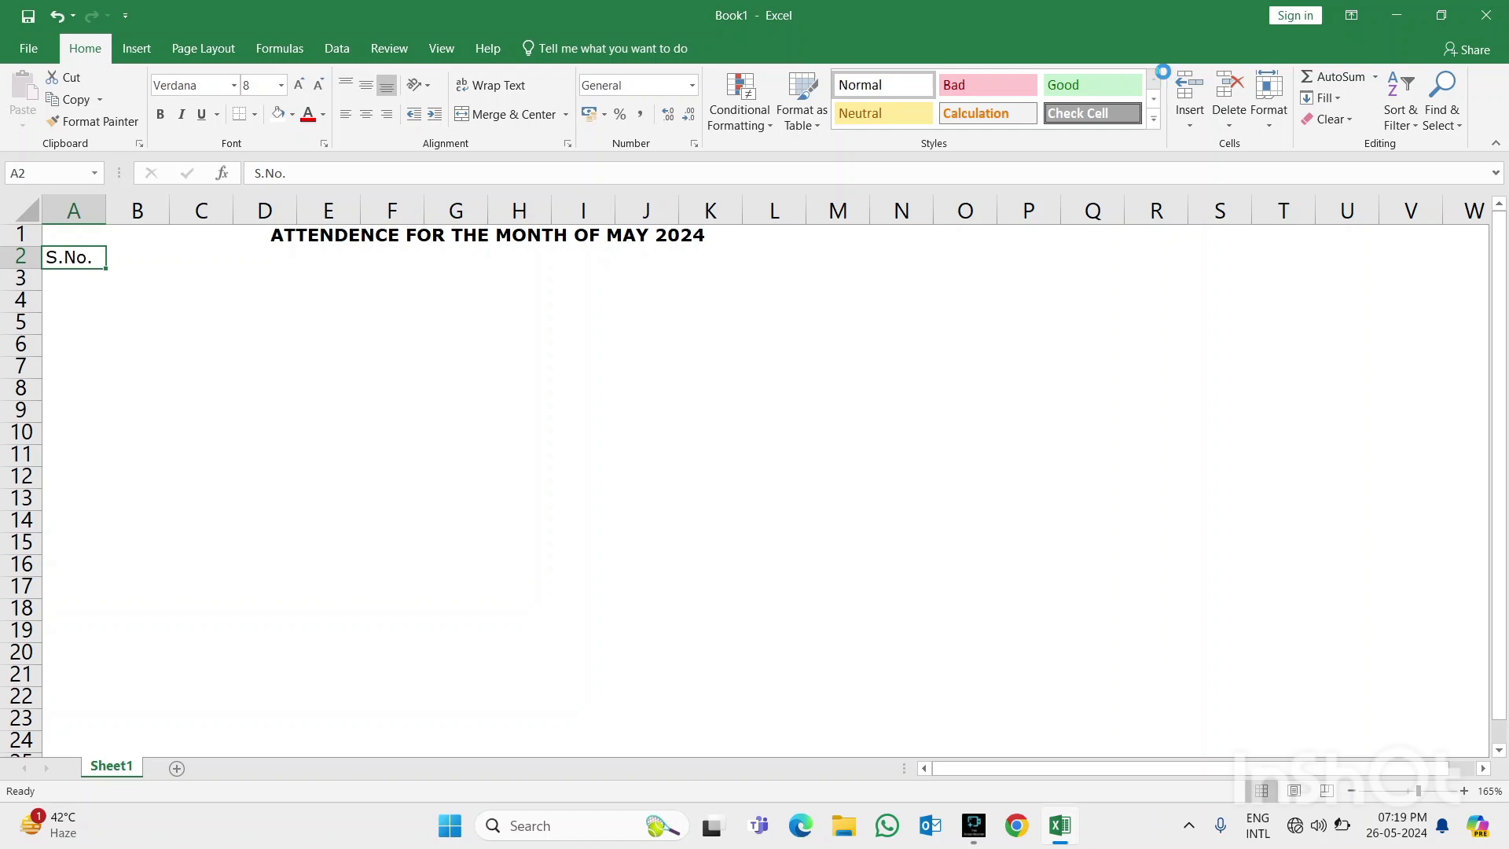
# Clear the serial number heading from A2 and enter the heading "S. no." in A3 instead
pyautogui.press('Delete')
pyautogui.press('Right')
pyautogui.press('Up')
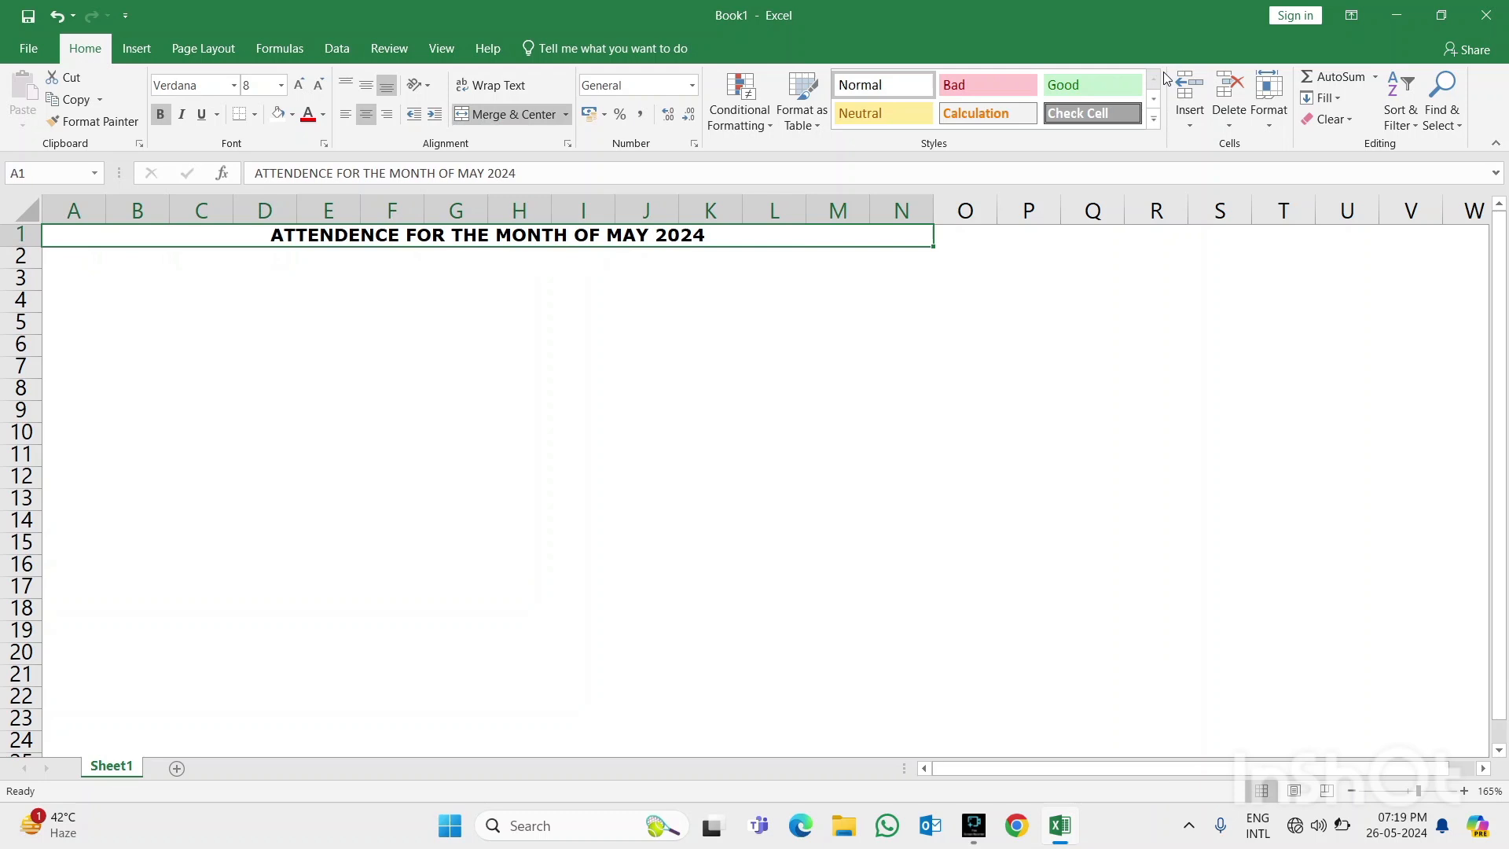
pyautogui.press('Down')
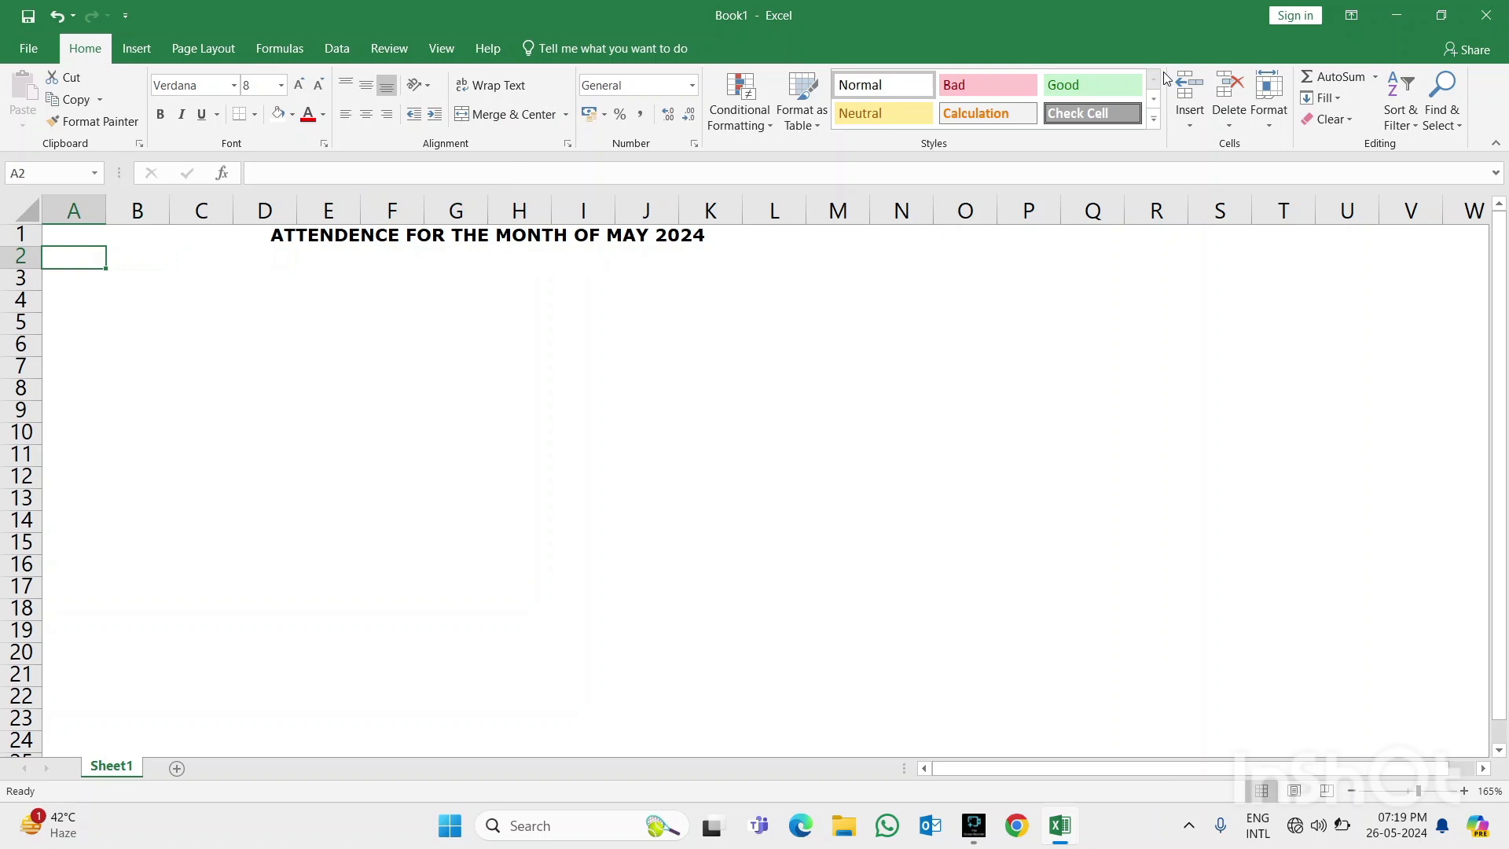
pyautogui.press('Down')
pyautogui.write('S.')
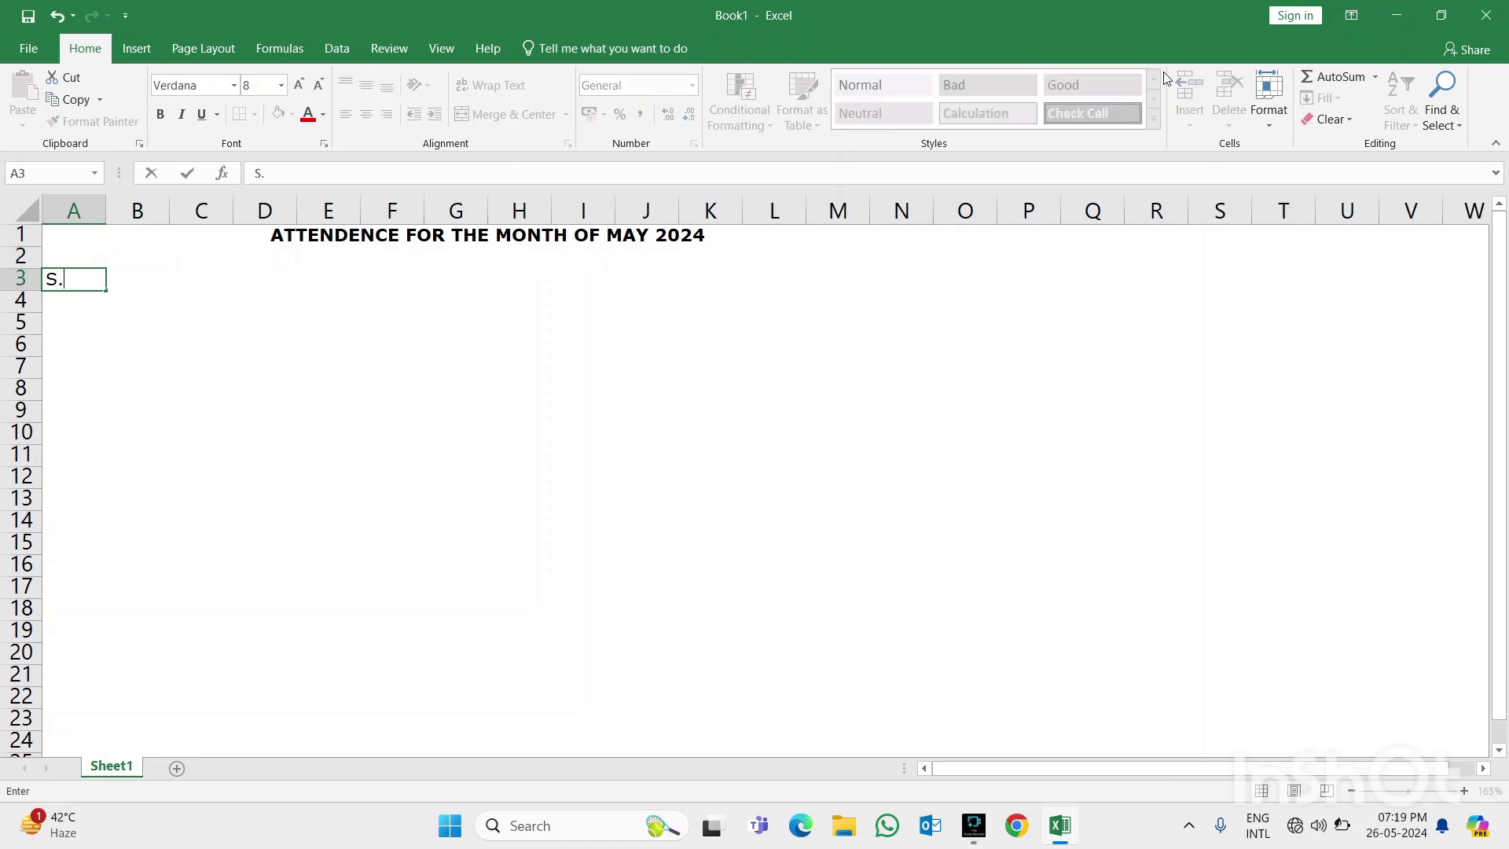
pyautogui.write(' no.')
pyautogui.press('Return')
# Start the serial numbering with 1 in A4 and the formula =A4+1 in A5
pyautogui.write('1')
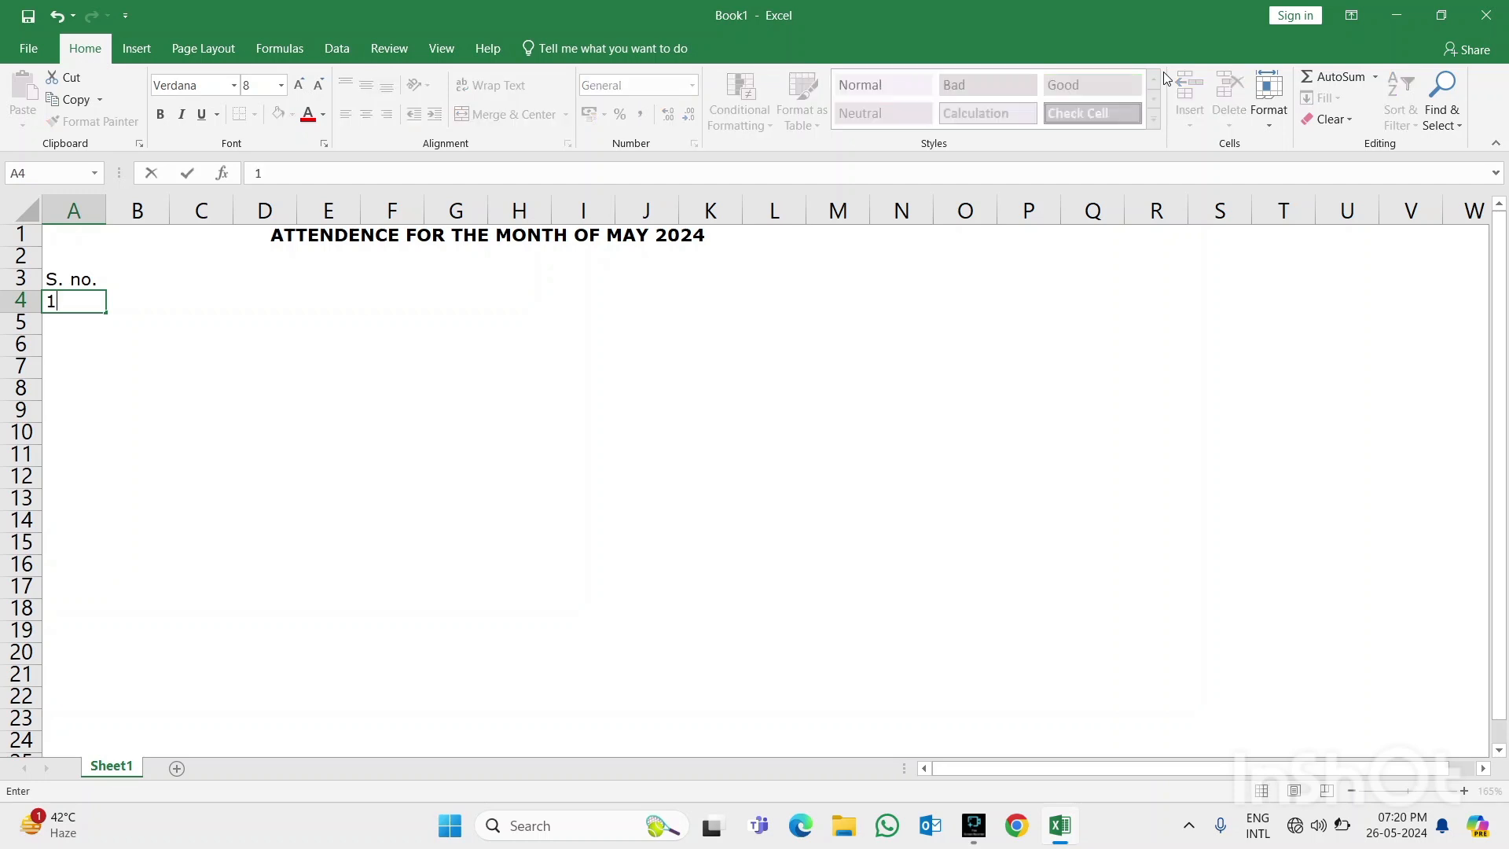
pyautogui.press('Return')
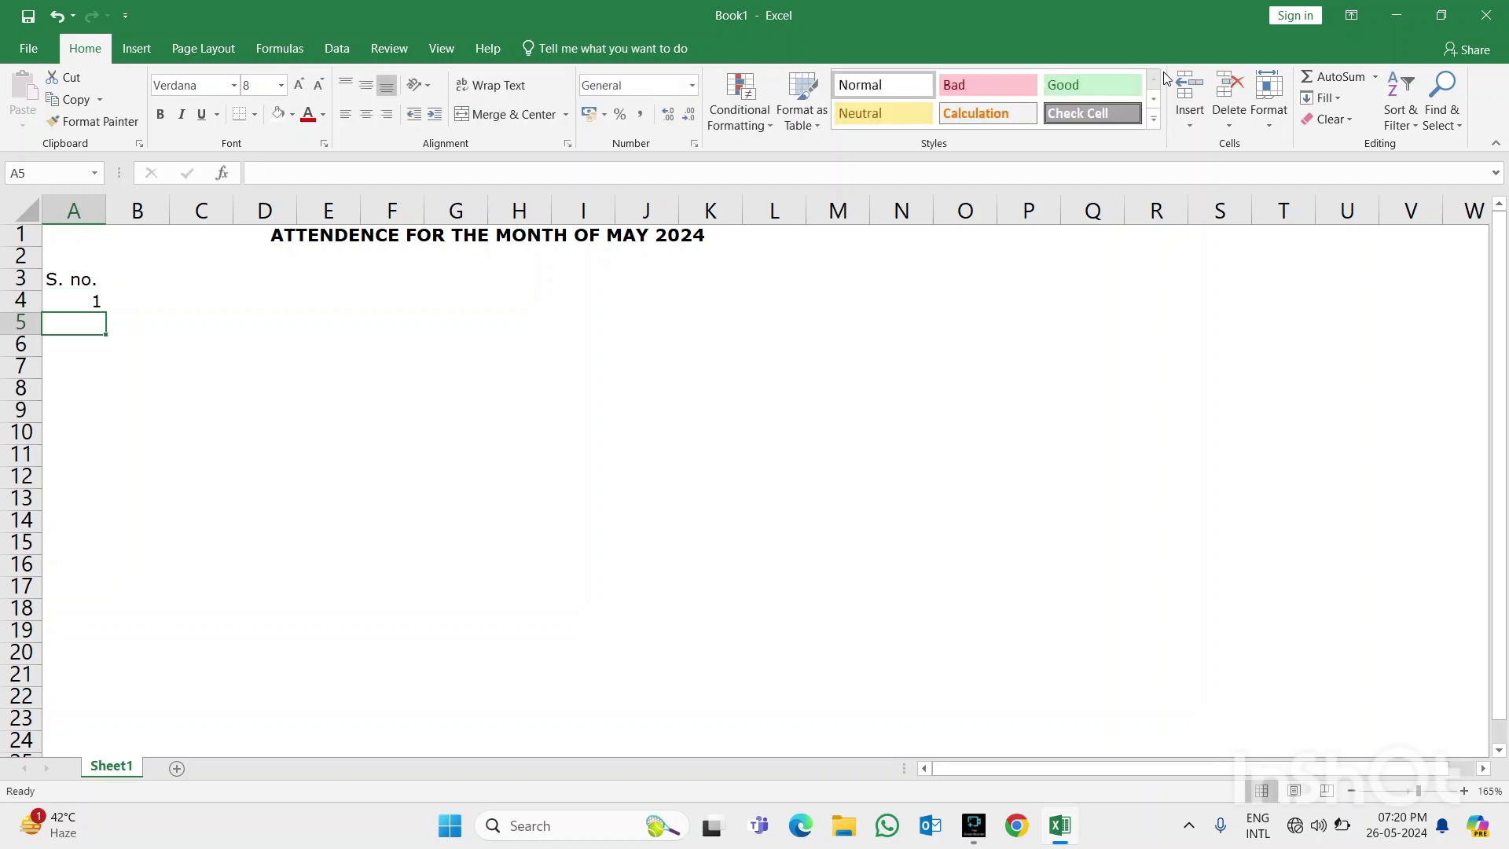
pyautogui.write('=')
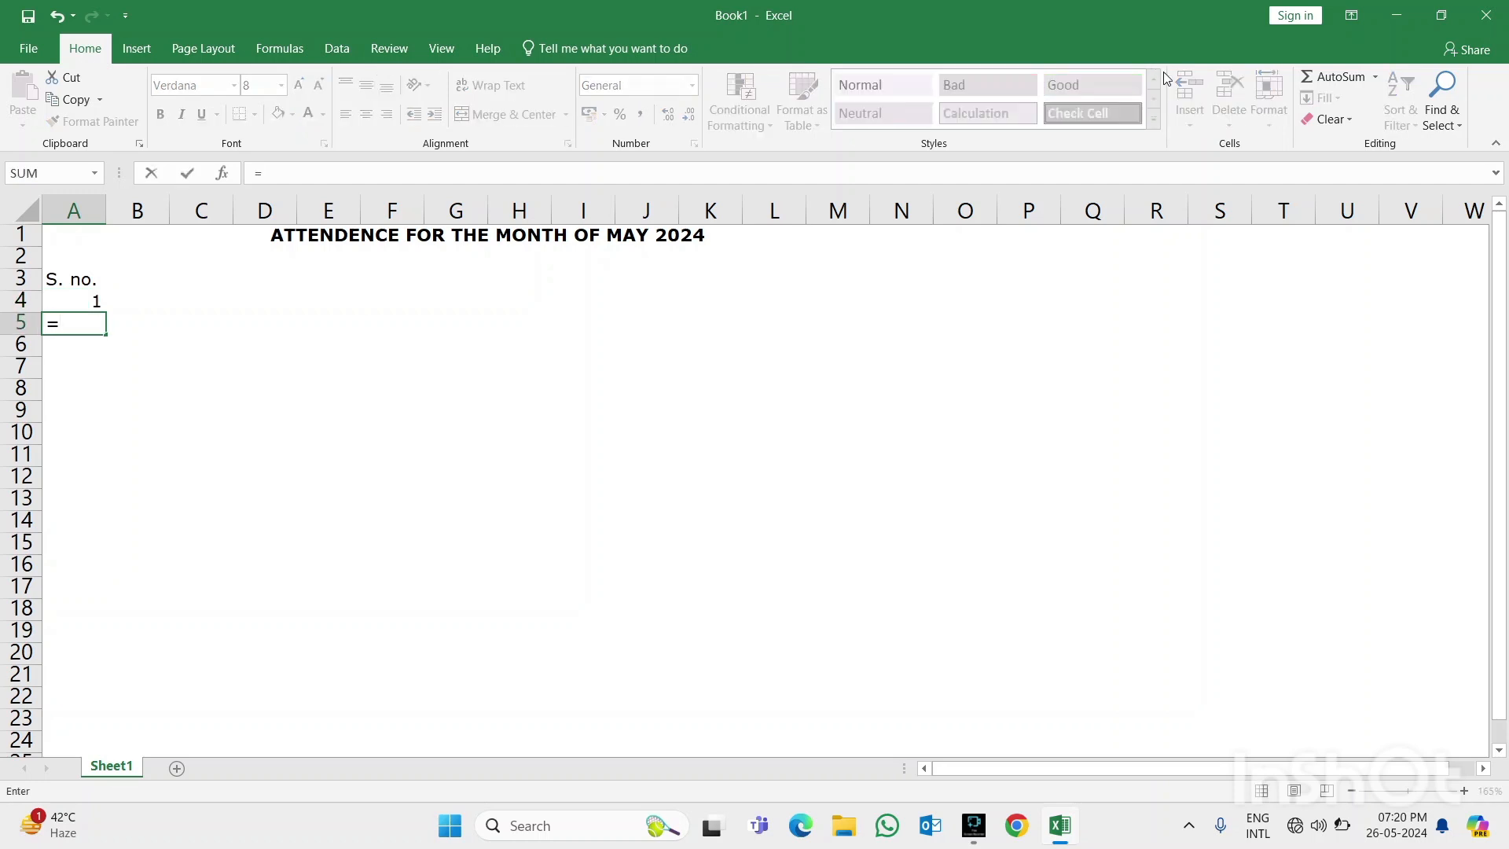
pyautogui.press('Up')
pyautogui.write('+1')
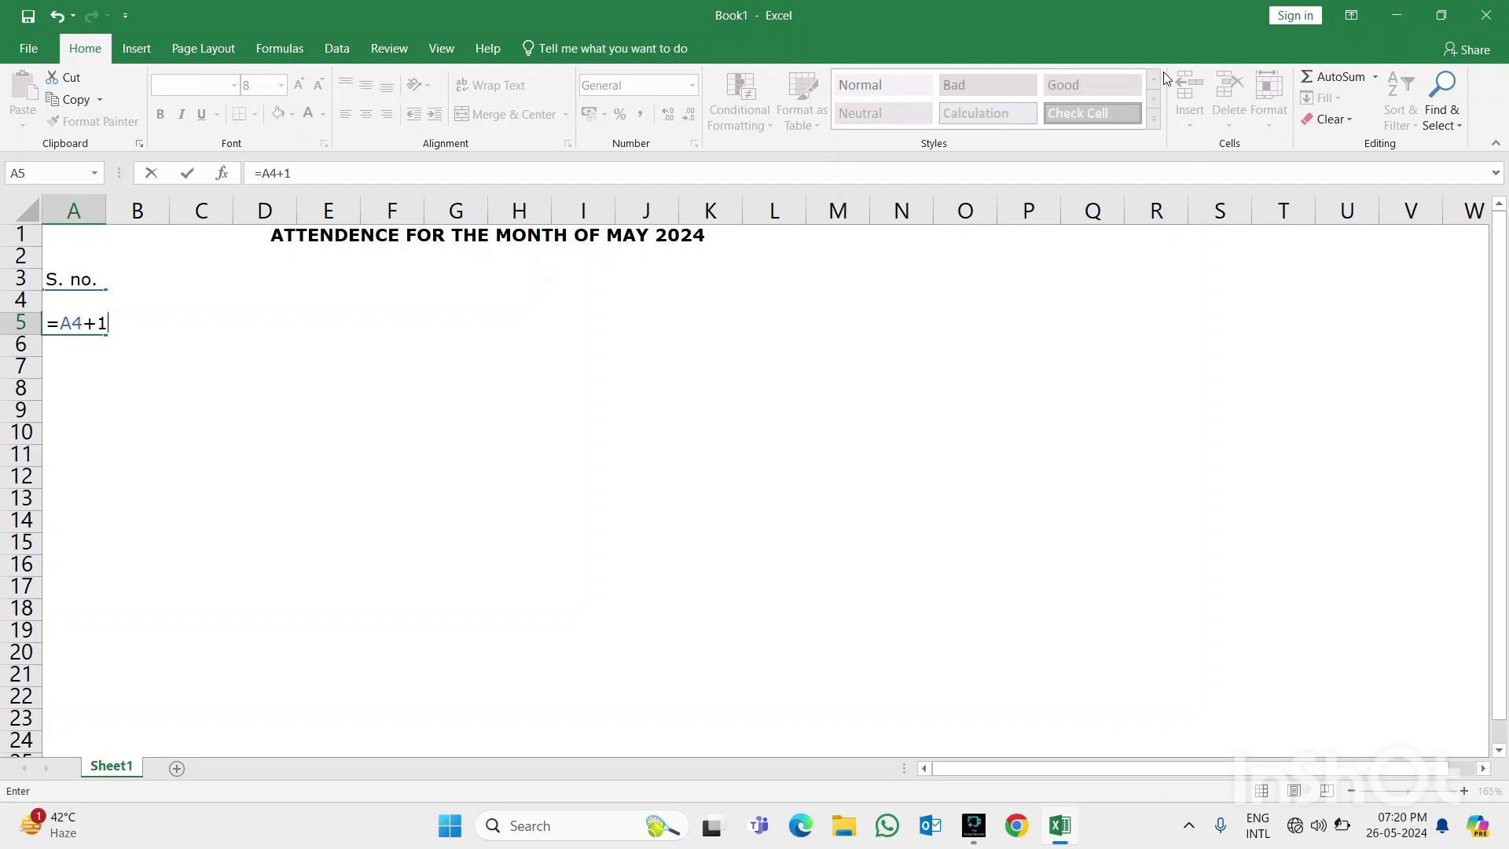
pyautogui.hotkey('ctrl', 'Return')
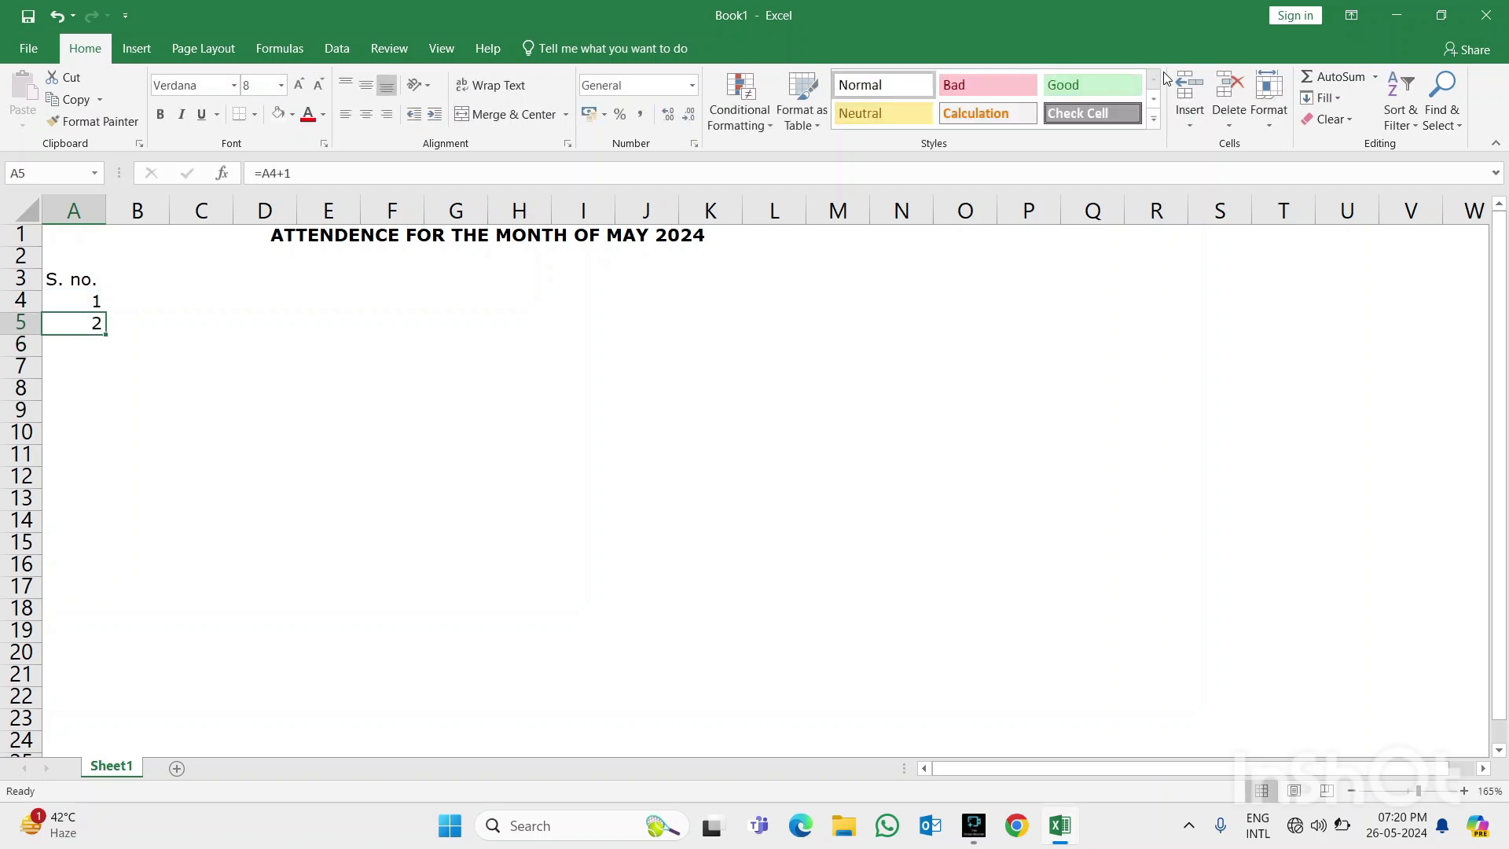
# Fill the serial number formula from A5 down through A20
pyautogui.hotkey('shift', 'Down')
pyautogui.hotkey('shift', 'Down')
pyautogui.hotkey('shift', 'Down')
pyautogui.hotkey('shift', 'Down')
pyautogui.hotkey('shift', 'Down')
pyautogui.hotkey('shift', 'Down')
pyautogui.hotkey('shift', 'Down')
pyautogui.hotkey('shift', 'Down')
pyautogui.hotkey('shift', 'Down')
pyautogui.hotkey('shift', 'Down')
pyautogui.hotkey('shift', 'Down')
pyautogui.hotkey('shift', 'Down')
pyautogui.hotkey('shift', 'Down')
pyautogui.hotkey('shift', 'Down')
pyautogui.hotkey('shift', 'Down')
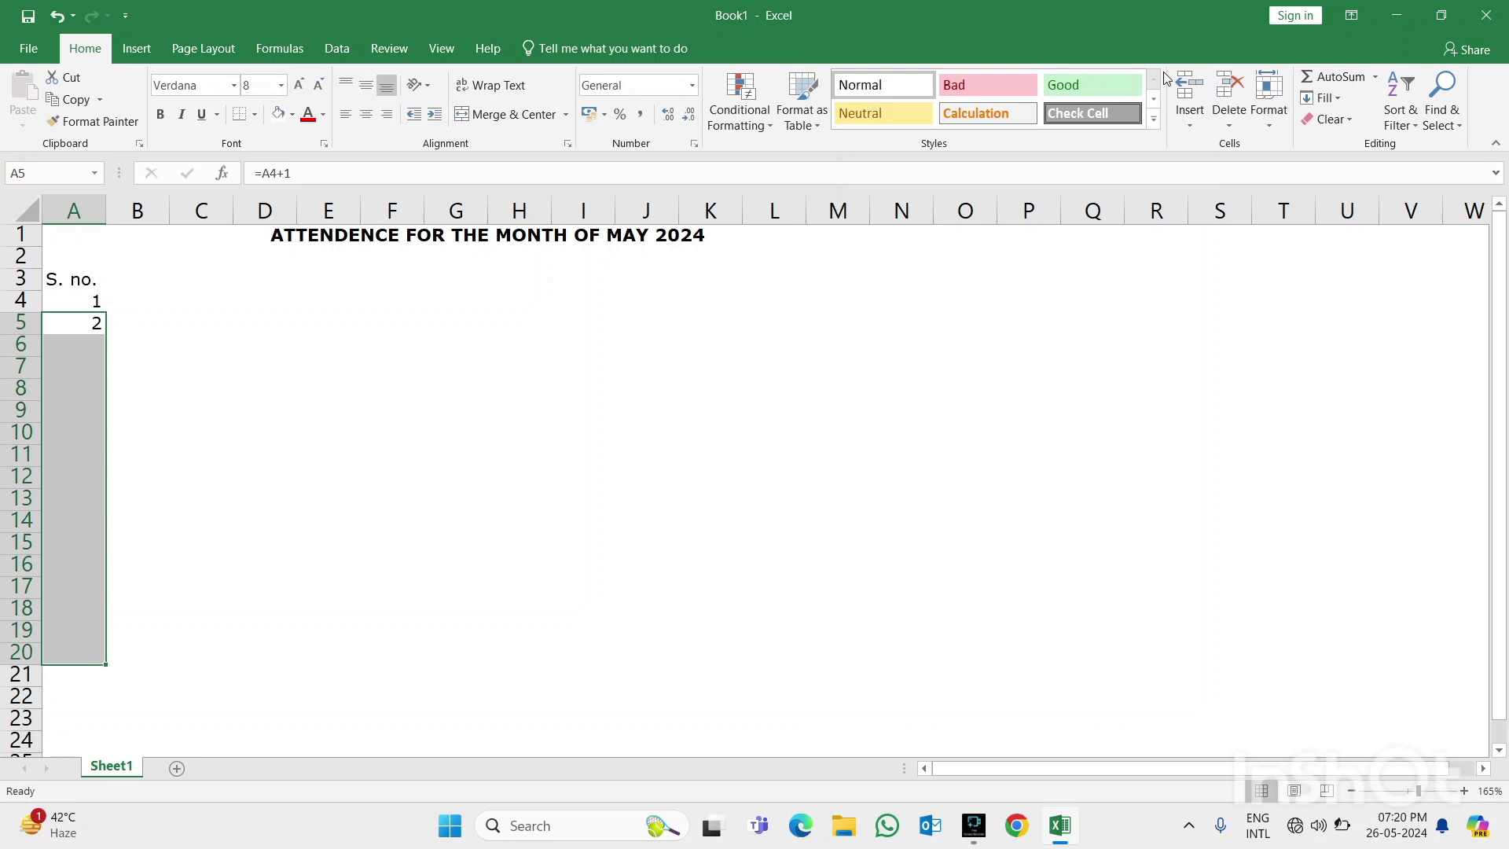
pyautogui.hotkey('ctrl', 'd')
# Enter the column heading "Name" in B3, beside the serial number heading
pyautogui.press('Down')
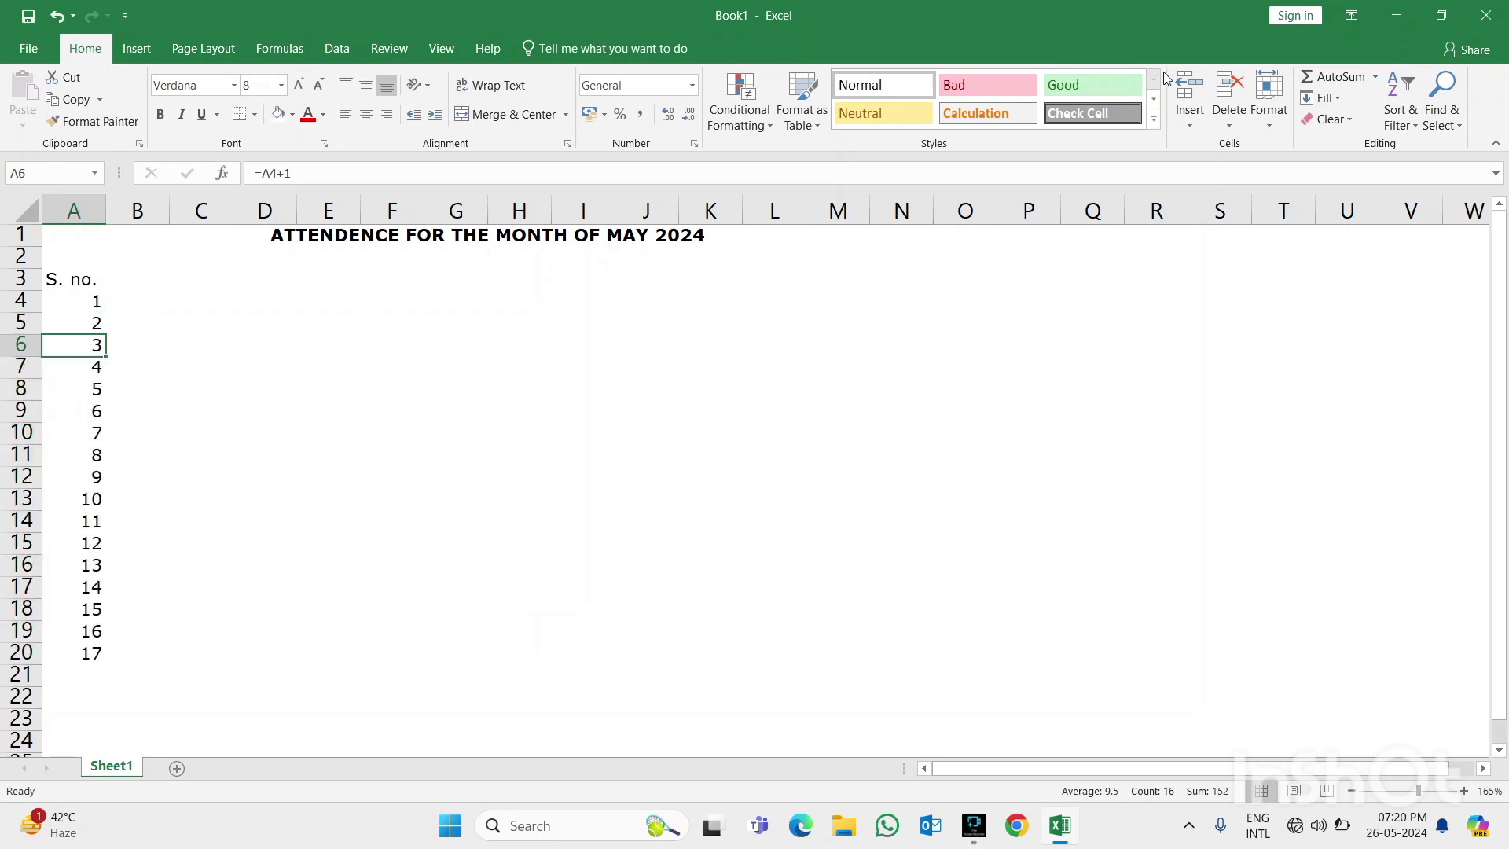
pyautogui.press('Up')
pyautogui.press('Up')
pyautogui.press('Up')
pyautogui.press('Right')
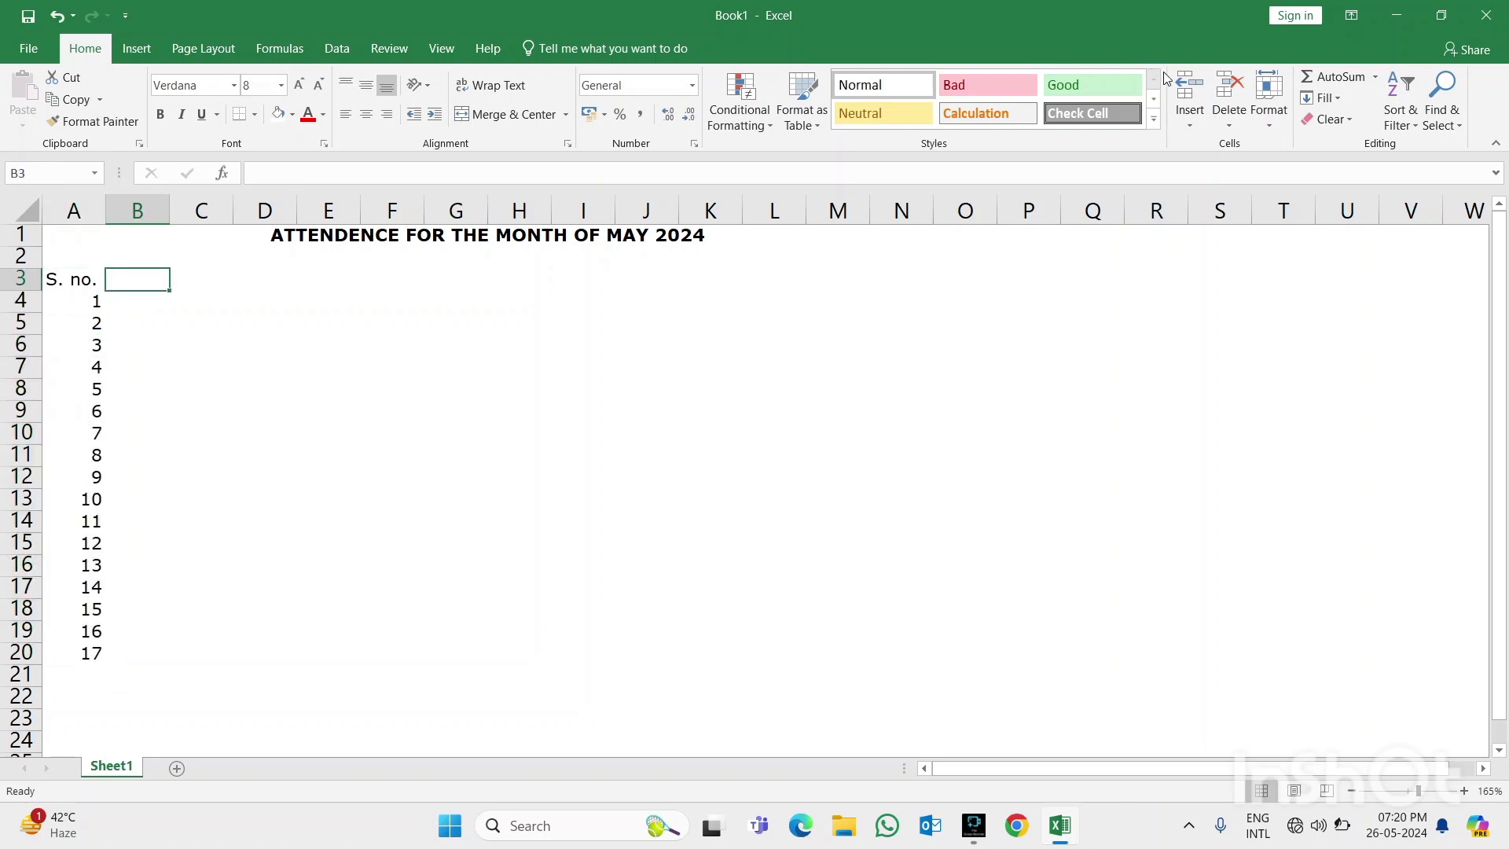
pyautogui.write('Name')
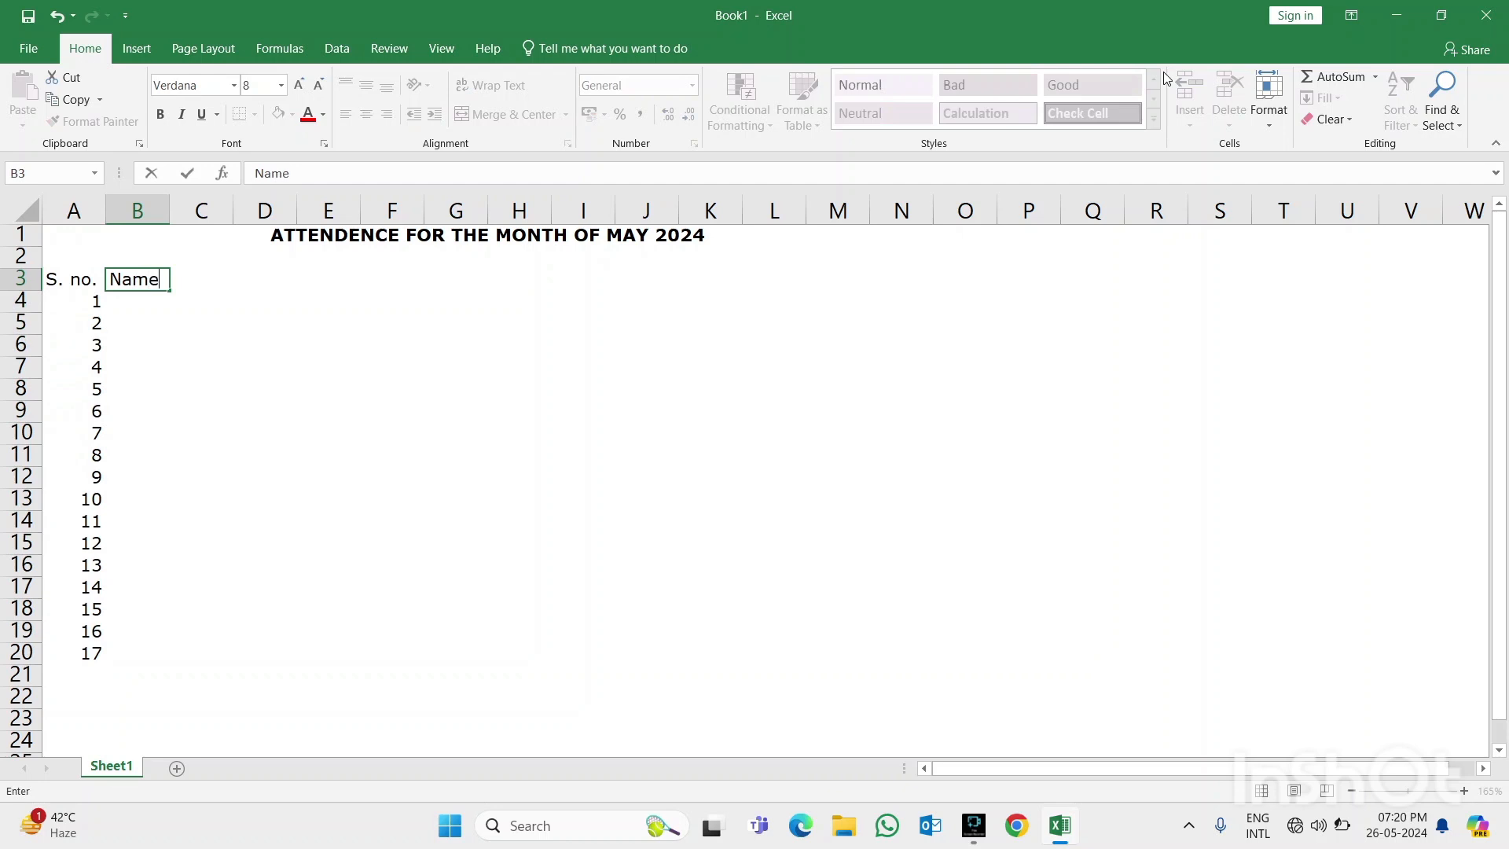
pyautogui.press('Return')
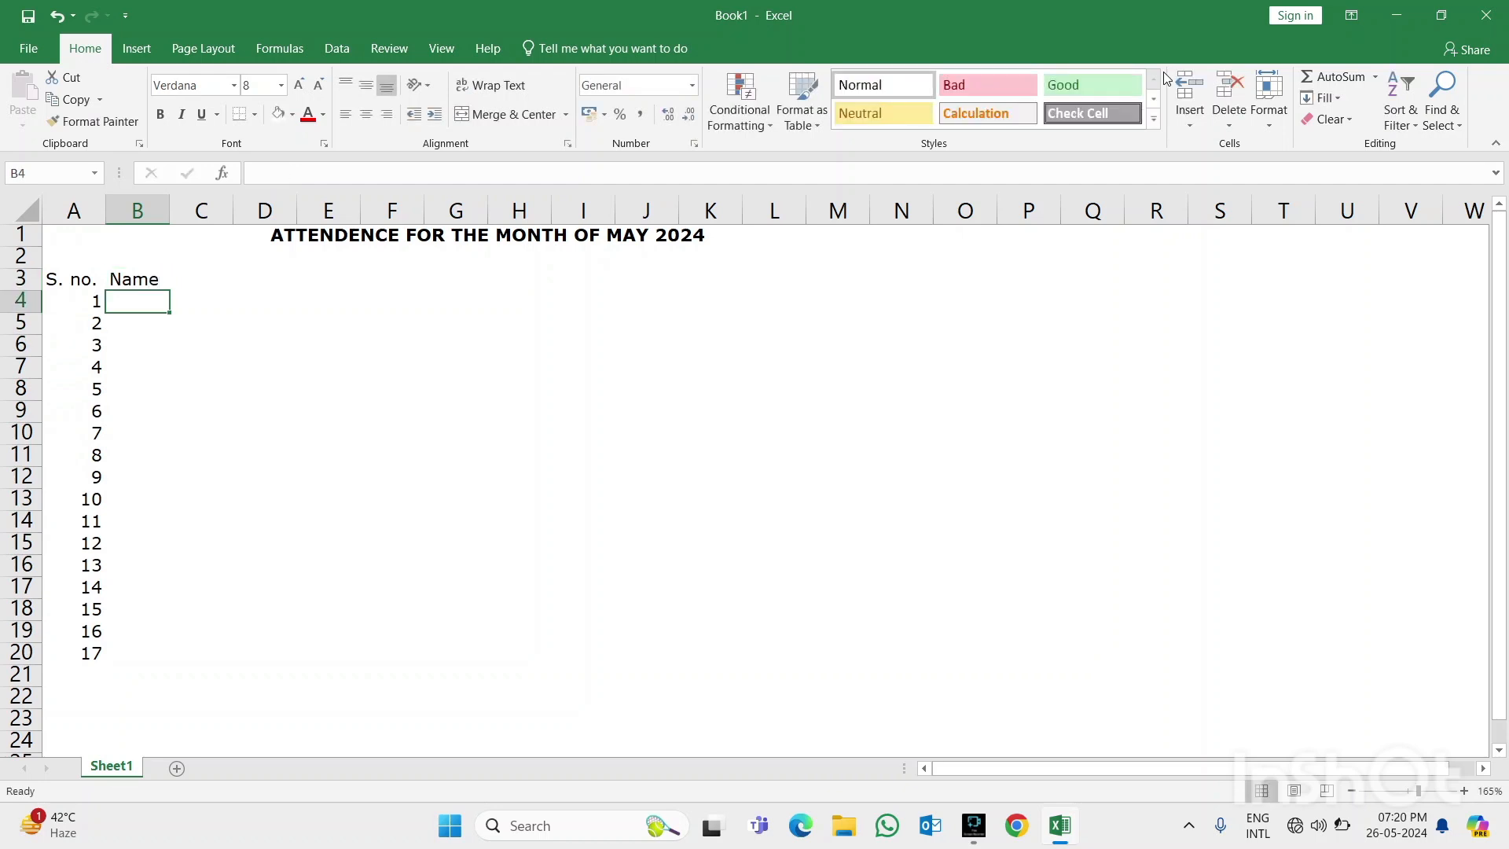
# Enter the first names of five people in B4 to B8, for serial numbers 1 to 5
pyautogui.write('Ram')
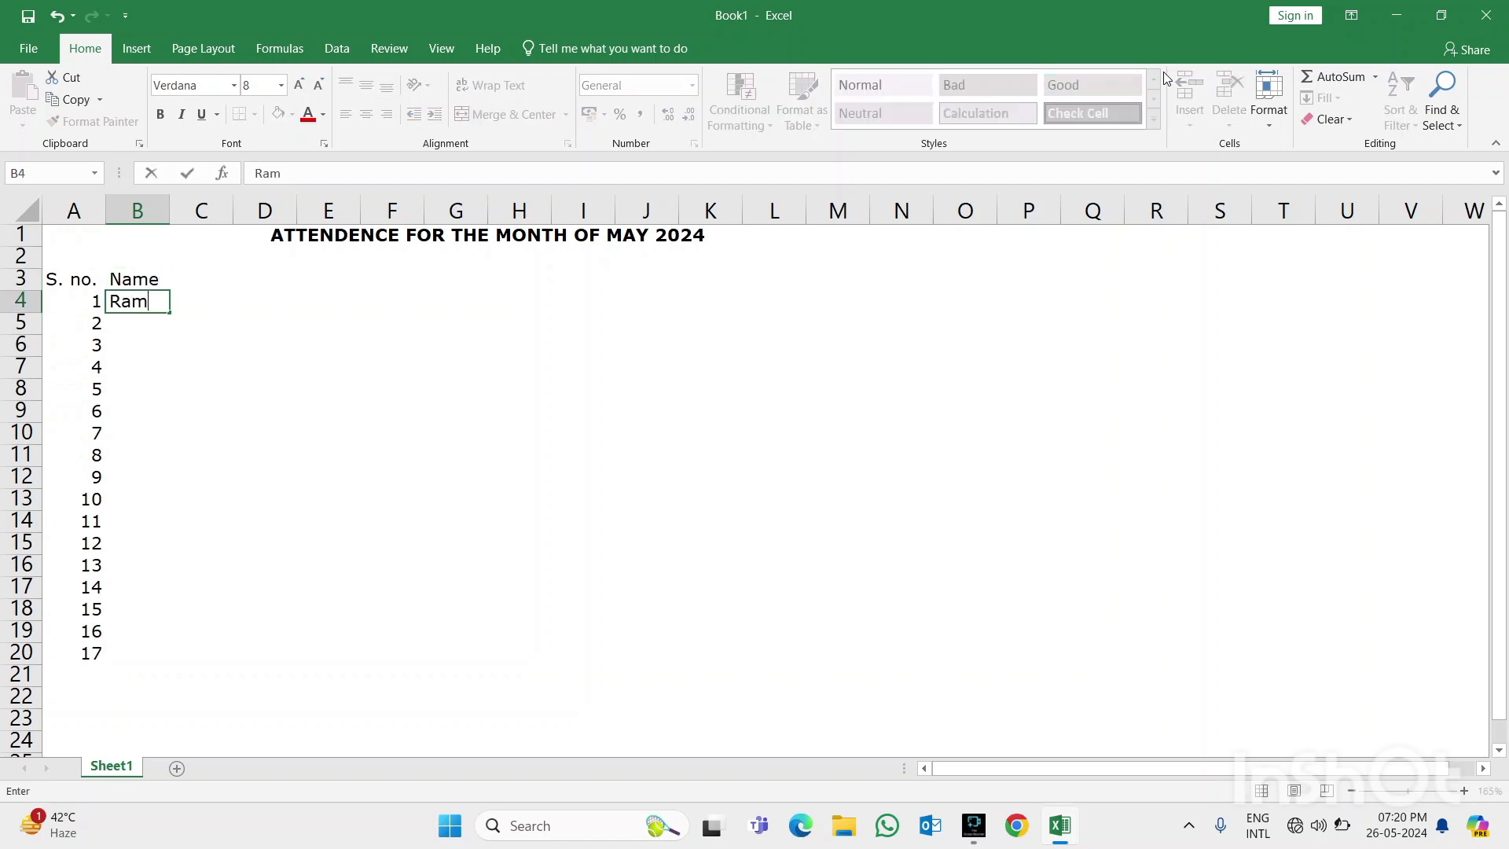
pyautogui.press('Return')
pyautogui.write('Sohan')
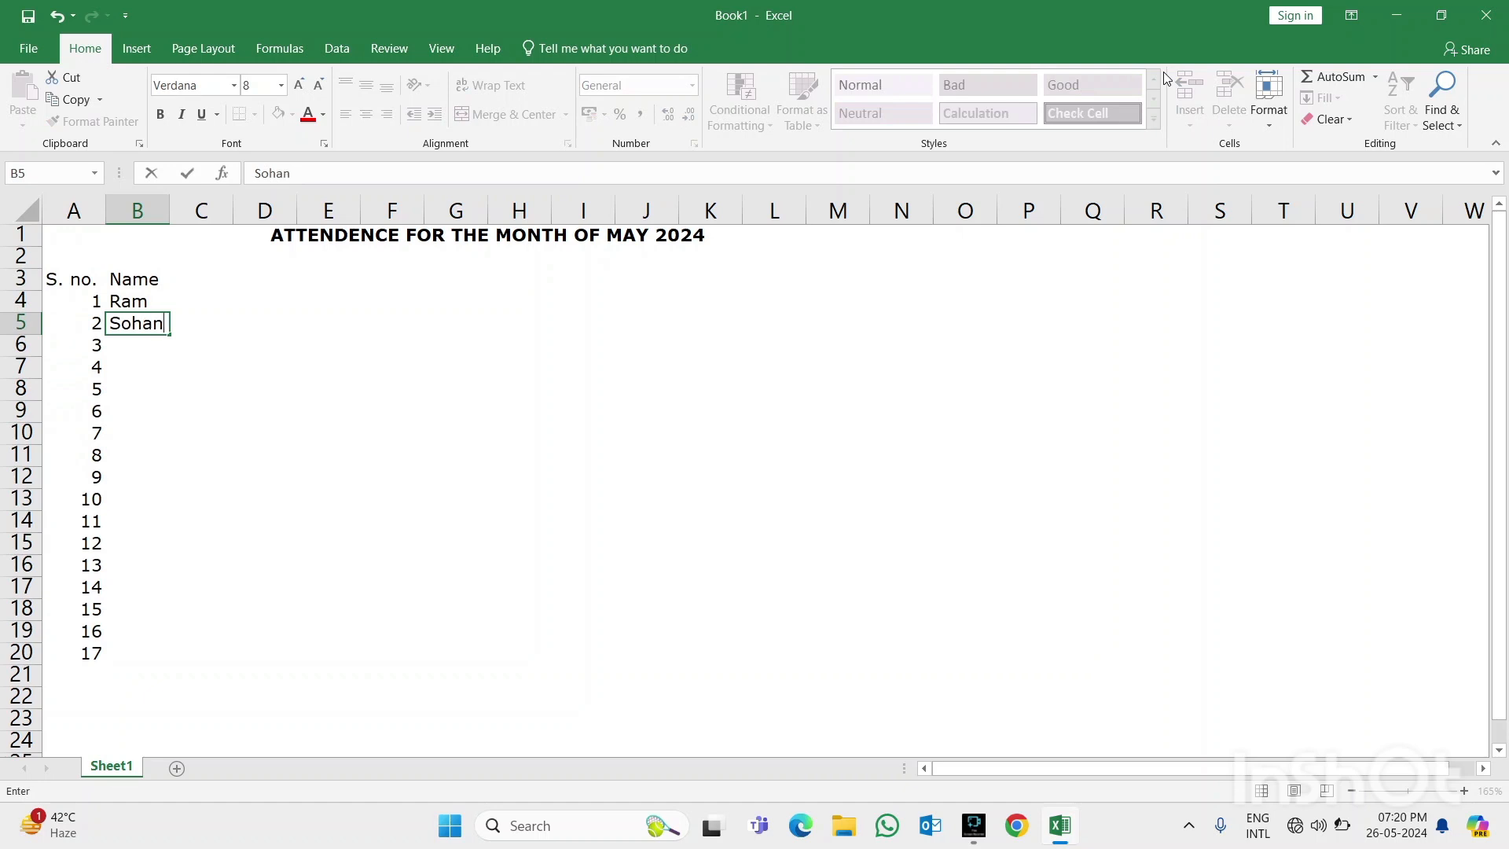
pyautogui.press('Return')
pyautogui.write('Ram')
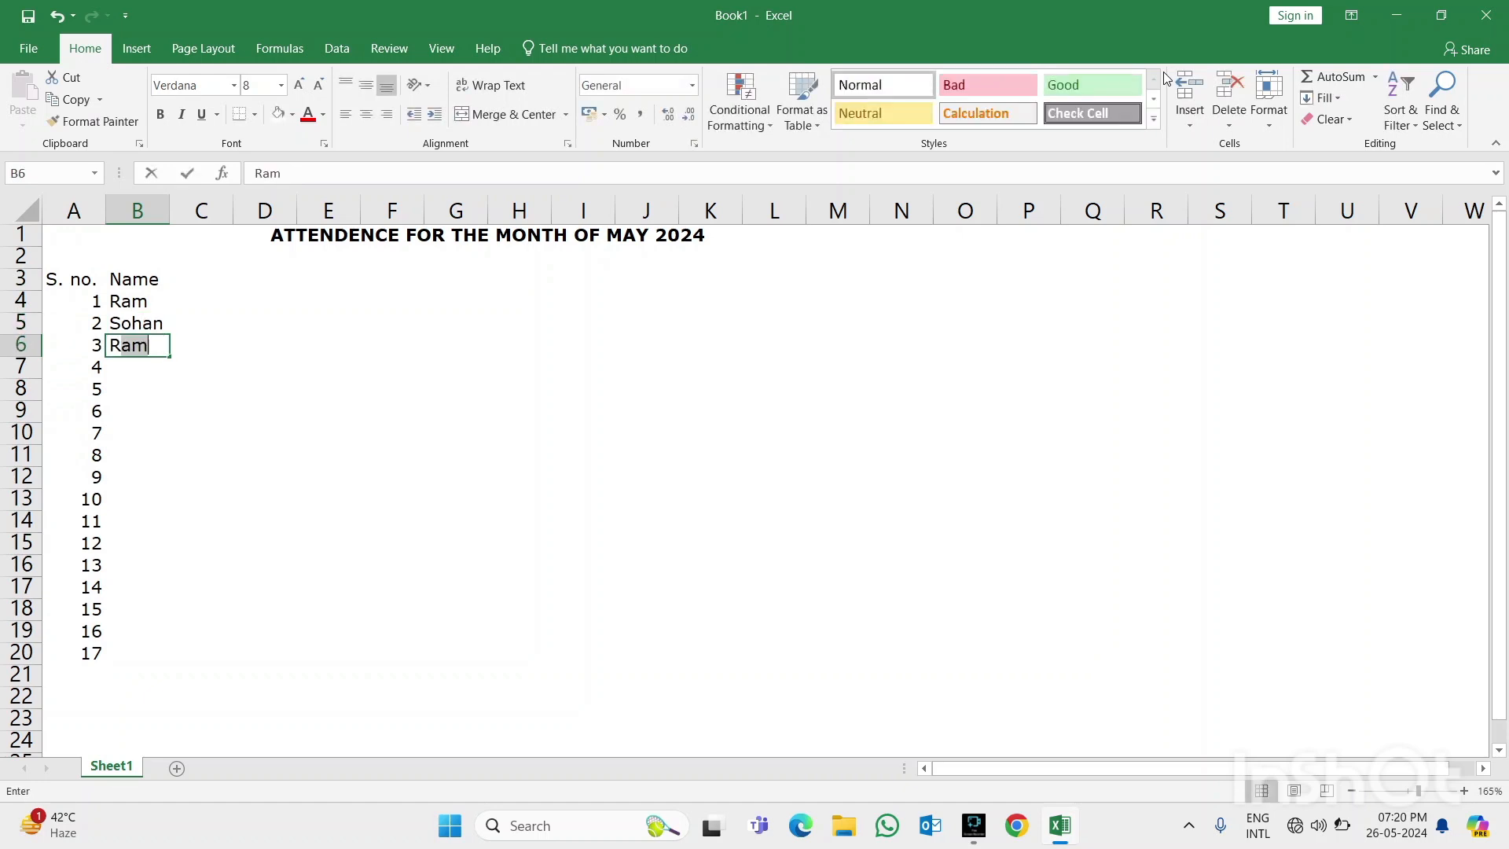
pyautogui.write('an')
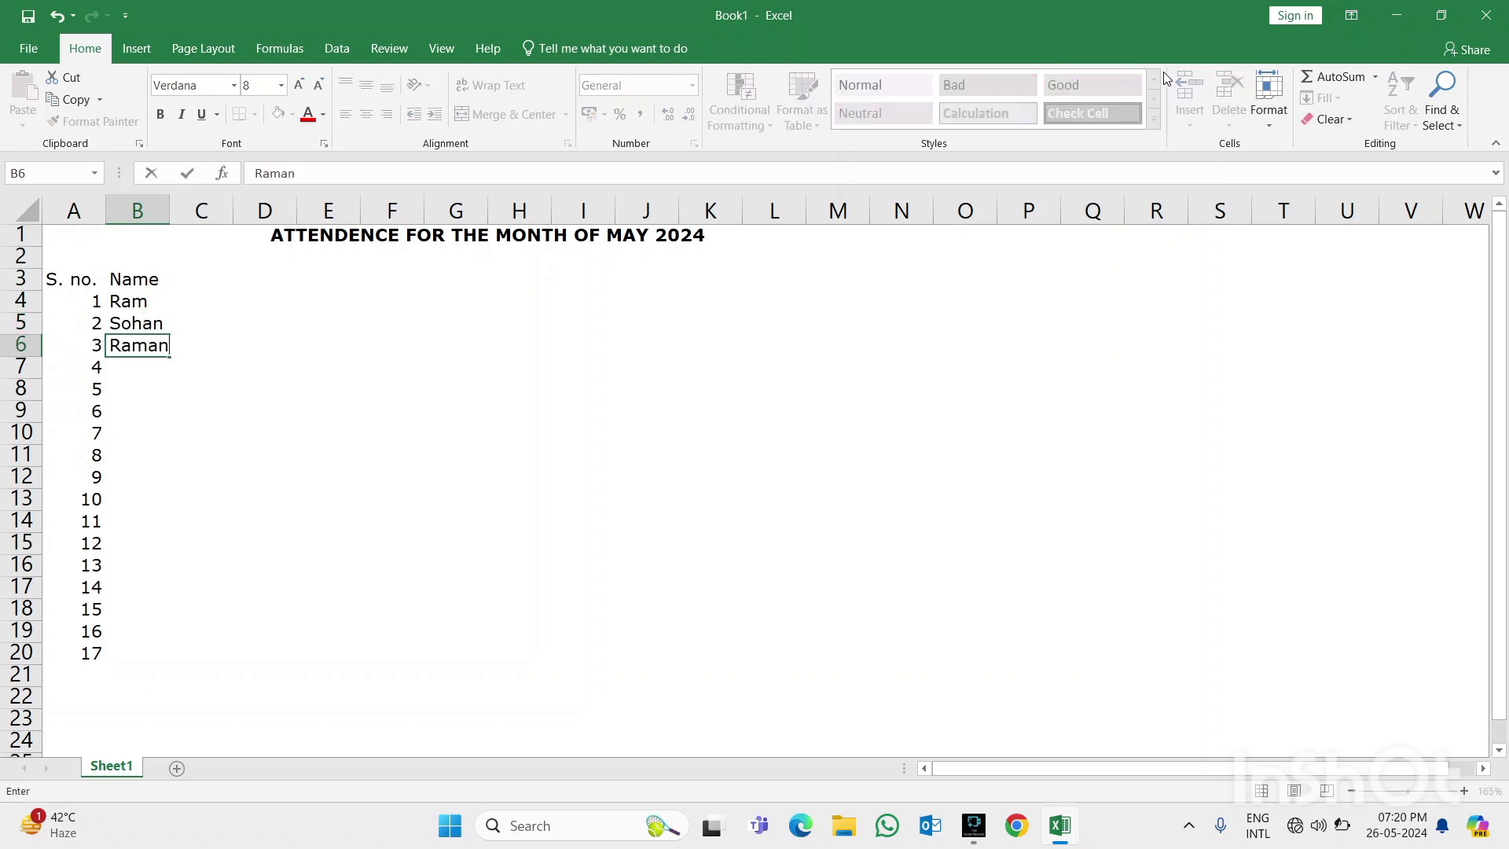
pyautogui.press('Return')
pyautogui.write('Vikash')
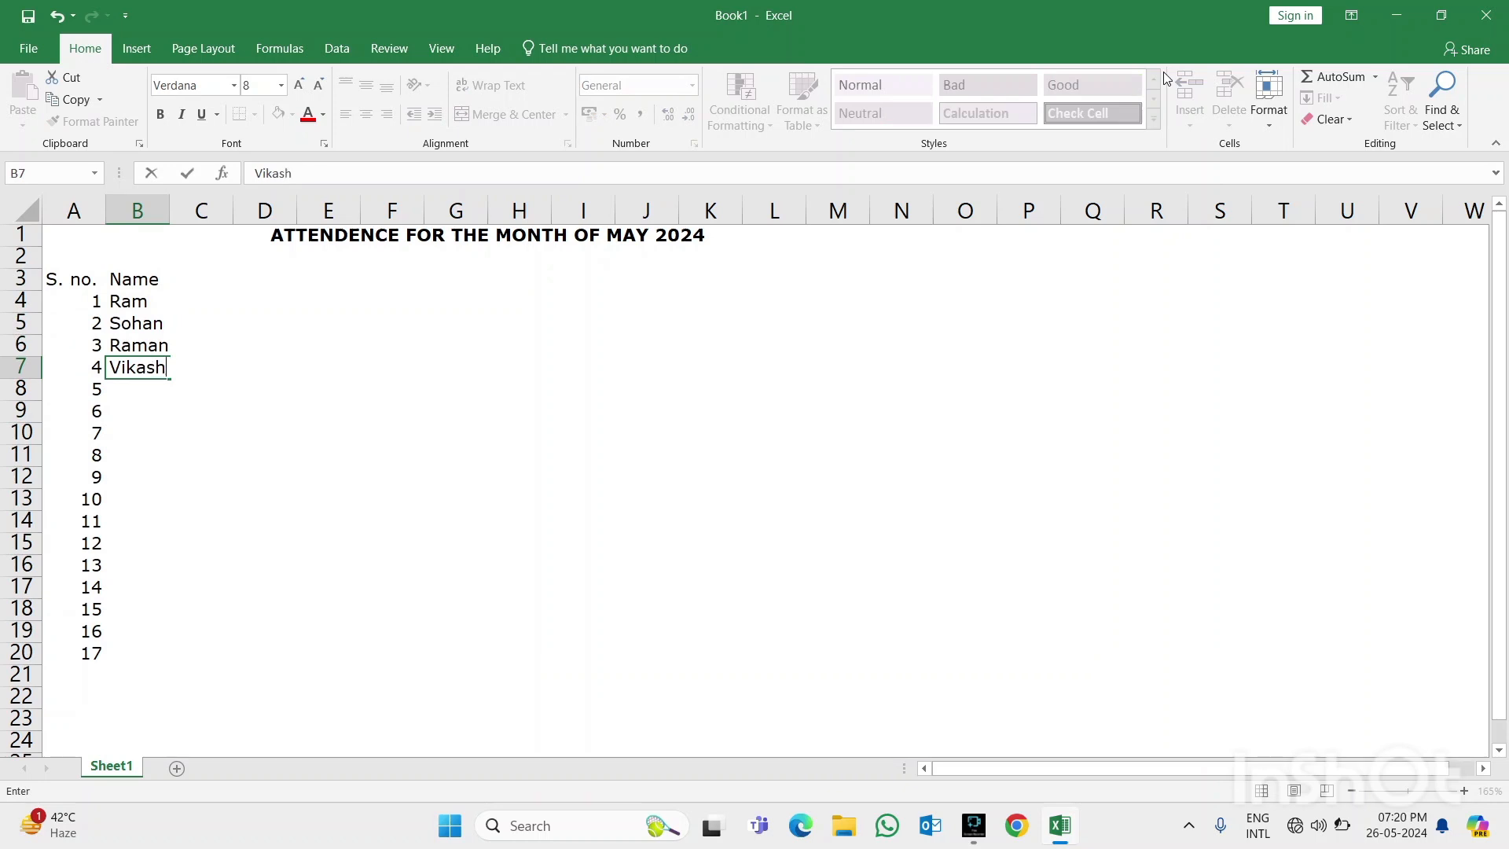
pyautogui.press('Return')
pyautogui.write('Sun')
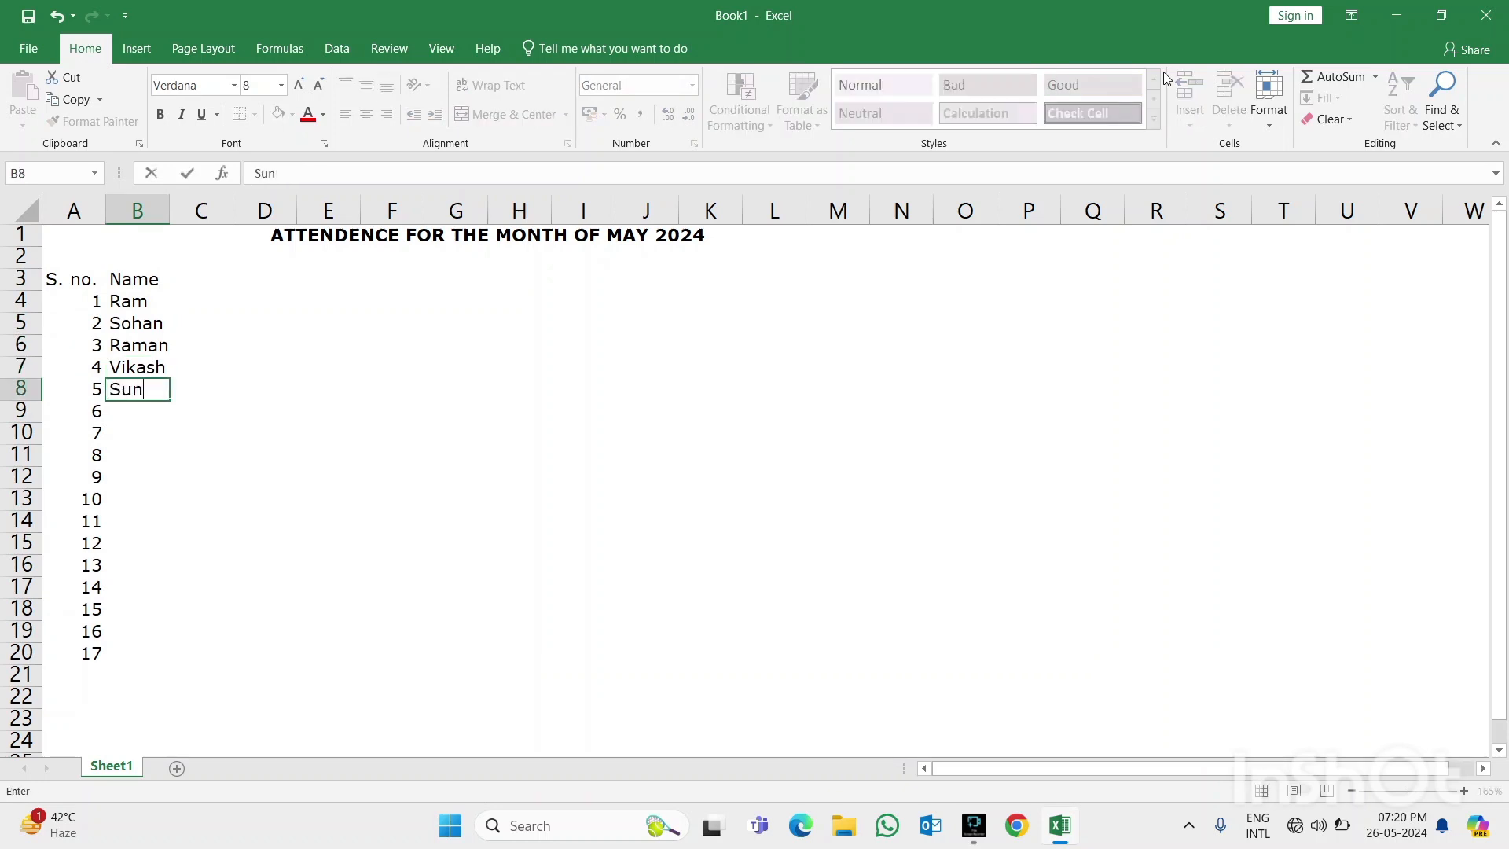
pyautogui.write('il')
pyautogui.press('Return')
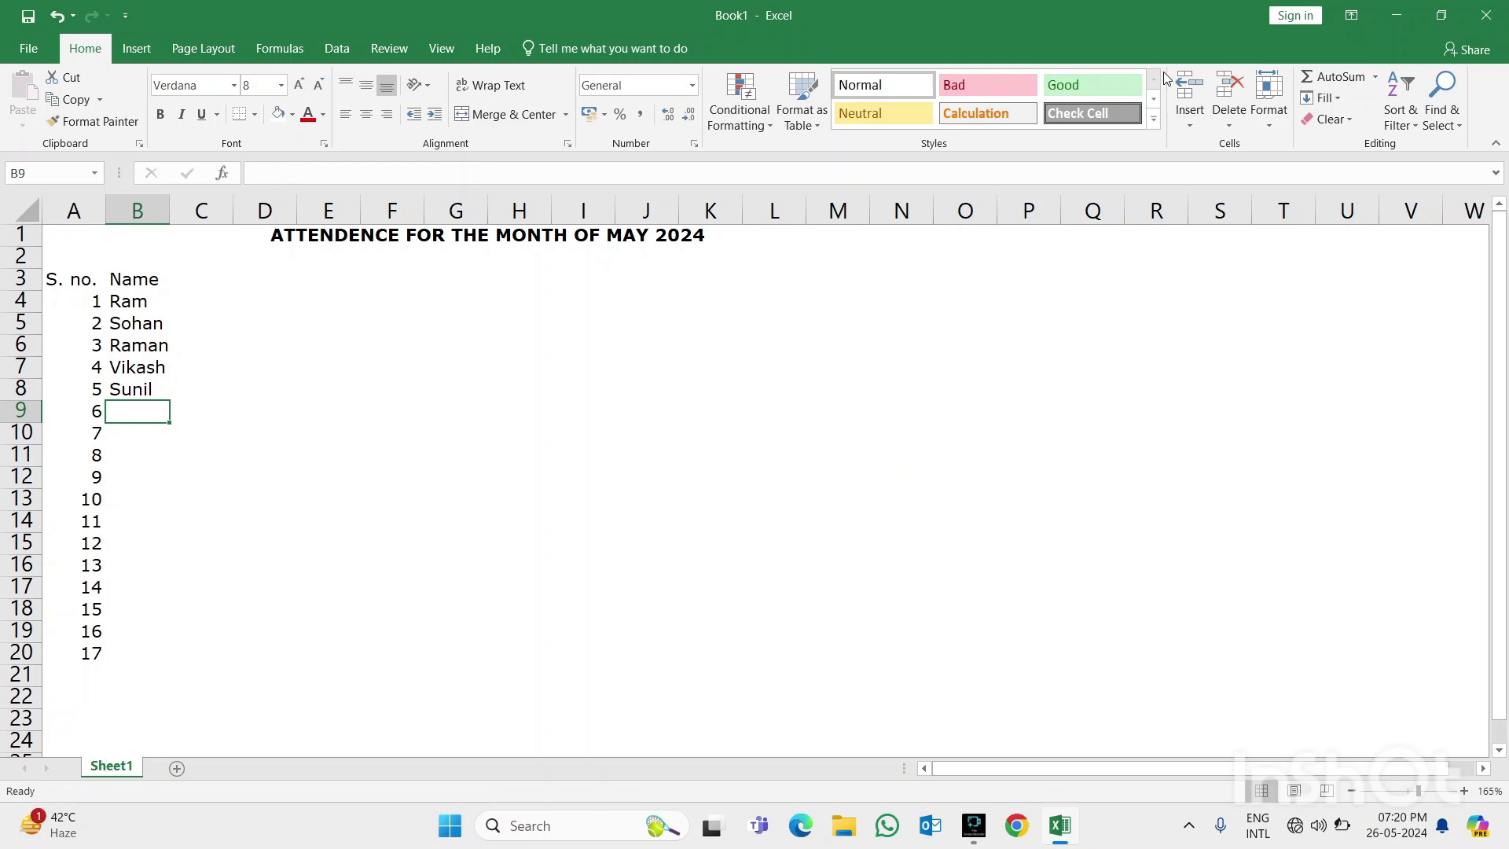
# Enter five more people's first names in B9 to B13, for serial numbers 6 to 10
pyautogui.write('Rahul')
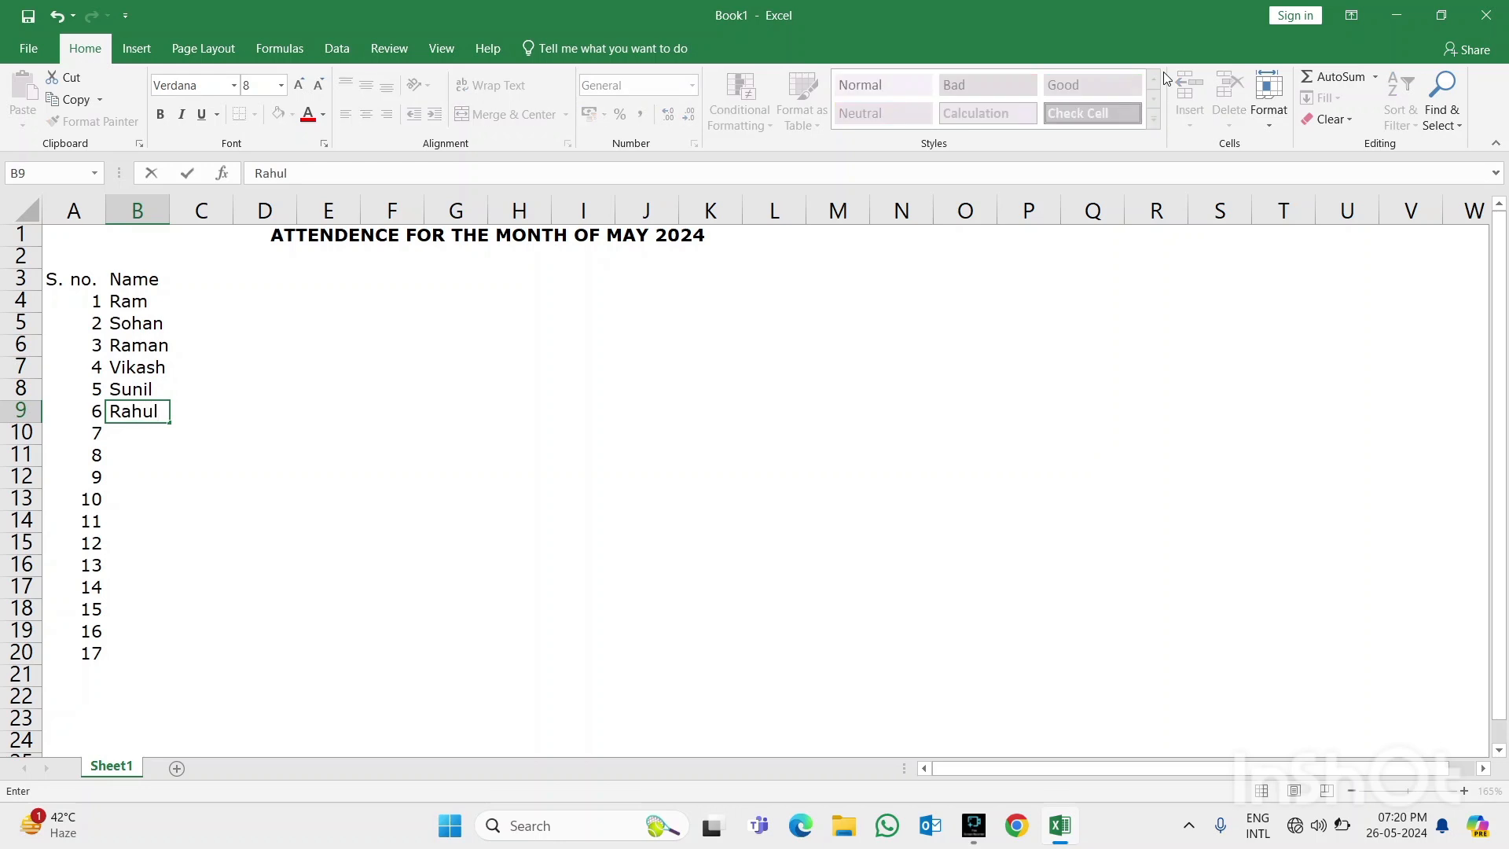
pyautogui.press('Return')
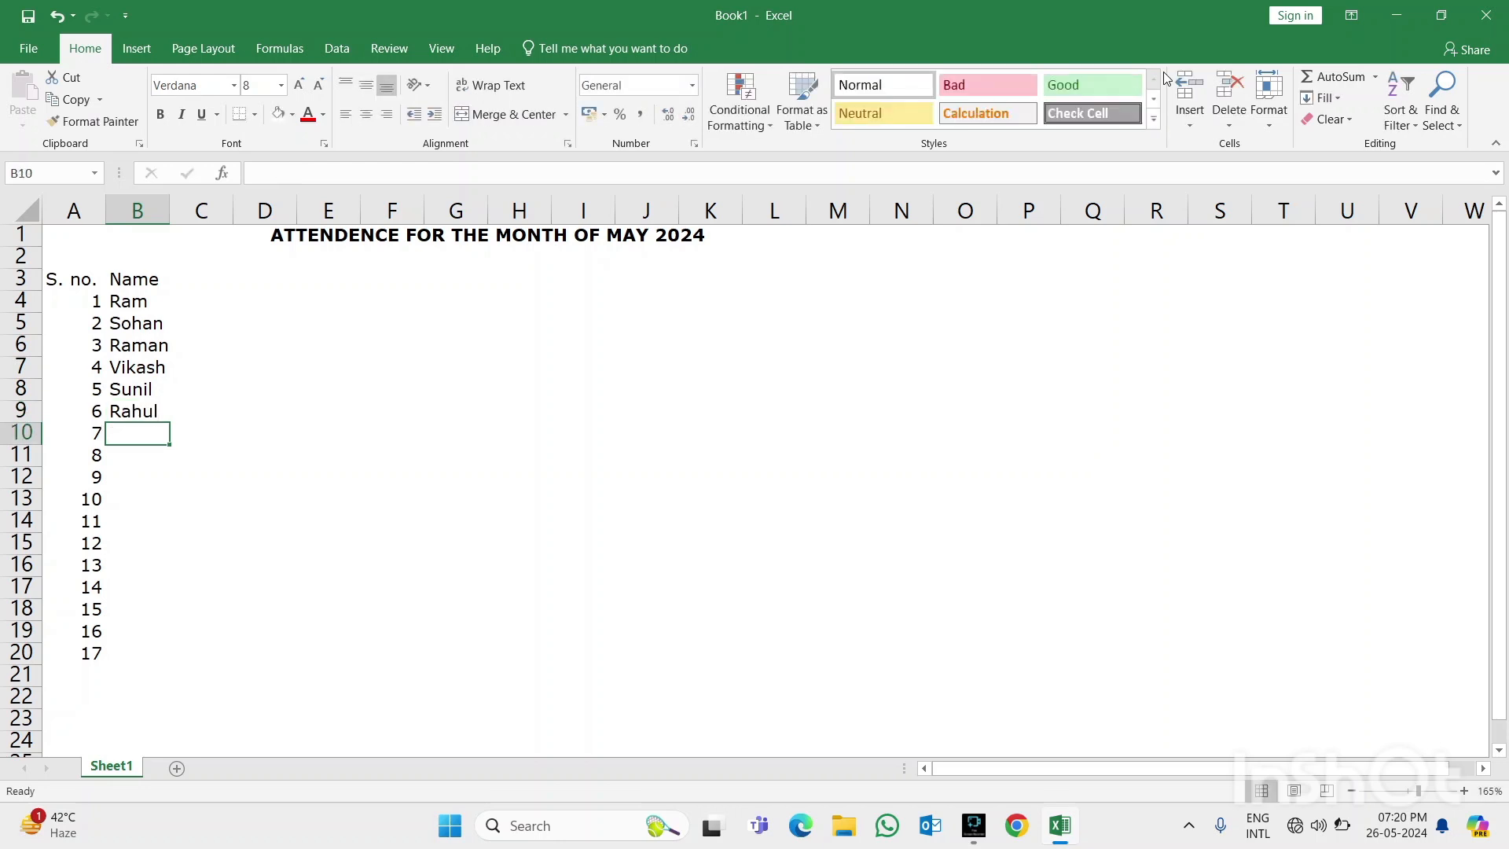
pyautogui.write('Sagar')
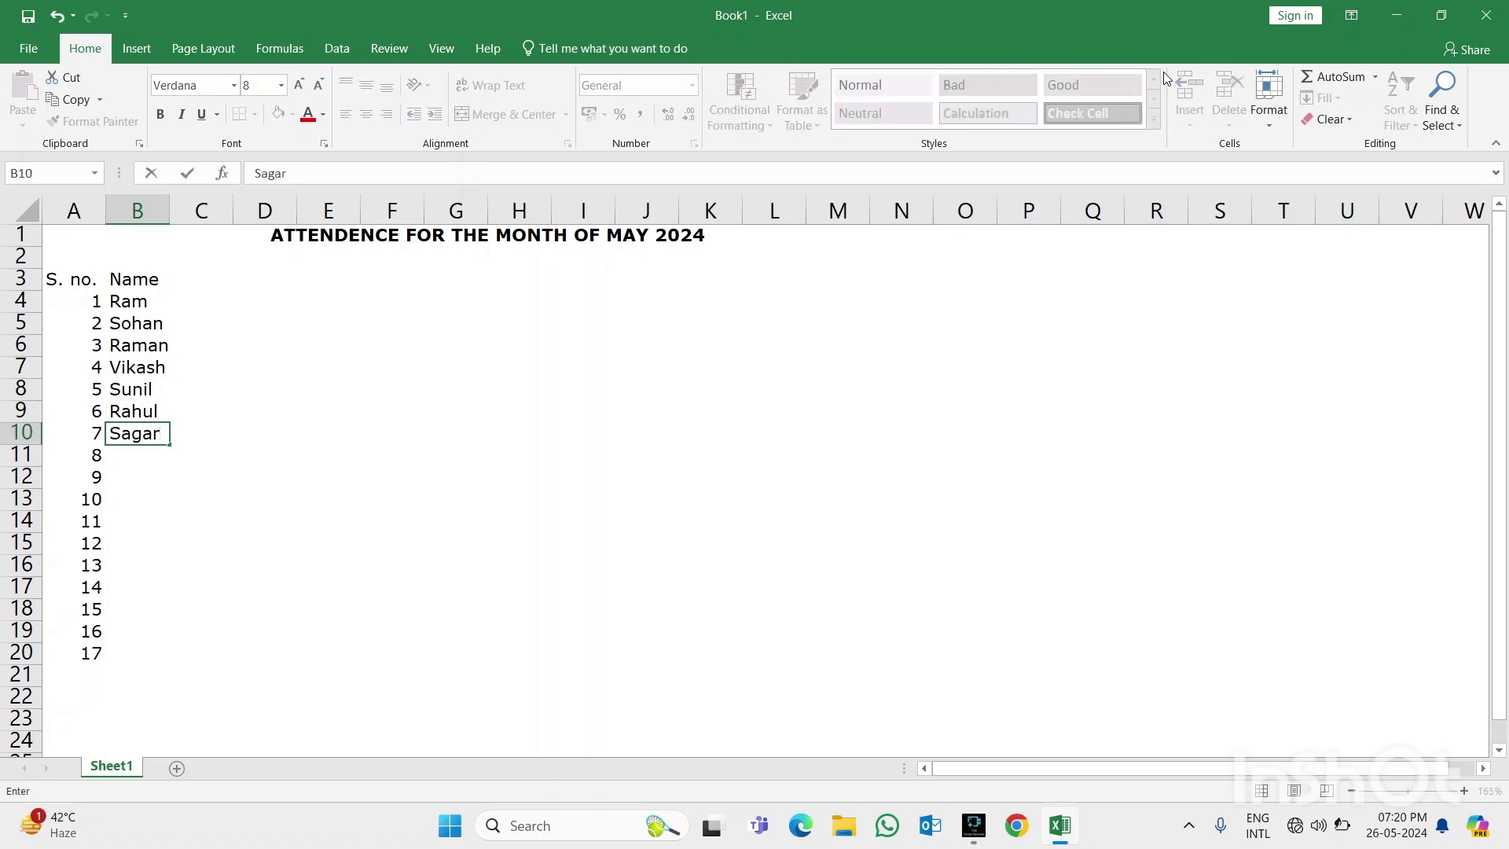
pyautogui.press('Return')
pyautogui.write('Aditya')
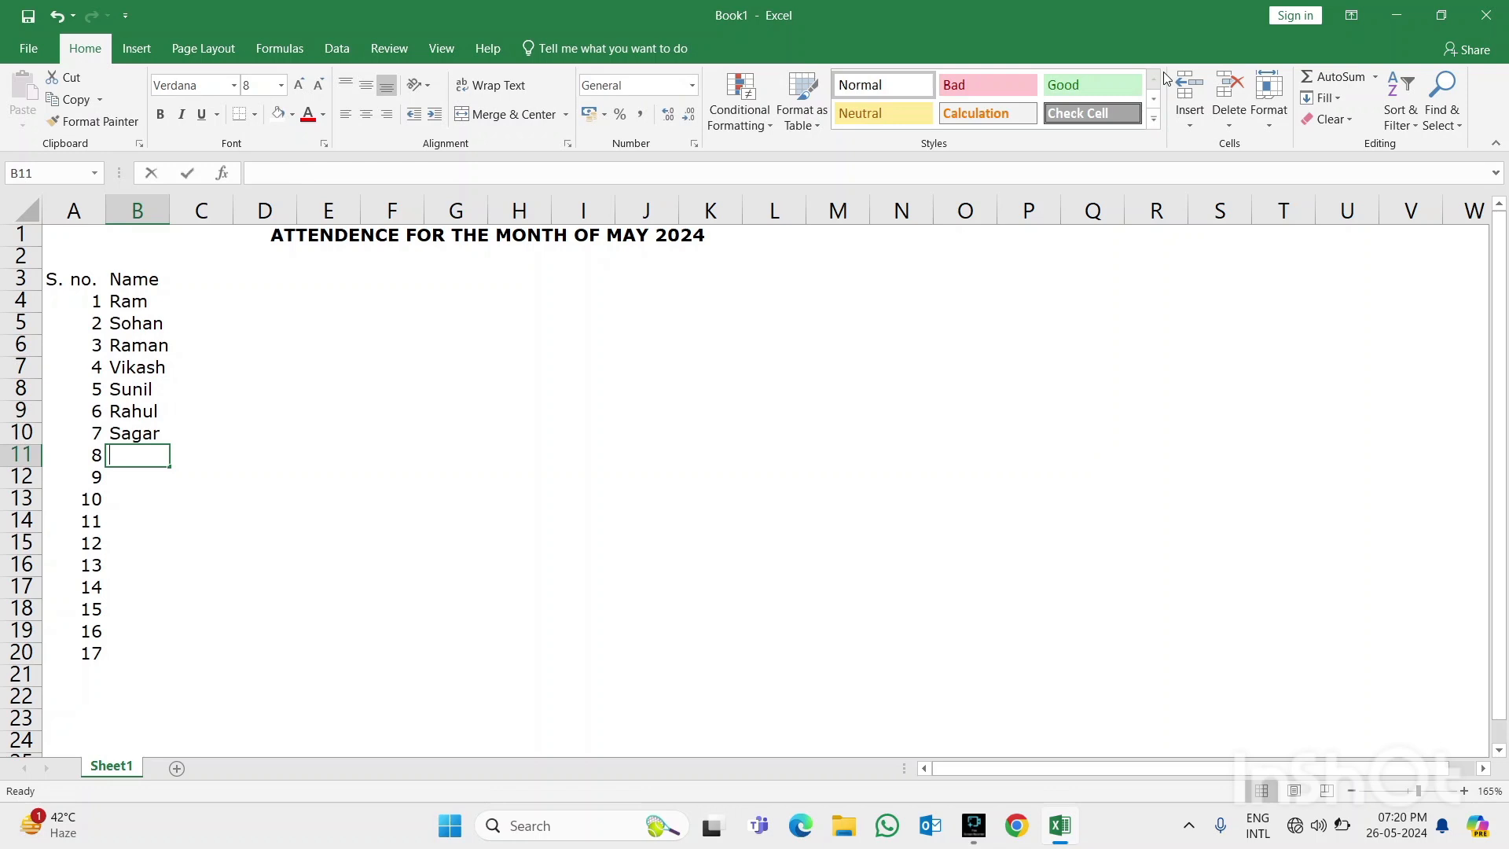
pyautogui.press('Return')
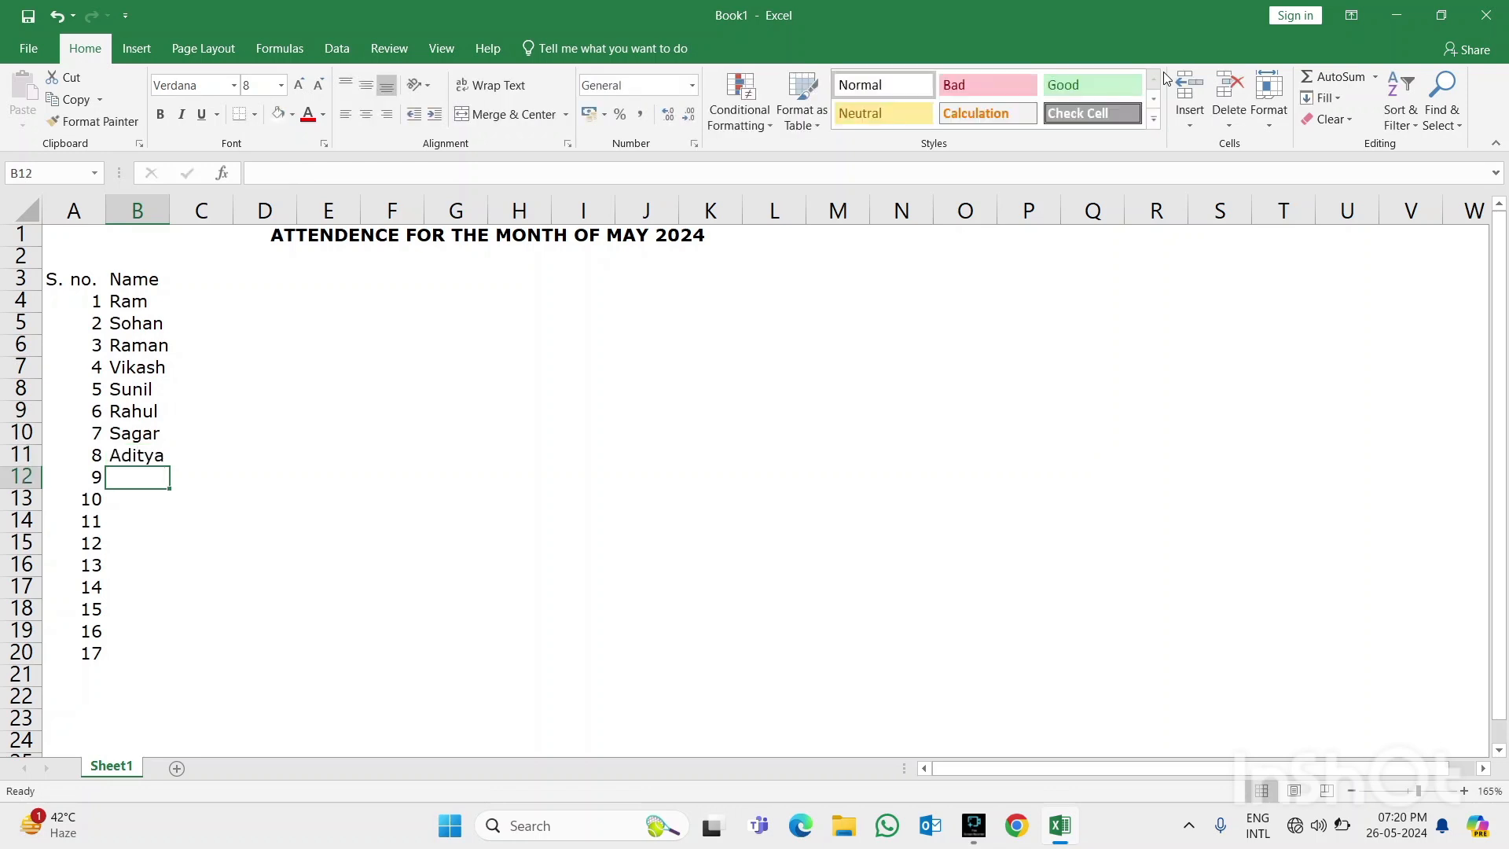
pyautogui.write('Jyoti')
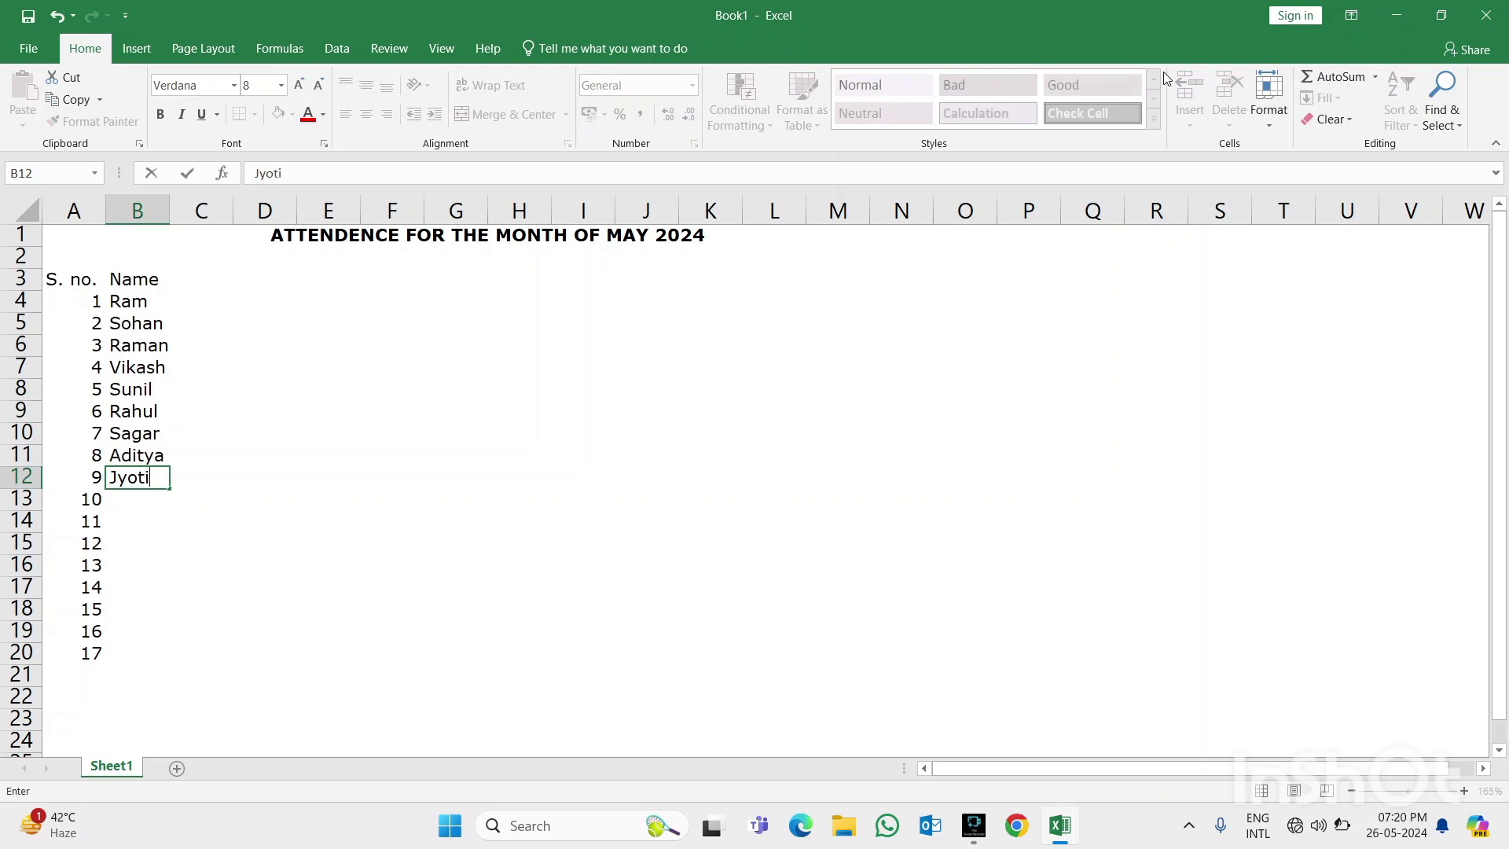
pyautogui.press('Return')
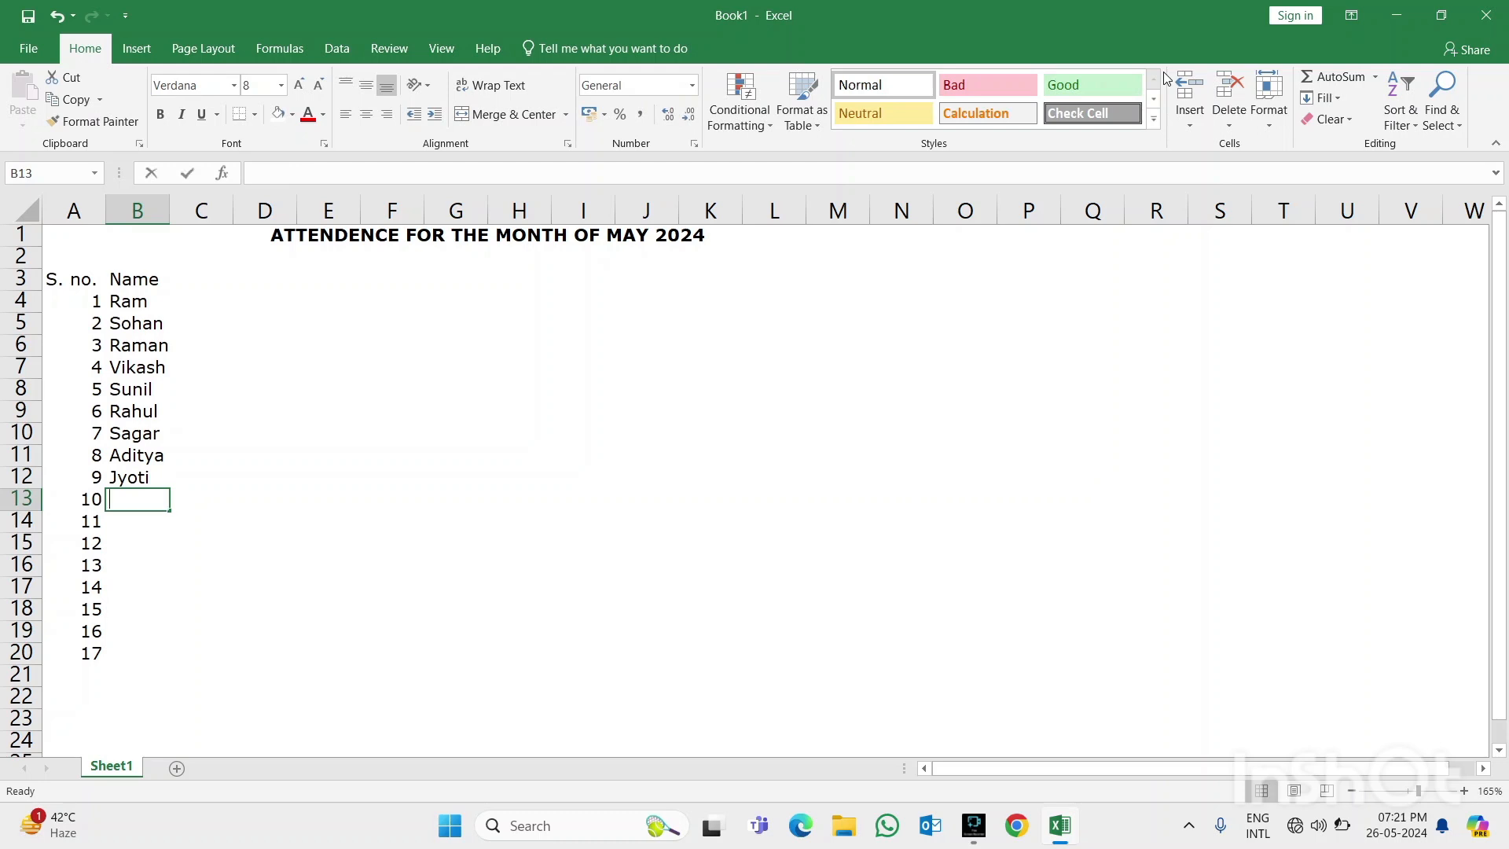
pyautogui.write('Rohit')
pyautogui.press('Return')
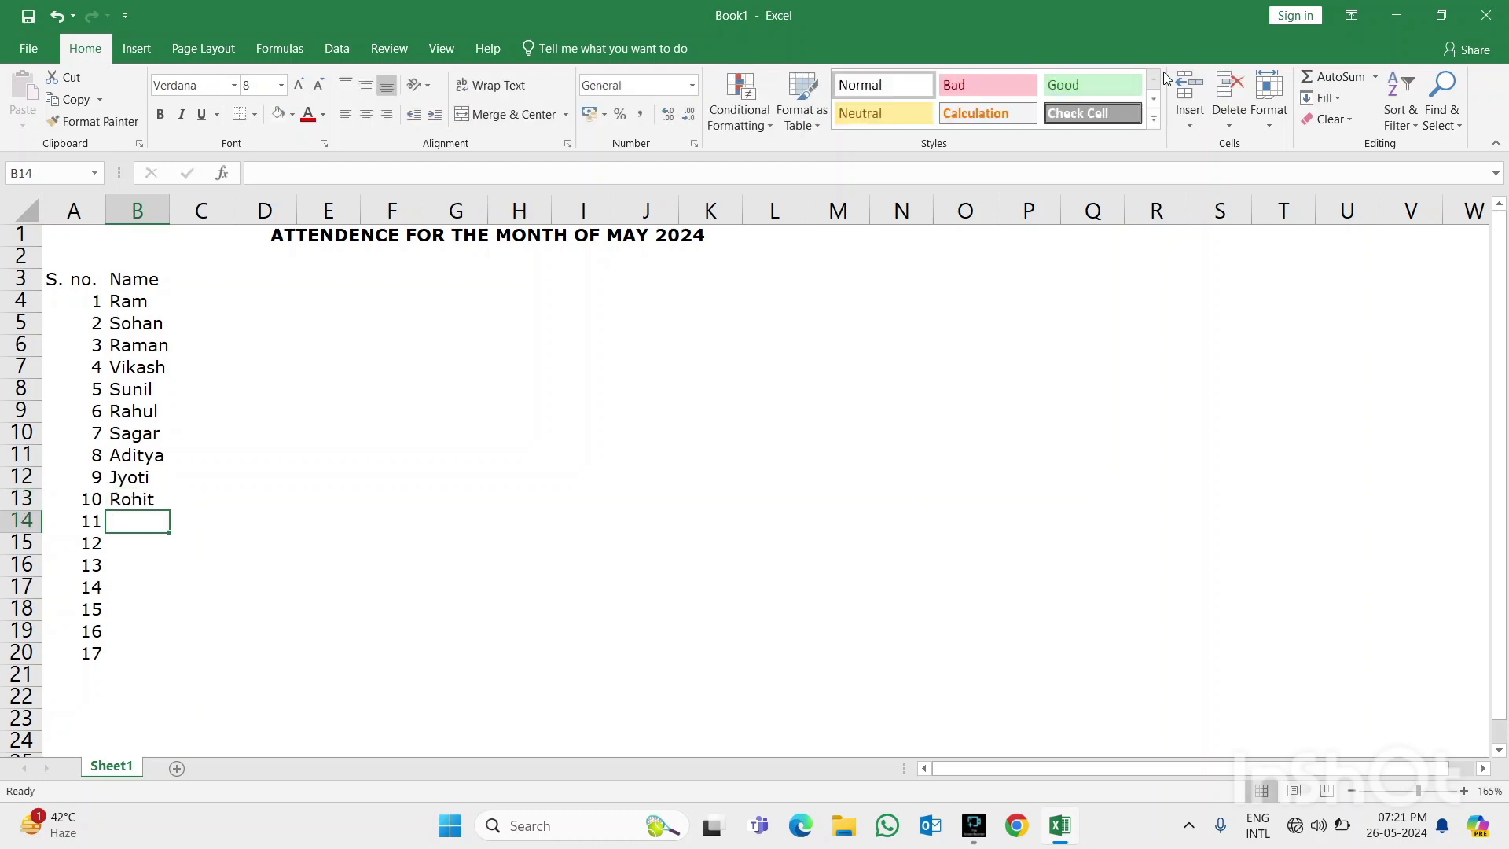
# Delete the surplus serial numbers 11 to 17 from A14 to A20
pyautogui.press('Left')
pyautogui.hotkey('shift', 'Down')
pyautogui.hotkey('shift', 'Down')
pyautogui.hotkey('shift', 'Down')
pyautogui.hotkey('shift', 'Down')
pyautogui.hotkey('shift', 'Down')
pyautogui.hotkey('shift', 'Down')
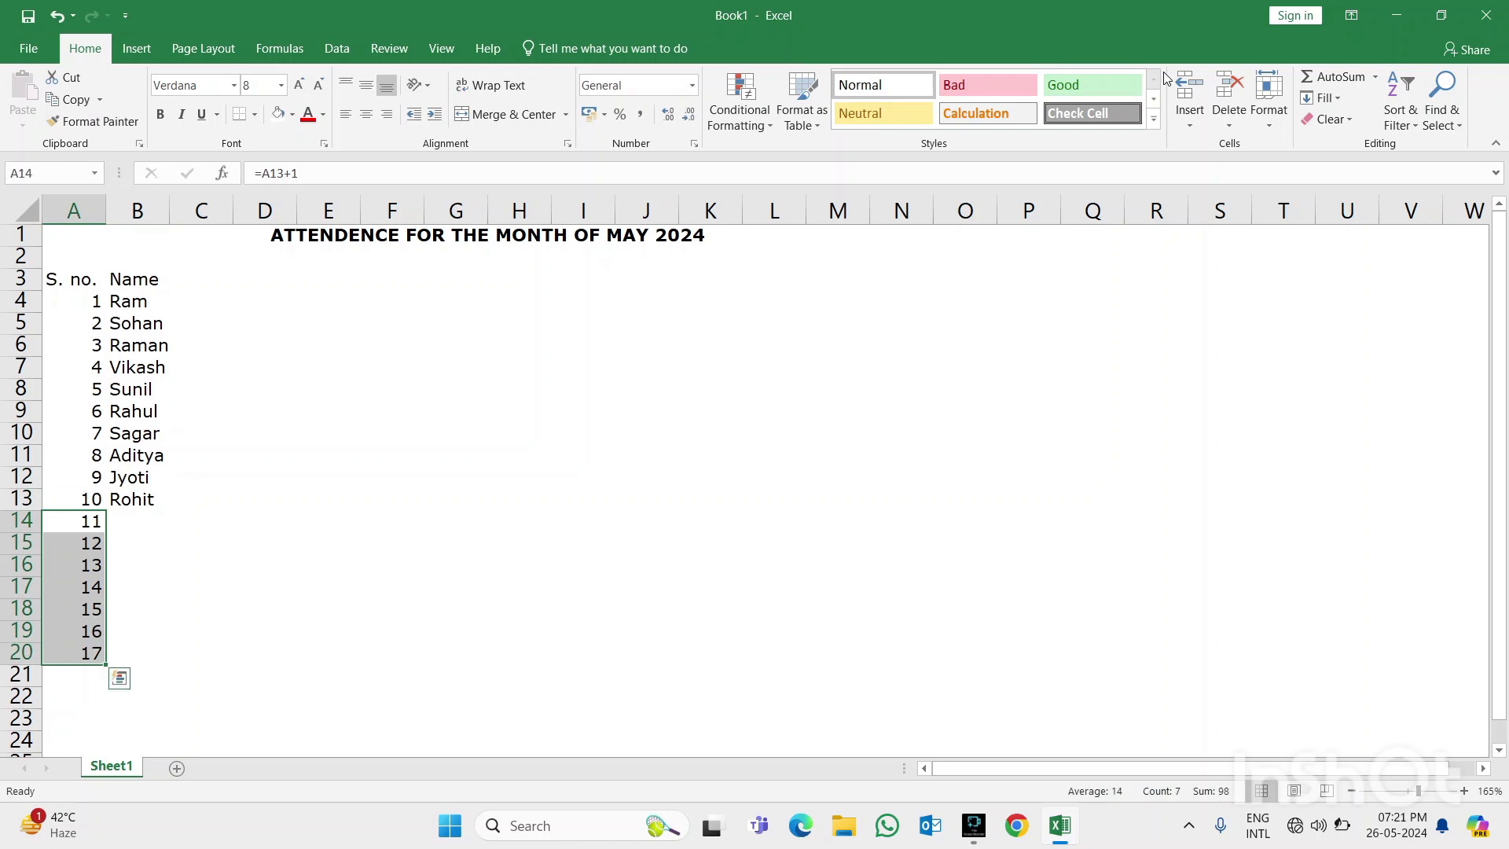
pyautogui.press('Delete')
# Enter the weekday heading "Mon" in C3, beside the Name heading
pyautogui.press('Up')
pyautogui.press('Up')
pyautogui.press('Up')
pyautogui.press('Up')
pyautogui.press('Up')
pyautogui.press('Up')
pyautogui.press('Up')
pyautogui.press('Up')
pyautogui.press('Up')
pyautogui.press('Up')
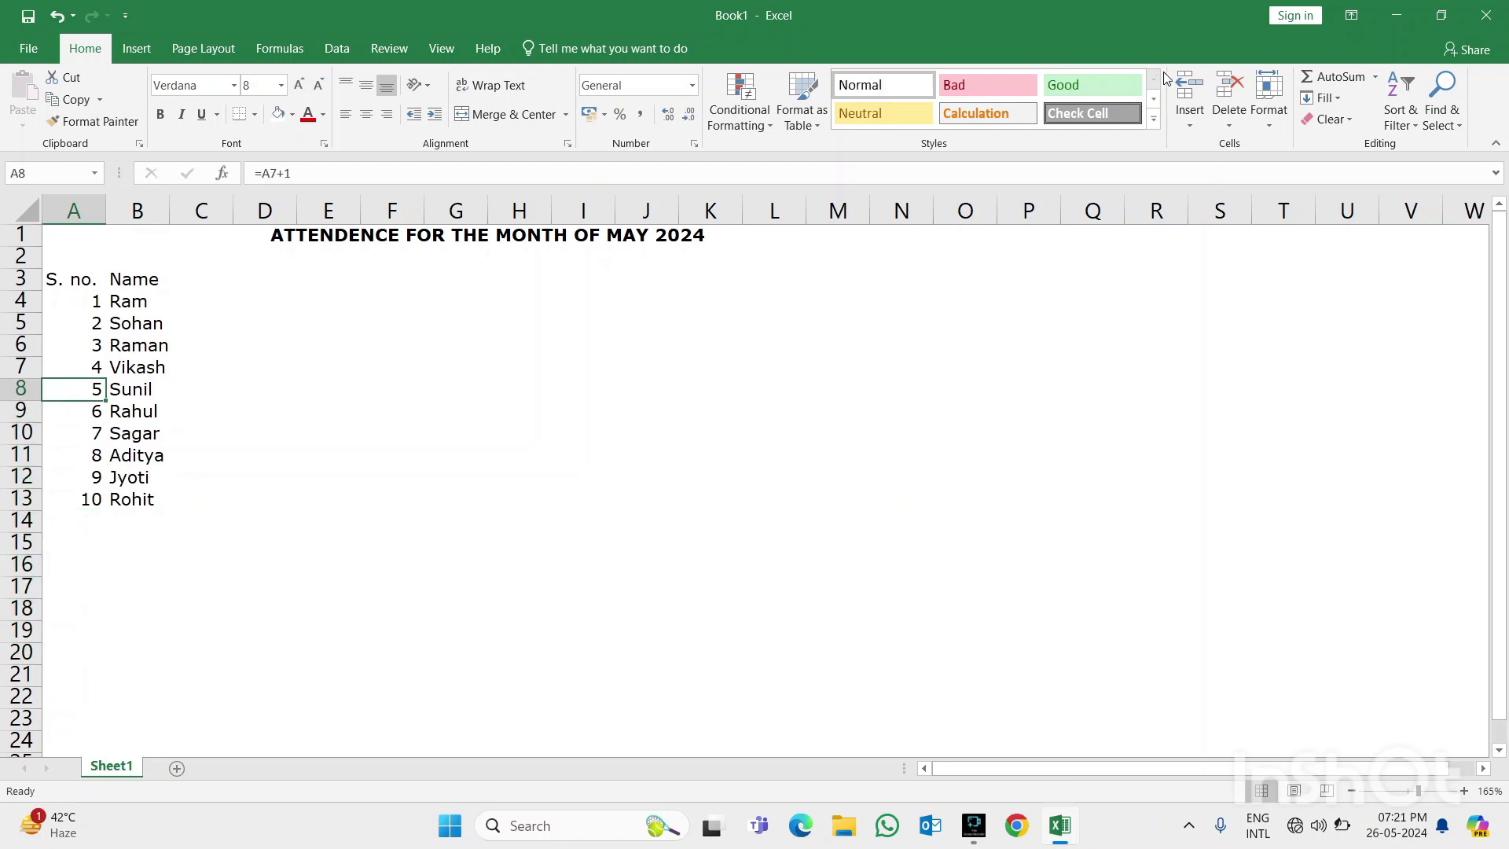
pyautogui.press('Right')
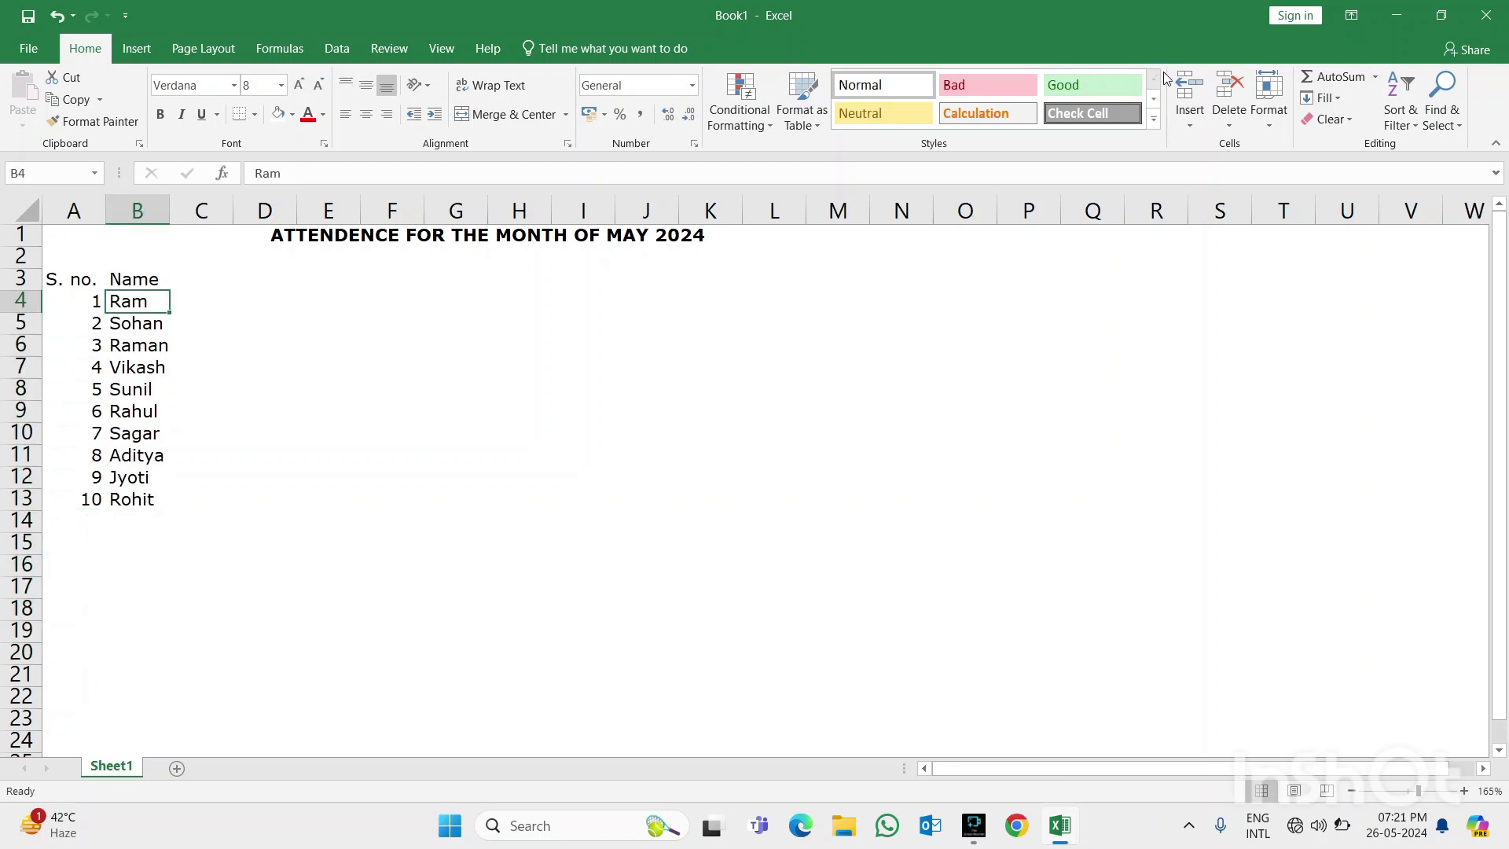
pyautogui.press('Up')
pyautogui.press('Right')
pyautogui.write('Mon')
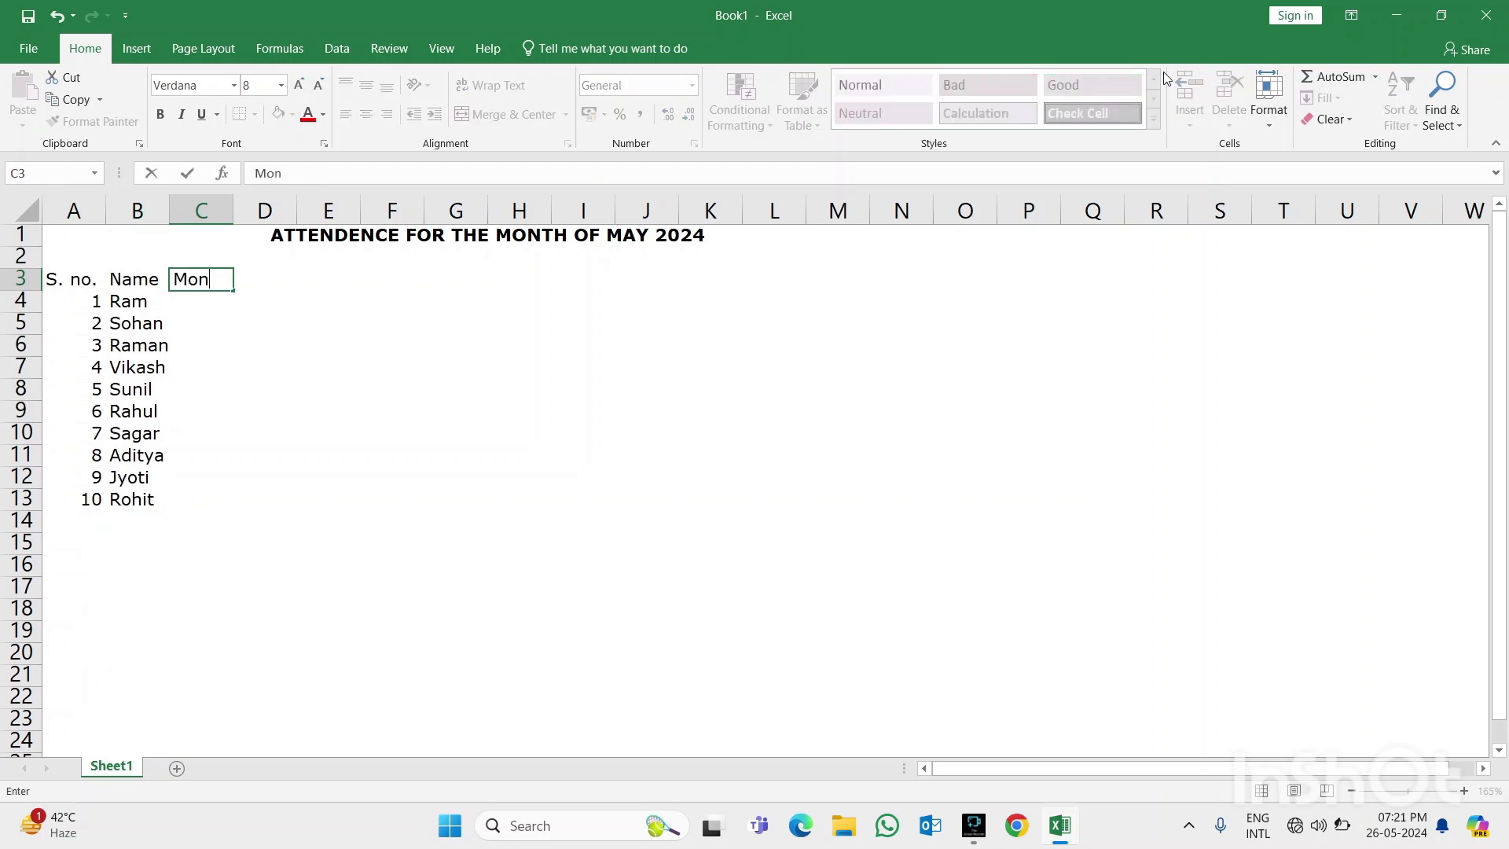
pyautogui.press('Right')
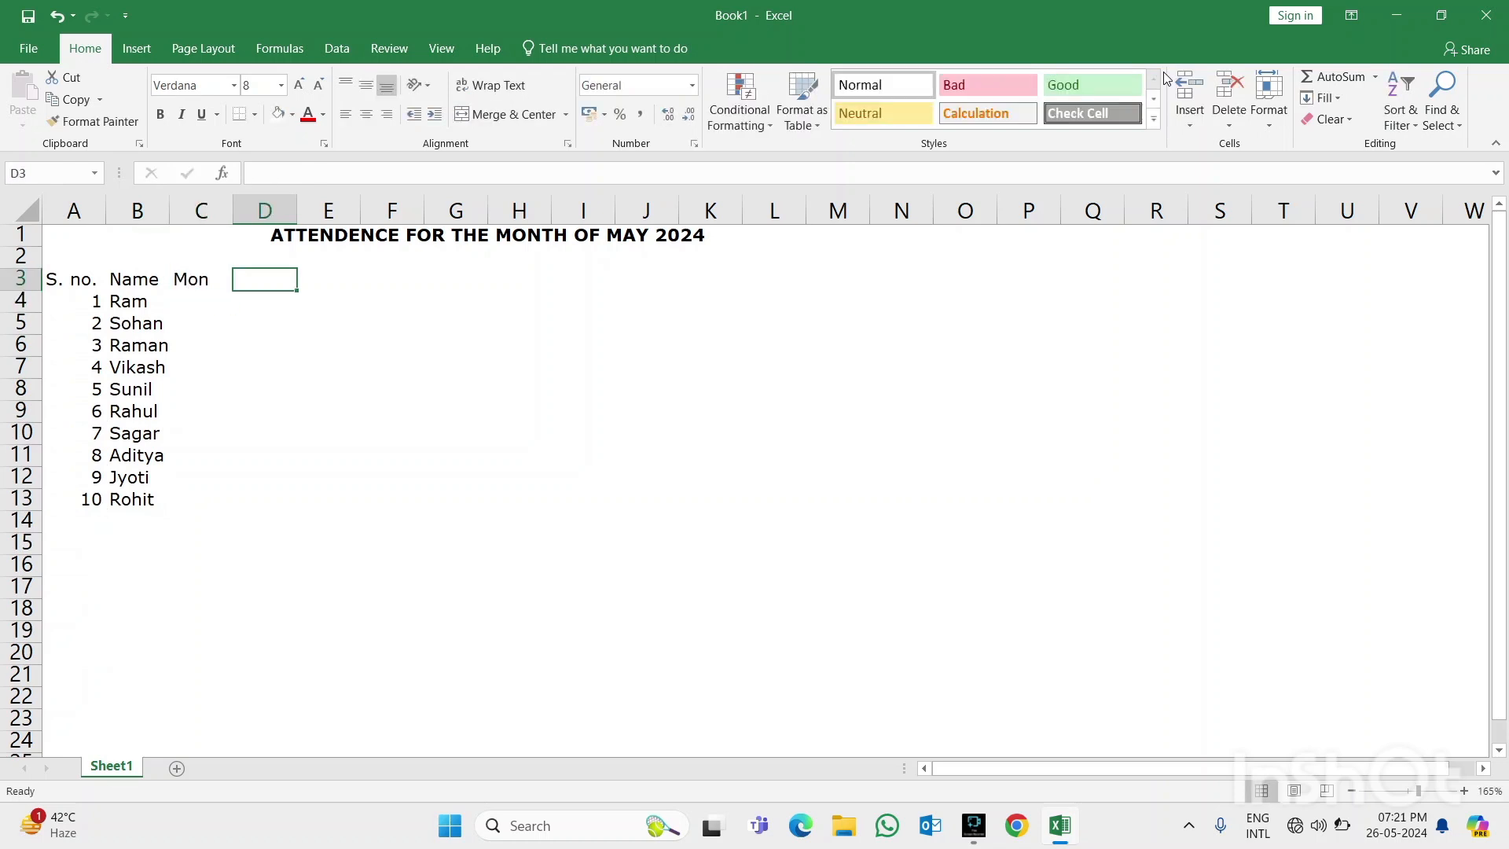
# Enter the weekday headings "Tue" in D3 and "Wed" in E3
pyautogui.write('Tue')
pyautogui.press('Return')
pyautogui.press('Up')
pyautogui.press('Right')
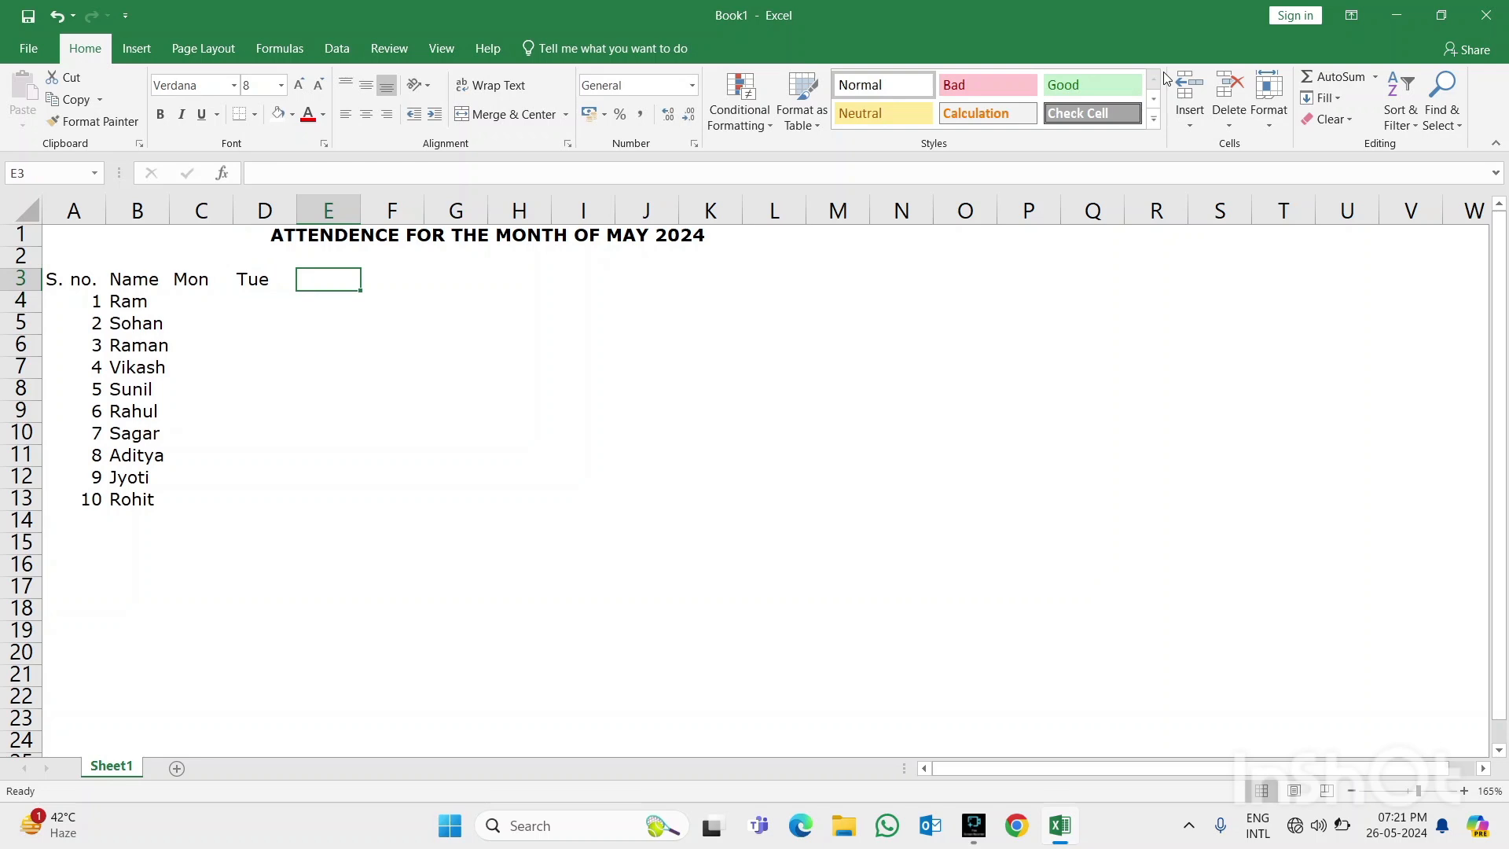
pyautogui.write('T')
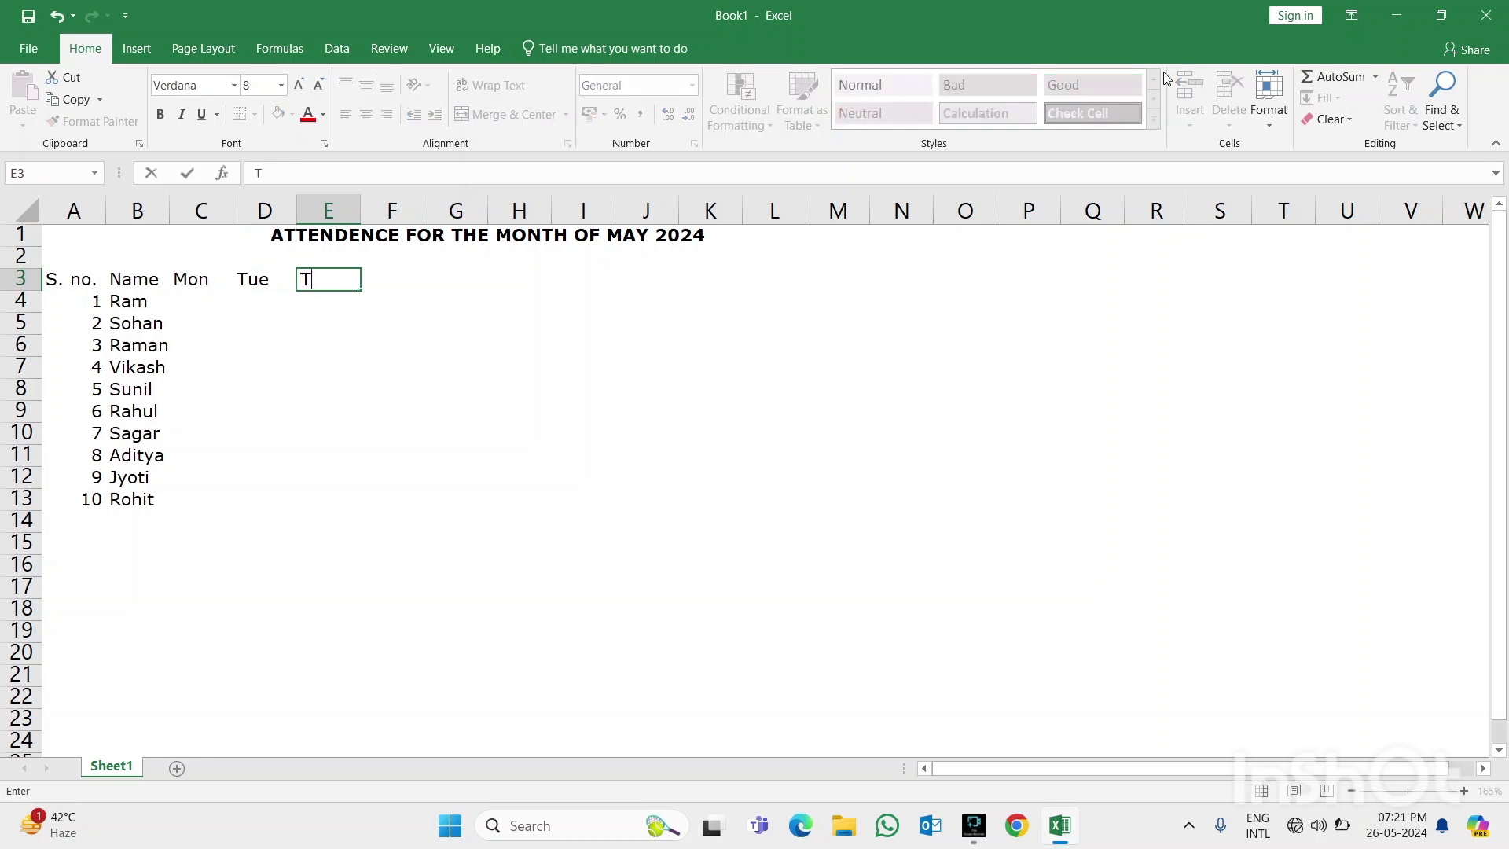
pyautogui.press('BackSpace')
pyautogui.write('Wed')
pyautogui.press('Return')
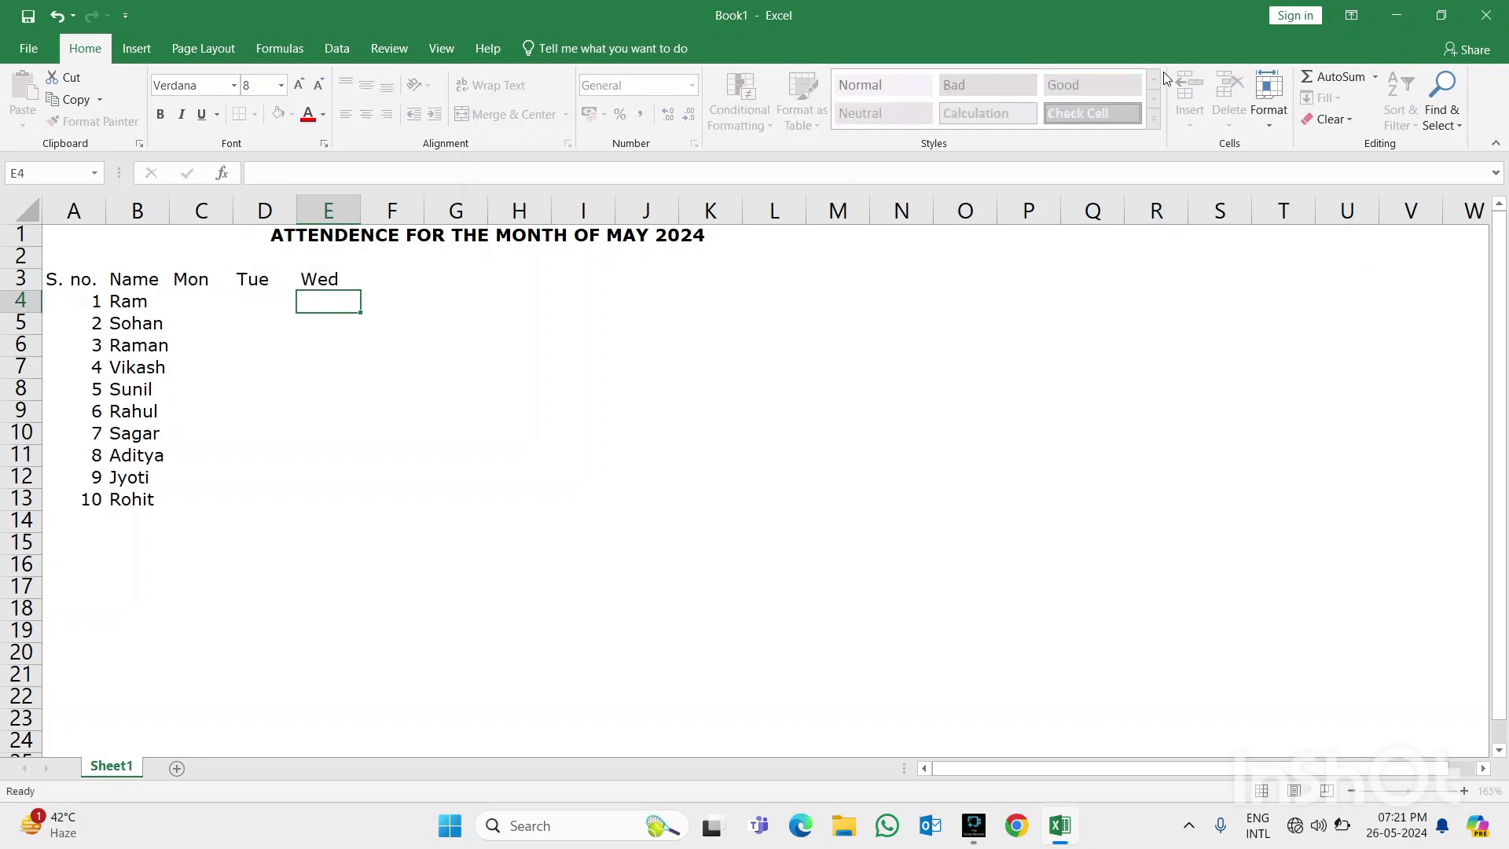
pyautogui.press('Up')
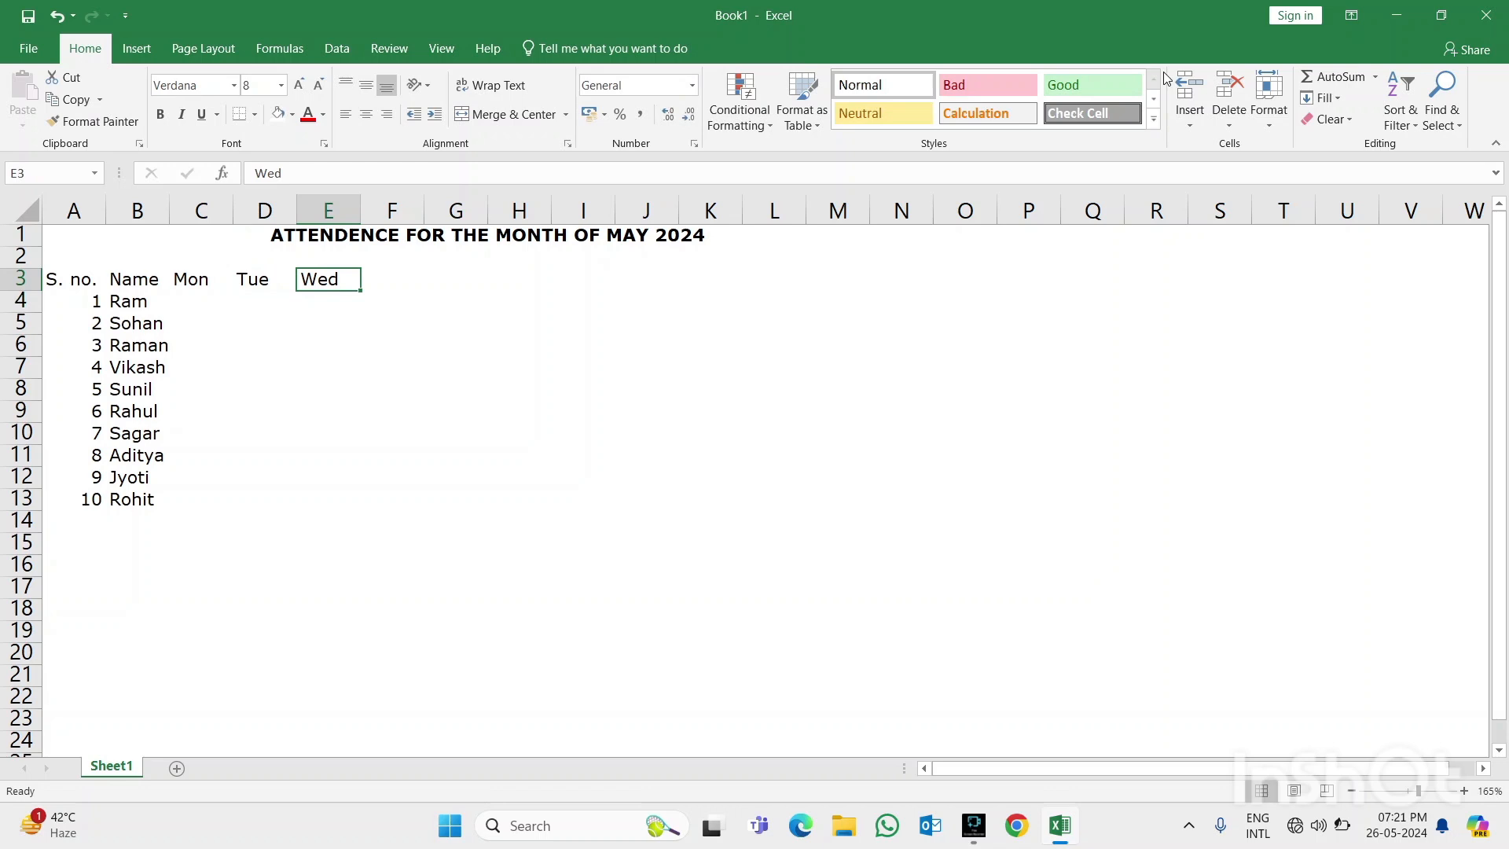
# Extend the weekday series from the Mon and Tue headings across row 3 to R3
pyautogui.press('Left')
pyautogui.press('Left')
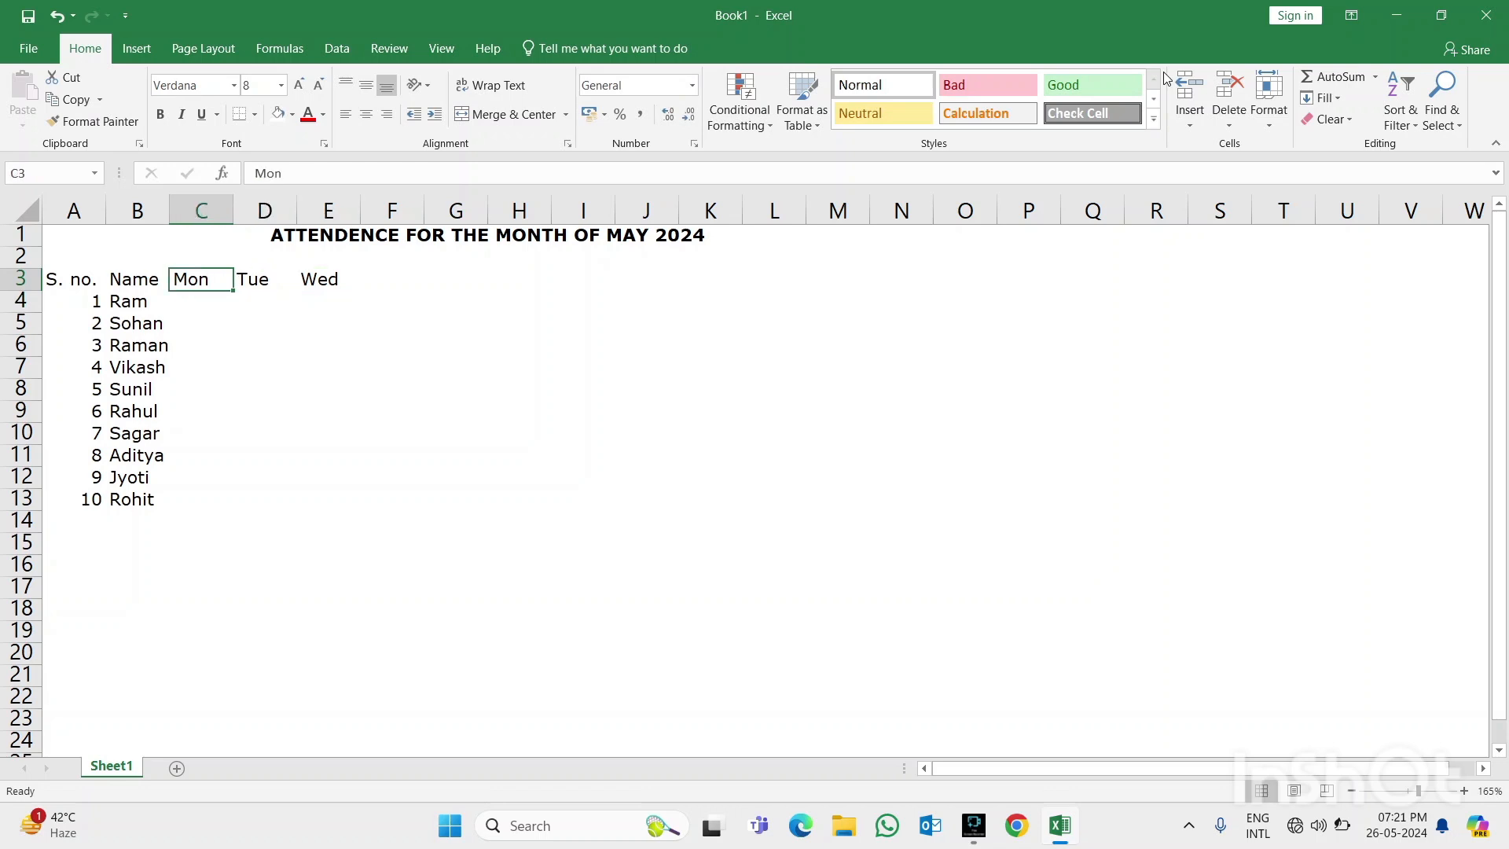
pyautogui.hotkey('shift', 'Right')
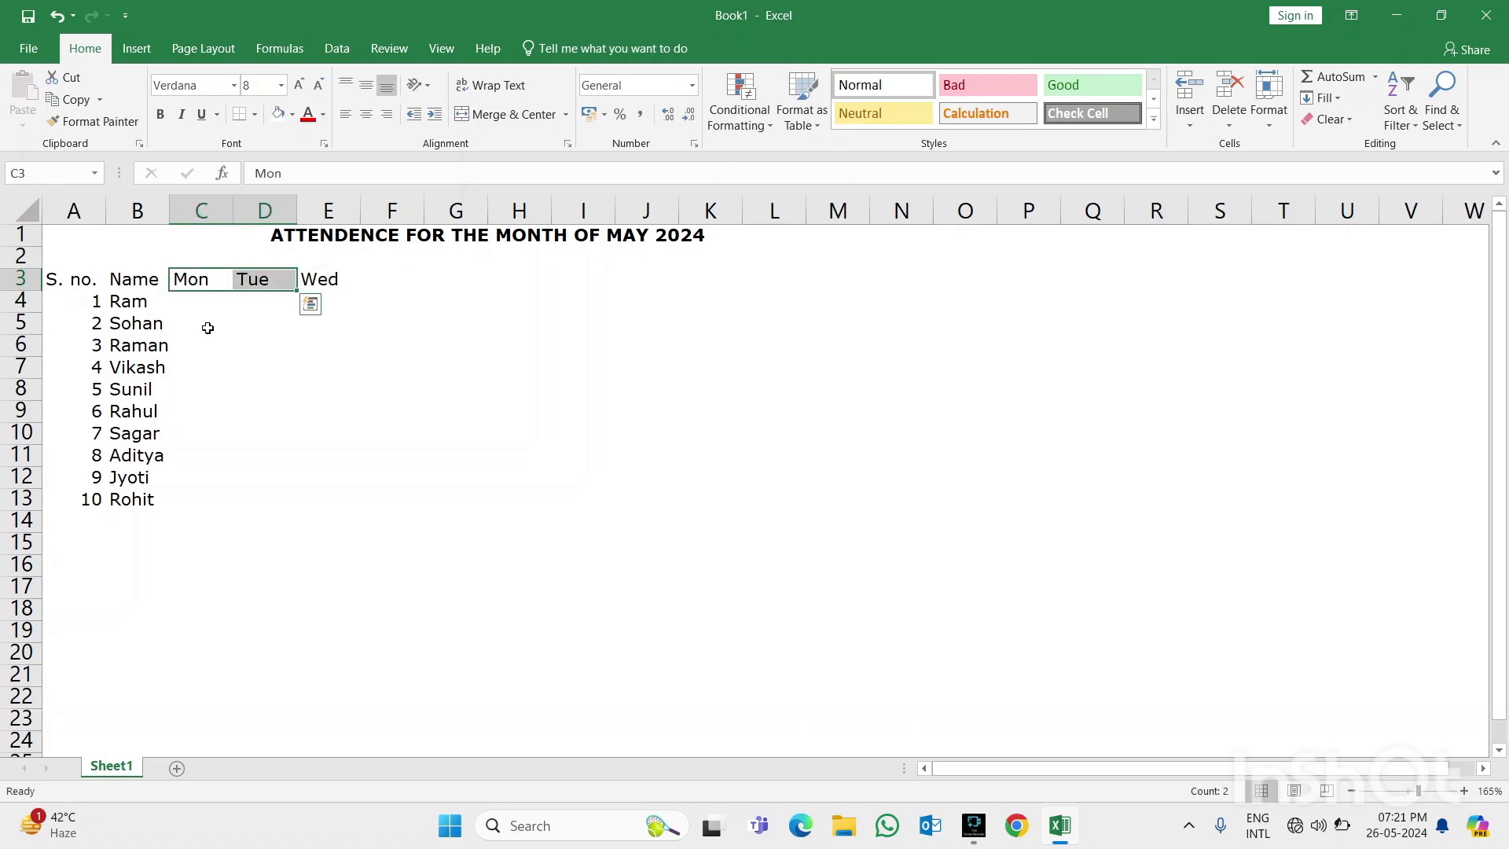
pyautogui.moveTo(296, 290); pyautogui.dragTo(787, 310)
pyautogui.click(668, 297)
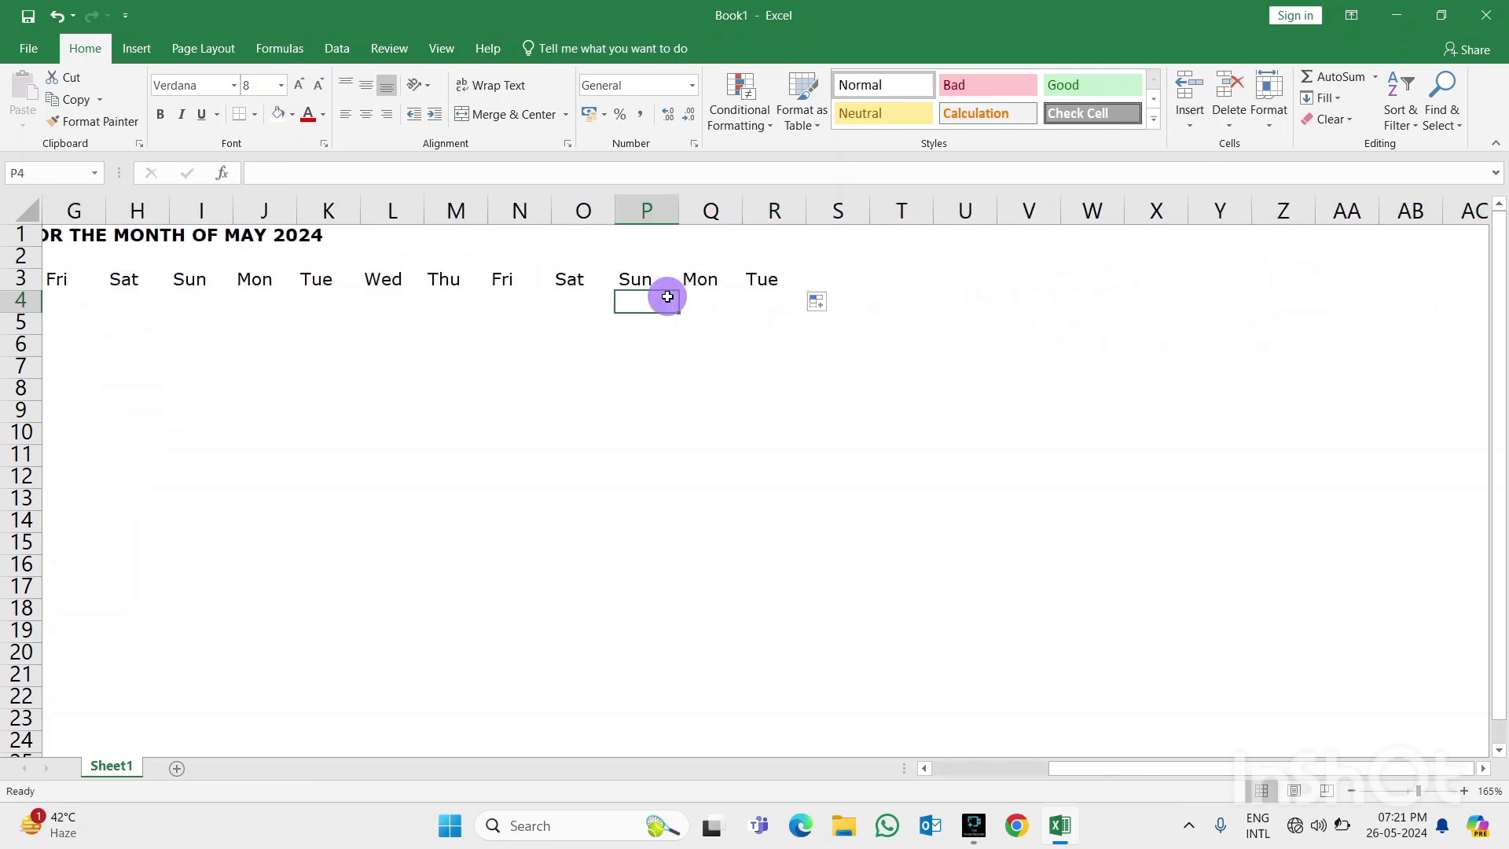
# Enter the day number 1 in C2, above the first Mon heading
pyautogui.press('Left')
pyautogui.press('Left')
pyautogui.press('Left')
pyautogui.press('Left')
pyautogui.press('Left')
pyautogui.press('Left')
pyautogui.press('Left')
pyautogui.press('Left')
pyautogui.press('Left')
pyautogui.press('Left')
pyautogui.press('Left')
pyautogui.press('Left')
pyautogui.press('Left')
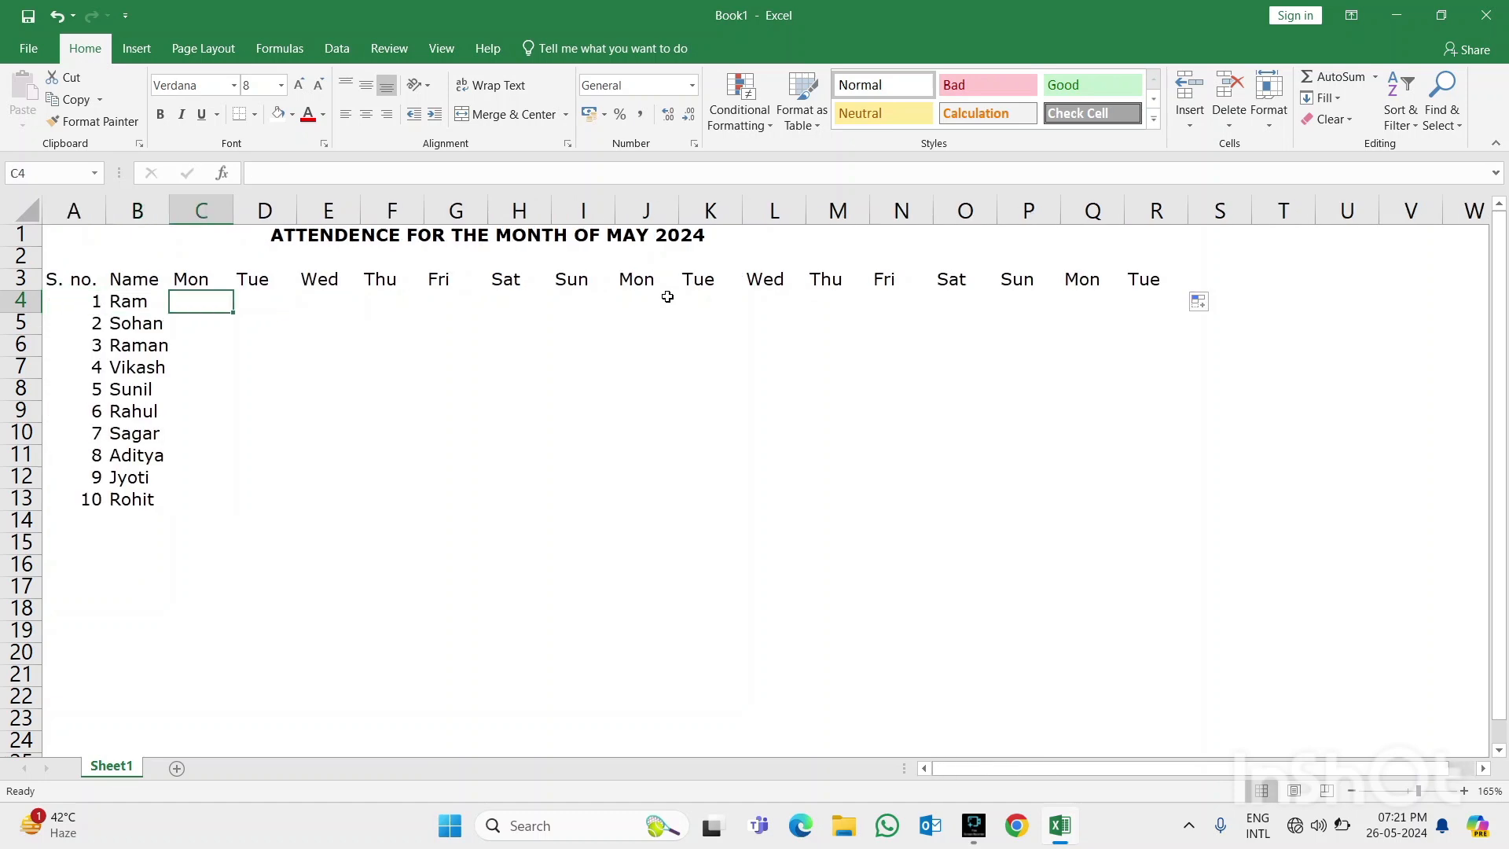
pyautogui.press('Up')
pyautogui.press('Up')
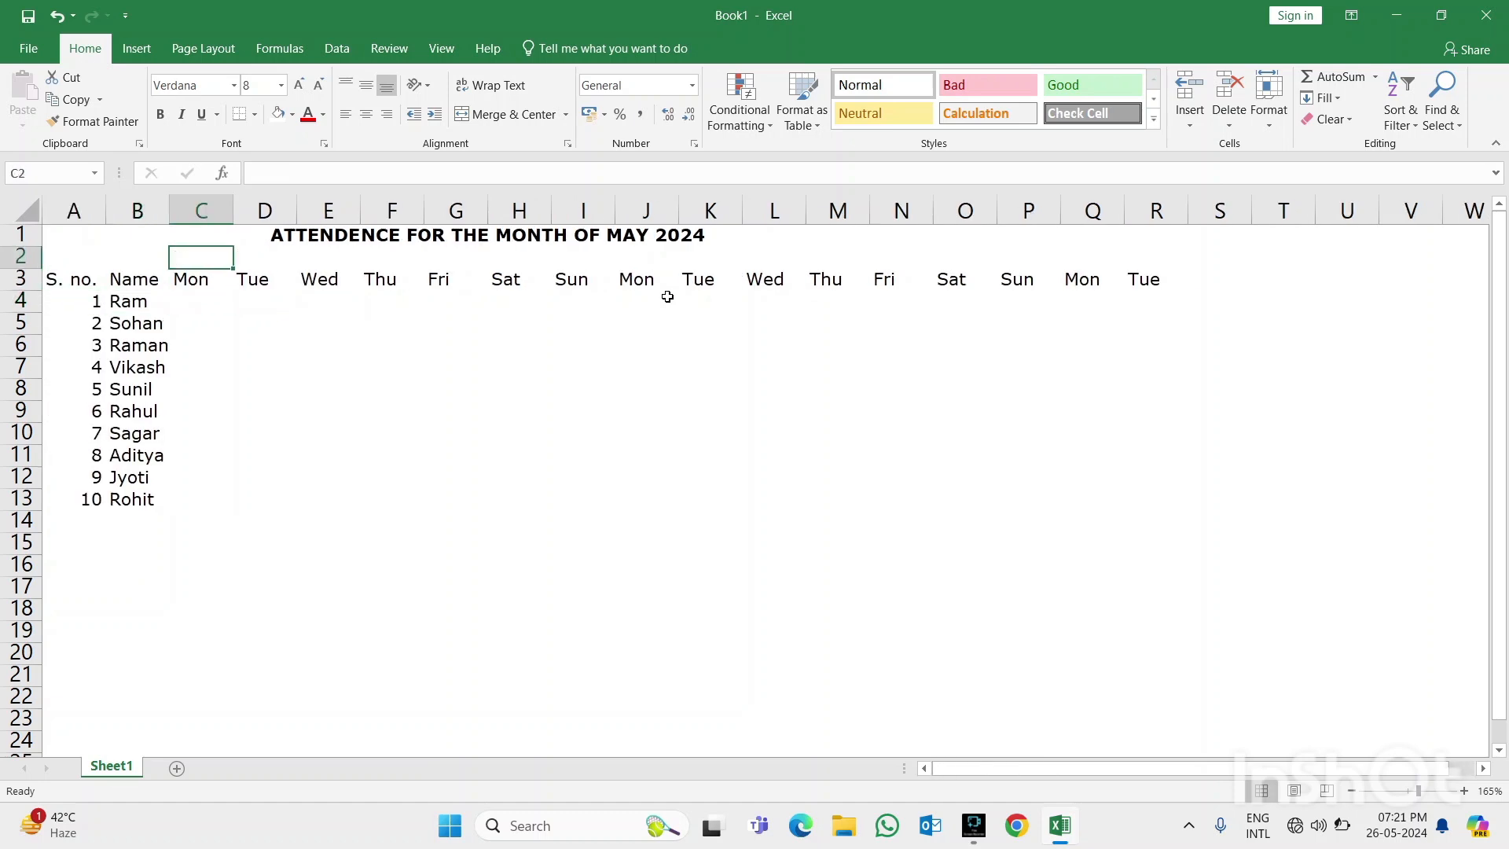
pyautogui.write('1')
pyautogui.press('Return')
pyautogui.press('Up')
pyautogui.press('Right')
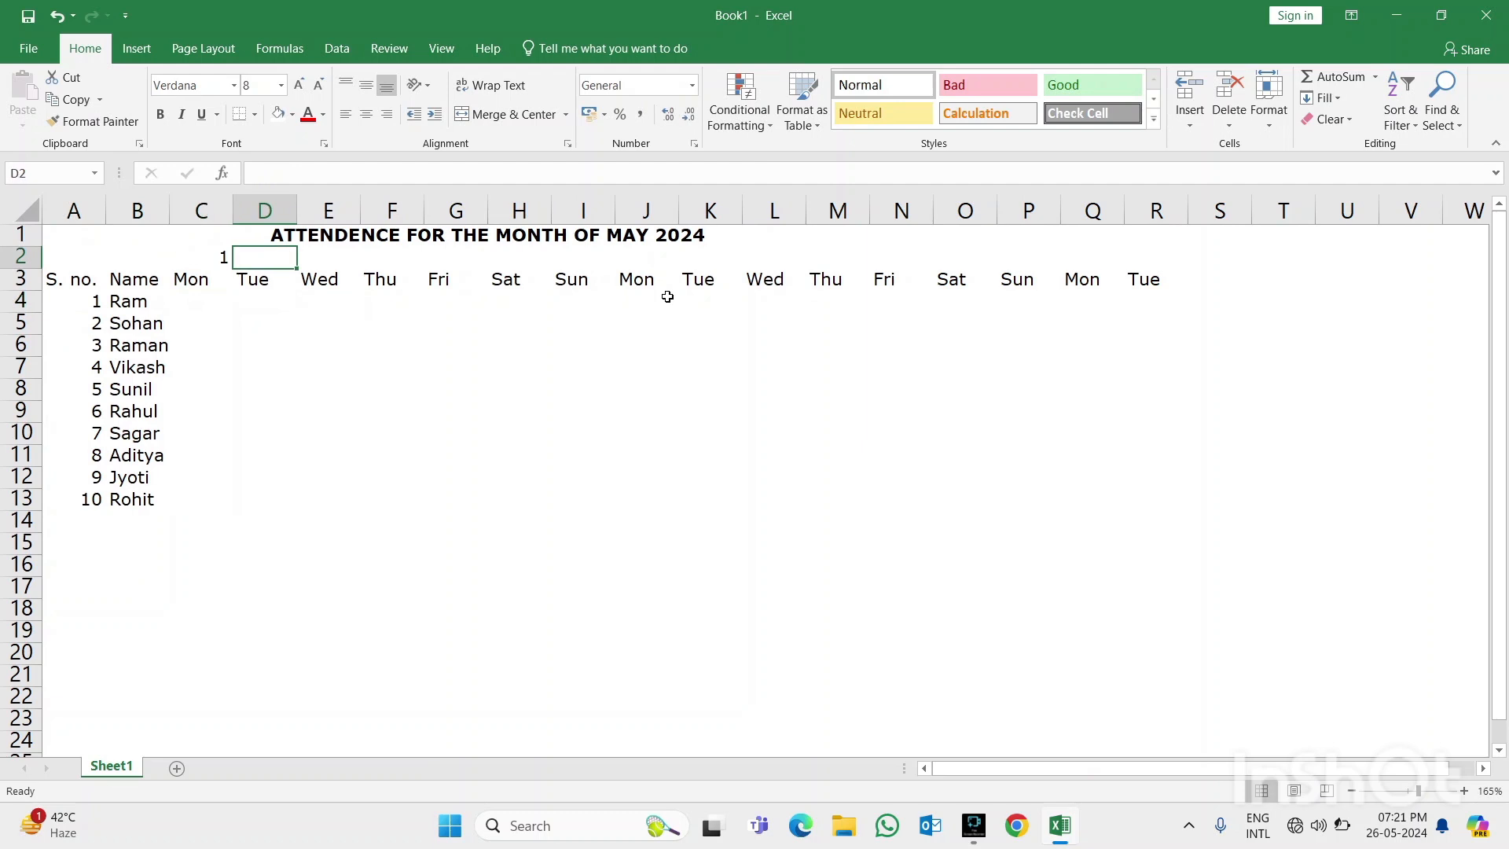
pyautogui.write('2')
pyautogui.press('Return')
pyautogui.press('Up')
# Enter the formula =C2+1 in D2 to calculate the second day number
pyautogui.write('=')
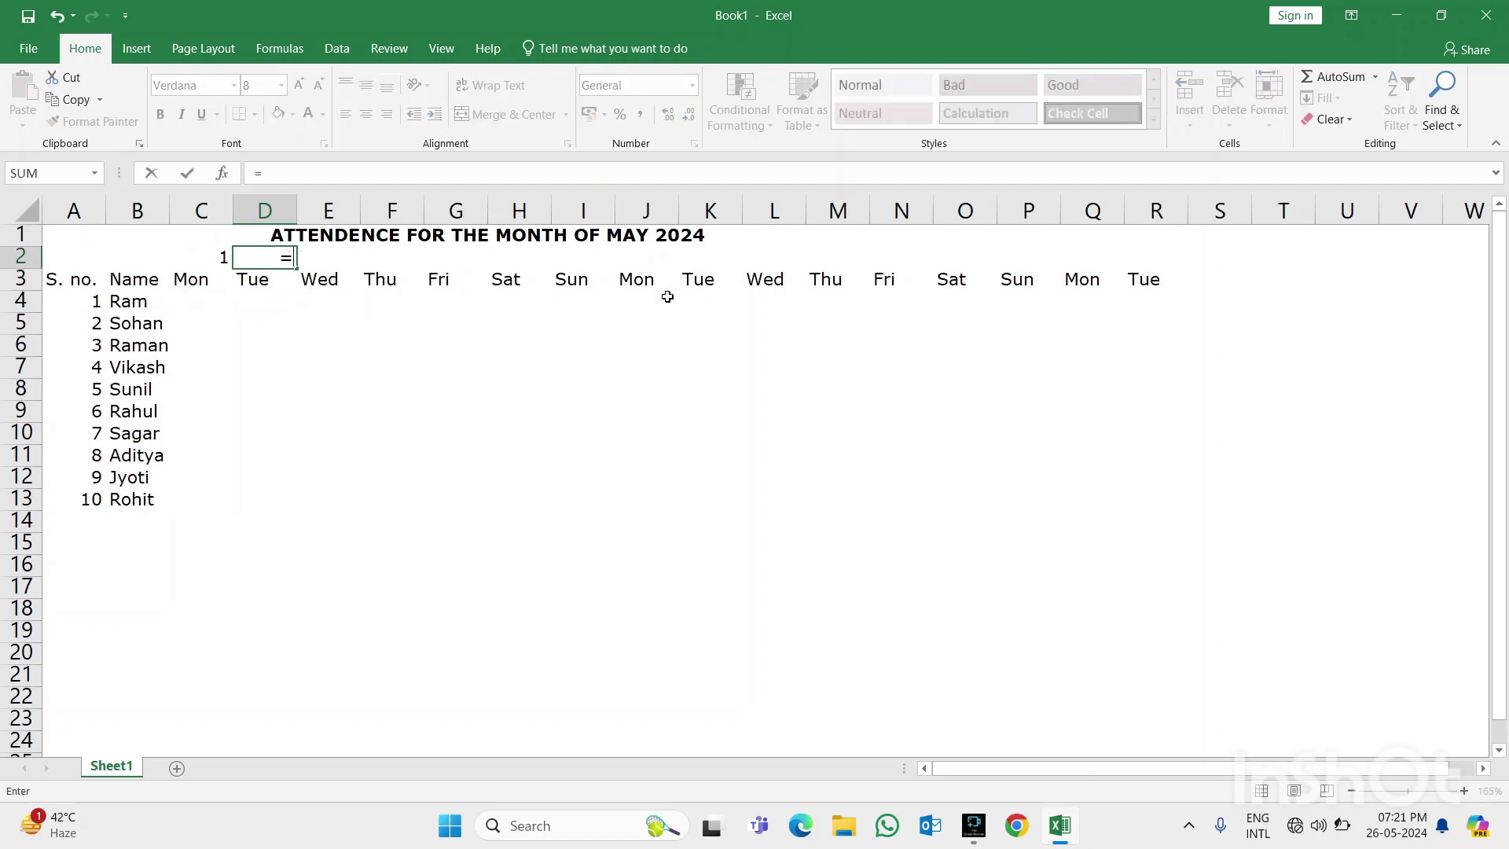
pyautogui.press('Left')
pyautogui.write('+1')
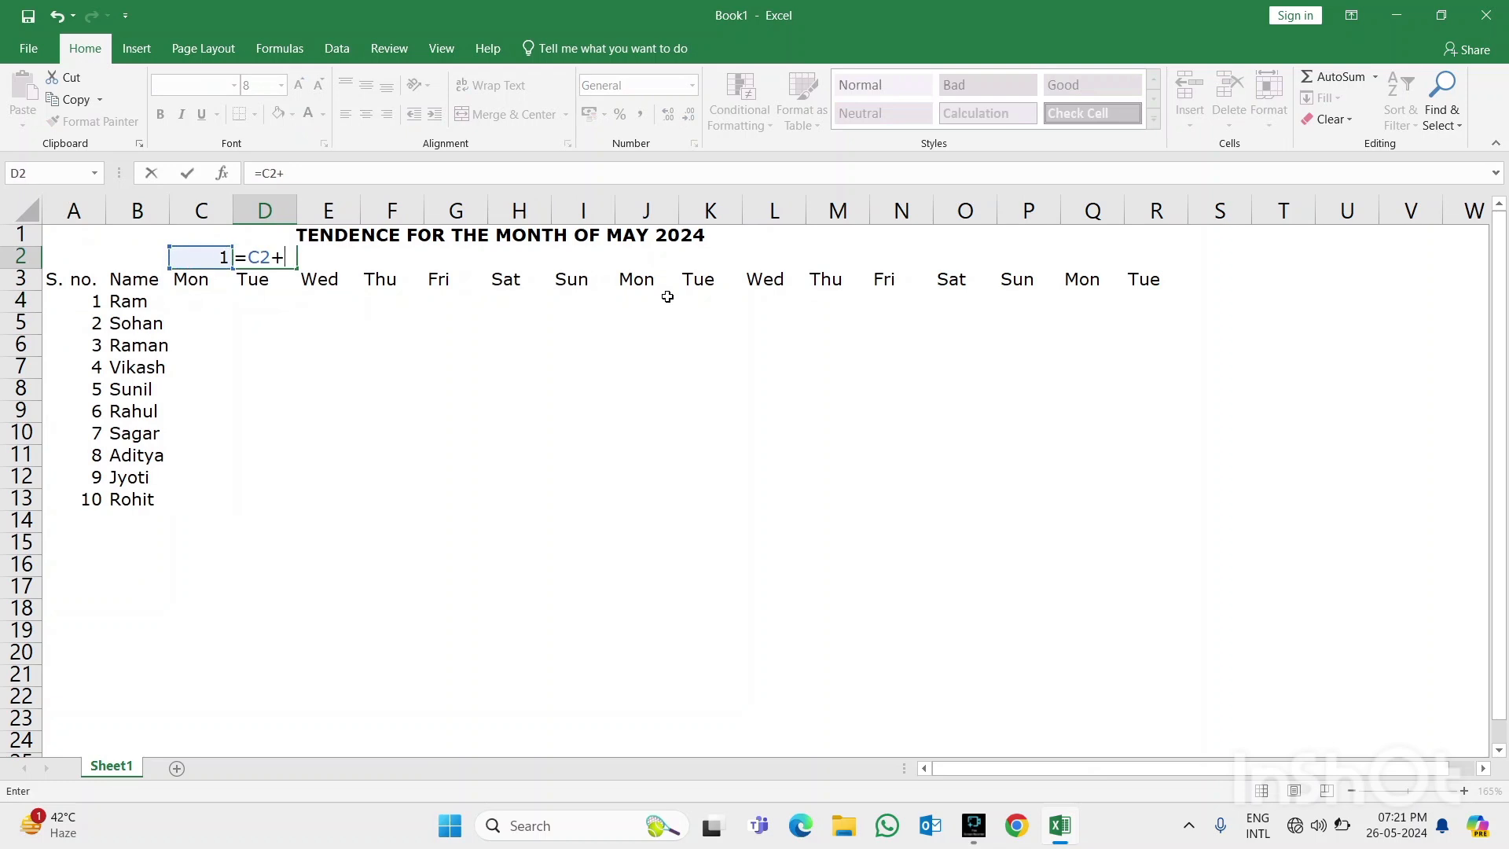
pyautogui.press('Return')
# Fill the day-number formula from D2 across to R2 and center the numbers in D2 to R2
pyautogui.press('Up')
pyautogui.hotkey('shift', 'Right')
pyautogui.hotkey('shift', 'Right')
pyautogui.hotkey('shift', 'Right')
pyautogui.hotkey('shift', 'Right')
pyautogui.hotkey('shift', 'Right')
pyautogui.hotkey('shift', 'Right')
pyautogui.hotkey('shift', 'Right')
pyautogui.hotkey('shift', 'Right')
pyautogui.hotkey('shift', 'Right')
pyautogui.hotkey('shift', 'Right')
pyautogui.hotkey('shift', 'Right')
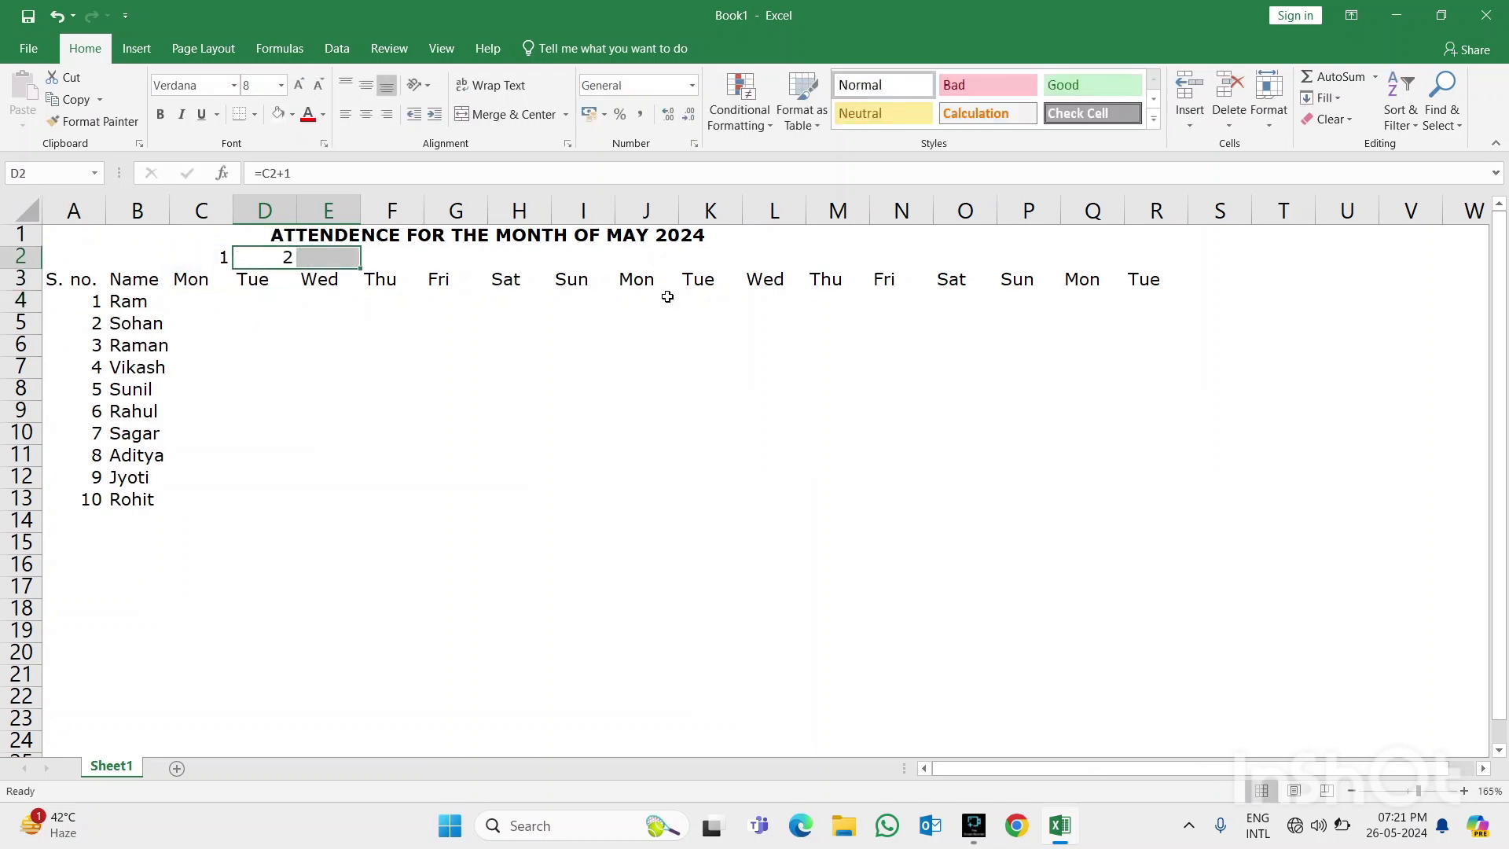
pyautogui.hotkey('shift', 'Right')
pyautogui.hotkey('shift', 'Right')
pyautogui.hotkey('shift', 'Right')
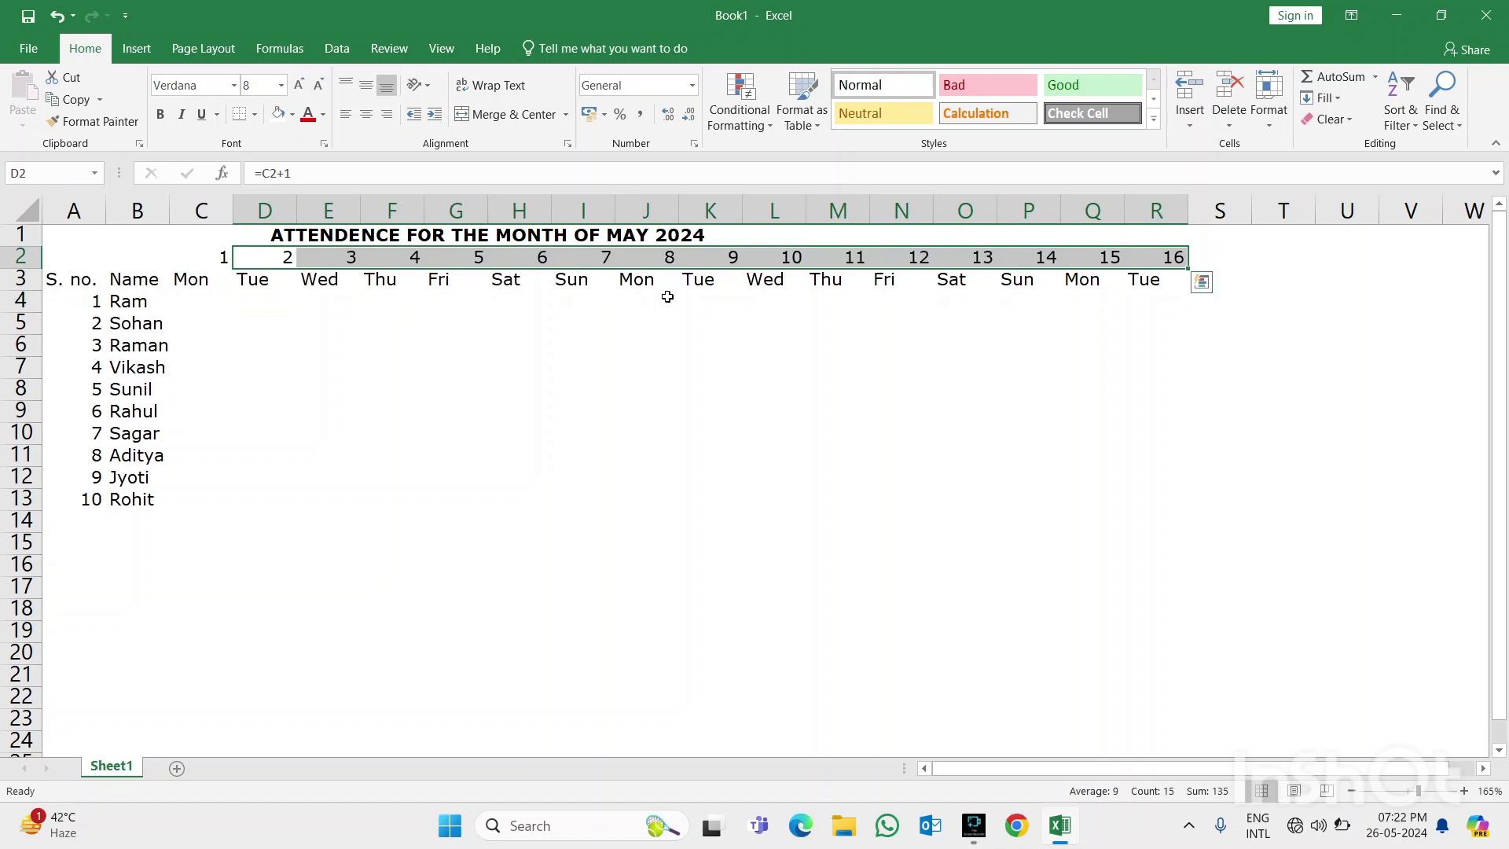
pyautogui.click(366, 114)
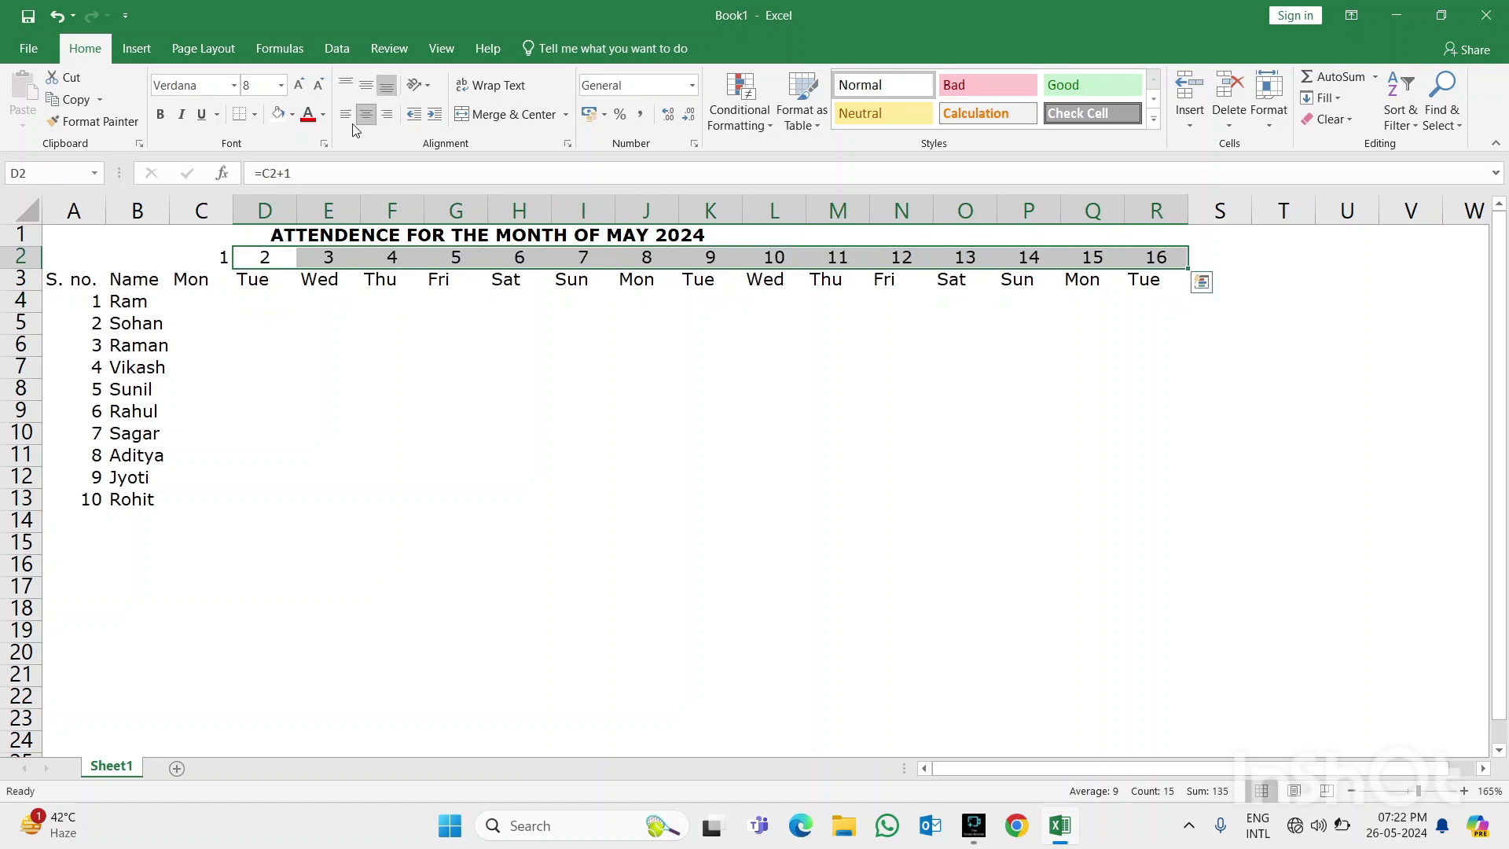
# Enter "Holiday" in I4, under the Sun heading for day 7
pyautogui.click(256, 278)
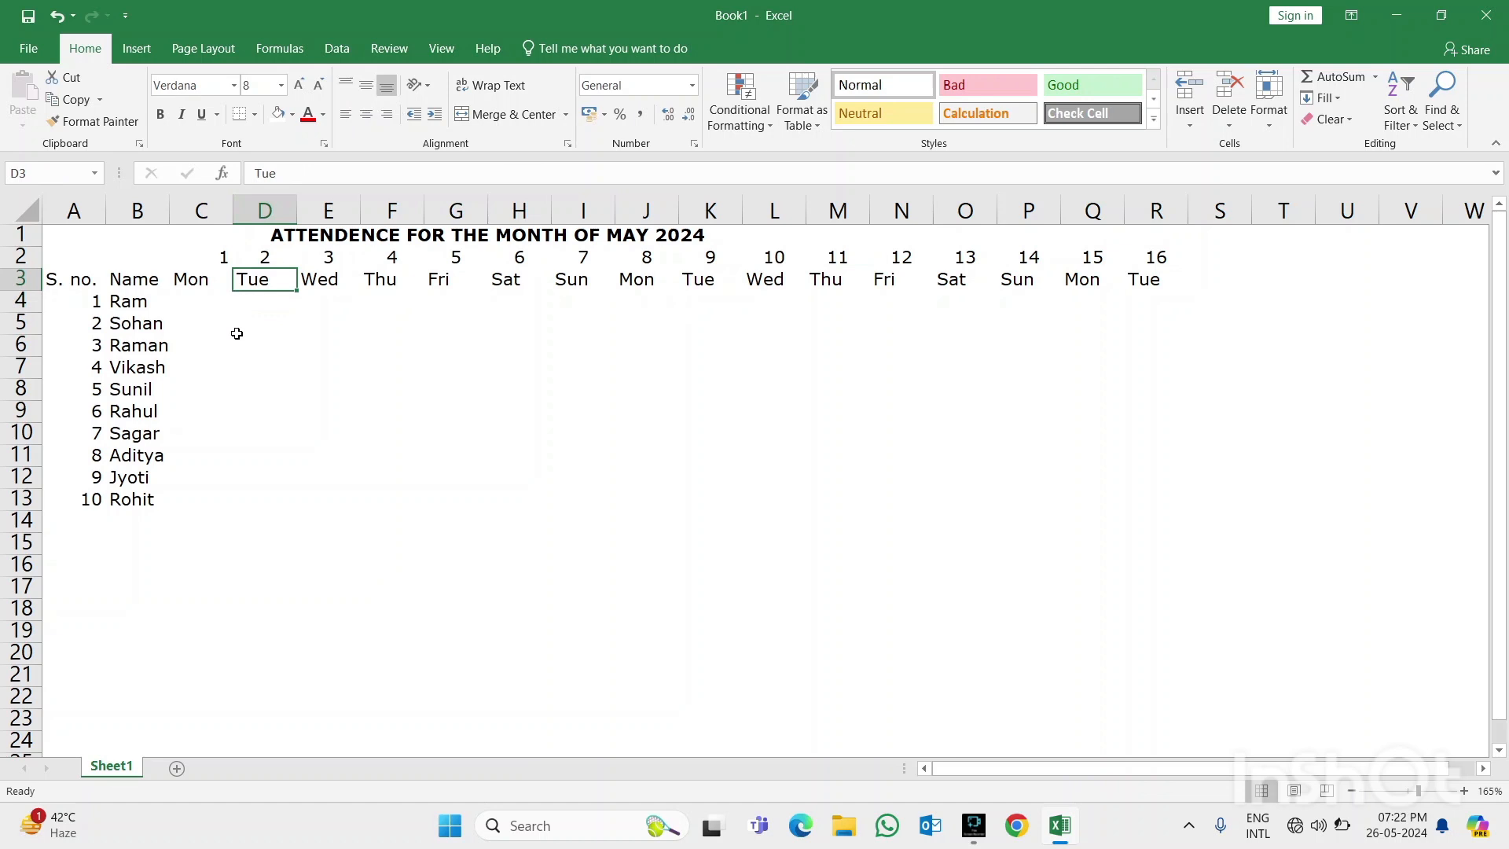
pyautogui.press('Right')
pyautogui.press('Right')
pyautogui.press('Right')
pyautogui.press('Right')
pyautogui.press('Right')
pyautogui.press('Down')
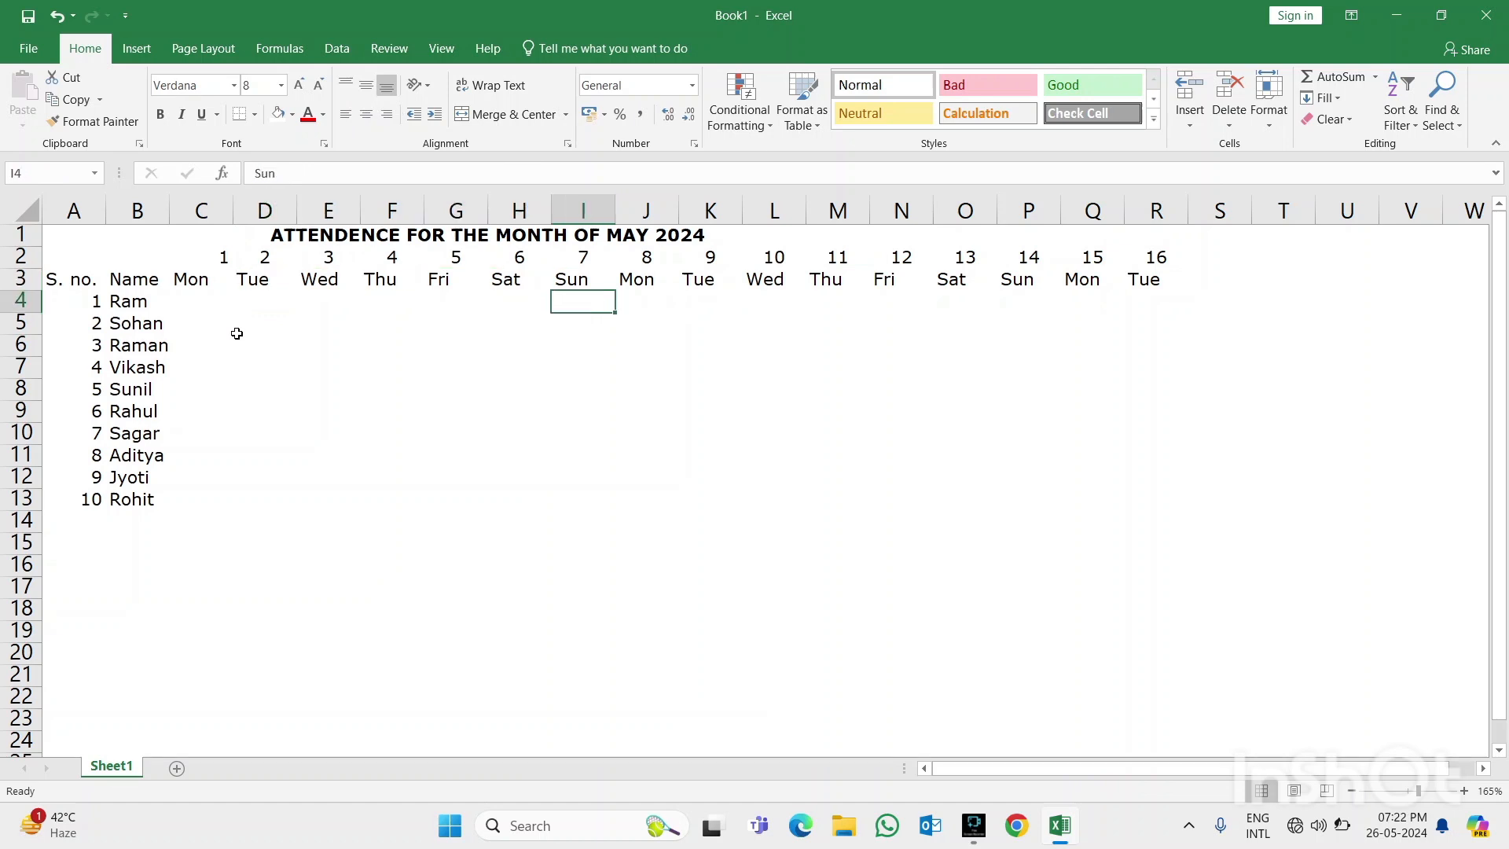
pyautogui.write('H')
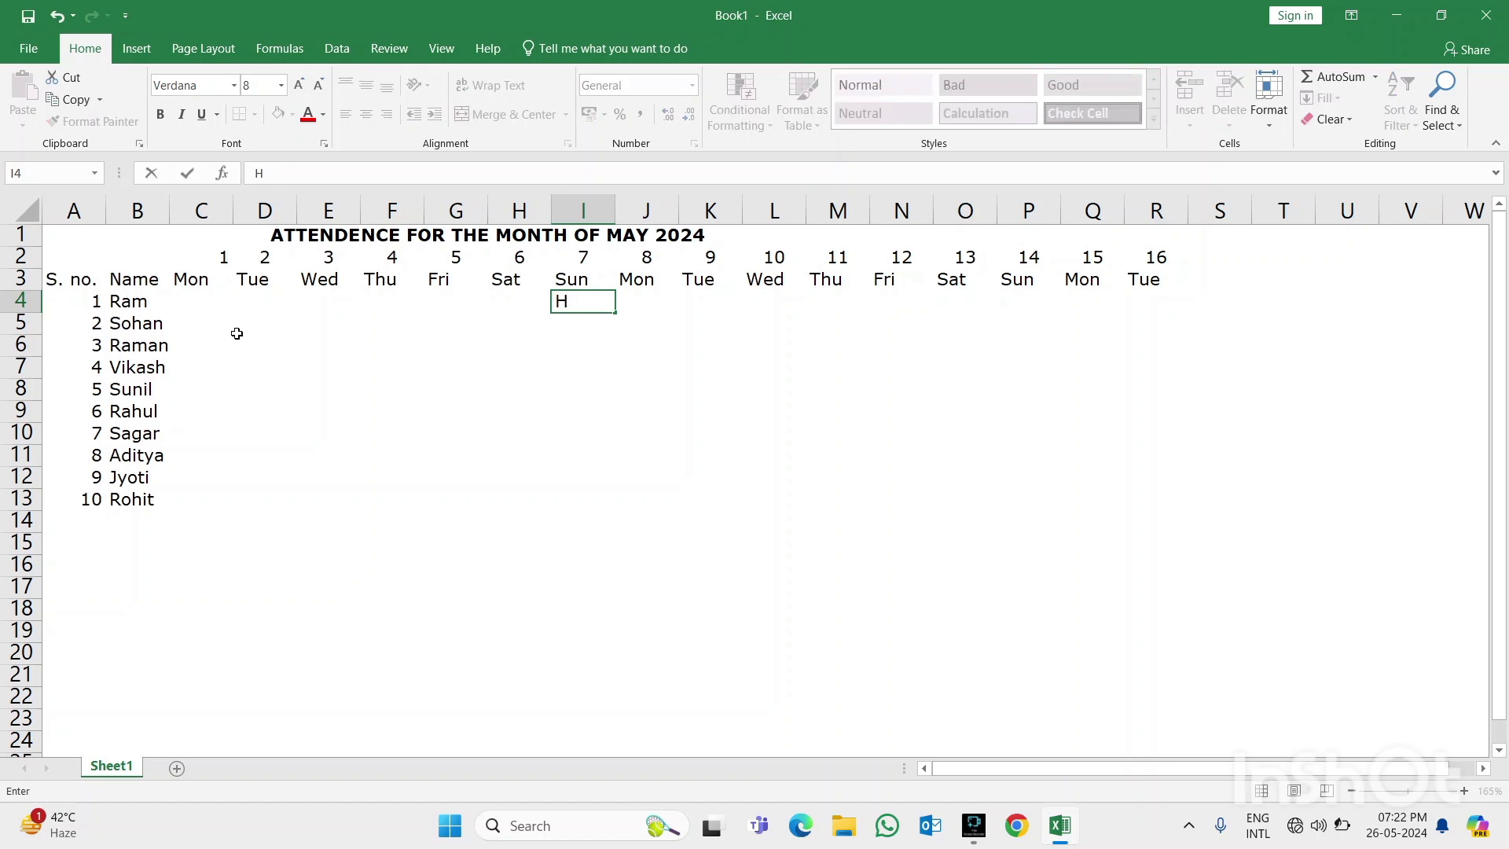
pyautogui.write('Ioliday')
pyautogui.press('Return')
# Fill "Holiday" down from I4 to I13 for all ten people
pyautogui.press('Up')
pyautogui.hotkey('shift', 'Down')
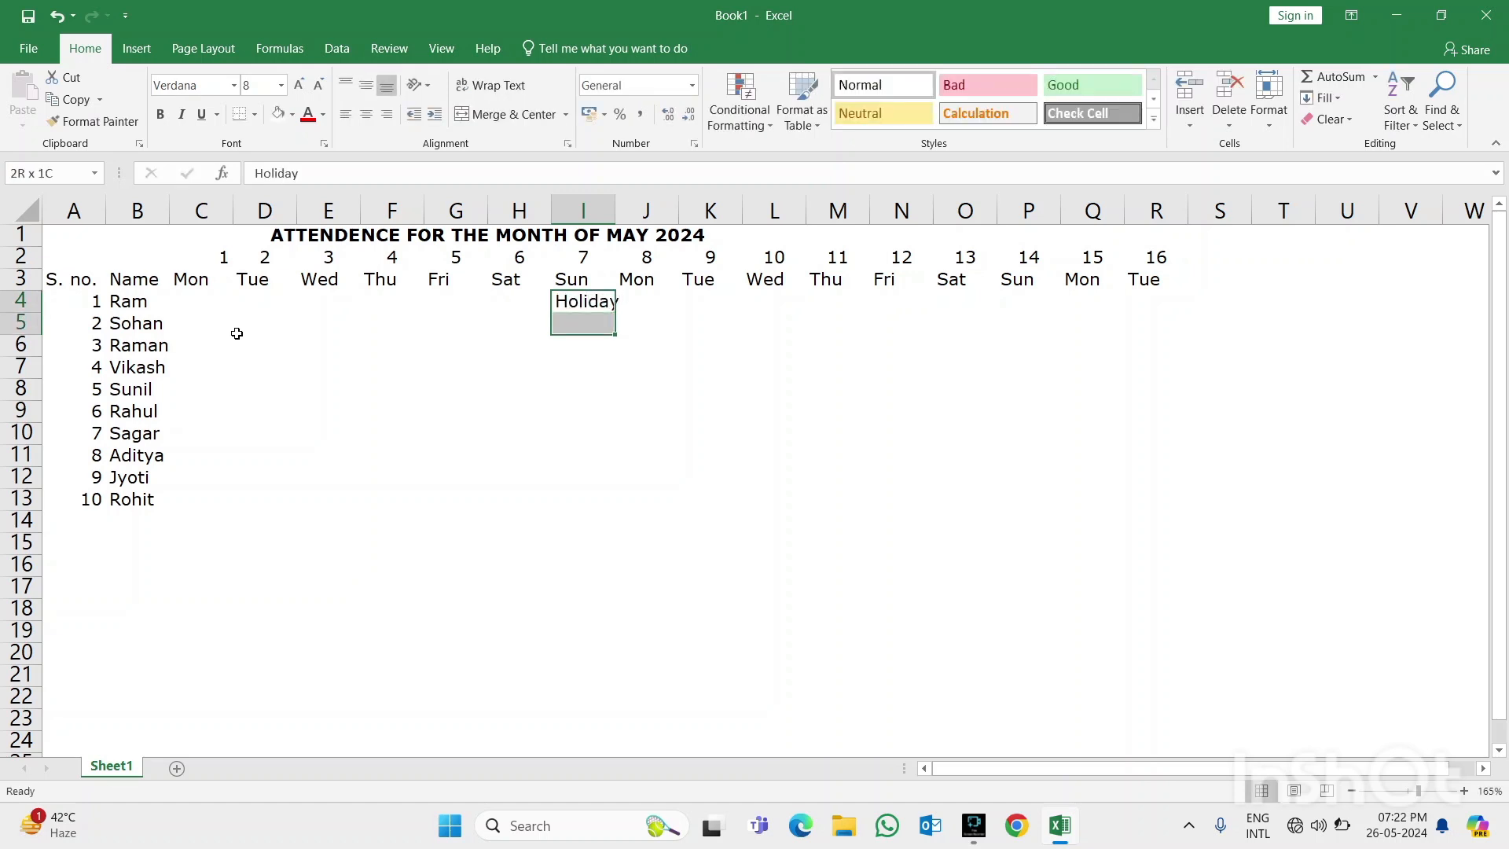
pyautogui.hotkey('shift', 'Down')
pyautogui.hotkey('shift', 'Down')
pyautogui.hotkey('shift', 'Down')
pyautogui.hotkey('shift', 'Down')
pyautogui.hotkey('shift', 'Down')
pyautogui.hotkey('shift', 'Down')
pyautogui.hotkey('shift', 'Down')
pyautogui.hotkey('shift', 'Down')
pyautogui.hotkey('ctrl', 'd')
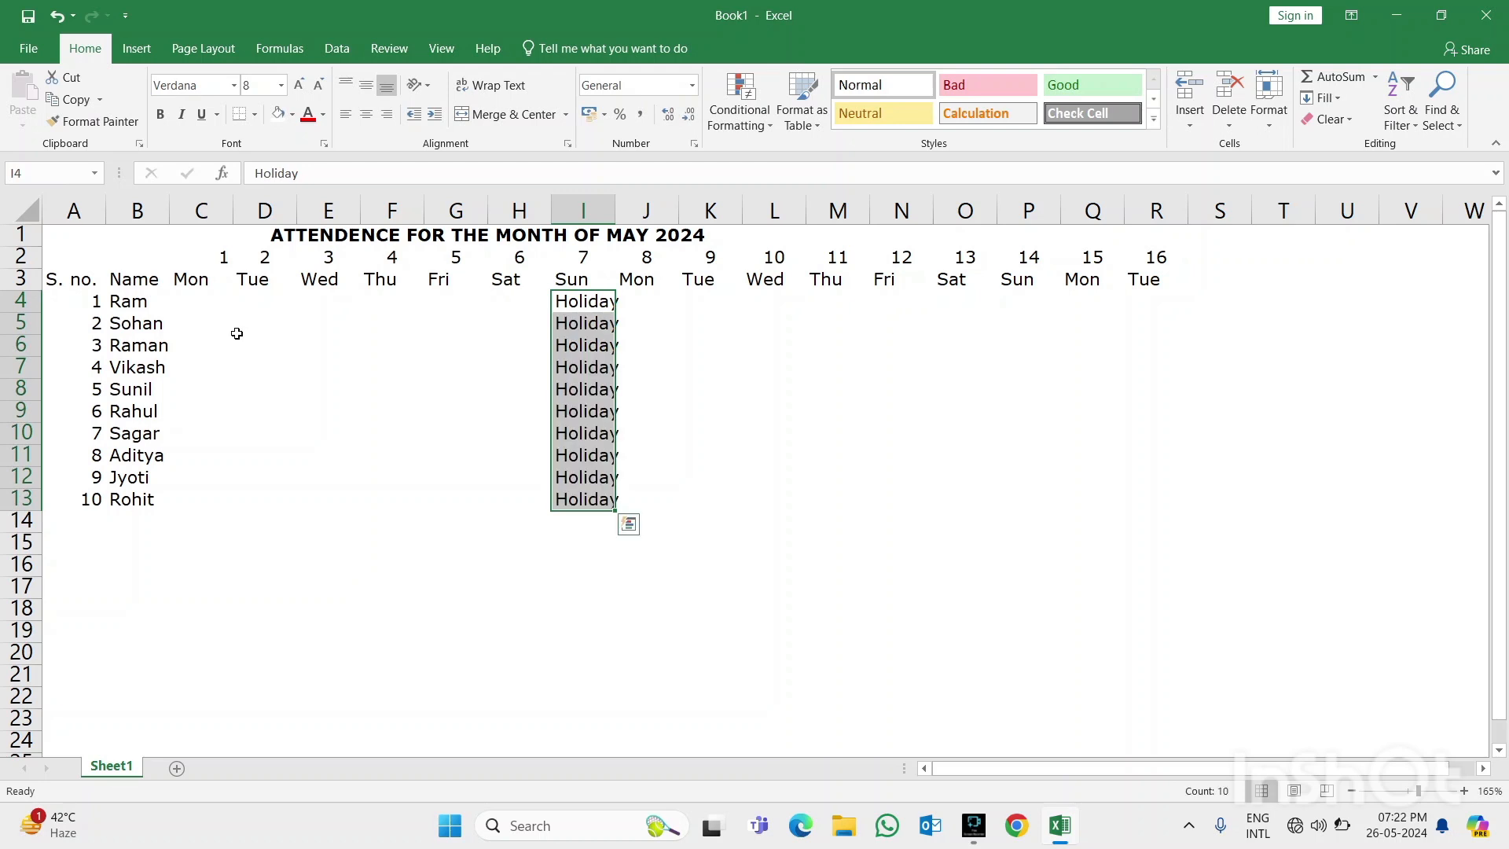
# Copy the Holiday entries from I4 to I13 into P4 to P13, under the Sun heading for day 14
pyautogui.hotkey('ctrl', 'c')
pyautogui.press('Right')
pyautogui.press('Right')
pyautogui.press('Right')
pyautogui.press('Right')
pyautogui.press('Right')
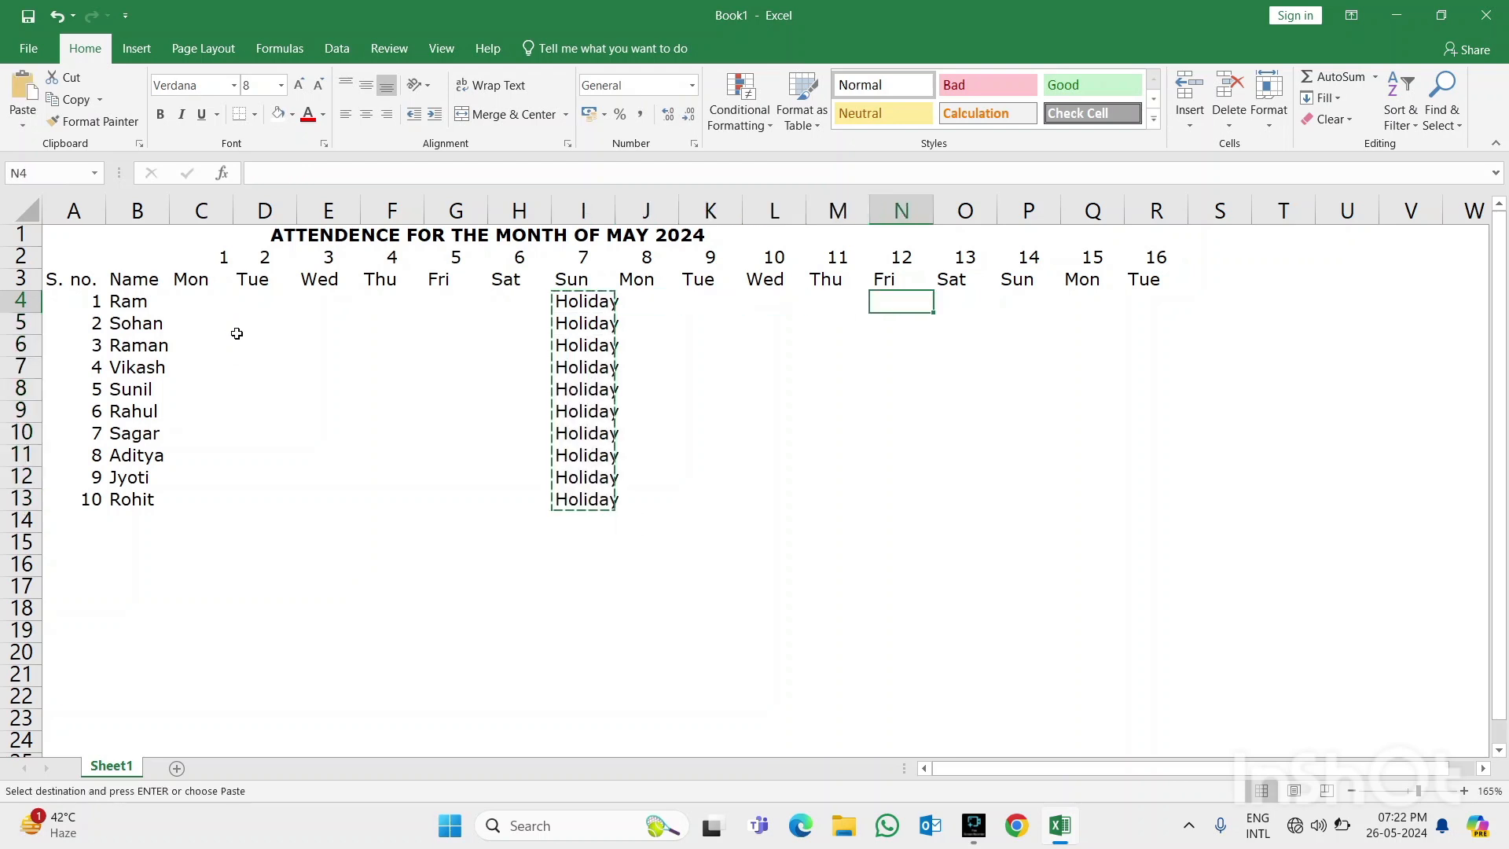
pyautogui.press('Right')
pyautogui.press('Right')
pyautogui.press('Return')
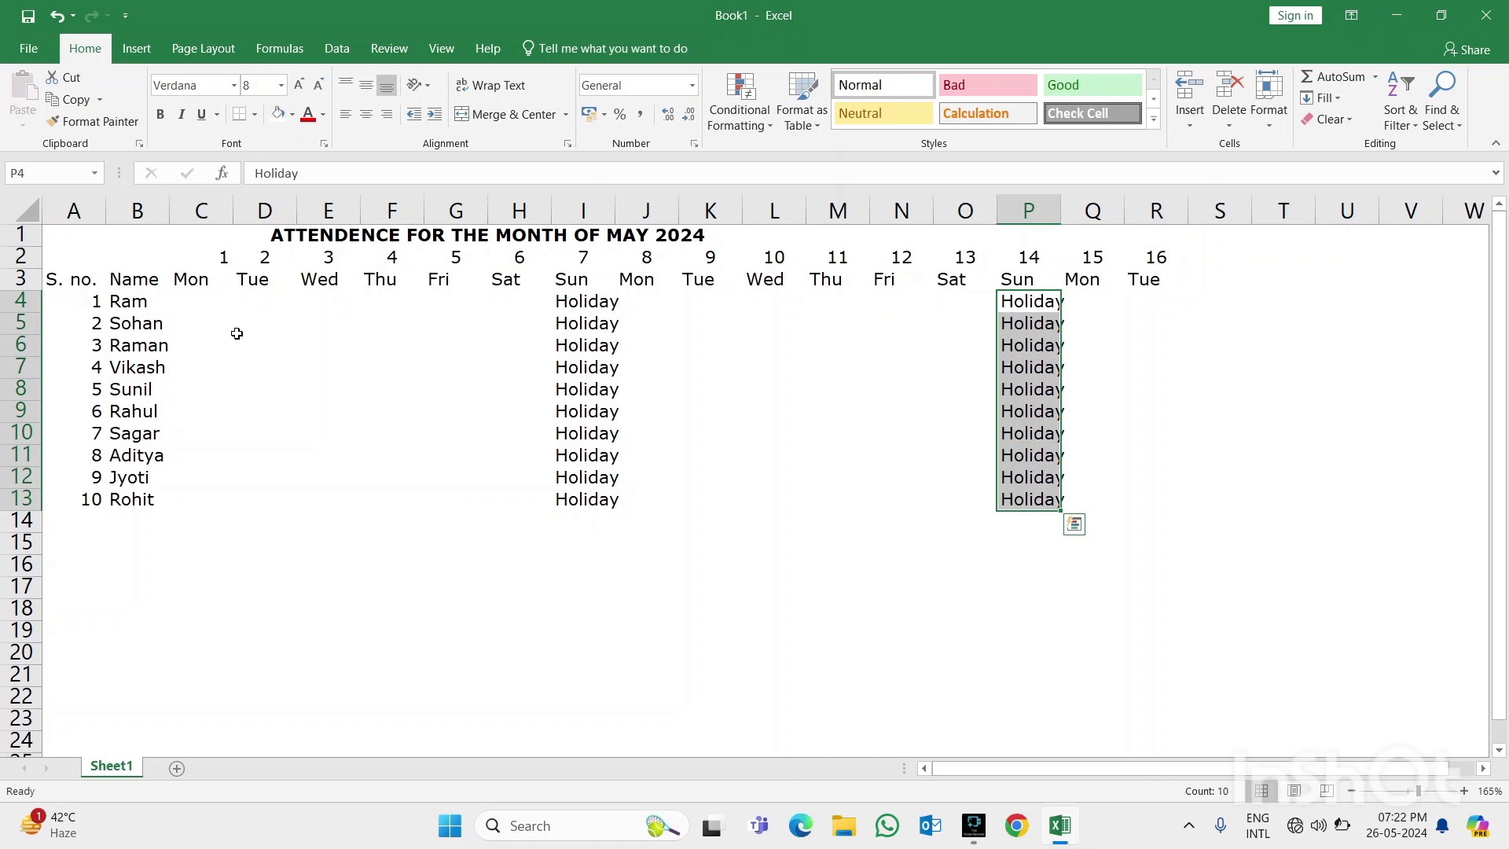
# Delete the day number 16 and its Tue heading from R2 and R3
pyautogui.press('Up')
pyautogui.press('Right')
pyautogui.press('Right')
pyautogui.press('Up')
pyautogui.hotkey('shift', 'Down')
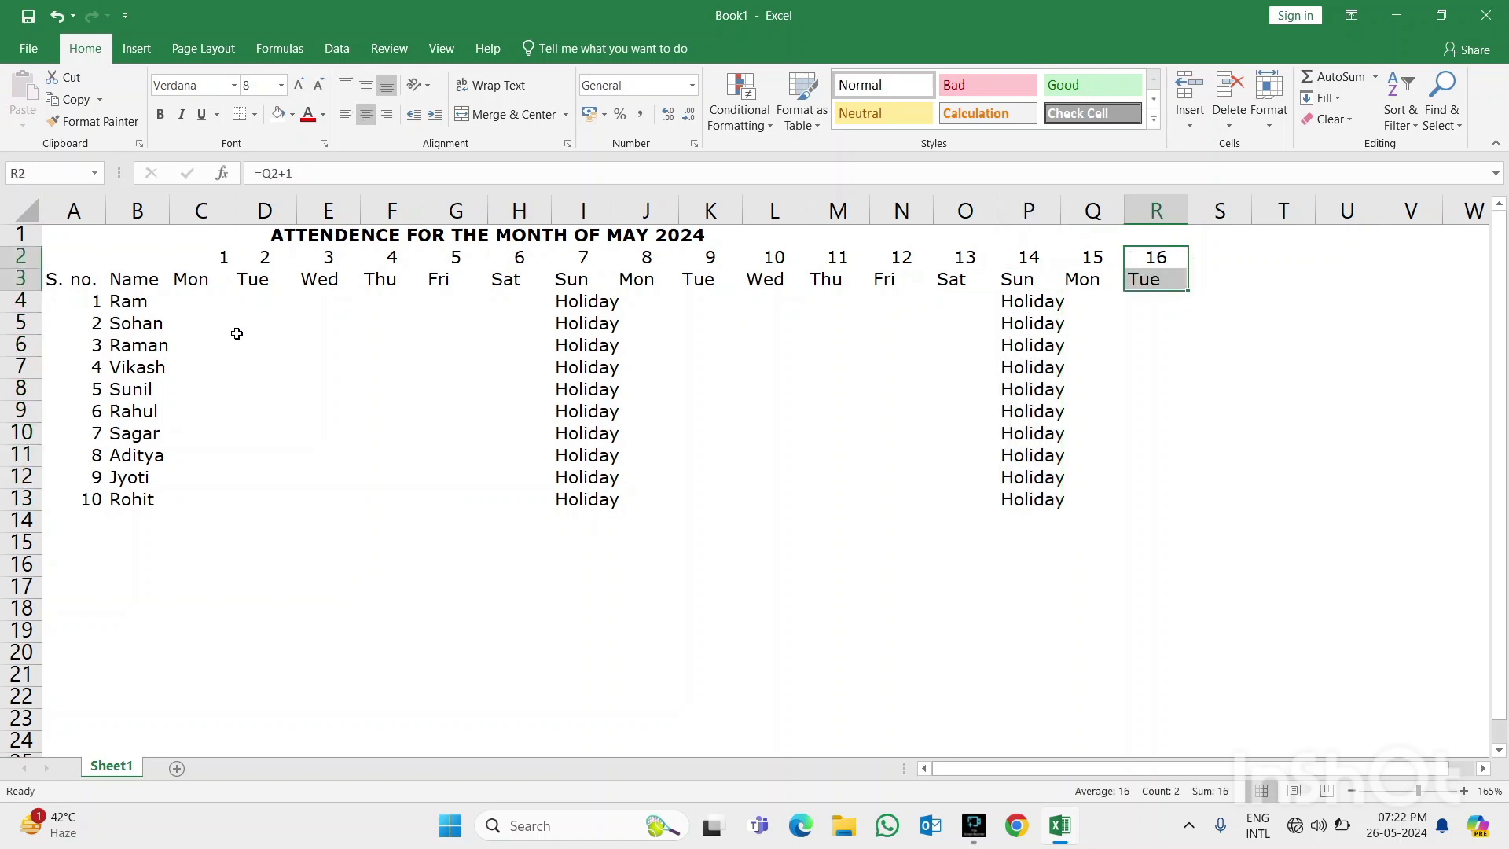
pyautogui.press('Delete')
# AutoFit the width of column P to its Holiday entry
pyautogui.press('Left')
pyautogui.press('Left')
pyautogui.press('Down')
pyautogui.press('Down')
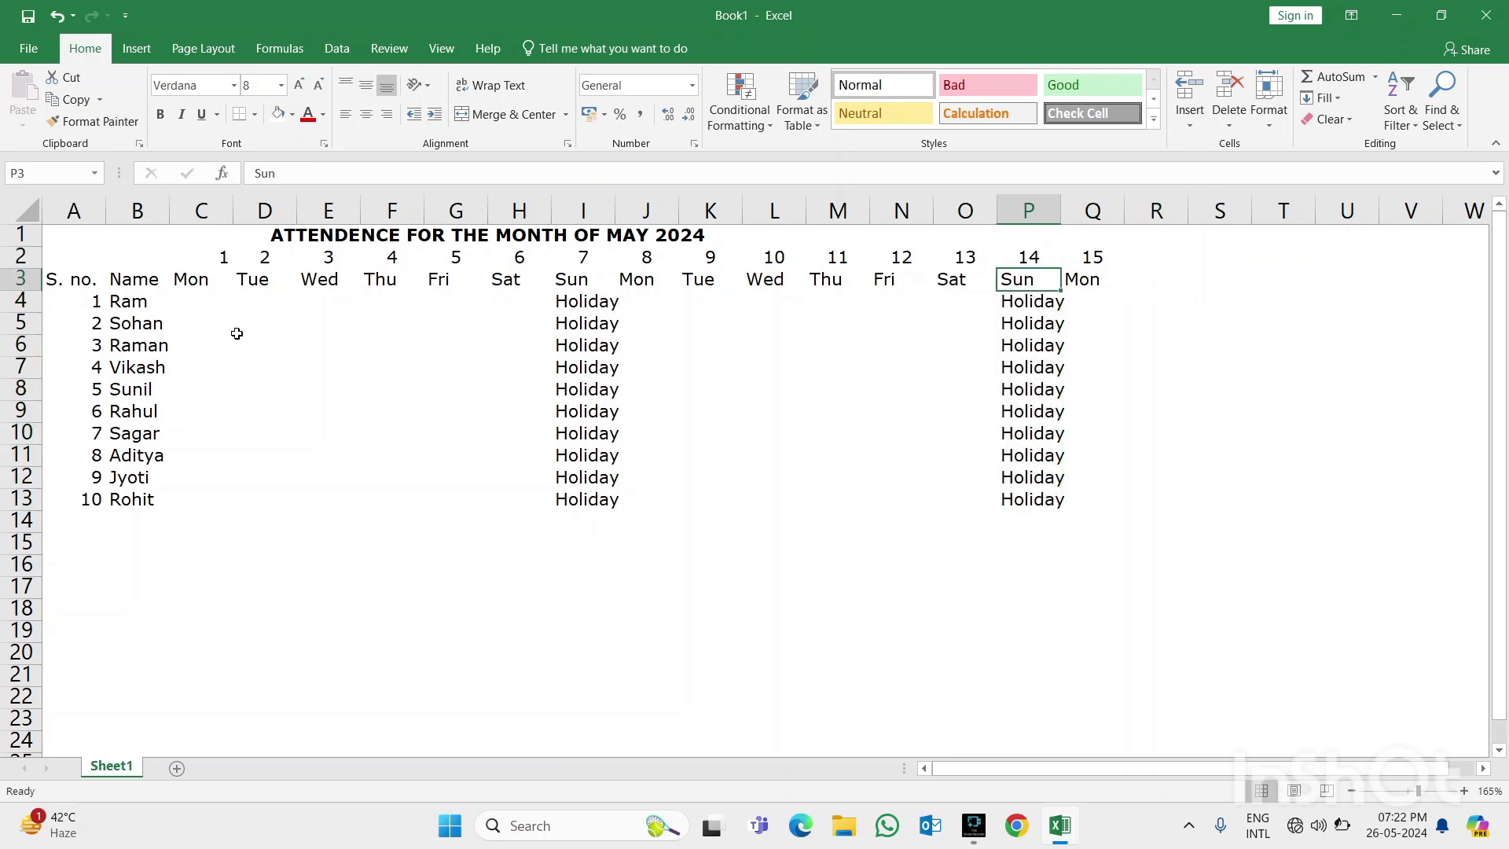
pyautogui.hotkey('alt', 'o')
pyautogui.press('c')
pyautogui.press('a')
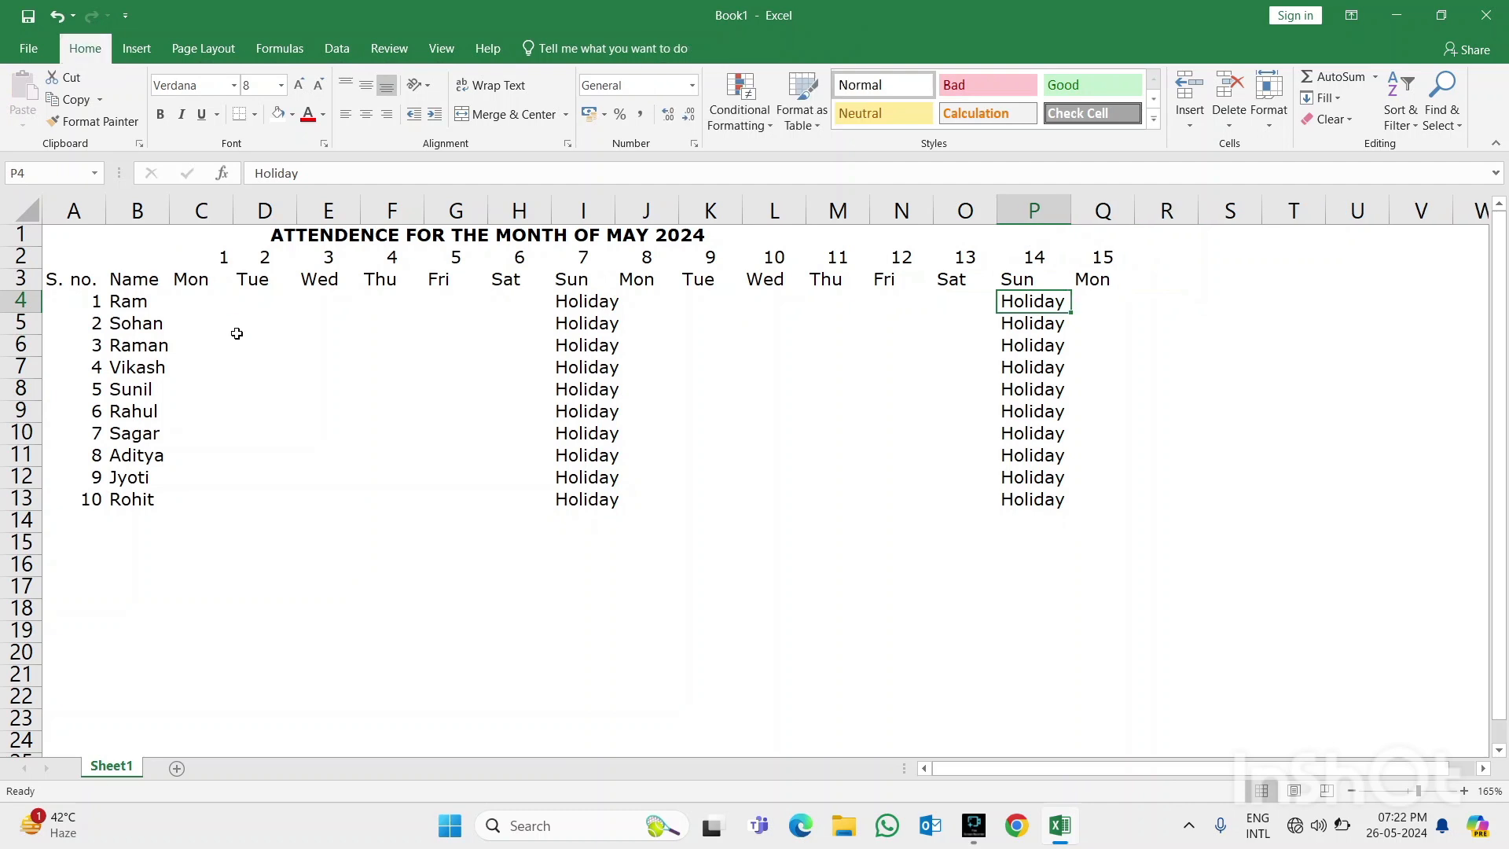
# Enter the attendance mark "P" in C4 for the first person on day 1
pyautogui.press('Left')
pyautogui.press('Left')
pyautogui.press('Left')
pyautogui.press('Left')
pyautogui.press('Left')
pyautogui.press('Left')
pyautogui.press('Left')
pyautogui.press('Left')
pyautogui.press('Left')
pyautogui.press('Left')
pyautogui.press('Left')
pyautogui.press('Left')
pyautogui.press('Left')
pyautogui.press('Left')
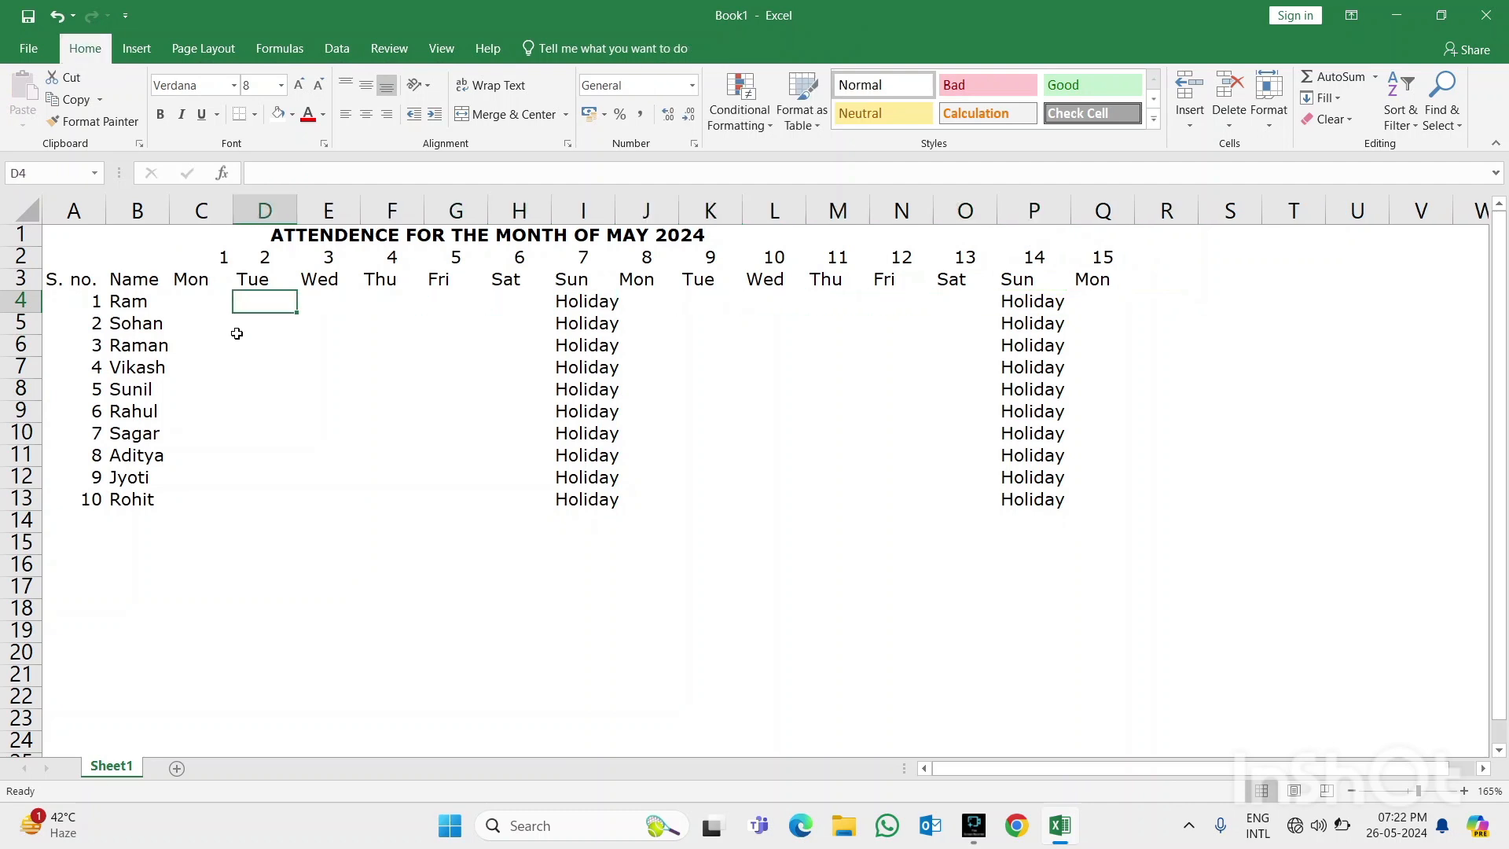
pyautogui.press('Right')
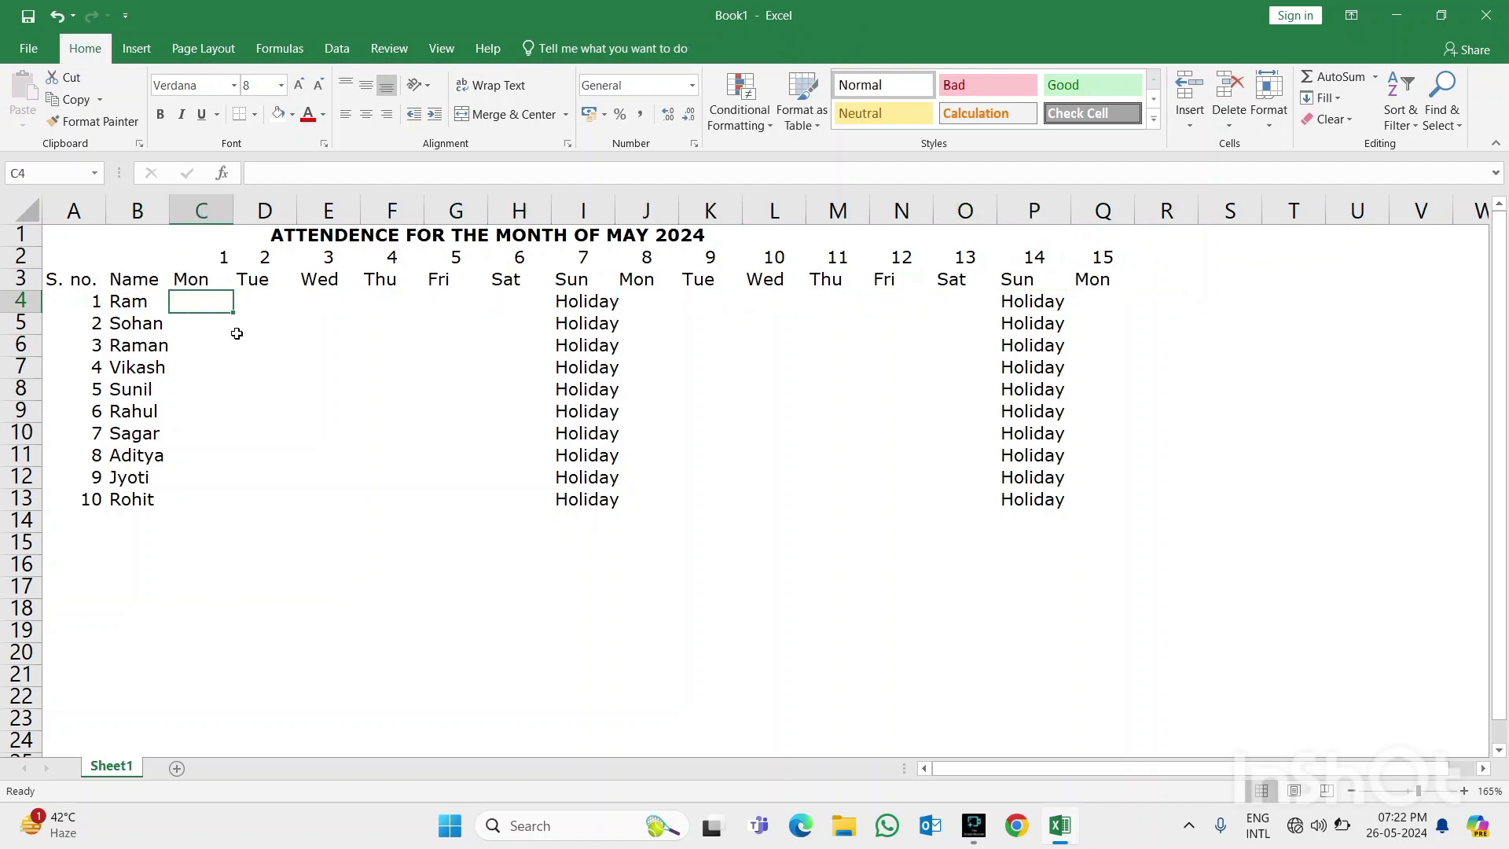
pyautogui.write('P')
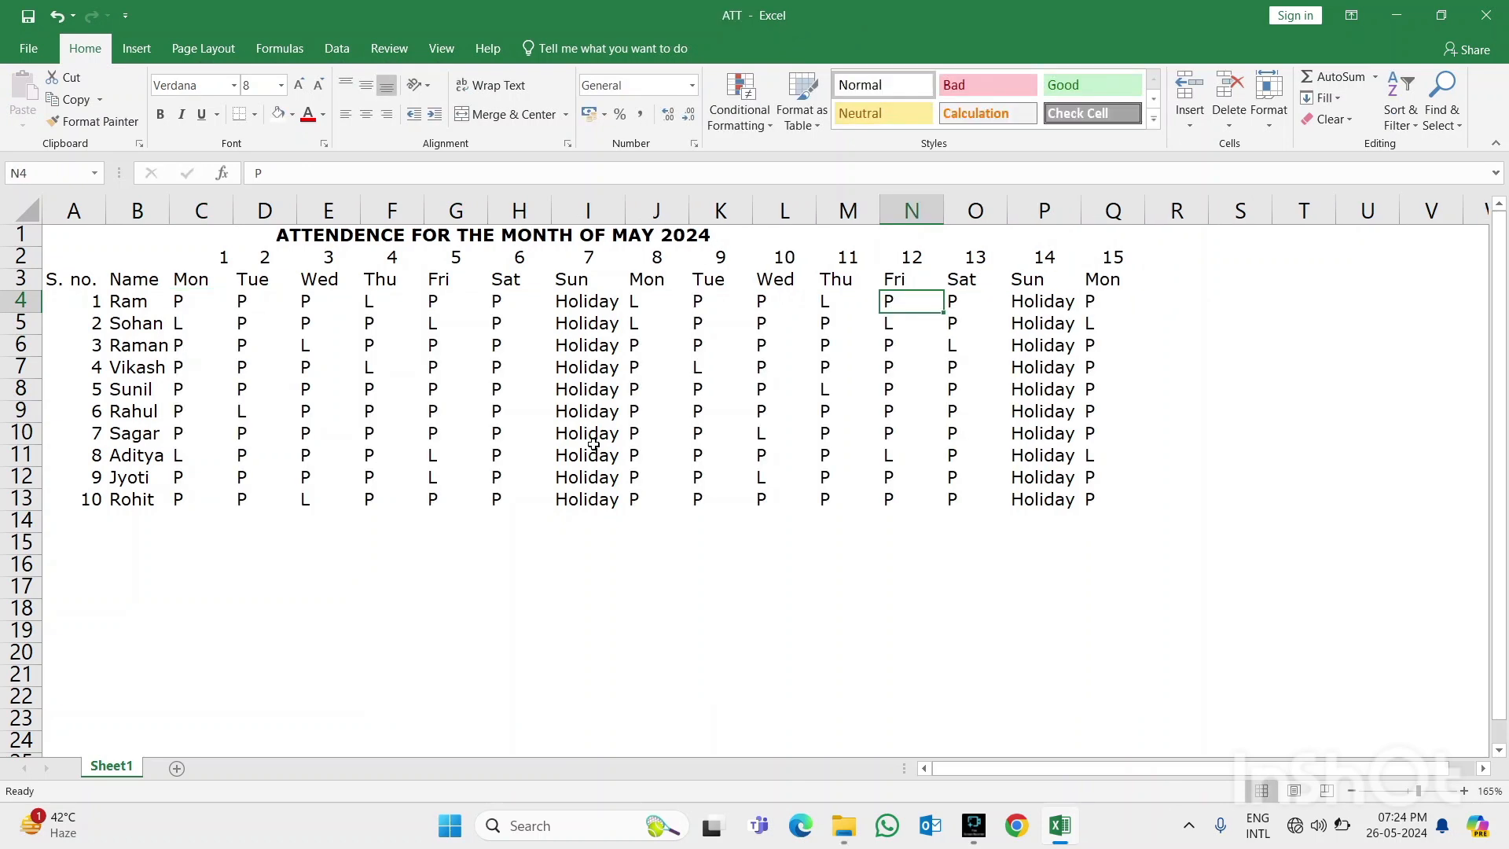
# Review the first person's attendance marks along row 4, from day 12 back to day 1
pyautogui.press('Left')
pyautogui.press('Left')
pyautogui.press('Left')
pyautogui.press('Left')
pyautogui.press('Left')
pyautogui.press('Left')
pyautogui.press('Left')
pyautogui.press('Left')
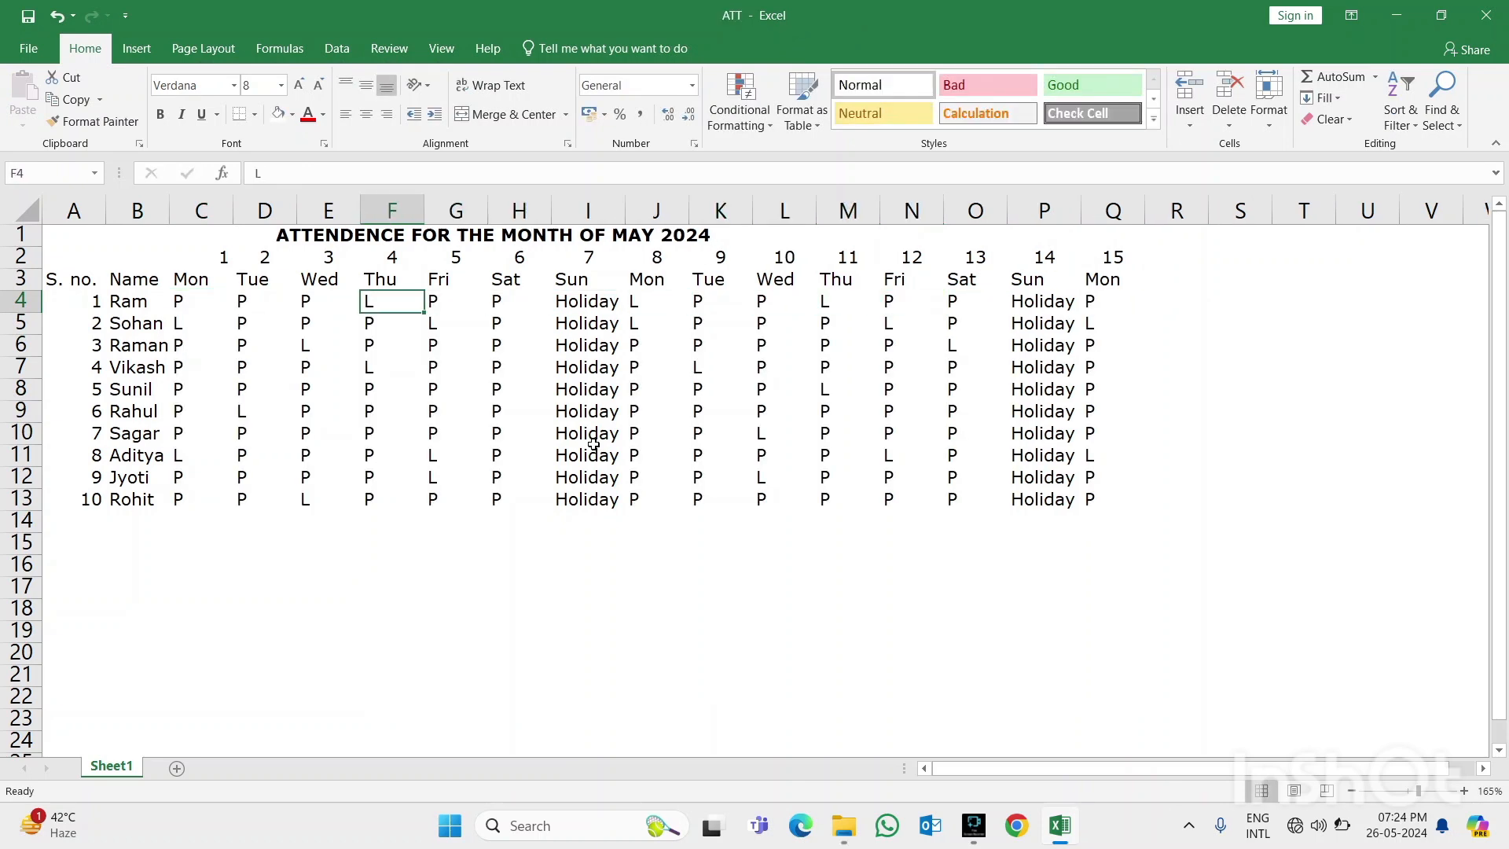
pyautogui.press('Left')
pyautogui.press('Left')
pyautogui.press('Left')
pyautogui.press('Left')
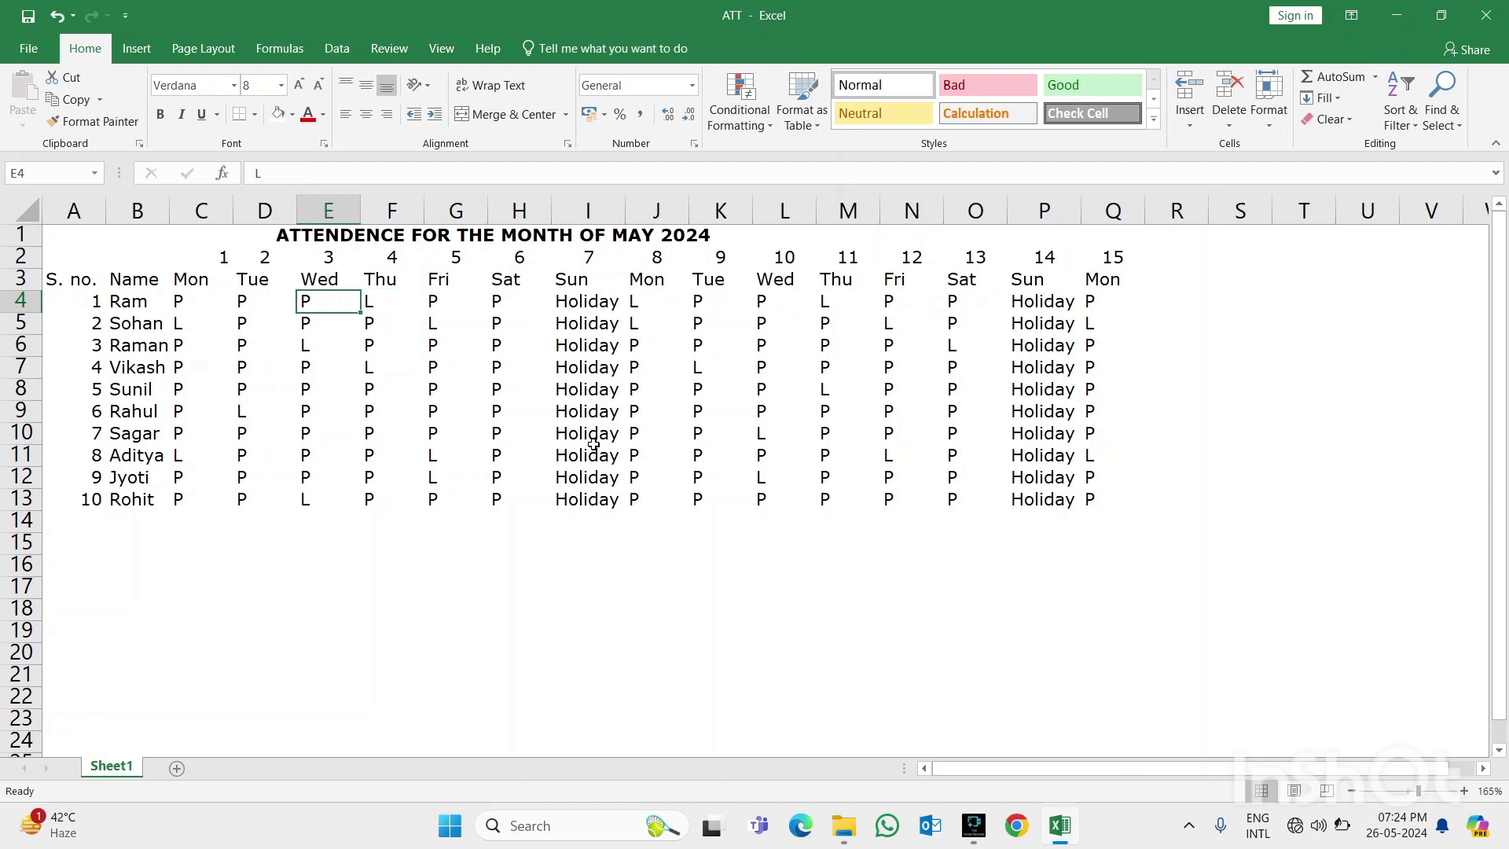
pyautogui.press('Right')
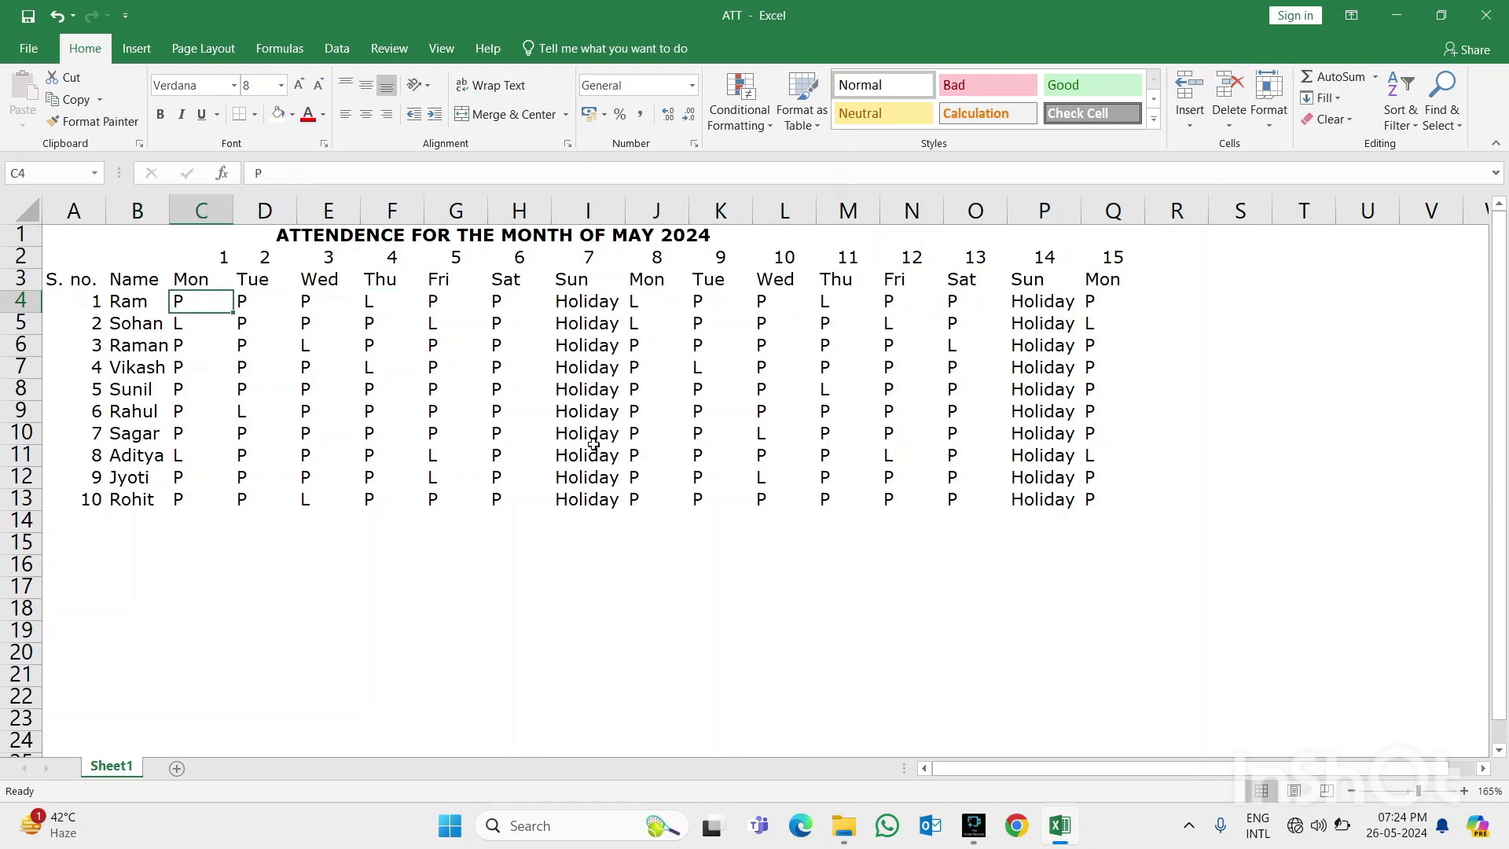
# Apply an Equal To conditional formatting rule to C4:Q13 that marks cells containing L with Light Red Fill with Dark Red Text
pyautogui.hotkey('shift', 'Right')
pyautogui.hotkey('shift', 'Right')
pyautogui.hotkey('shift', 'Right')
pyautogui.hotkey('shift', 'Right')
pyautogui.hotkey('shift', 'Right')
pyautogui.hotkey('shift', 'Right')
pyautogui.hotkey('shift', 'Right')
pyautogui.hotkey('shift', 'Right')
pyautogui.hotkey('shift', 'Right')
pyautogui.hotkey('shift', 'Right')
pyautogui.hotkey('shift', 'Right')
pyautogui.hotkey('shift', 'Right')
pyautogui.hotkey('shift', 'Right')
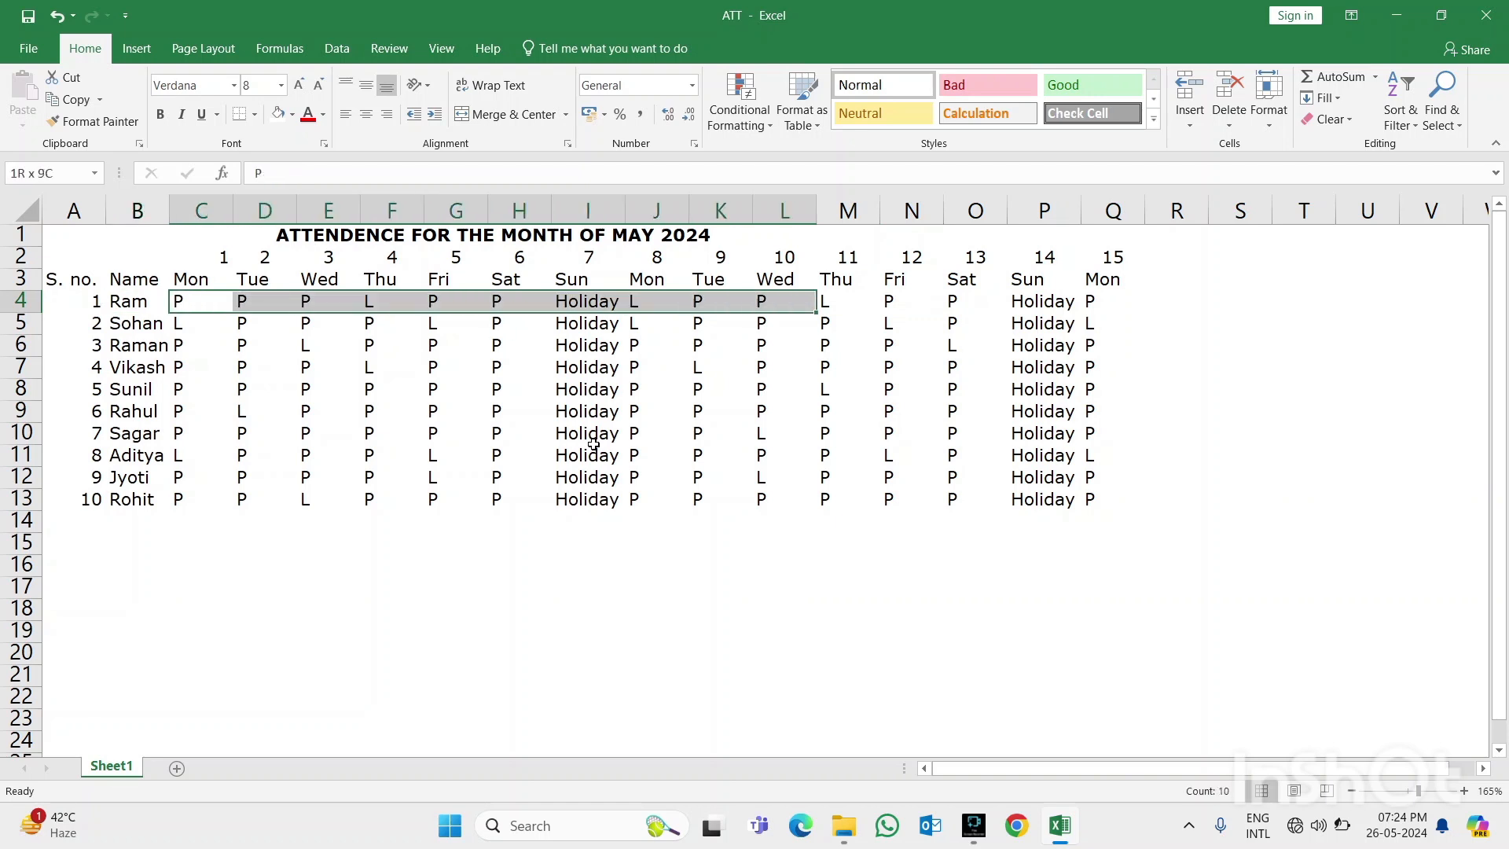
pyautogui.hotkey('shift', 'Right')
pyautogui.hotkey('shift', 'Down')
pyautogui.hotkey('shift', 'Down')
pyautogui.hotkey('shift', 'Down')
pyautogui.hotkey('shift', 'Down')
pyautogui.hotkey('shift', 'Down')
pyautogui.hotkey('shift', 'Down')
pyautogui.hotkey('shift', 'Down')
pyautogui.hotkey('shift', 'Down')
pyautogui.hotkey('shift', 'Down')
pyautogui.hotkey('shift', 'Down')
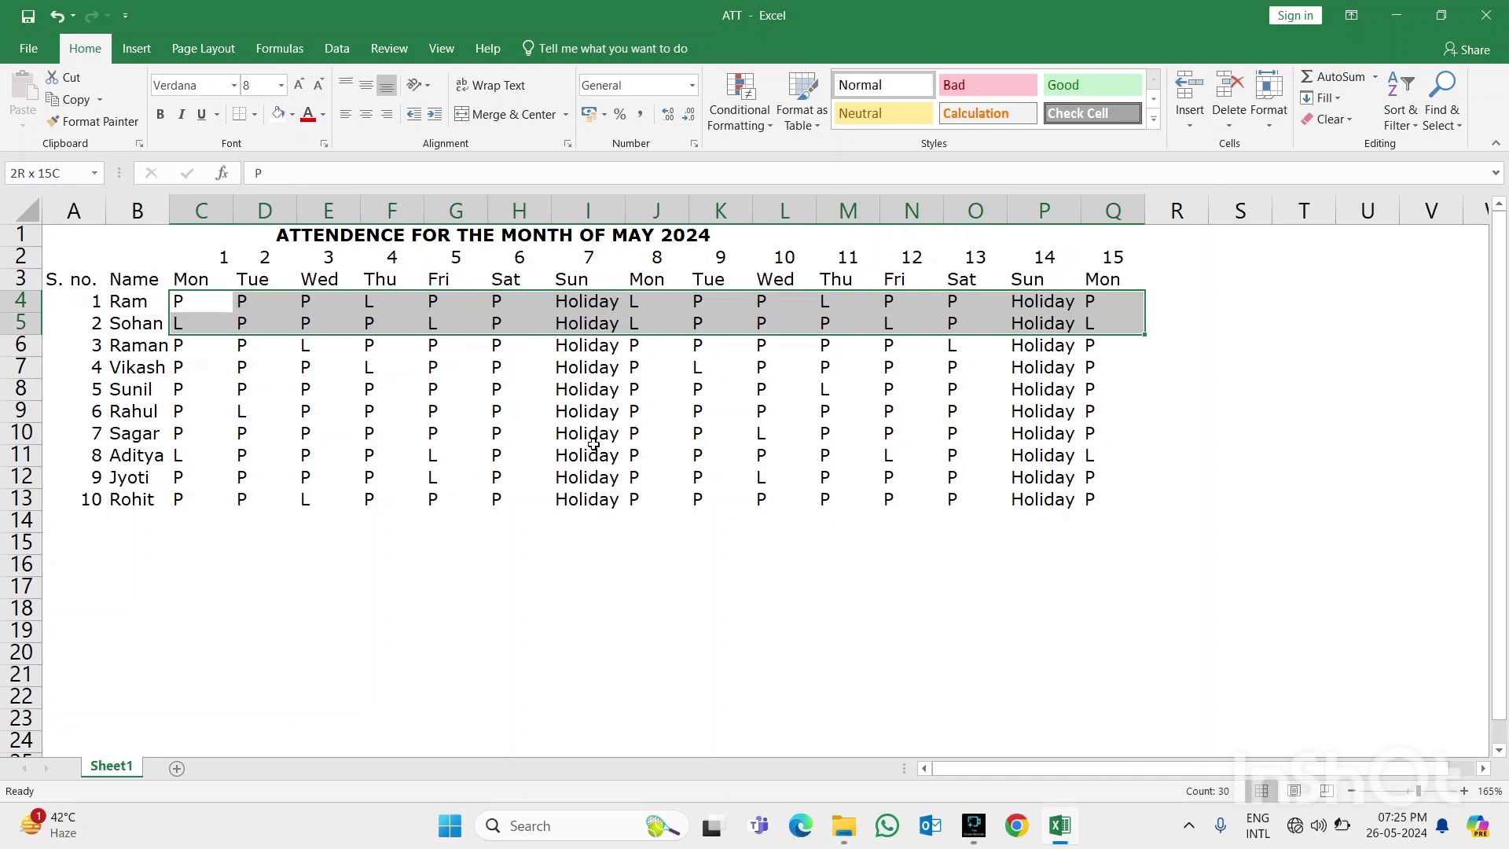
pyautogui.hotkey('shift', 'Up')
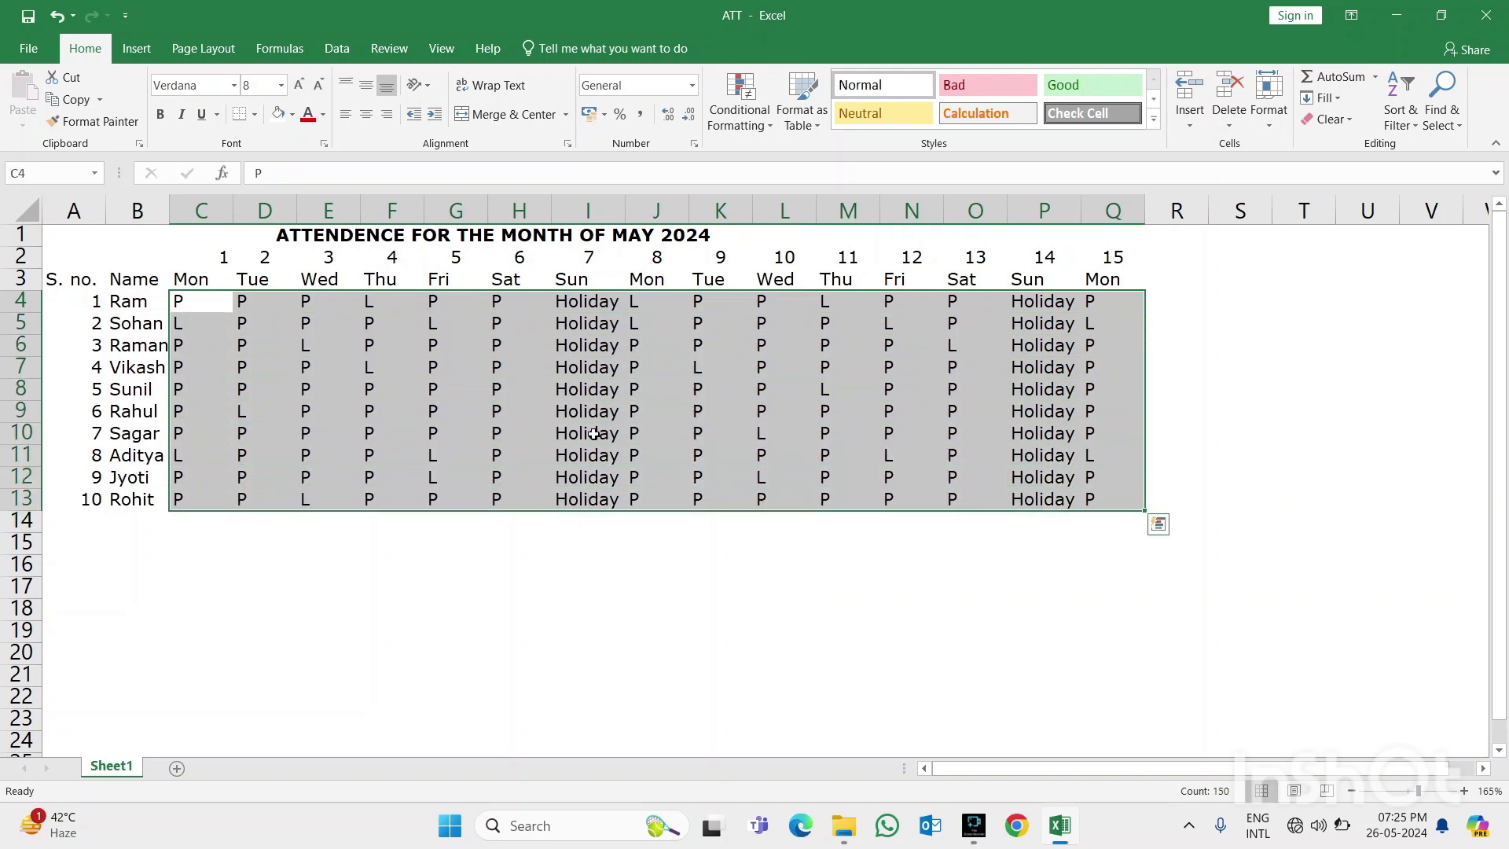
pyautogui.click(737, 110)
pyautogui.moveTo(788, 148)
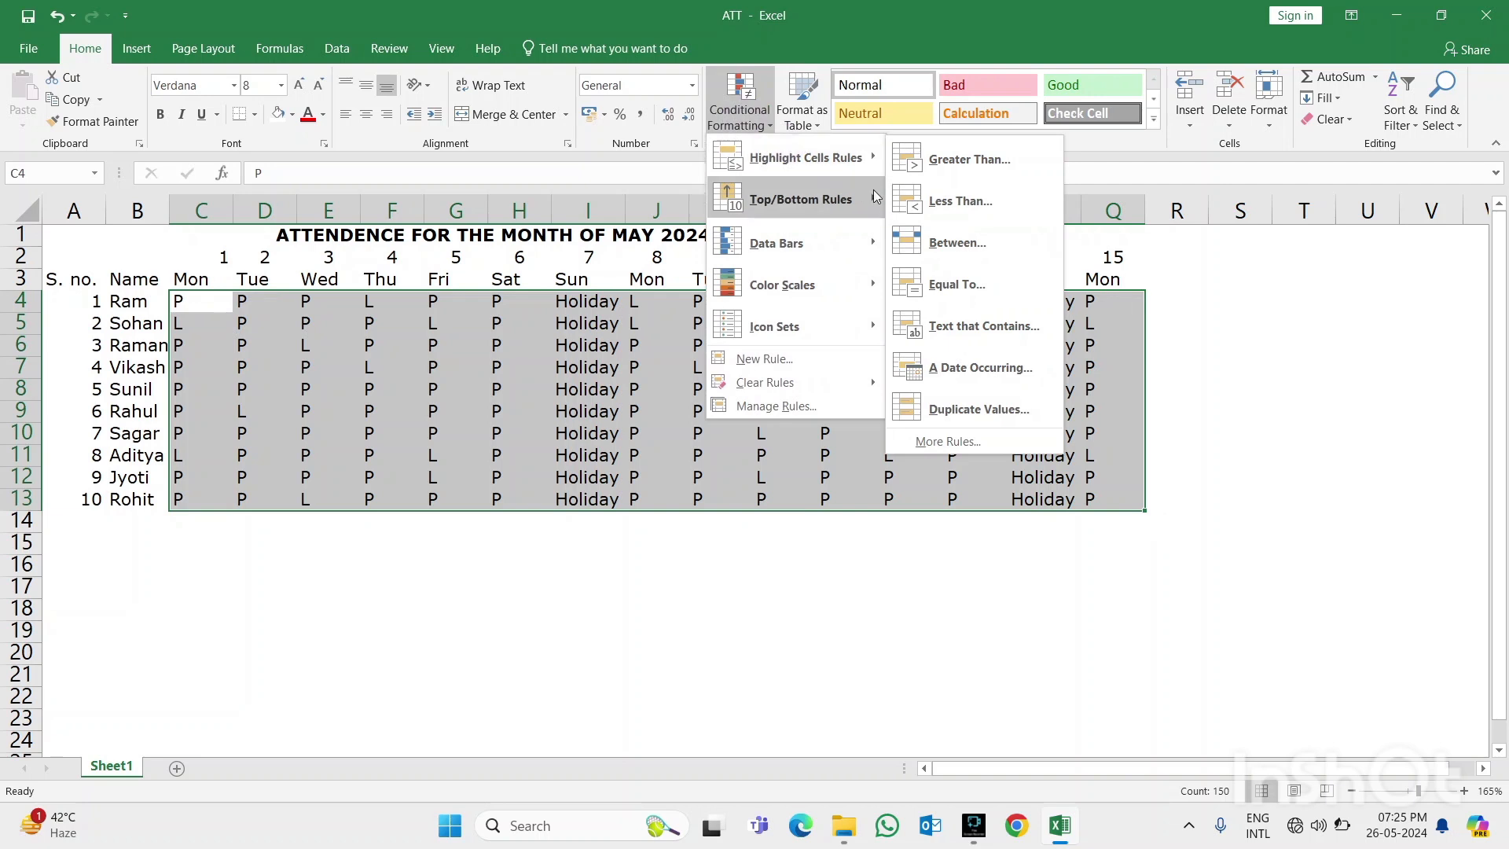
pyautogui.click(960, 290)
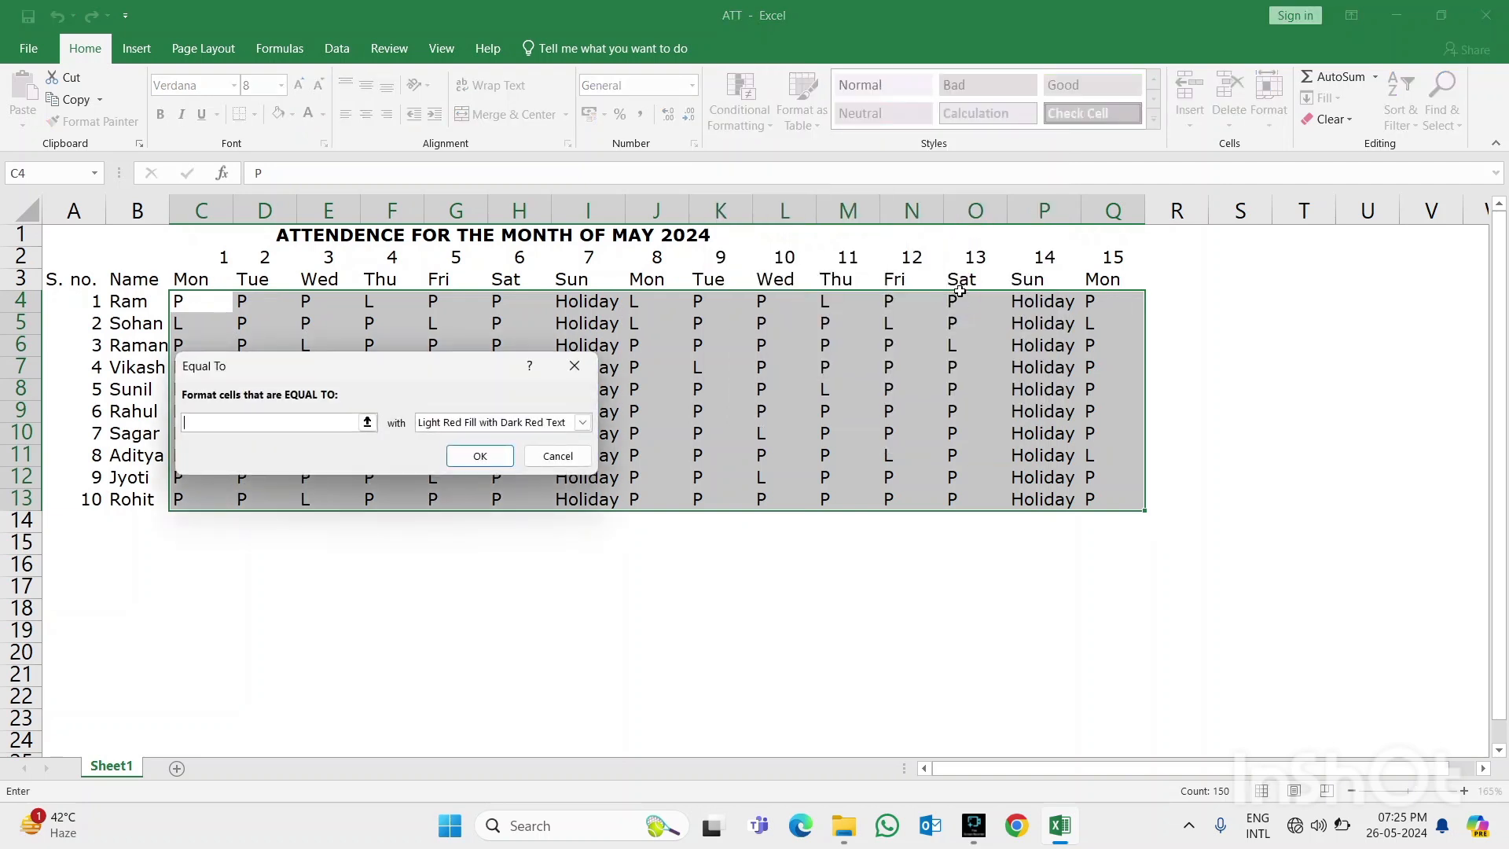
pyautogui.write('l')
pyautogui.press('BackSpace')
pyautogui.write('=')
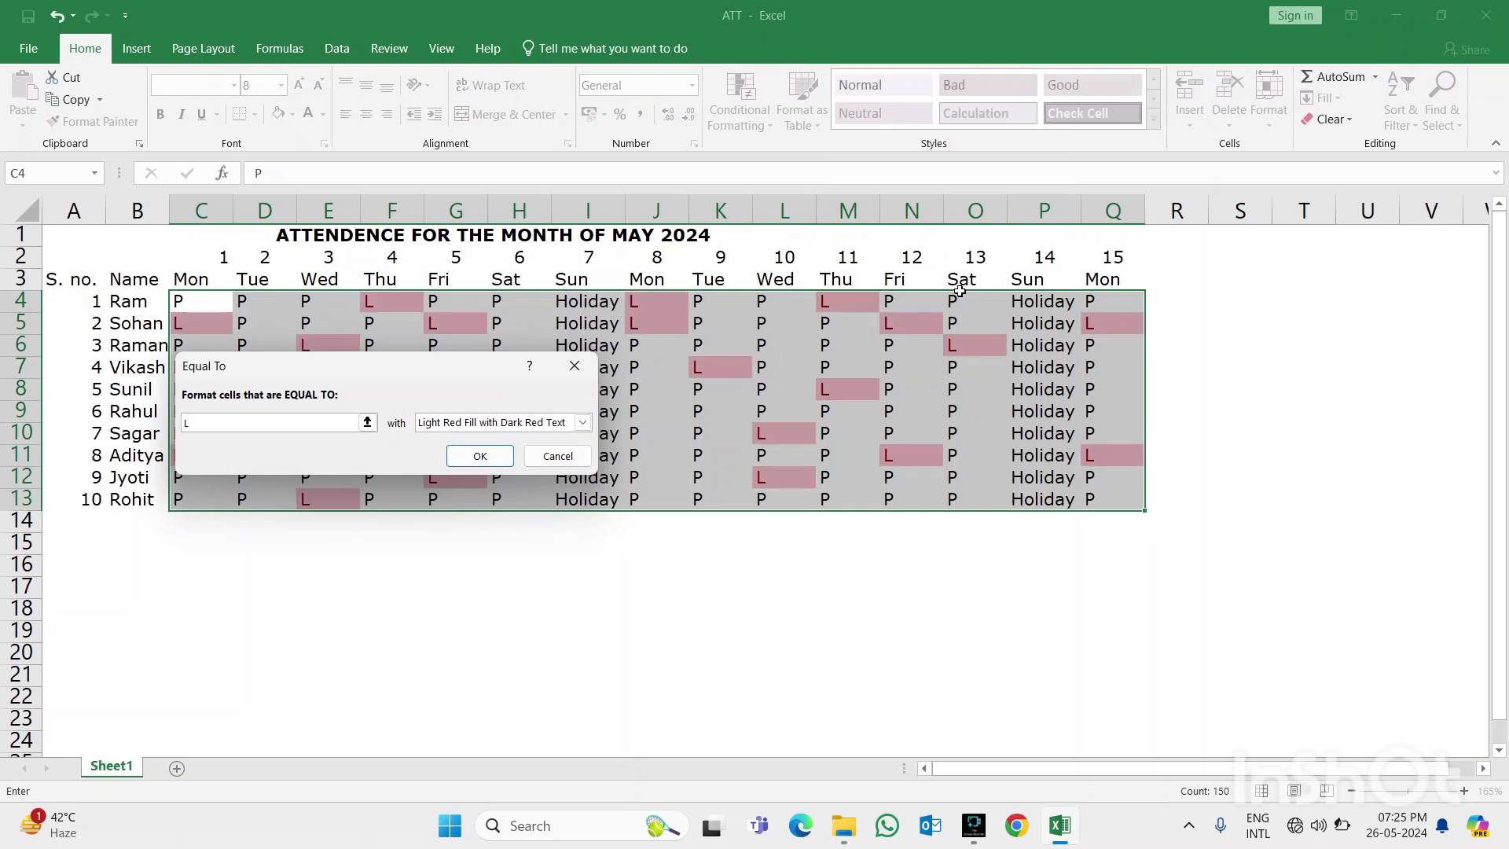
pyautogui.click(480, 456)
pyautogui.click(491, 462)
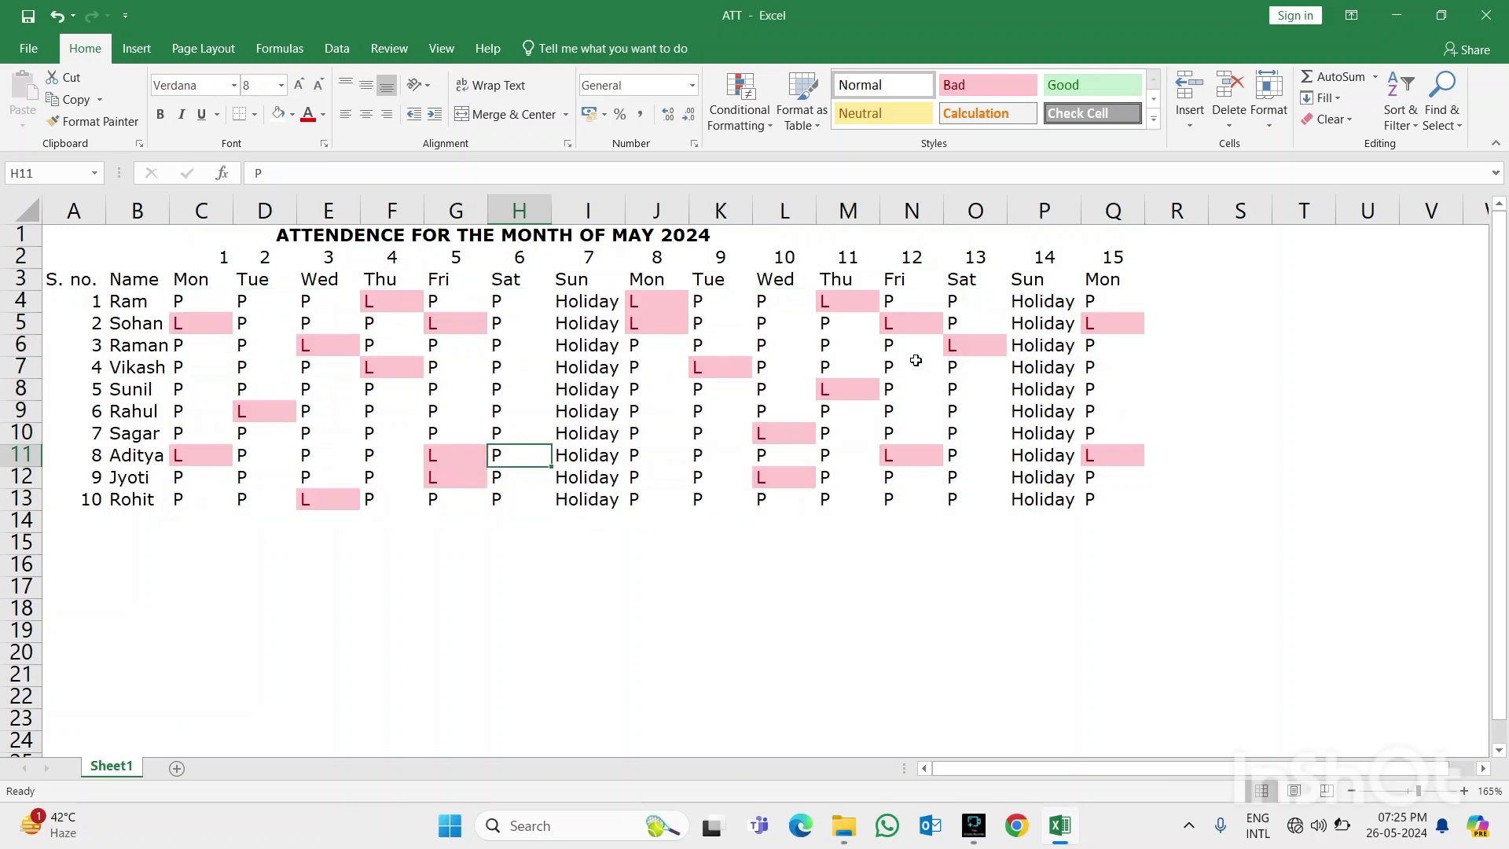
# Review the weekday headings along row 3, from column P back to column A and across to day 15
pyautogui.click(1055, 295)
pyautogui.press('Up')
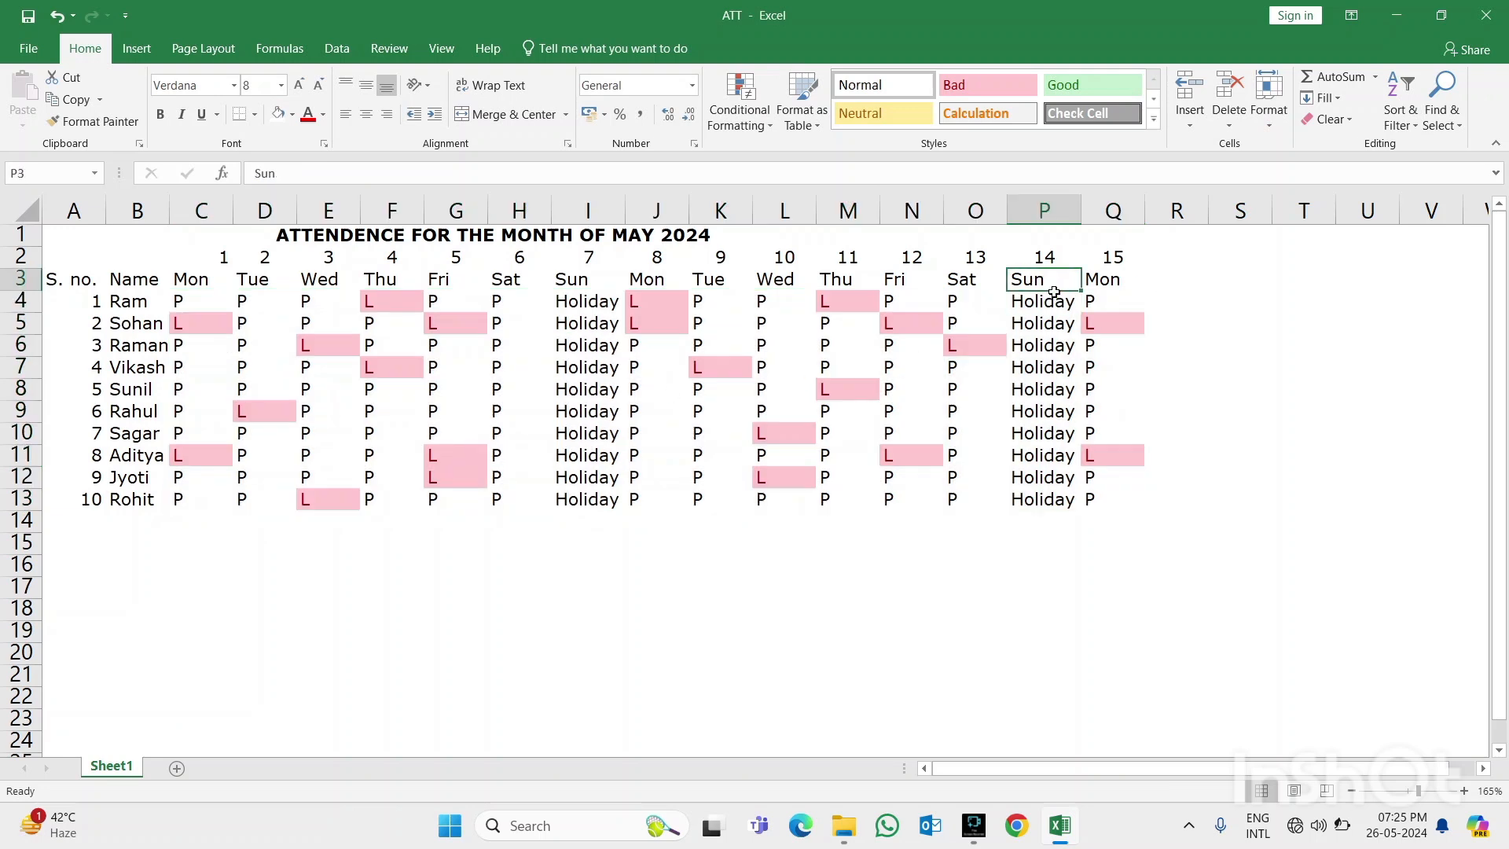
pyautogui.press('Left')
pyautogui.press('Left')
pyautogui.press('Left')
pyautogui.press('Left')
pyautogui.press('Left')
pyautogui.press('Left')
pyautogui.press('Left')
pyautogui.press('Left')
pyautogui.press('Left')
pyautogui.press('Left')
pyautogui.press('Left')
pyautogui.press('Left')
pyautogui.press('Left')
pyautogui.press('Left')
pyautogui.press('Left')
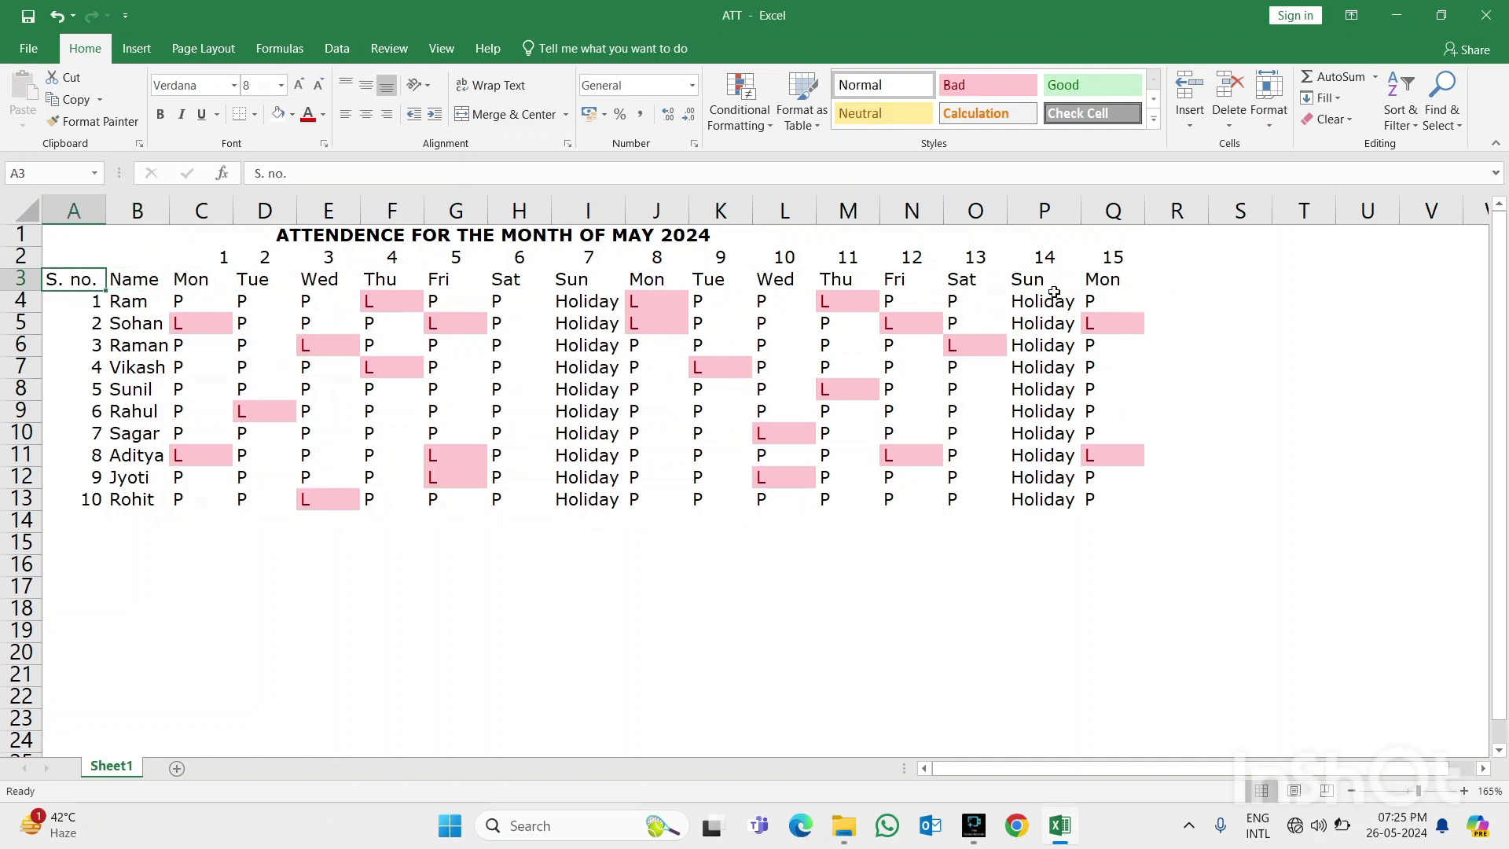
pyautogui.press('Right')
pyautogui.press('Right')
pyautogui.press('Right')
pyautogui.press('Right')
pyautogui.press('Right')
pyautogui.press('Right')
pyautogui.press('Right')
pyautogui.press('Left')
pyautogui.press('Left')
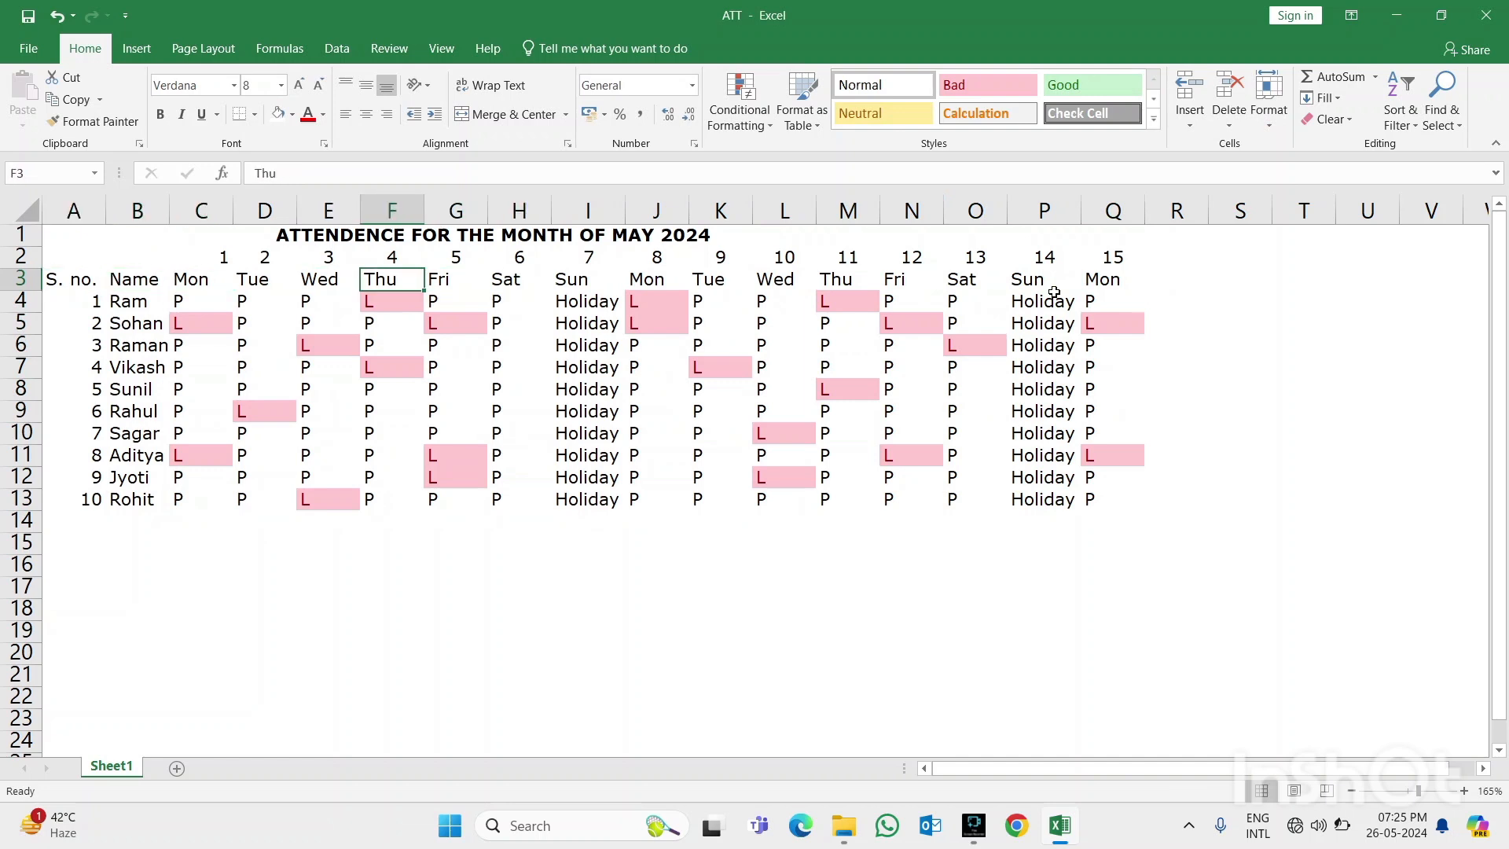
pyautogui.press('Right')
pyautogui.press('Right')
pyautogui.press('Right')
pyautogui.press('Right')
pyautogui.press('Right')
pyautogui.press('Right')
pyautogui.press('Right')
pyautogui.press('Right')
pyautogui.press('Right')
pyautogui.press('Right')
pyautogui.press('Right')
pyautogui.press('Right')
pyautogui.press('Left')
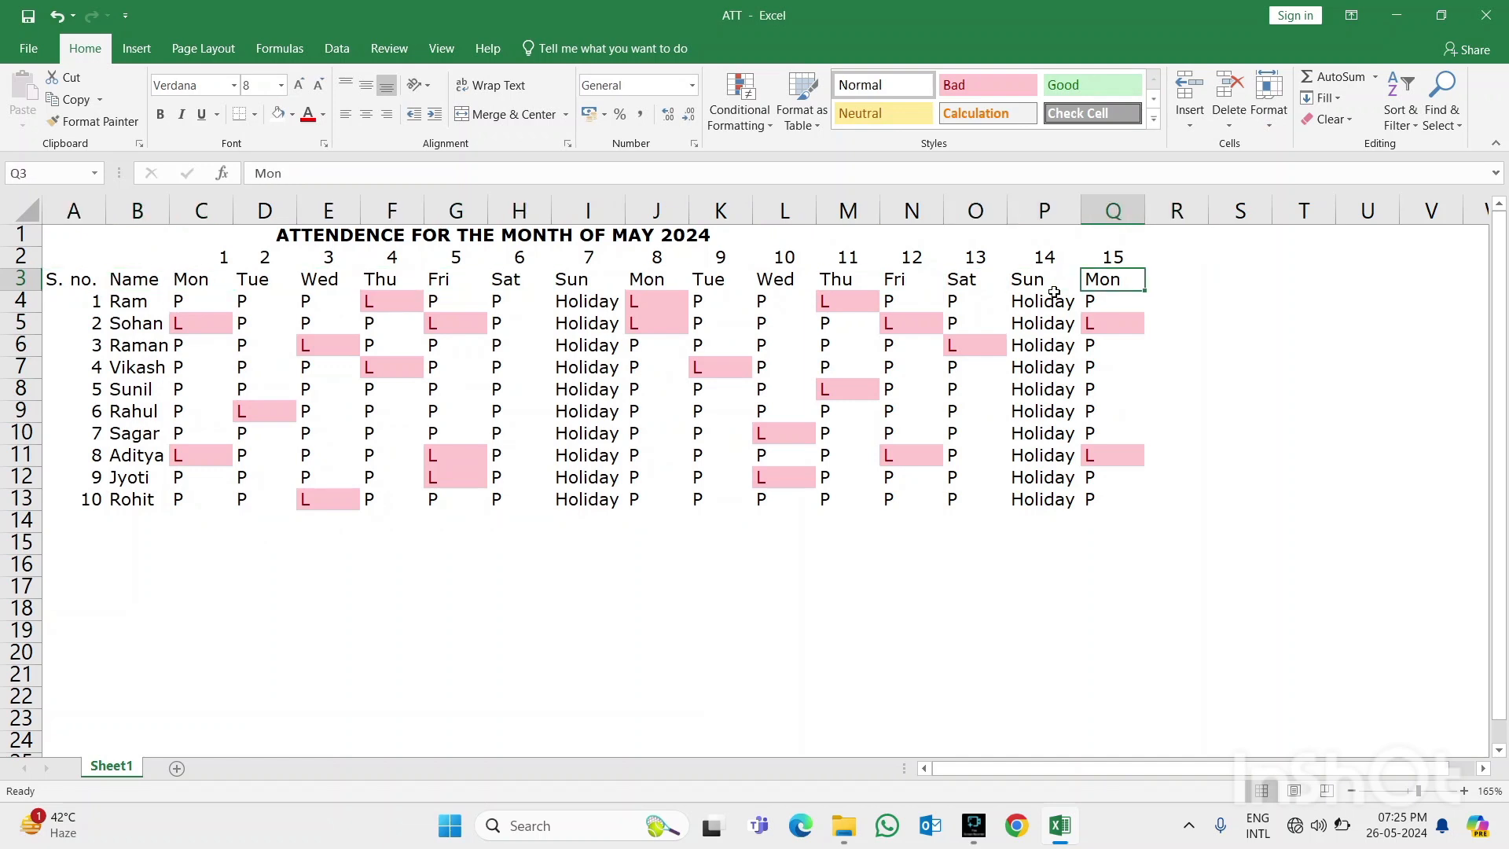
# Enter the headings "Present" in R3 and "Leave" in S3, after the last day column
pyautogui.press('Right')
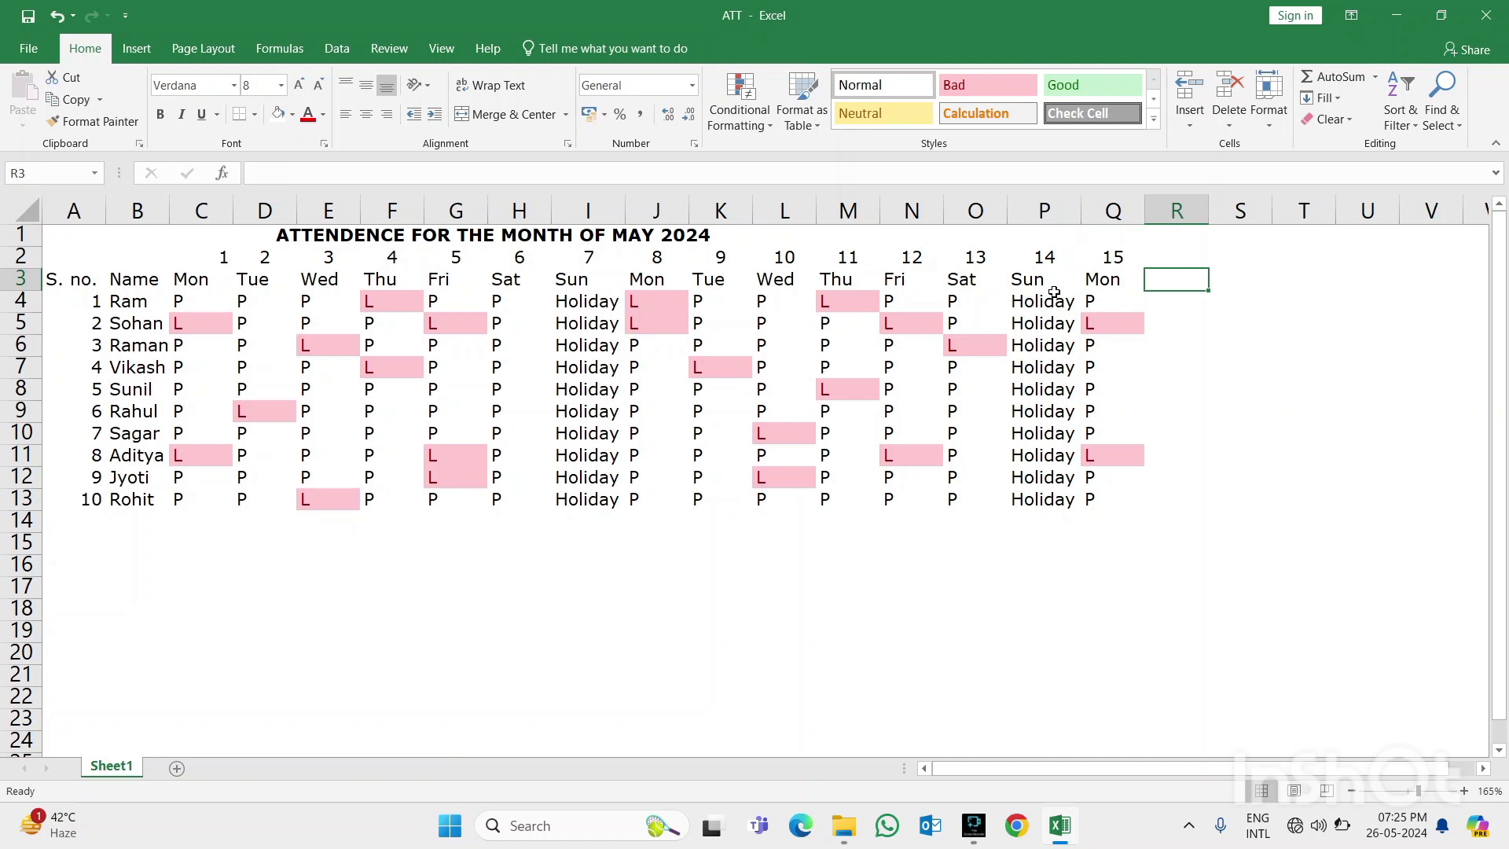
pyautogui.write('Pres')
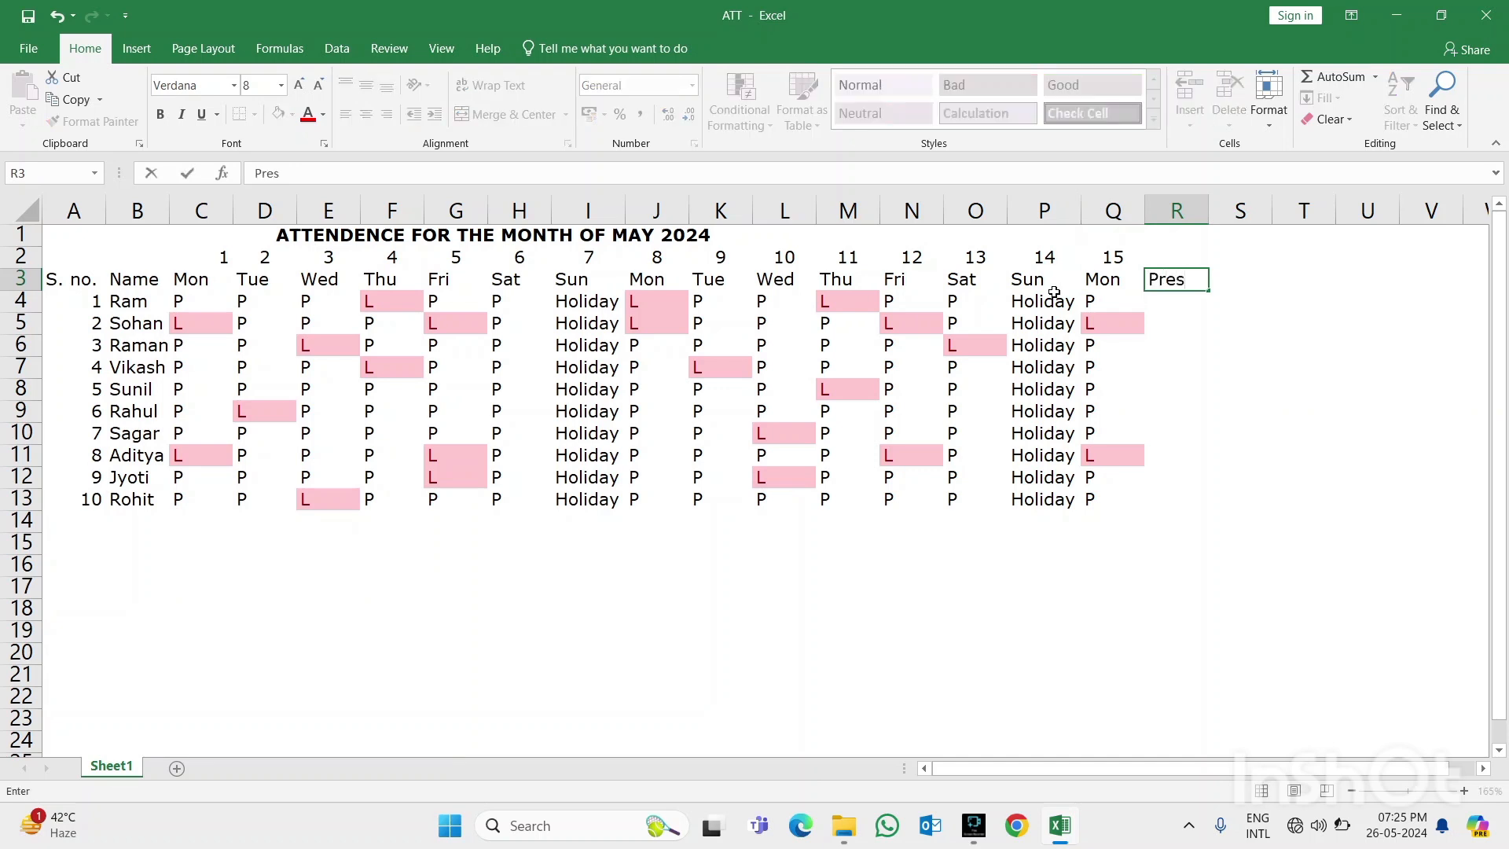
pyautogui.write('ent')
pyautogui.press('Right')
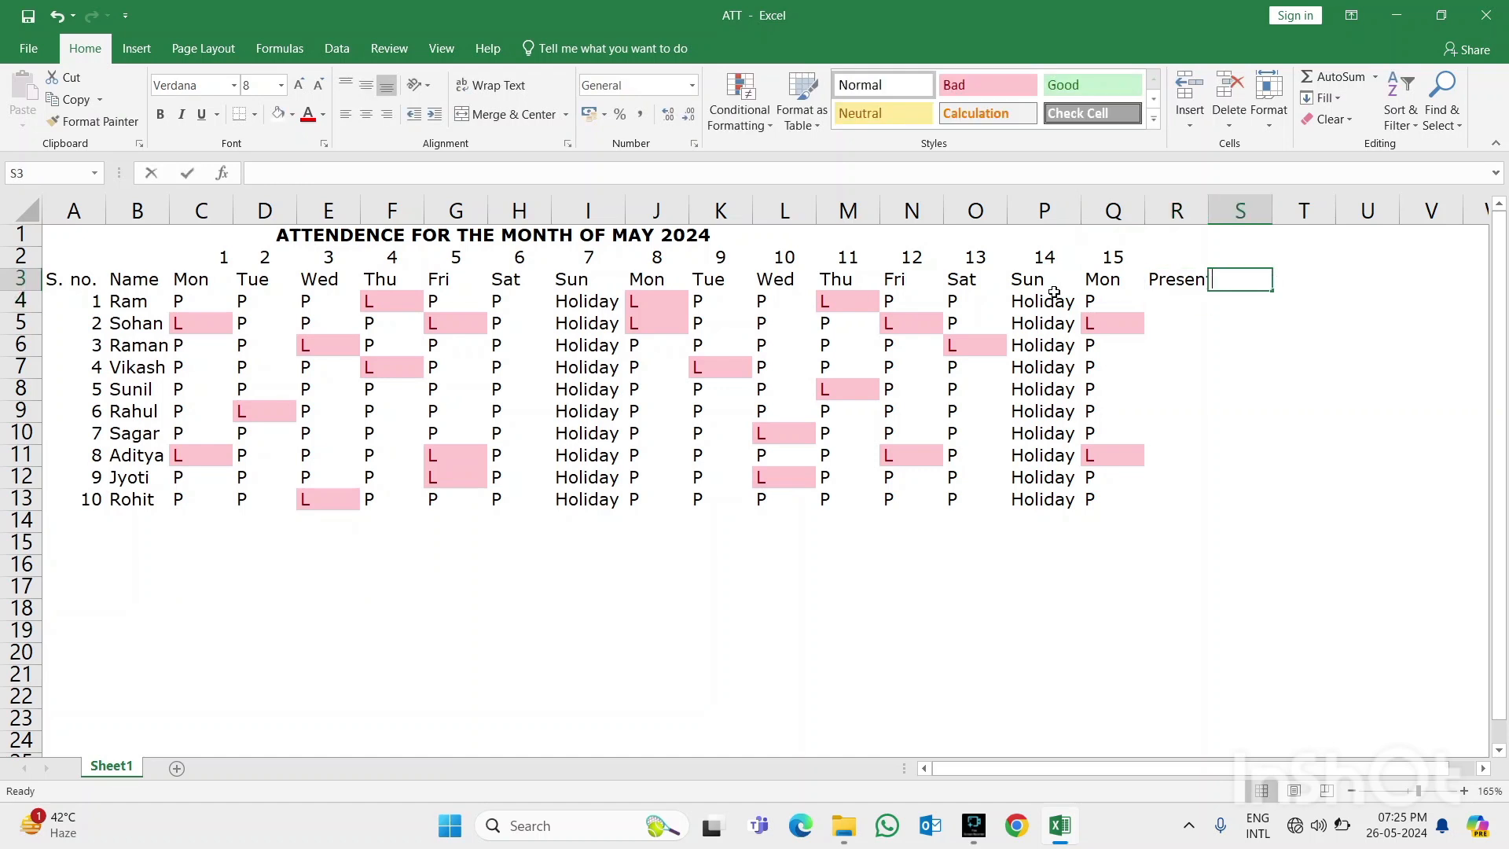
pyautogui.write('Leave')
pyautogui.press('Left')
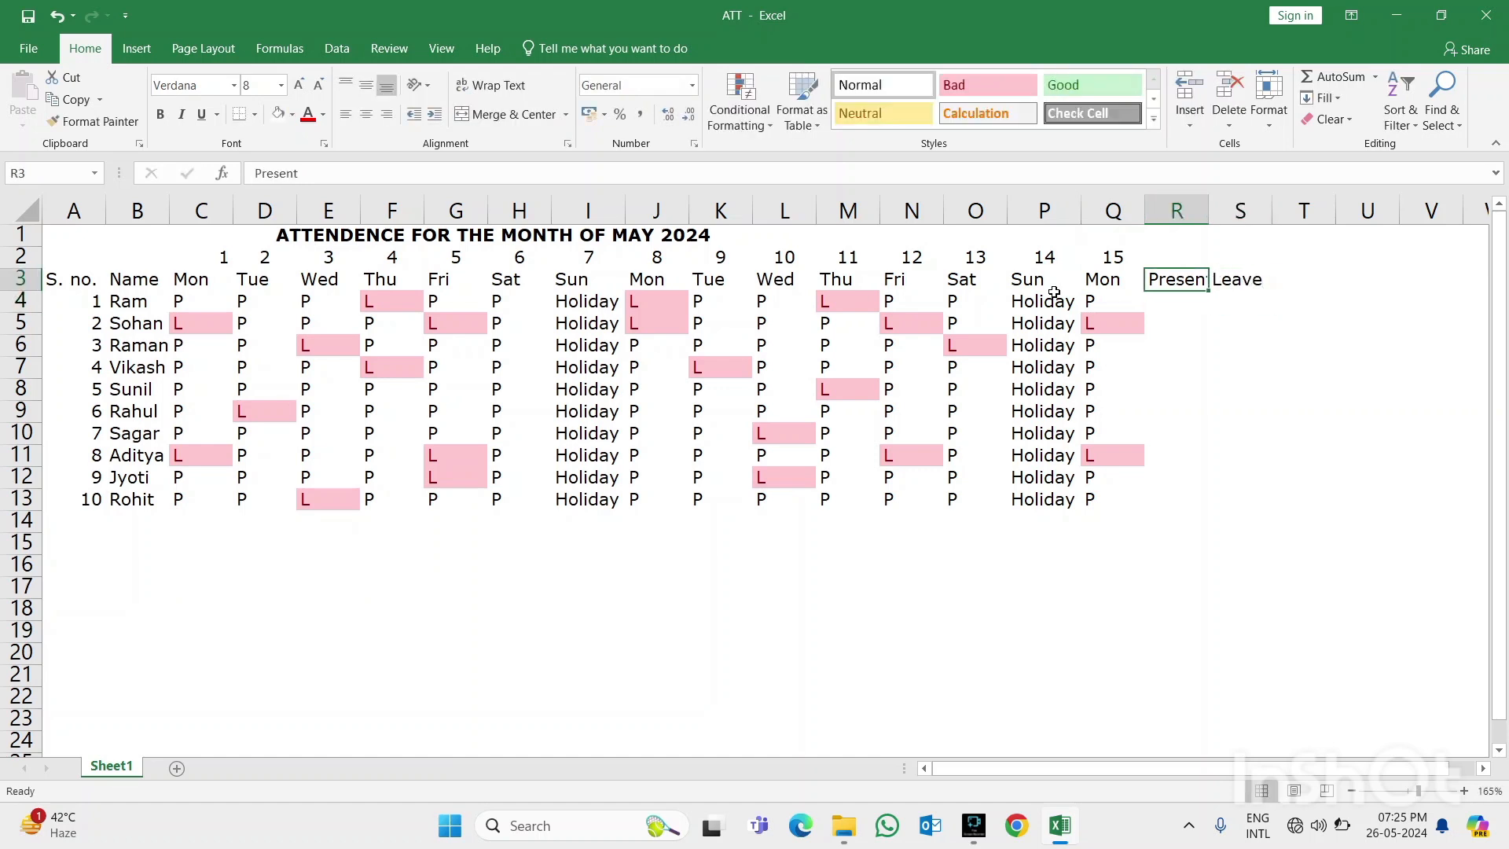
# AutoFit the width of column R to its Present heading
pyautogui.hotkey('alt', 'o')
pyautogui.press('c')
pyautogui.press('a')
# Count the first person's present days in R4 with the formula =COUNTIF(C4:Q4,"P")
pyautogui.press('Right')
pyautogui.press('Down')
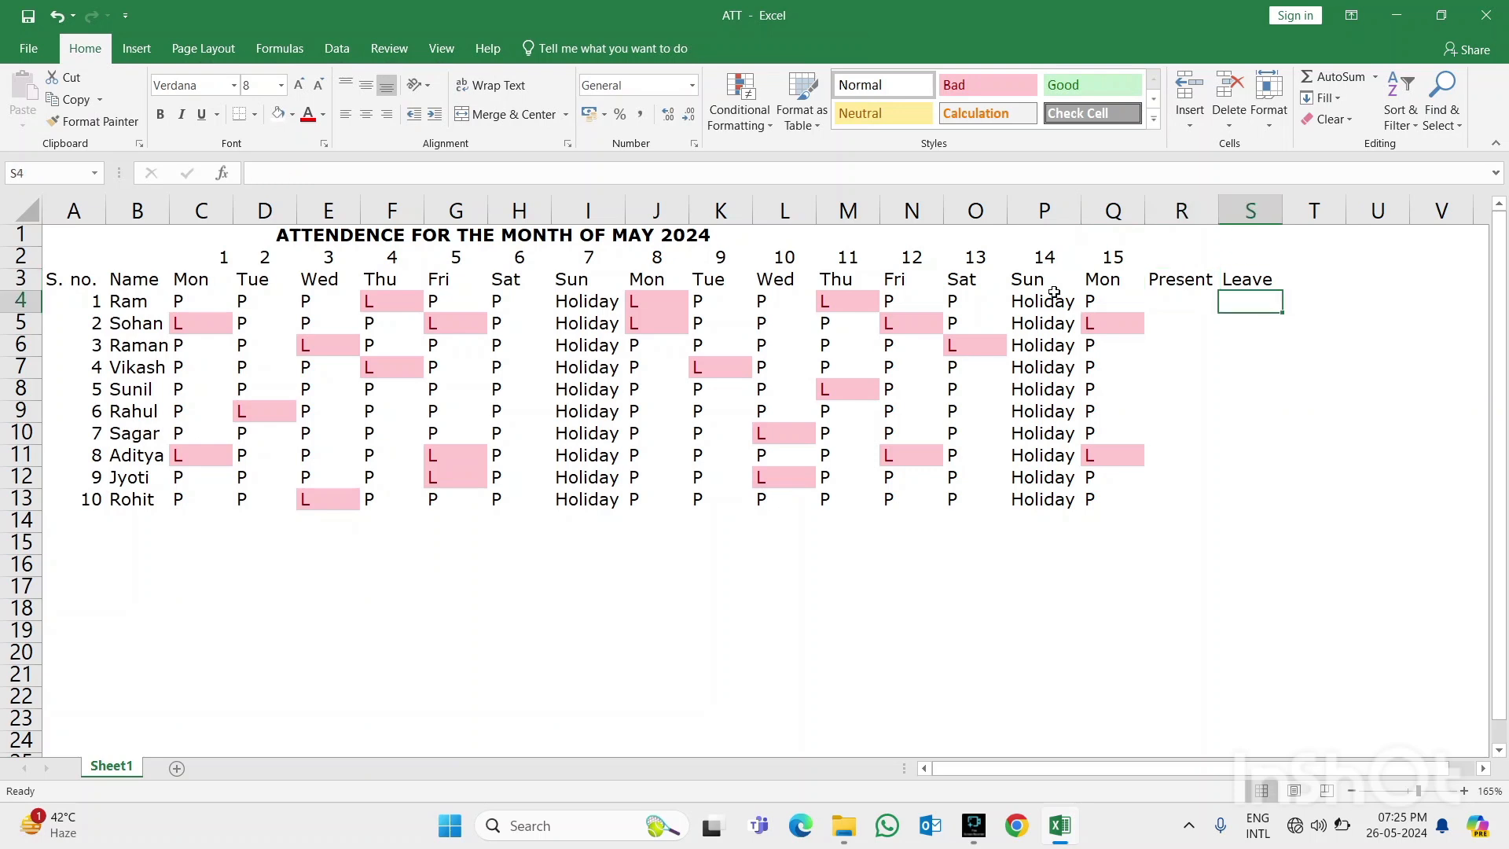
pyautogui.press('Left')
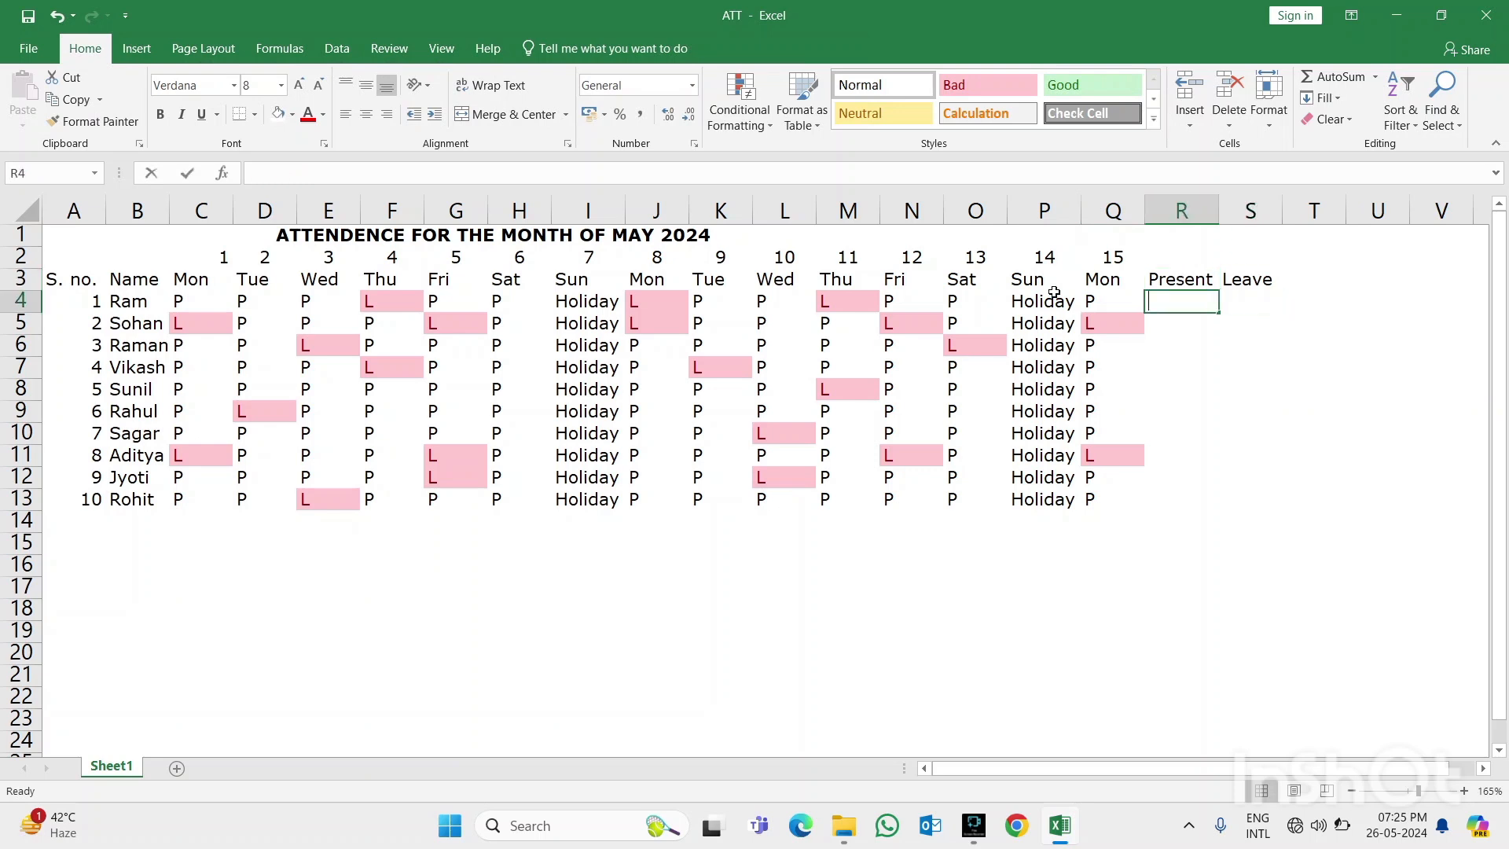
pyautogui.write('=coun')
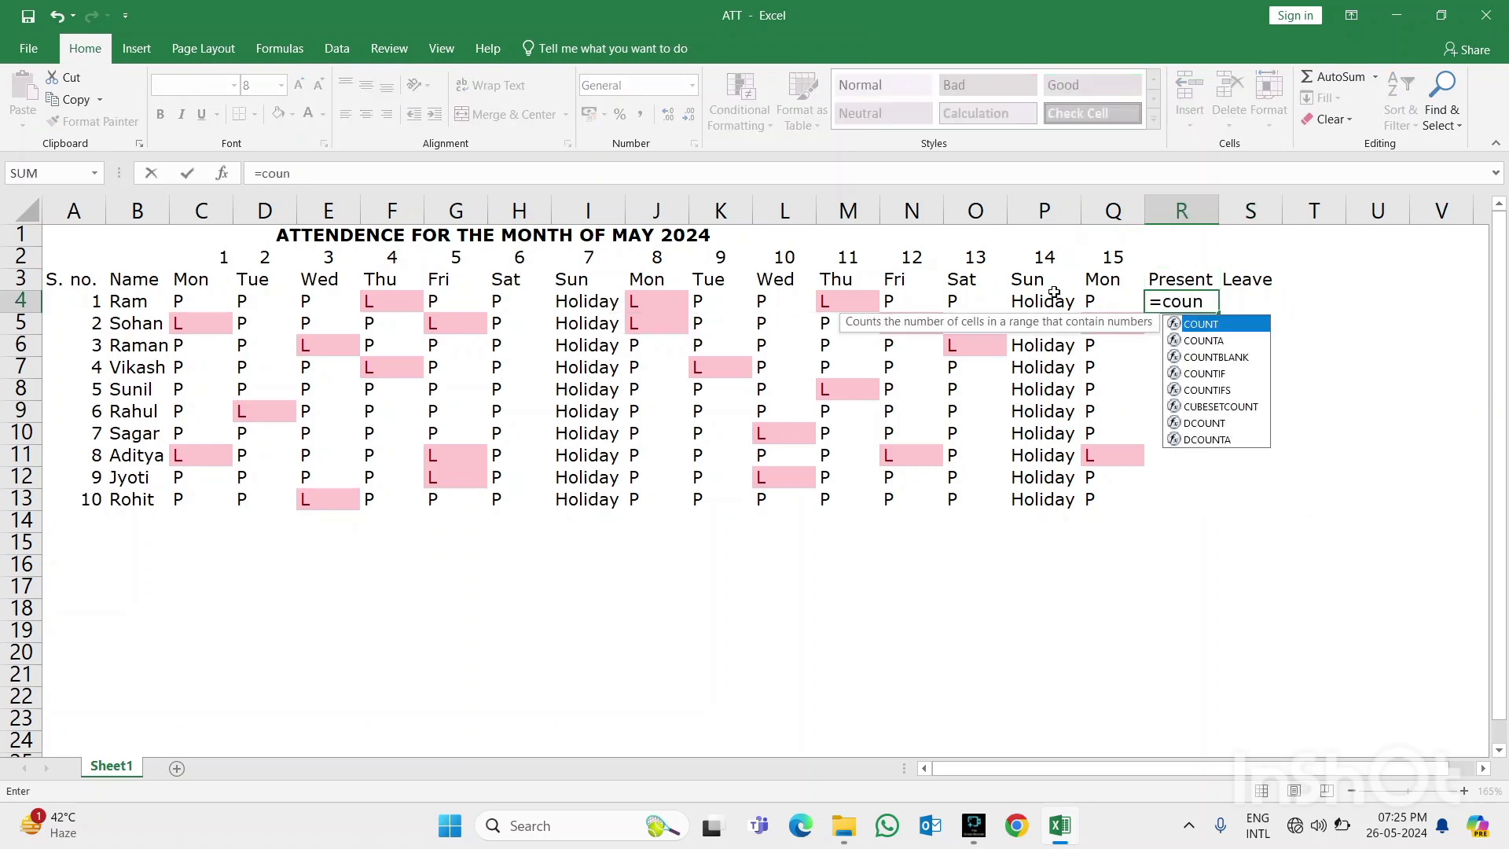
pyautogui.press('Down')
pyautogui.press('Down')
pyautogui.press('Down')
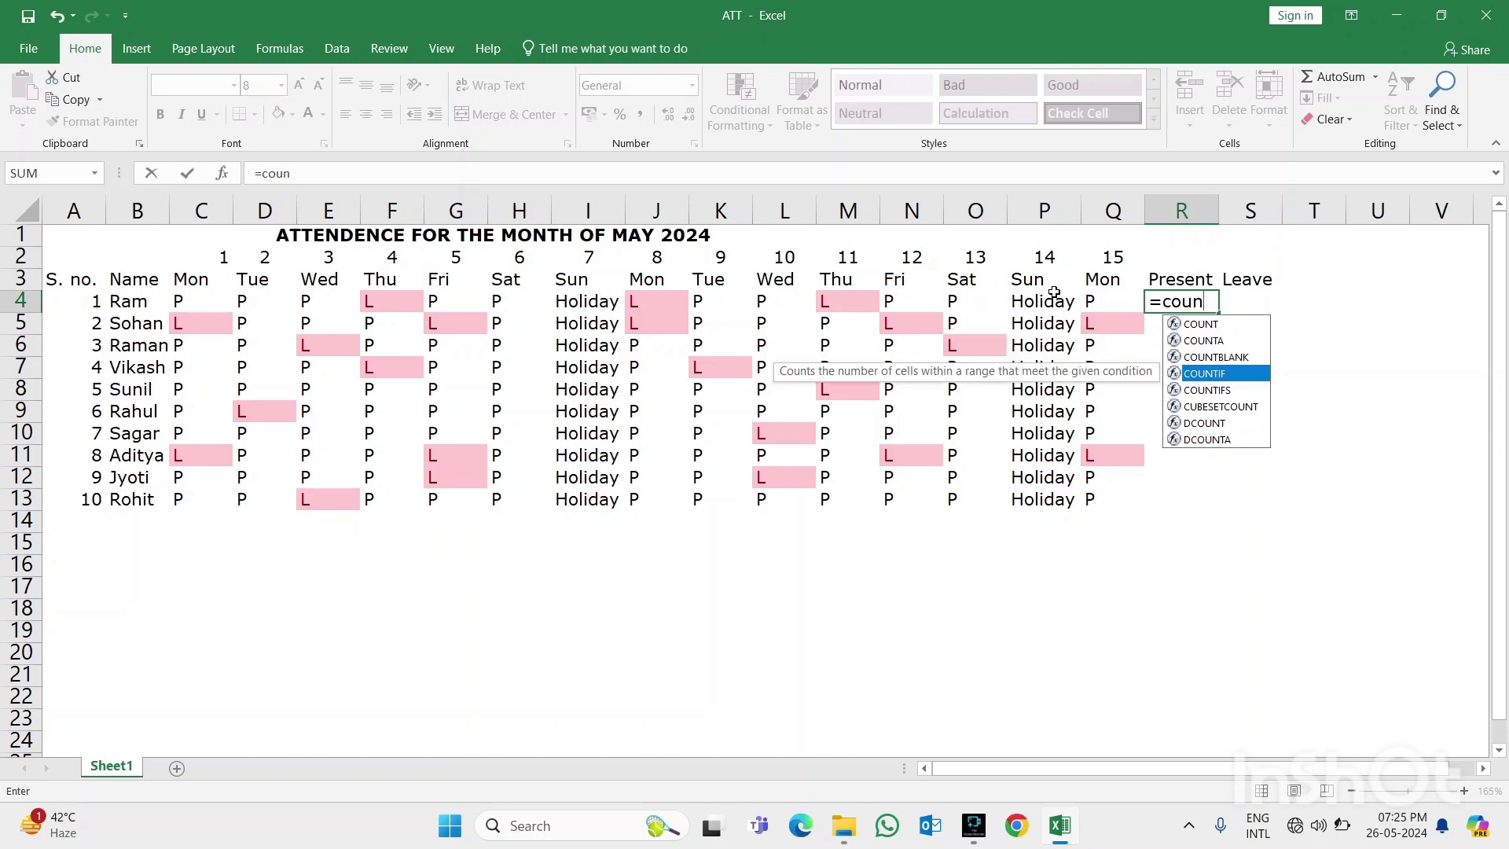
pyautogui.press('Tab')
pyautogui.press('Left')
pyautogui.press('Left')
pyautogui.press('Left')
pyautogui.press('Left')
pyautogui.press('Left')
pyautogui.press('Left')
pyautogui.press('Left')
pyautogui.press('Left')
pyautogui.press('Left')
pyautogui.press('Left')
pyautogui.press('Left')
pyautogui.press('Left')
pyautogui.press('Left')
pyautogui.press('Left')
pyautogui.press('Left')
pyautogui.press('Left')
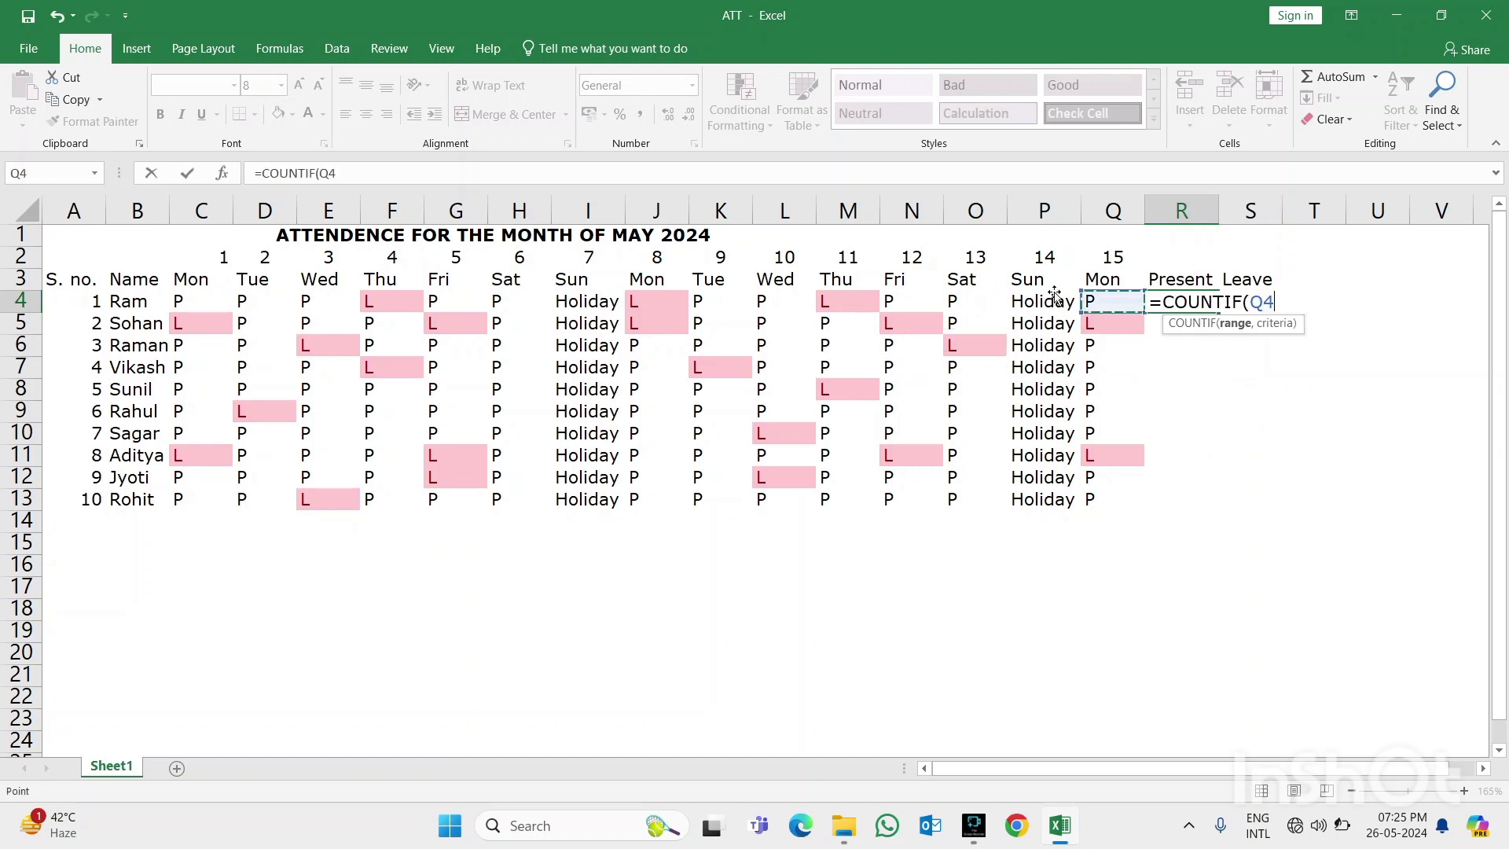
pyautogui.press('Right')
pyautogui.press('Right')
pyautogui.press('Right')
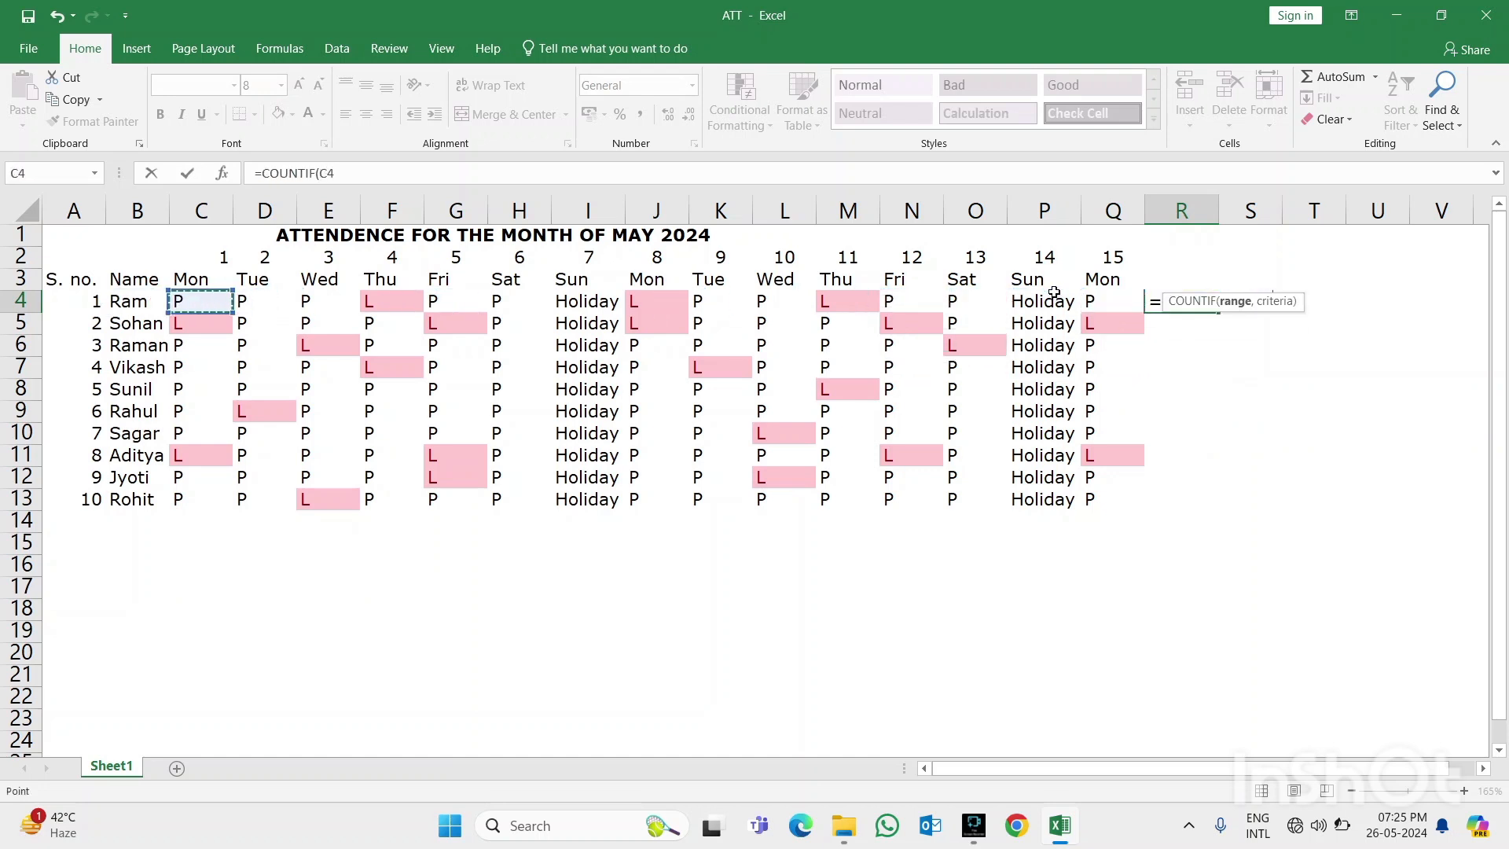
pyautogui.press('Left')
pyautogui.press('Left')
pyautogui.hotkey('shift', 'Right')
pyautogui.hotkey('shift', 'Right')
pyautogui.hotkey('shift', 'Right')
pyautogui.hotkey('shift', 'Right')
pyautogui.hotkey('shift', 'Right')
pyautogui.hotkey('shift', 'Right')
pyautogui.hotkey('shift', 'Right')
pyautogui.hotkey('shift', 'Right')
pyautogui.hotkey('shift', 'Right')
pyautogui.hotkey('shift', 'Right')
pyautogui.hotkey('shift', 'Right')
pyautogui.hotkey('shift', 'Right')
pyautogui.hotkey('shift', 'Right')
pyautogui.hotkey('shift', 'Right')
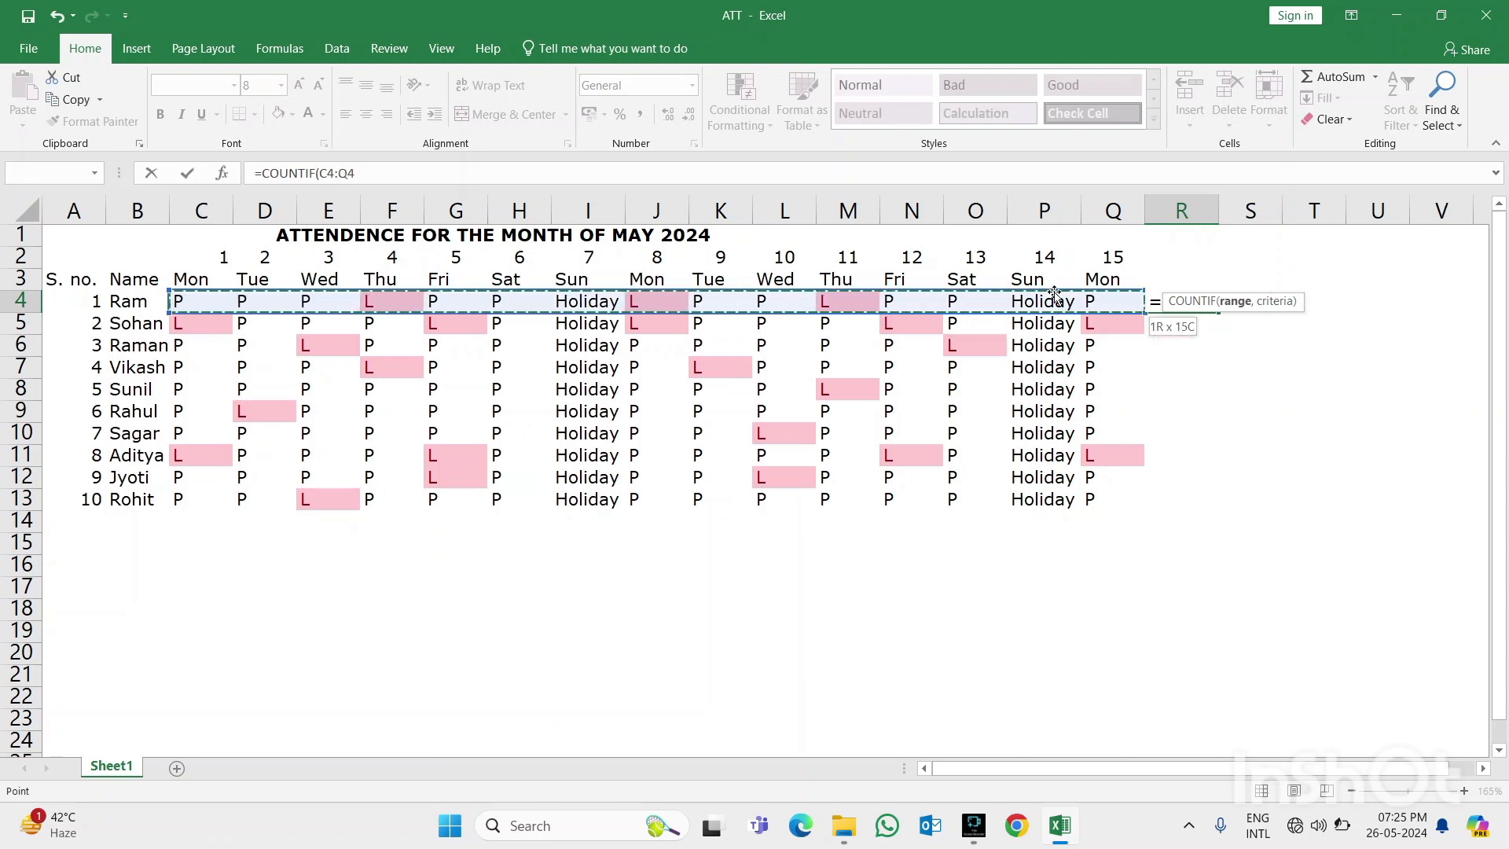
pyautogui.write(',"P')
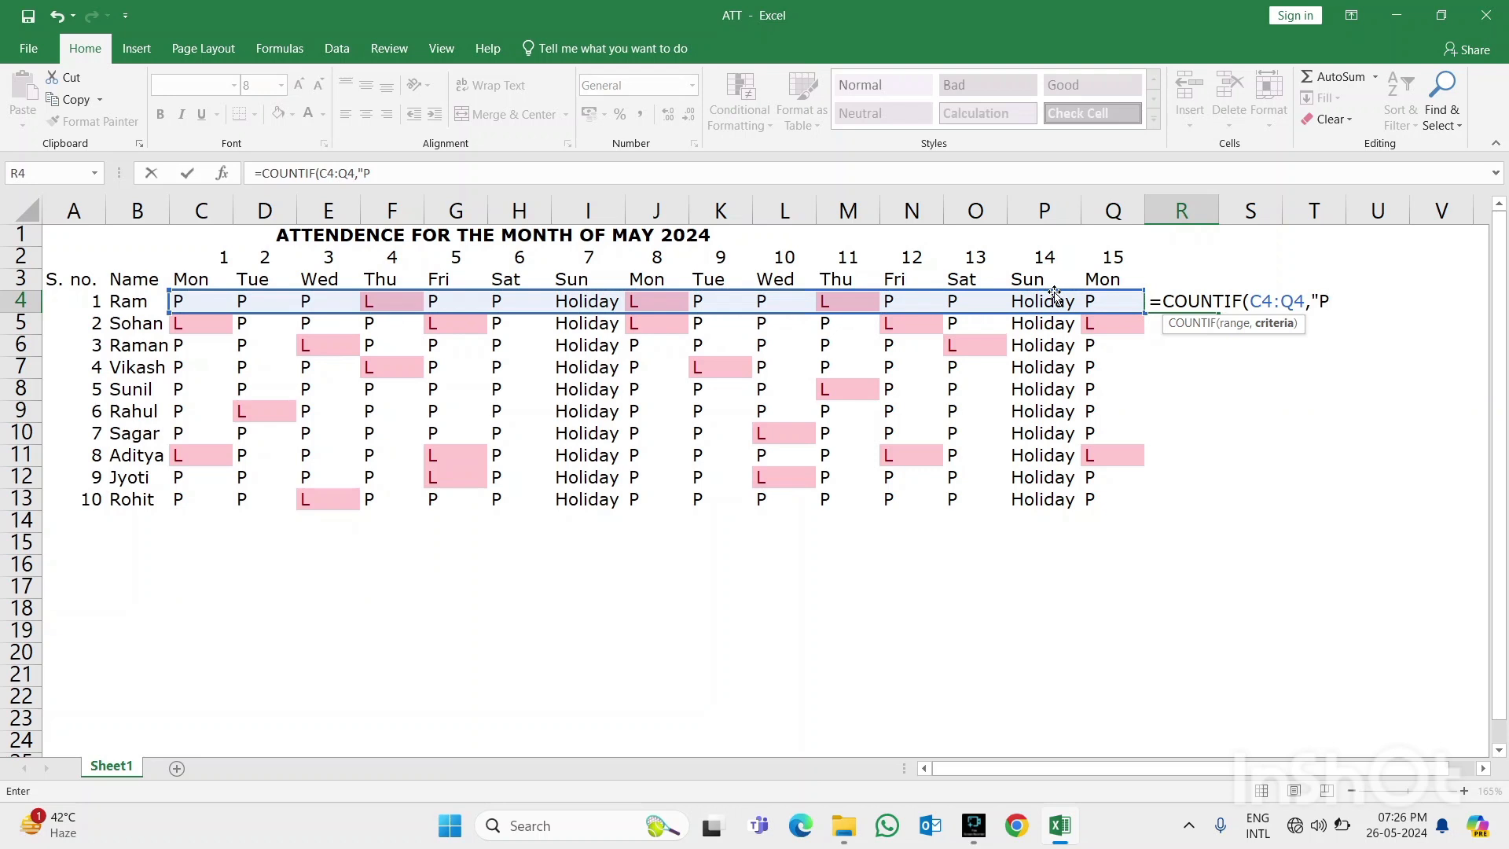
pyautogui.write('")')
pyautogui.press('Return')
pyautogui.press('Up')
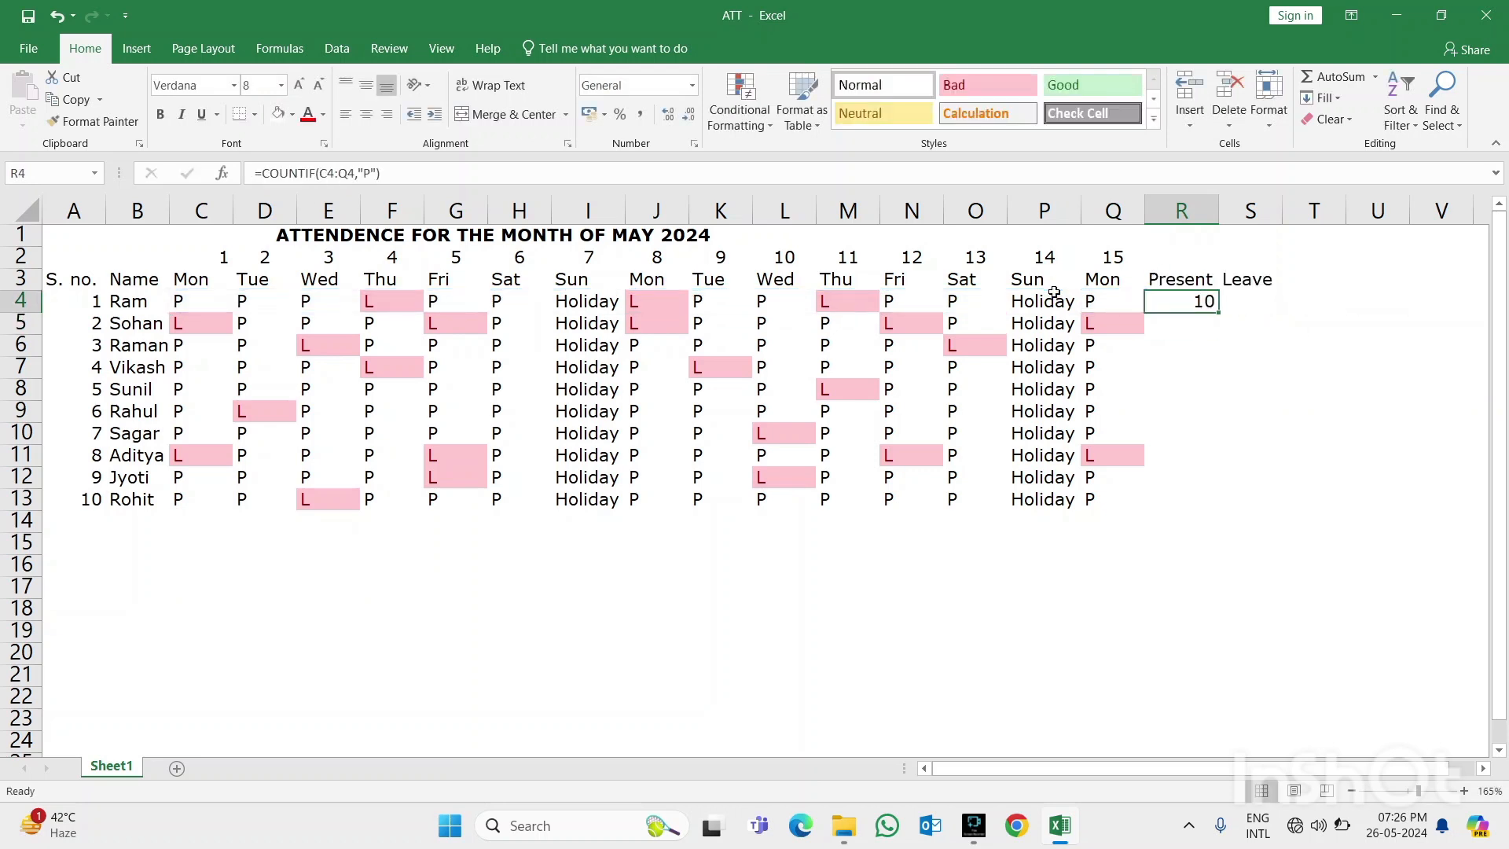
# Fill the present-day COUNTIF formula from R4 down through R13 for all ten people
pyautogui.hotkey('shift', 'Down')
pyautogui.hotkey('shift', 'Down')
pyautogui.hotkey('shift', 'Down')
pyautogui.hotkey('shift', 'Down')
pyautogui.hotkey('shift', 'Down')
pyautogui.hotkey('shift', 'Down')
pyautogui.hotkey('shift', 'Down')
pyautogui.hotkey('shift', 'Down')
pyautogui.hotkey('shift', 'Down')
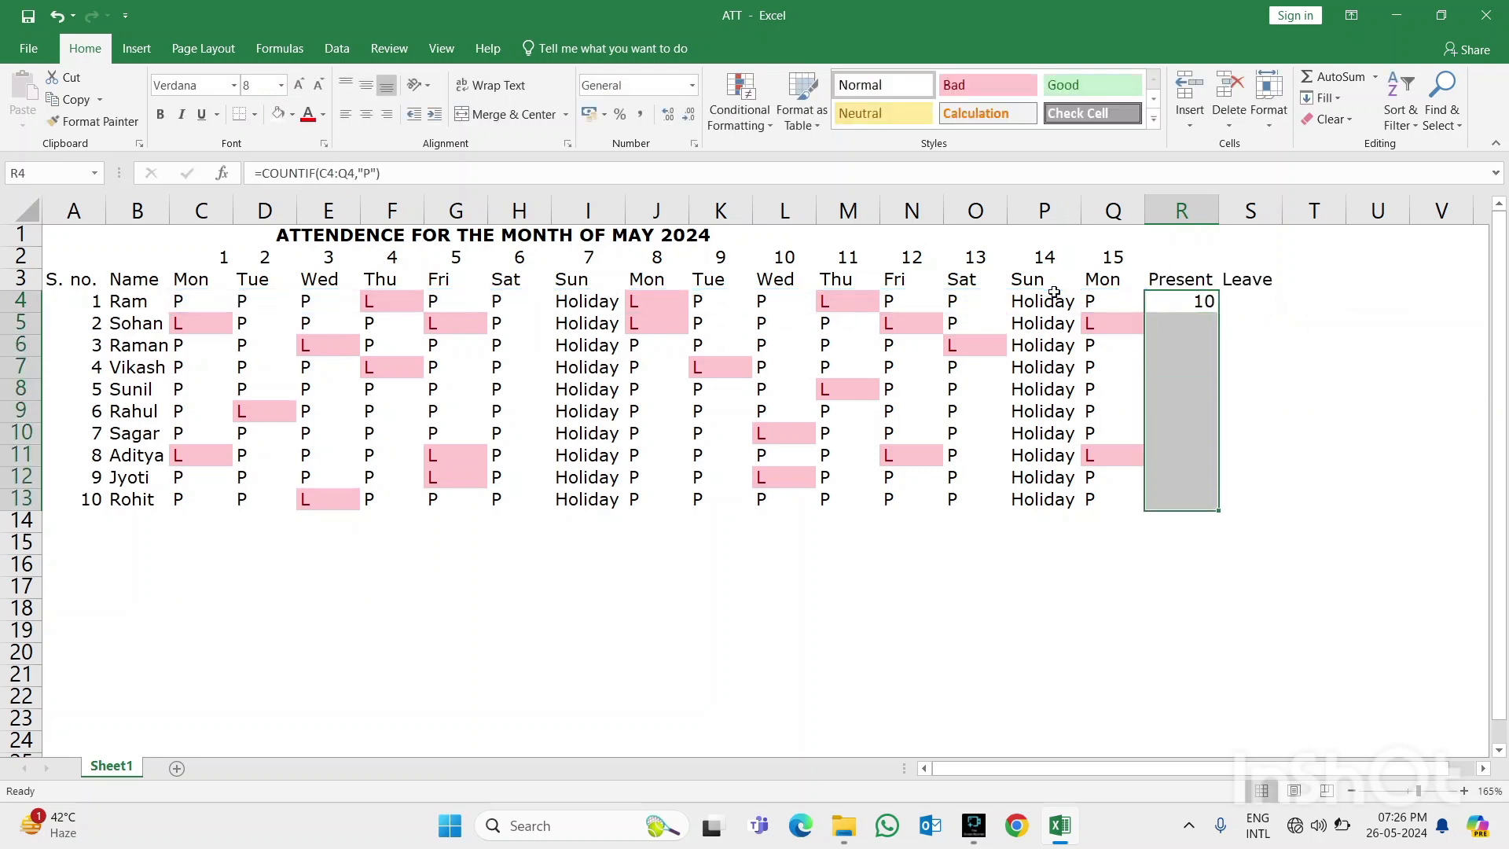
pyautogui.hotkey('ctrl', 'd')
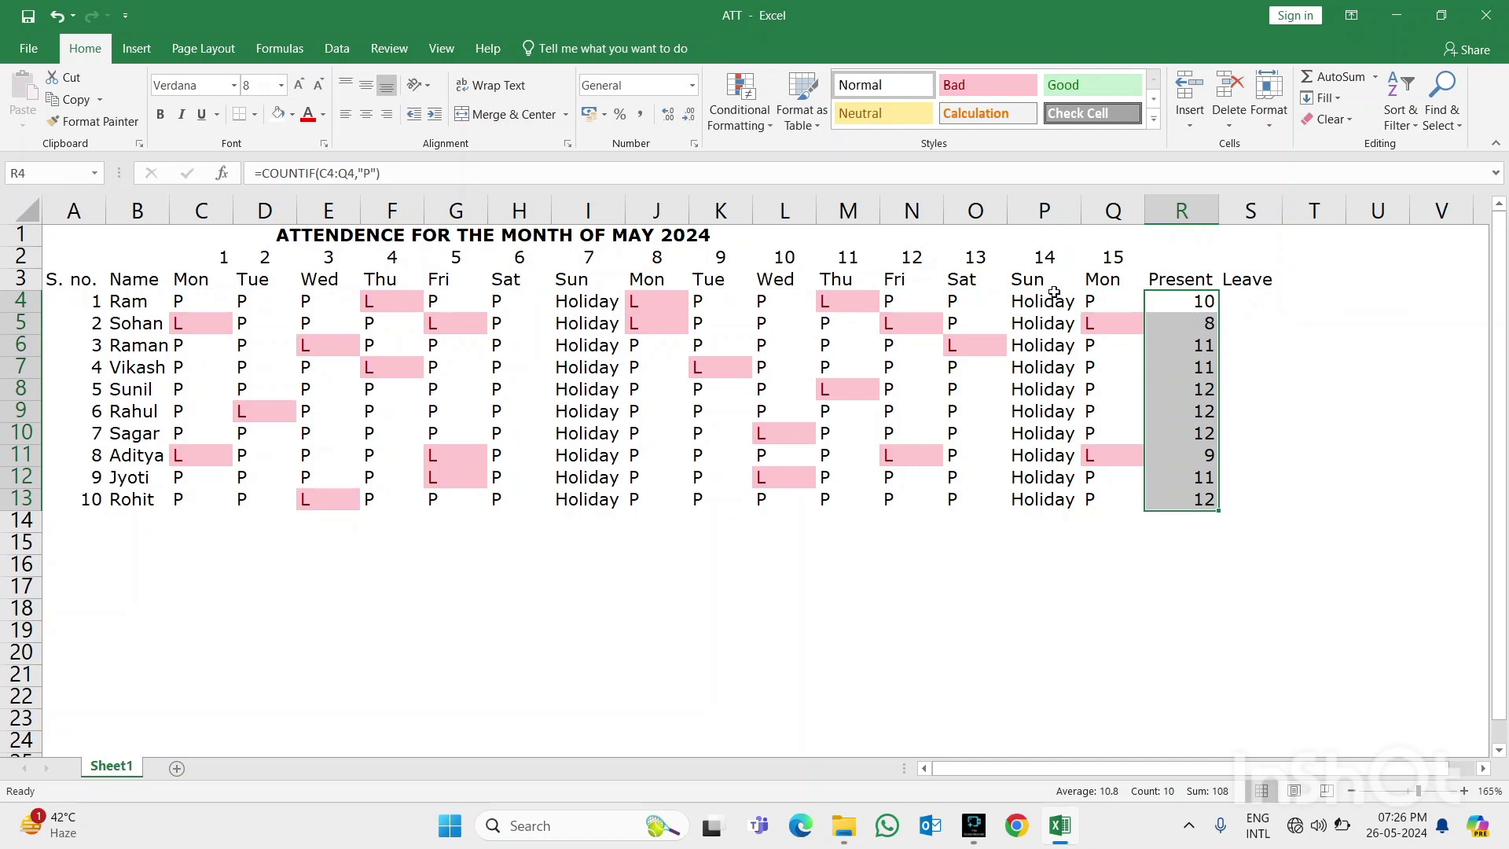
# Count the first person's leave days in S4 with the formula =COUNTIF(C4:Q4,"L")
pyautogui.press('Right')
pyautogui.press('Left')
pyautogui.press('Right')
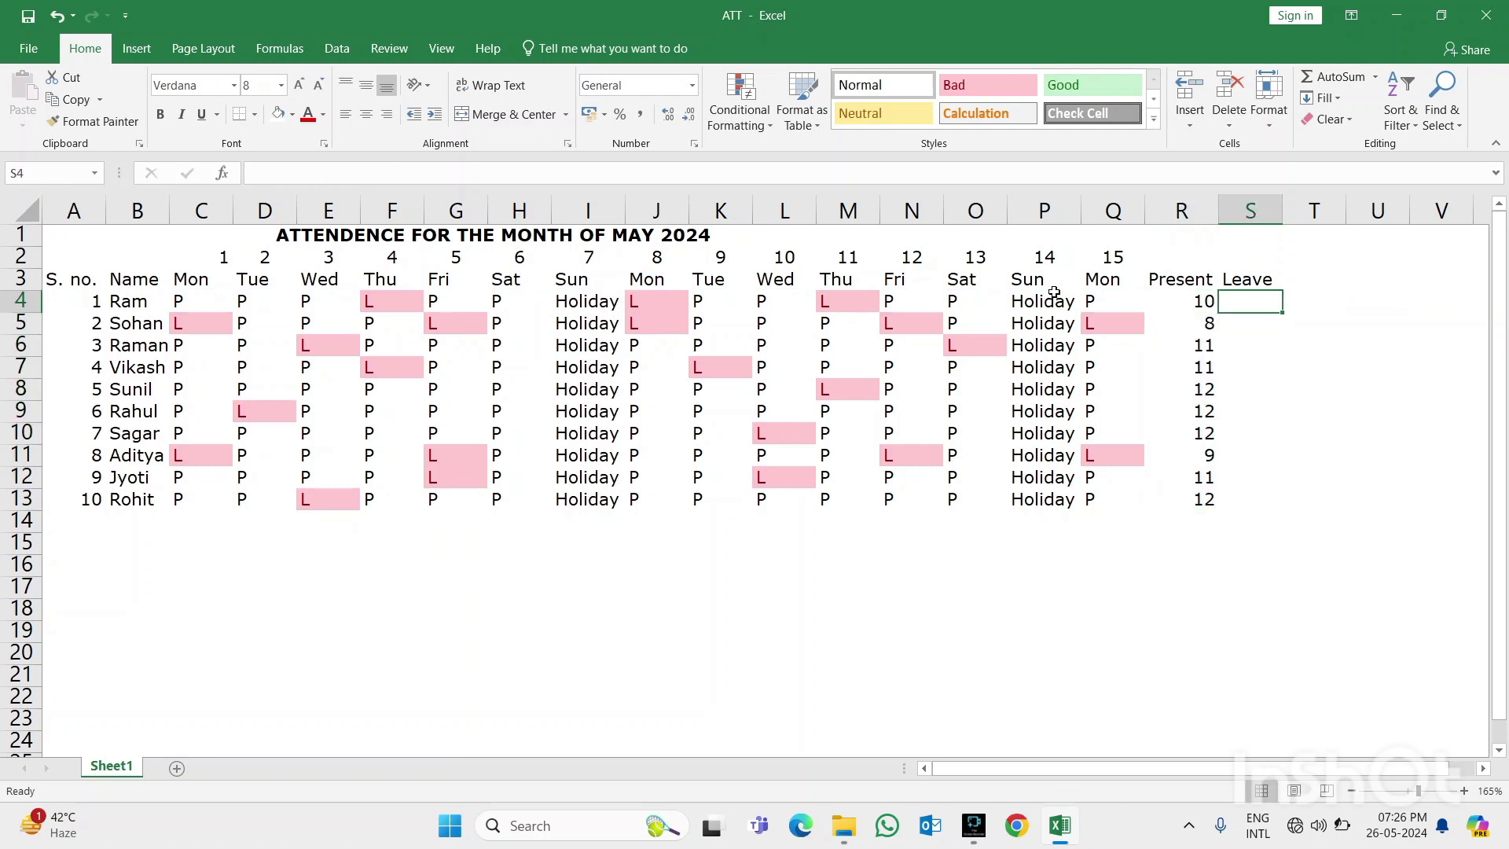
pyautogui.write('=countif')
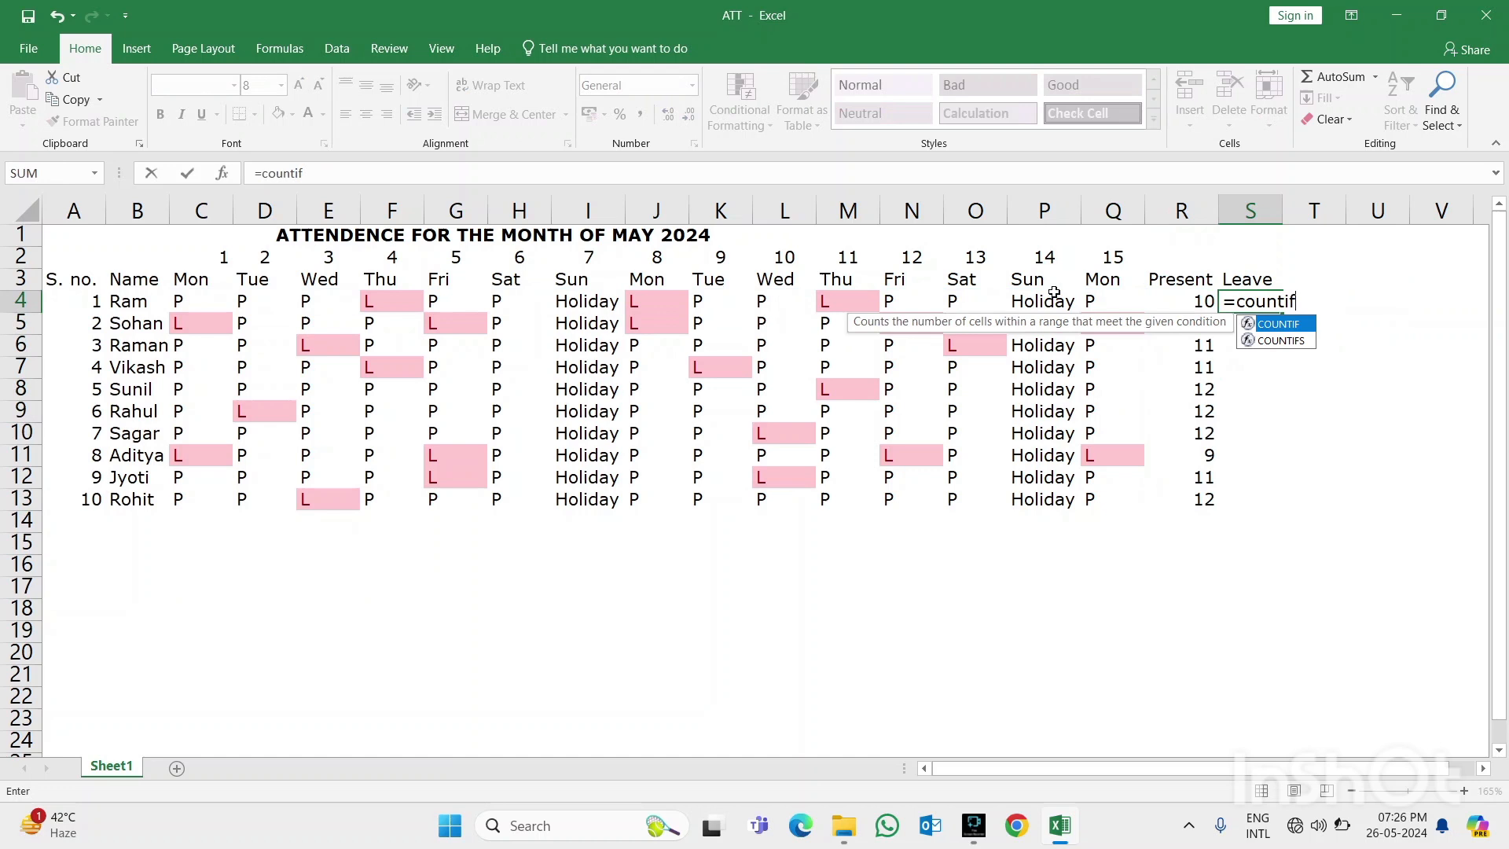
pyautogui.press('Tab')
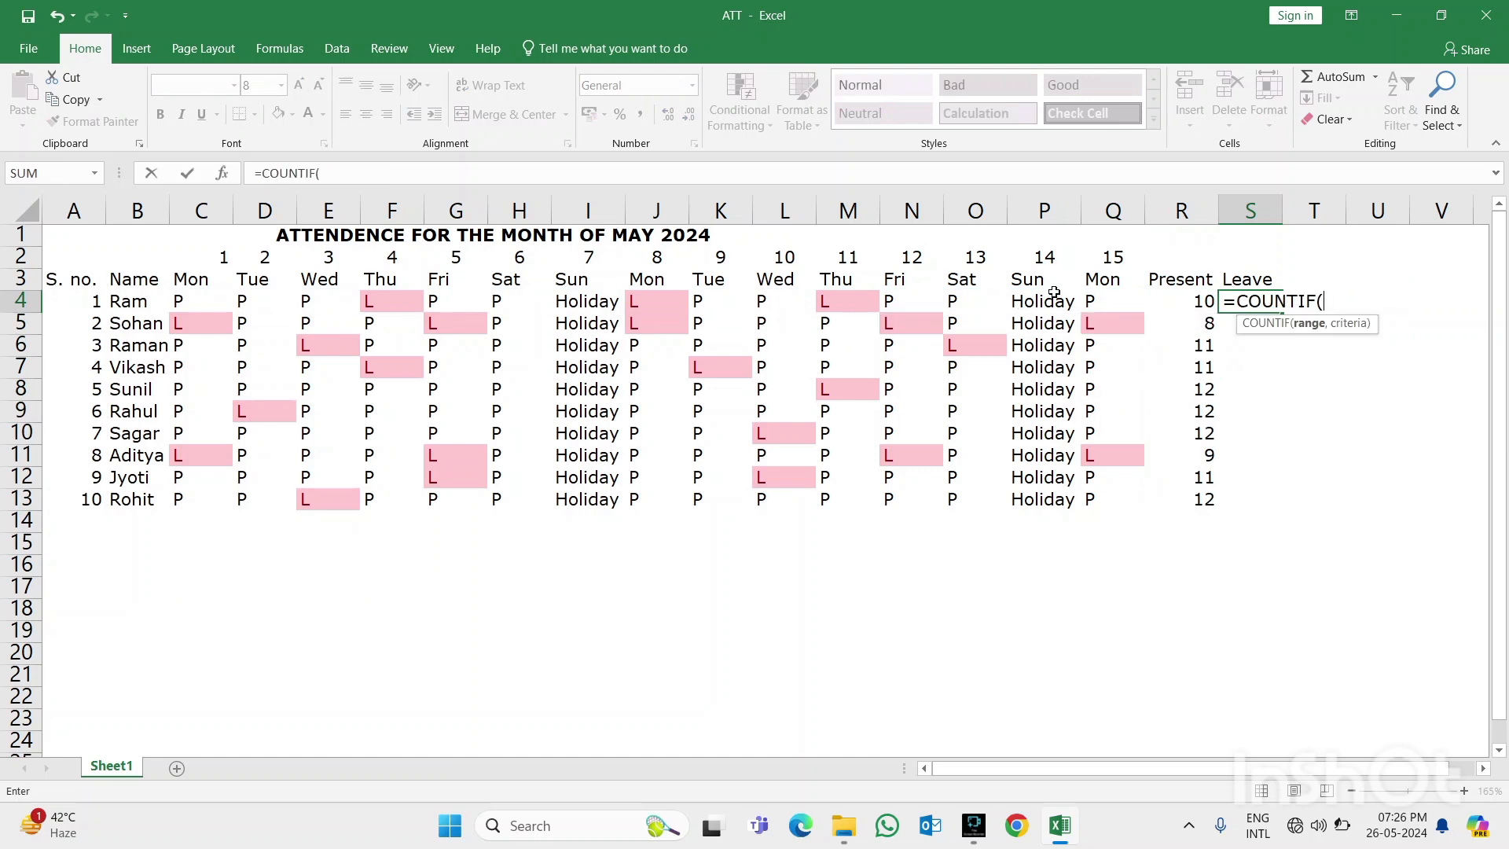
pyautogui.press('Left')
pyautogui.press('Left')
pyautogui.press('Left')
pyautogui.hotkey('shift', 'Right')
pyautogui.hotkey('shift', 'Left')
pyautogui.hotkey('shift', 'Left')
pyautogui.hotkey('shift', 'Left')
pyautogui.hotkey('shift', 'Left')
pyautogui.hotkey('shift', 'Left')
pyautogui.hotkey('shift', 'Left')
pyautogui.hotkey('shift', 'Left')
pyautogui.hotkey('shift', 'Left')
pyautogui.hotkey('shift', 'Left')
pyautogui.hotkey('shift', 'Left')
pyautogui.hotkey('shift', 'Left')
pyautogui.hotkey('shift', 'Left')
pyautogui.hotkey('shift', 'Left')
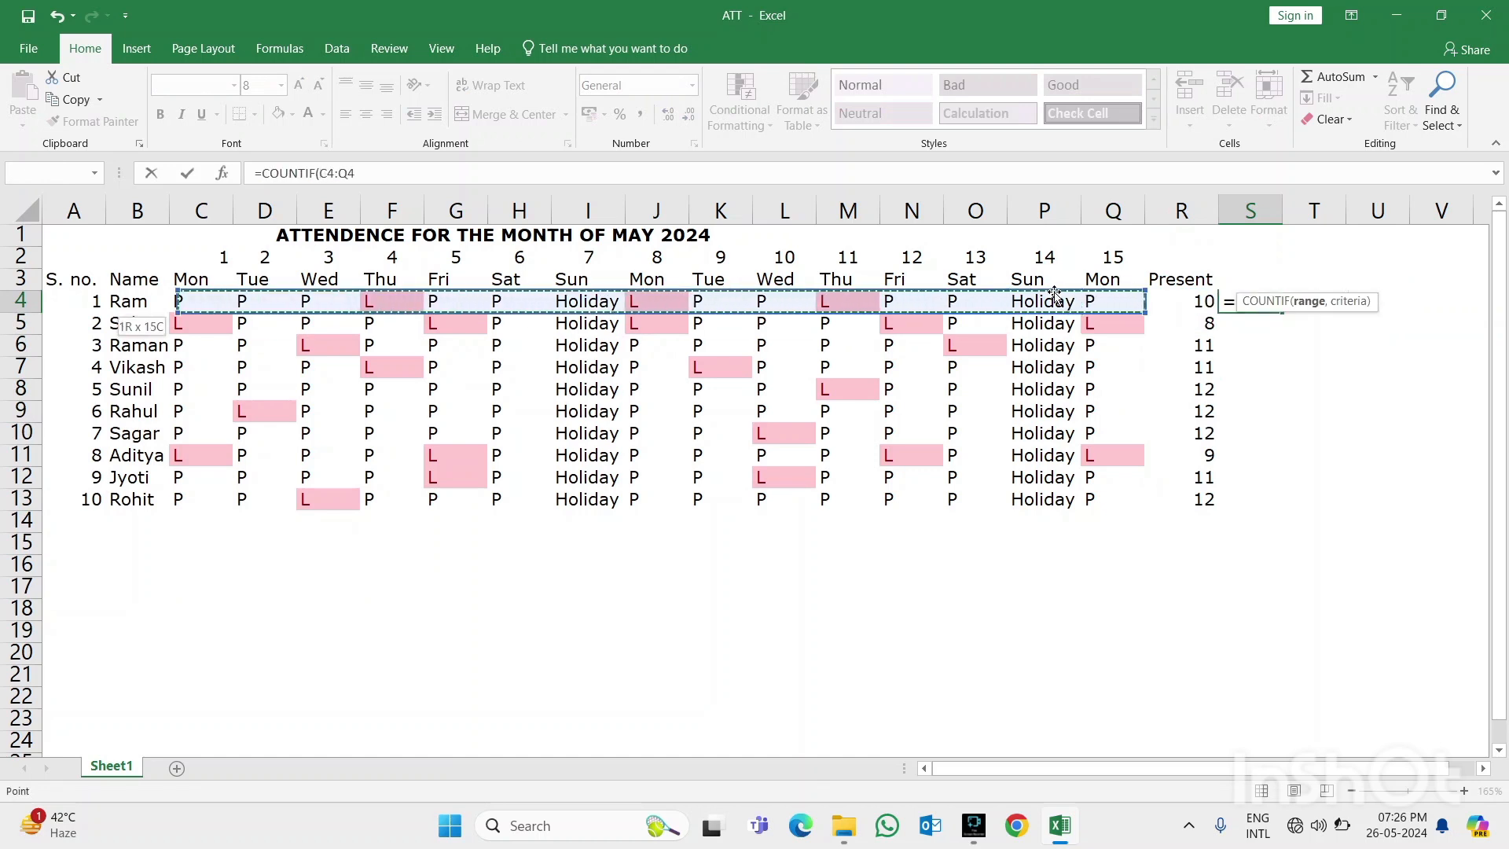
pyautogui.write(',')
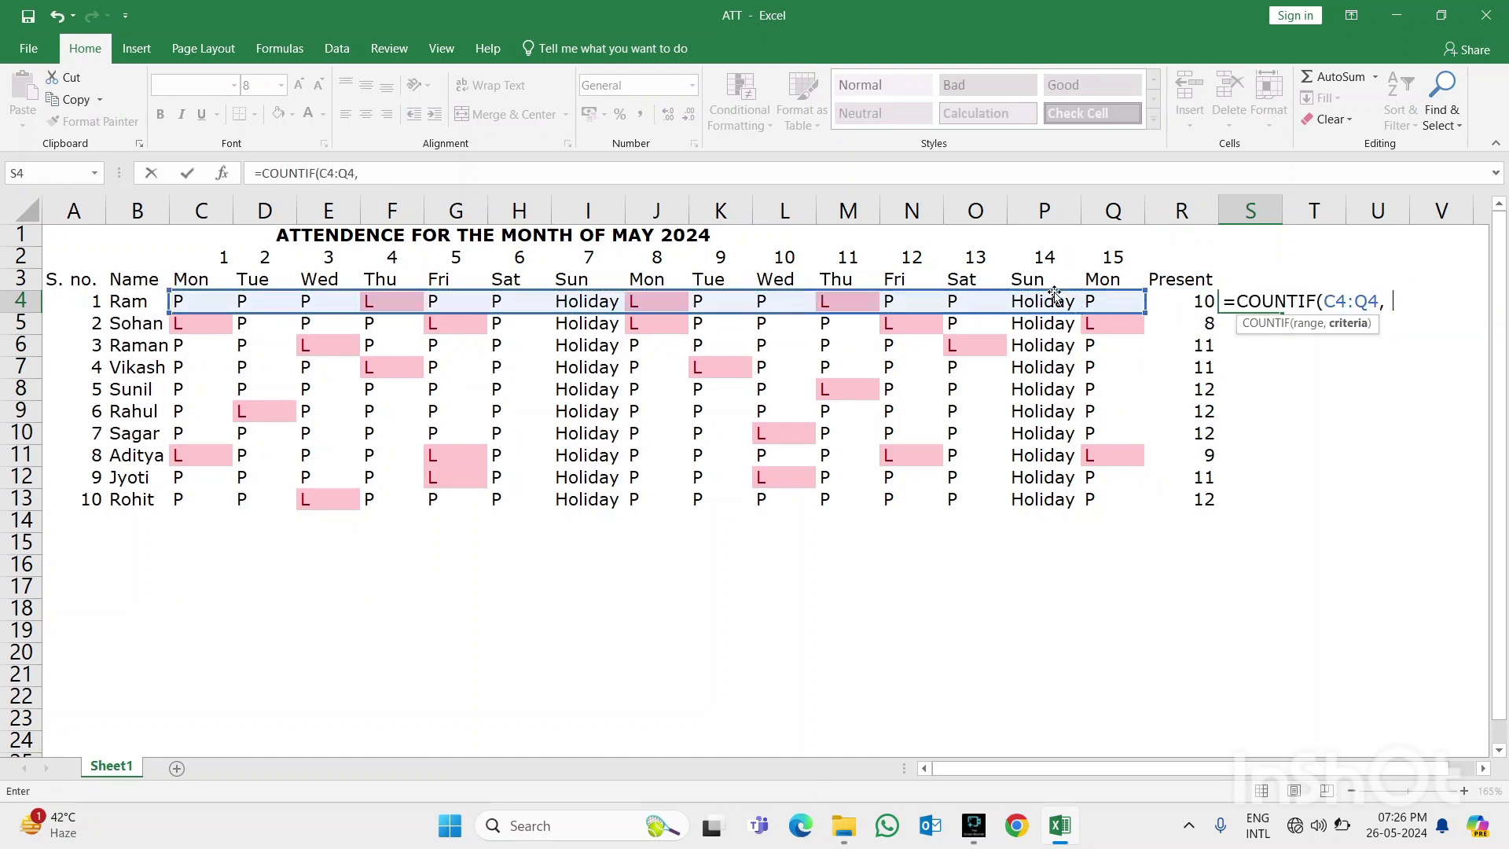
pyautogui.write('"L")')
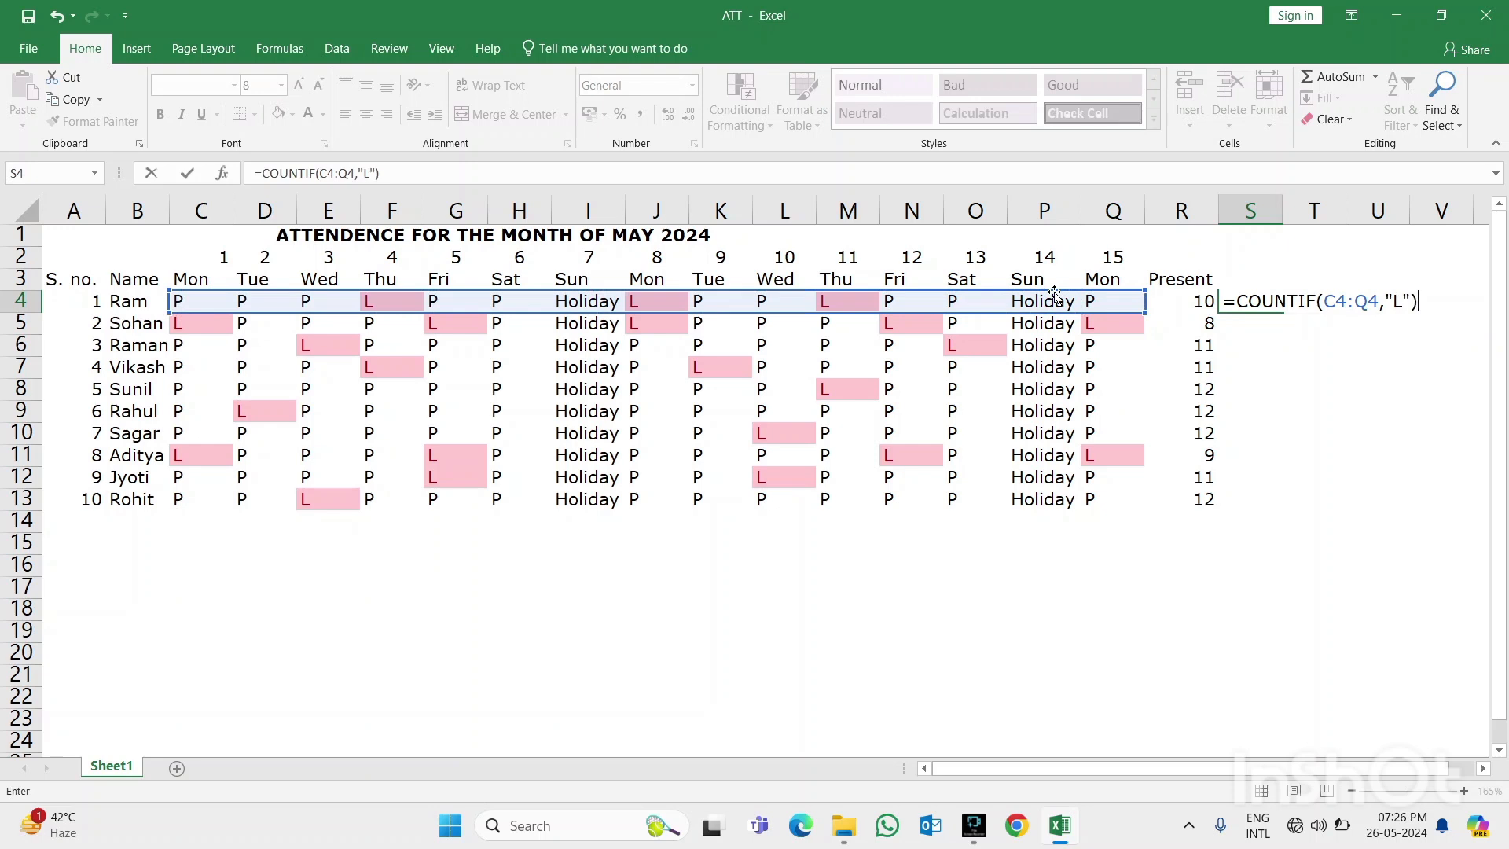
pyautogui.hotkey('ctrl', 'Return')
# Fill the leave-day COUNTIF formula from S4 down through S13 for all ten people
pyautogui.hotkey('shift', 'Down')
pyautogui.hotkey('shift', 'Down')
pyautogui.hotkey('shift', 'Down')
pyautogui.hotkey('shift', 'Down')
pyautogui.hotkey('shift', 'Down')
pyautogui.hotkey('shift', 'Down')
pyautogui.hotkey('shift', 'Down')
pyautogui.hotkey('shift', 'Down')
pyautogui.hotkey('shift', 'Down')
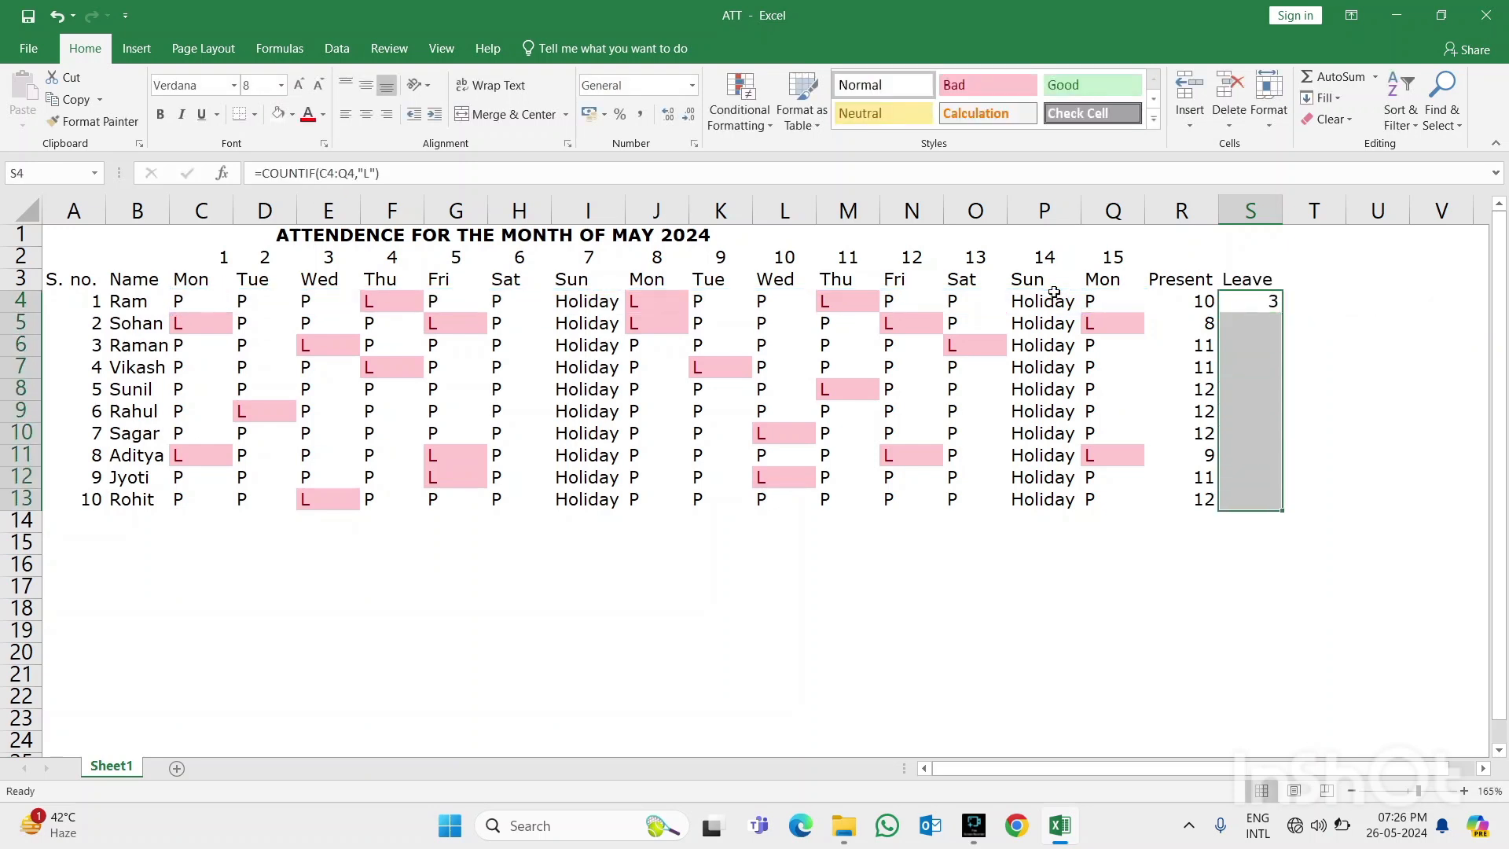
pyautogui.hotkey('ctrl', 'd')
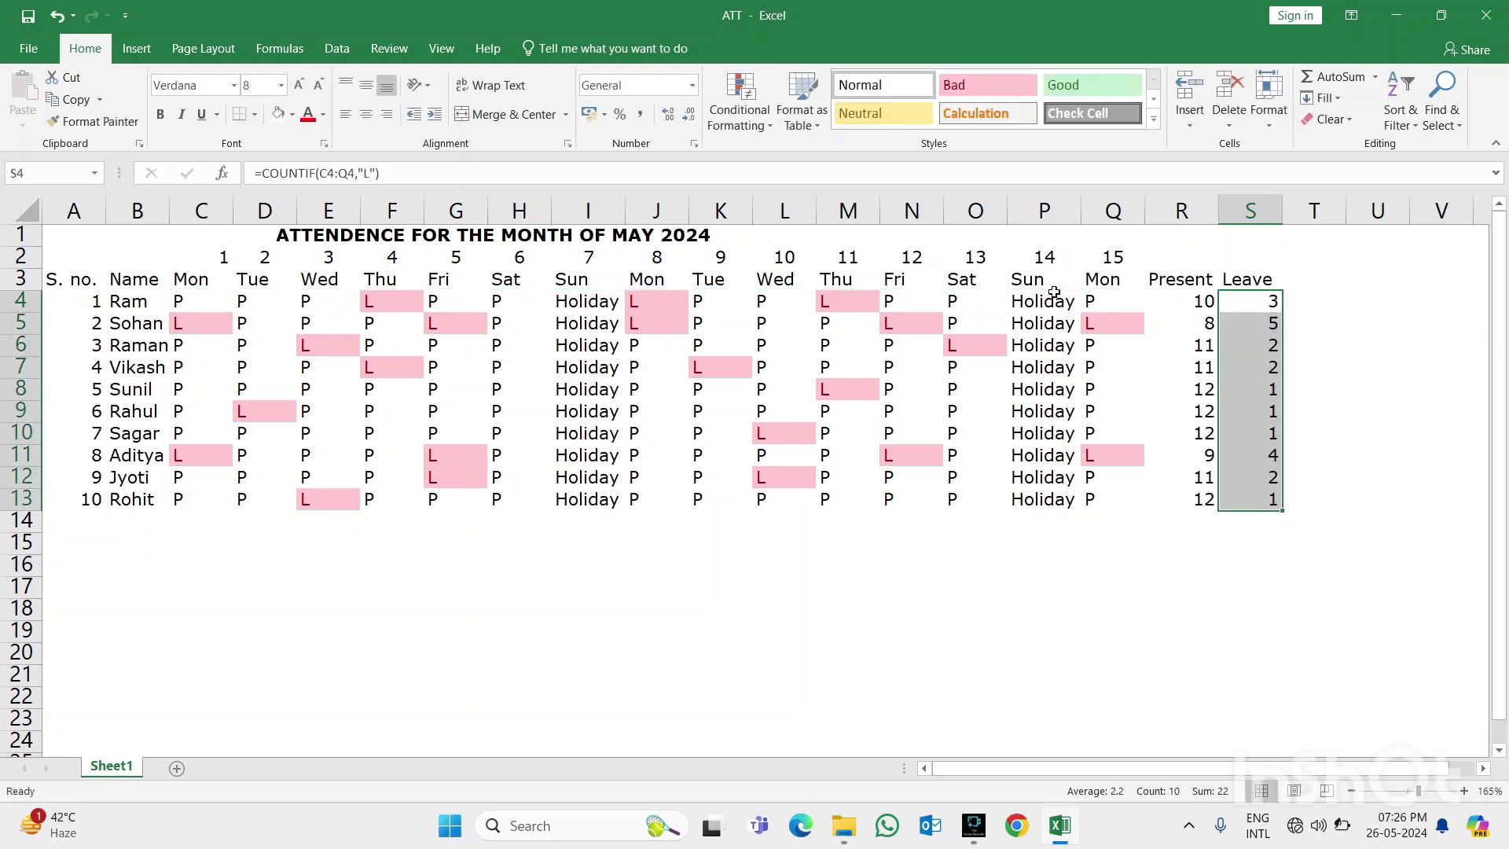
# Make the date numbers 1 to 15 in C2:Q2 bold
pyautogui.press('Up')
pyautogui.press('Left')
pyautogui.press('Left')
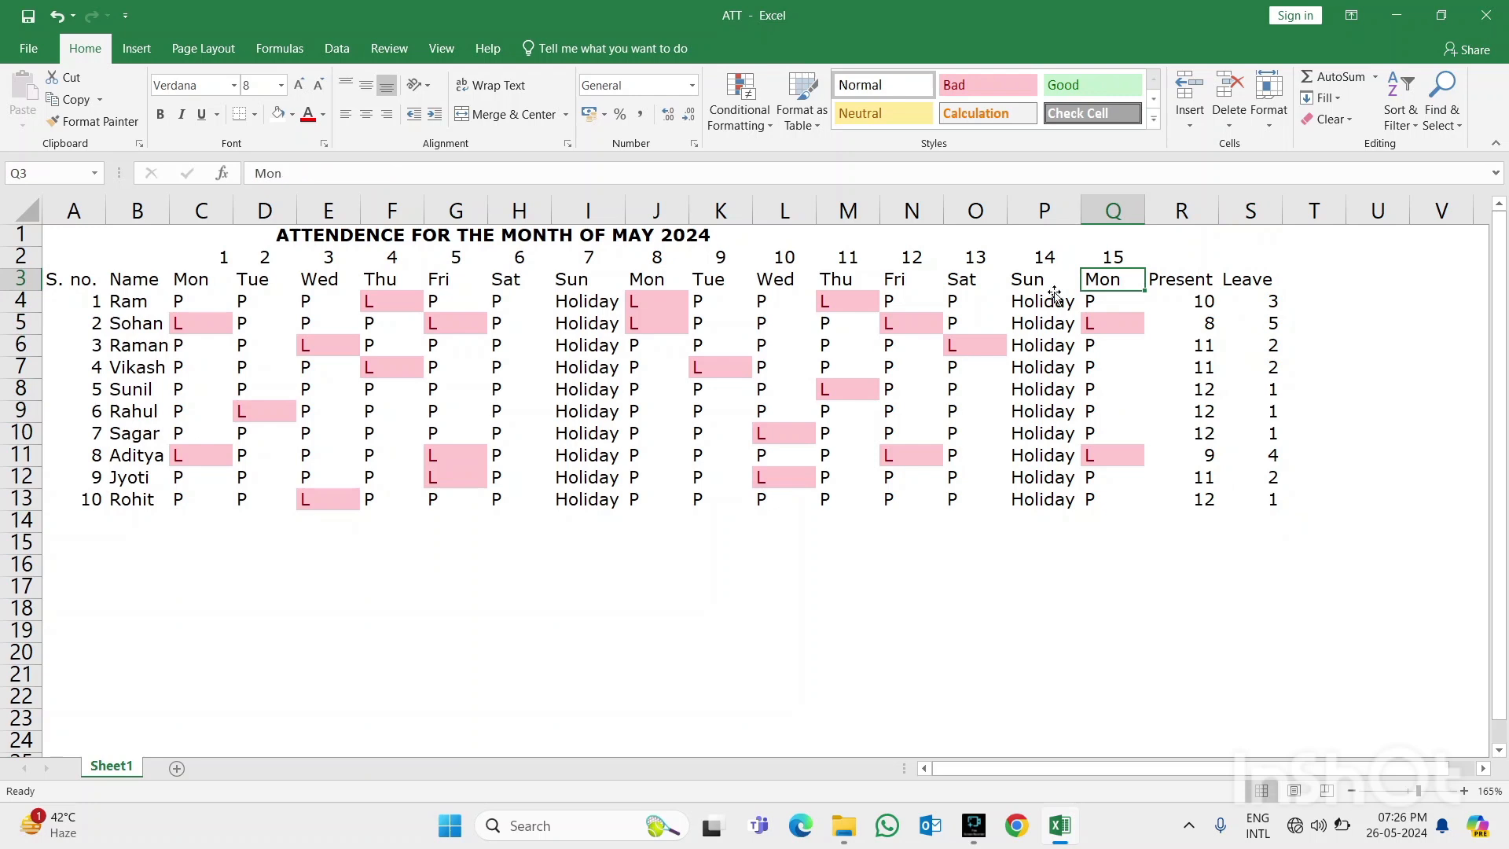
pyautogui.press('Left')
pyautogui.press('Left')
pyautogui.press('Left')
pyautogui.press('Left')
pyautogui.press('Left')
pyautogui.press('Up')
pyautogui.press('Left')
pyautogui.press('Left')
pyautogui.press('Left')
pyautogui.press('Left')
pyautogui.press('Left')
pyautogui.press('Left')
pyautogui.press('Left')
pyautogui.press('Left')
pyautogui.press('Left')
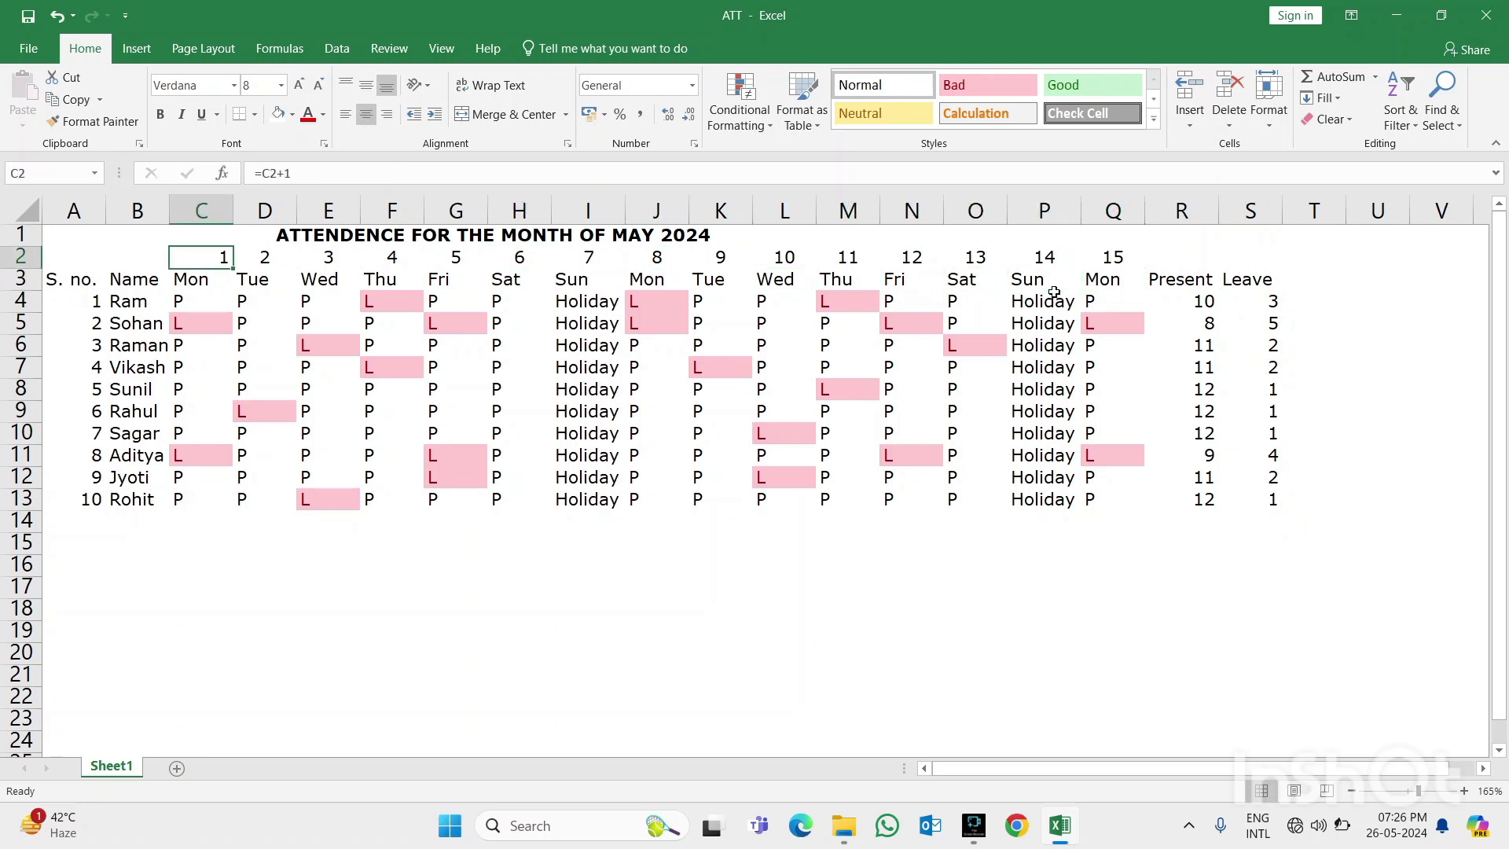
pyautogui.hotkey('shift', 'Right')
pyautogui.hotkey('shift', 'Right')
pyautogui.hotkey('shift', 'Right')
pyautogui.hotkey('shift', 'Right')
pyautogui.hotkey('shift', 'Right')
pyautogui.hotkey('shift', 'Right')
pyautogui.hotkey('shift', 'Right')
pyautogui.hotkey('shift', 'Right')
pyautogui.hotkey('shift', 'Right')
pyautogui.hotkey('shift', 'Right')
pyautogui.hotkey('shift', 'Right')
pyautogui.hotkey('shift', 'Right')
pyautogui.hotkey('shift', 'Right')
pyautogui.hotkey('shift', 'Right')
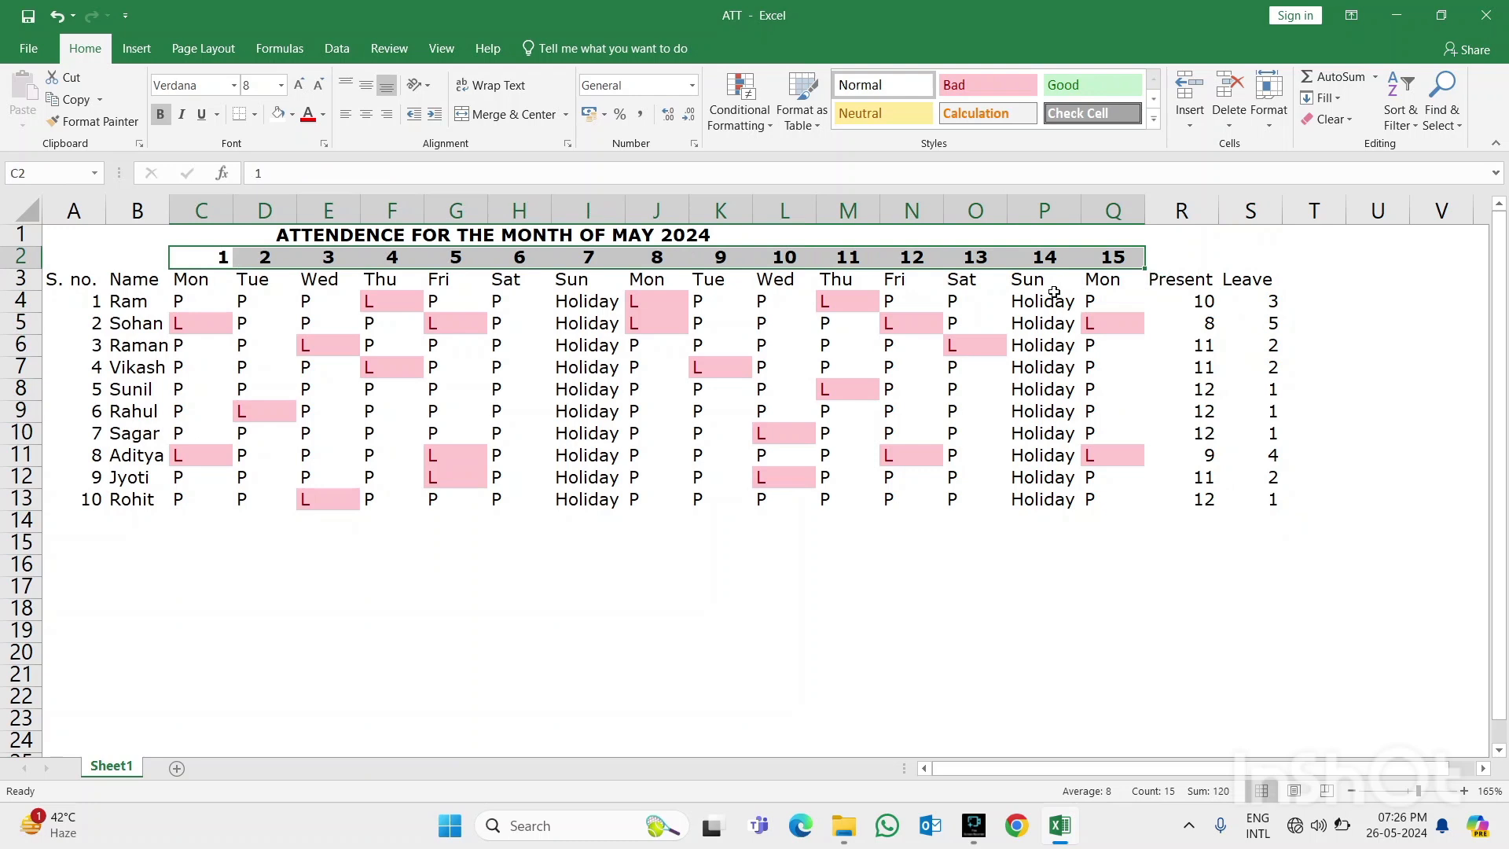
# Make the heading row A3:S3 bold and fill it with the standard yellow color
pyautogui.press('Left')
pyautogui.press('Left')
pyautogui.press('Down')
pyautogui.hotkey('shift', 'Right')
pyautogui.hotkey('shift', 'Right')
pyautogui.hotkey('shift', 'Right')
pyautogui.hotkey('shift', 'Right')
pyautogui.hotkey('shift', 'Right')
pyautogui.hotkey('shift', 'Right')
pyautogui.hotkey('shift', 'Right')
pyautogui.hotkey('shift', 'Right')
pyautogui.hotkey('shift', 'Right')
pyautogui.hotkey('shift', 'Right')
pyautogui.hotkey('shift', 'Right')
pyautogui.hotkey('shift', 'Right')
pyautogui.hotkey('shift', 'Right')
pyautogui.hotkey('shift', 'Right')
pyautogui.hotkey('shift', 'Right')
pyautogui.hotkey('shift', 'Right')
pyautogui.hotkey('shift', 'Right')
pyautogui.hotkey('shift', 'Right')
pyautogui.hotkey('shift', 'Right')
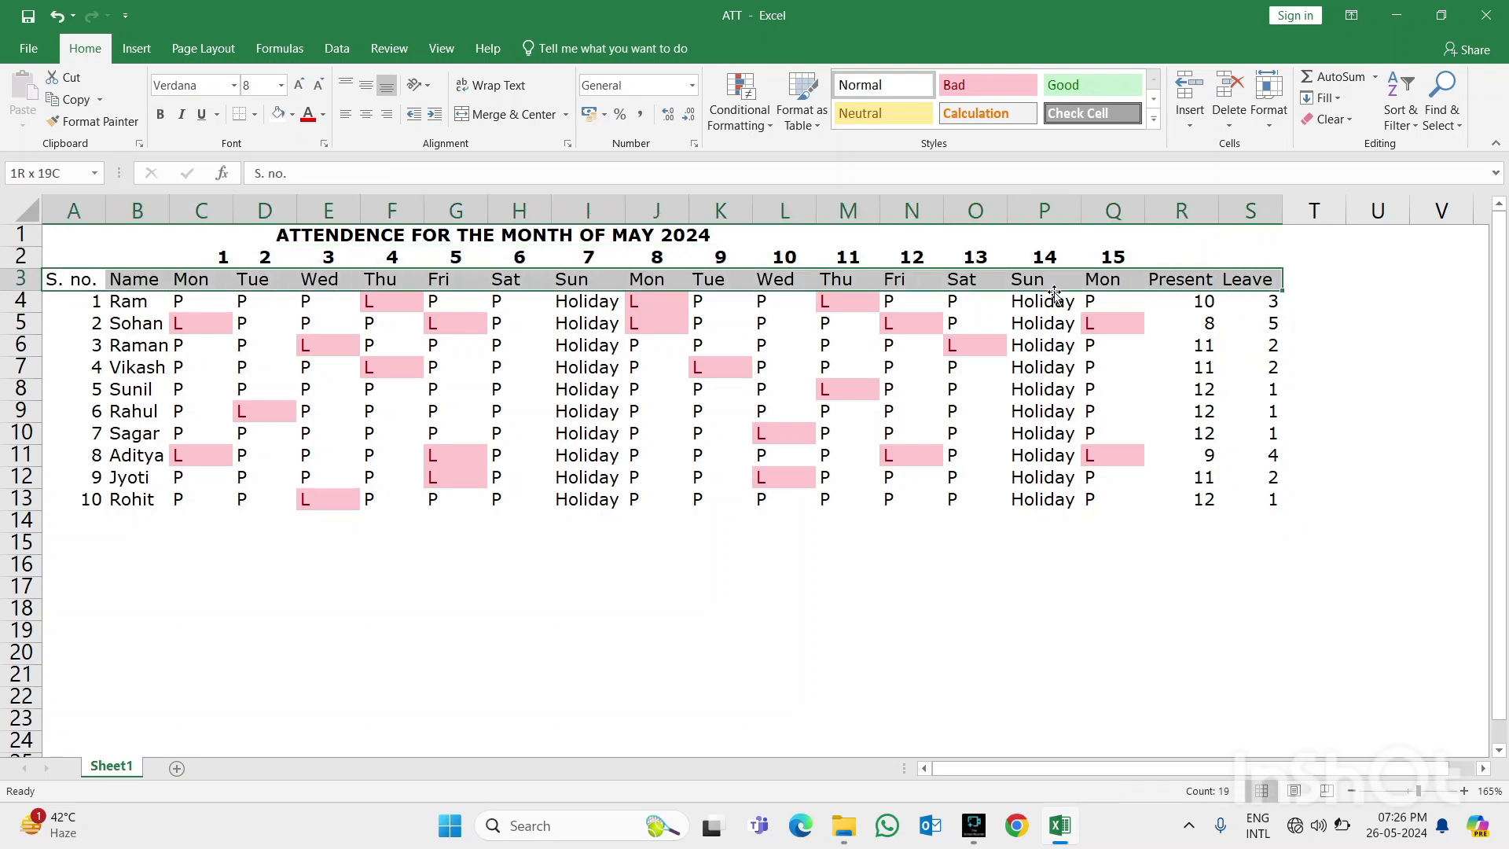
pyautogui.hotkey('shift', 'Left')
pyautogui.hotkey('ctrl', 'b')
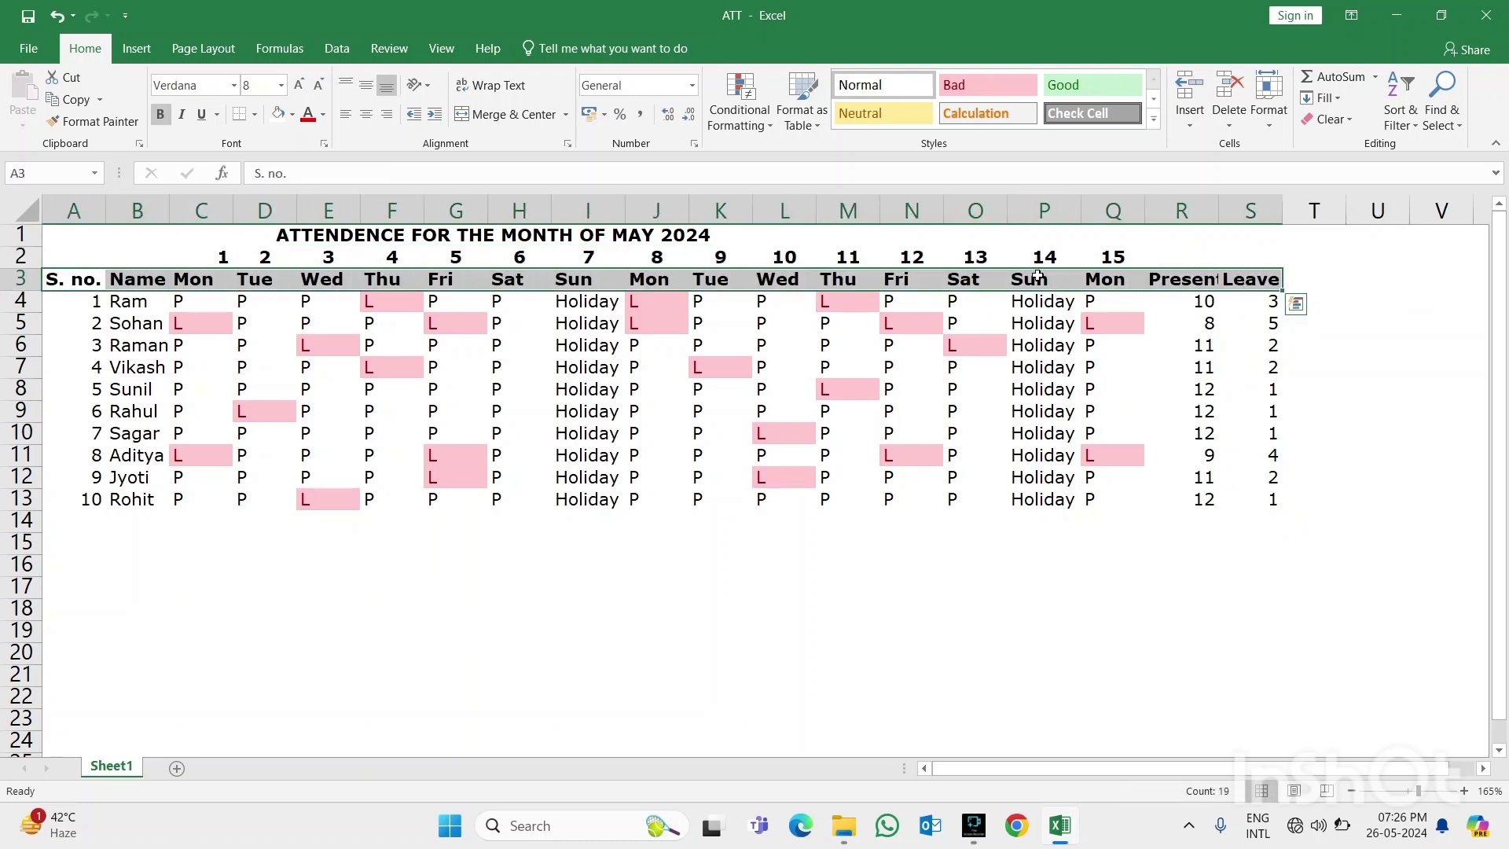
pyautogui.click(291, 114)
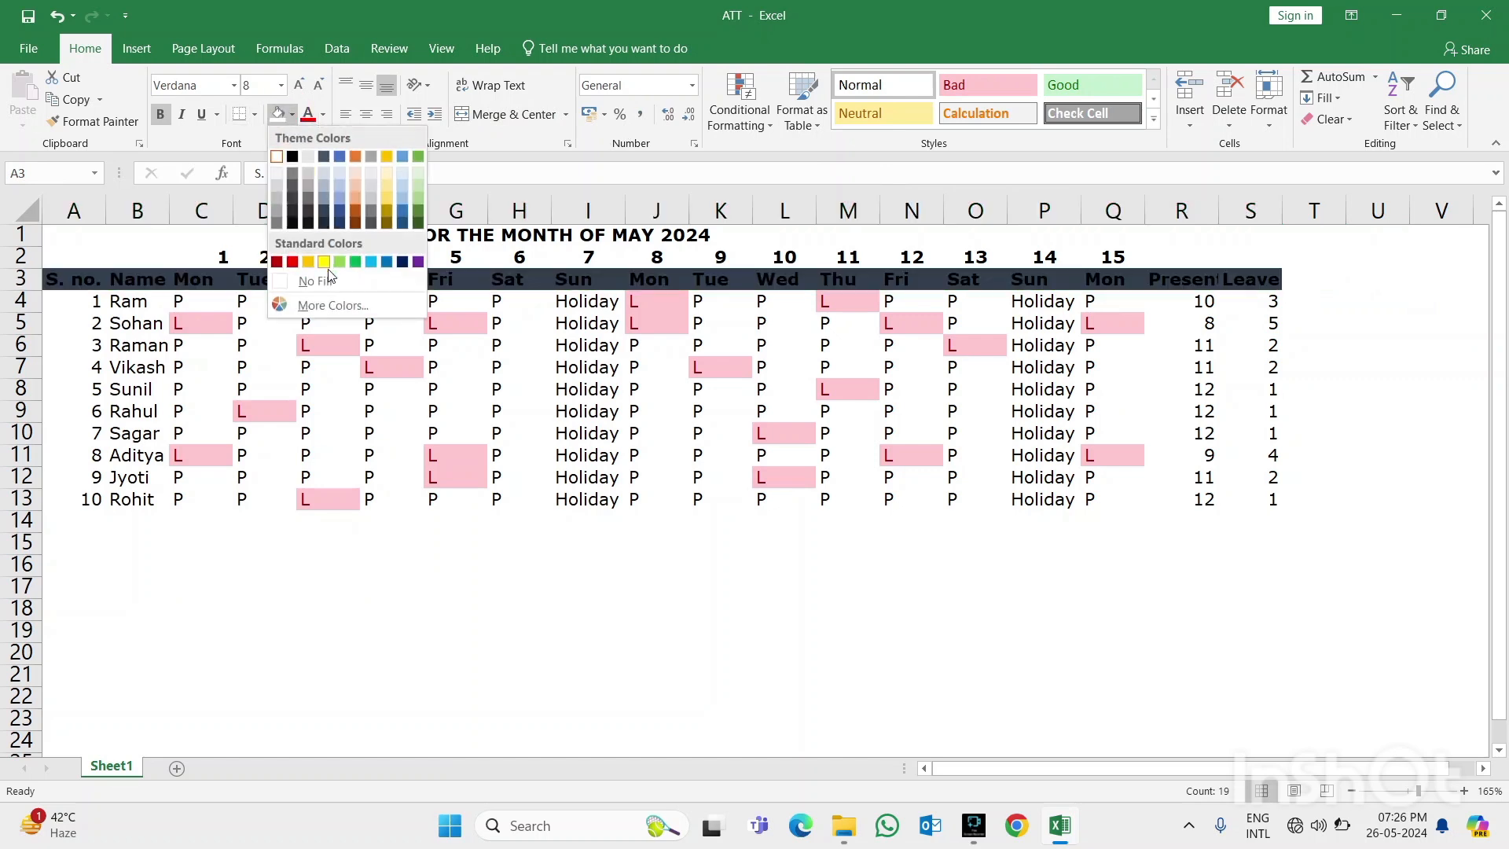
pyautogui.click(324, 262)
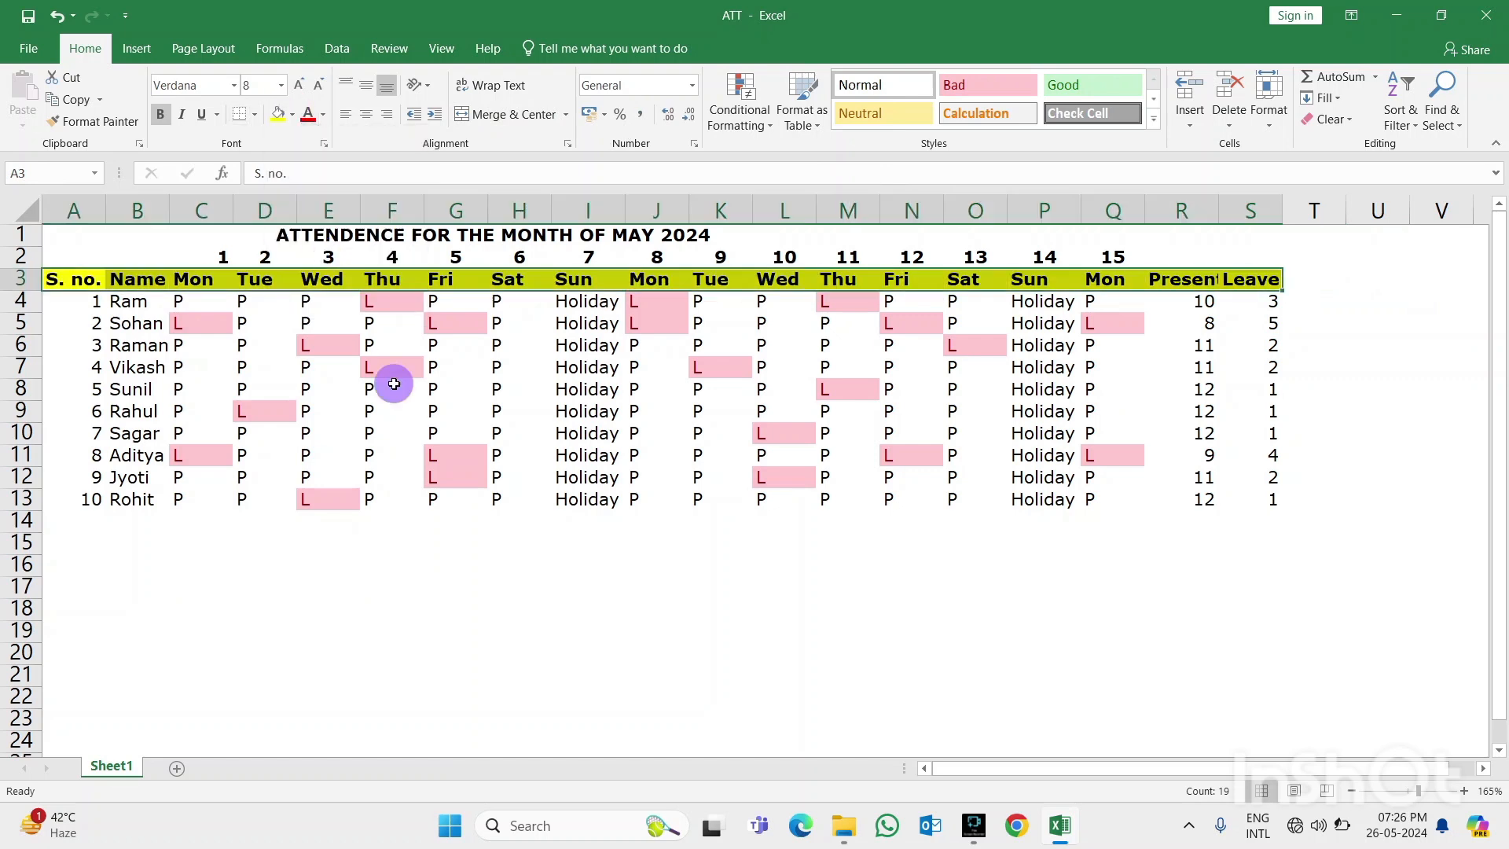
# Merge and center the empty cells A2:B2 above the S. no. and Name headings
pyautogui.click(393, 383)
pyautogui.press('Up')
pyautogui.press('Up')
pyautogui.press('Up')
pyautogui.press('Up')
pyautogui.press('Up')
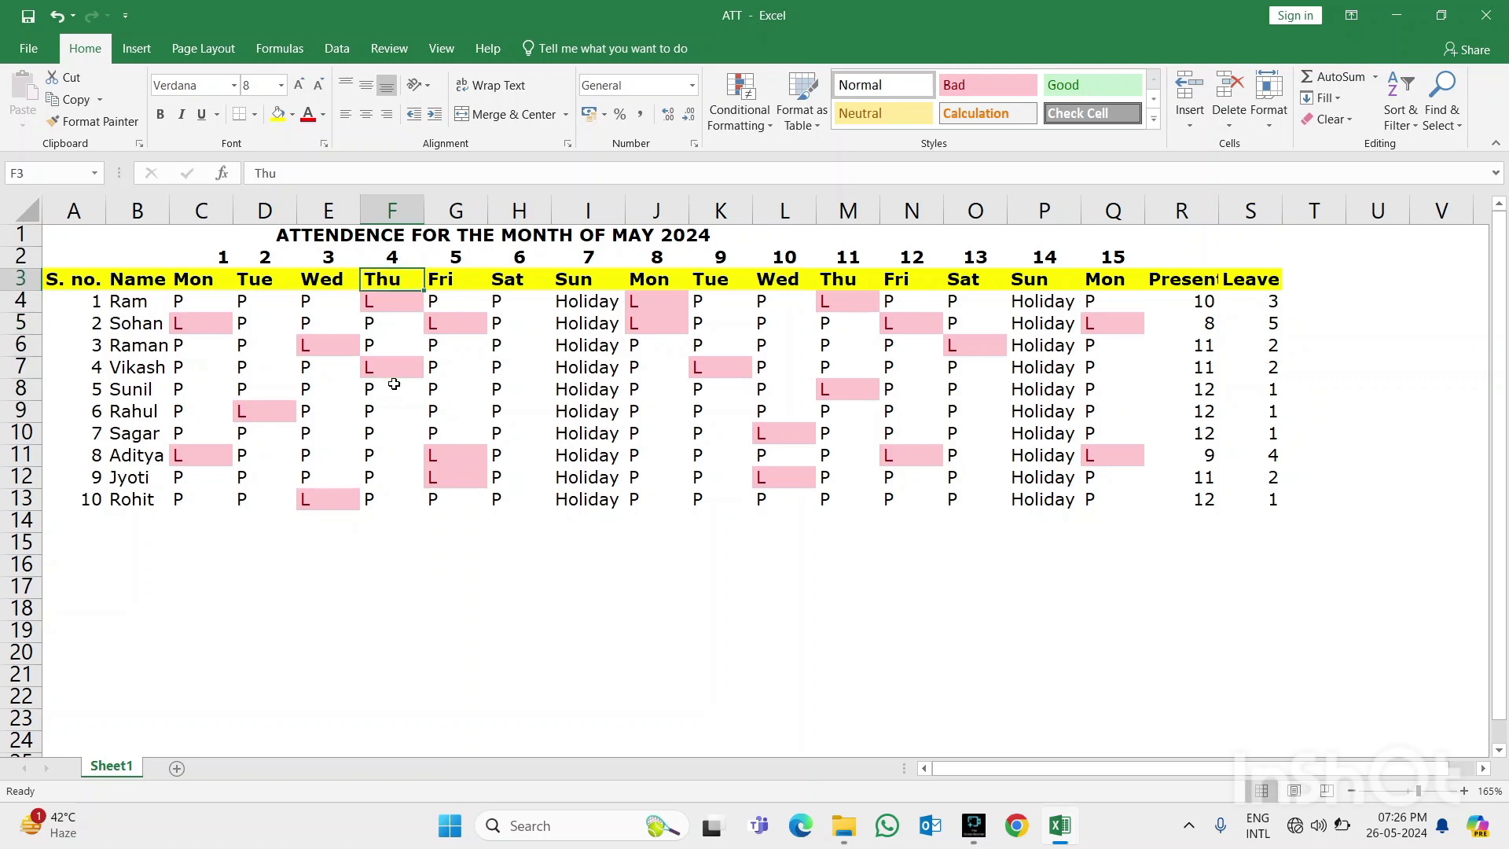
pyautogui.press('Left')
pyautogui.press('Left')
pyautogui.press('Left')
pyautogui.press('Up')
pyautogui.press('Left')
pyautogui.press('Left')
pyautogui.hotkey('shift', 'Right')
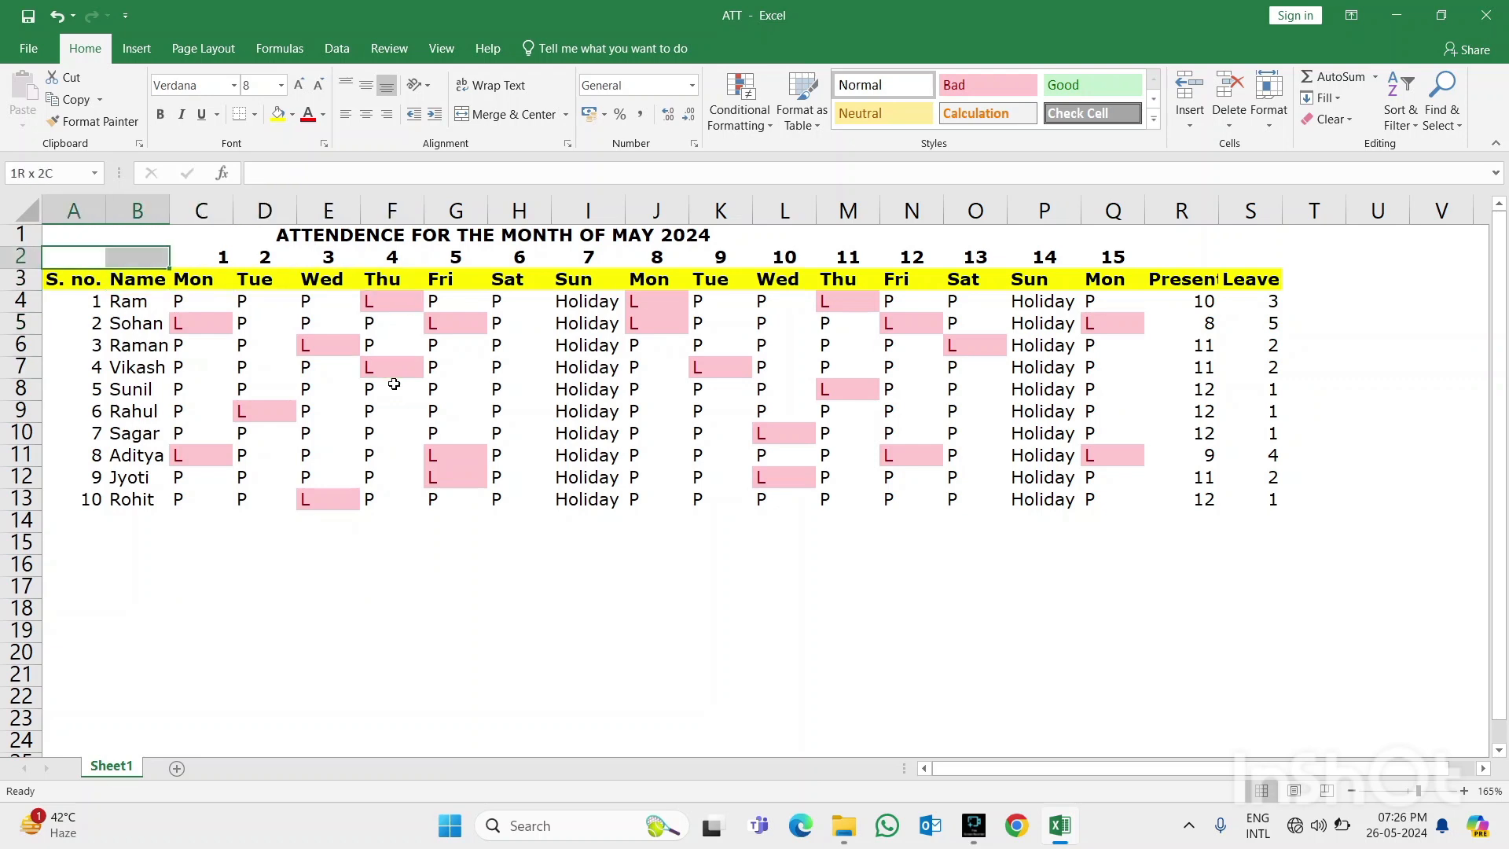
pyautogui.hotkey('shift', 'Right')
pyautogui.hotkey('shift', 'Left')
pyautogui.press('alt')
pyautogui.press('h')
pyautogui.press('m')
pyautogui.press('c')
# Apply All Borders to the whole attendance table, A1:S13
pyautogui.press('Down')
pyautogui.press('Down')
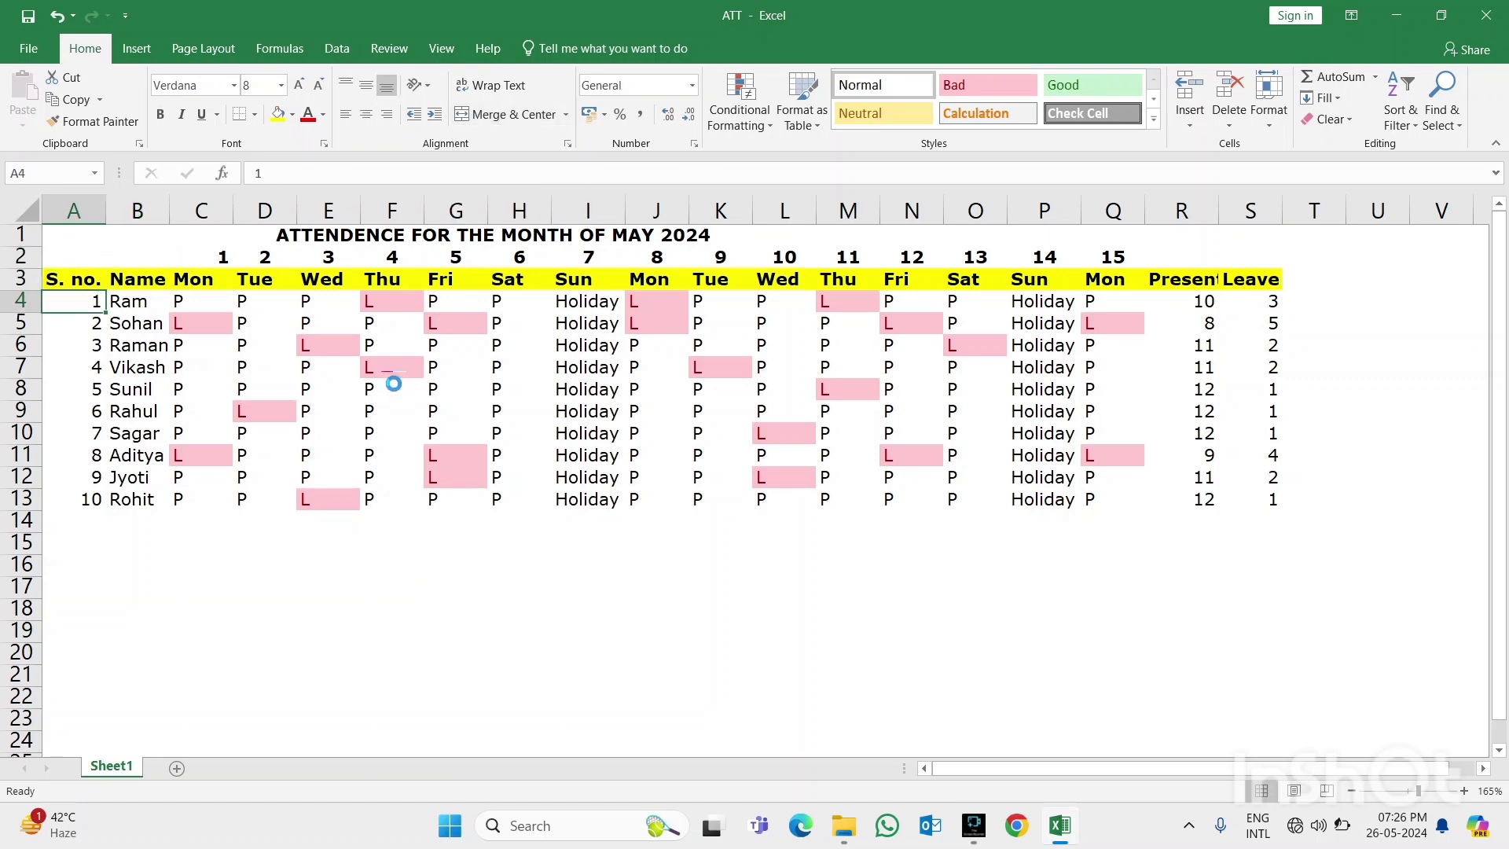
pyautogui.hotkey('ctrl', 'a')
pyautogui.press('alt')
pyautogui.press('h')
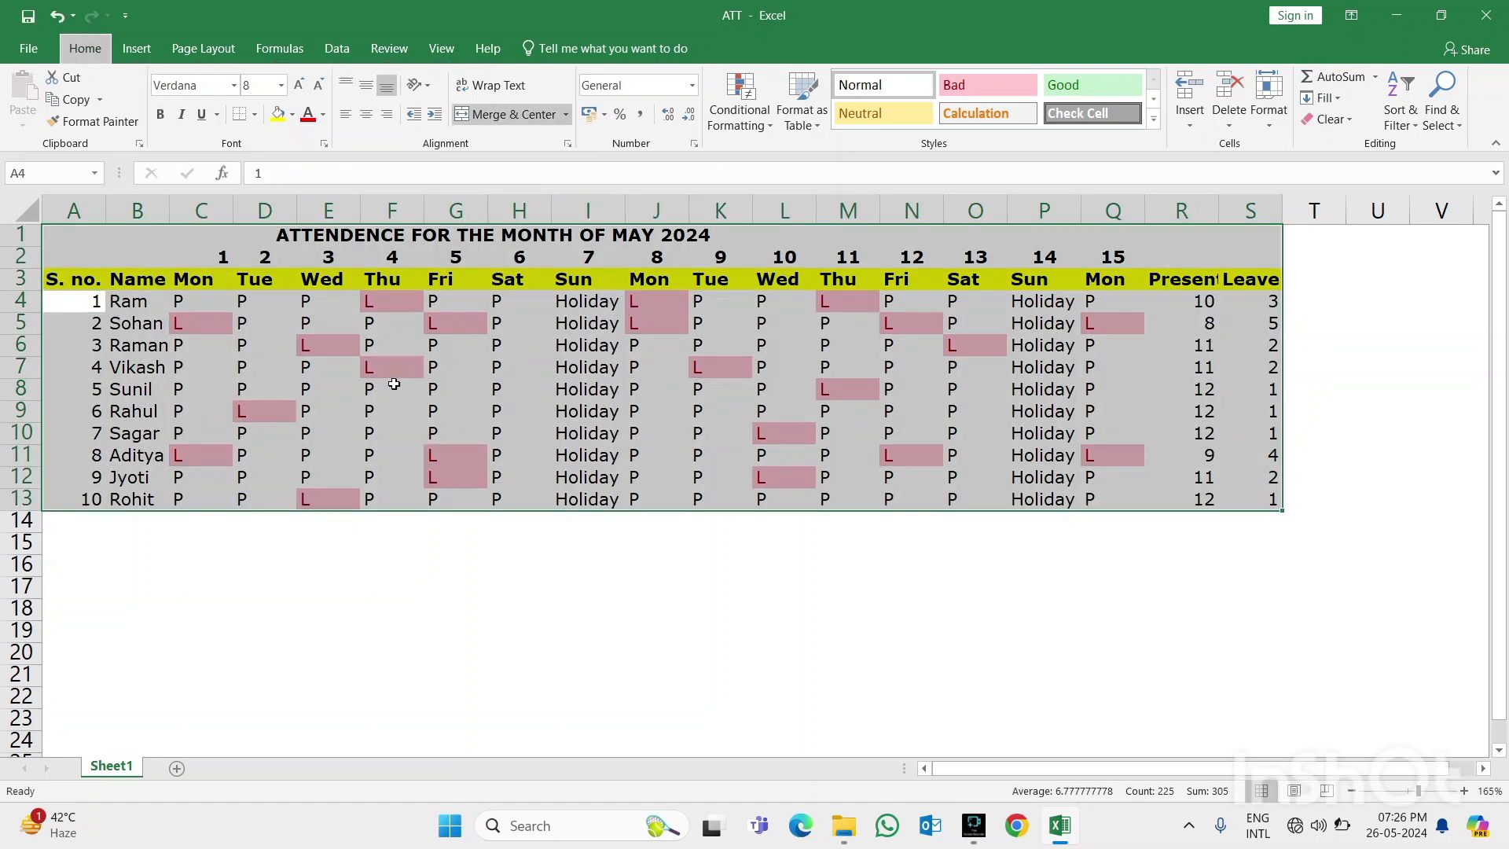
pyautogui.press('b')
pyautogui.press('a')
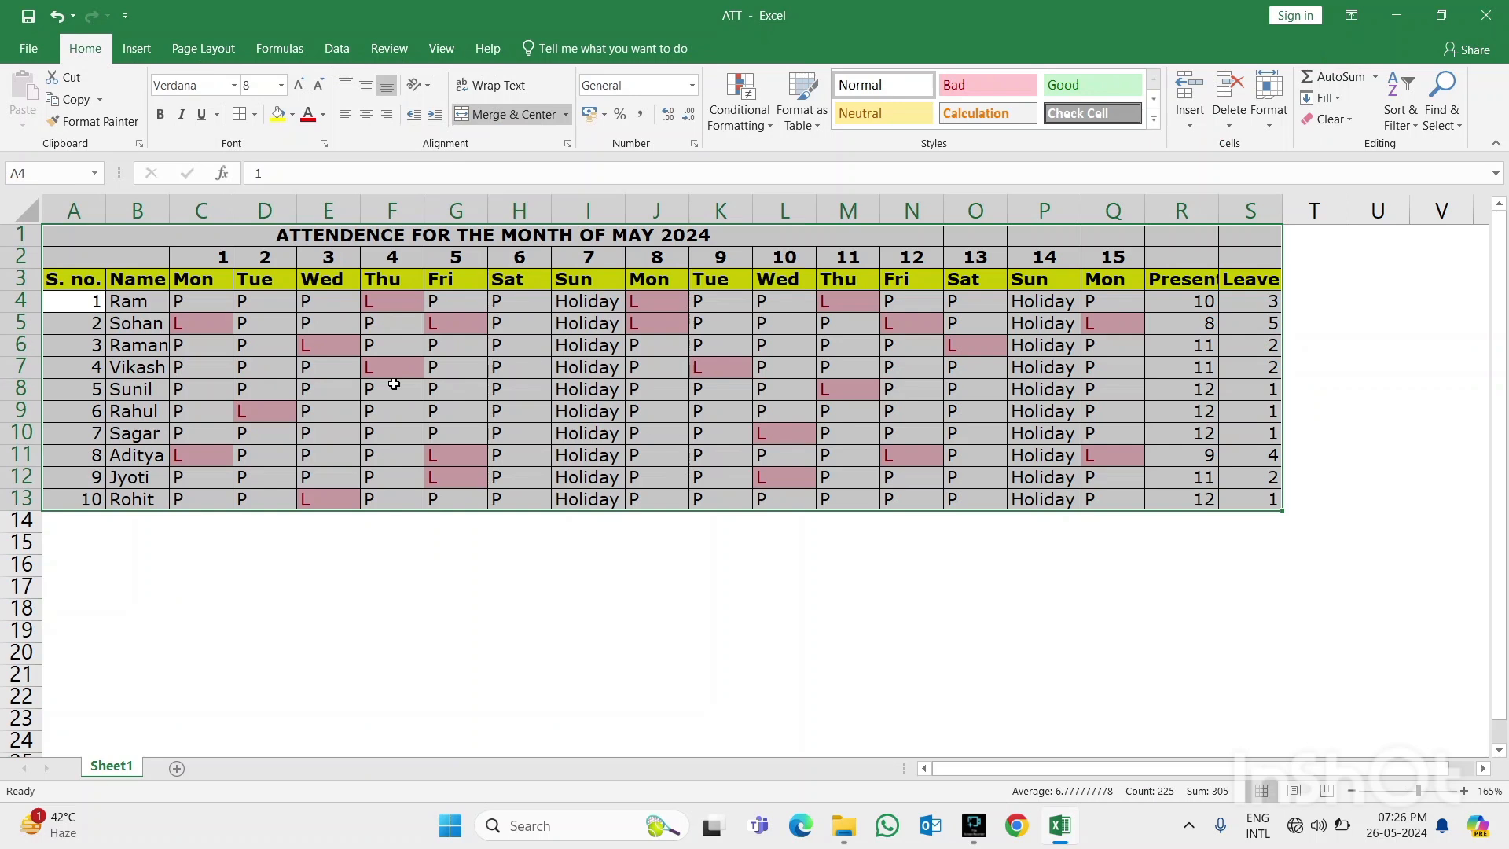
pyautogui.click(256, 116)
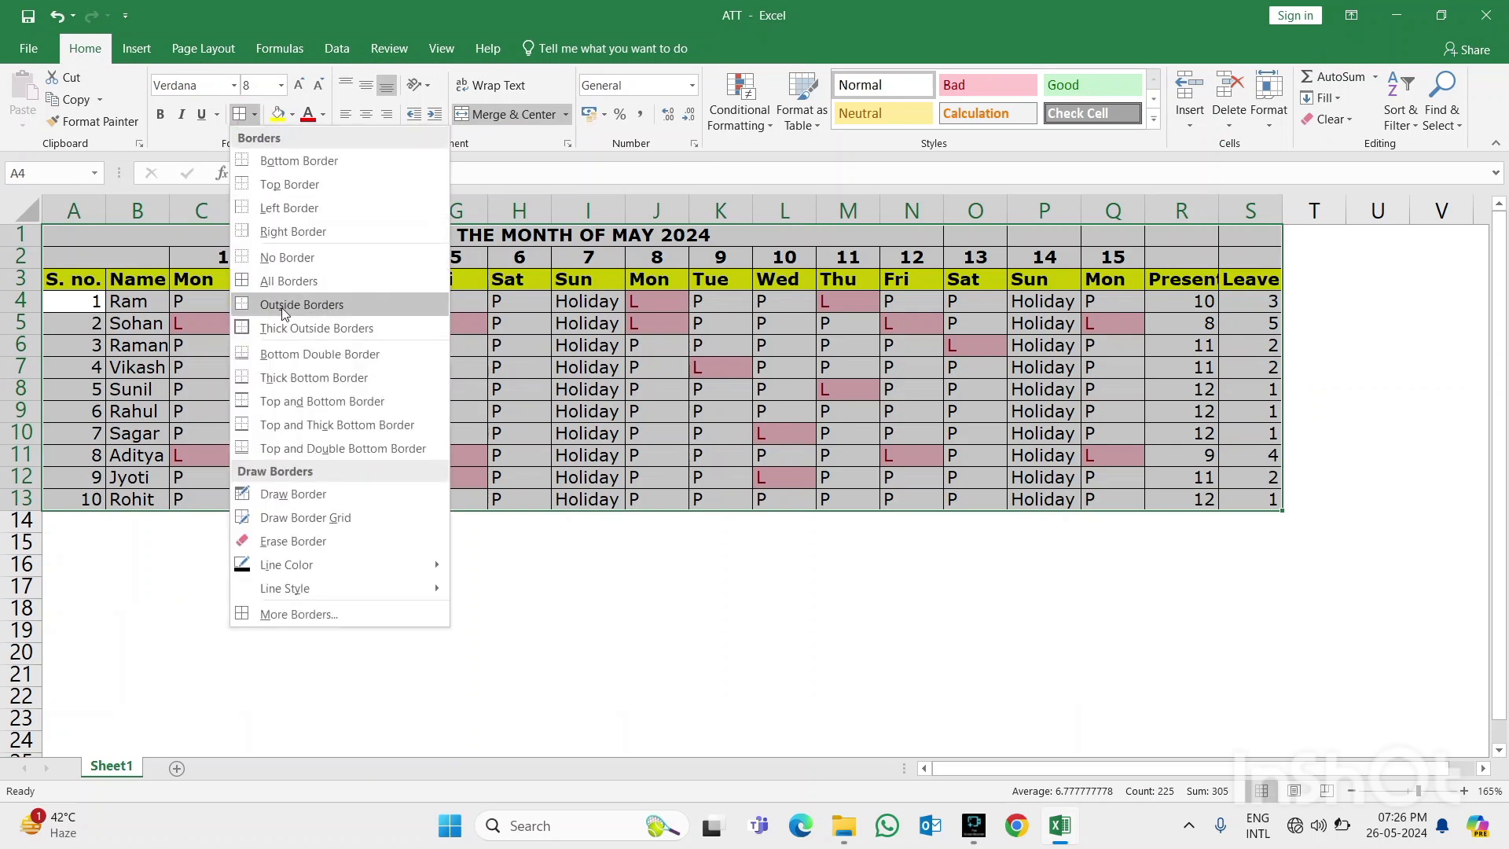
pyautogui.click(311, 283)
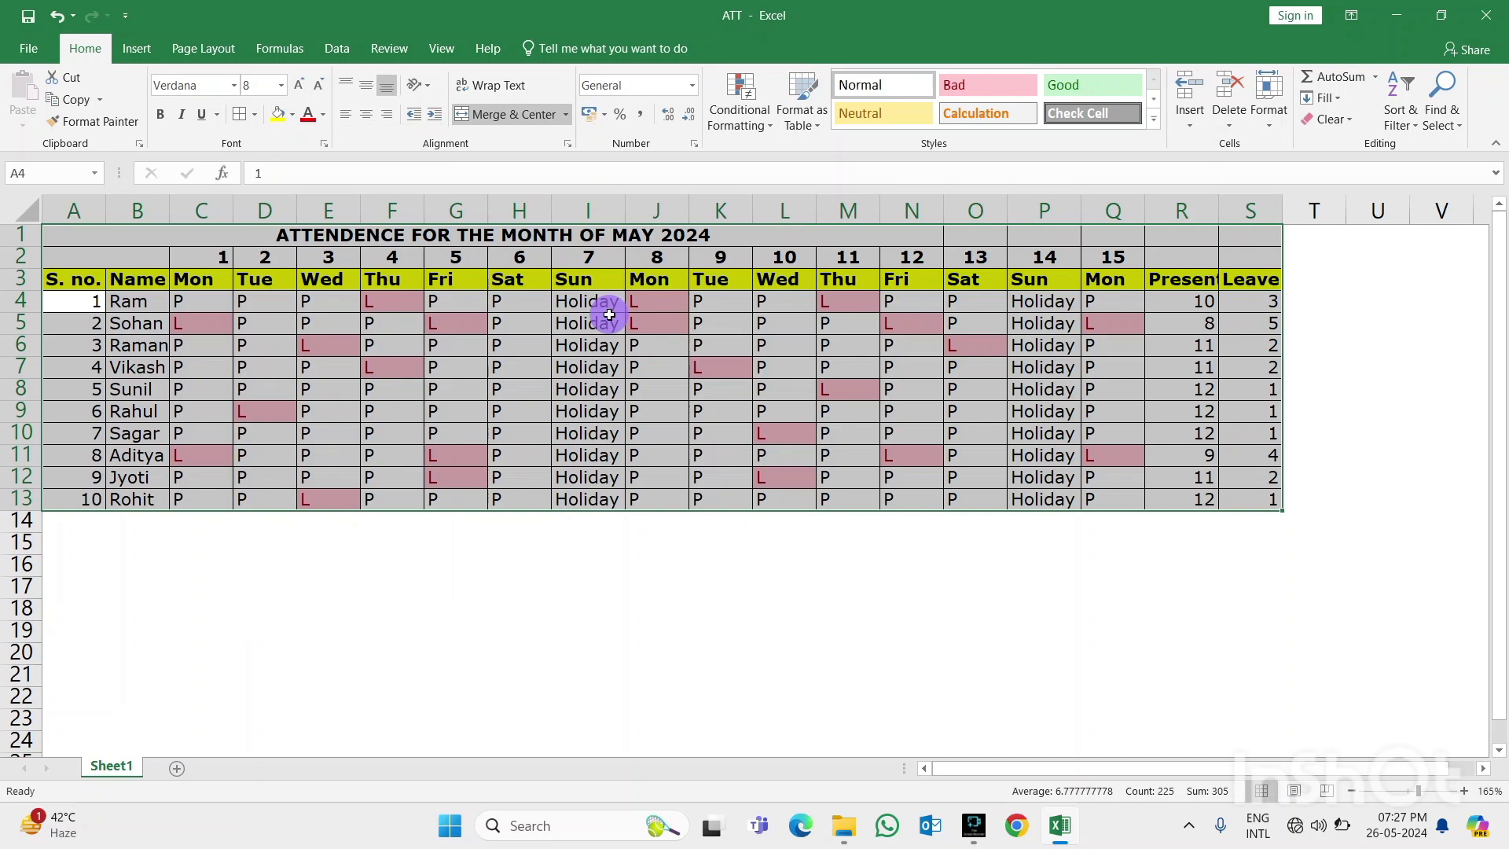
# Apply the Neutral cell style to the Holiday cells I4:I13 under day 7
pyautogui.press('Down')
pyautogui.press('Down')
pyautogui.press('Down')
pyautogui.press('Right')
pyautogui.press('Right')
pyautogui.press('Right')
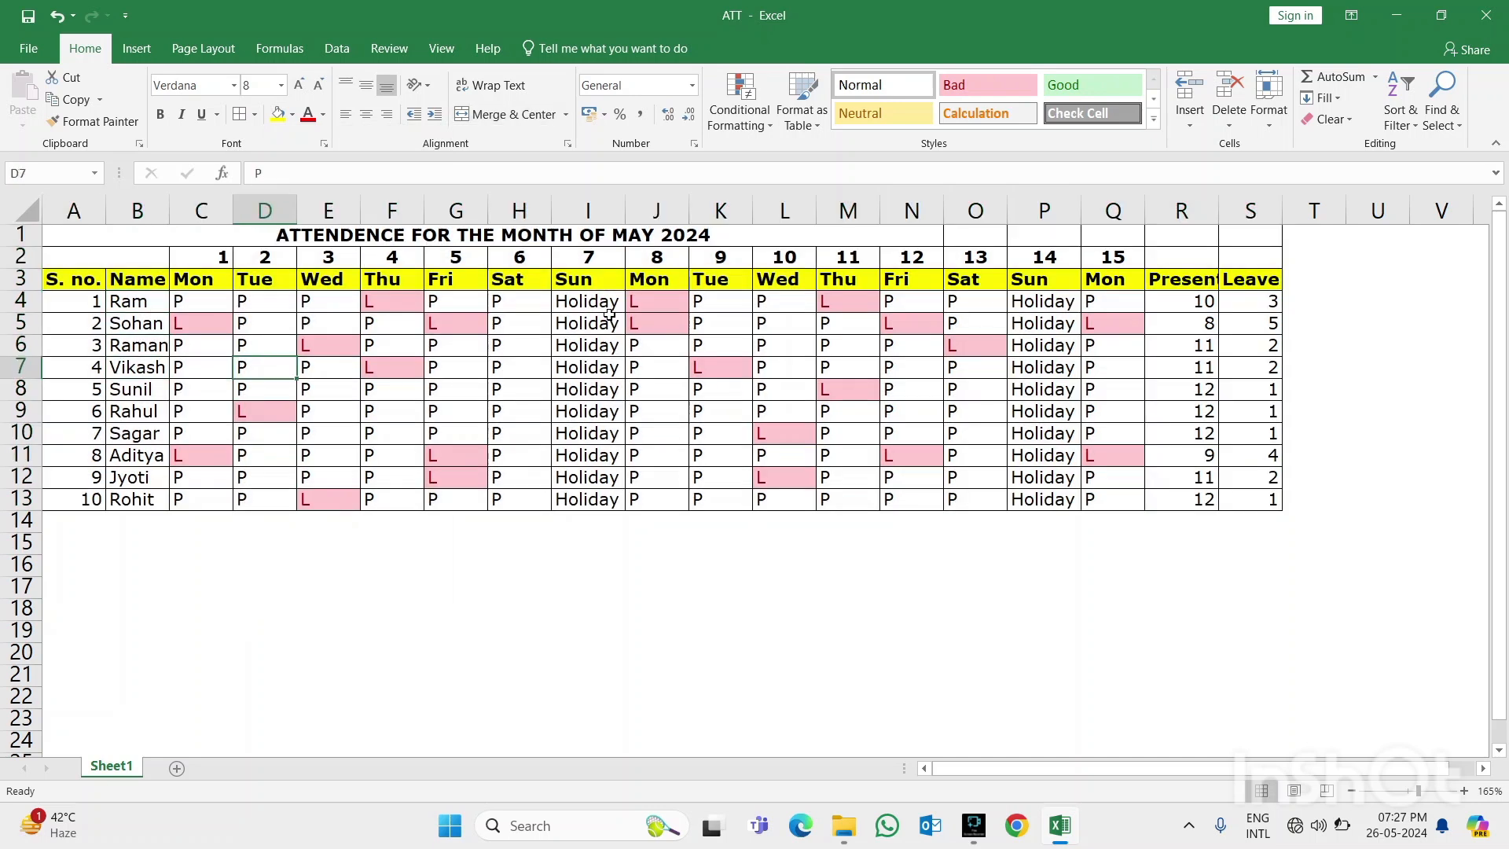
pyautogui.press('Right')
pyautogui.press('Right')
pyautogui.press('Right')
pyautogui.press('Right')
pyautogui.press('Right')
pyautogui.press('Right')
pyautogui.press('Left')
pyautogui.press('Up')
pyautogui.press('Up')
pyautogui.press('Up')
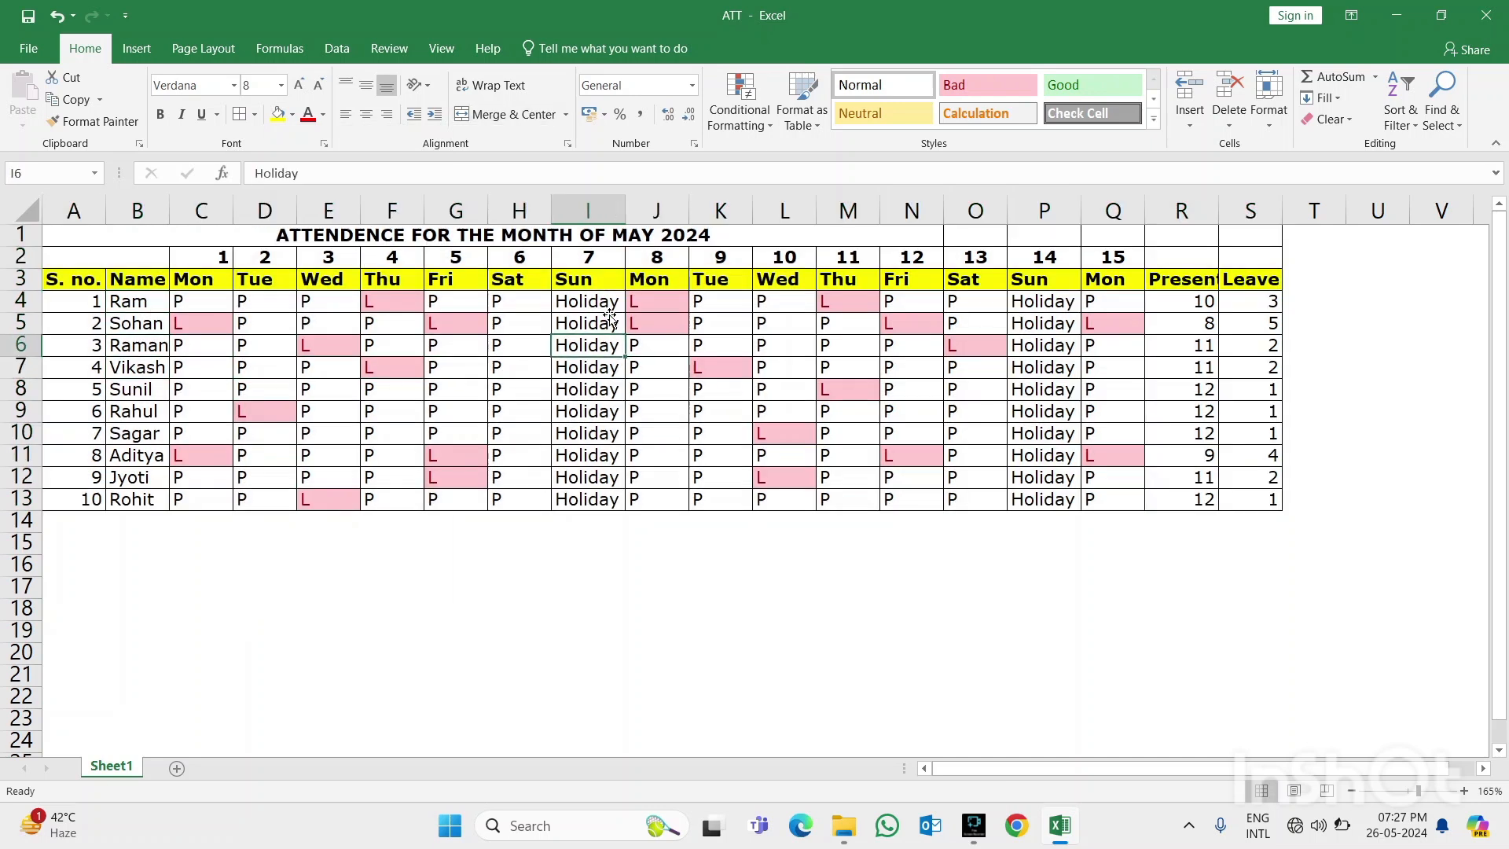
pyautogui.hotkey('shift', 'Down')
pyautogui.hotkey('shift', 'Down')
pyautogui.hotkey('shift', 'Down')
pyautogui.hotkey('shift', 'Down')
pyautogui.hotkey('shift', 'Down')
pyautogui.hotkey('shift', 'Down')
pyautogui.hotkey('shift', 'Down')
pyautogui.hotkey('shift', 'Down')
pyautogui.hotkey('shift', 'Down')
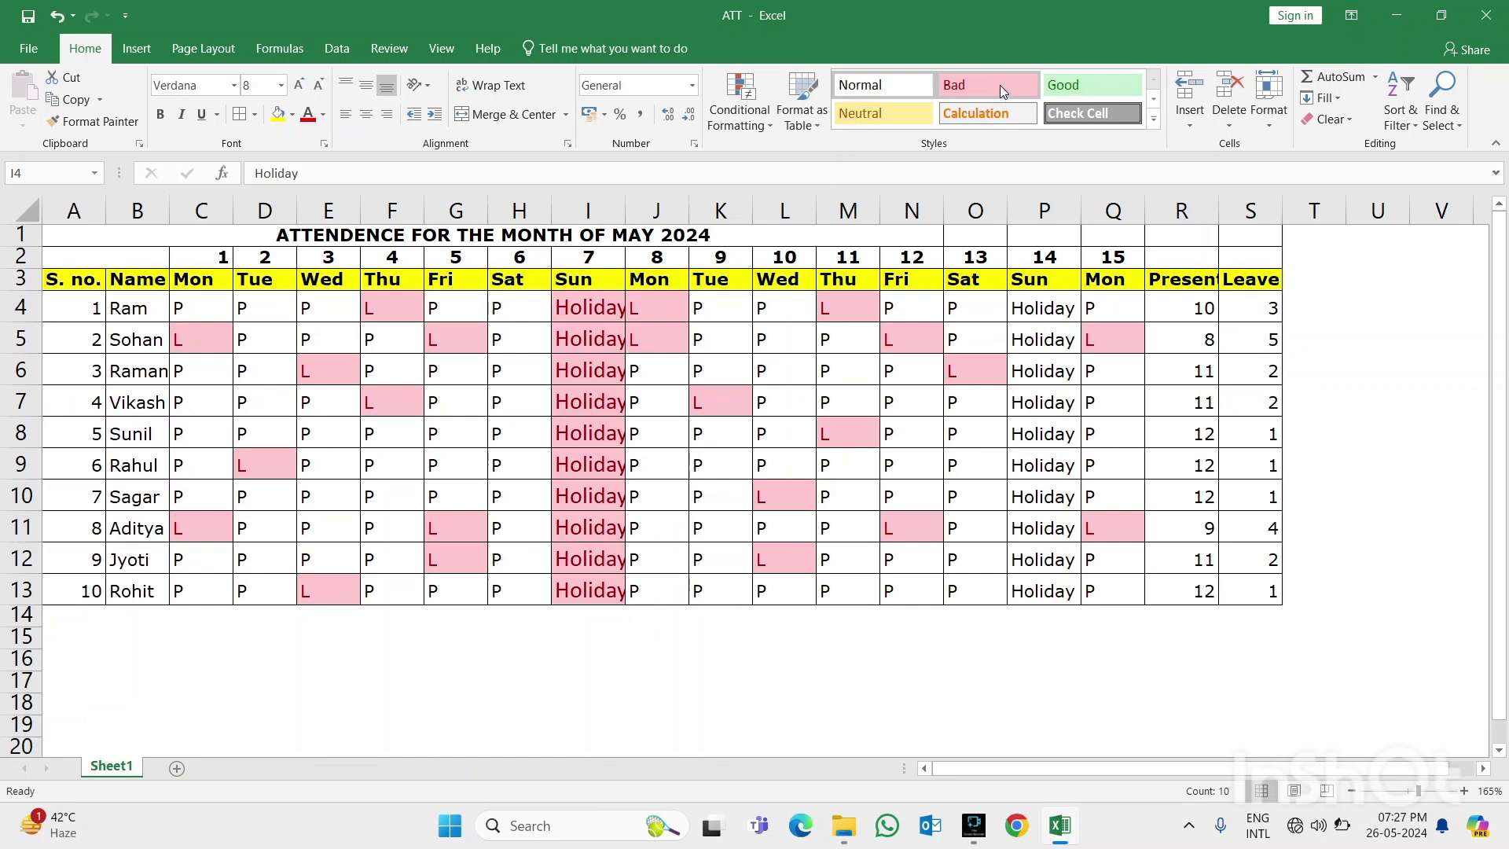
pyautogui.click(903, 113)
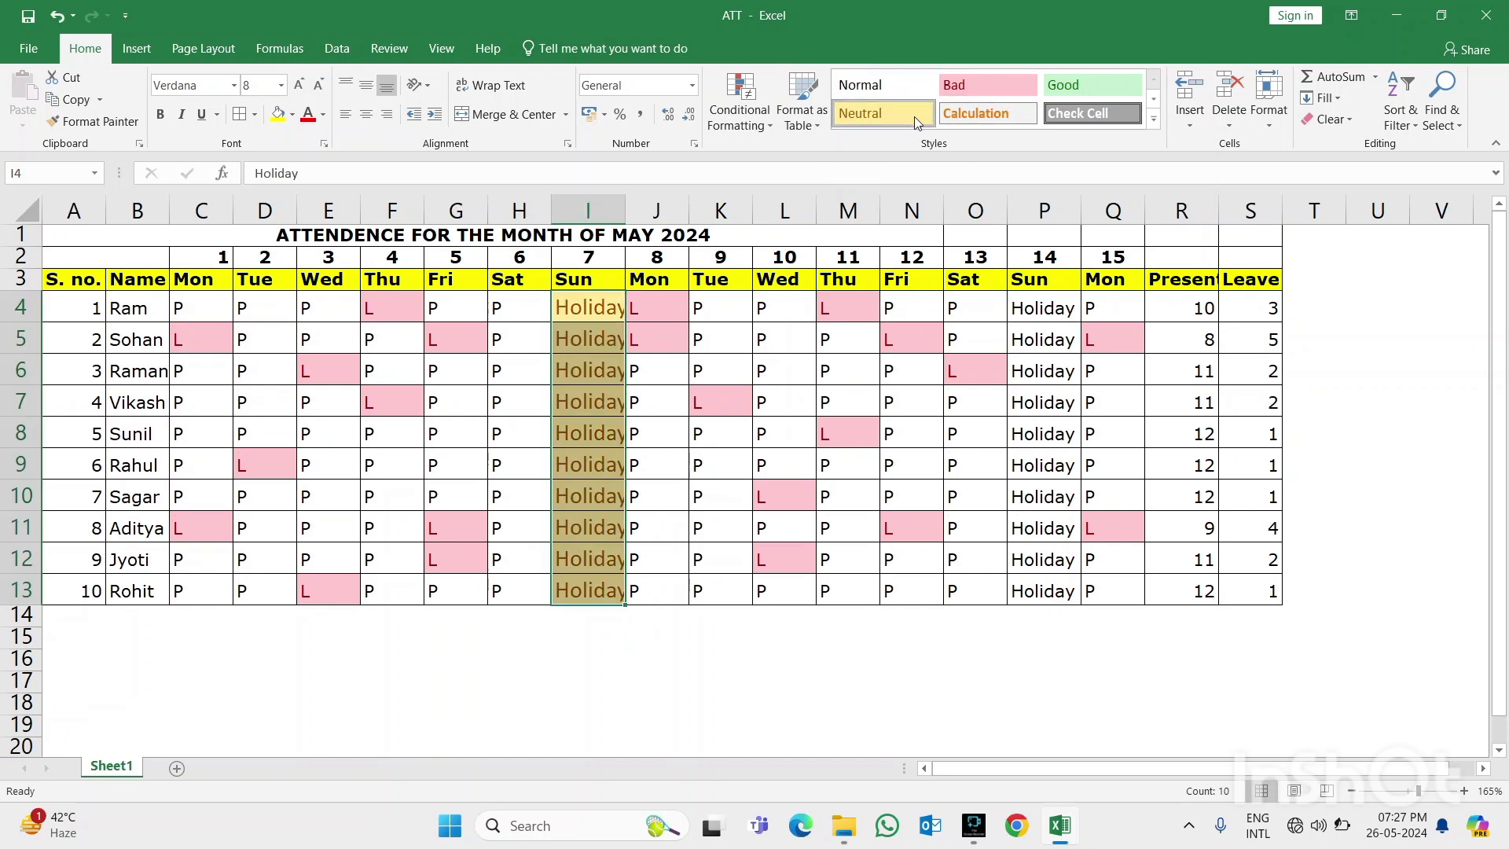
# Apply the Neutral cell style to the Holiday cells P4:P13 under day 14
pyautogui.click(1045, 296)
pyautogui.hotkey('ctrl', 'v')
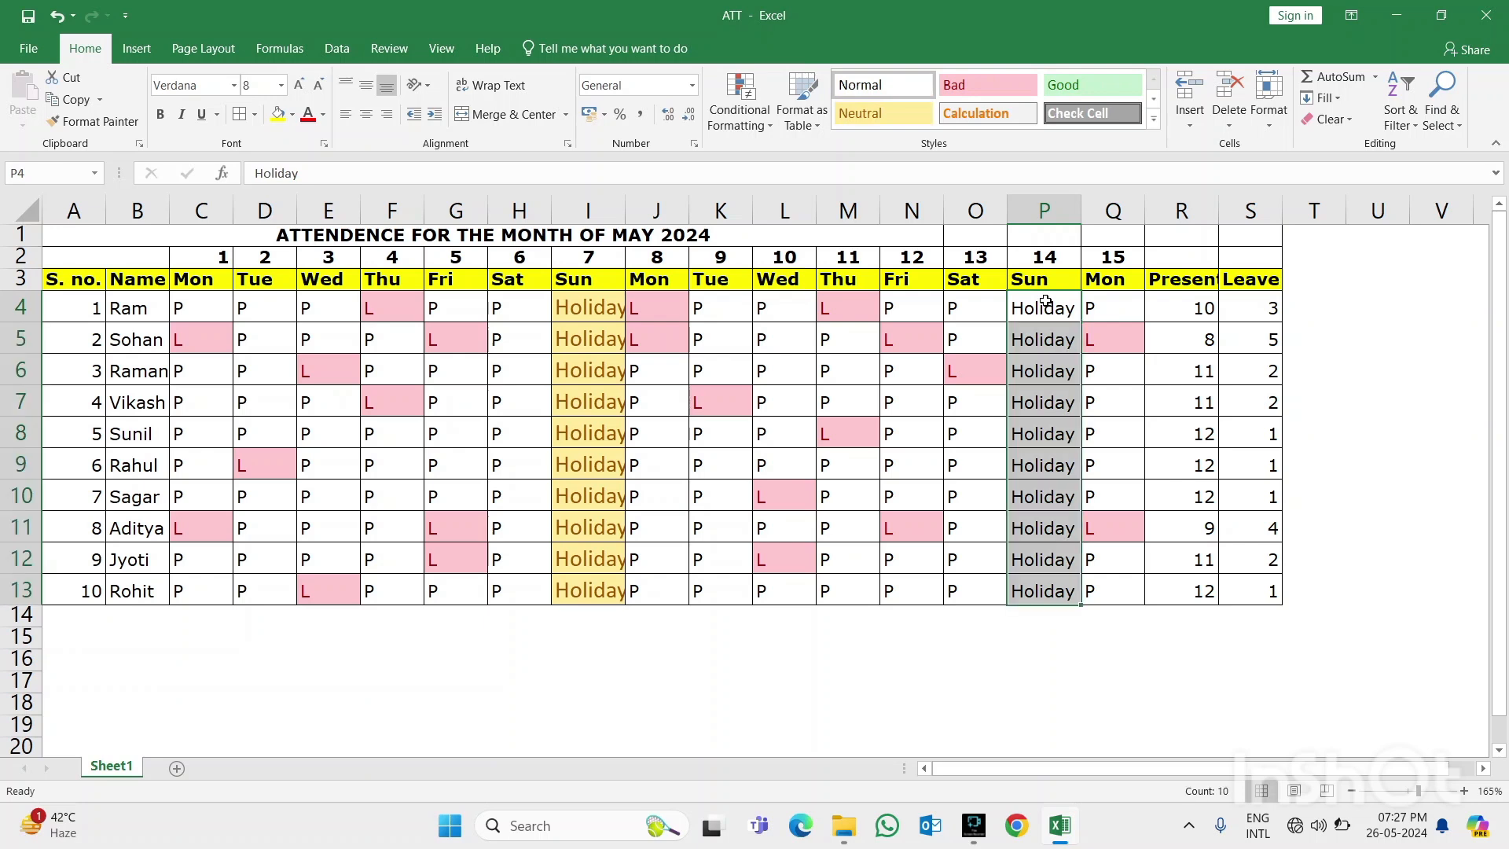
pyautogui.click(872, 114)
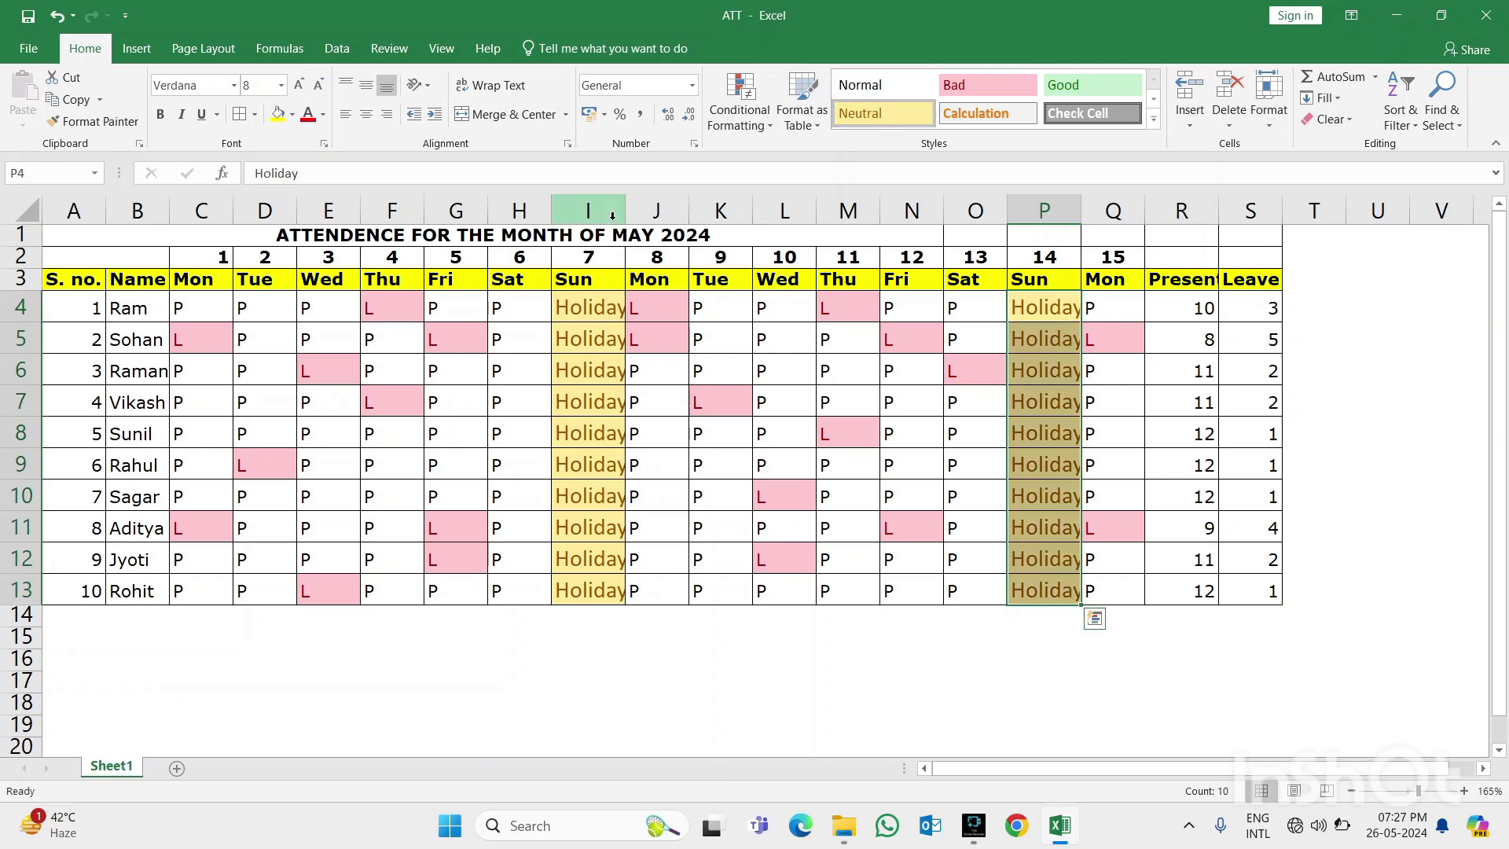
# Widen columns I and P slightly so the Holiday text fits inside the cells
pyautogui.moveTo(621, 214); pyautogui.dragTo(633, 215)
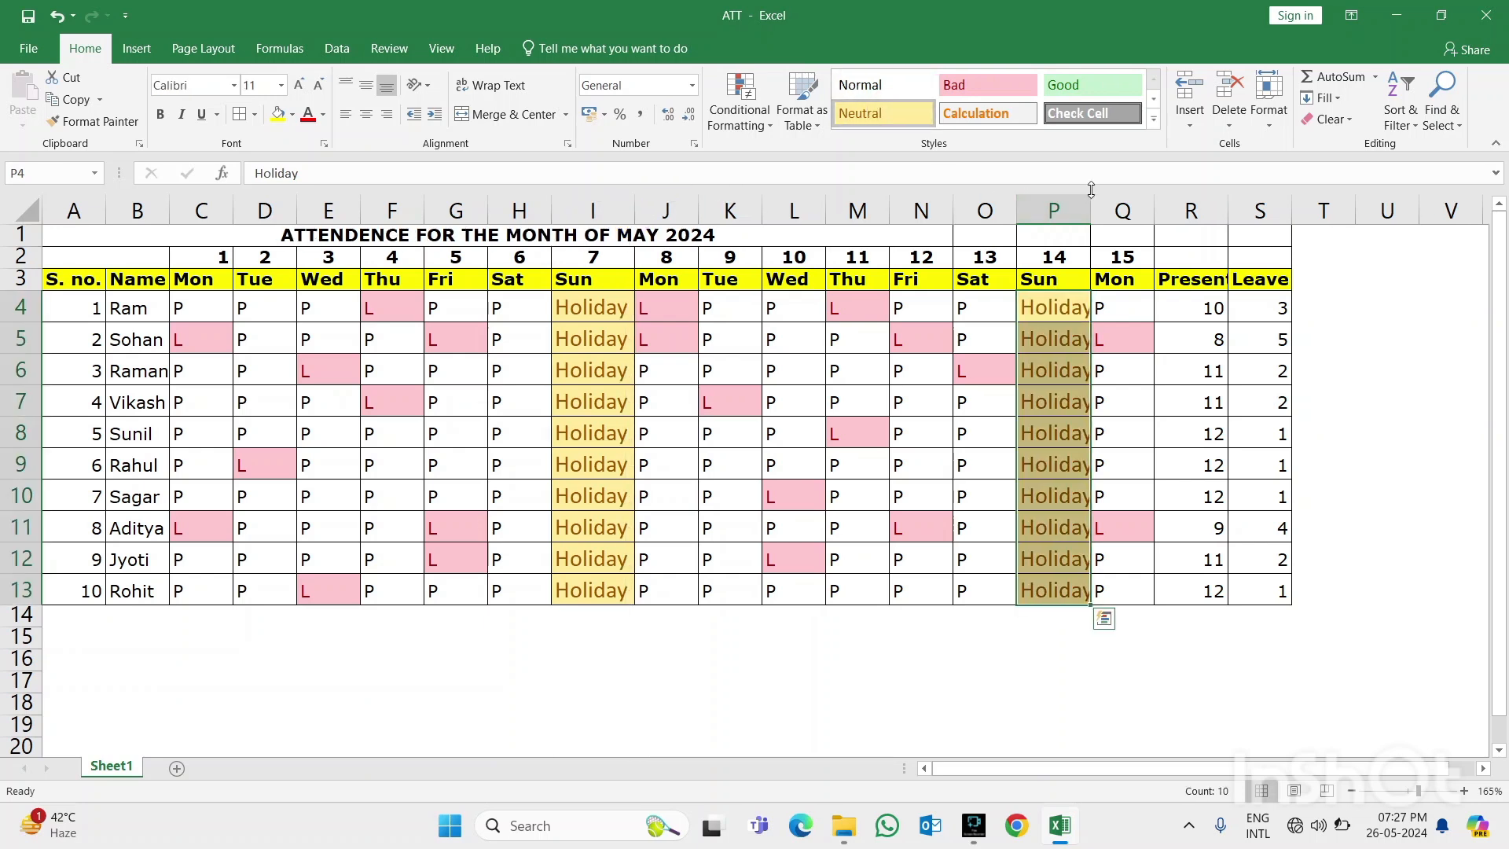
pyautogui.moveTo(1088, 200); pyautogui.dragTo(1099, 200)
pyautogui.click(570, 365)
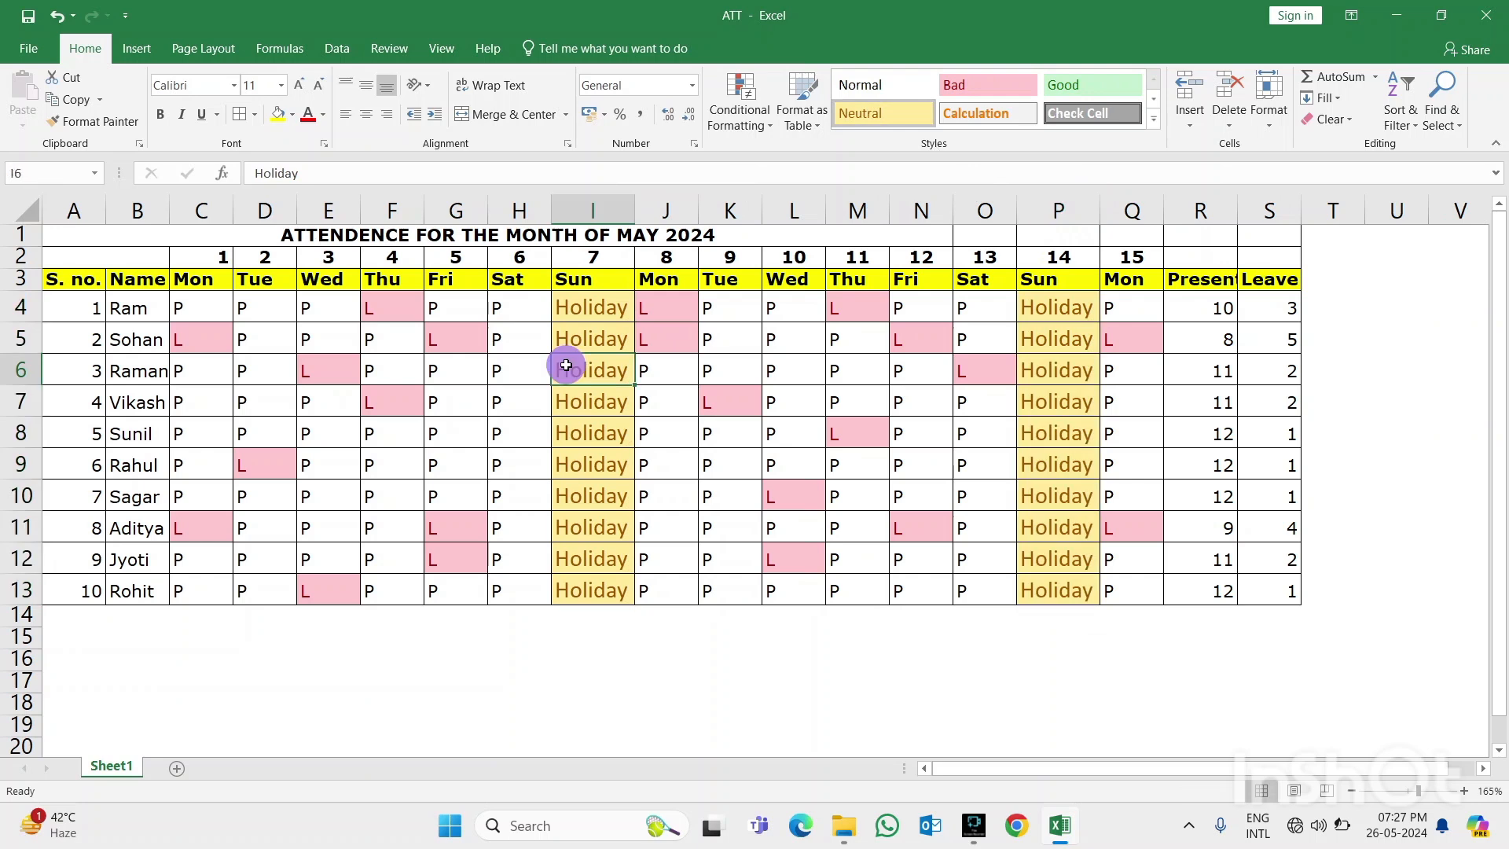
# Reduce the font size of the Holiday cells I4:I13 to 9
pyautogui.moveTo(591, 307); pyautogui.dragTo(597, 598)
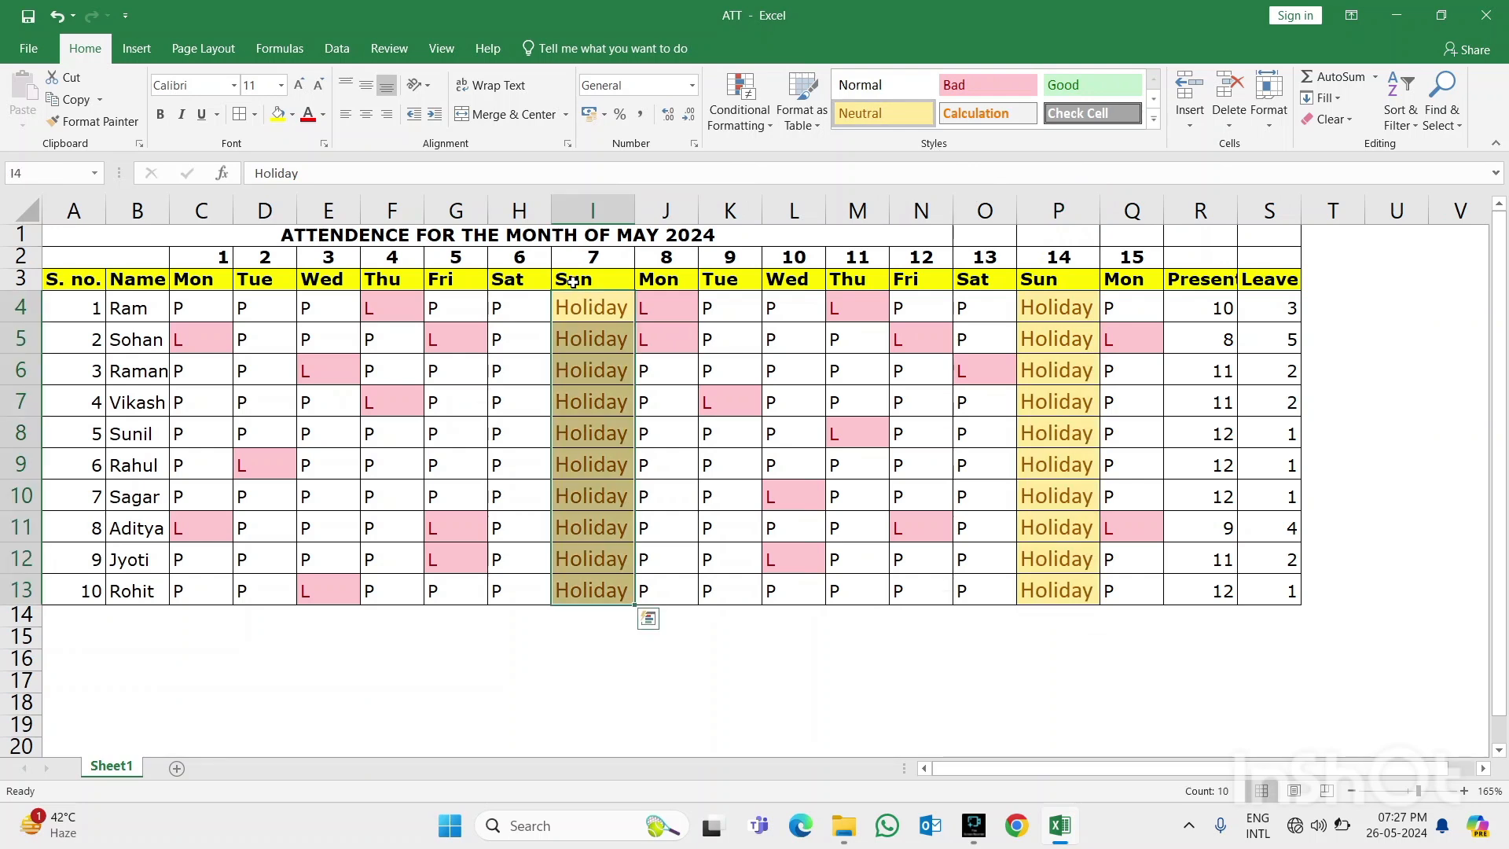
pyautogui.click(320, 85)
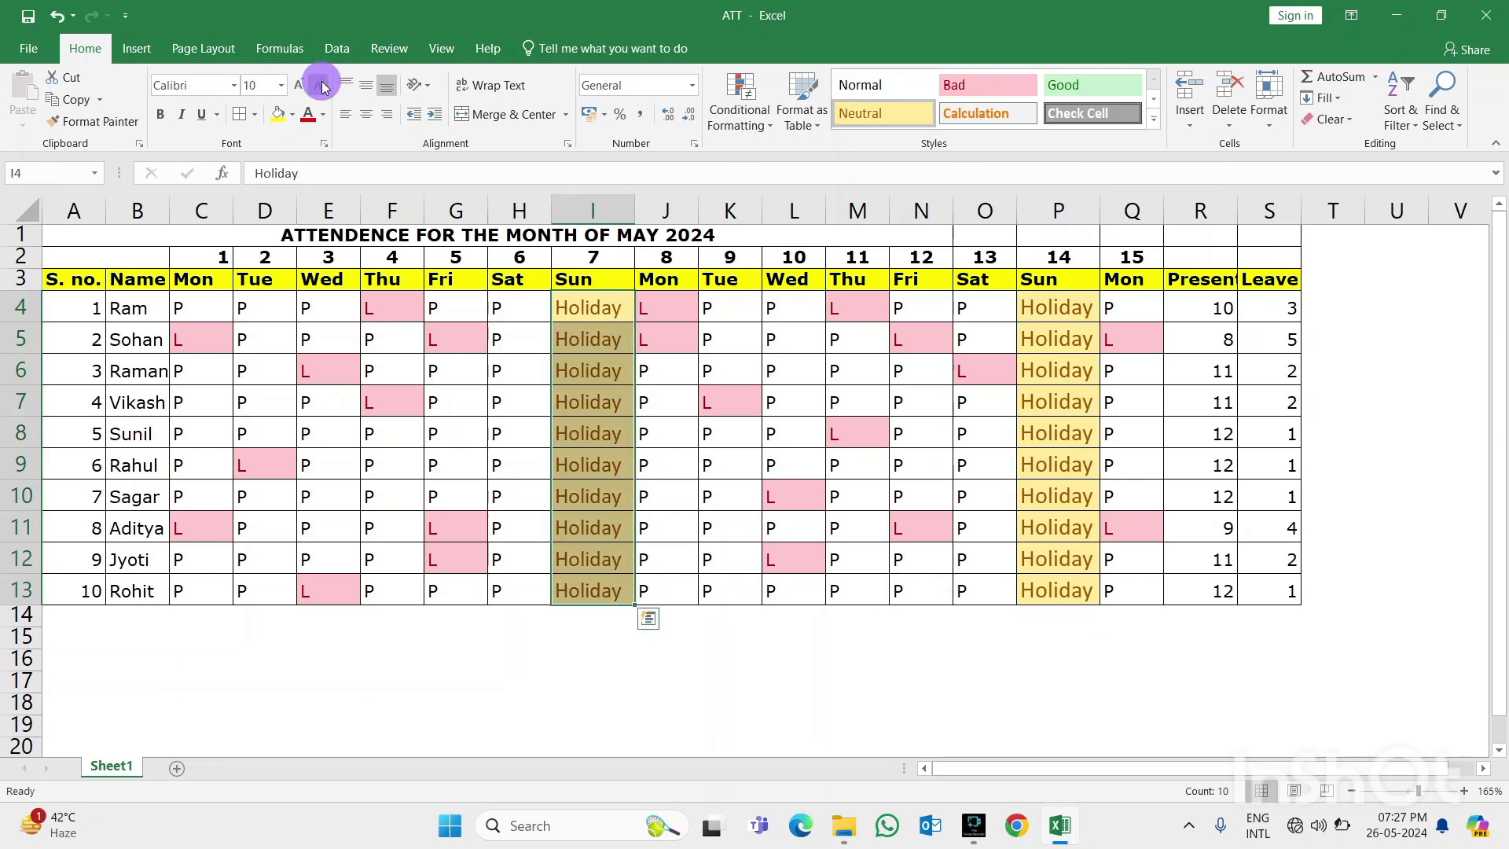
pyautogui.click(320, 85)
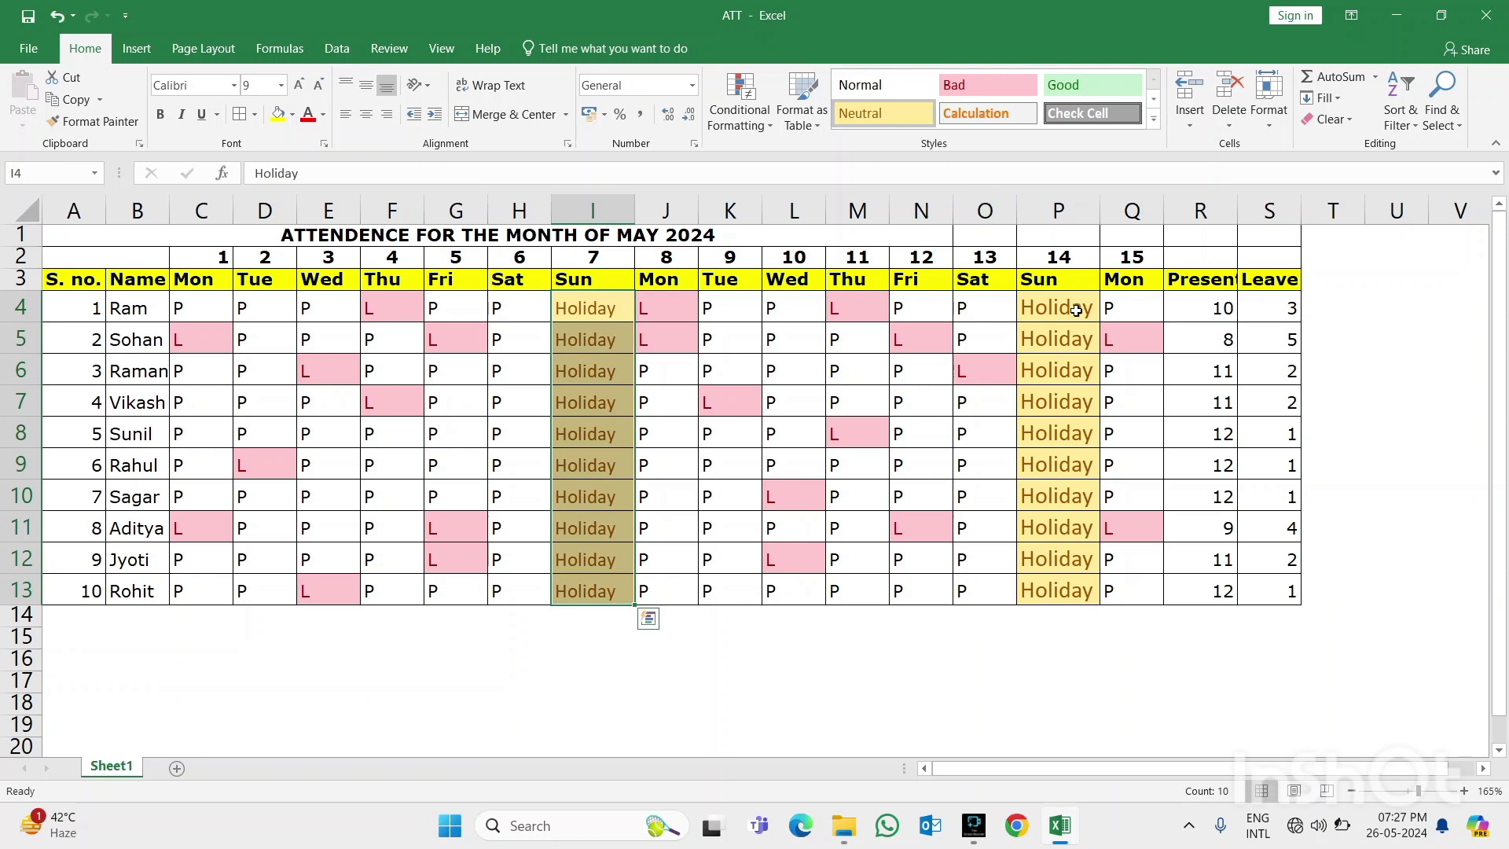
# Reduce the font size of the Holiday cells P4:P13 under day 14 to 9
pyautogui.click(1057, 326)
pyautogui.click(1053, 311)
pyautogui.hotkey('ctrl', 'shift', 'Down')
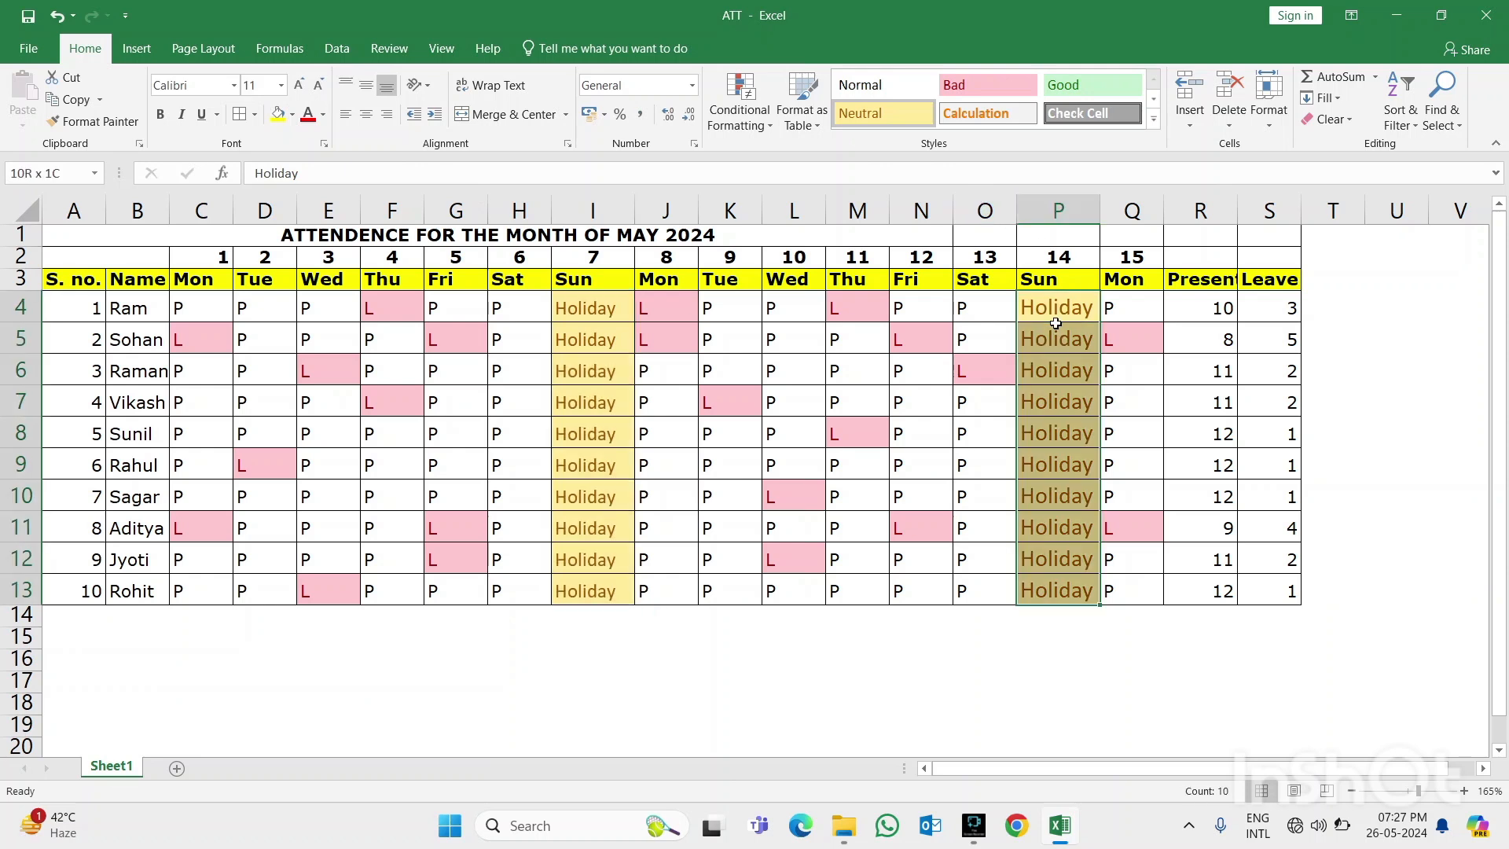
pyautogui.click(320, 85)
pyautogui.click(319, 85)
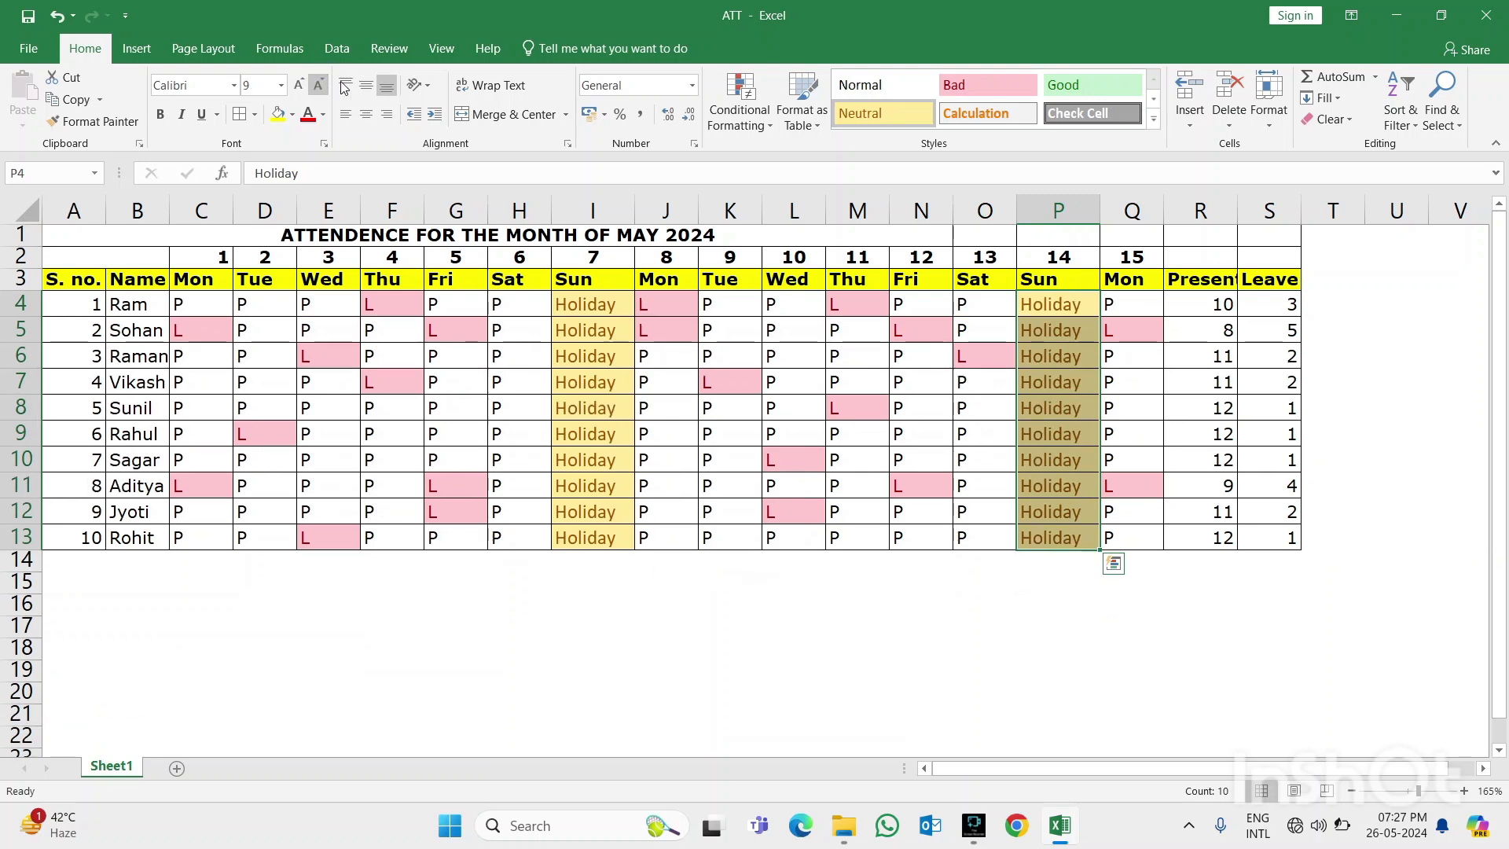
pyautogui.click(1169, 401)
pyautogui.press('Up')
pyautogui.press('Right')
pyautogui.press('Up')
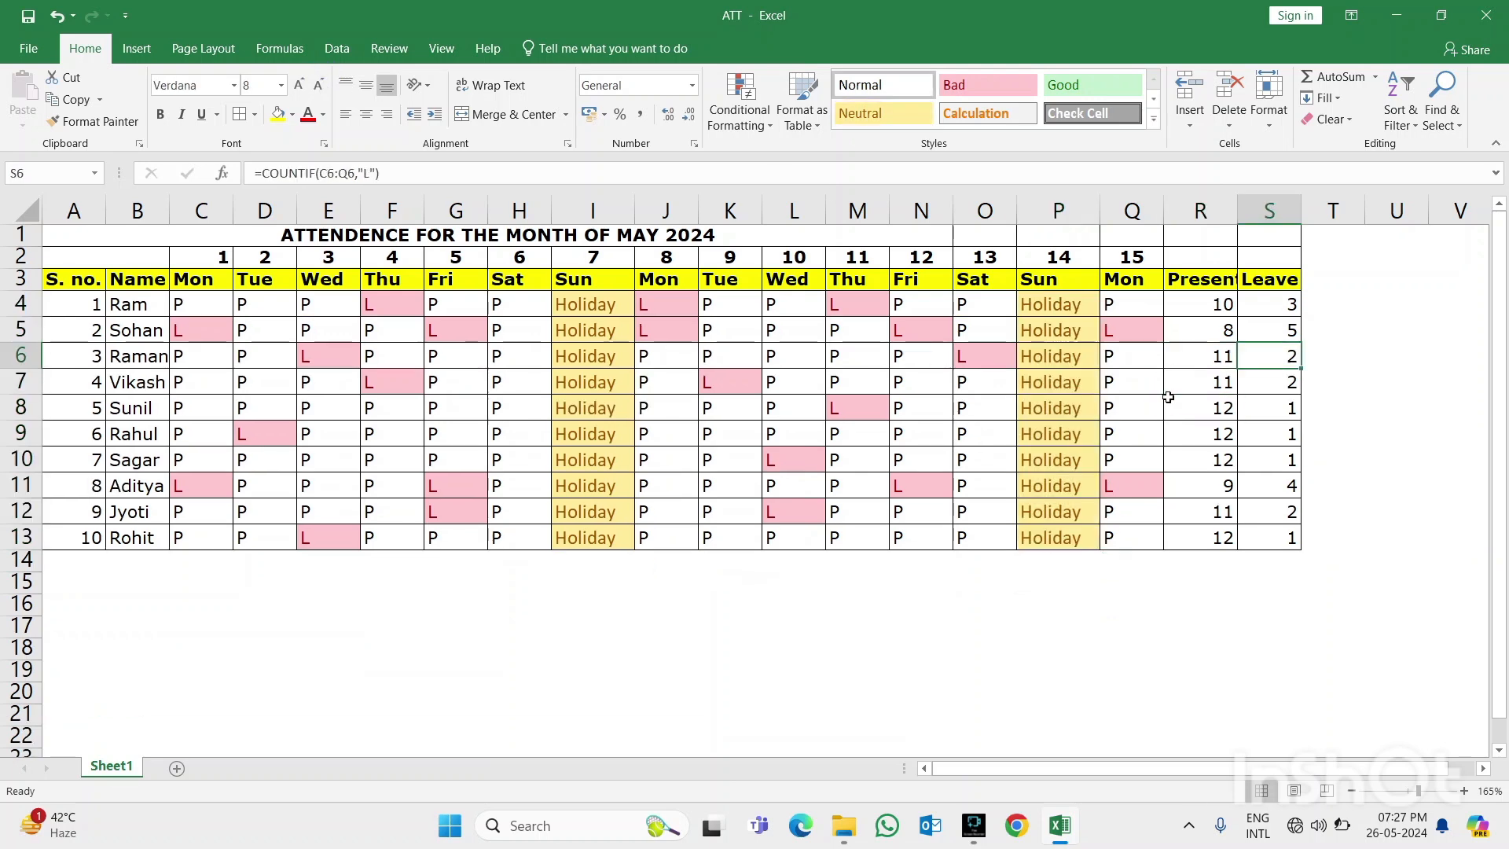
pyautogui.press('Right')
pyautogui.press('Up')
pyautogui.press('Up')
pyautogui.press('Up')
pyautogui.press('Right')
pyautogui.press('Up')
pyautogui.press('Right')
pyautogui.press('Right')
pyautogui.press('Right')
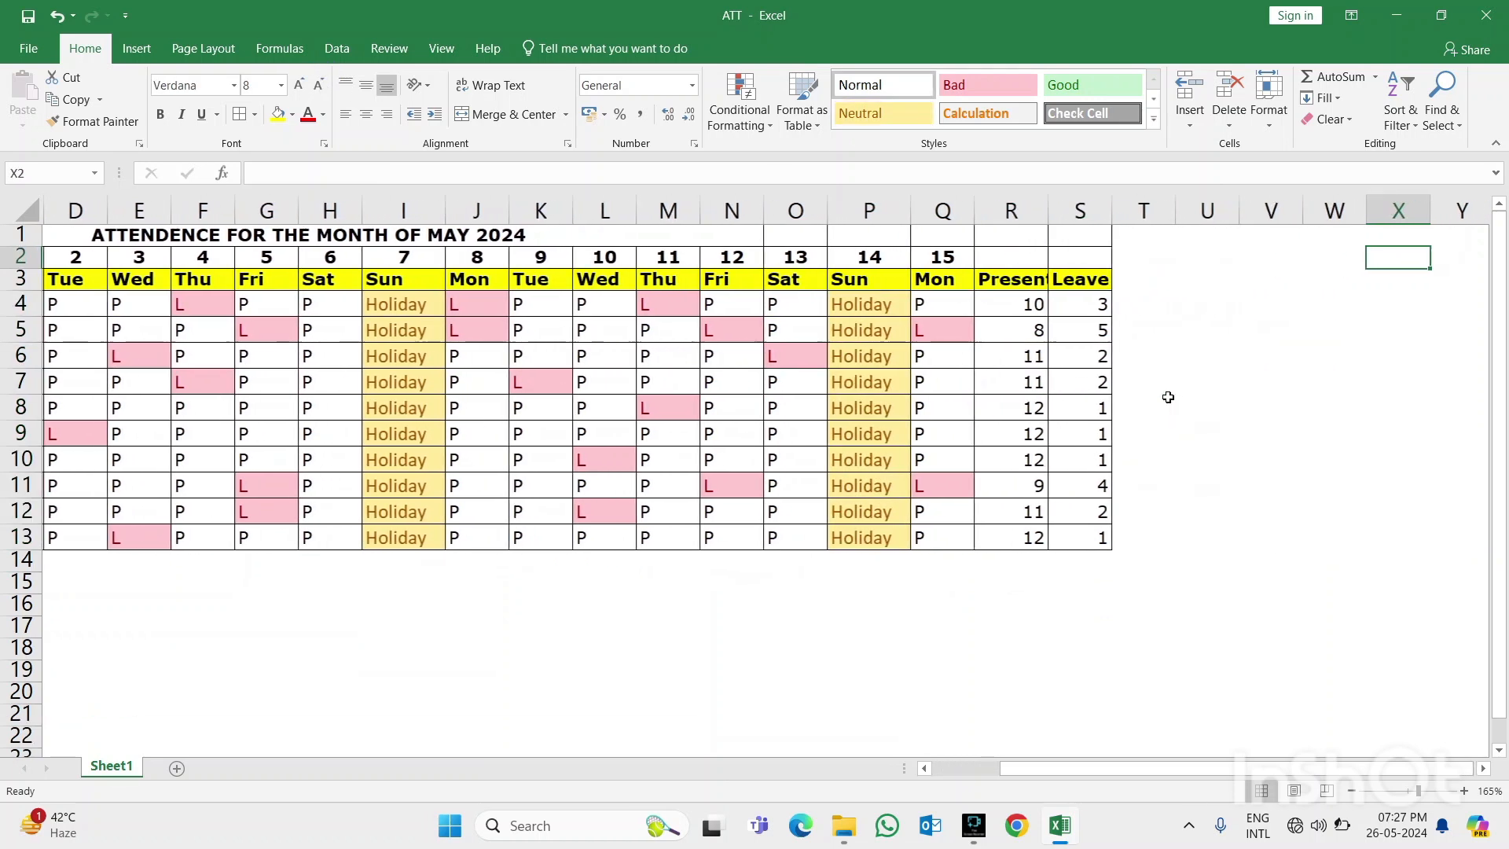
pyautogui.press('Left')
pyautogui.press('Left')
pyautogui.press('Left')
pyautogui.press('Down')
pyautogui.press('Left')
pyautogui.press('Left')
pyautogui.press('Left')
pyautogui.press('Left')
pyautogui.press('Left')
pyautogui.press('Left')
pyautogui.press('Left')
pyautogui.press('Left')
pyautogui.press('Left')
pyautogui.press('Left')
pyautogui.press('Left')
pyautogui.press('Left')
pyautogui.press('Left')
pyautogui.press('Left')
pyautogui.press('Left')
pyautogui.press('Left')
pyautogui.press('Left')
pyautogui.press('Left')
pyautogui.press('Left')
pyautogui.press('Left')
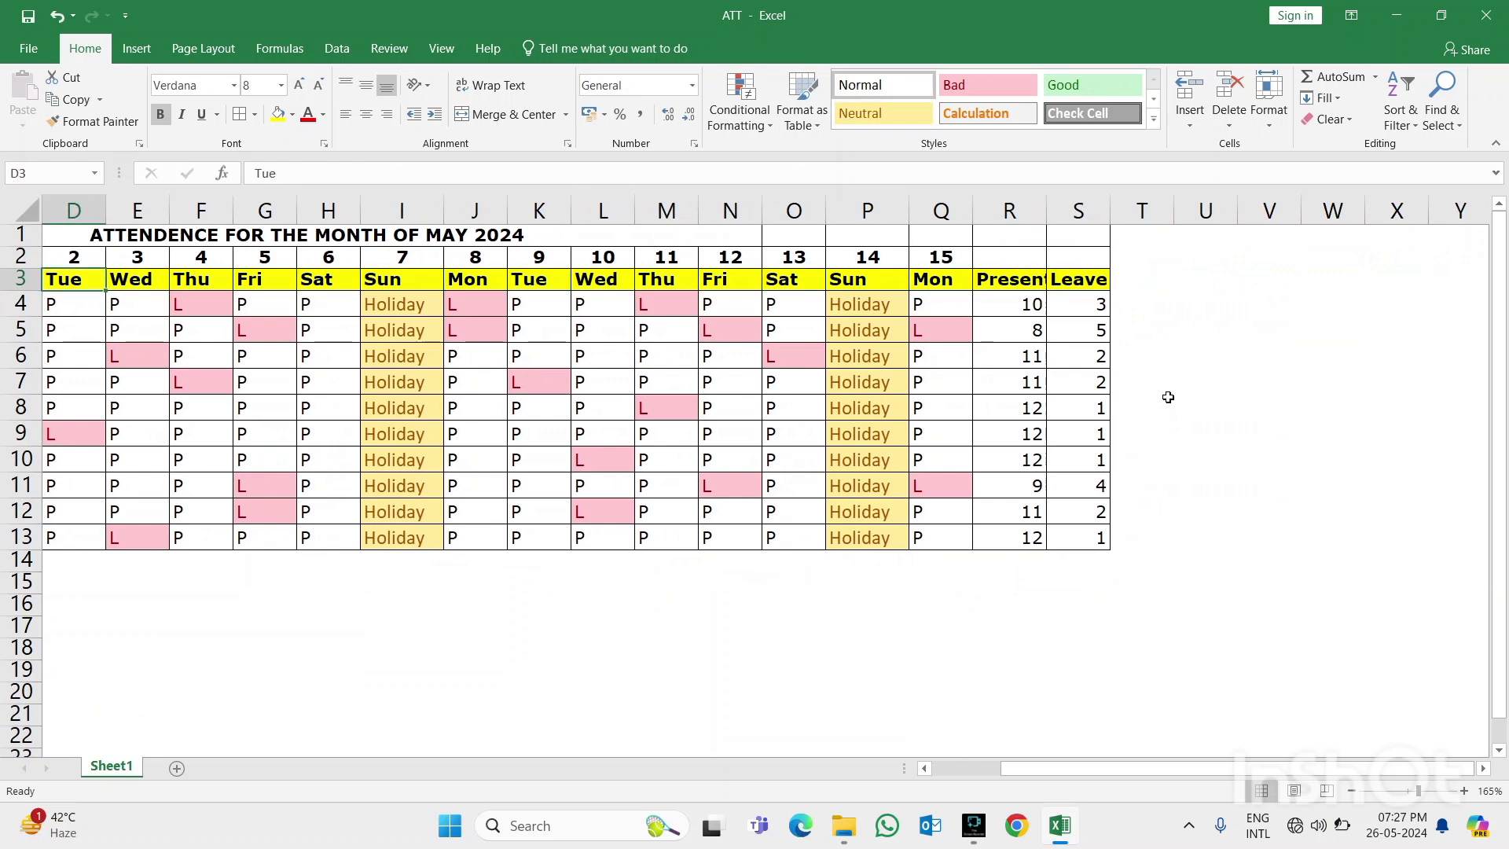
pyautogui.press('Right')
pyautogui.press('Right')
pyautogui.press('Right')
pyautogui.press('Right')
pyautogui.press('Right')
pyautogui.press('Right')
pyautogui.press('Right')
pyautogui.press('Right')
pyautogui.press('Right')
pyautogui.press('Right')
pyautogui.press('Right')
pyautogui.press('Right')
pyautogui.press('Right')
pyautogui.press('Right')
pyautogui.press('Right')
pyautogui.press('Right')
pyautogui.press('Right')
pyautogui.press('Right')
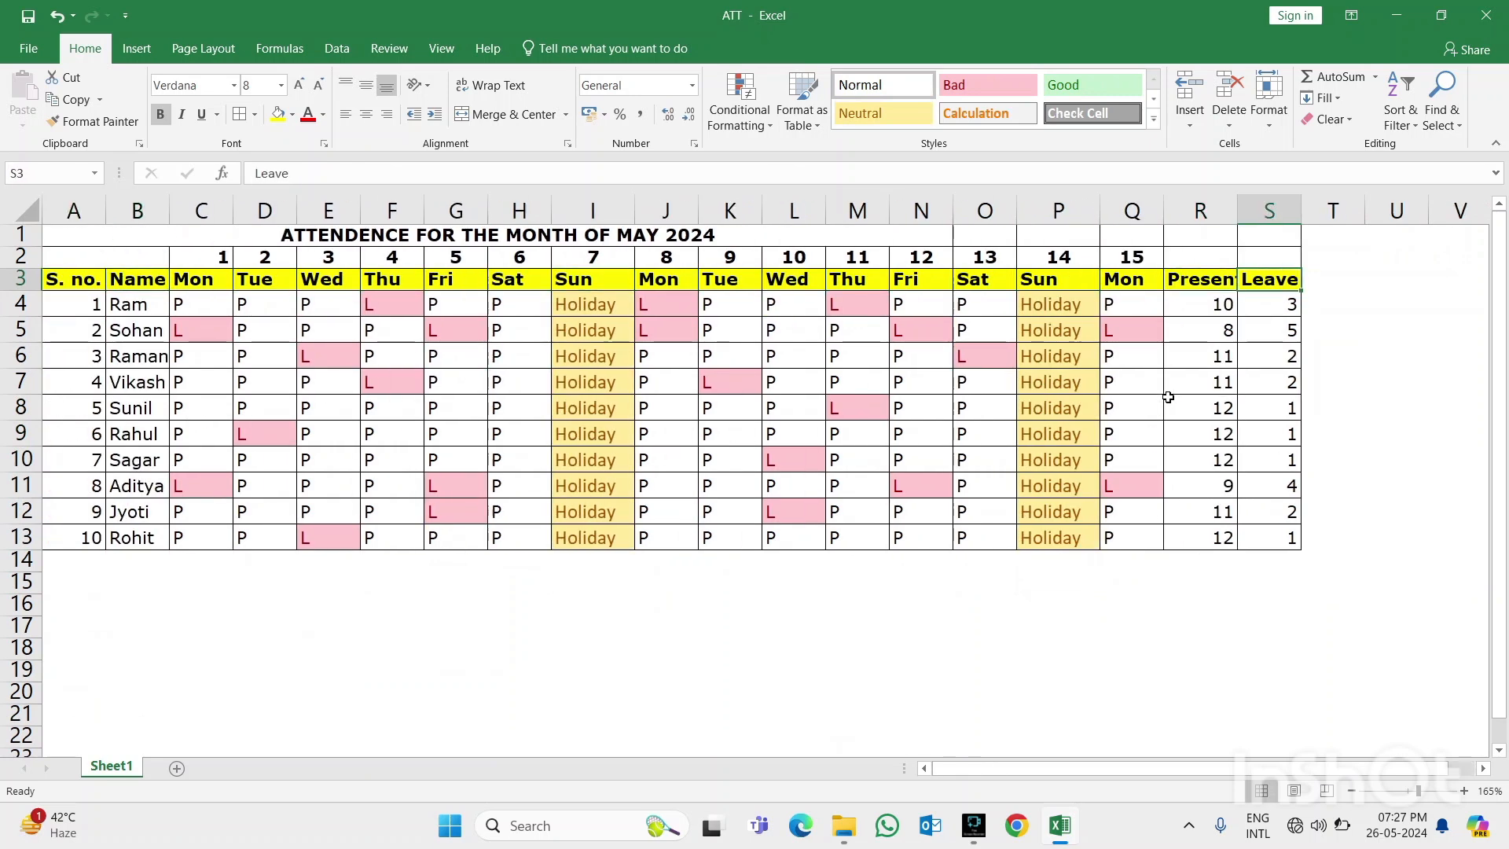
# Insert a blank column before the Present column, directly after day 15
pyautogui.press('Left')
pyautogui.press('Left')
pyautogui.press('Right')
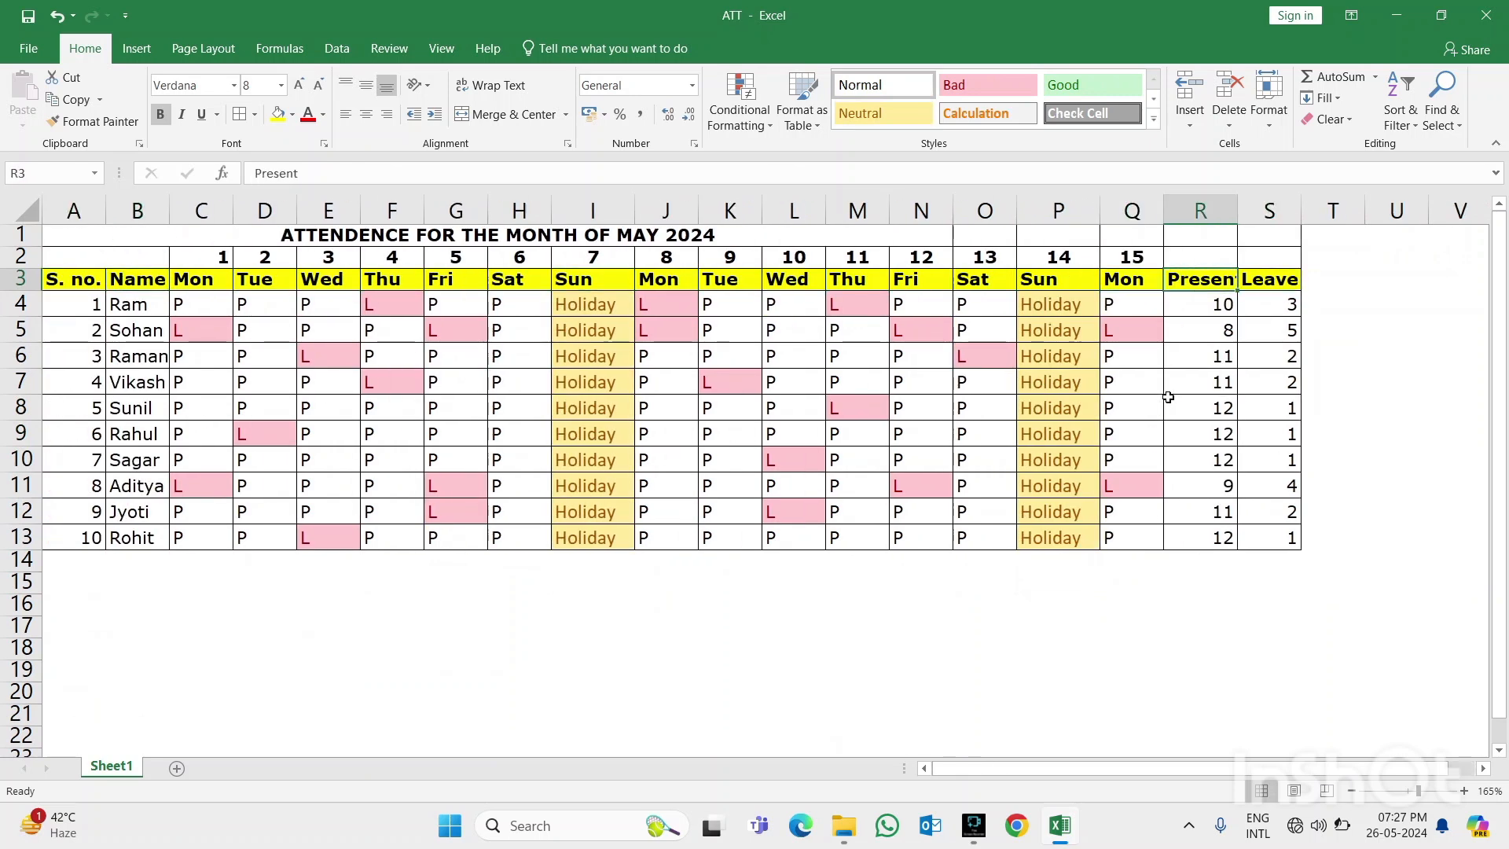
pyautogui.hotkey('ctrl', 'space')
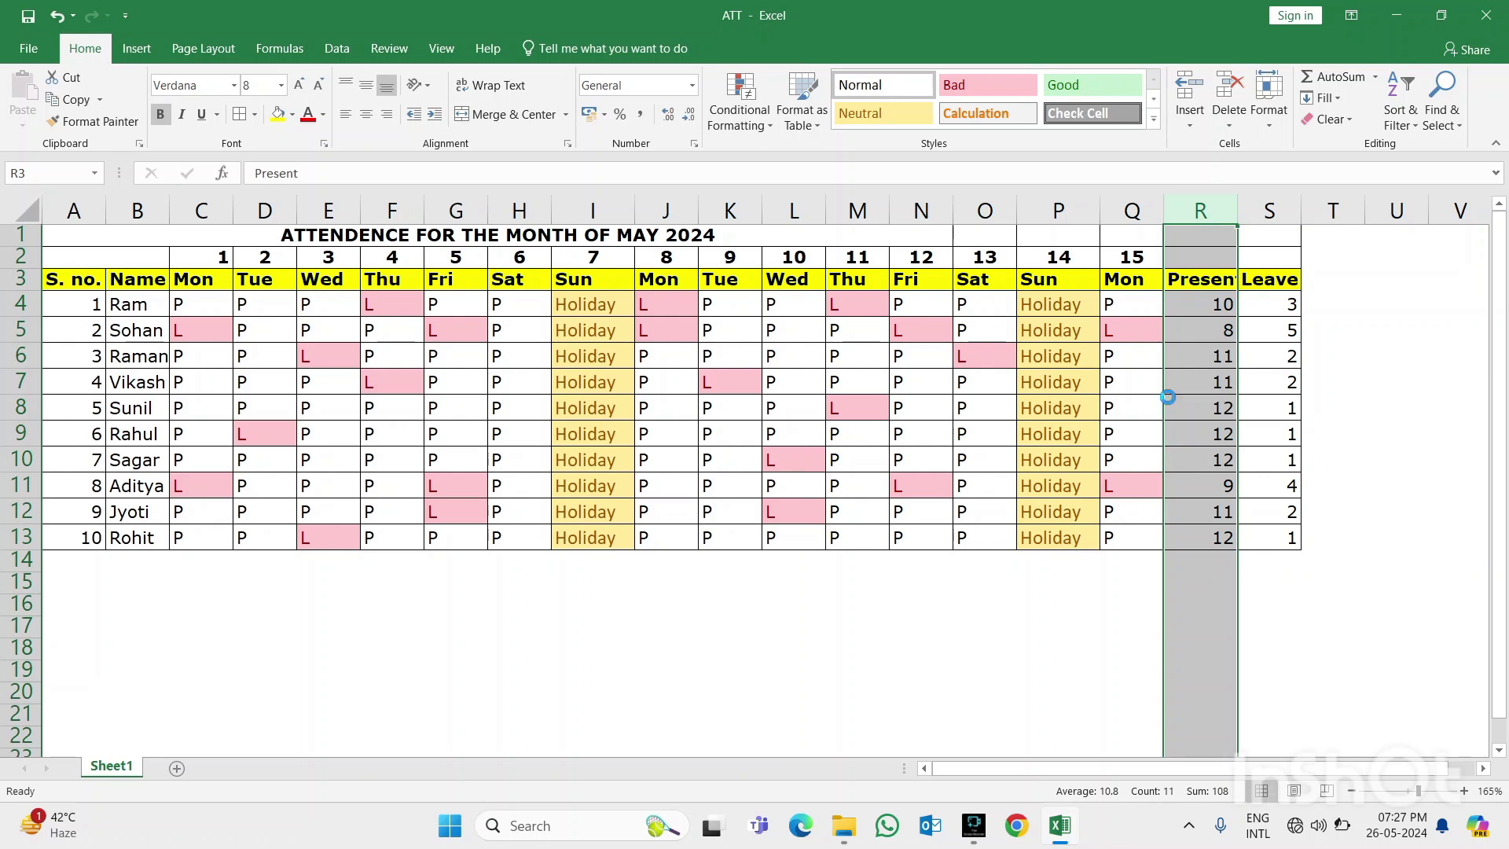
pyautogui.hotkey('ctrl', 'shift', '+')
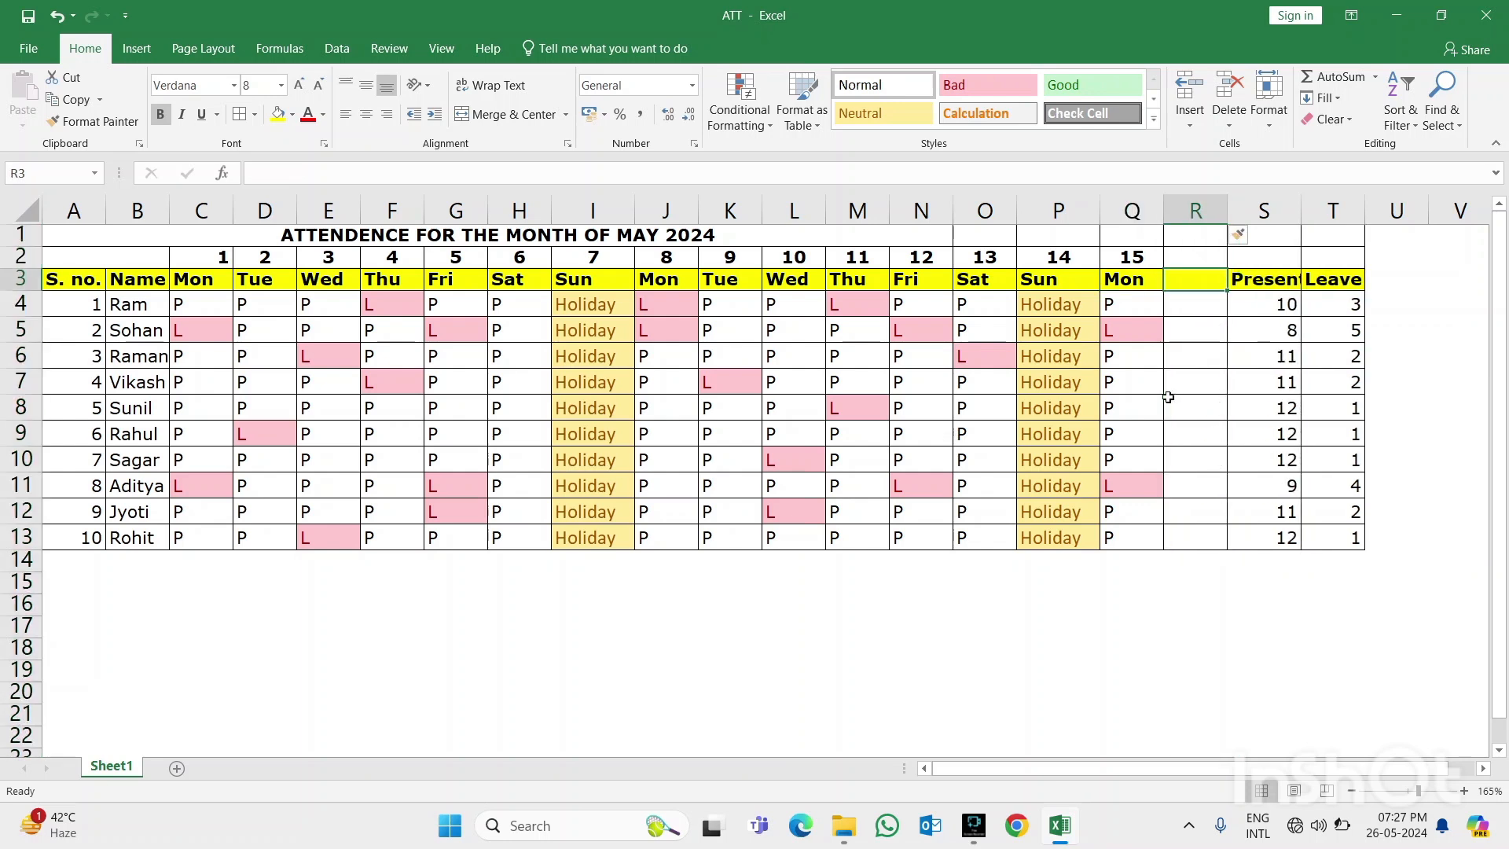
# Title the new column Total Days in R3 and auto-fit the column width to the heading
pyautogui.write('Tot')
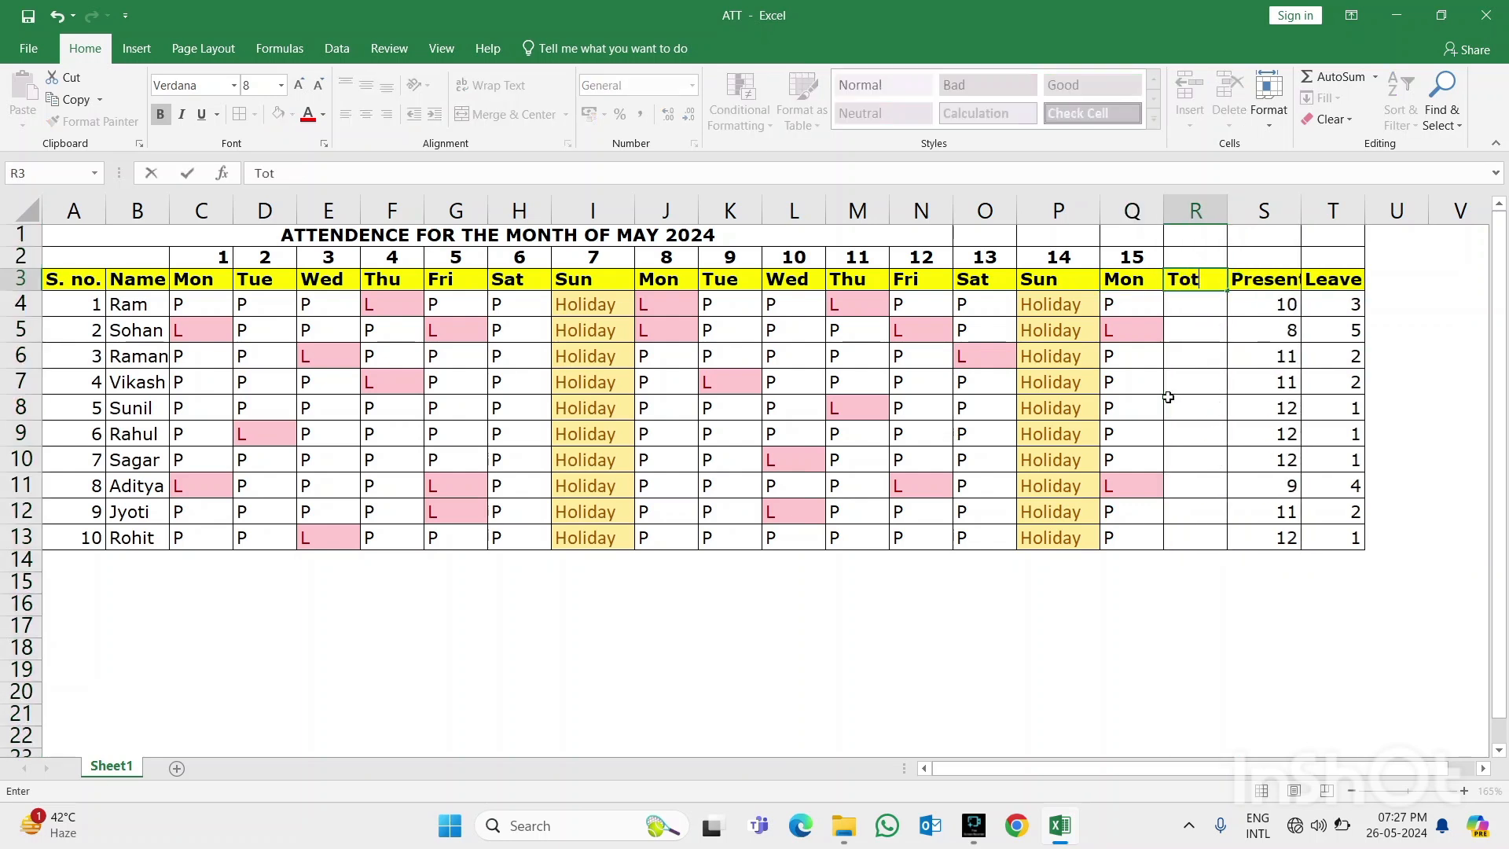
pyautogui.write('al Days')
pyautogui.press('Return')
pyautogui.press('Down')
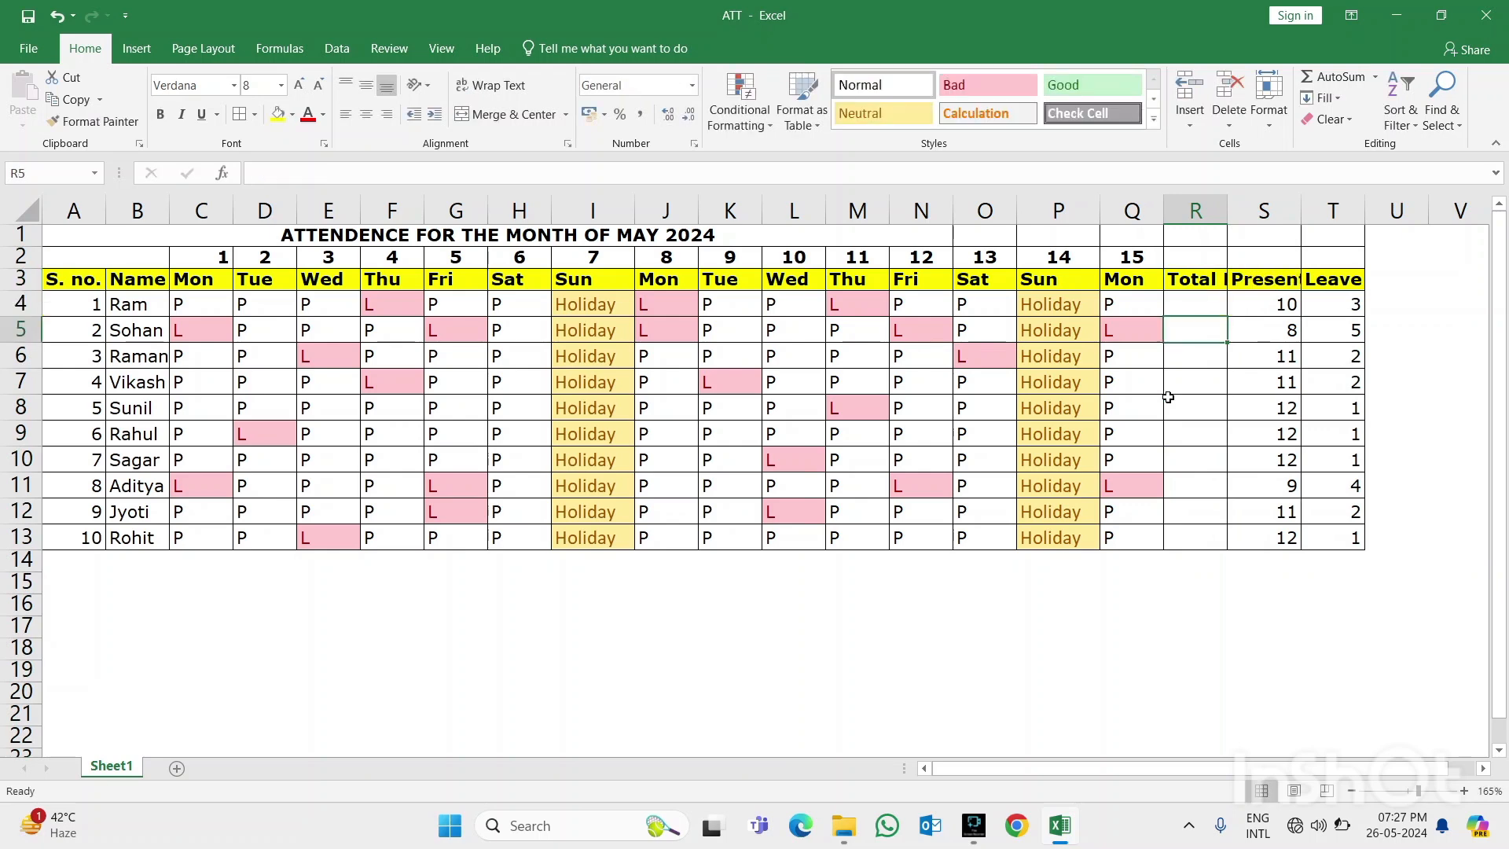
pyautogui.press('Up')
pyautogui.press('Up')
pyautogui.hotkey('alt', 'o')
pyautogui.press('c')
pyautogui.press('a')
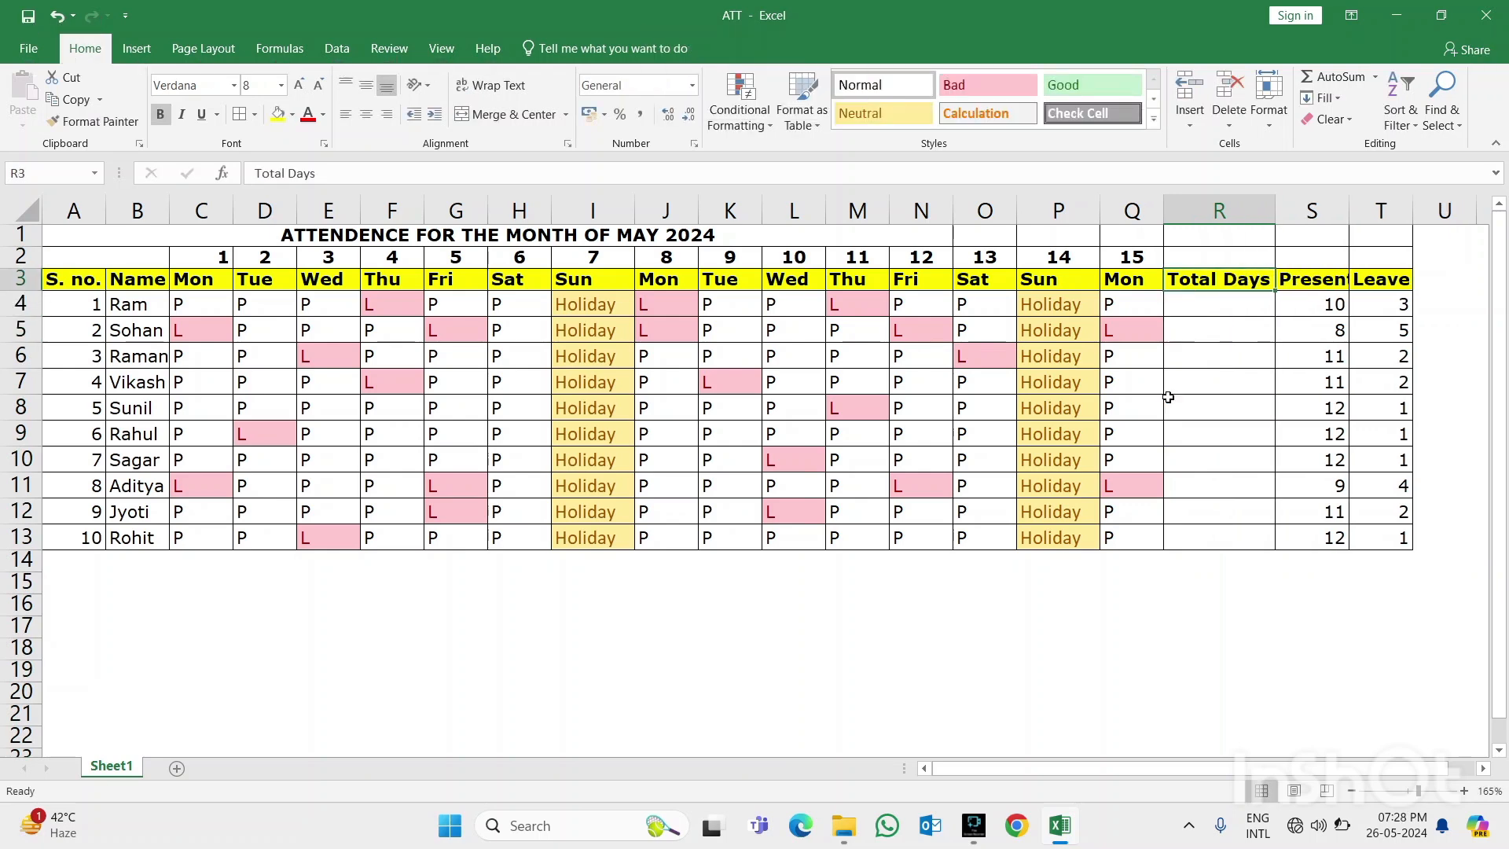
# Fill R4:R13 under Total Days with 15 for every employee and narrow column R
pyautogui.press('Down')
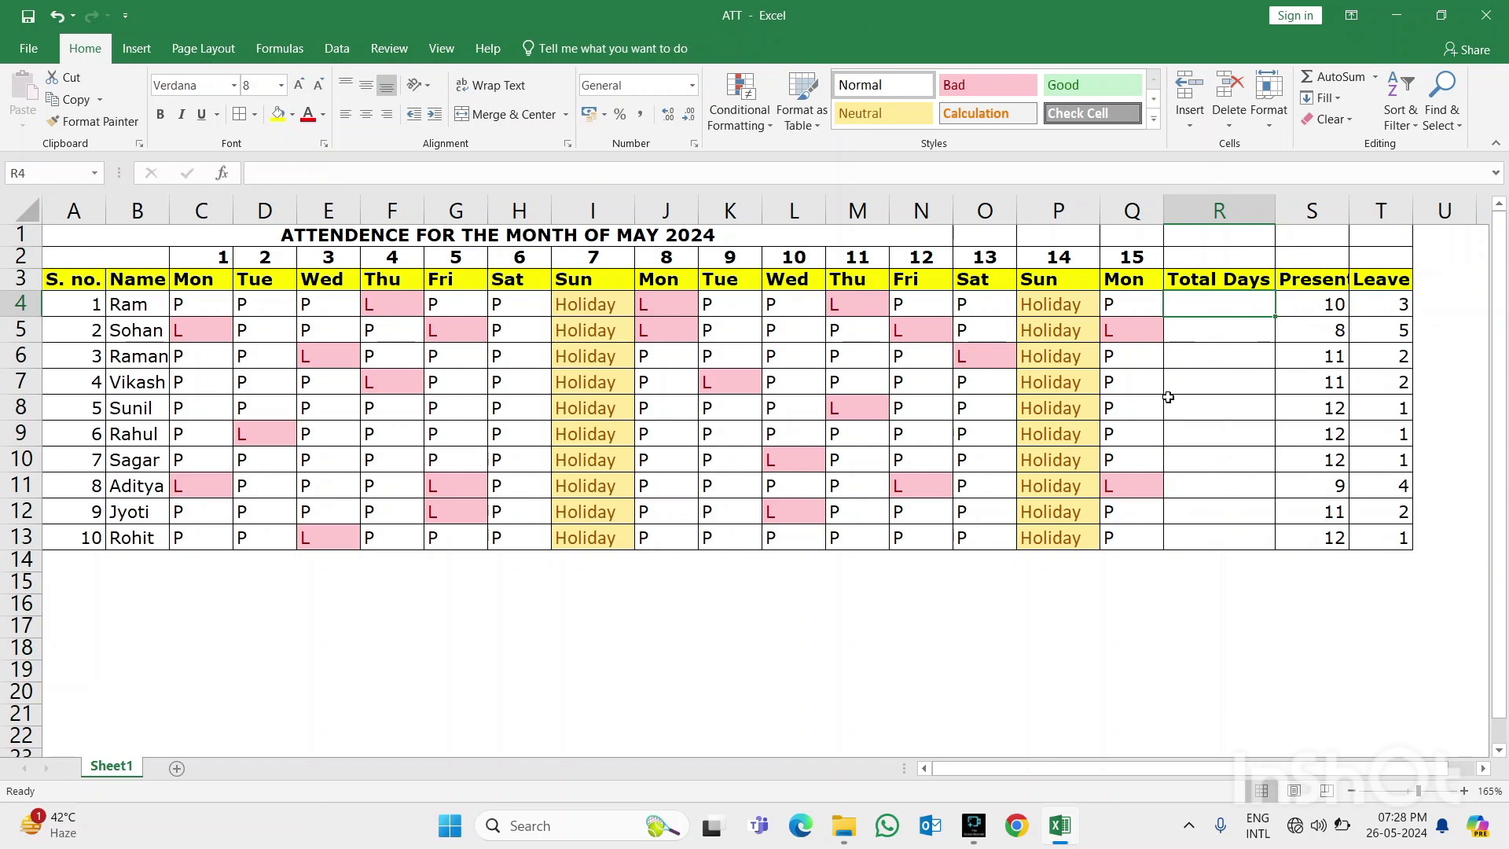
pyautogui.write('15')
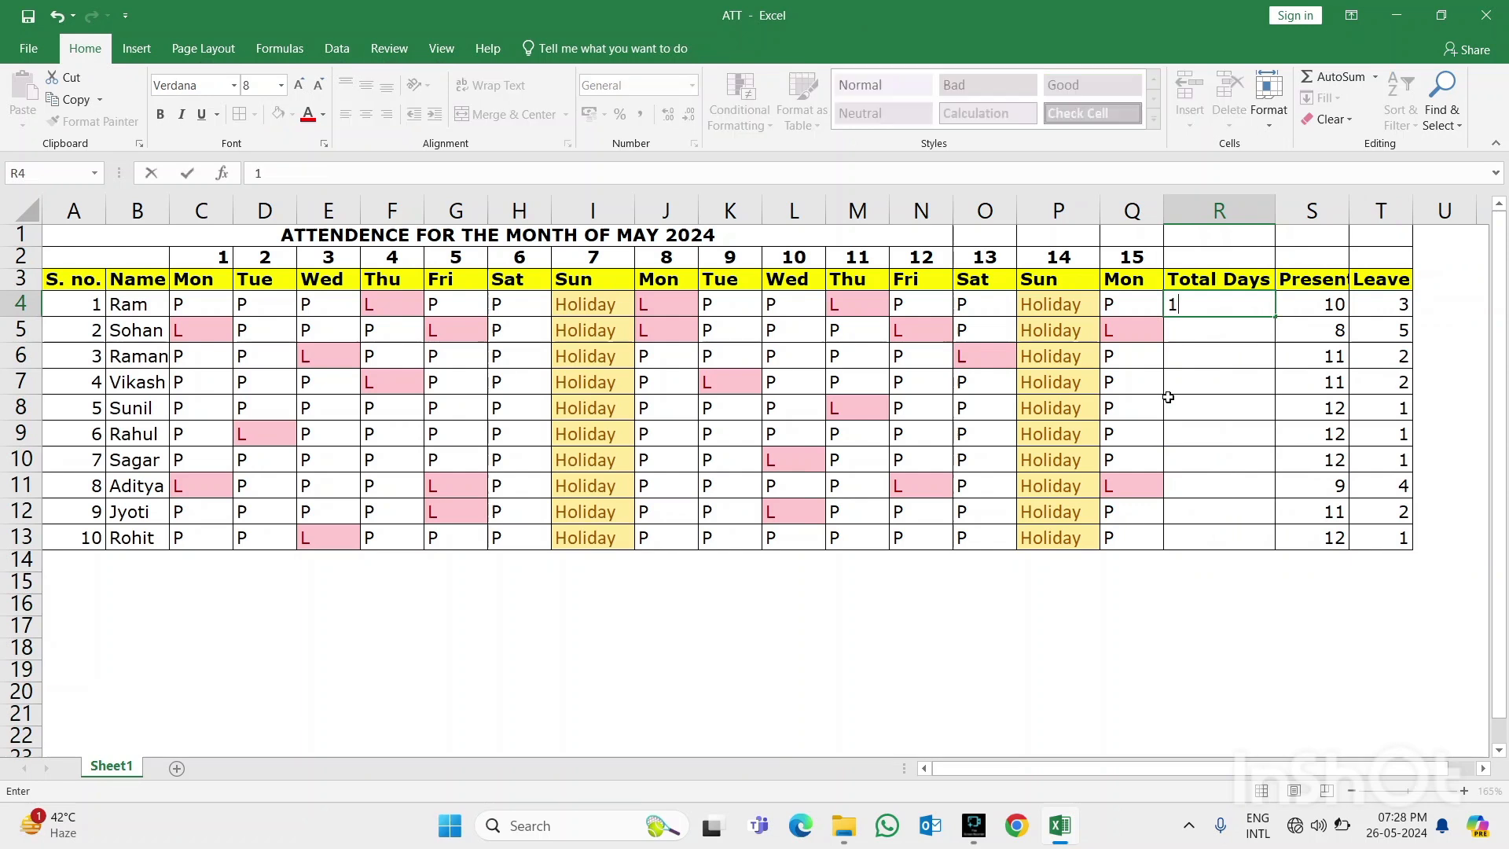
pyautogui.press('Return')
pyautogui.press('Up')
pyautogui.hotkey('shift', 'Down')
pyautogui.hotkey('shift', 'Down')
pyautogui.hotkey('shift', 'Down')
pyautogui.hotkey('shift', 'Down')
pyautogui.hotkey('shift', 'Down')
pyautogui.hotkey('shift', 'Down')
pyautogui.hotkey('shift', 'Down')
pyautogui.hotkey('shift', 'Down')
pyautogui.hotkey('shift', 'Down')
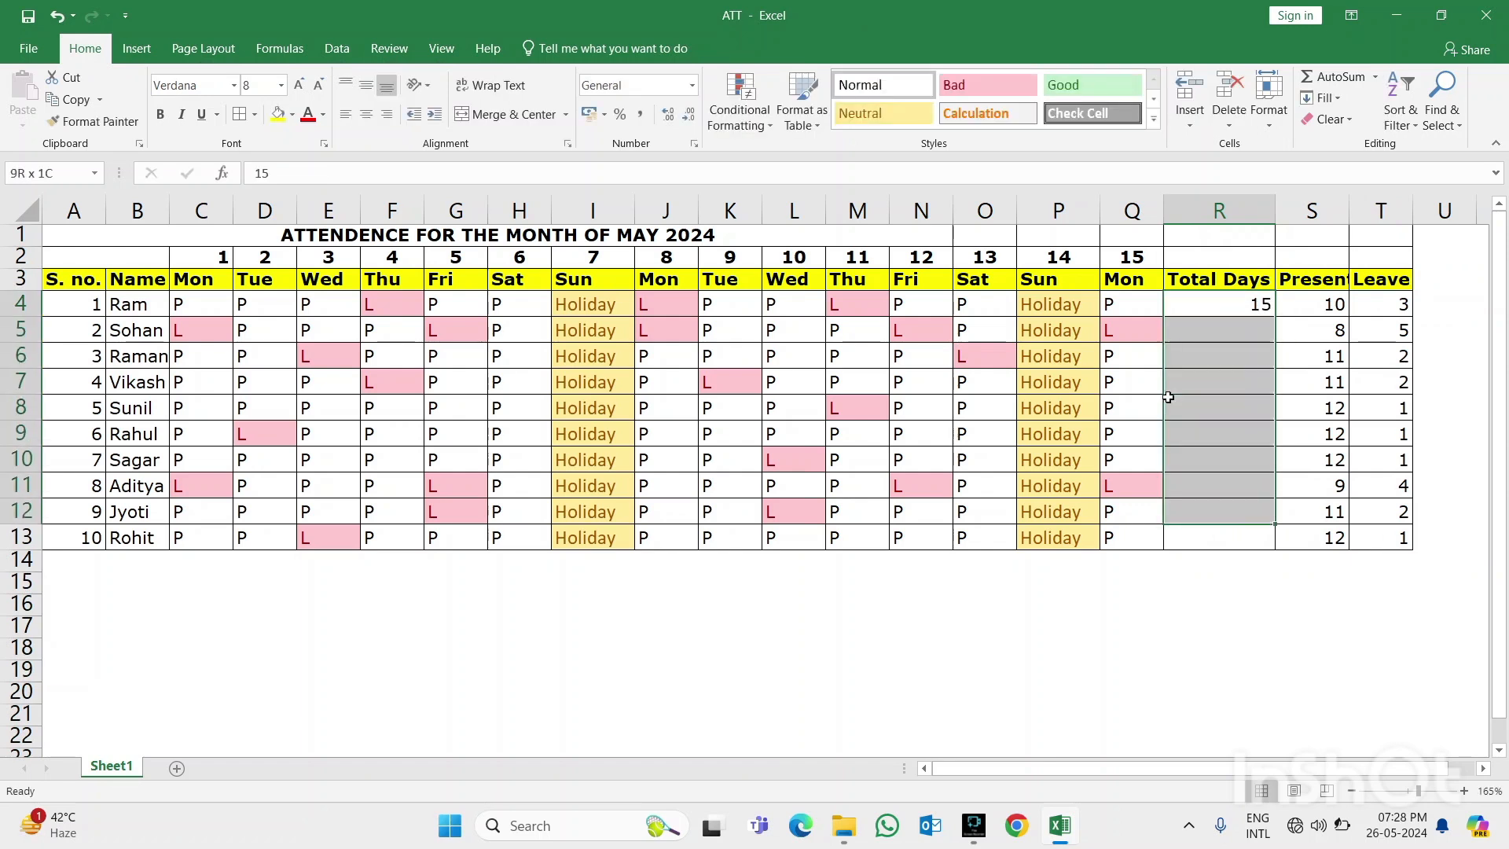
pyautogui.hotkey('ctrl', 'd')
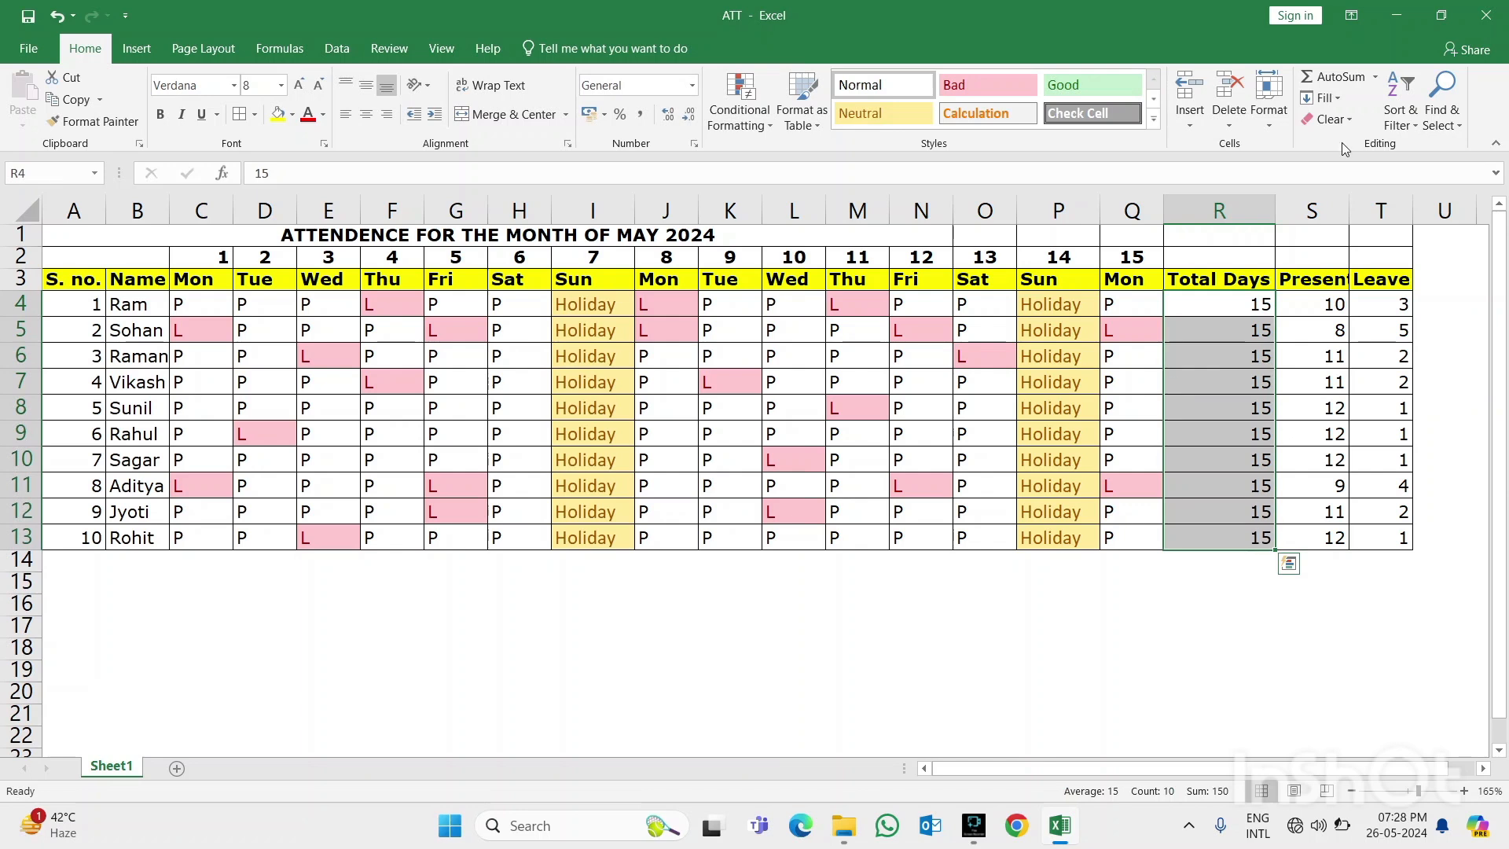
pyautogui.moveTo(1275, 209); pyautogui.dragTo(1219, 209)
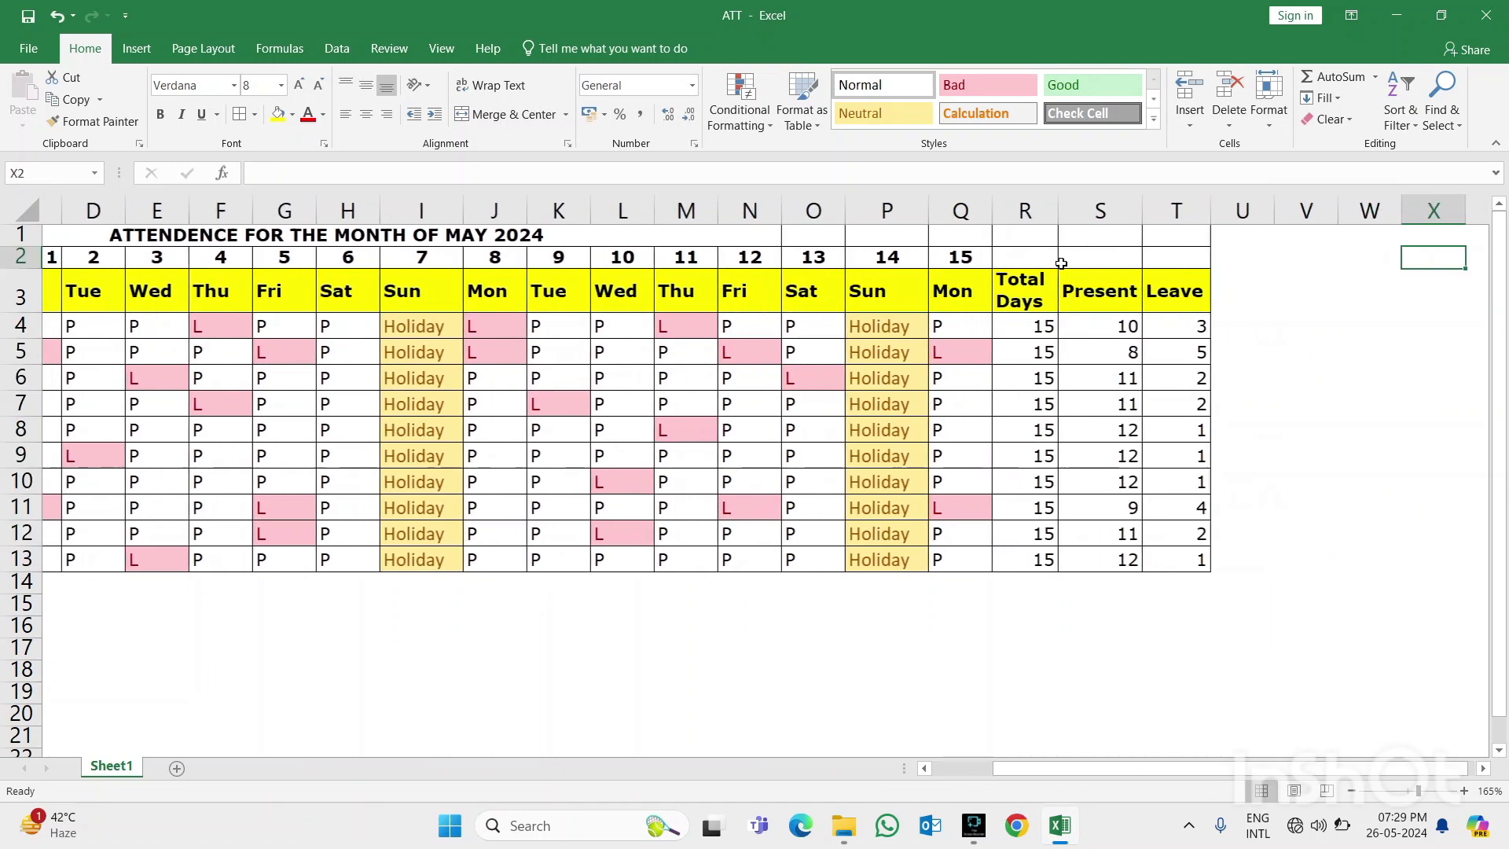
# Add the headings Basic, HRA and Special Allowence in cells U3, V3 and W3 after the Leave column
pyautogui.press('Left')
pyautogui.press('Left')
pyautogui.press('Down')
pyautogui.press('Right')
pyautogui.press('Left')
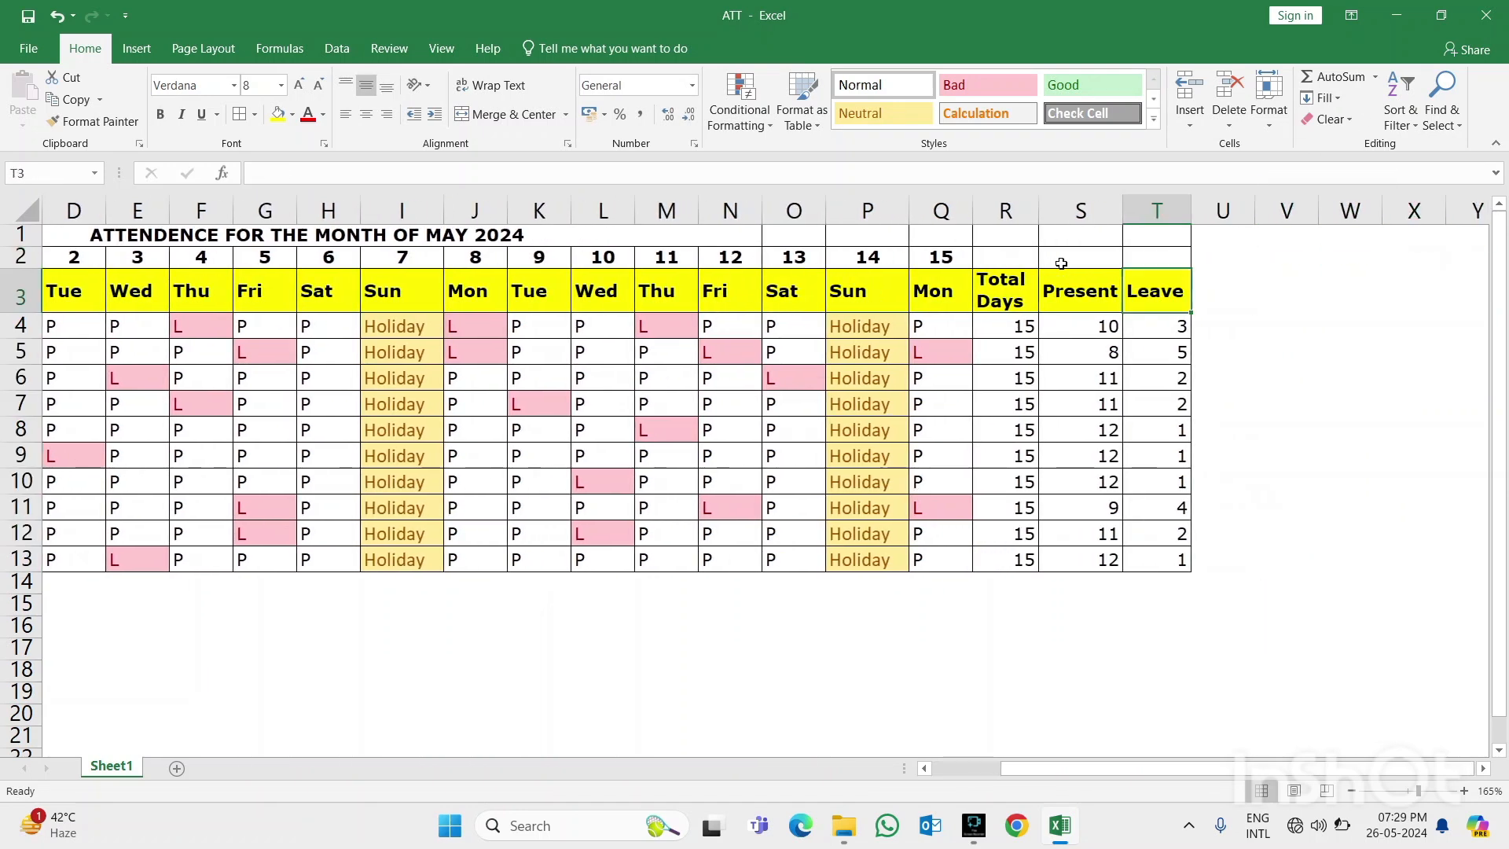
pyautogui.press('Right')
pyautogui.write('Bas')
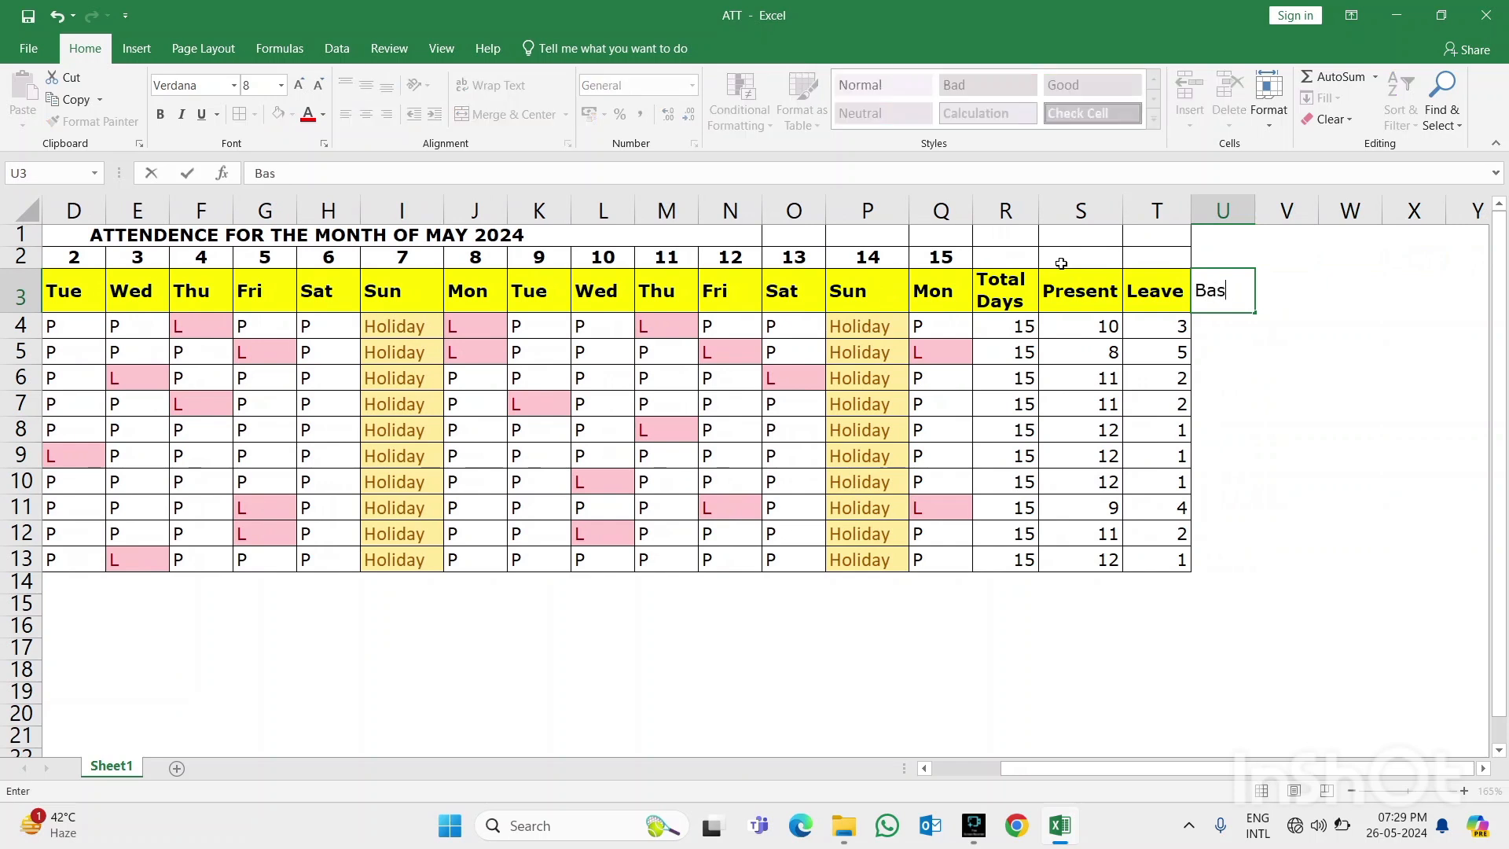
pyautogui.write('ic')
pyautogui.press('Right')
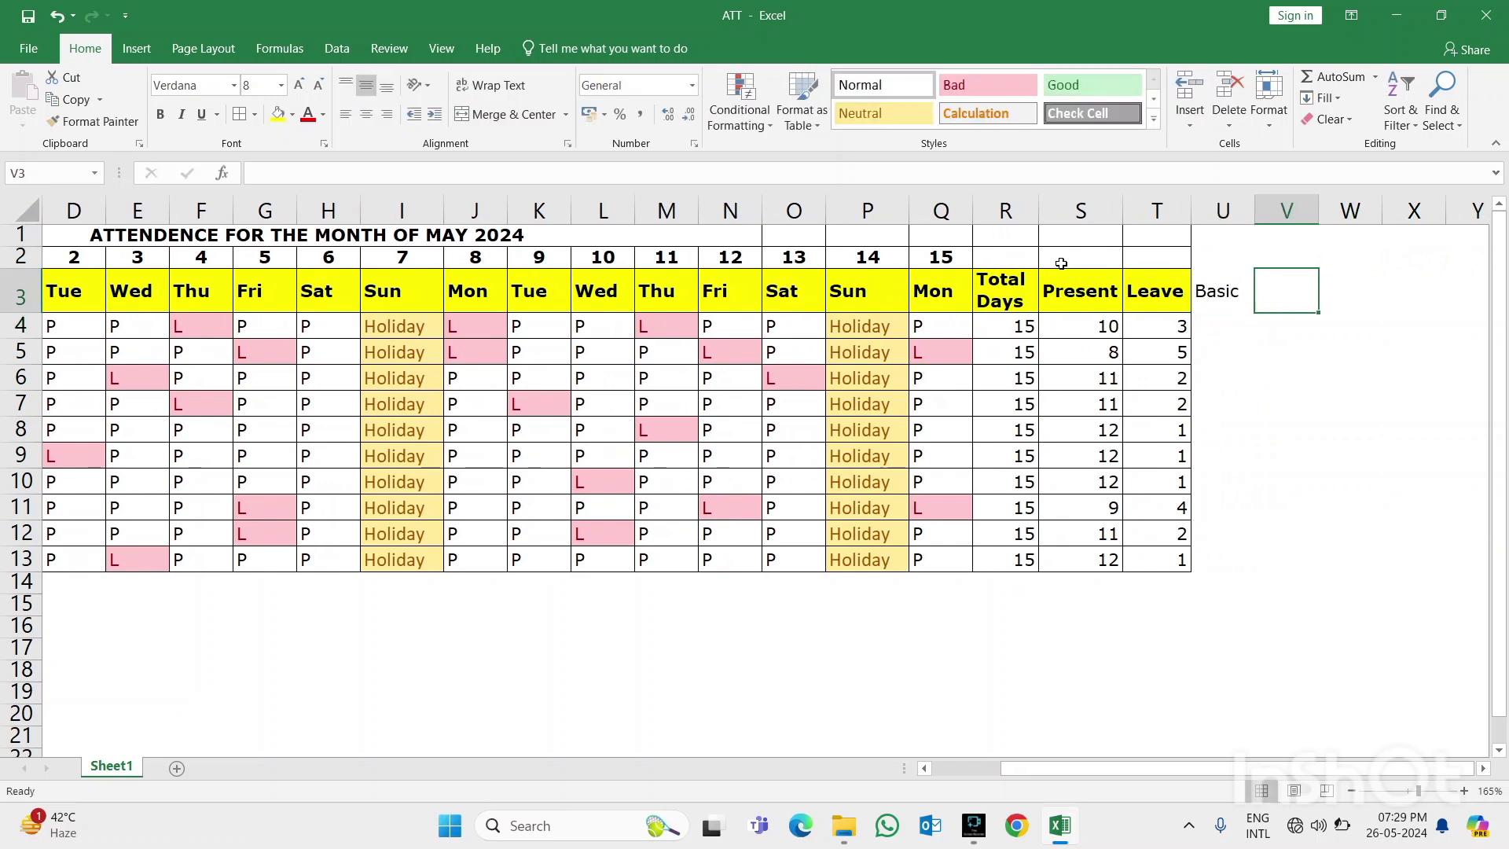
pyautogui.write('HRA')
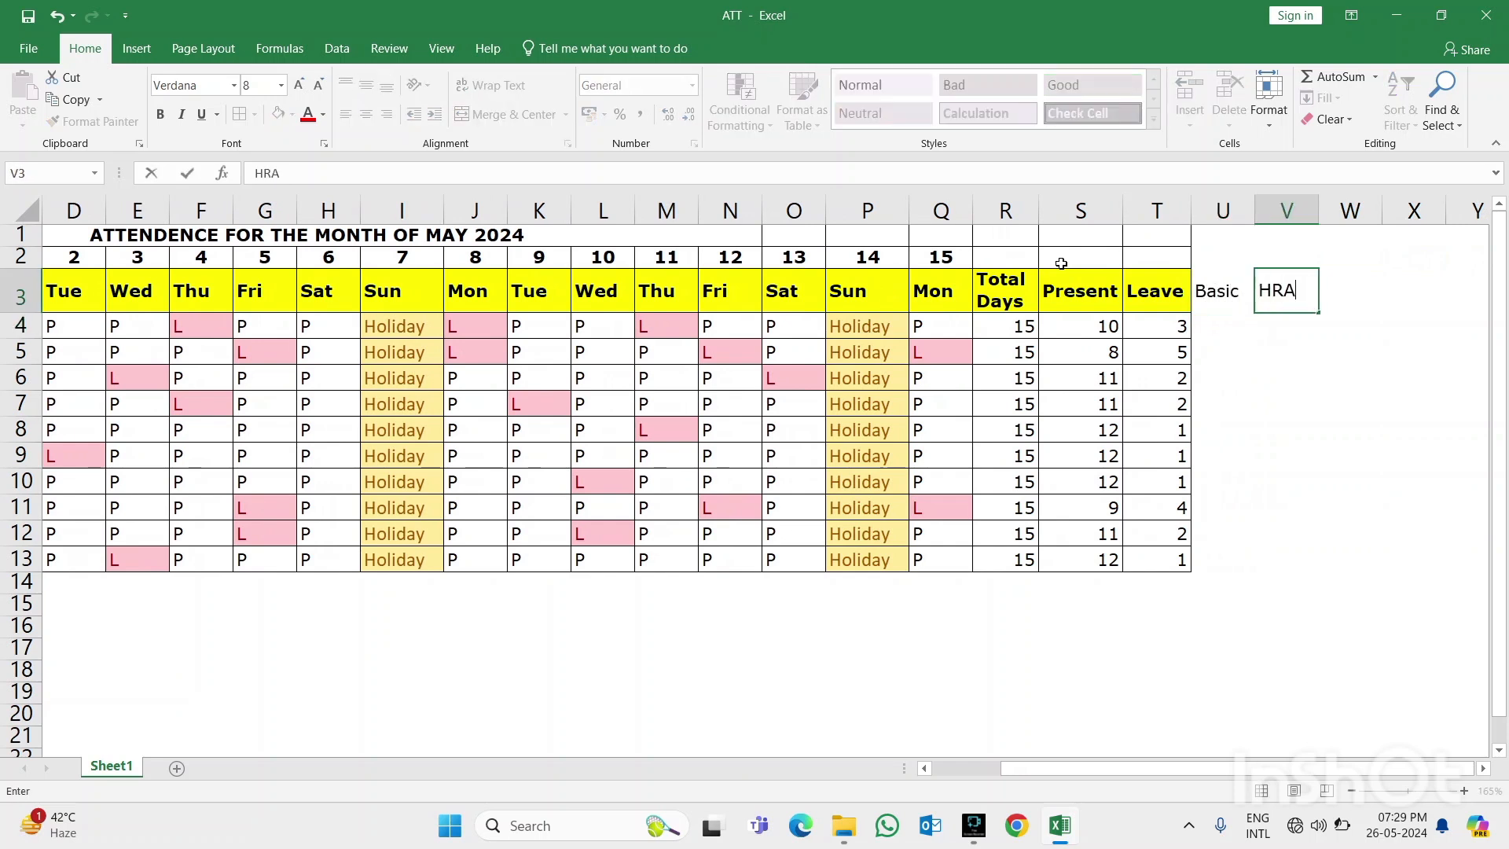
pyautogui.press('Right')
pyautogui.write('Spe')
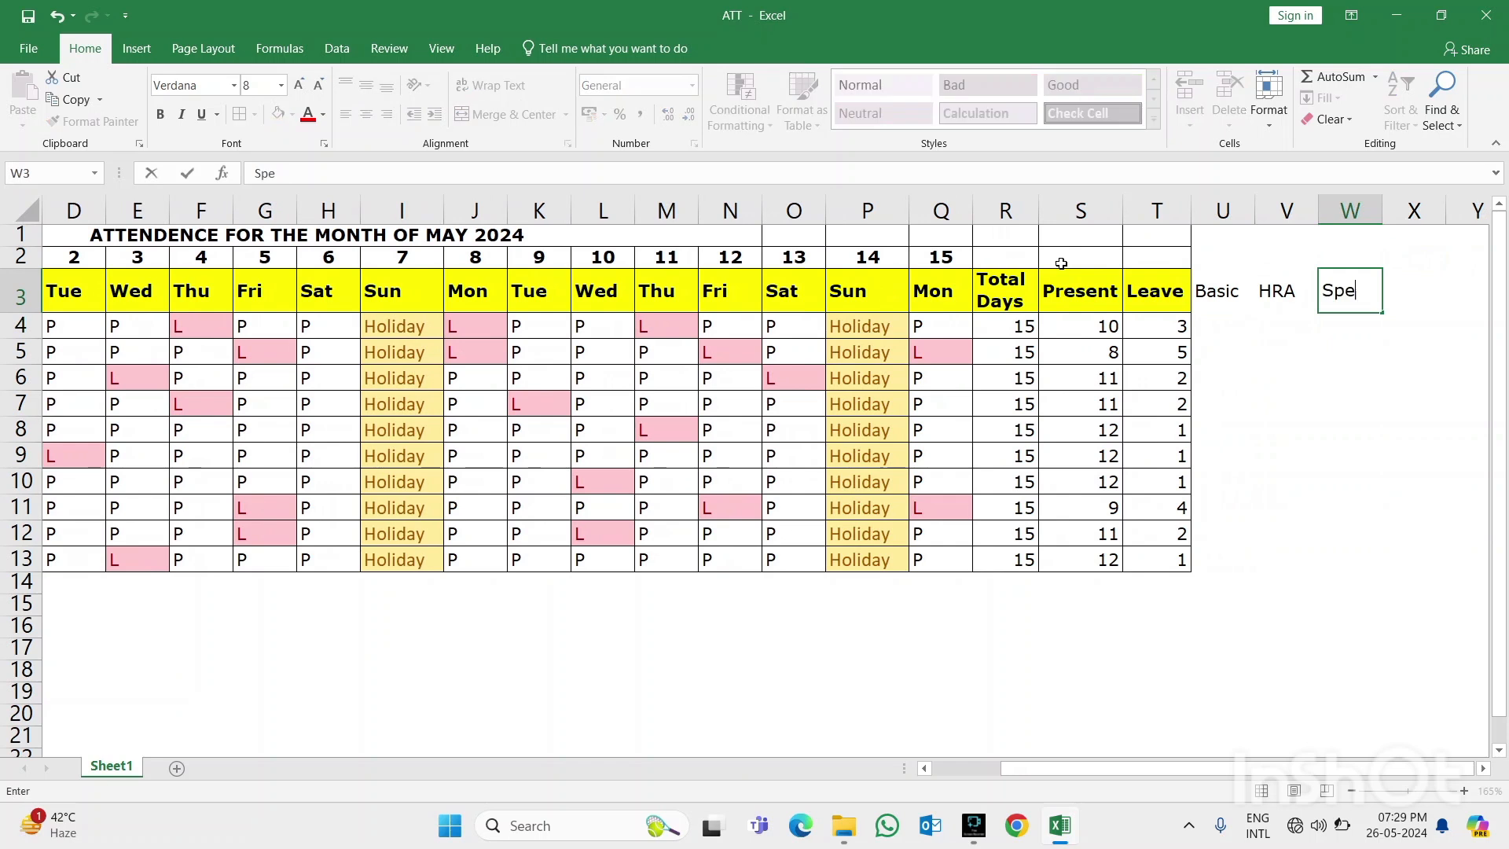
pyautogui.write('cial Allowence')
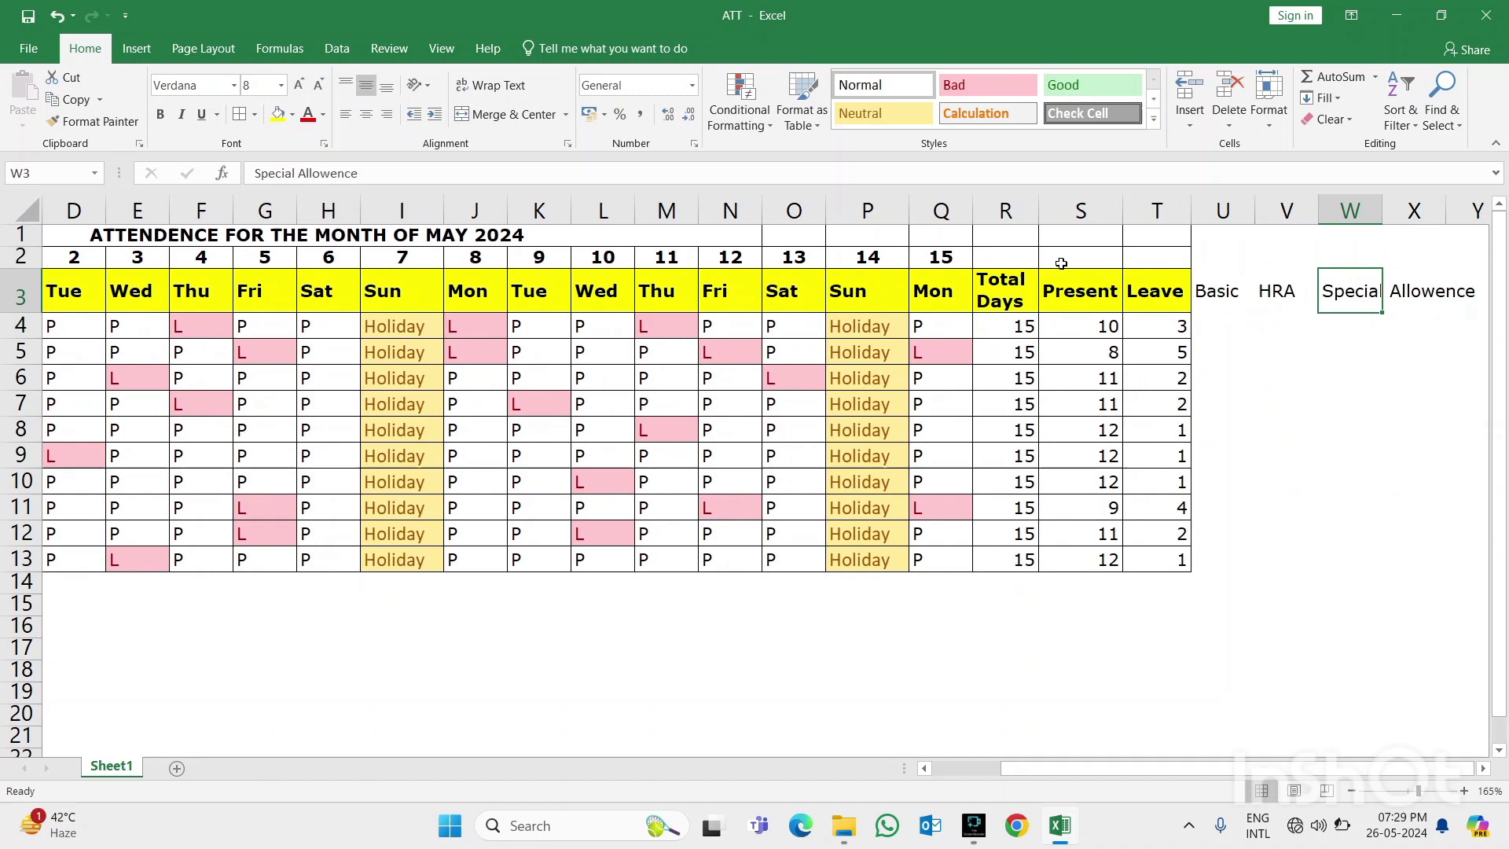
# Wrap the text across heading row 3 and widen column W for the Special Allowence heading
pyautogui.hotkey('shift', 'space')
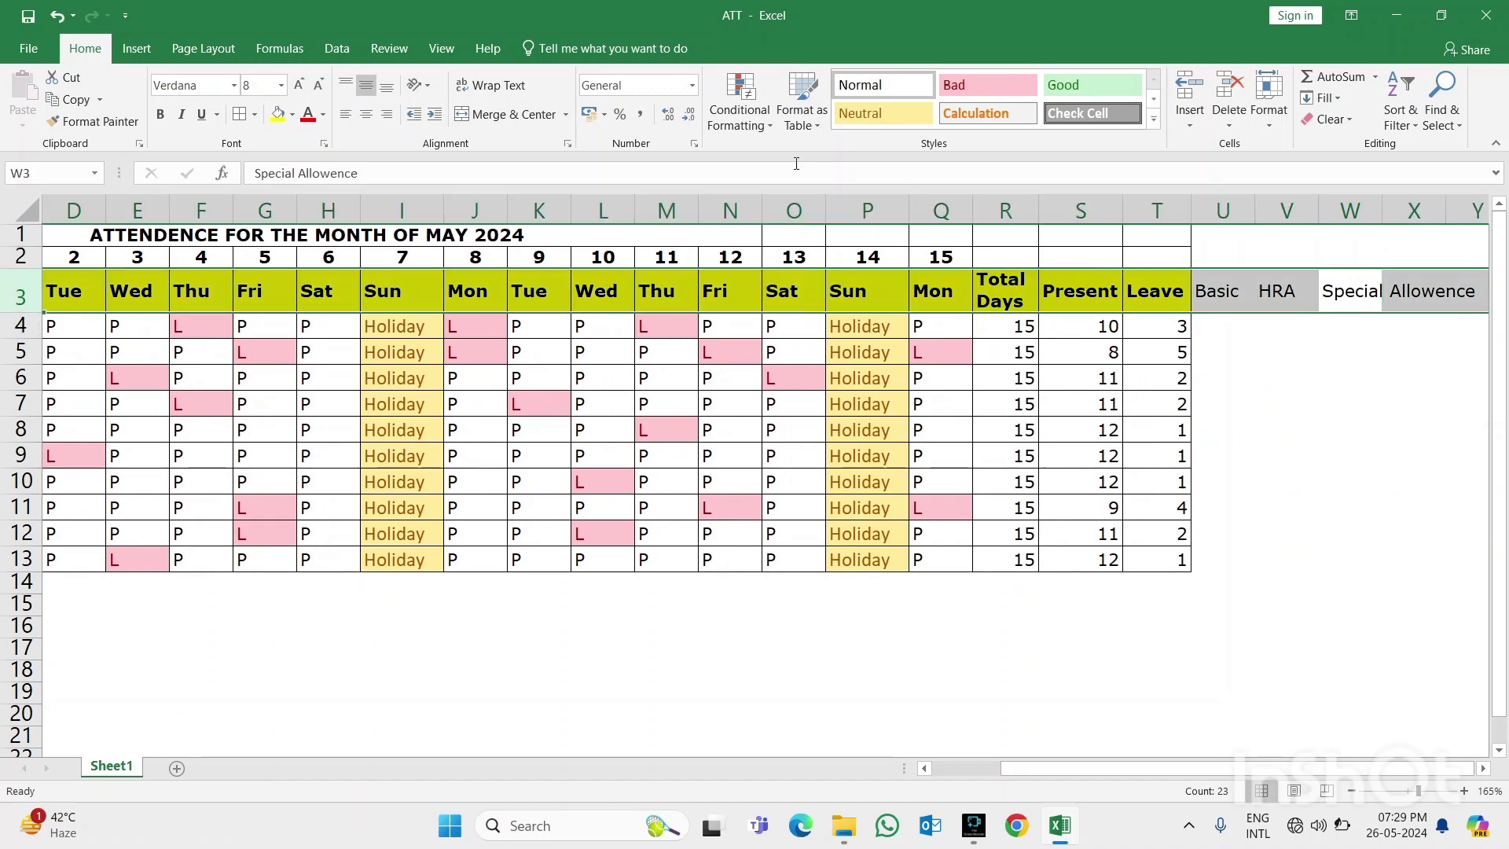
pyautogui.click(499, 84)
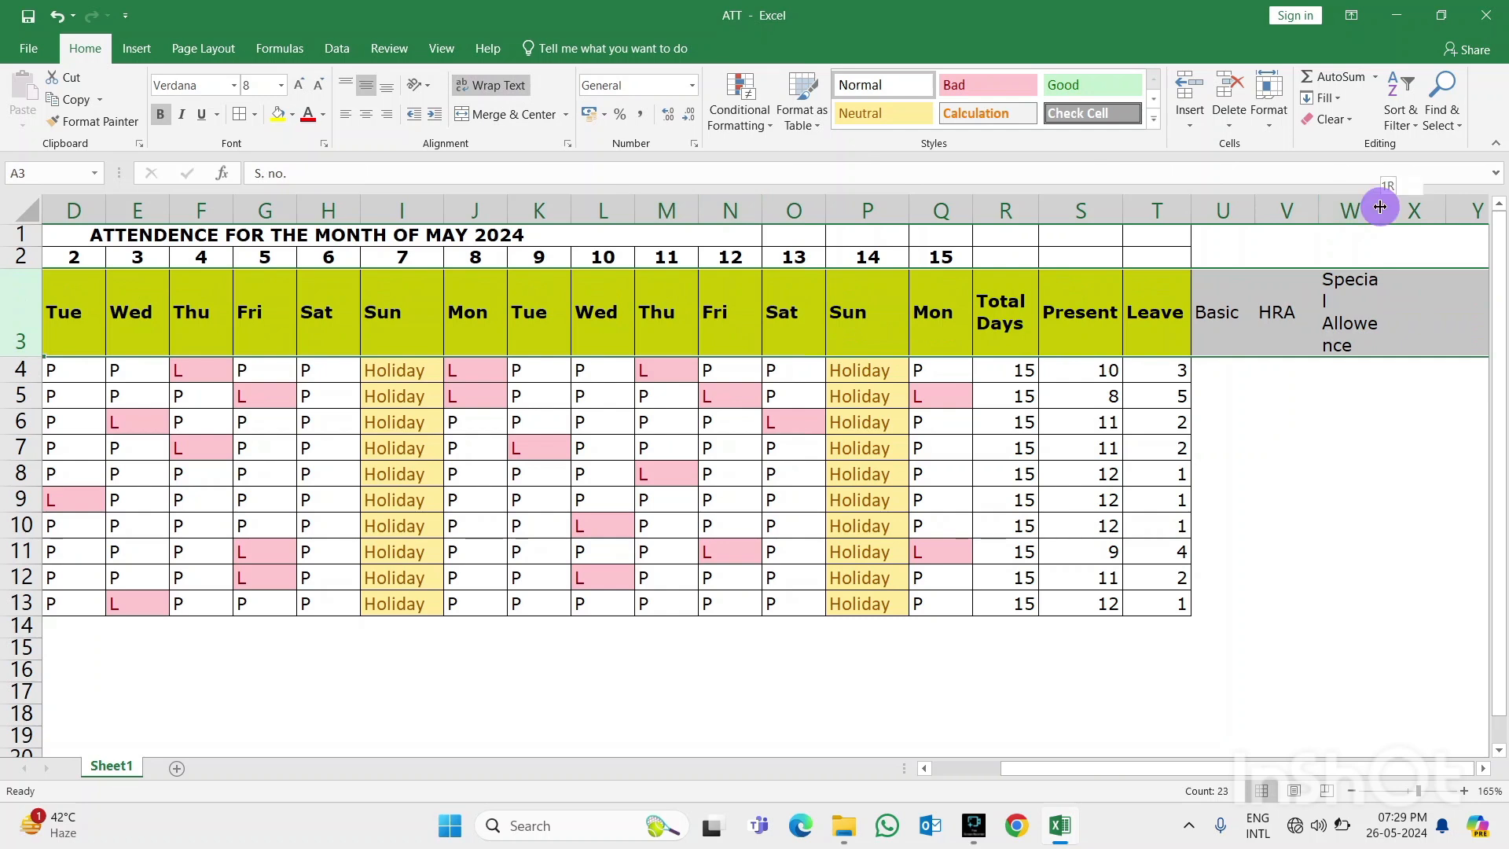
pyautogui.moveTo(1382, 208); pyautogui.dragTo(1408, 207)
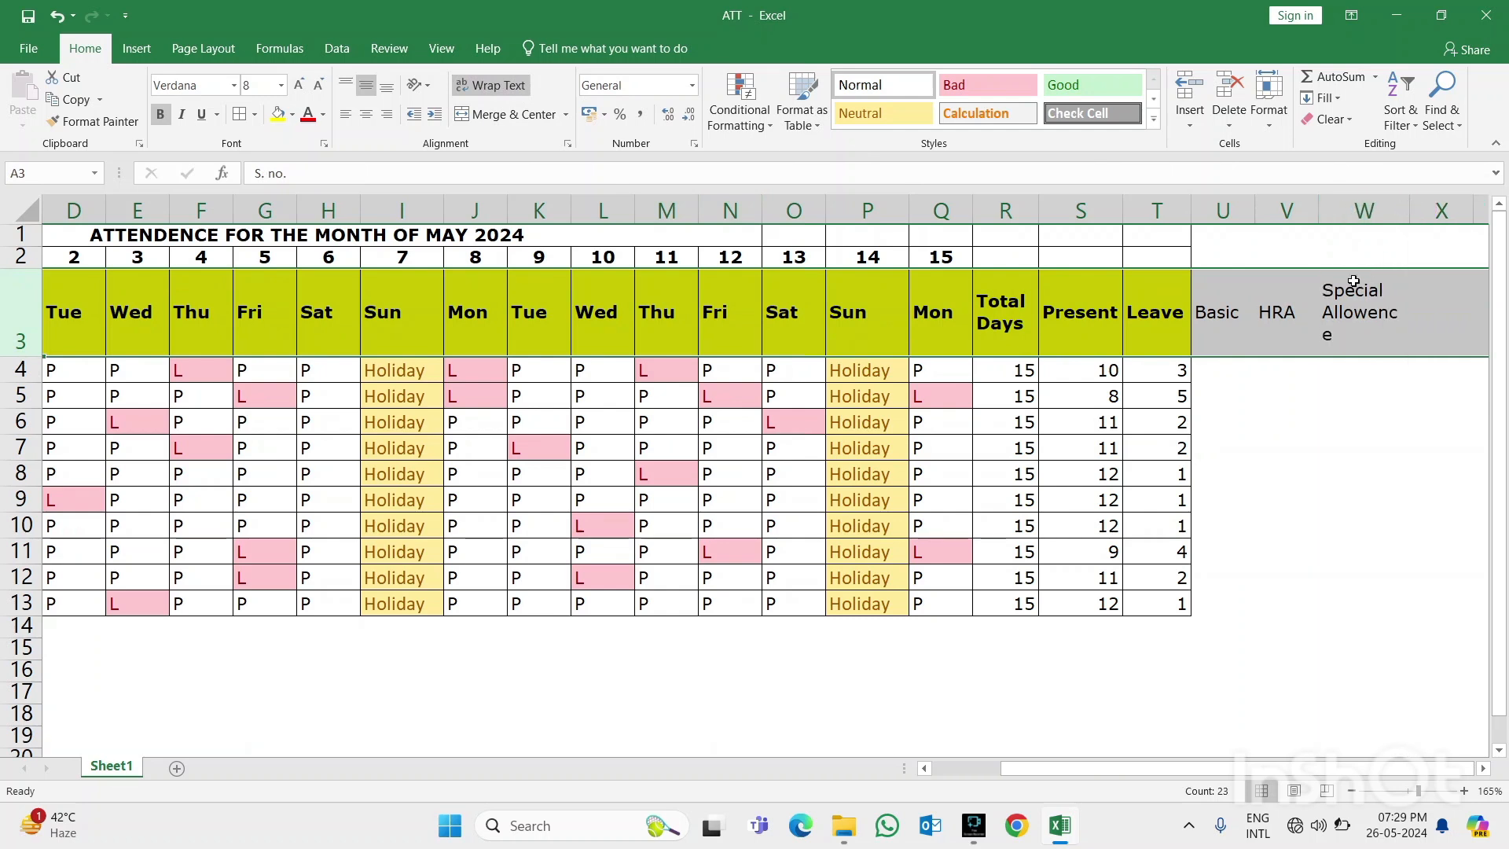
# Copy the Leave heading's formatting onto the Basic, HRA and Special Allowence headings with Format Painter
pyautogui.click(1157, 316)
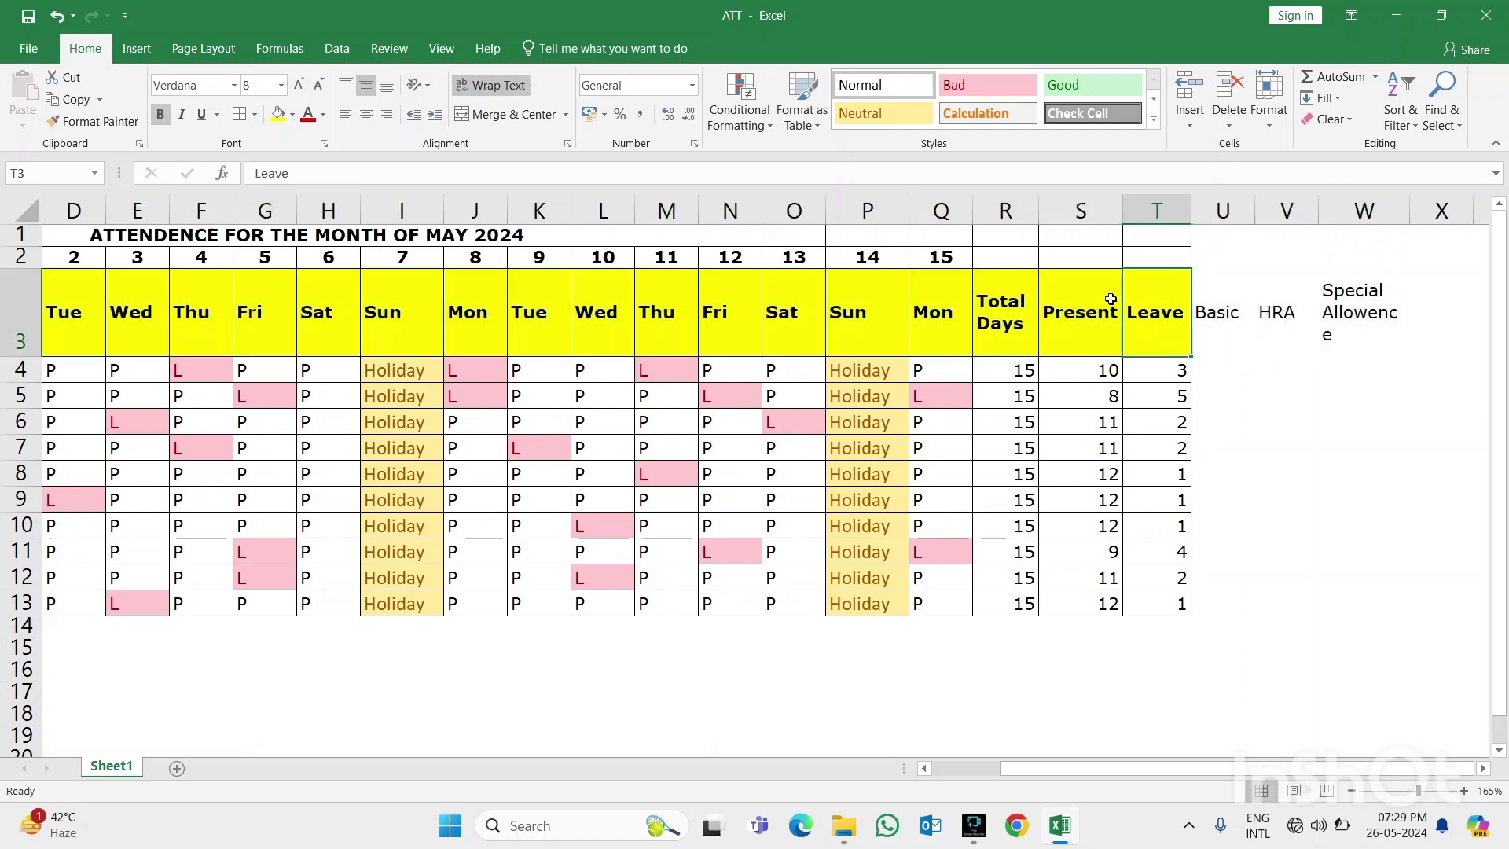
pyautogui.click(102, 119)
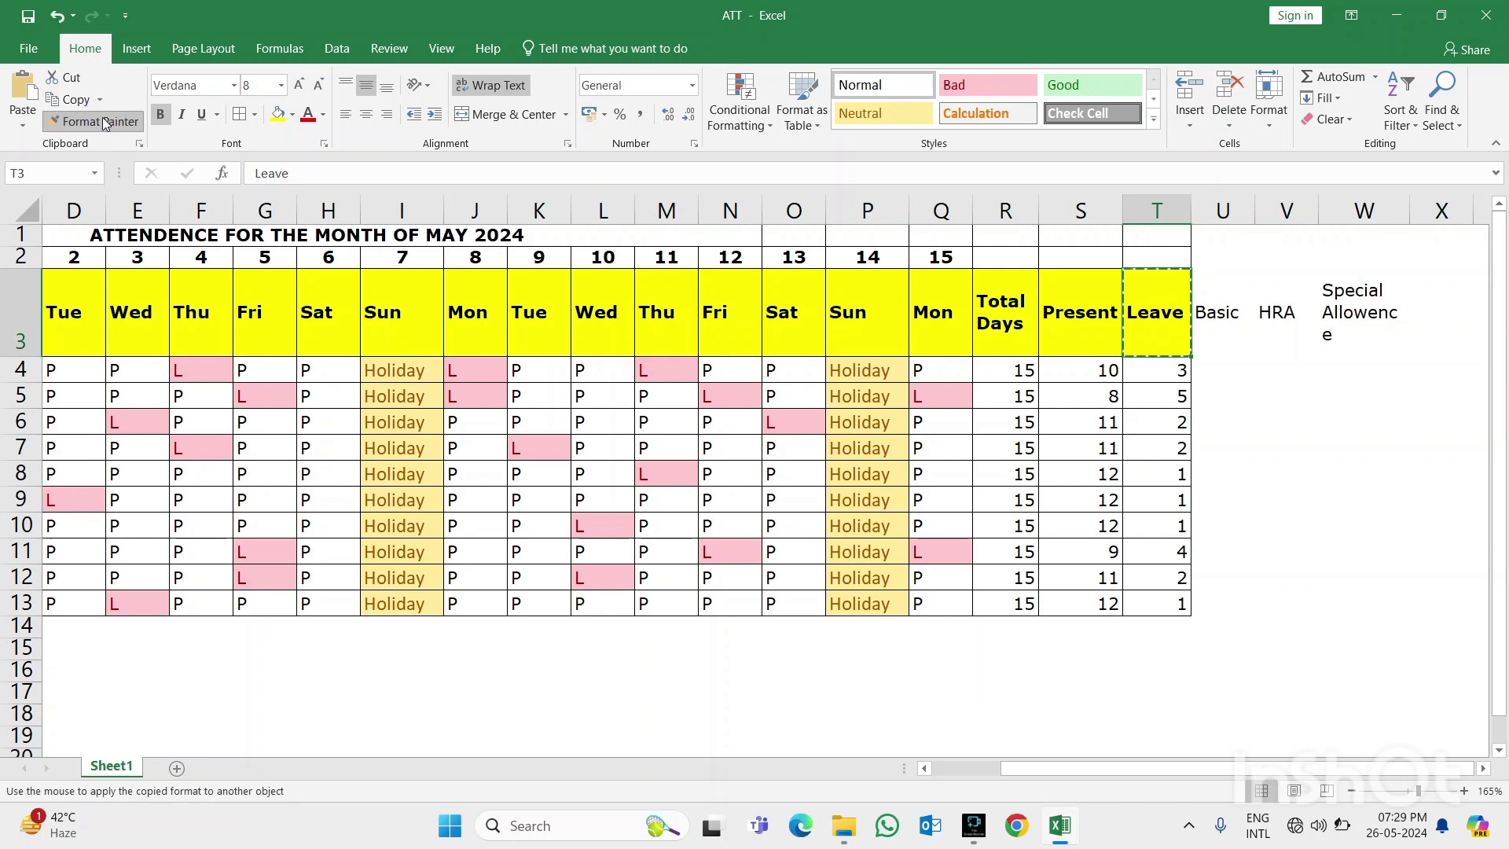
pyautogui.click(1214, 298)
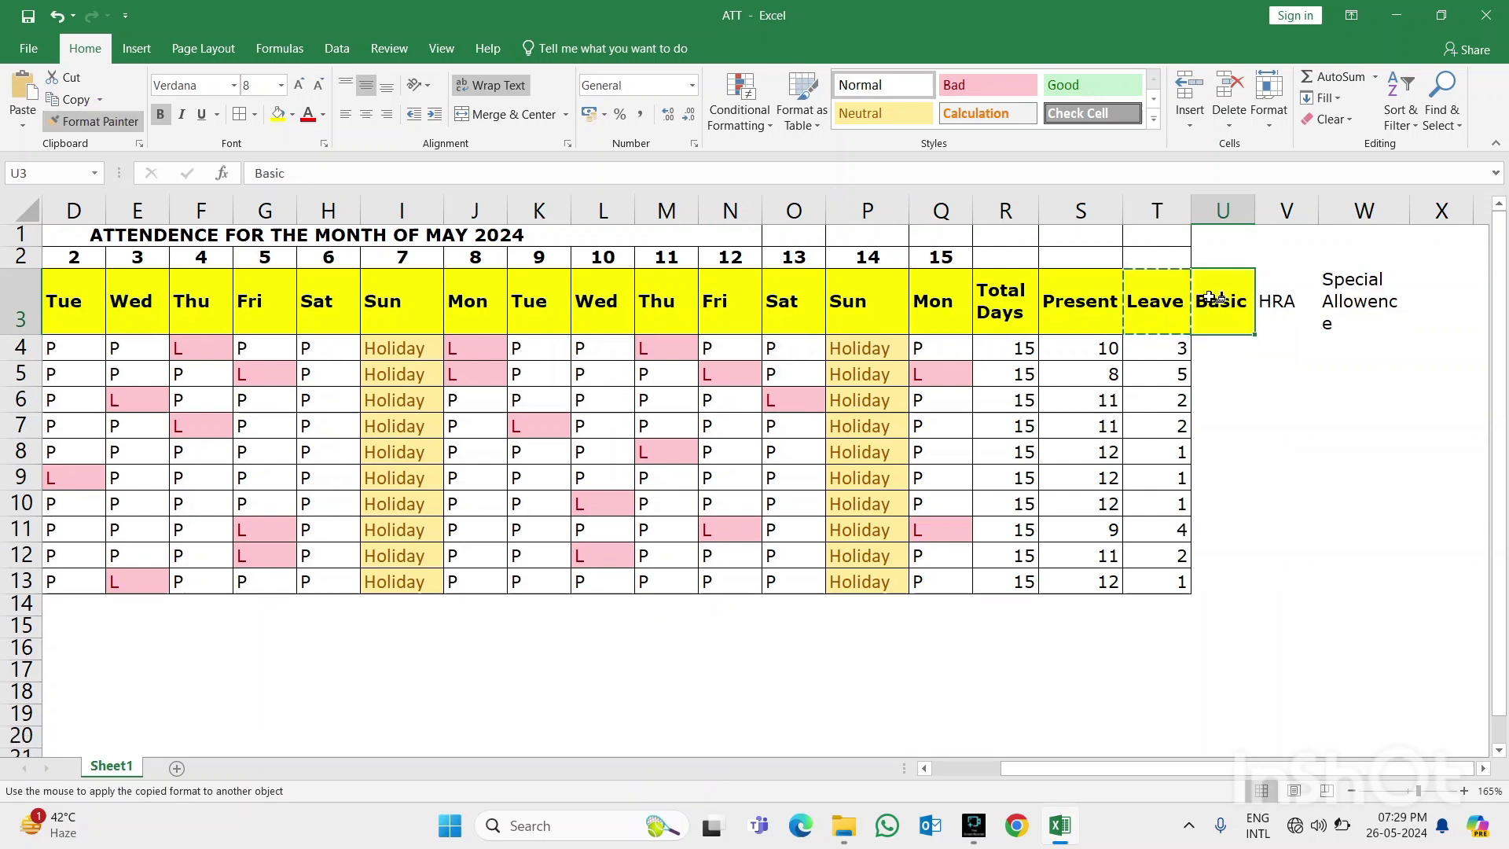
pyautogui.click(1283, 295)
pyautogui.click(1350, 301)
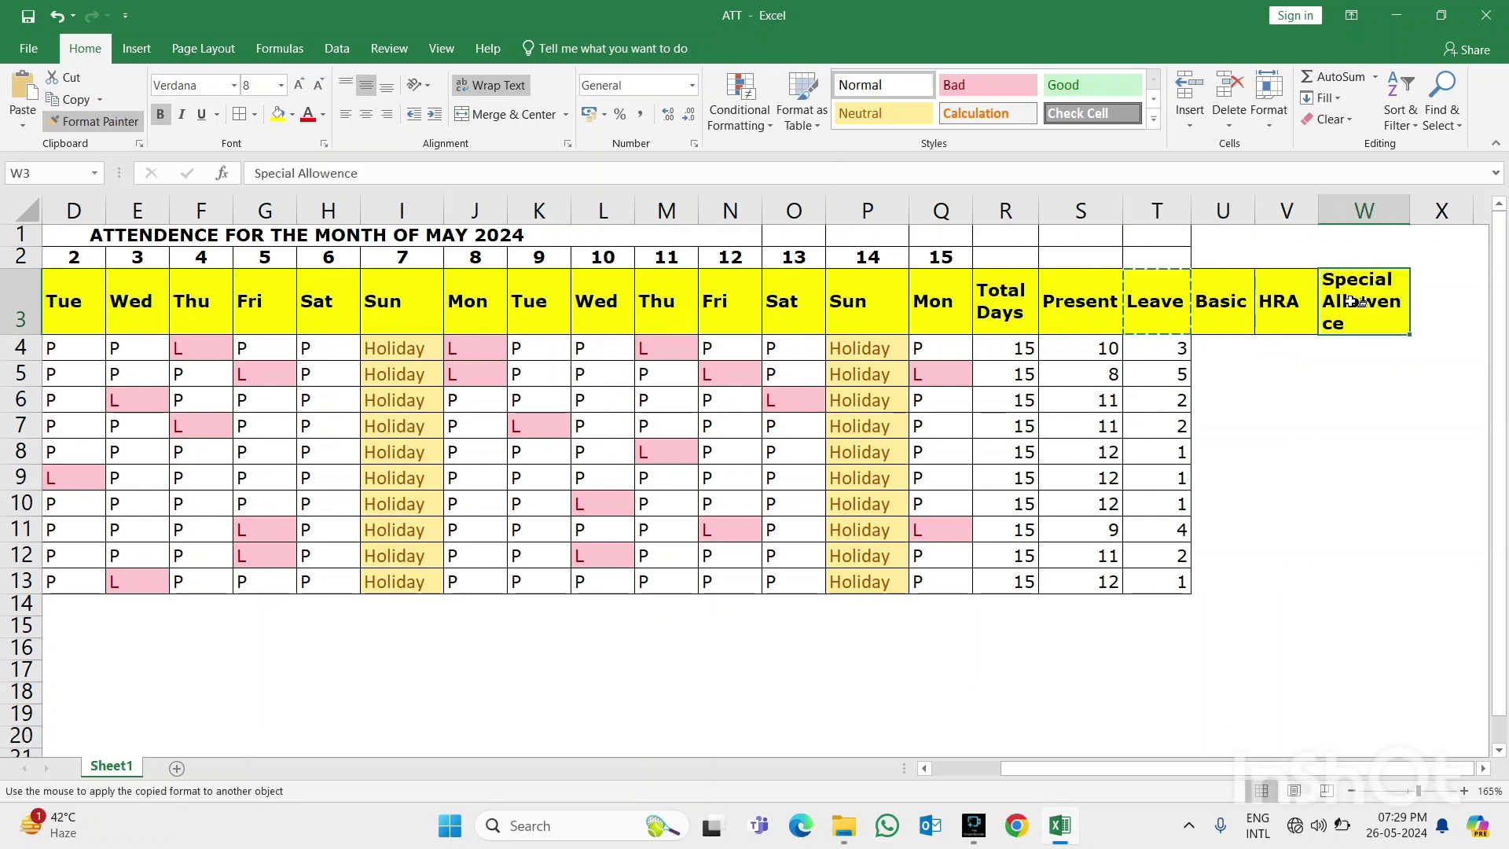
pyautogui.press('Right')
pyautogui.press('Right')
pyautogui.press('Right')
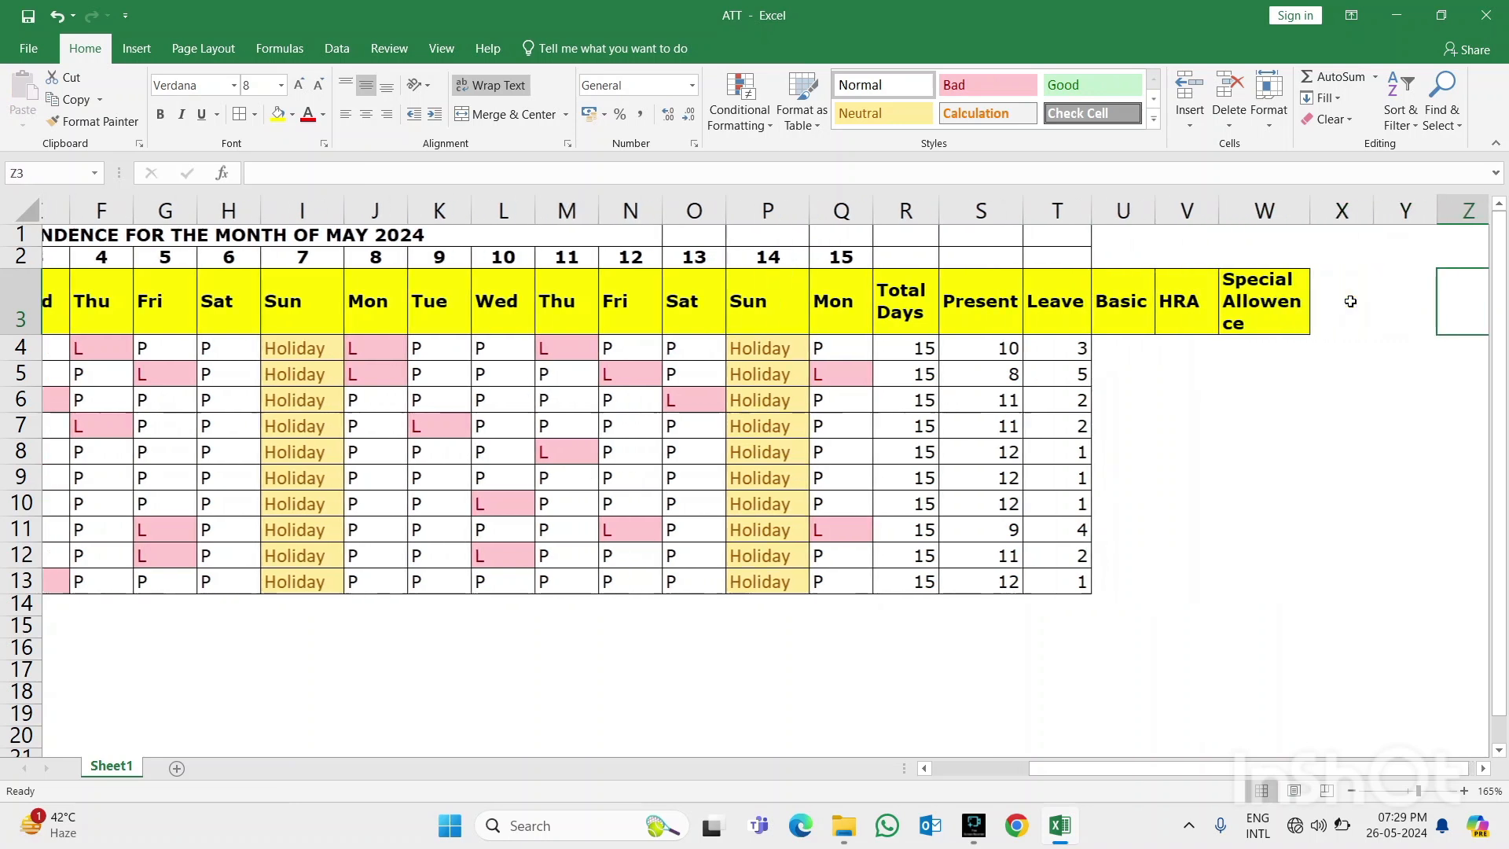
pyautogui.press('Left')
pyautogui.press('Left')
pyautogui.press('Left')
pyautogui.press('Left')
pyautogui.press('Left')
pyautogui.press('Down')
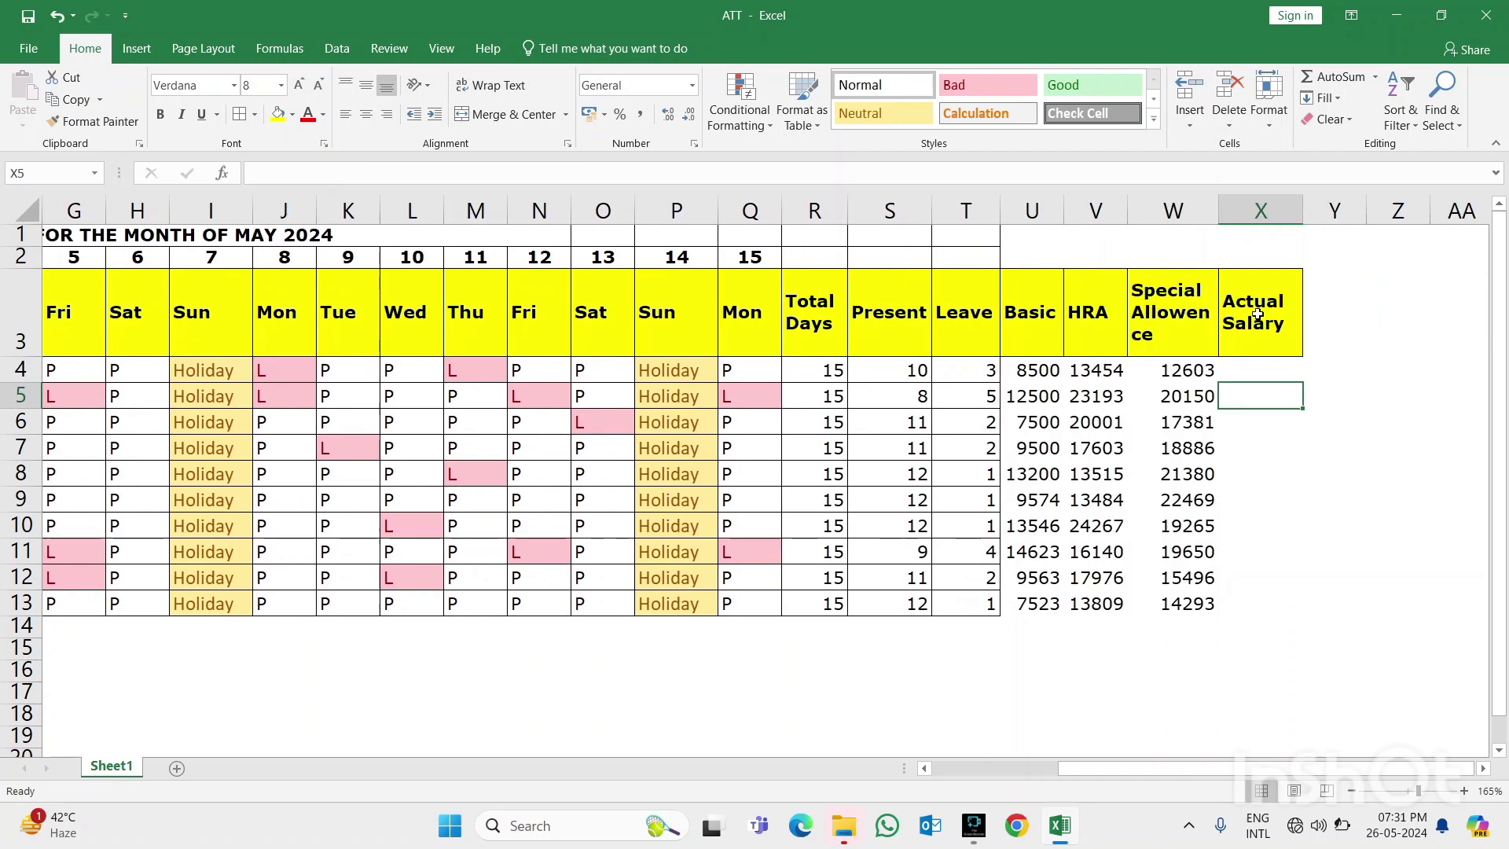
# Enter a formula in X4 under Actual Salary that adds Basic, HRA and Special Allowence: =+U4+V4+W4
pyautogui.press('Up')
pyautogui.press('Left')
pyautogui.press('Left')
pyautogui.press('Left')
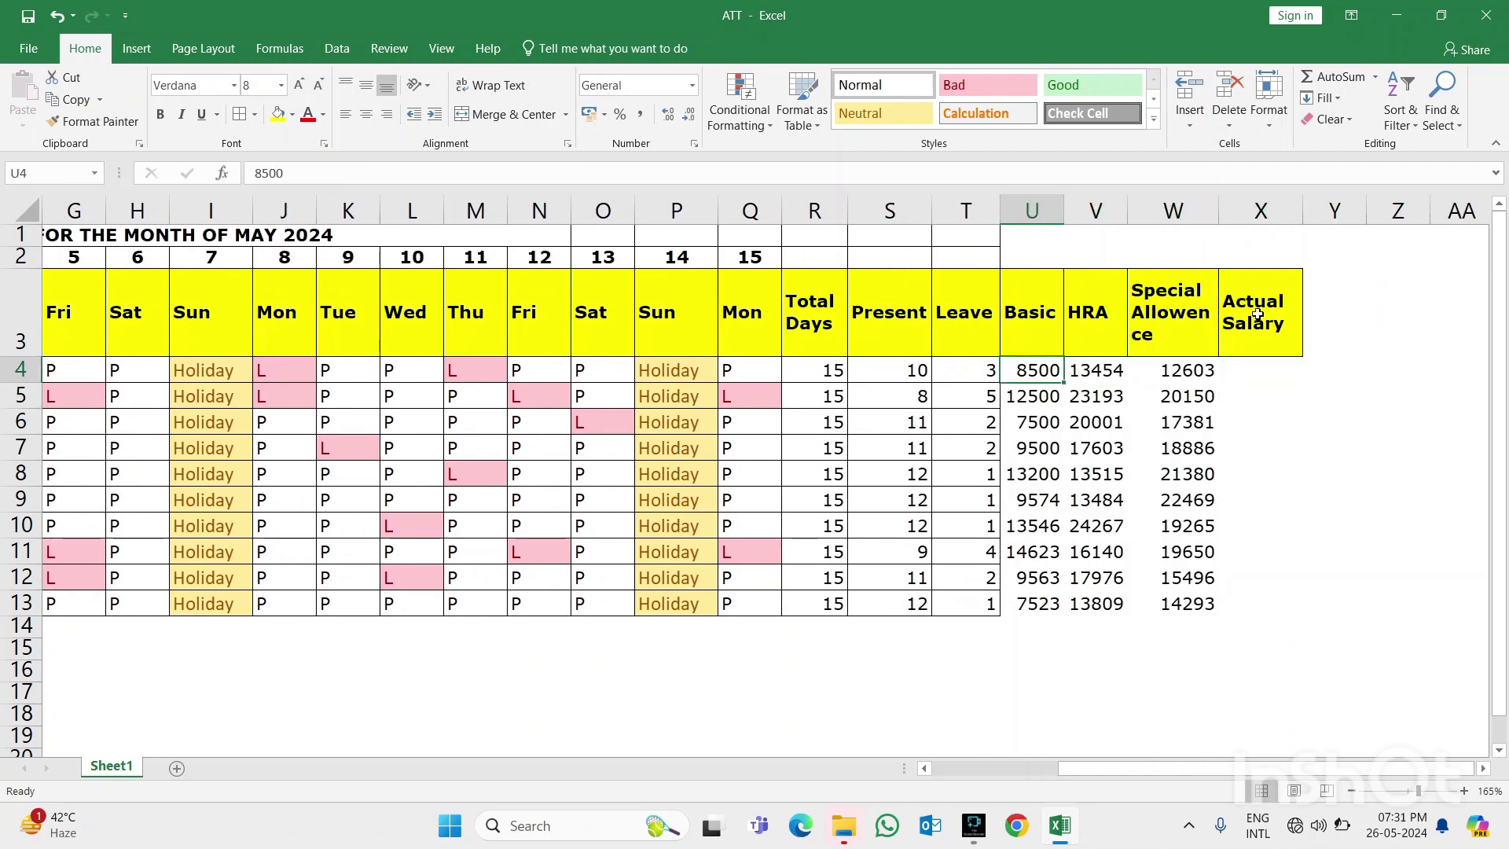
pyautogui.press('Right')
pyautogui.press('Right')
pyautogui.press('Right')
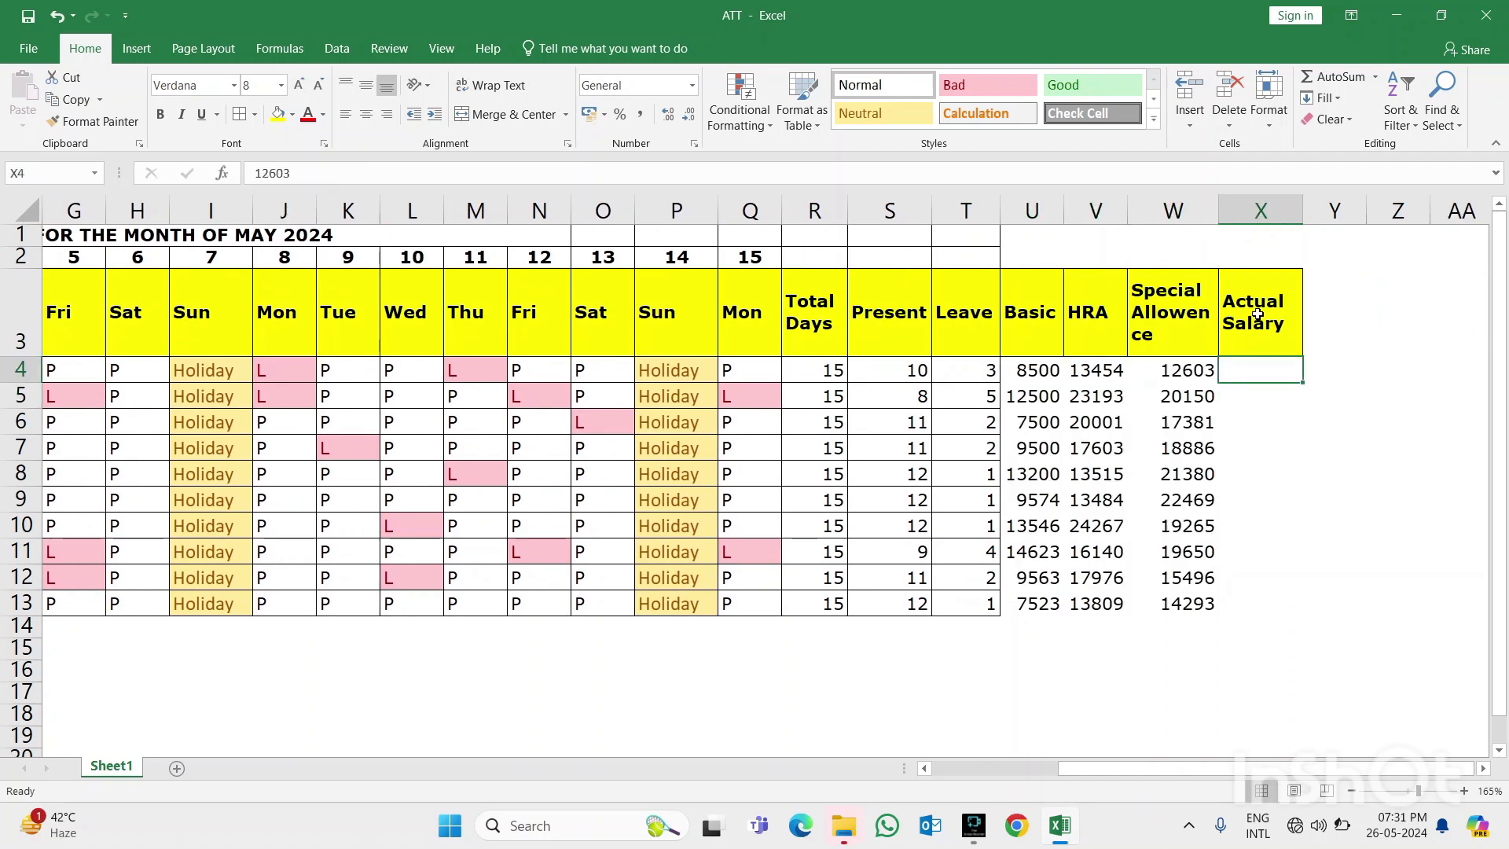
pyautogui.press('F2')
pyautogui.write('+')
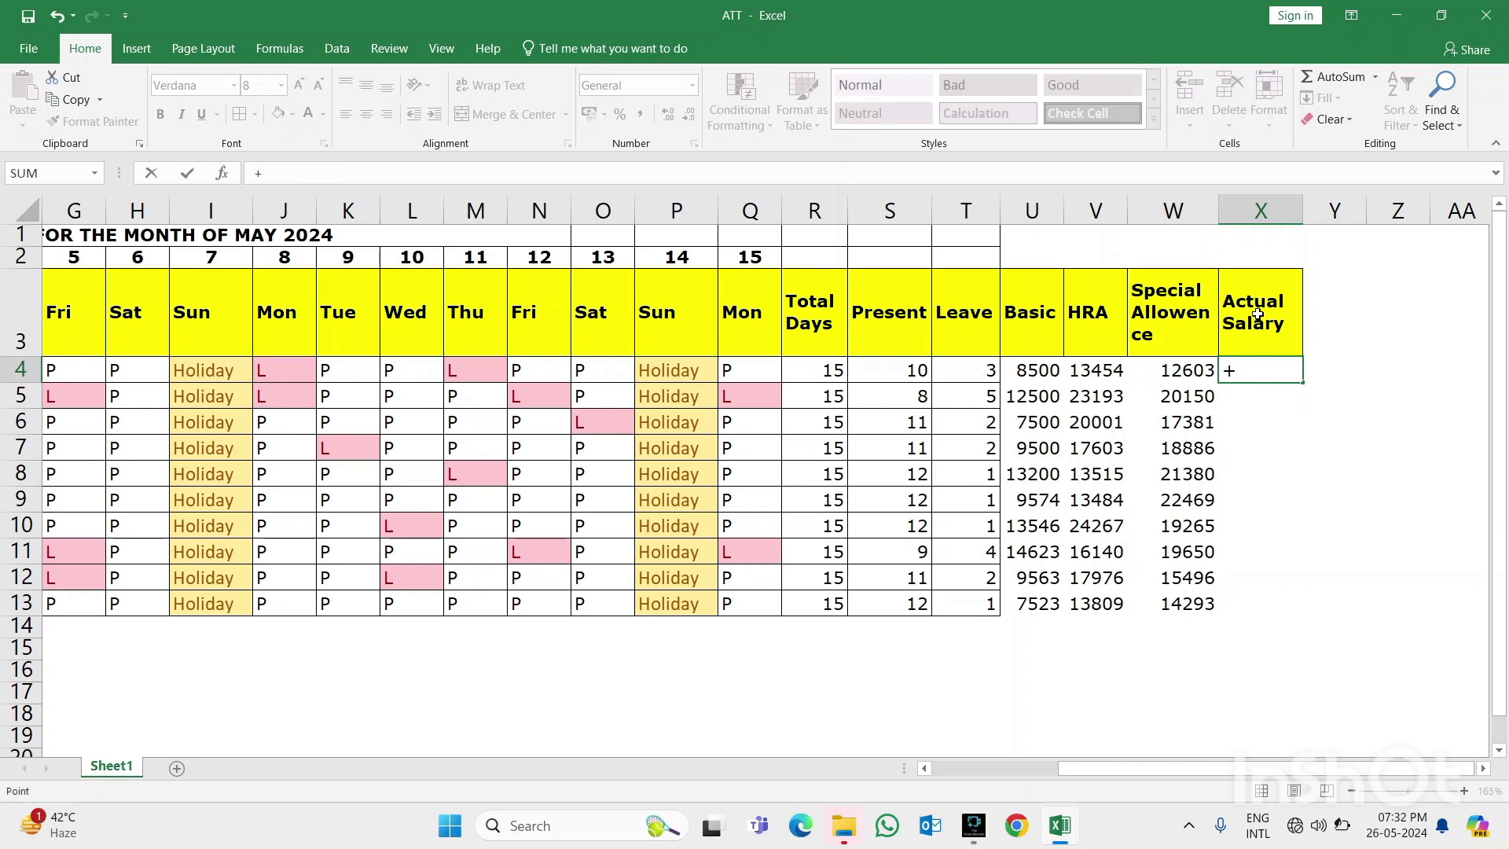
pyautogui.press('Left')
pyautogui.press('Left')
pyautogui.press('Left')
pyautogui.write('+')
pyautogui.press('Left')
pyautogui.press('Left')
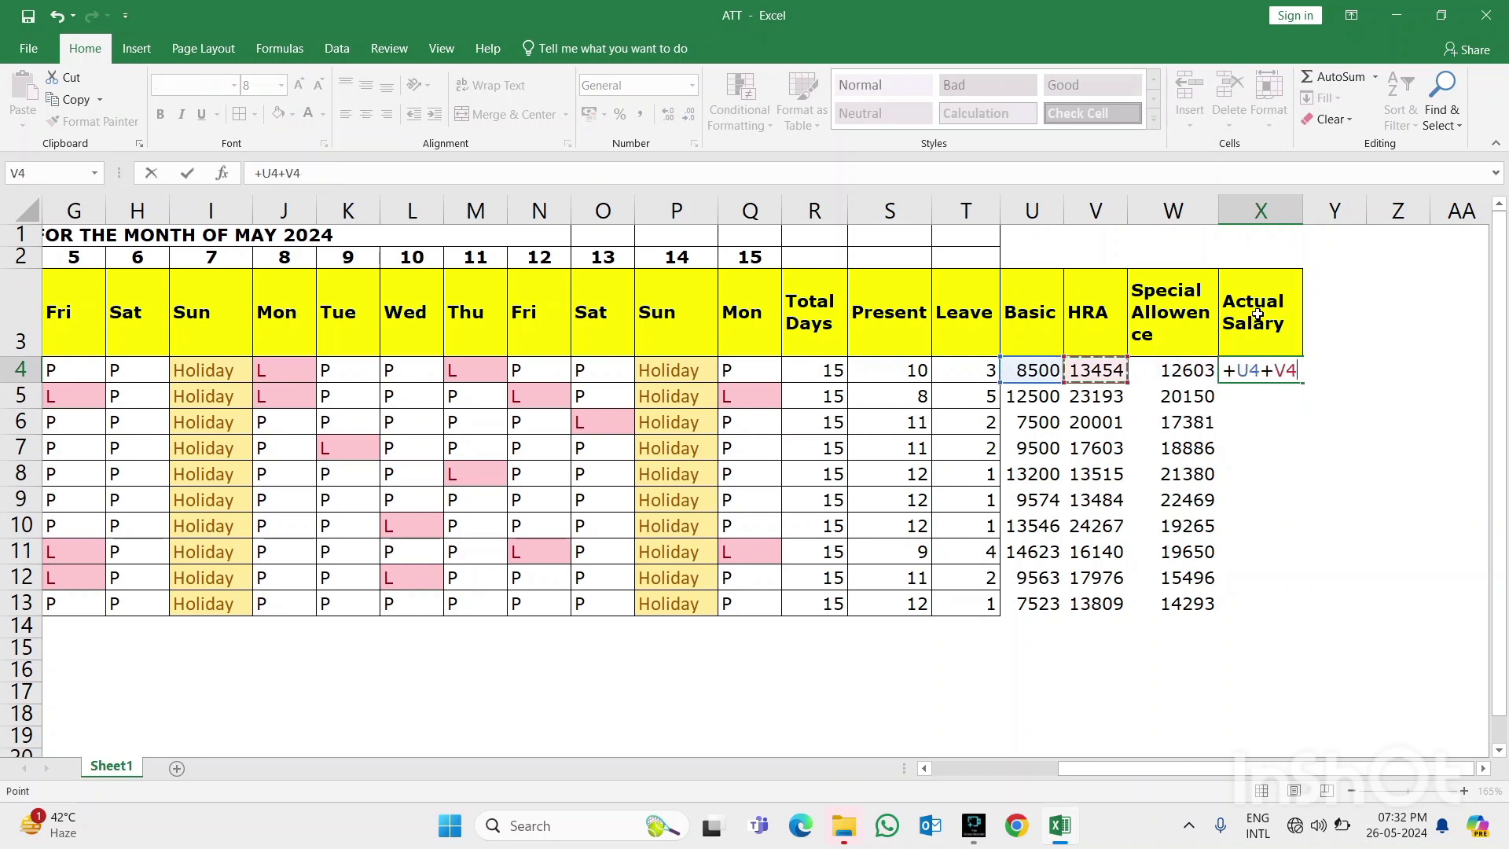
pyautogui.write('+')
pyautogui.press('Left')
pyautogui.hotkey('ctrl', 'Return')
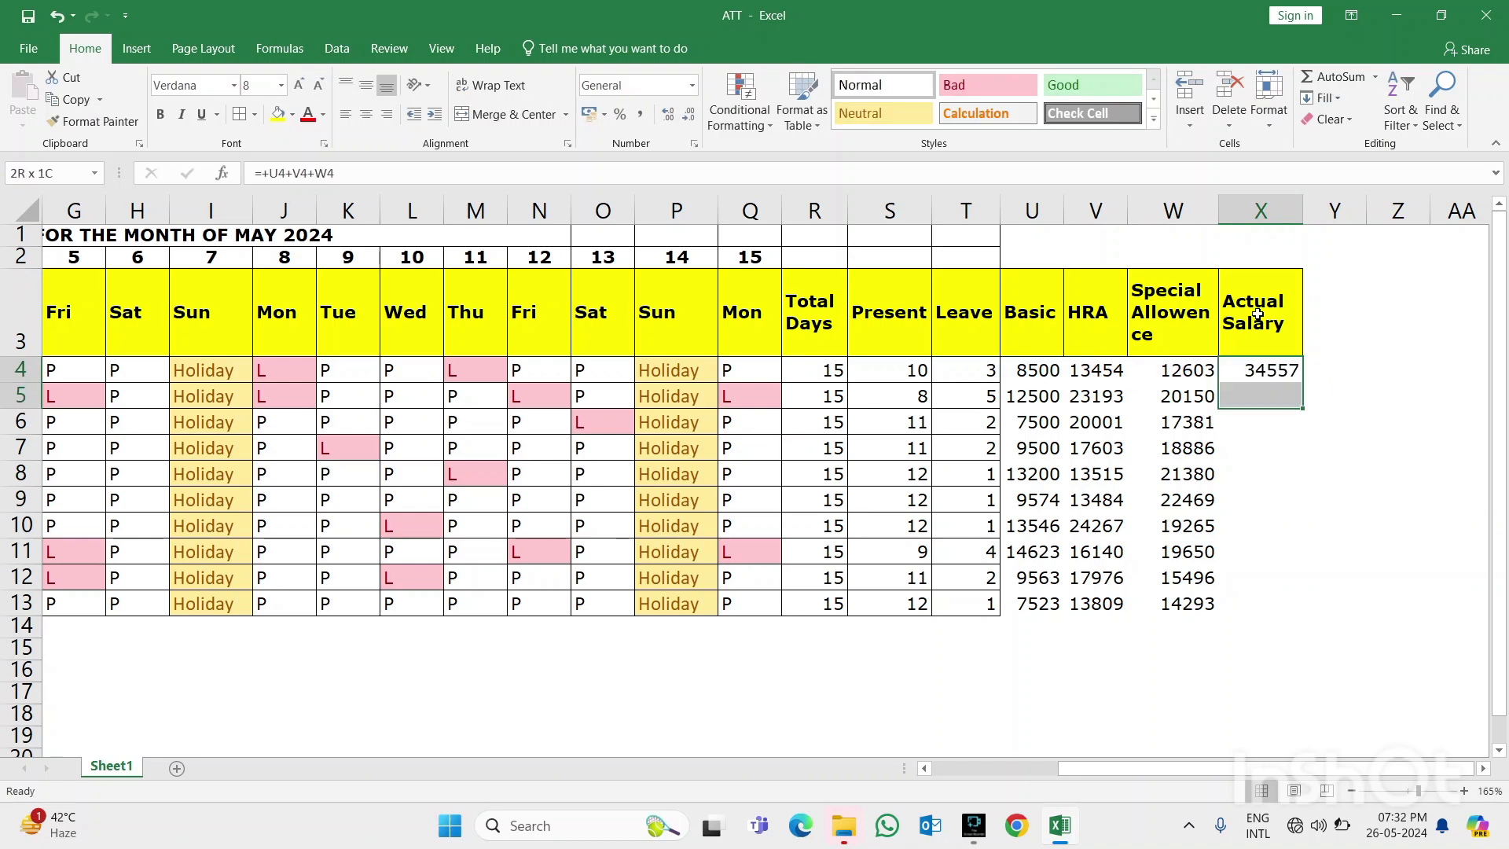
# Fill the Actual Salary formula from X4 down to X13 for every employee
pyautogui.hotkey('shift', 'Down')
pyautogui.hotkey('shift', 'Down')
pyautogui.hotkey('shift', 'Down')
pyautogui.hotkey('shift', 'Down')
pyautogui.hotkey('shift', 'Down')
pyautogui.hotkey('shift', 'Down')
pyautogui.hotkey('shift', 'Down')
pyautogui.hotkey('shift', 'Down')
pyautogui.hotkey('shift', 'Down')
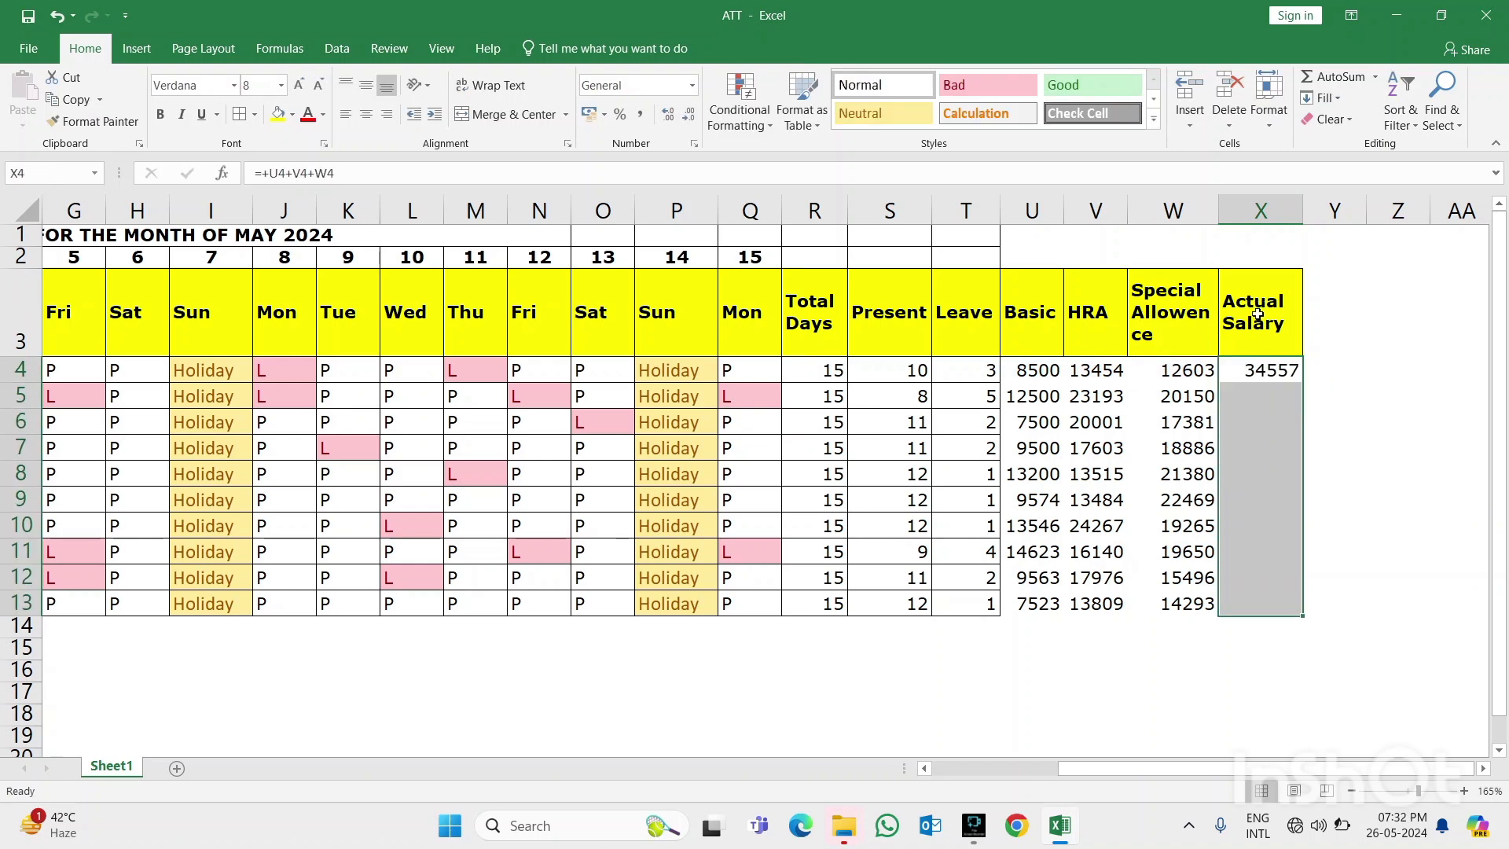
pyautogui.hotkey('ctrl', 'd')
# Apply the Comma number format to the salary figures in U4:X13
pyautogui.press('Left')
pyautogui.press('Left')
pyautogui.press('Left')
pyautogui.hotkey('shift', 'Right')
pyautogui.hotkey('shift', 'Right')
pyautogui.hotkey('shift', 'Right')
pyautogui.hotkey('shift', 'Down')
pyautogui.hotkey('shift', 'Down')
pyautogui.hotkey('shift', 'Down')
pyautogui.hotkey('shift', 'Down')
pyautogui.hotkey('shift', 'Down')
pyautogui.hotkey('shift', 'Down')
pyautogui.hotkey('shift', 'Down')
pyautogui.hotkey('shift', 'Down')
pyautogui.hotkey('shift', 'Down')
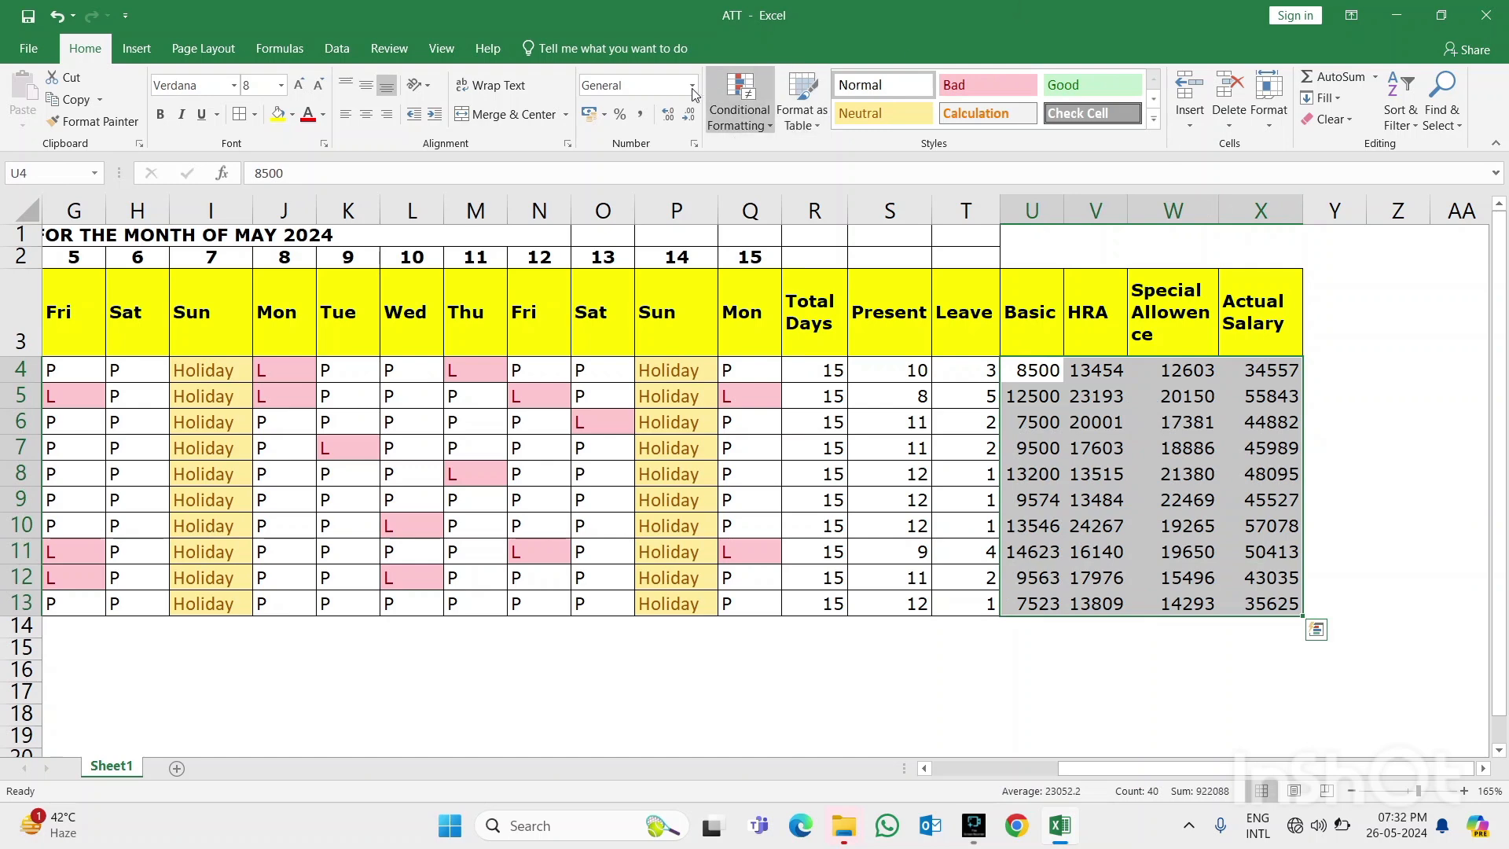
pyautogui.click(640, 114)
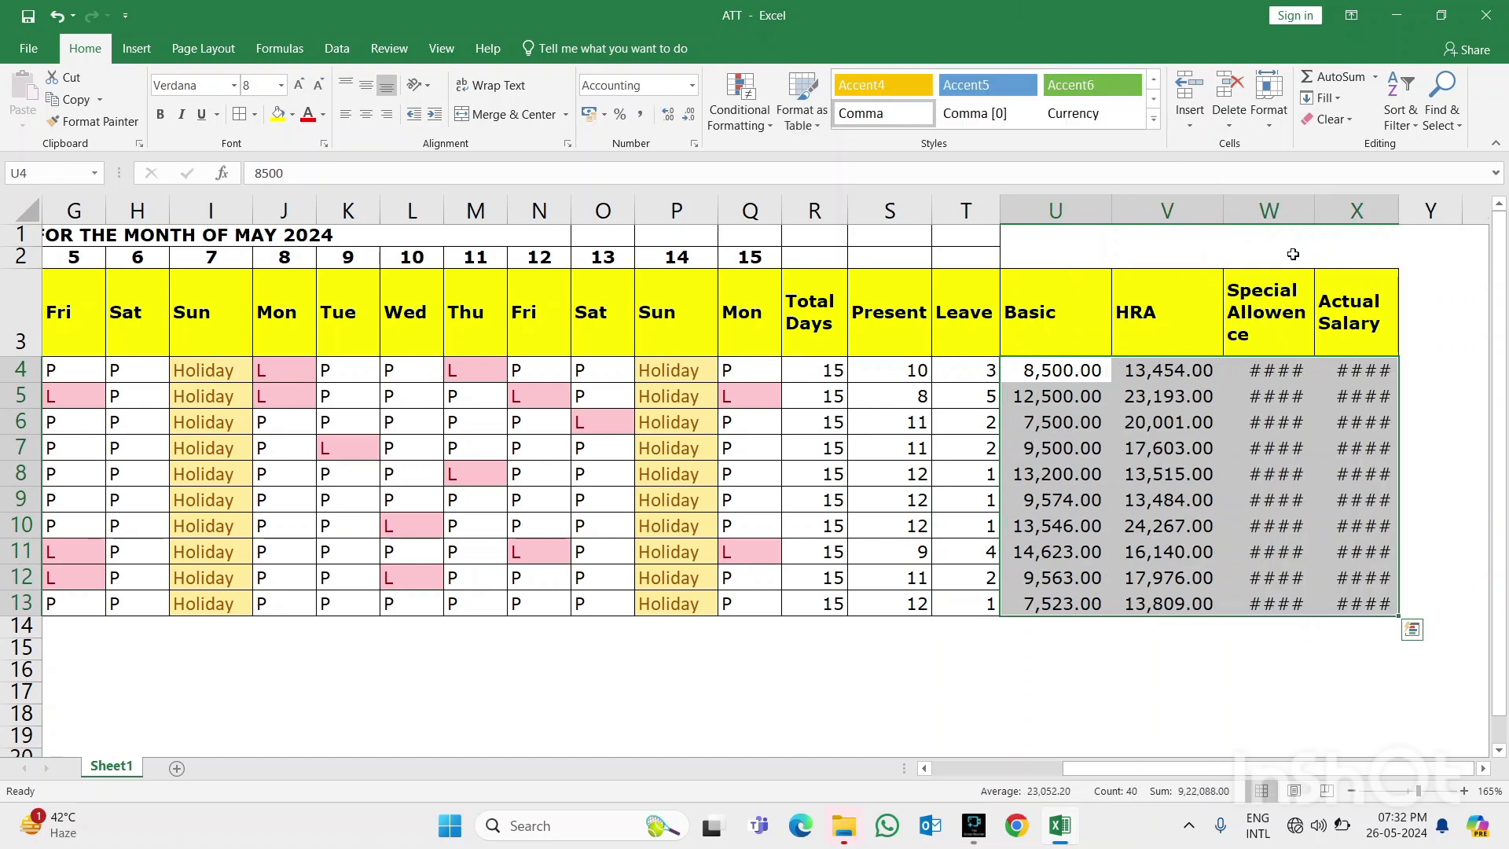
# Autofit columns W and X so the Special Allowence and Actual Salary figures fit
pyautogui.doubleClick(1315, 211)
pyautogui.click(1242, 385)
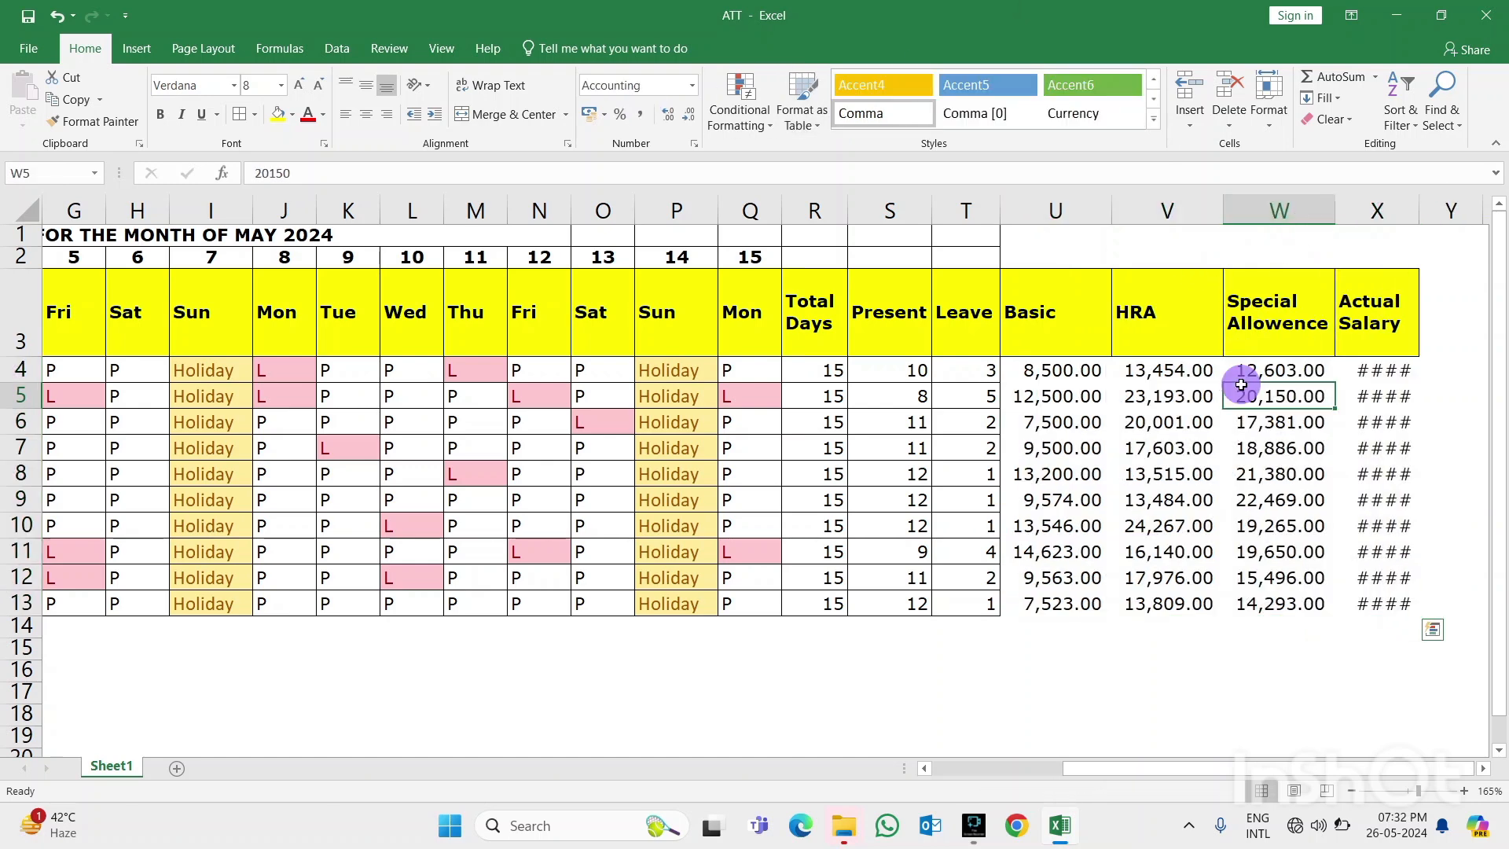
pyautogui.keyDown('shift'); pyautogui.click(1381, 240); pyautogui.keyUp('shift')
pyautogui.doubleClick(1421, 211)
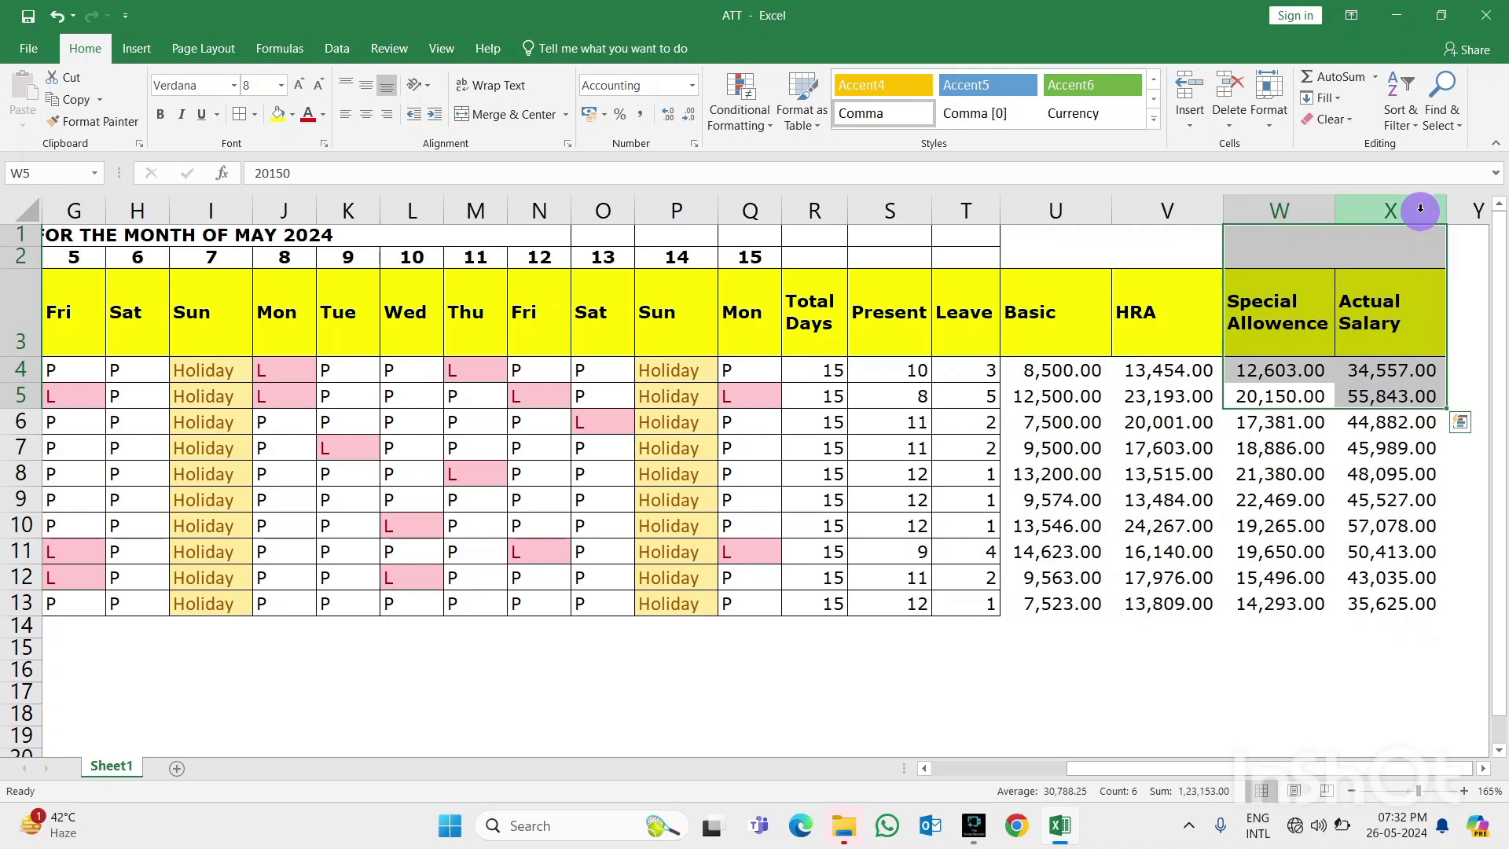
# Copy the Actual Salary heading from X3 into the adjacent cell Y3
pyautogui.click(1358, 319)
pyautogui.press('Right')
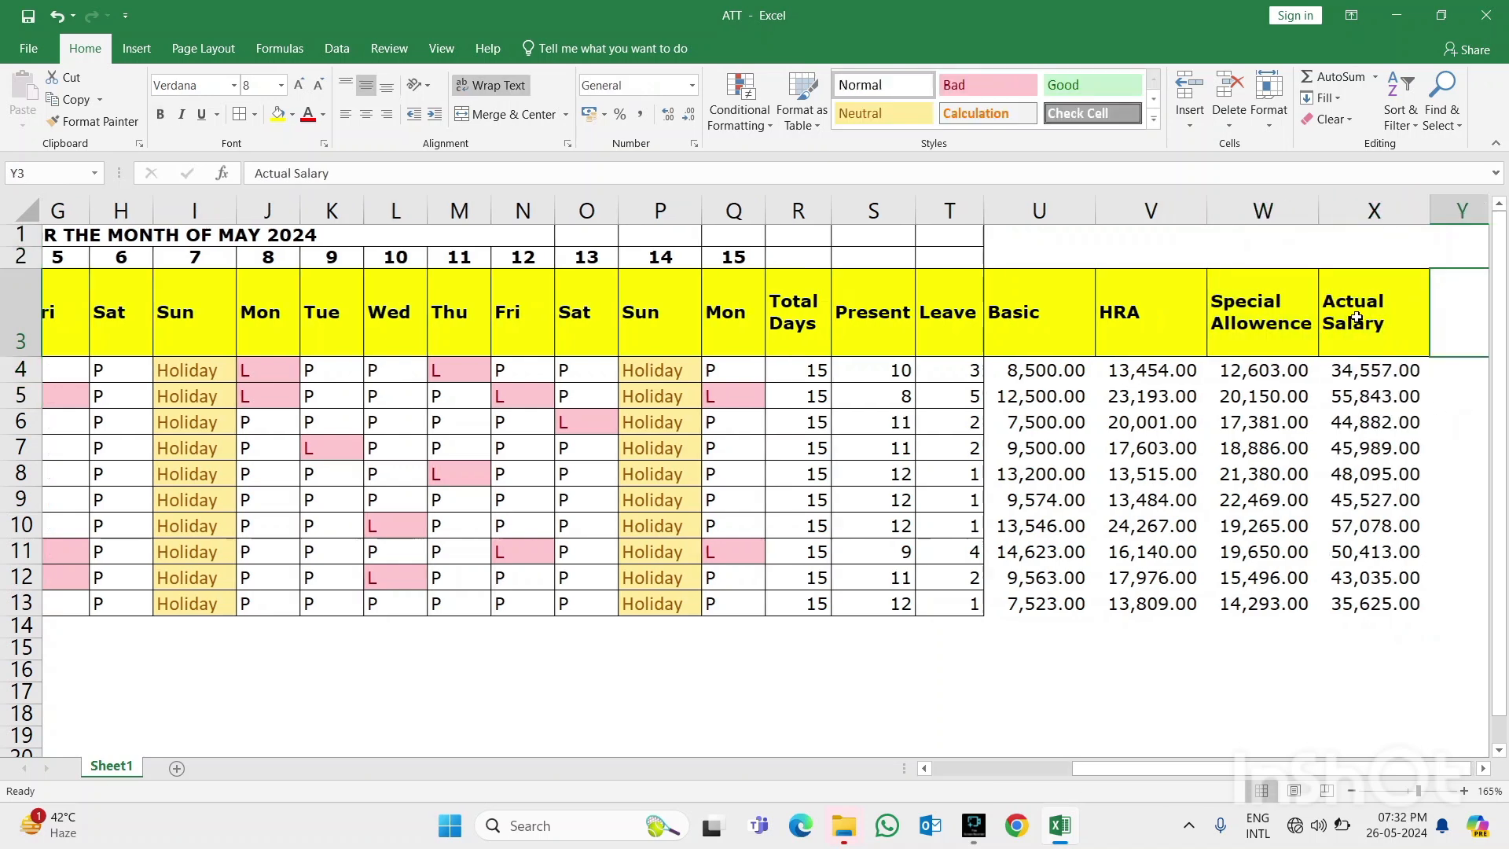
pyautogui.hscroll(3, 1358, 317)
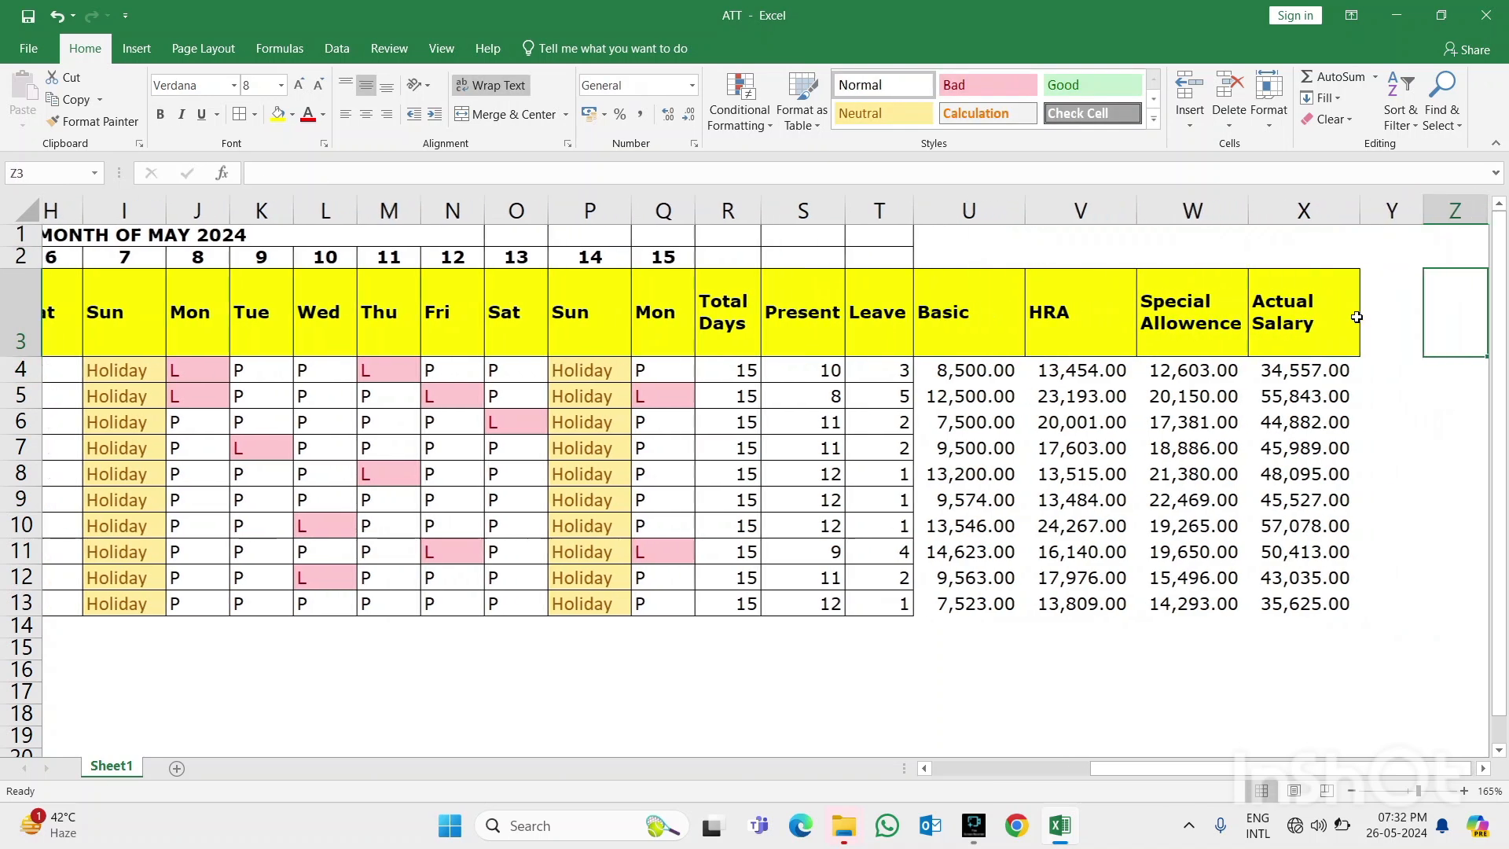
pyautogui.press('Left')
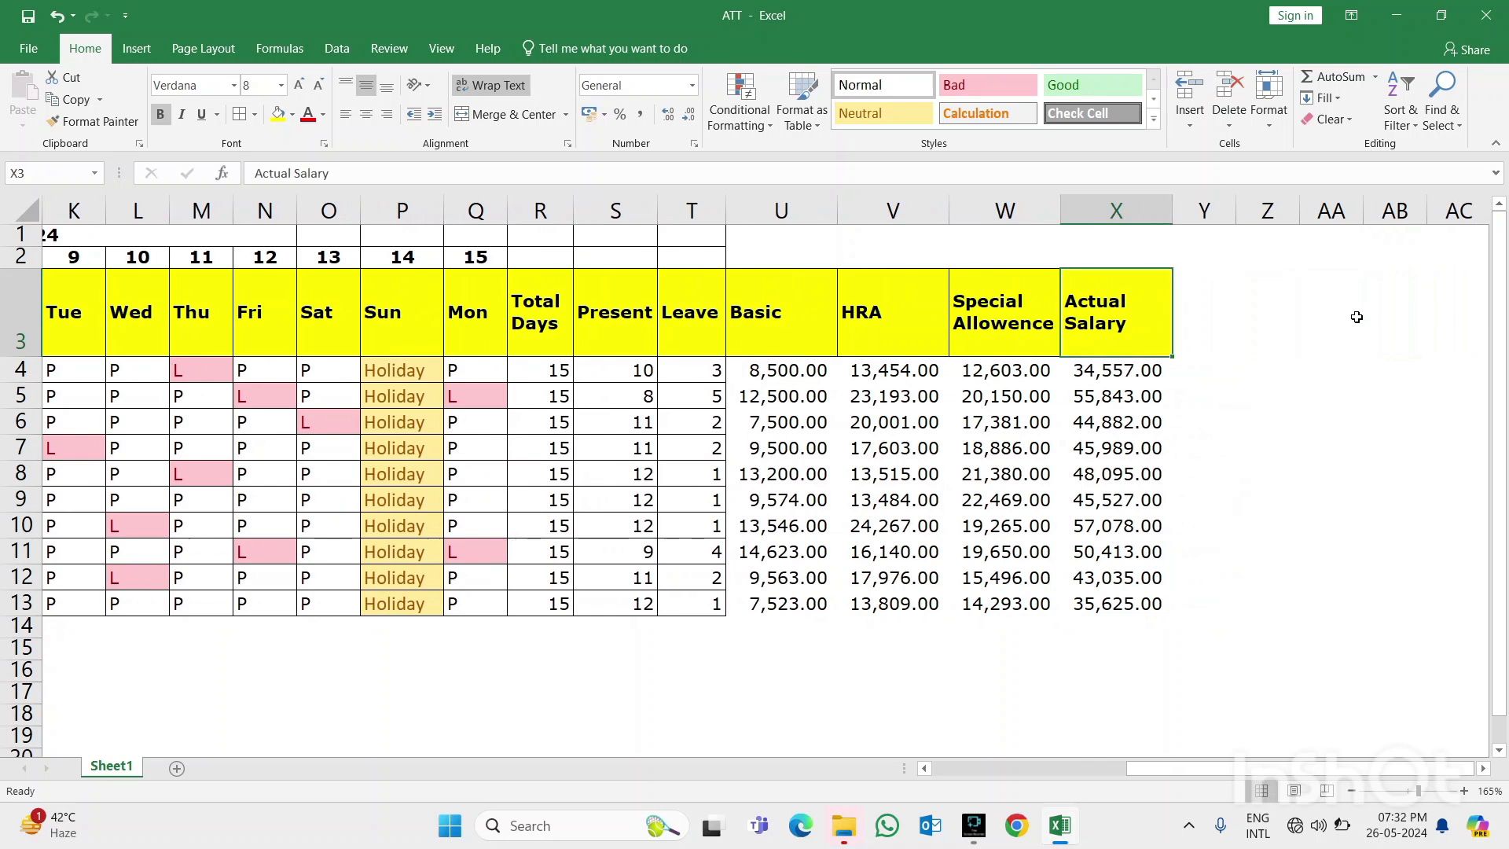
pyautogui.hotkey('ctrl', 'c')
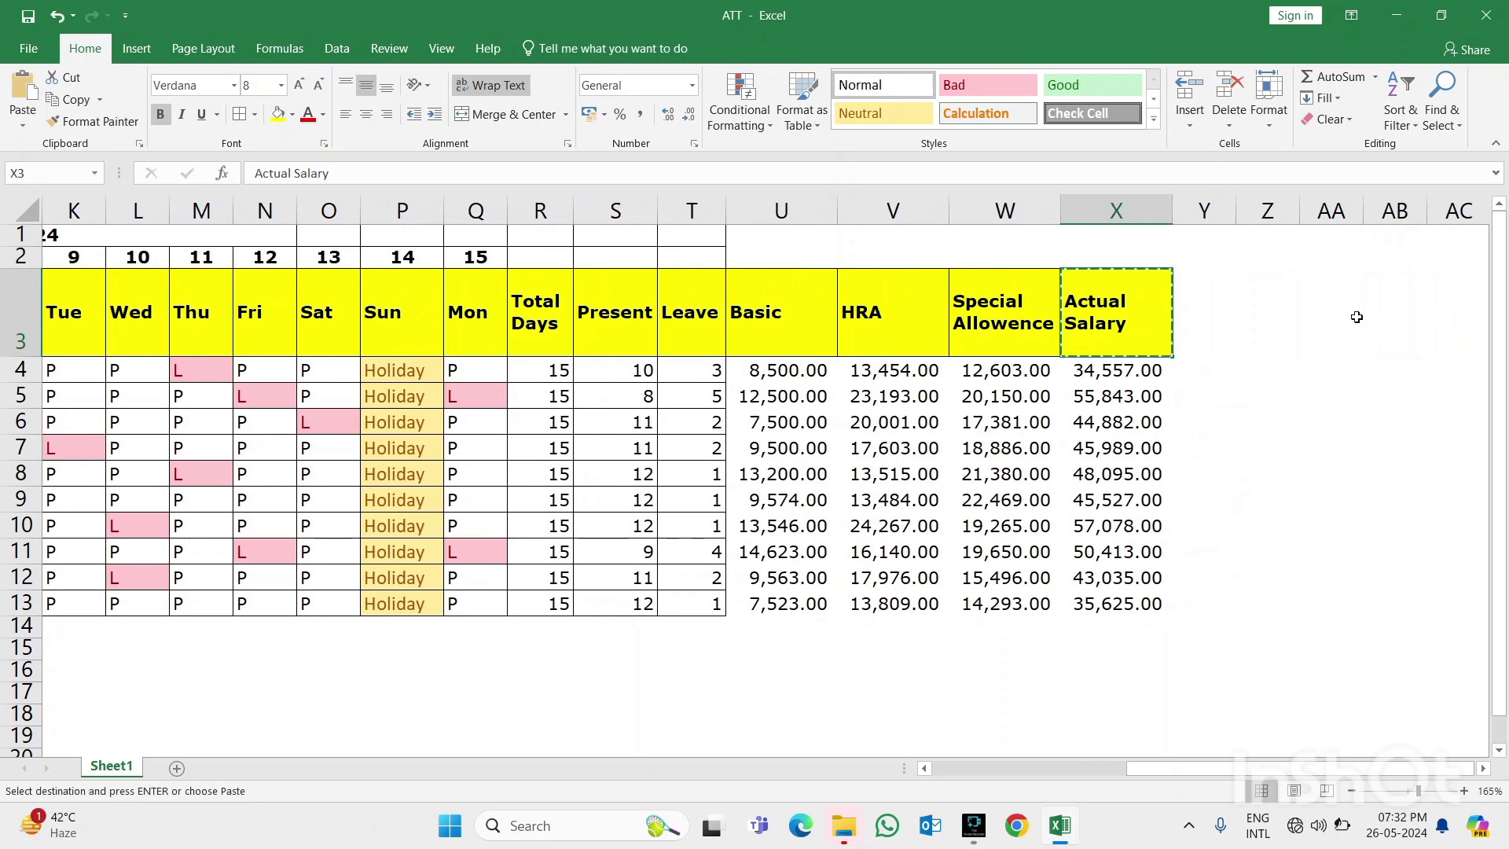
pyautogui.press('Right')
pyautogui.press('Return')
# Top-align the text across the whole heading row 3
pyautogui.hotkey('shift', 'space')
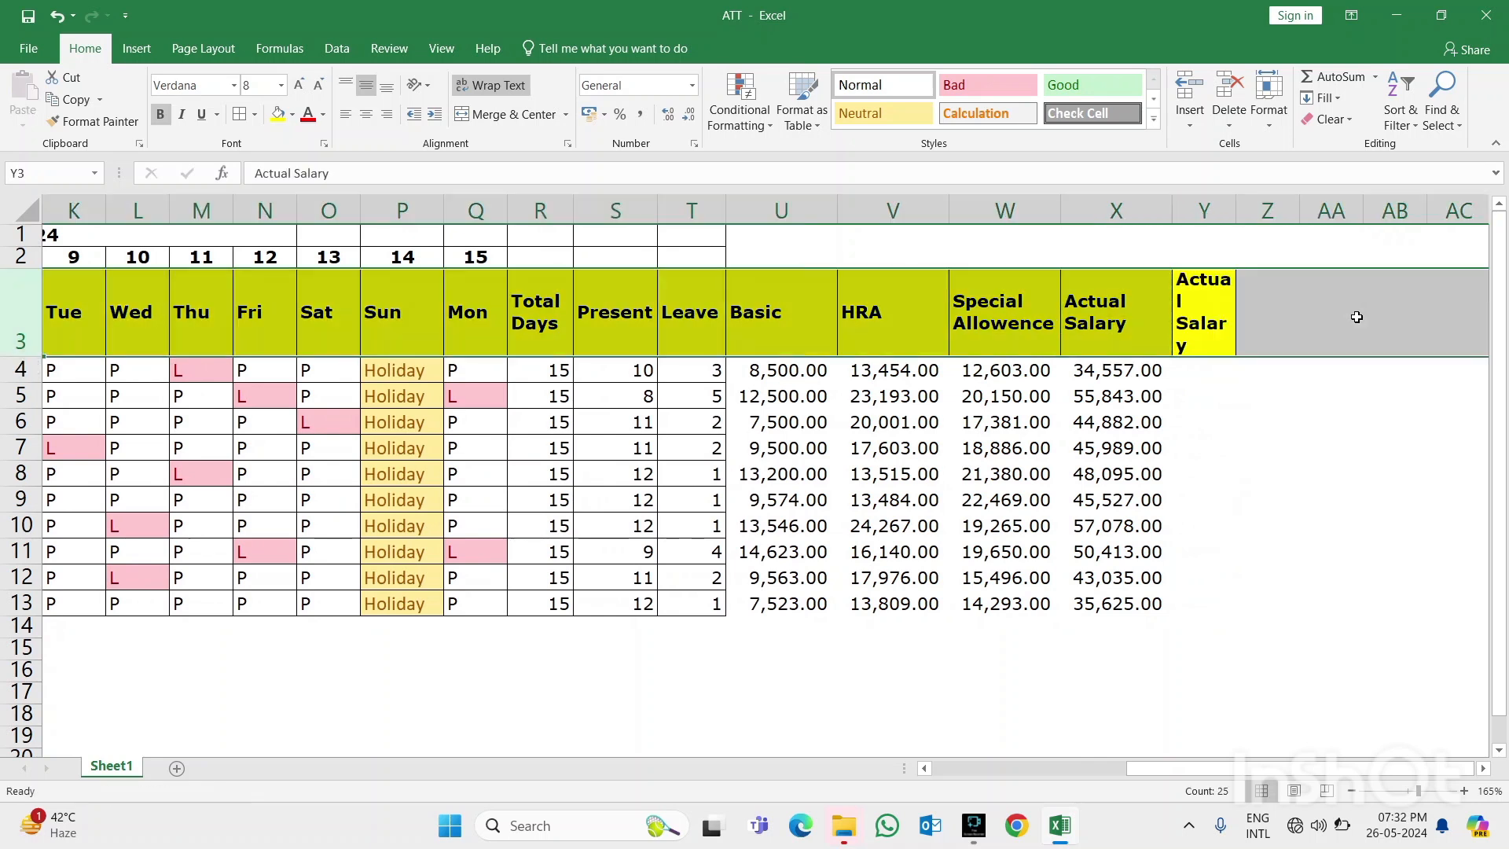
pyautogui.click(345, 85)
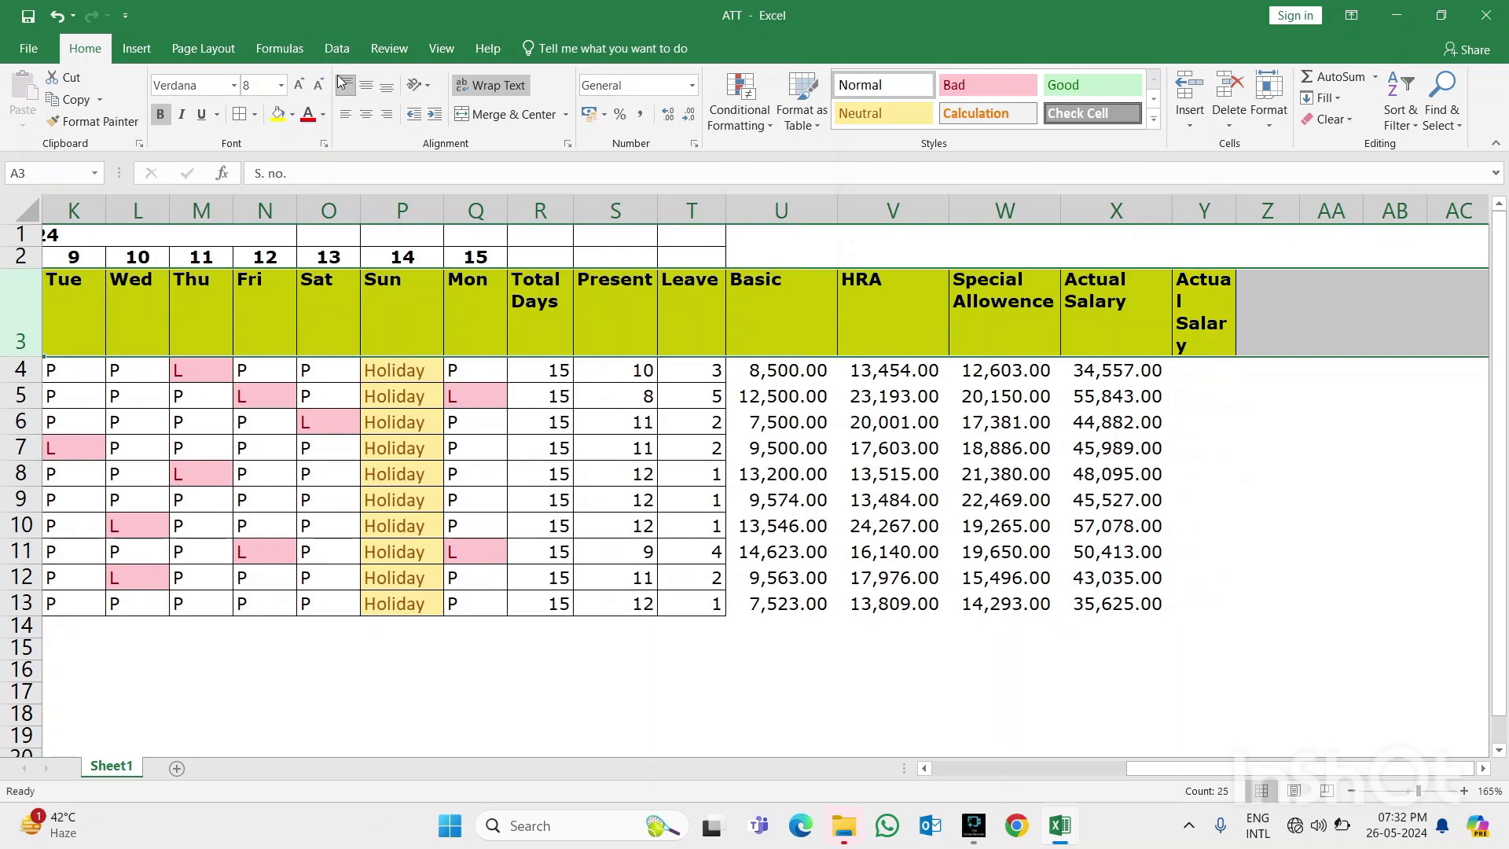
pyautogui.click(337, 76)
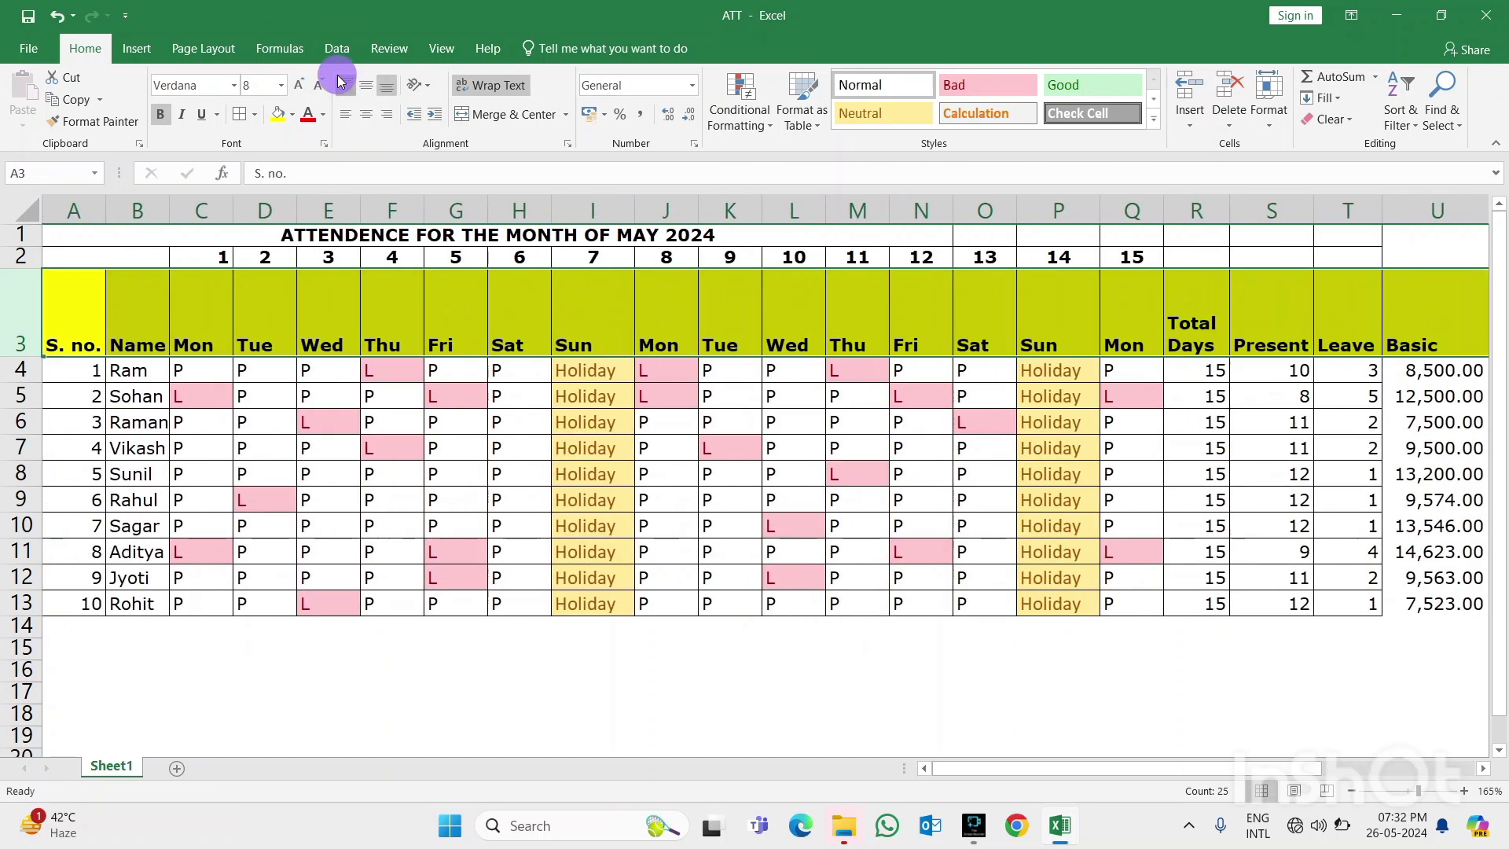
pyautogui.click(1059, 296)
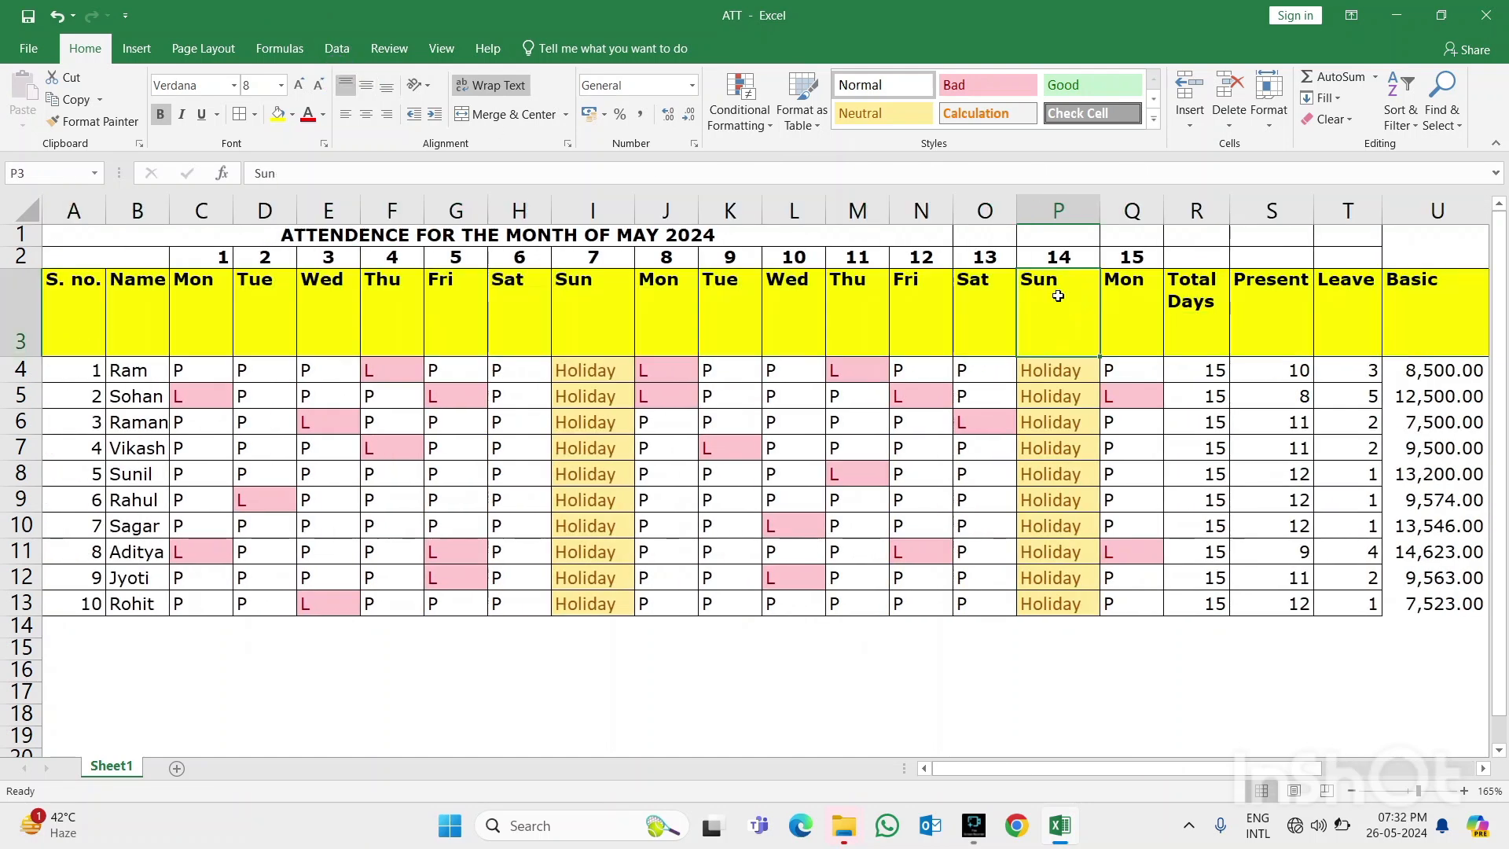
# Widen column Y to fit its heading on two lines and reduce the height of heading row 3 to match
pyautogui.press('Right')
pyautogui.press('Right')
pyautogui.press('Right')
pyautogui.press('Right')
pyautogui.press('Right')
pyautogui.press('Right')
pyautogui.press('Right')
pyautogui.press('Right')
pyautogui.press('Right')
pyautogui.press('Right')
pyautogui.press('Right')
pyautogui.press('Right')
pyautogui.press('Right')
pyautogui.press('Left')
pyautogui.press('Left')
pyautogui.press('Left')
pyautogui.press('Left')
pyautogui.press('Left')
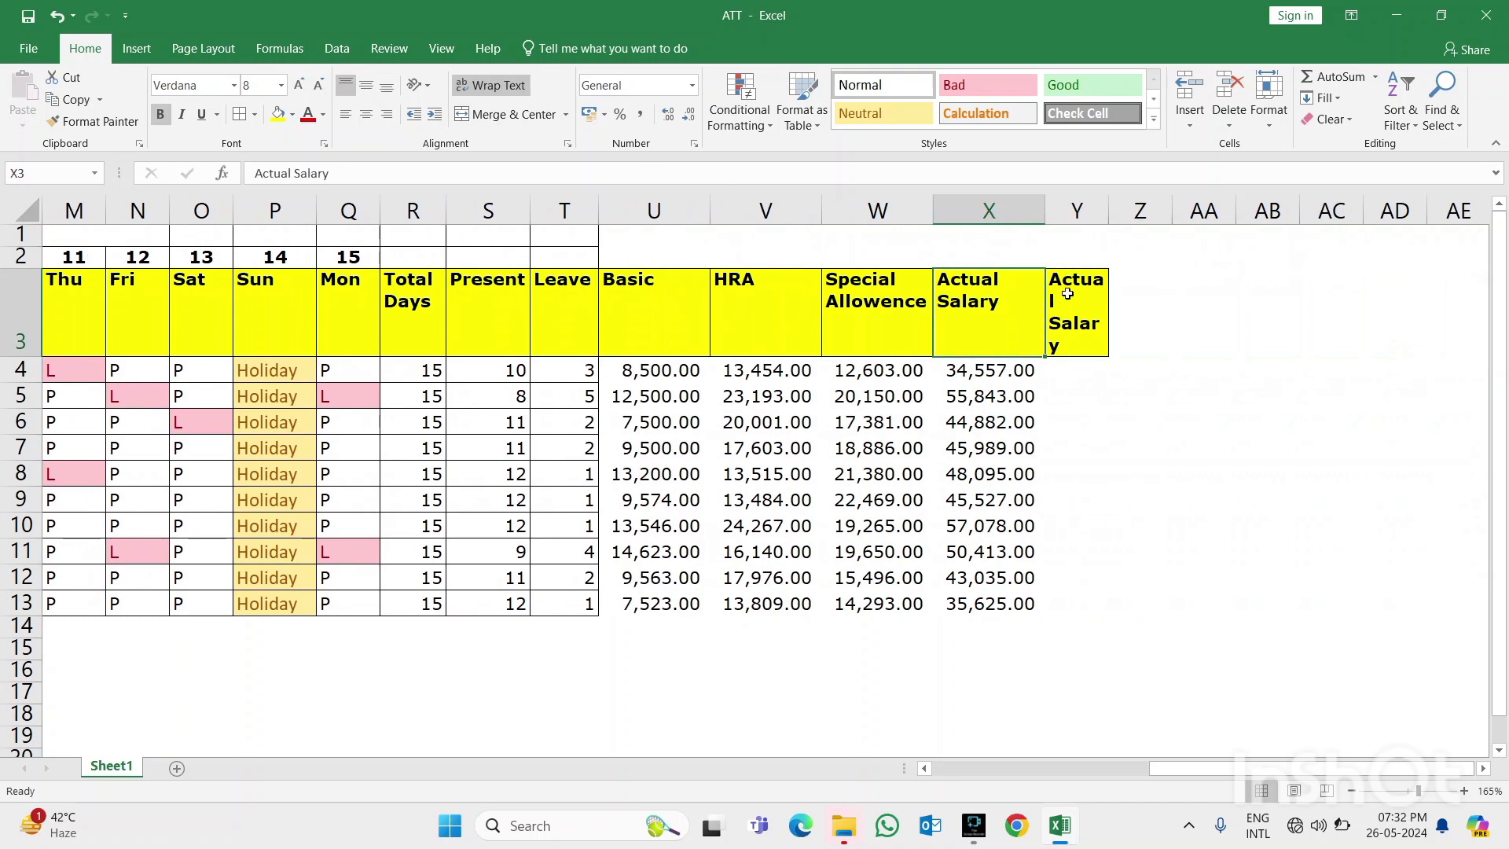
pyautogui.moveTo(1109, 202); pyautogui.dragTo(1132, 203)
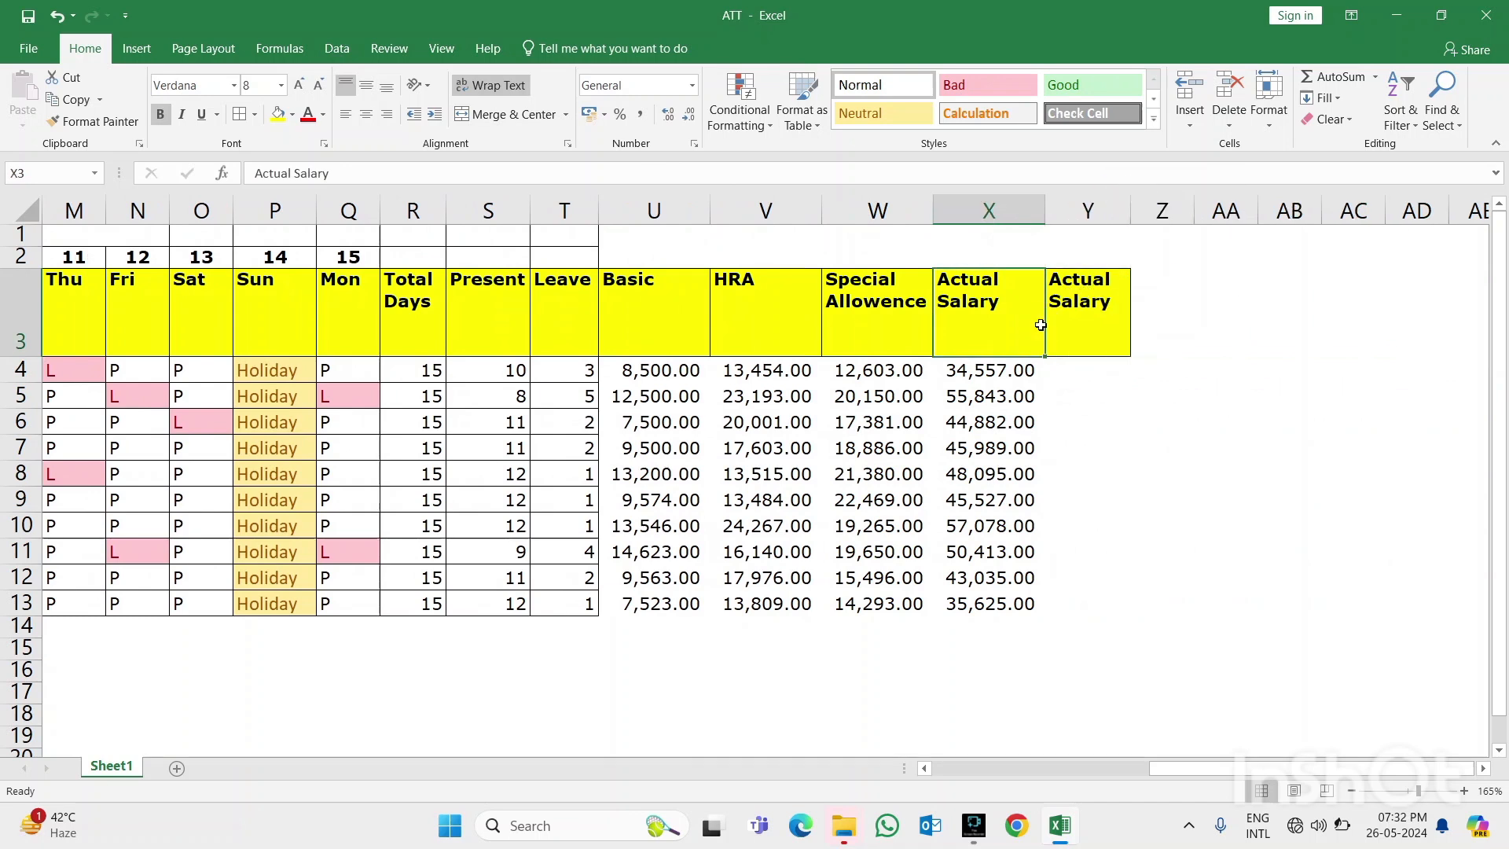
pyautogui.press('Right')
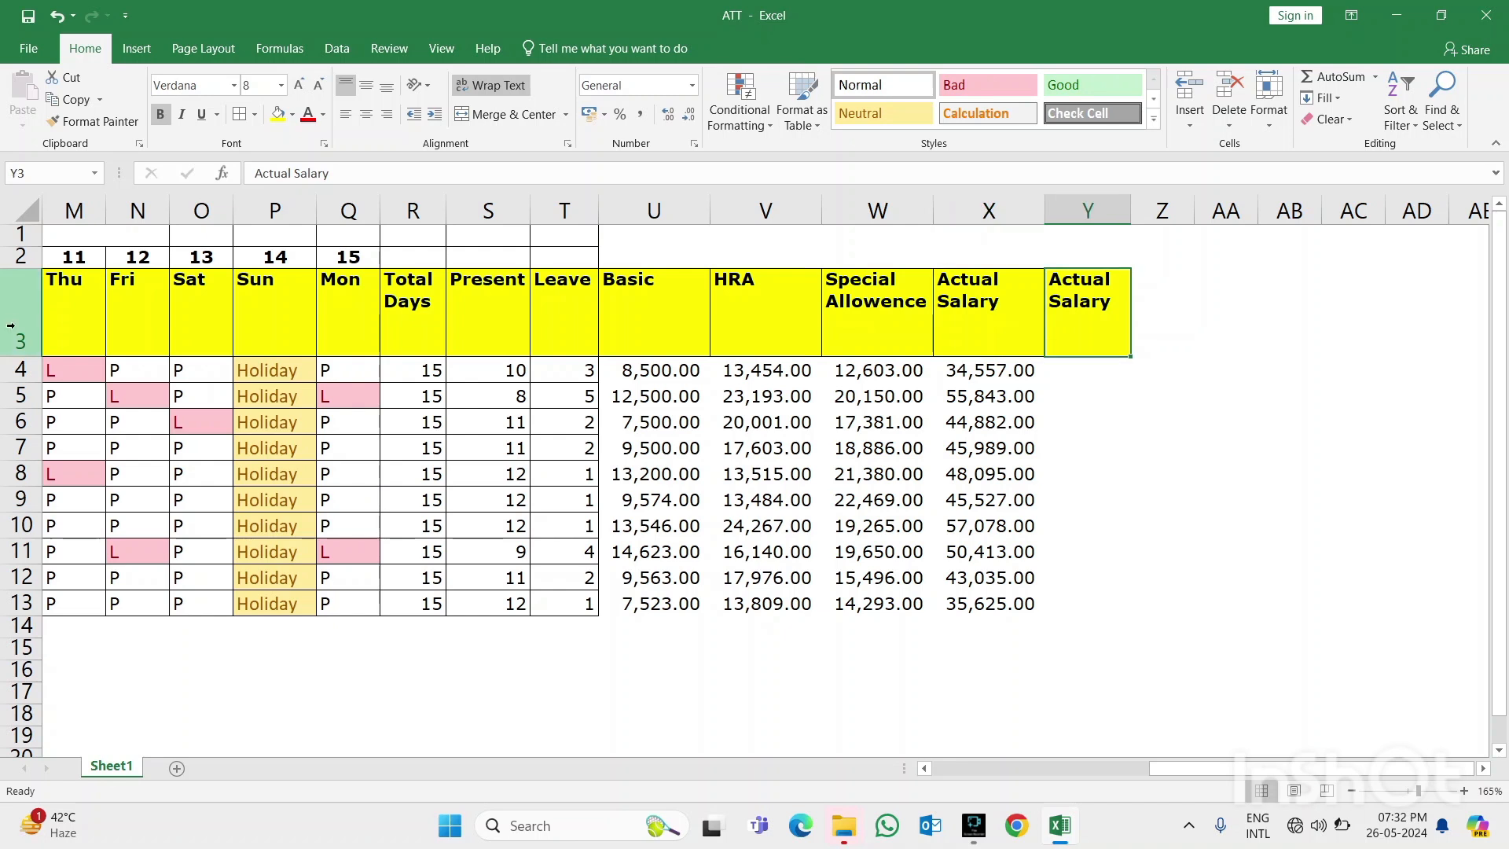
pyautogui.moveTo(23, 357); pyautogui.dragTo(23, 318)
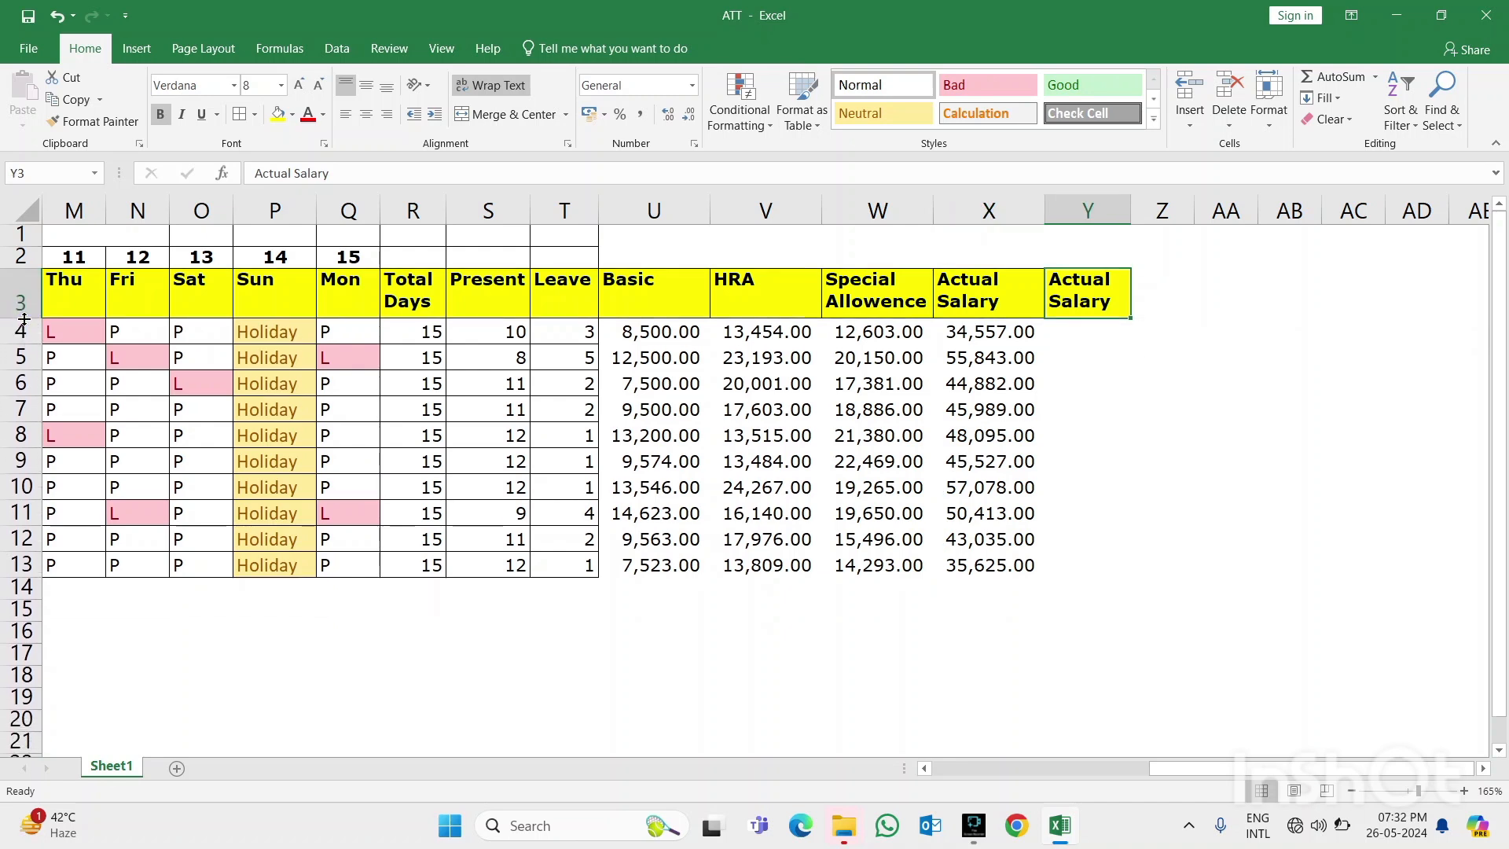
# Replace the copied heading in Y3 with Per Day
pyautogui.doubleClick(1055, 317)
pyautogui.write('Per')
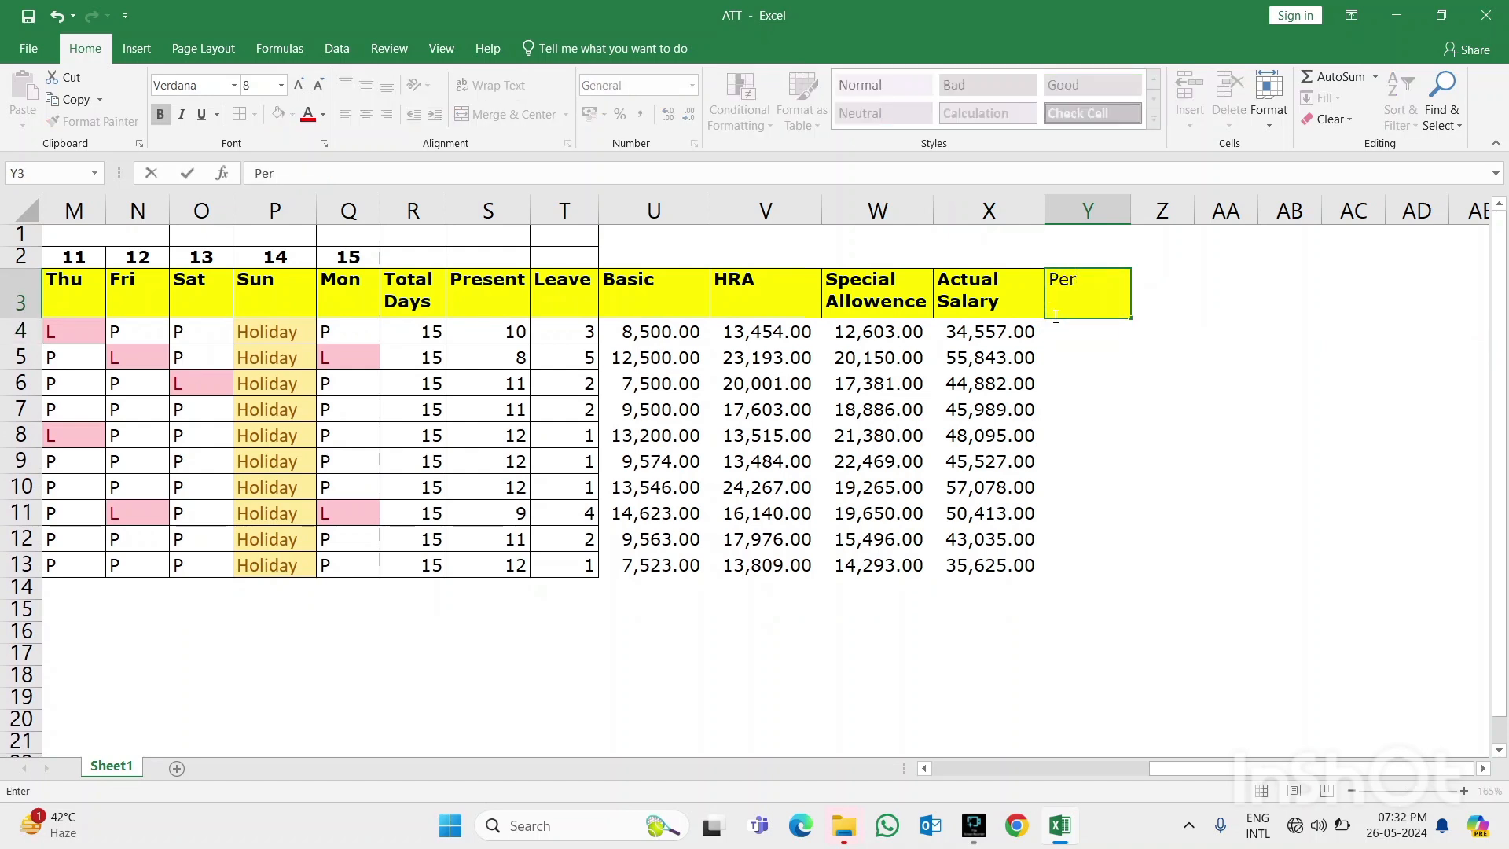
pyautogui.write(' Day')
pyautogui.press('Return')
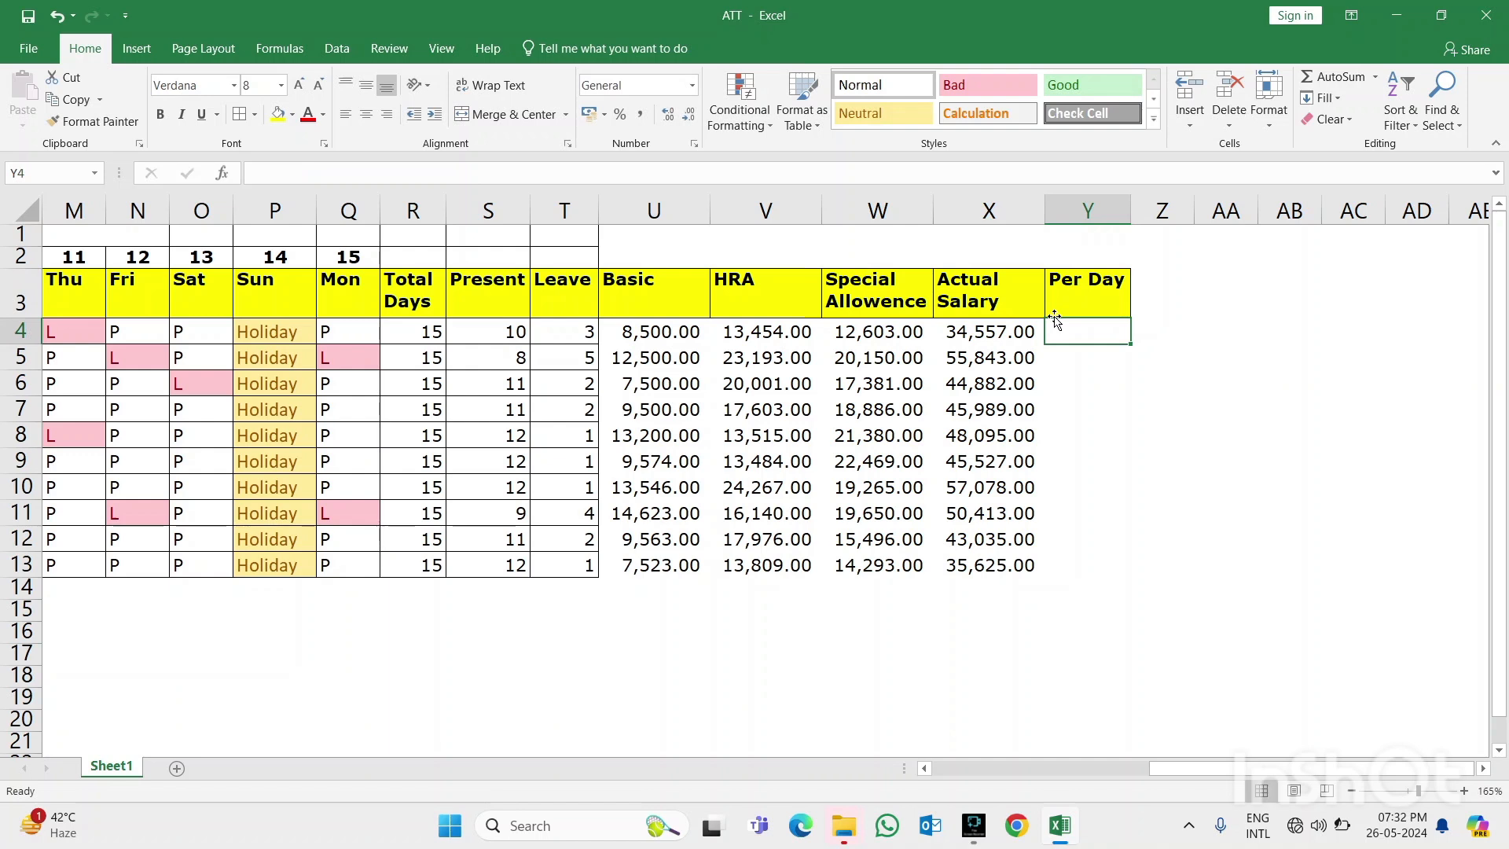
# Enter the formula =X4/R4 in Y4 to divide Actual Salary by Total Days
pyautogui.write('=')
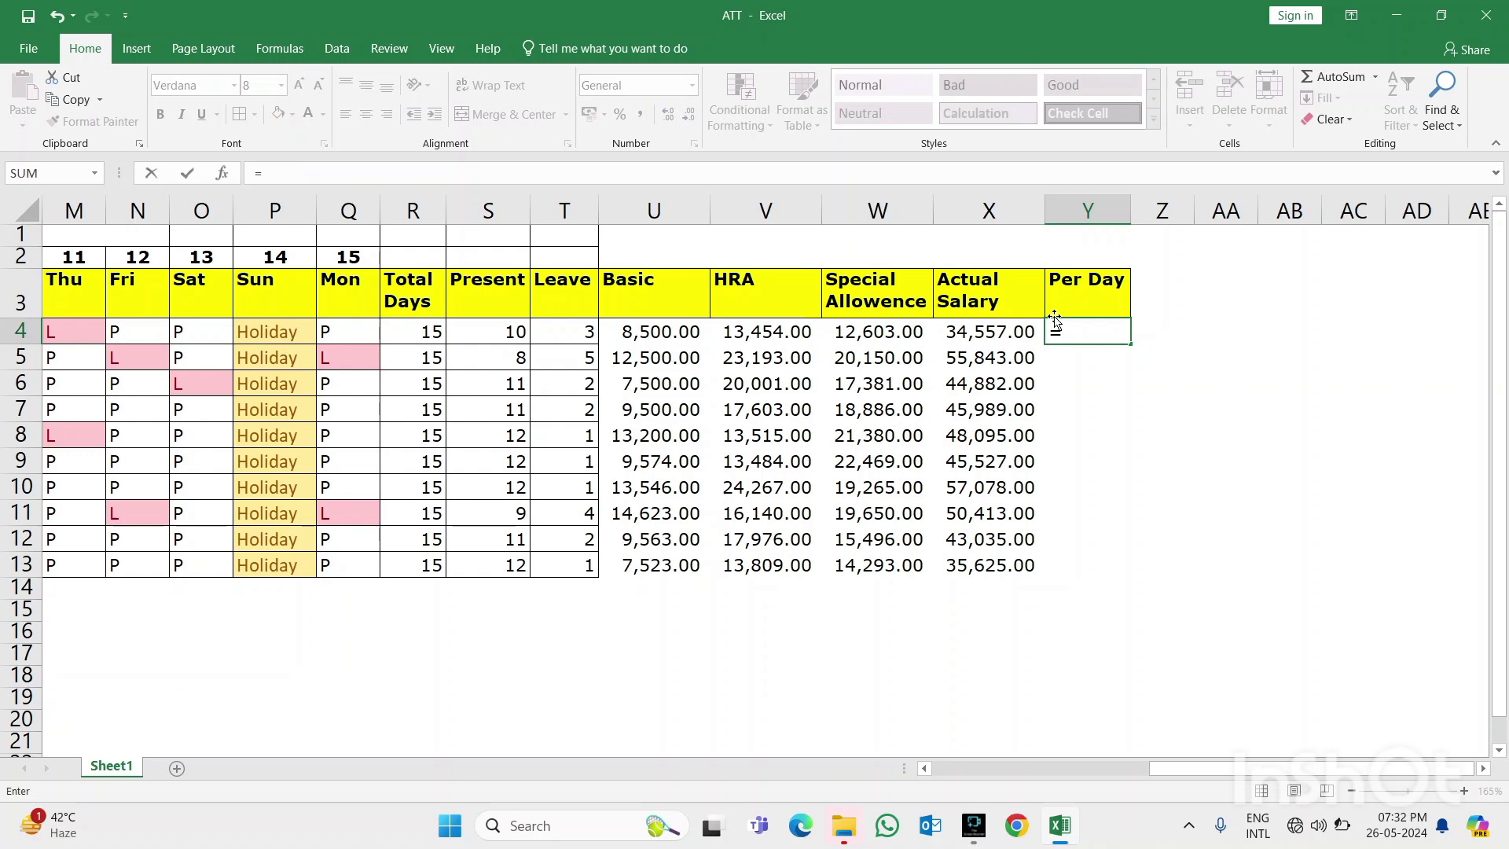
pyautogui.press('Left')
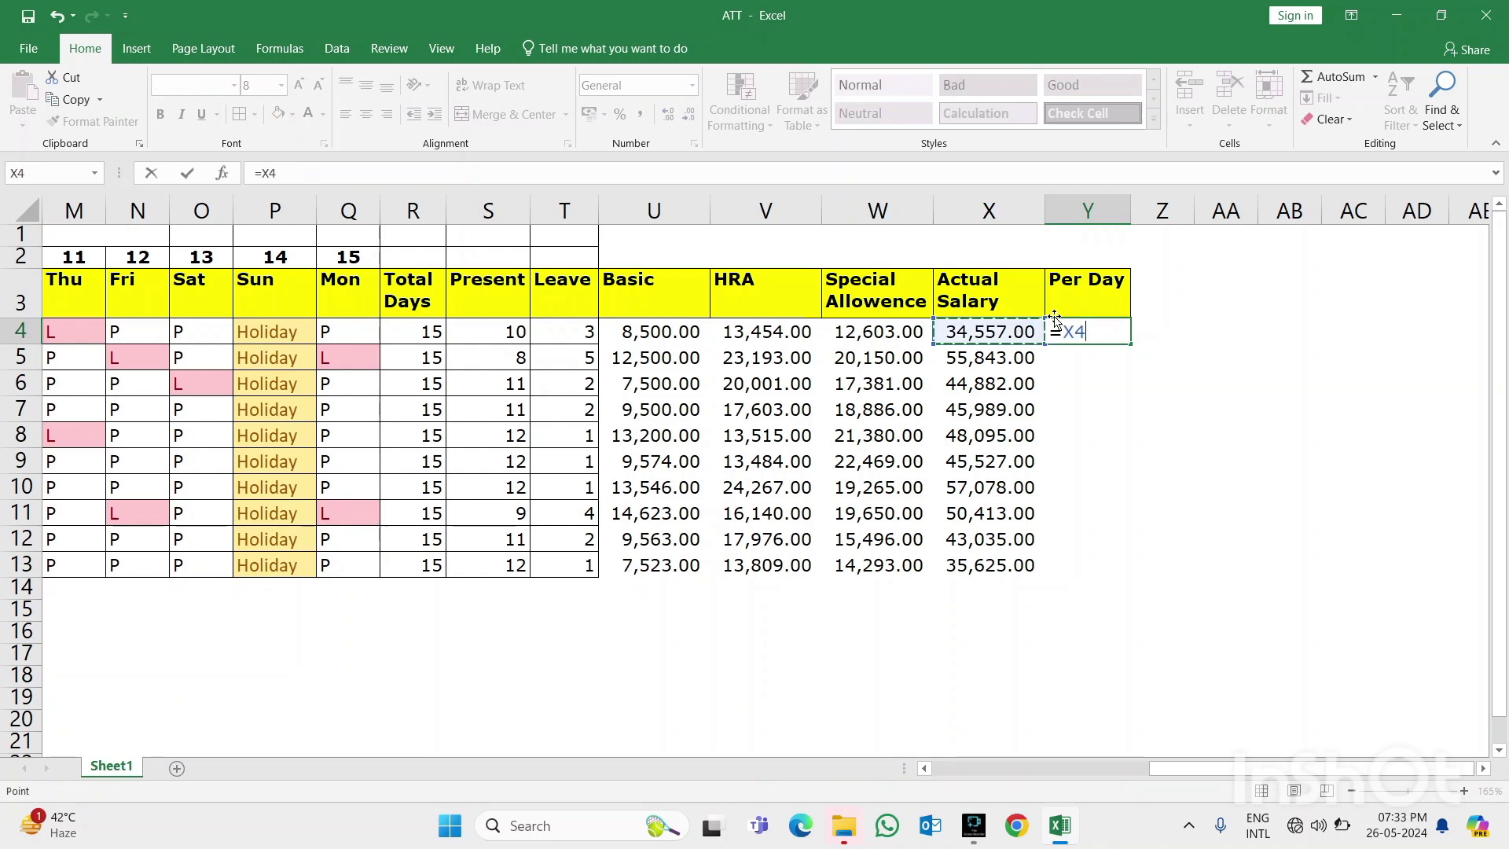
pyautogui.write('/')
pyautogui.press('Left')
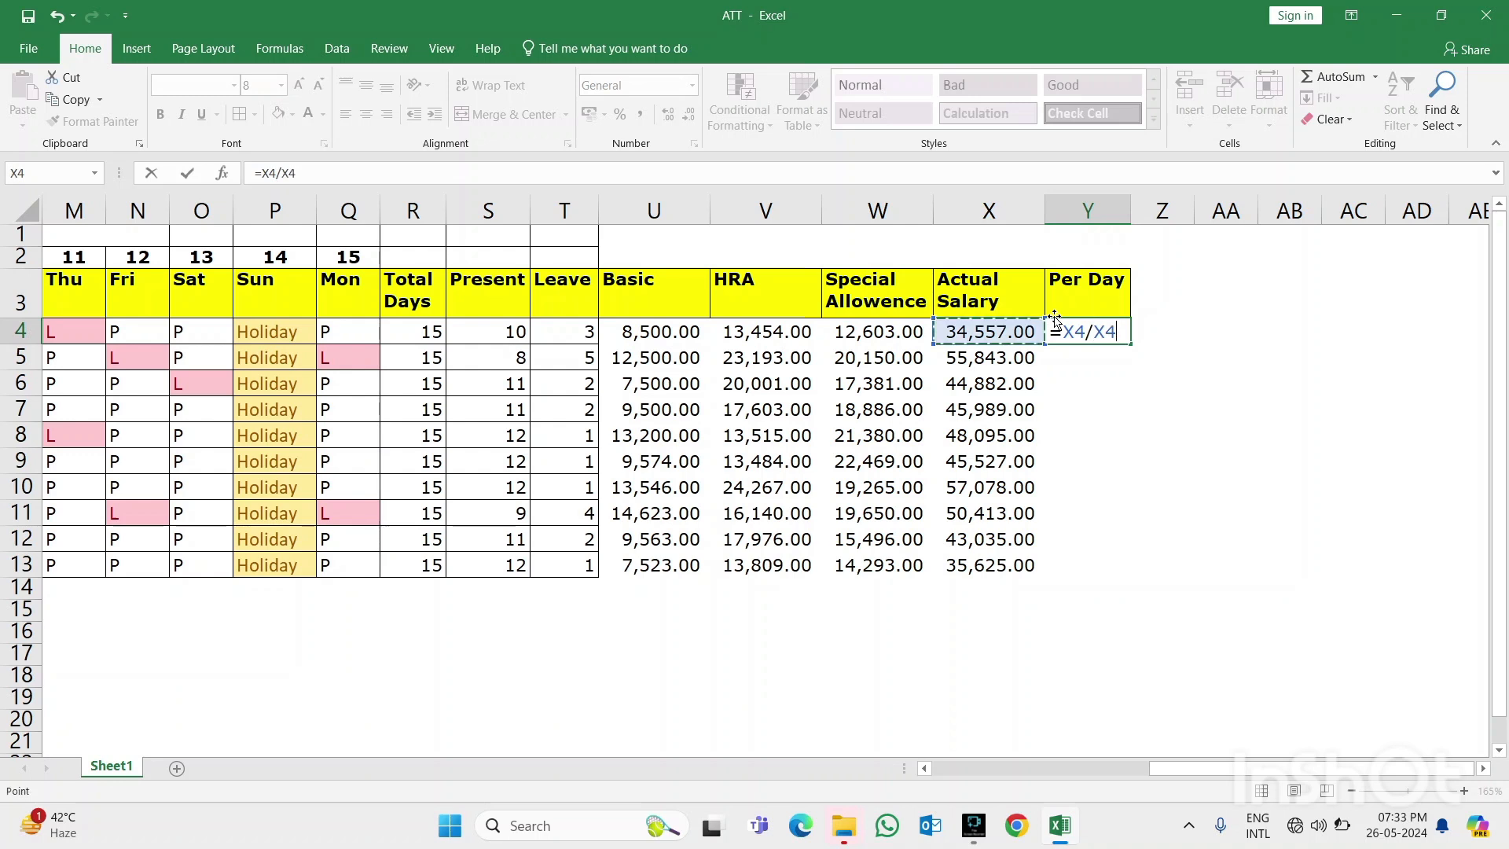
pyautogui.press('Left')
pyautogui.press('Left')
pyautogui.press('Left')
pyautogui.press('Left')
pyautogui.press('Left')
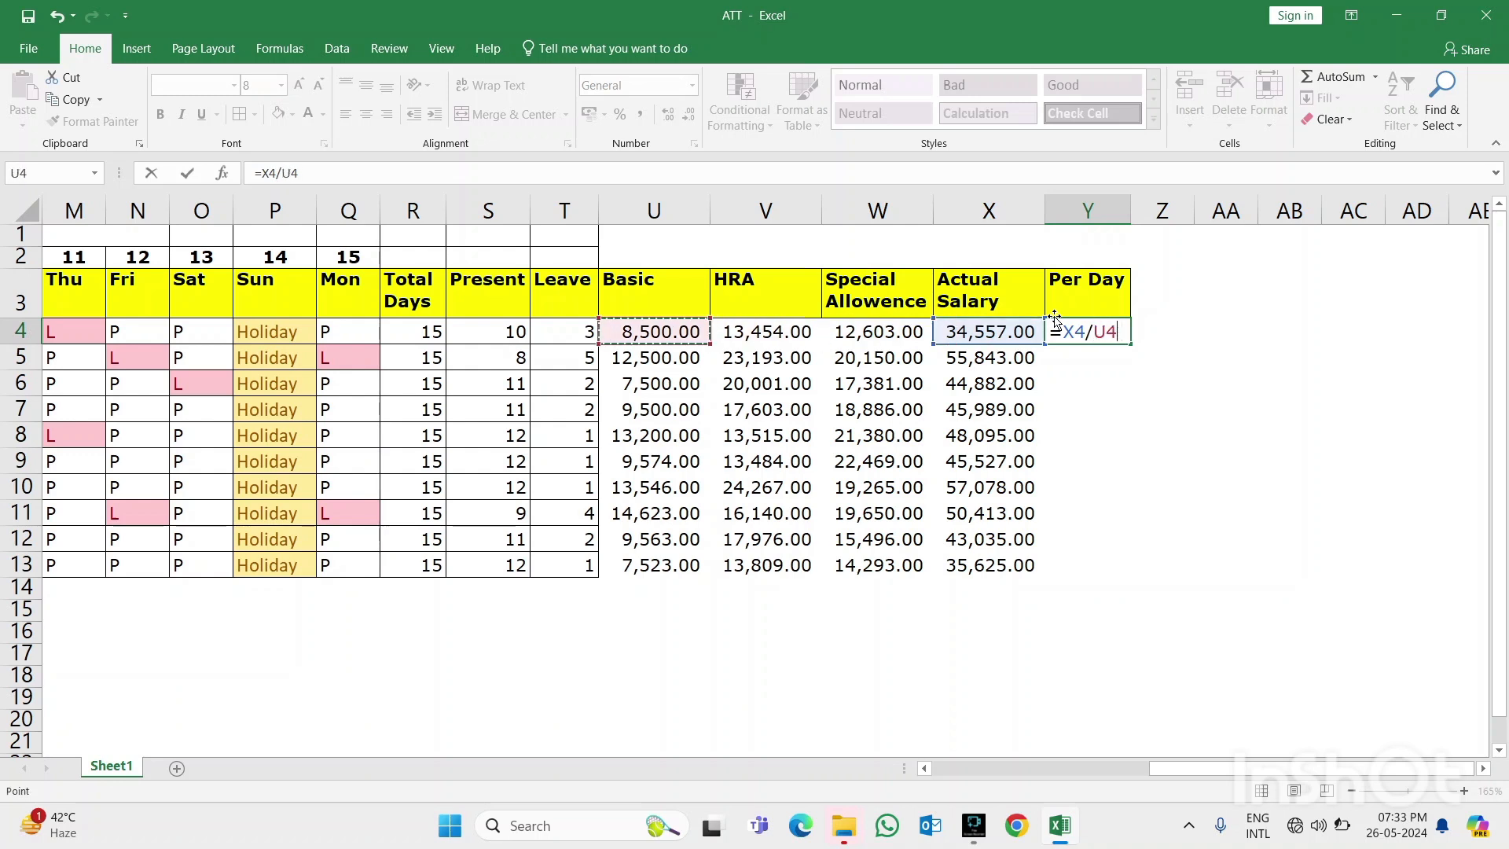
pyautogui.press('Return')
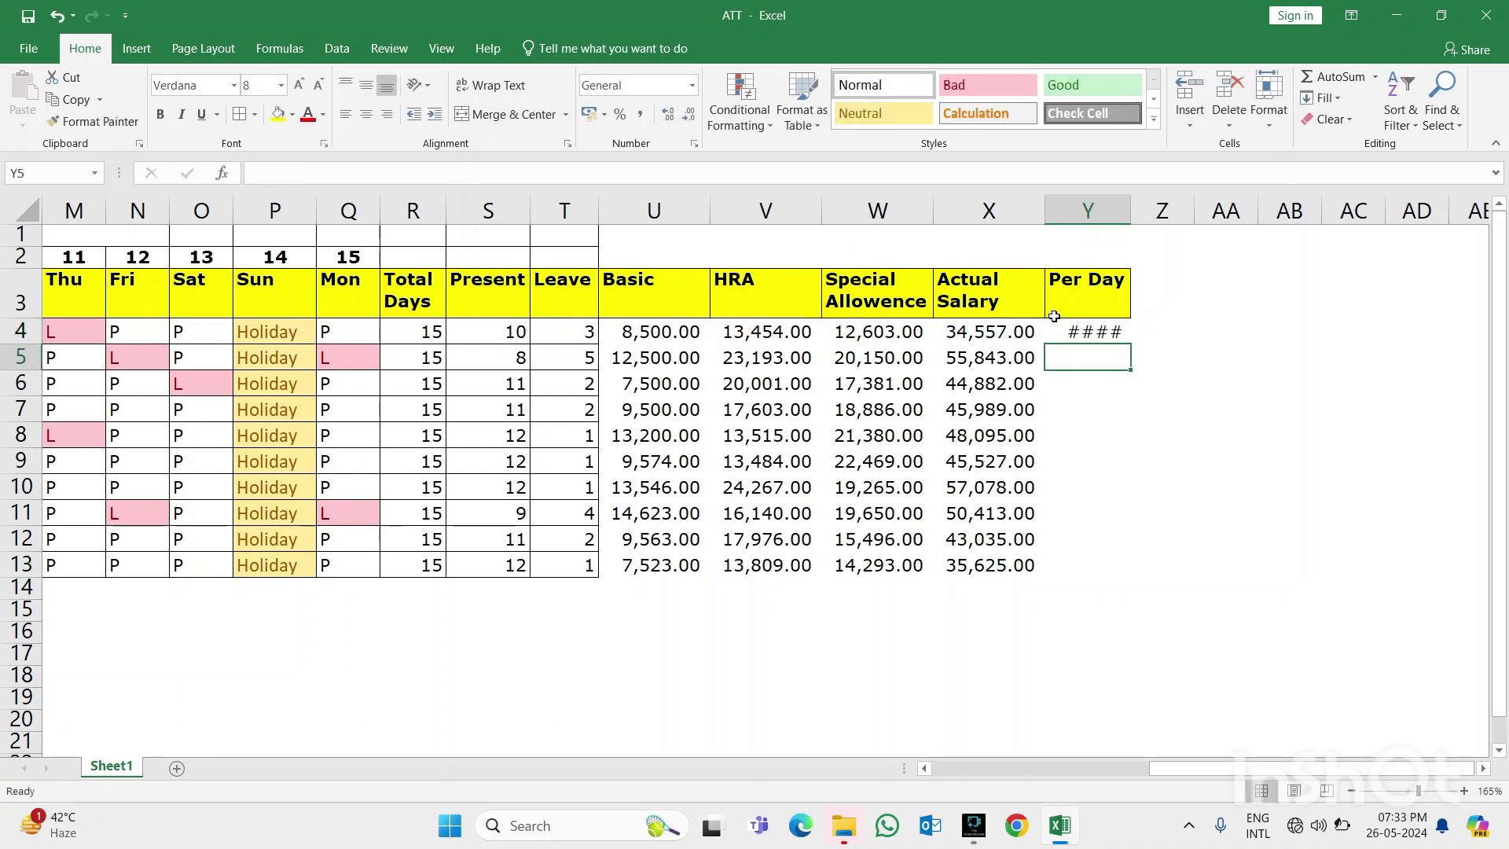
# Autofit column Y to the per-day amount in Y4
pyautogui.press('Up')
pyautogui.hotkey('alt', 'h')
pyautogui.press('o')
pyautogui.press('i')
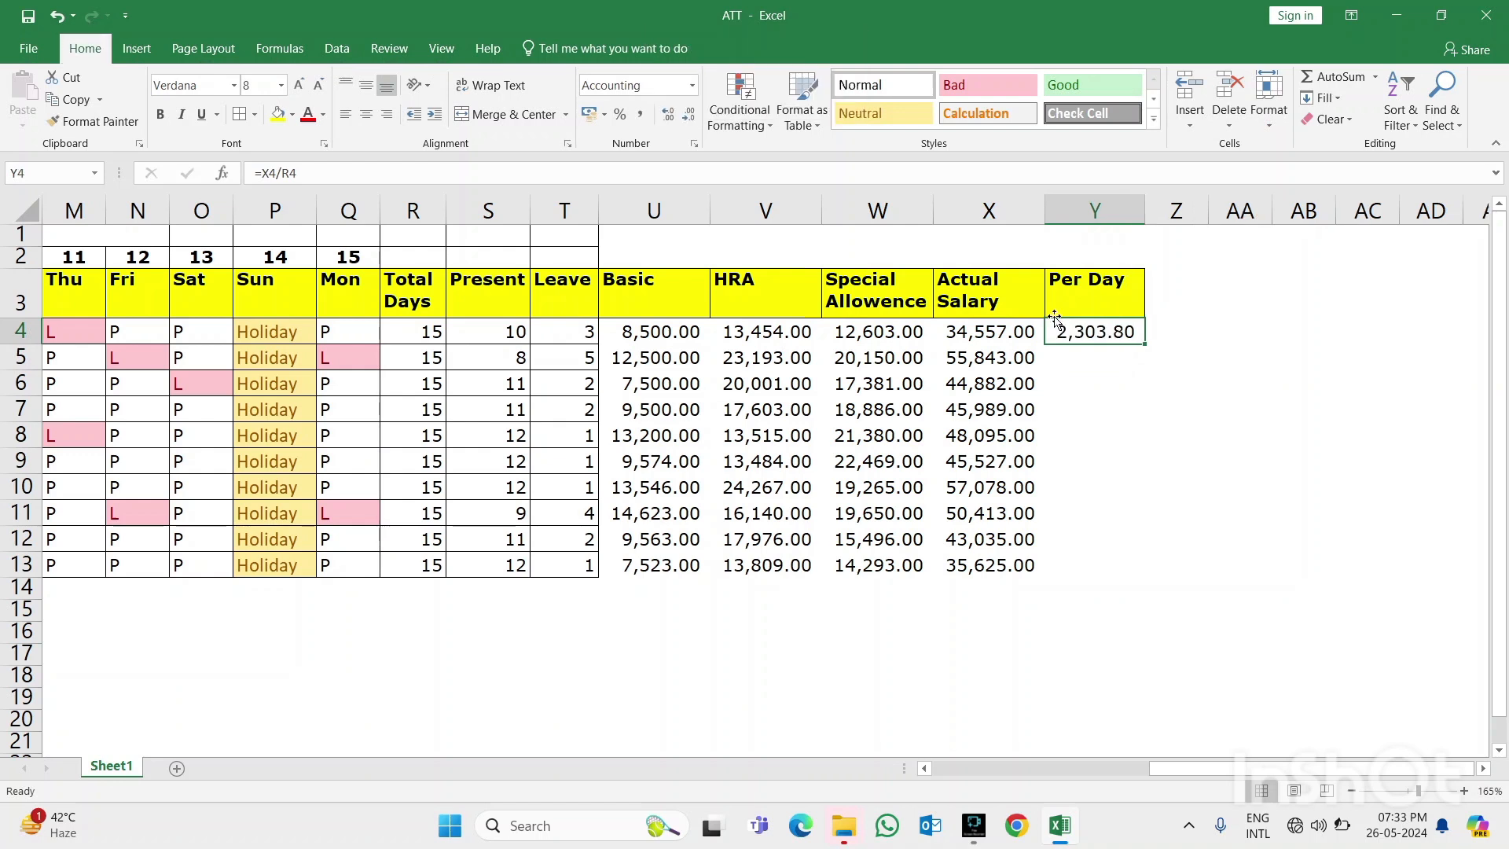
# Fill the Per Day formula from Y4 down to Y13
pyautogui.hotkey('shift', 'Down')
pyautogui.hotkey('shift', 'Down')
pyautogui.hotkey('shift', 'Down')
pyautogui.hotkey('shift', 'Down')
pyautogui.hotkey('shift', 'Down')
pyautogui.hotkey('shift', 'Down')
pyautogui.hotkey('shift', 'Down')
pyautogui.hotkey('shift', 'Down')
pyautogui.hotkey('shift', 'Down')
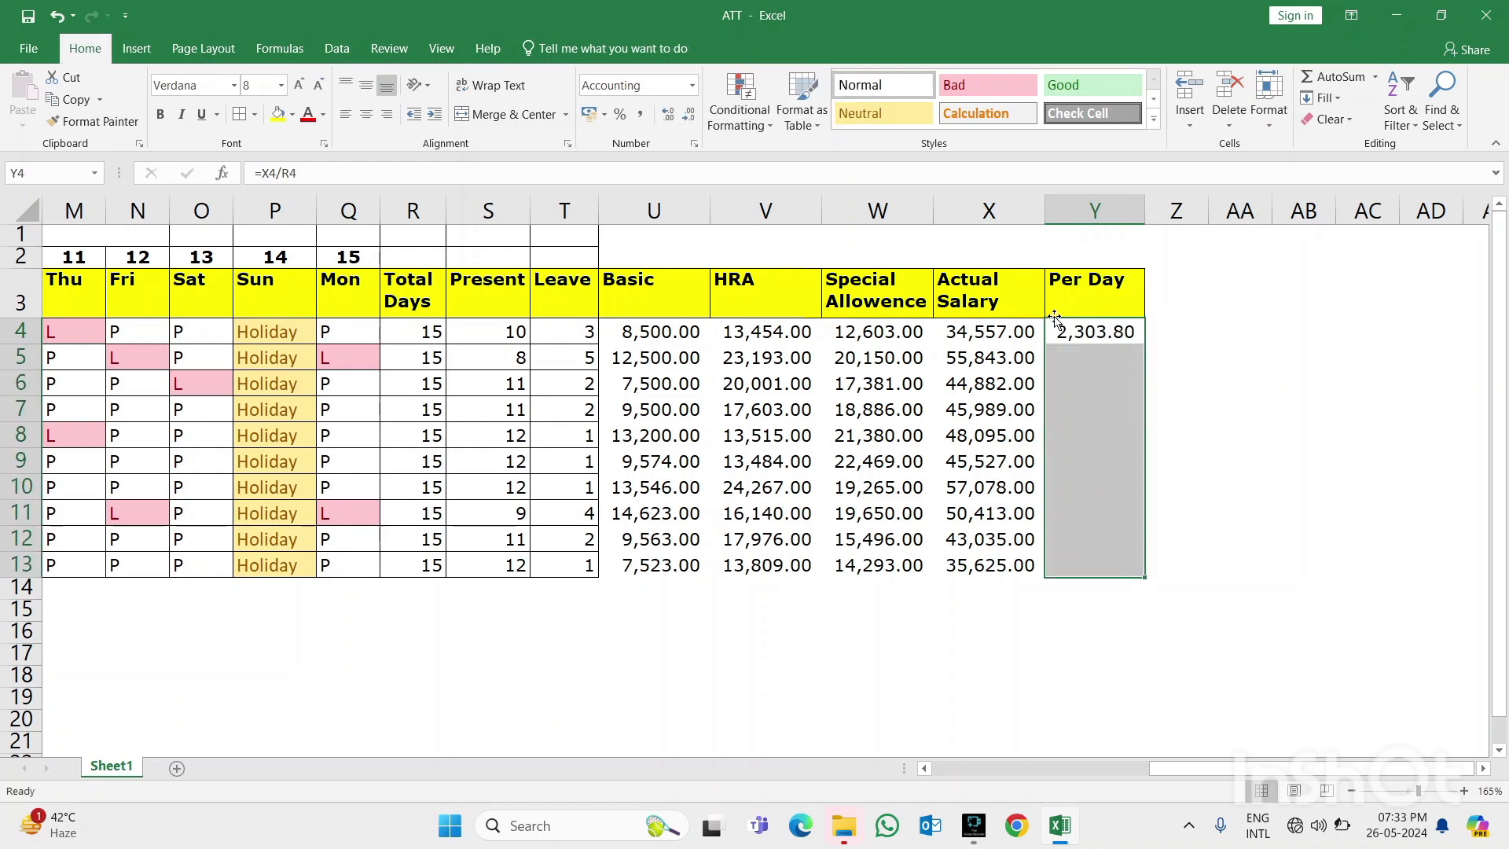
pyautogui.hotkey('ctrl', 'd')
# Copy the Per Day heading from Y3 into the adjacent cell Z3
pyautogui.press('Right')
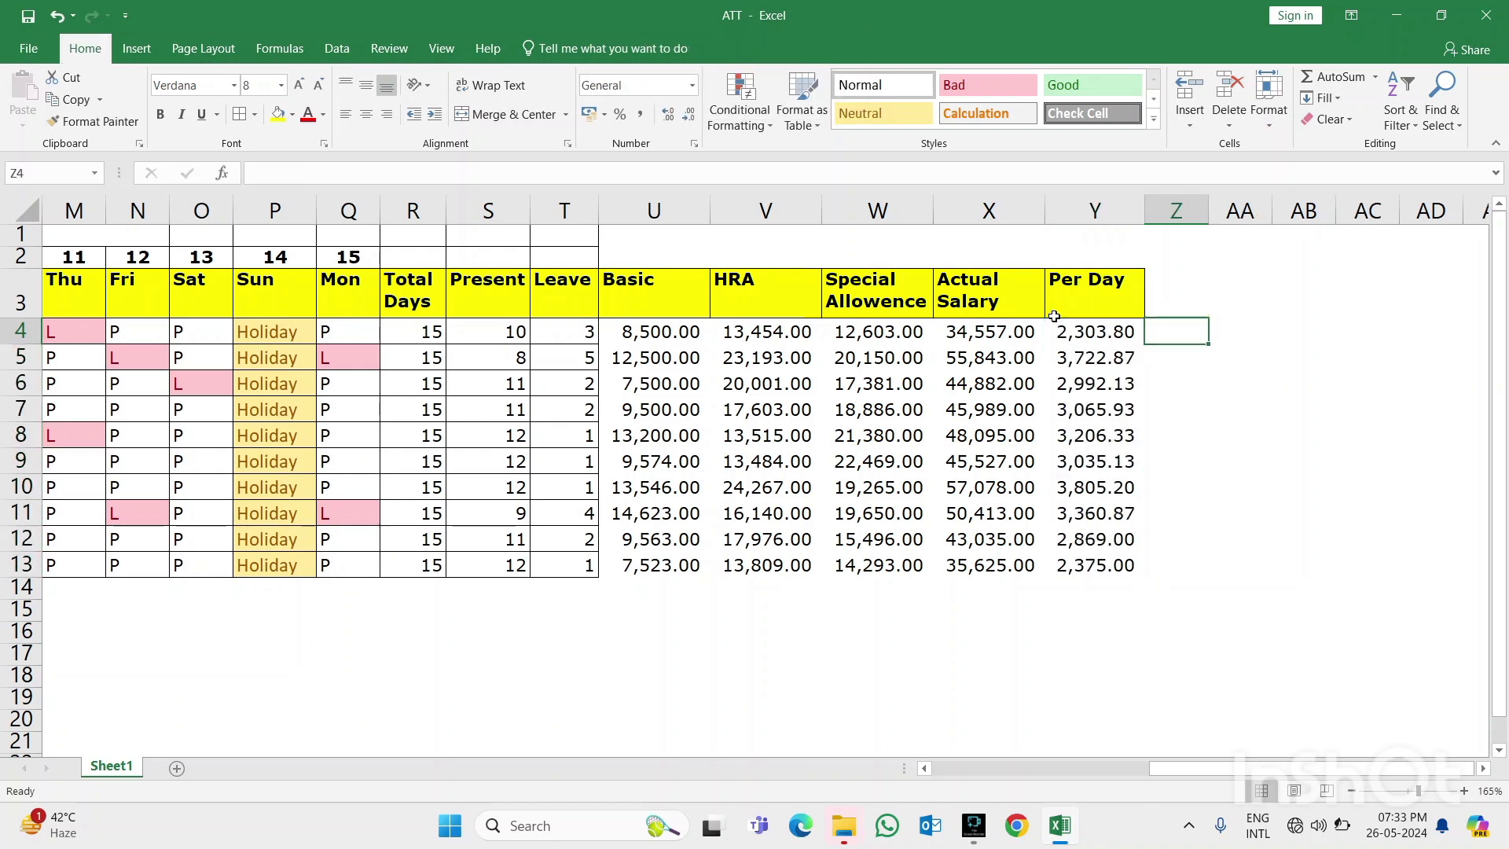
pyautogui.press('Up')
pyautogui.press('Up')
pyautogui.press('Right')
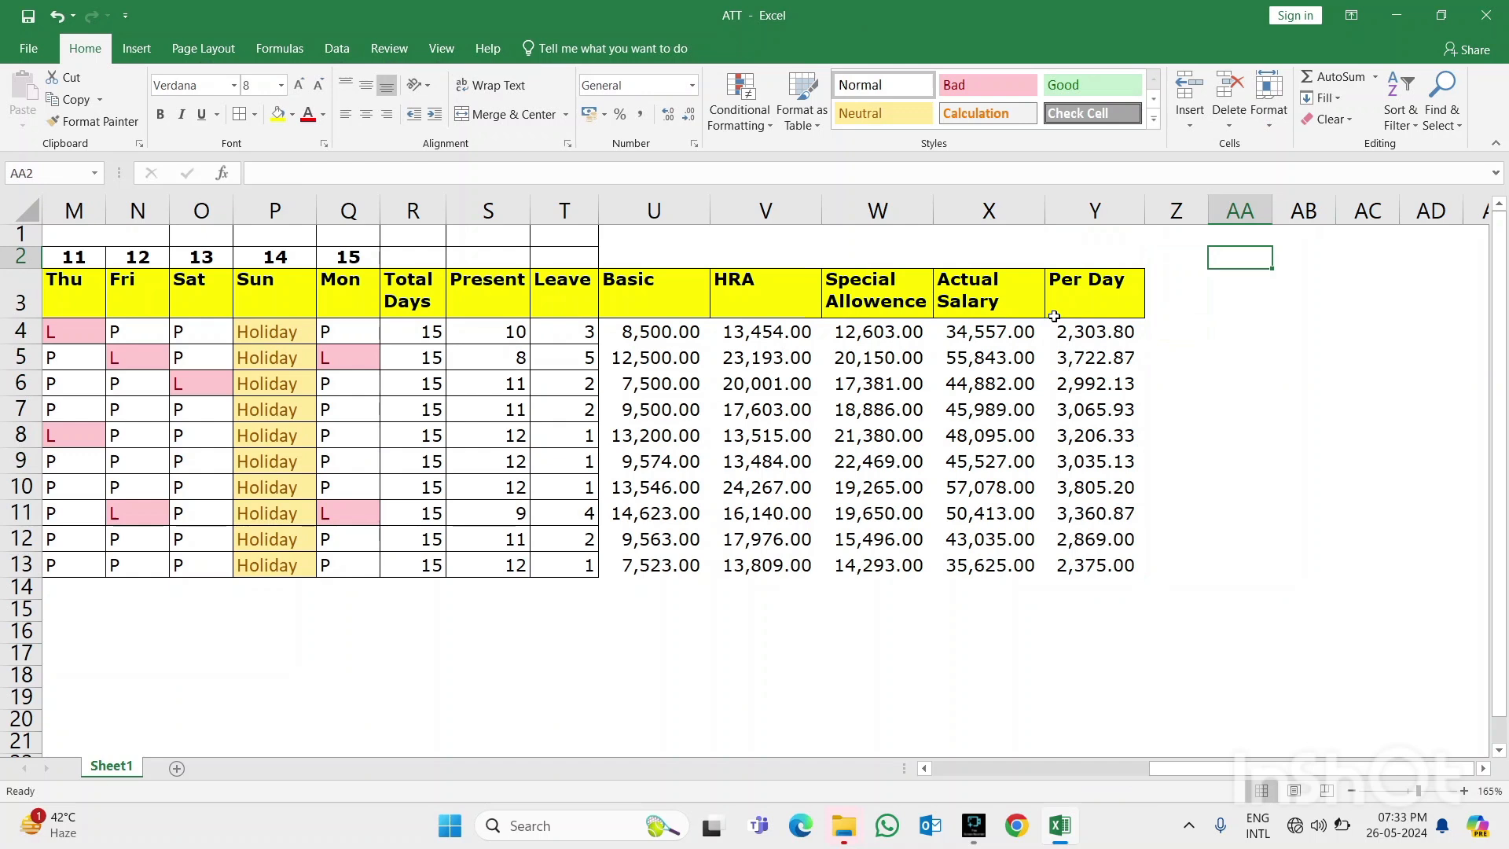
pyautogui.press('Left')
pyautogui.press('Right')
pyautogui.press('Down')
pyautogui.press('Left')
pyautogui.press('Left')
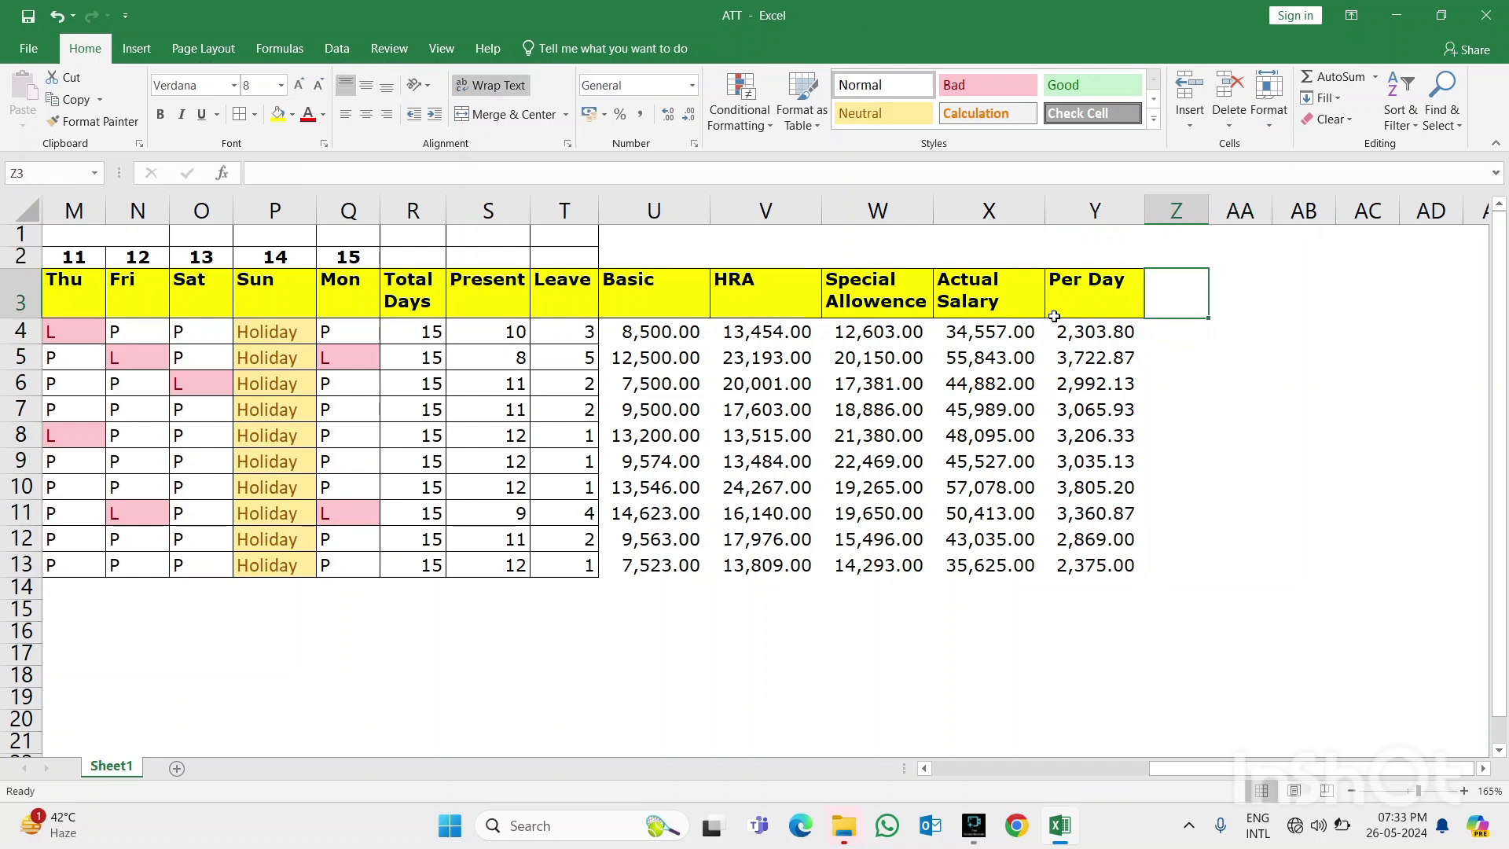
pyautogui.hotkey('ctrl', 'c')
pyautogui.press('Right')
pyautogui.press('Return')
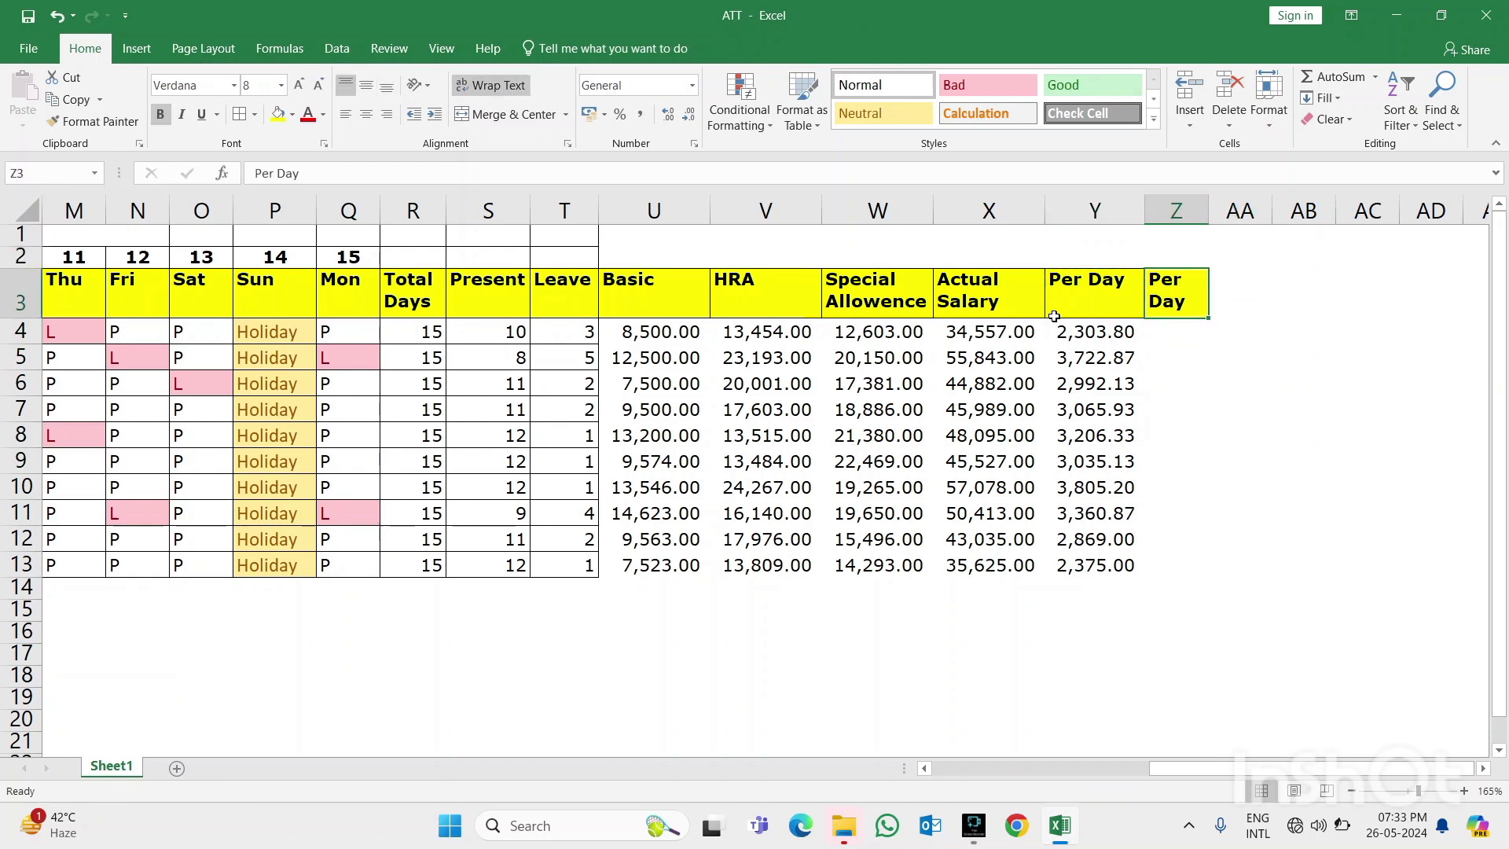
# Replace the copied heading in Z3 with Leave Deduction and widen column Z to fit it
pyautogui.write('Leaev')
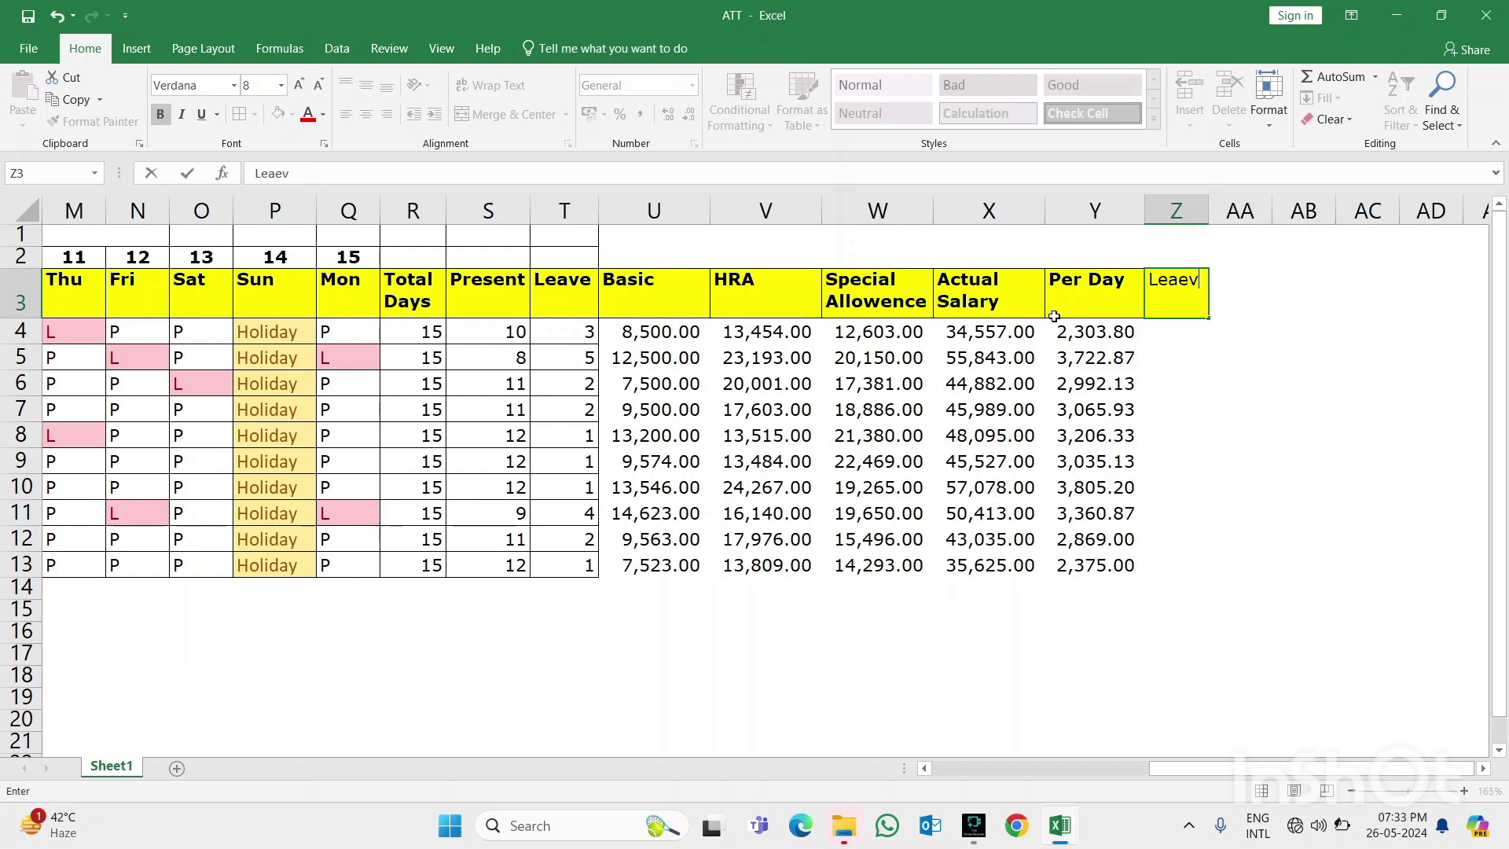
pyautogui.press('BackSpace')
pyautogui.press('BackSpace')
pyautogui.write('ve')
pyautogui.press('Return')
pyautogui.press('Up')
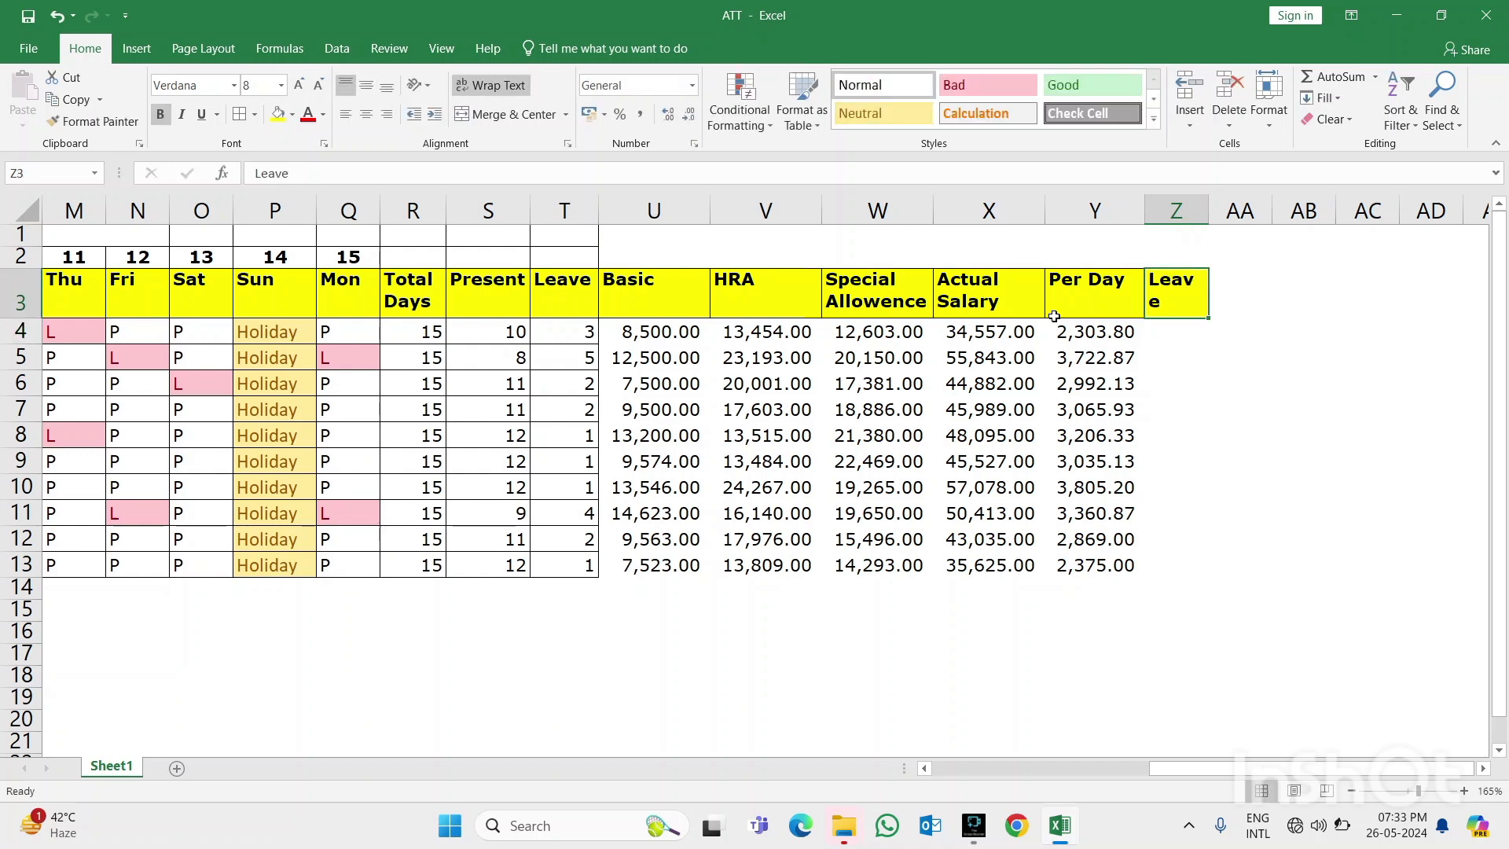
pyautogui.press('F2')
pyautogui.write('Dedu')
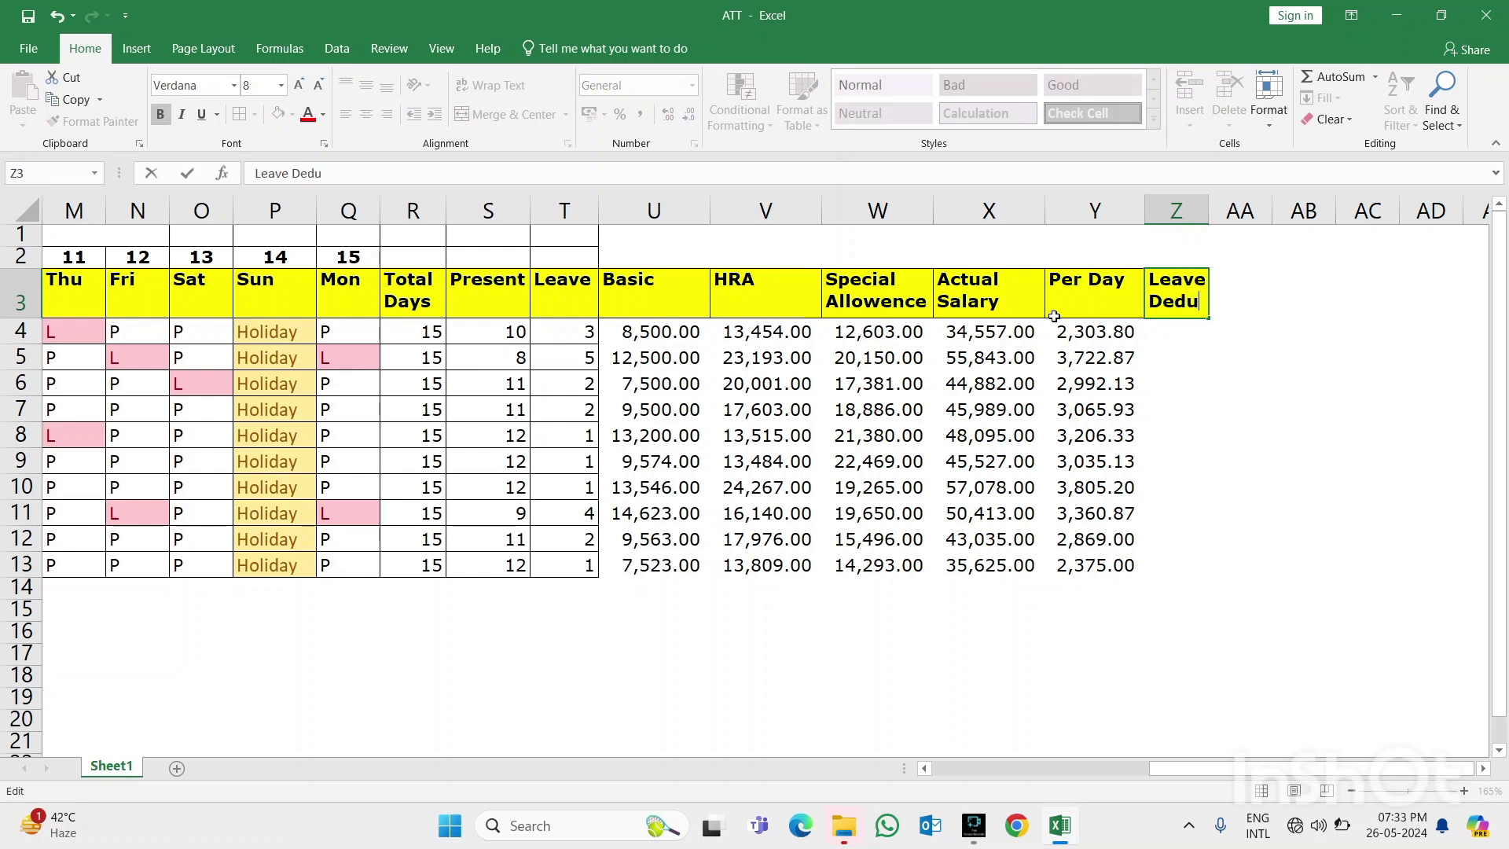
pyautogui.write('ction')
pyautogui.hotkey('ctrl', 'Return')
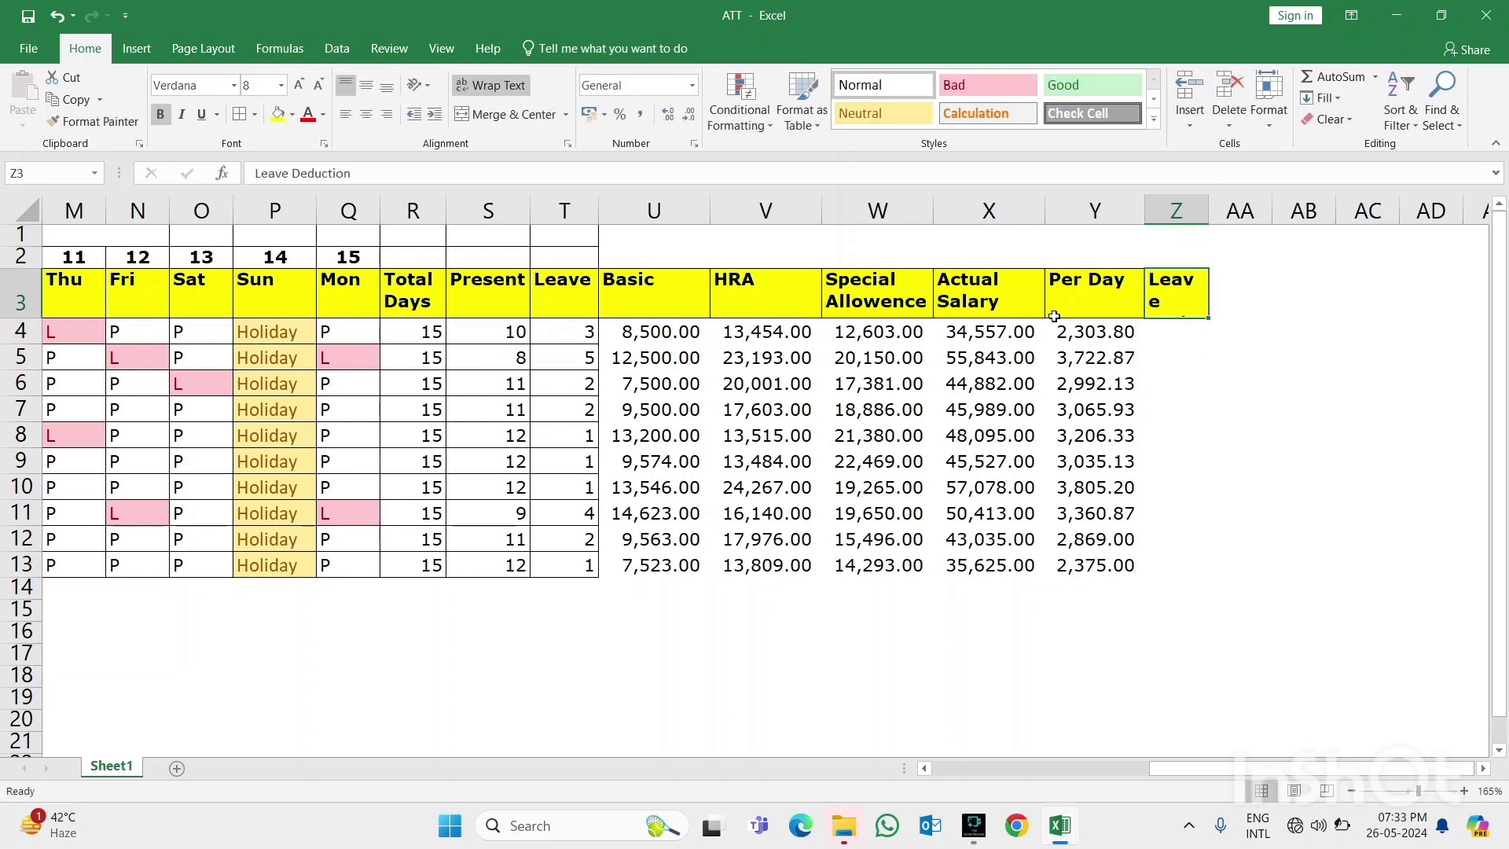
pyautogui.moveTo(1220, 203); pyautogui.dragTo(1254, 218)
# Enter the formula =T4*Y4 in Z4 to multiply Leave days by the Per Day amount
pyautogui.click(1169, 338)
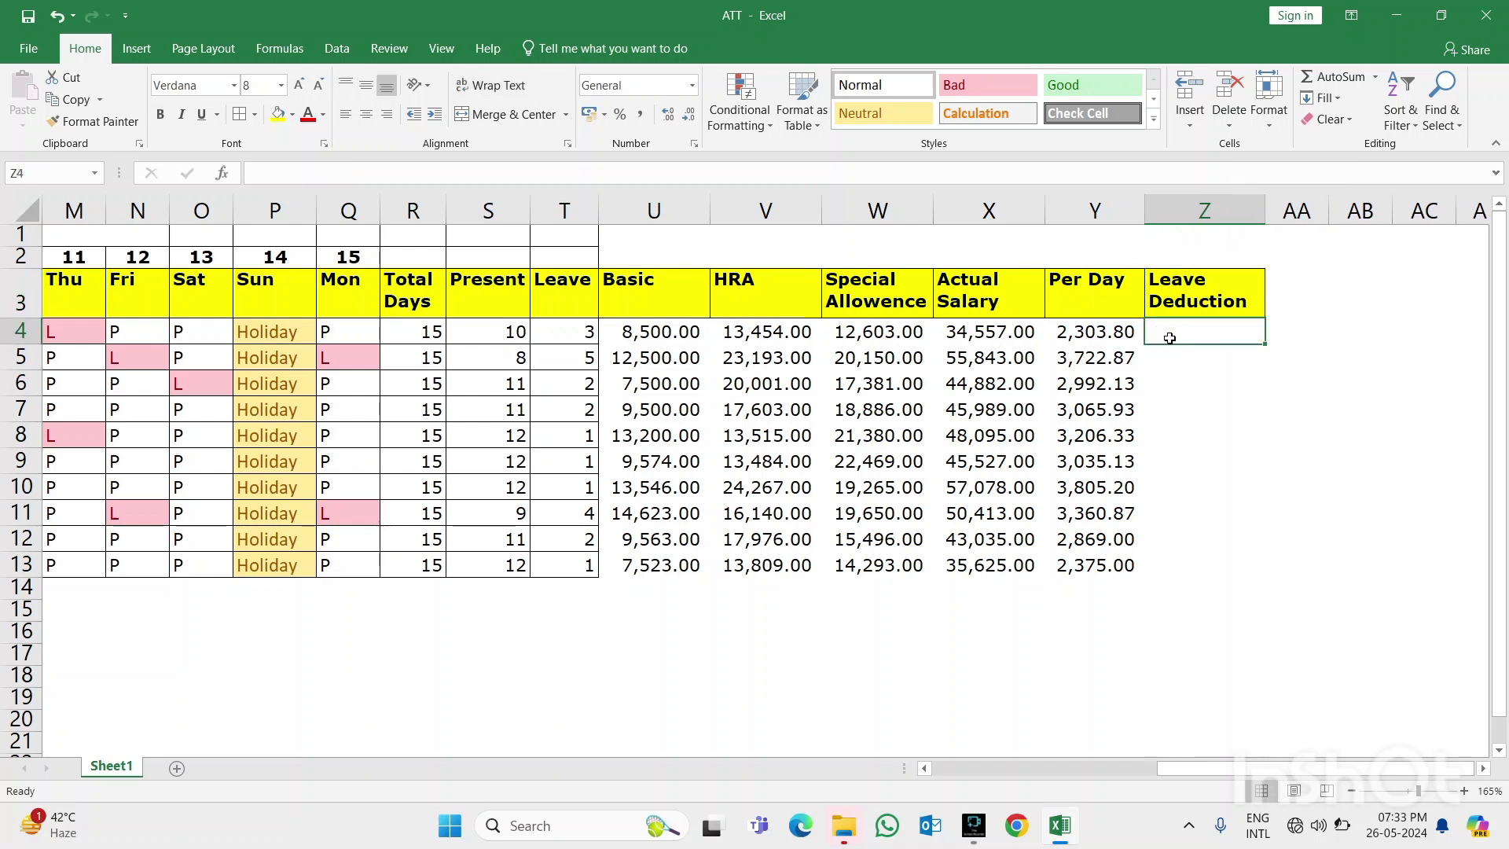
pyautogui.write('=')
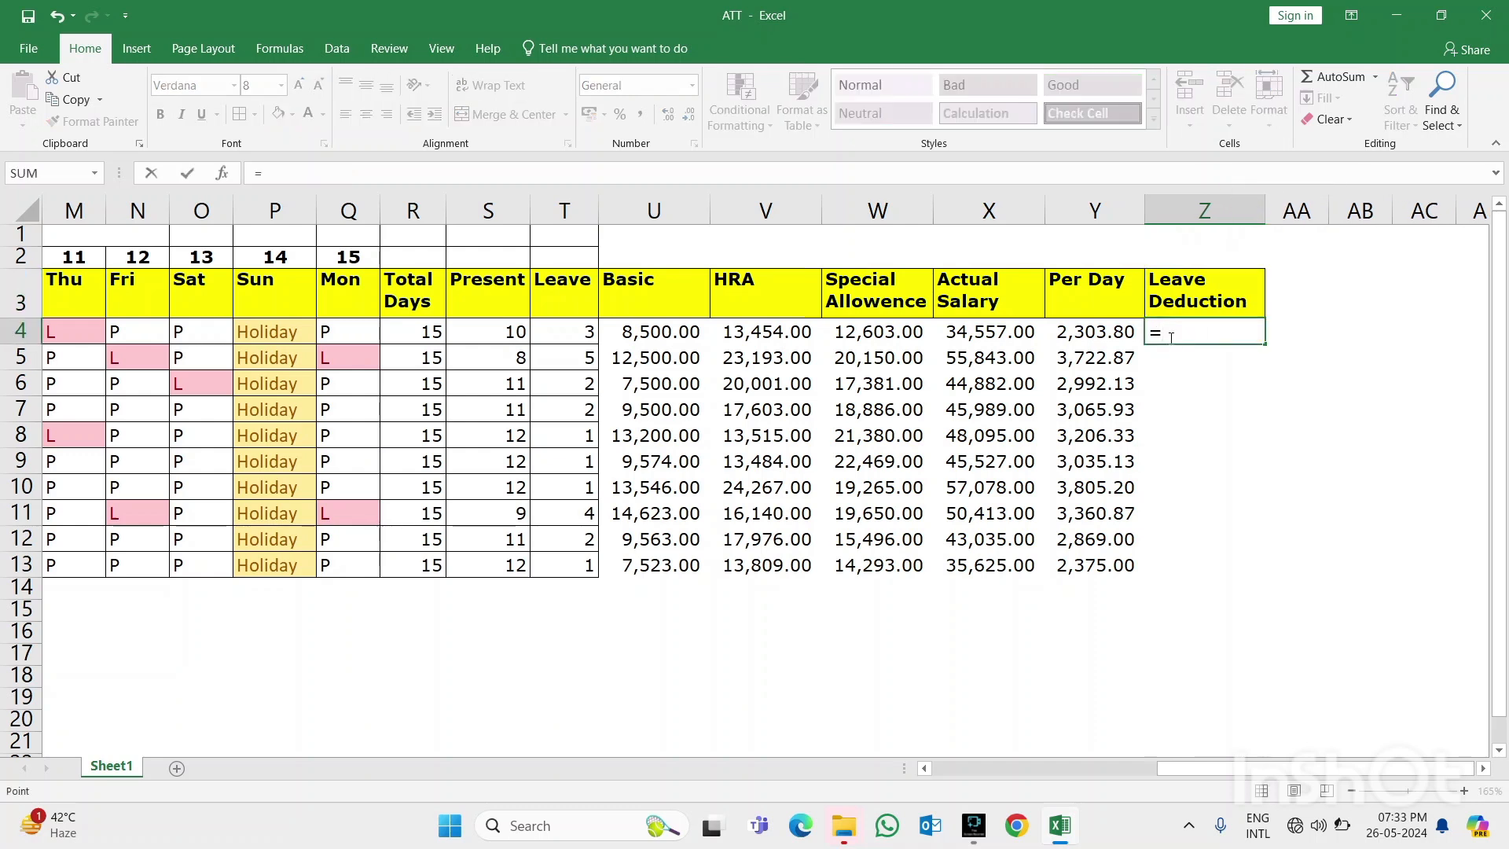
pyautogui.press('Left')
pyautogui.press('Left')
pyautogui.press('Left')
pyautogui.press('Left')
pyautogui.press('Left')
pyautogui.press('Left')
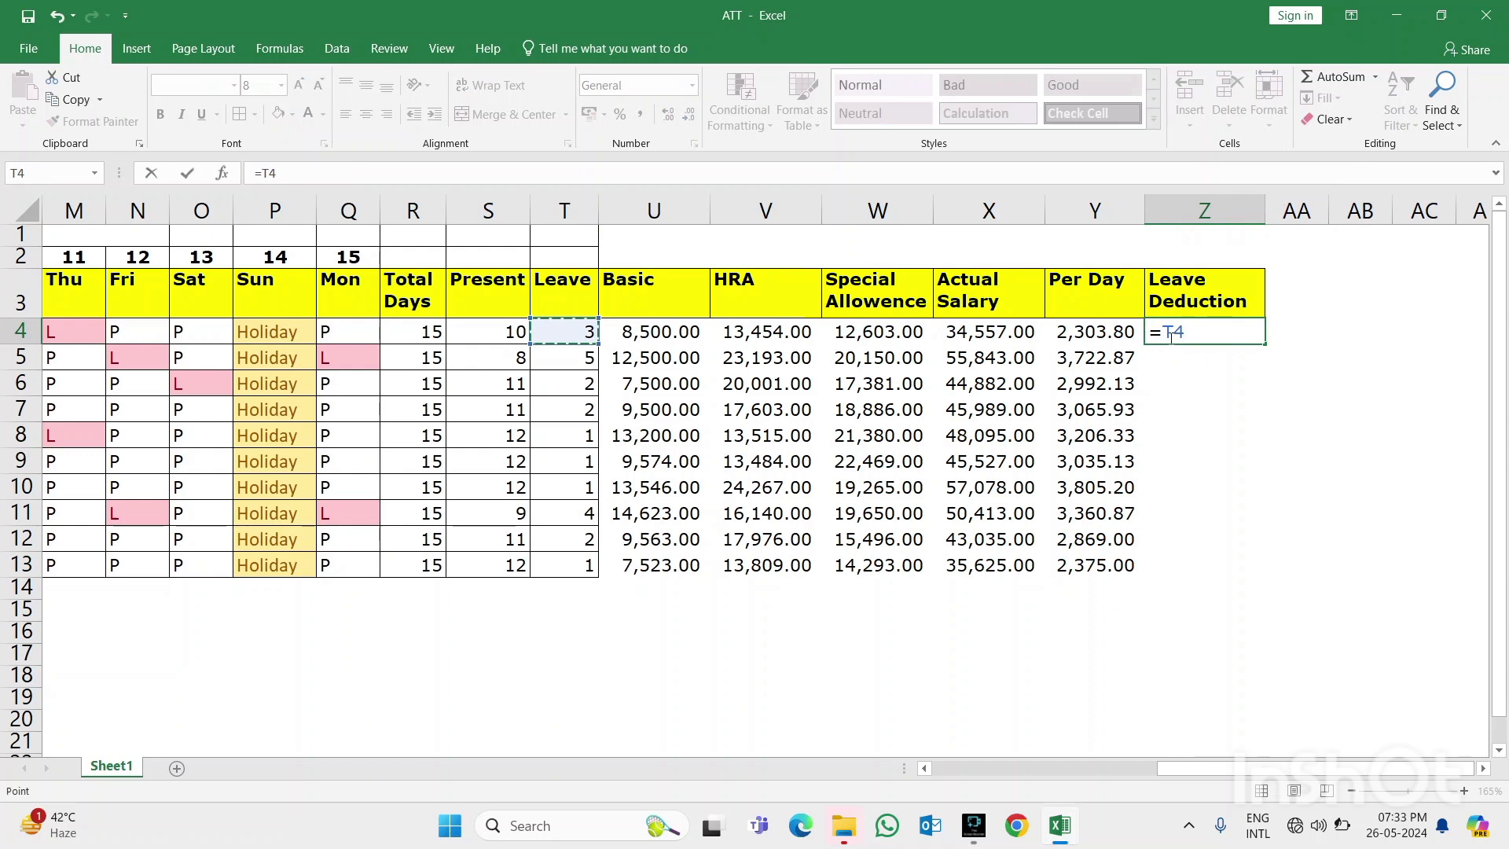
pyautogui.write('*')
pyautogui.press('Left')
pyautogui.hotkey('ctrl', 'Return')
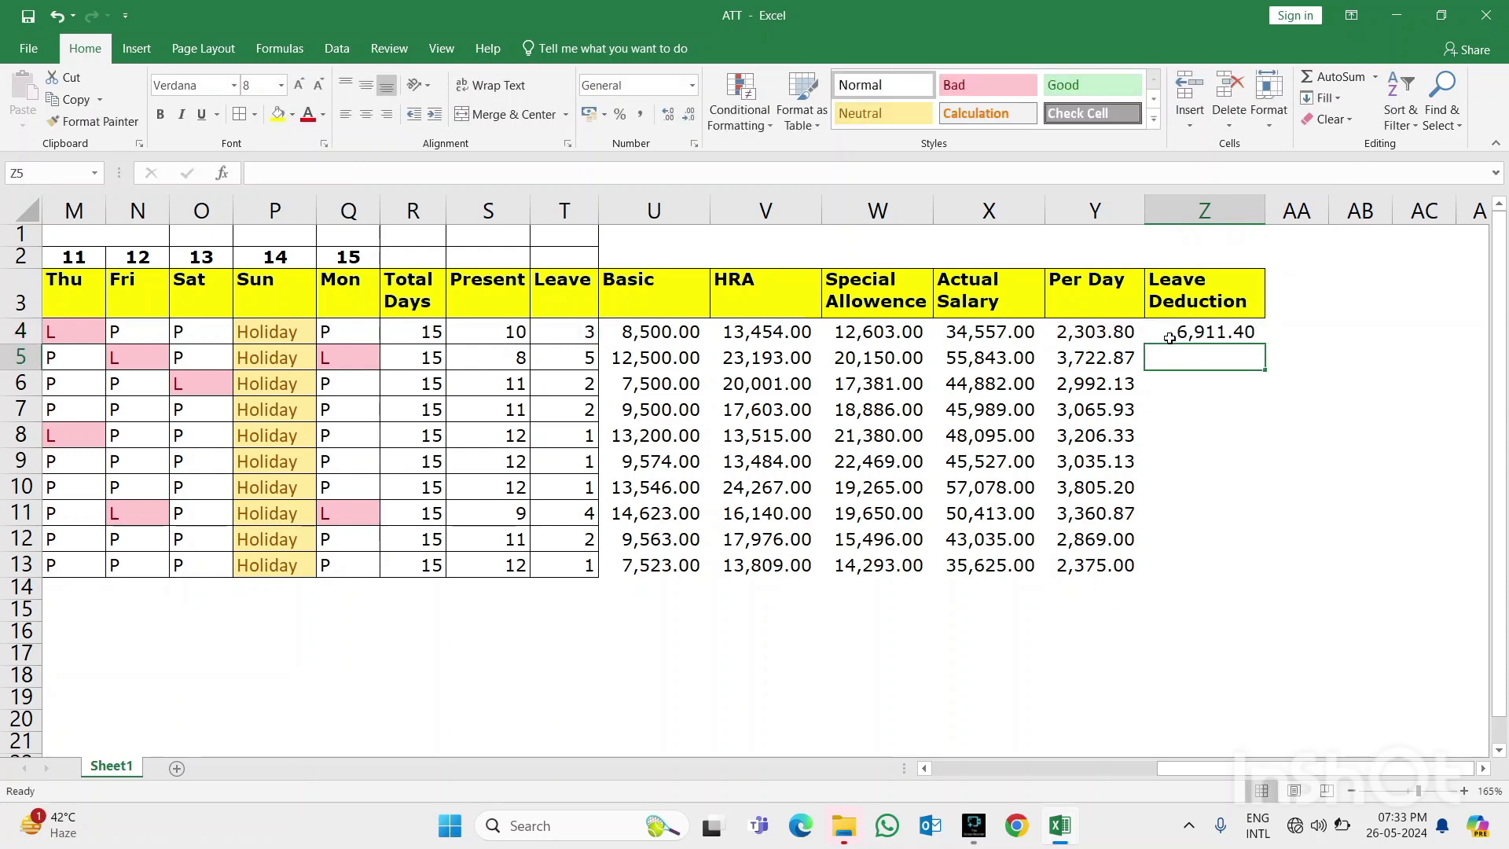
# Fill the Leave Deduction formula from Z4 down to Z13
pyautogui.hotkey('shift', 'Down')
pyautogui.hotkey('shift', 'Down')
pyautogui.hotkey('shift', 'Down')
pyautogui.hotkey('shift', 'Down')
pyautogui.hotkey('shift', 'Down')
pyautogui.hotkey('shift', 'Down')
pyautogui.hotkey('shift', 'Down')
pyautogui.hotkey('shift', 'Down')
pyautogui.hotkey('shift', 'Down')
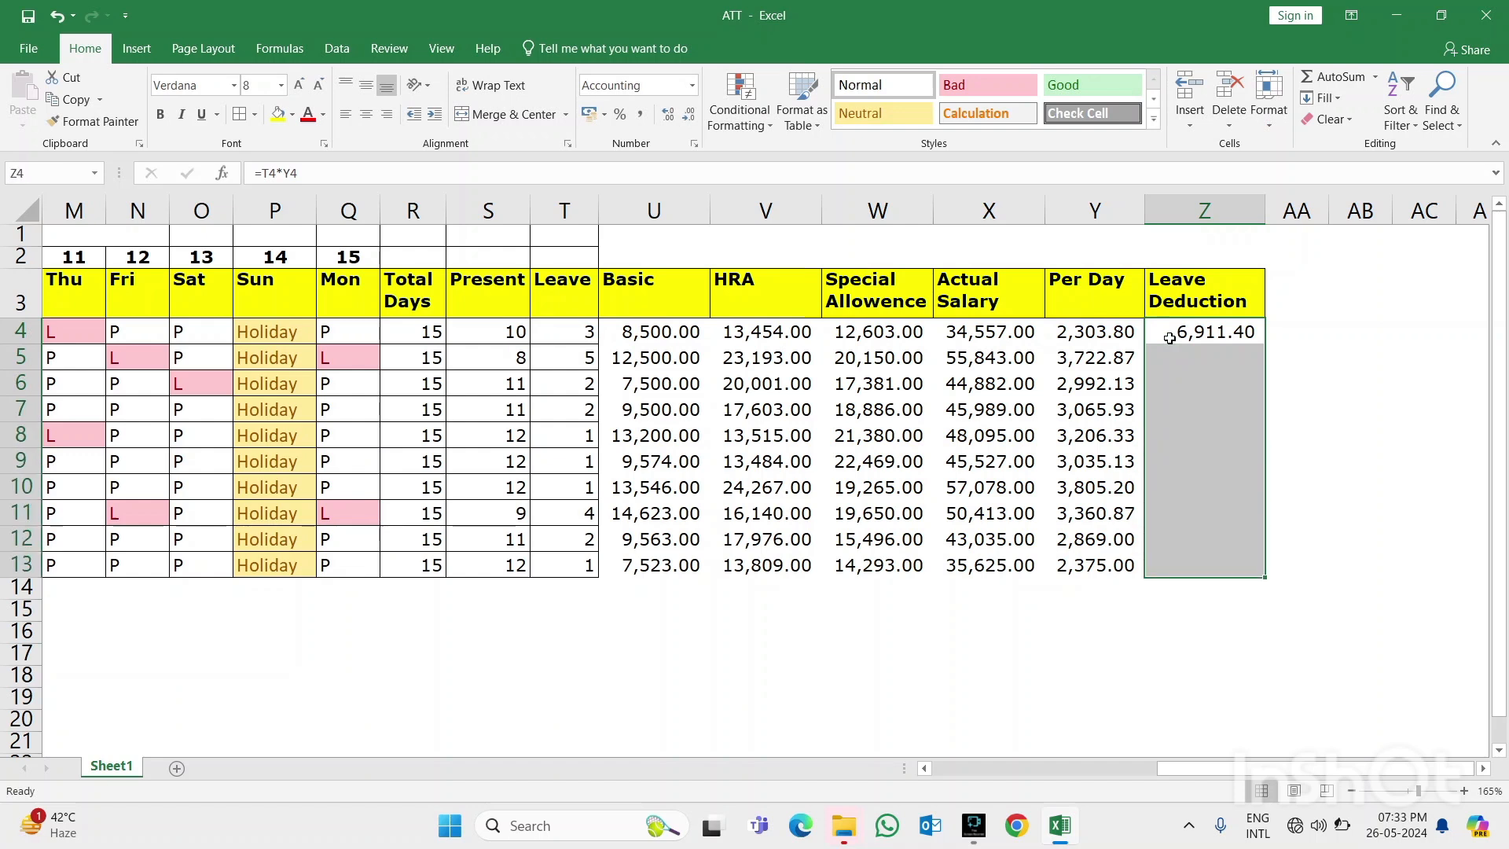
pyautogui.hotkey('ctrl', 'd')
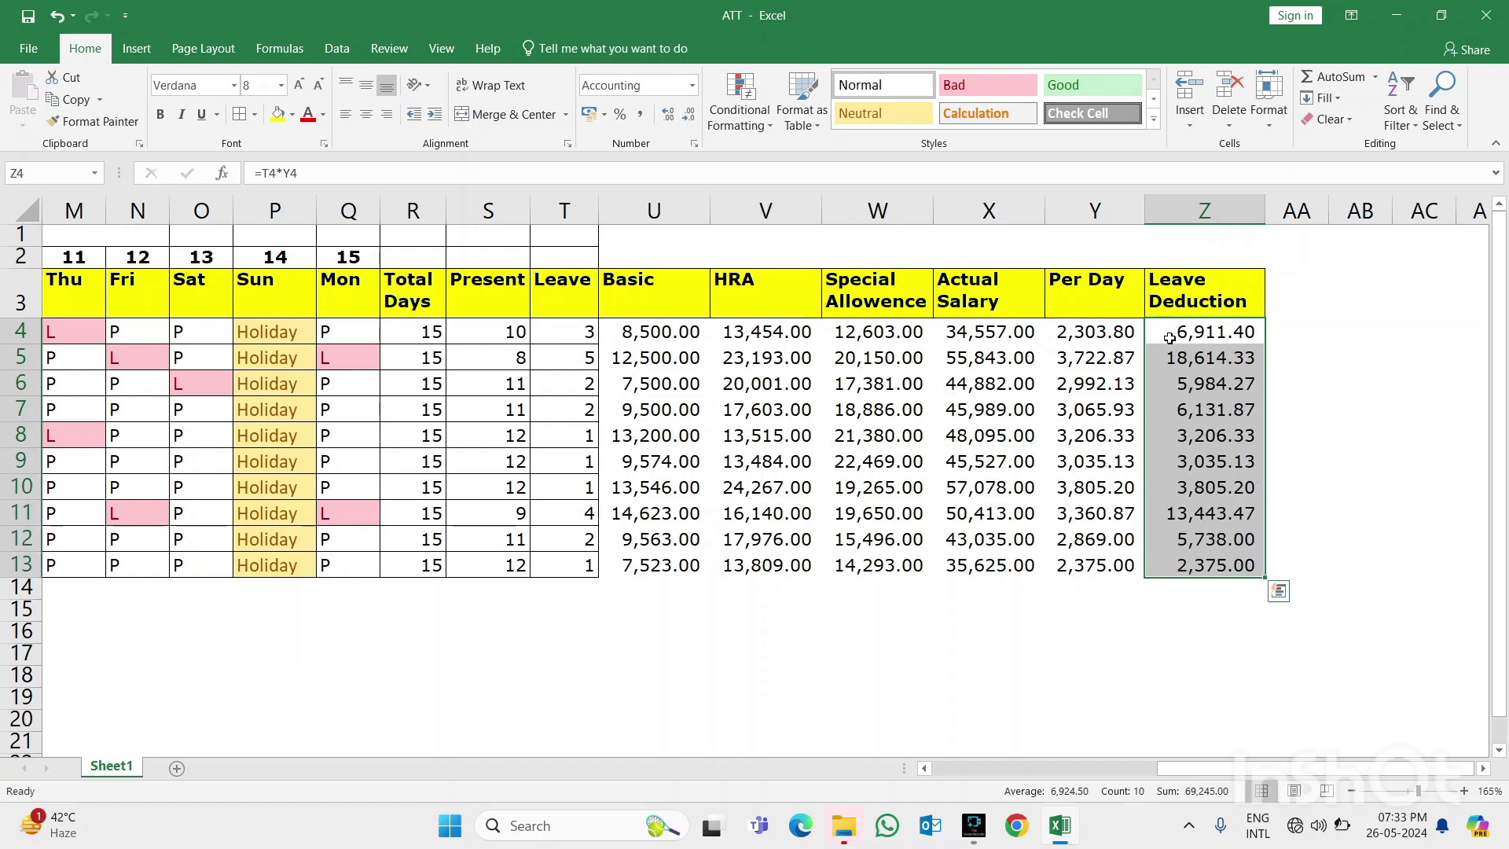
pyautogui.press('Down')
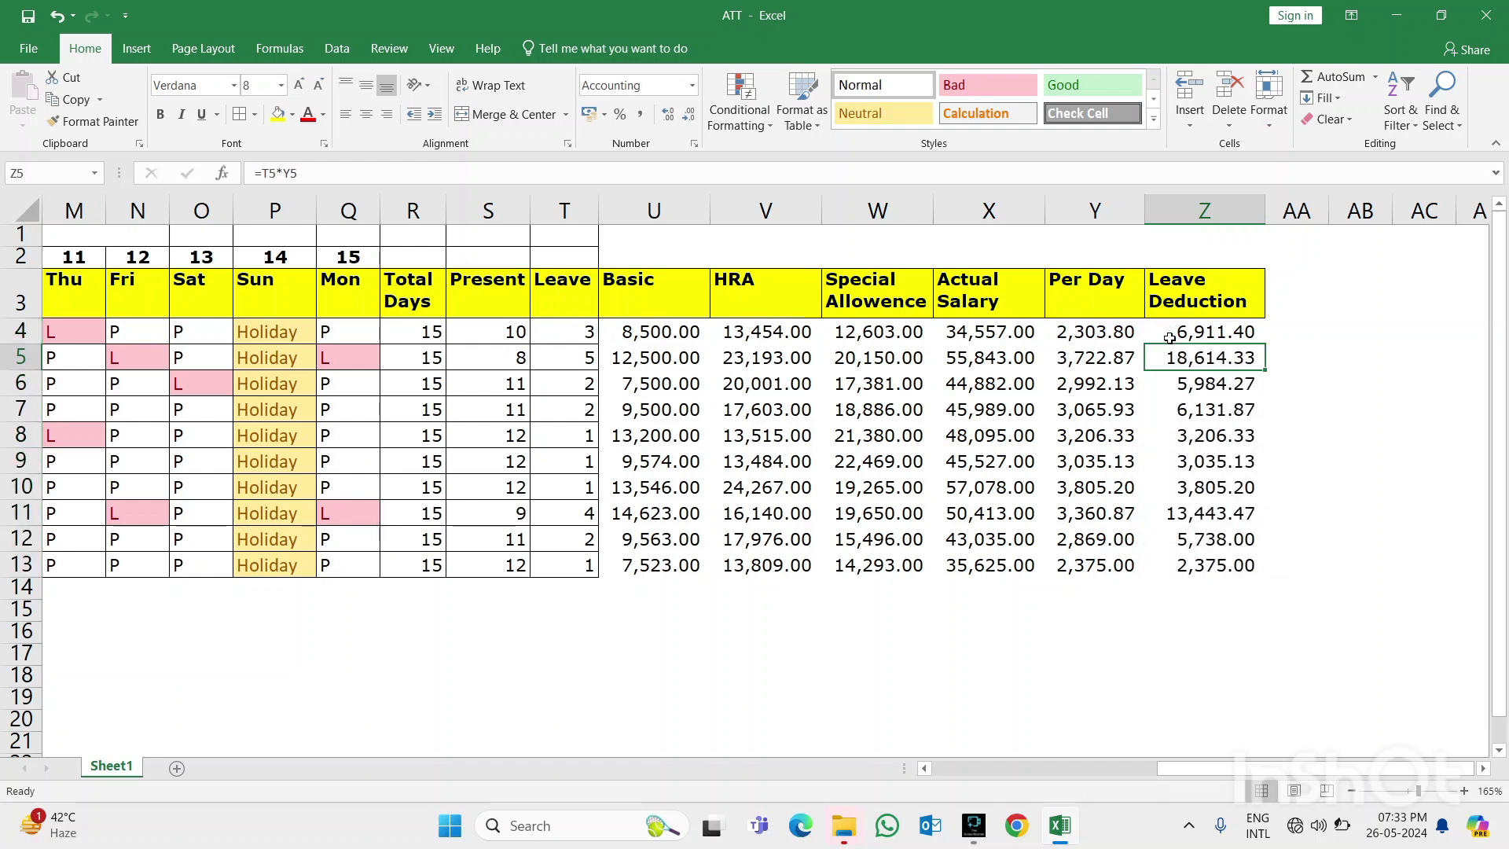
# Copy the Leave Deduction heading from Z3 into the adjacent cell AA3
pyautogui.press('Up')
pyautogui.press('Up')
pyautogui.press('Right')
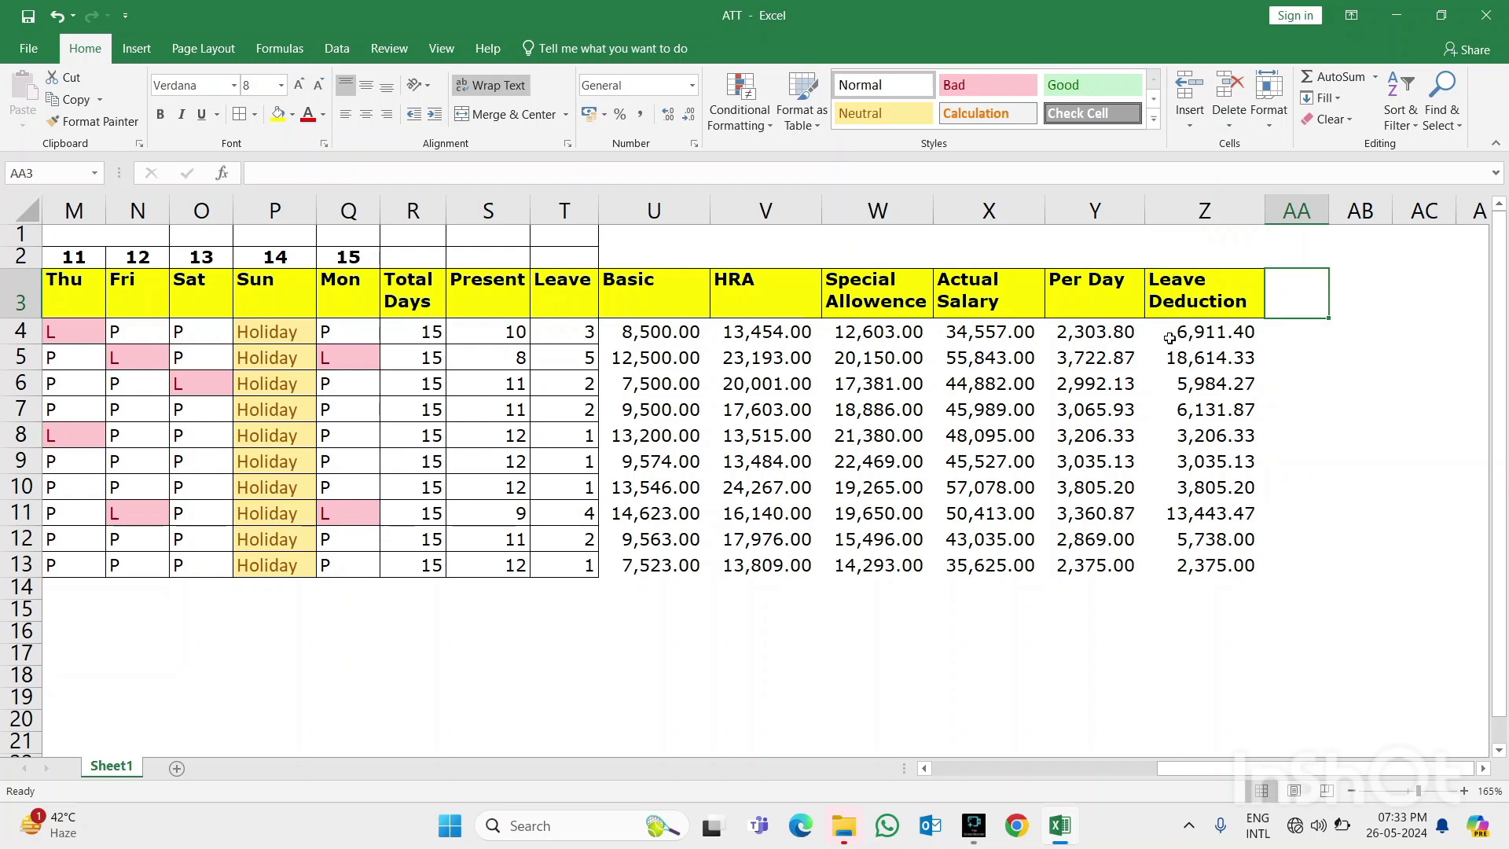
pyautogui.press('Left')
pyautogui.press('Right')
pyautogui.press('Left')
pyautogui.hotkey('ctrl', 'c')
pyautogui.press('Right')
pyautogui.press('Return')
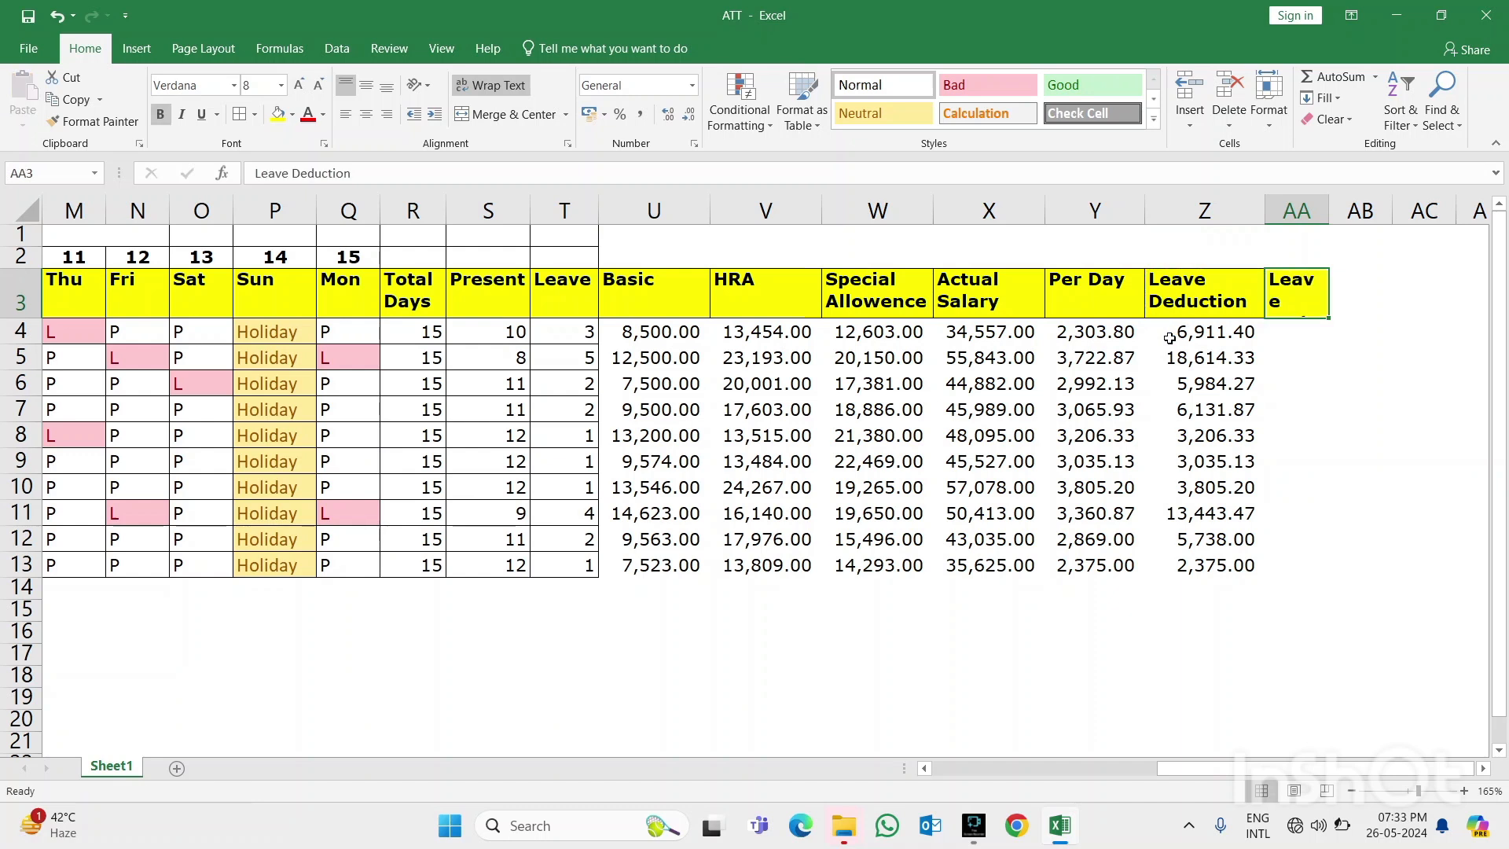
# Replace the heading in AA3 with "Salary afetr leave deduction"
pyautogui.write('alr')
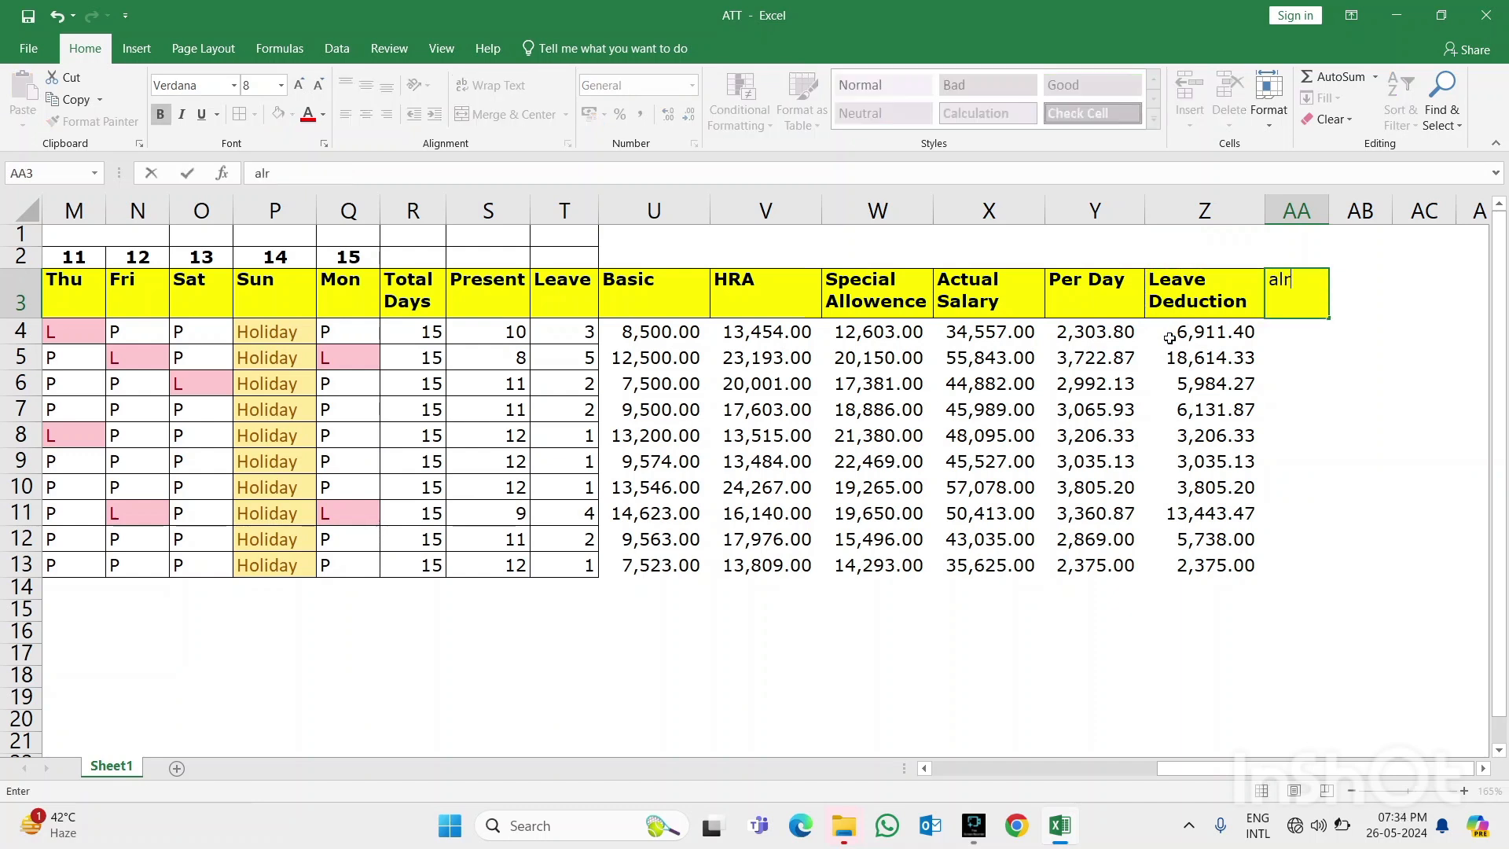
pyautogui.press('BackSpace')
pyautogui.press('BackSpace')
pyautogui.write('Salary afetr leav')
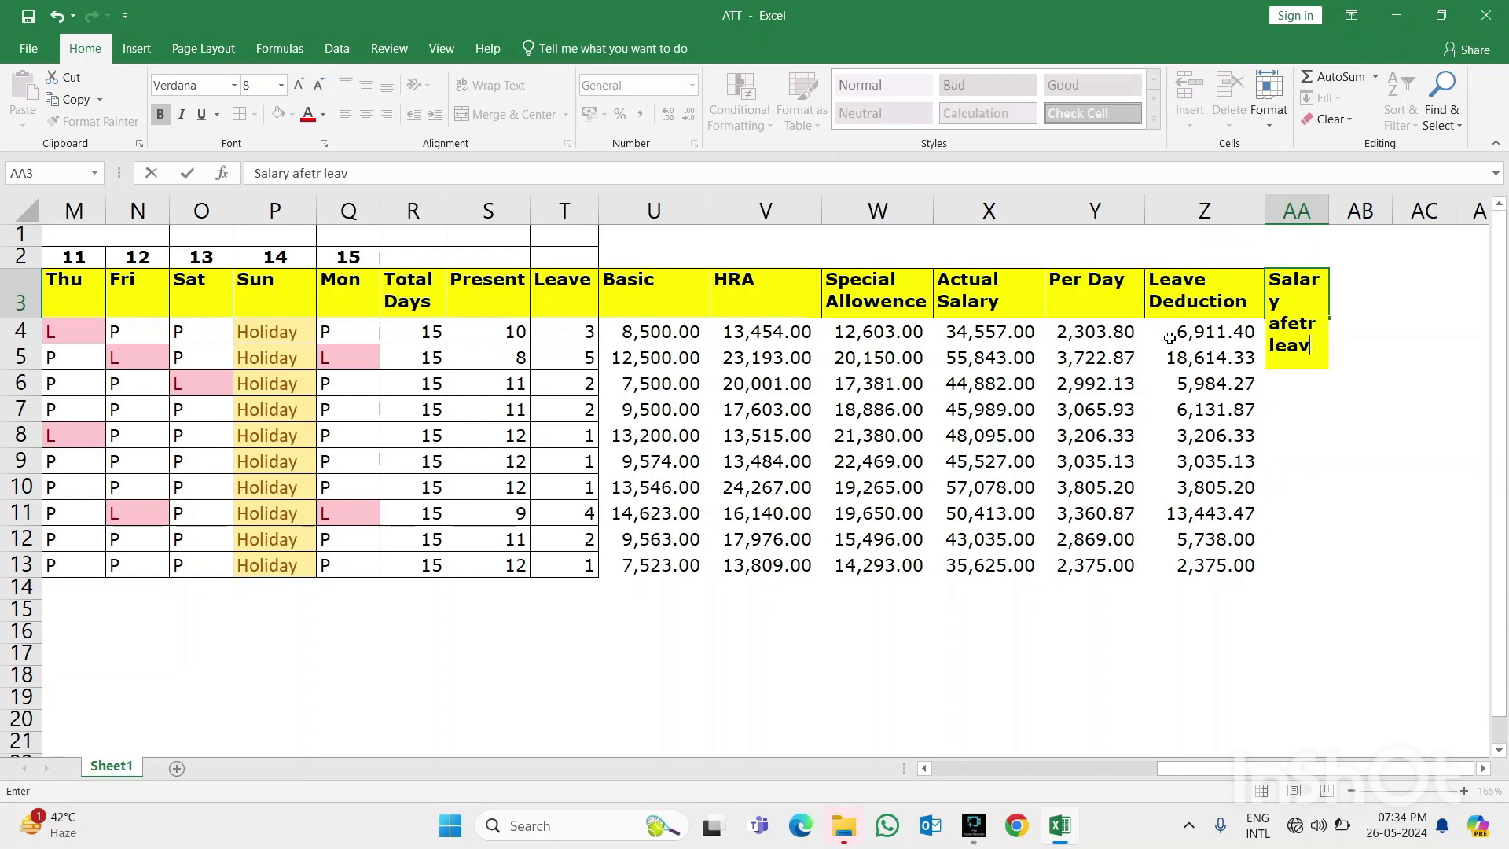
pyautogui.write('e deduction')
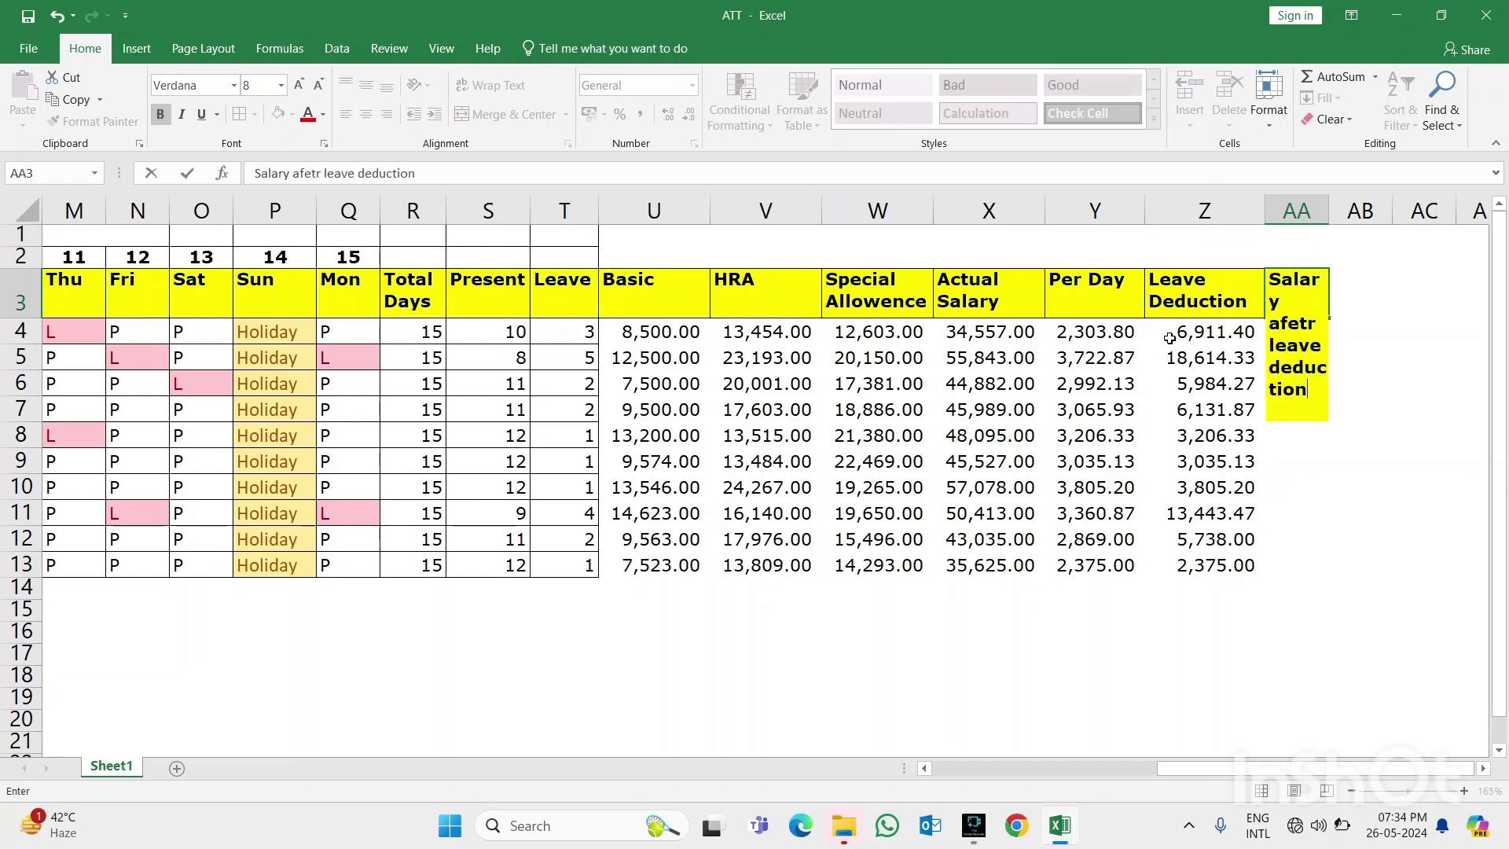
pyautogui.hotkey('ctrl', 'Return')
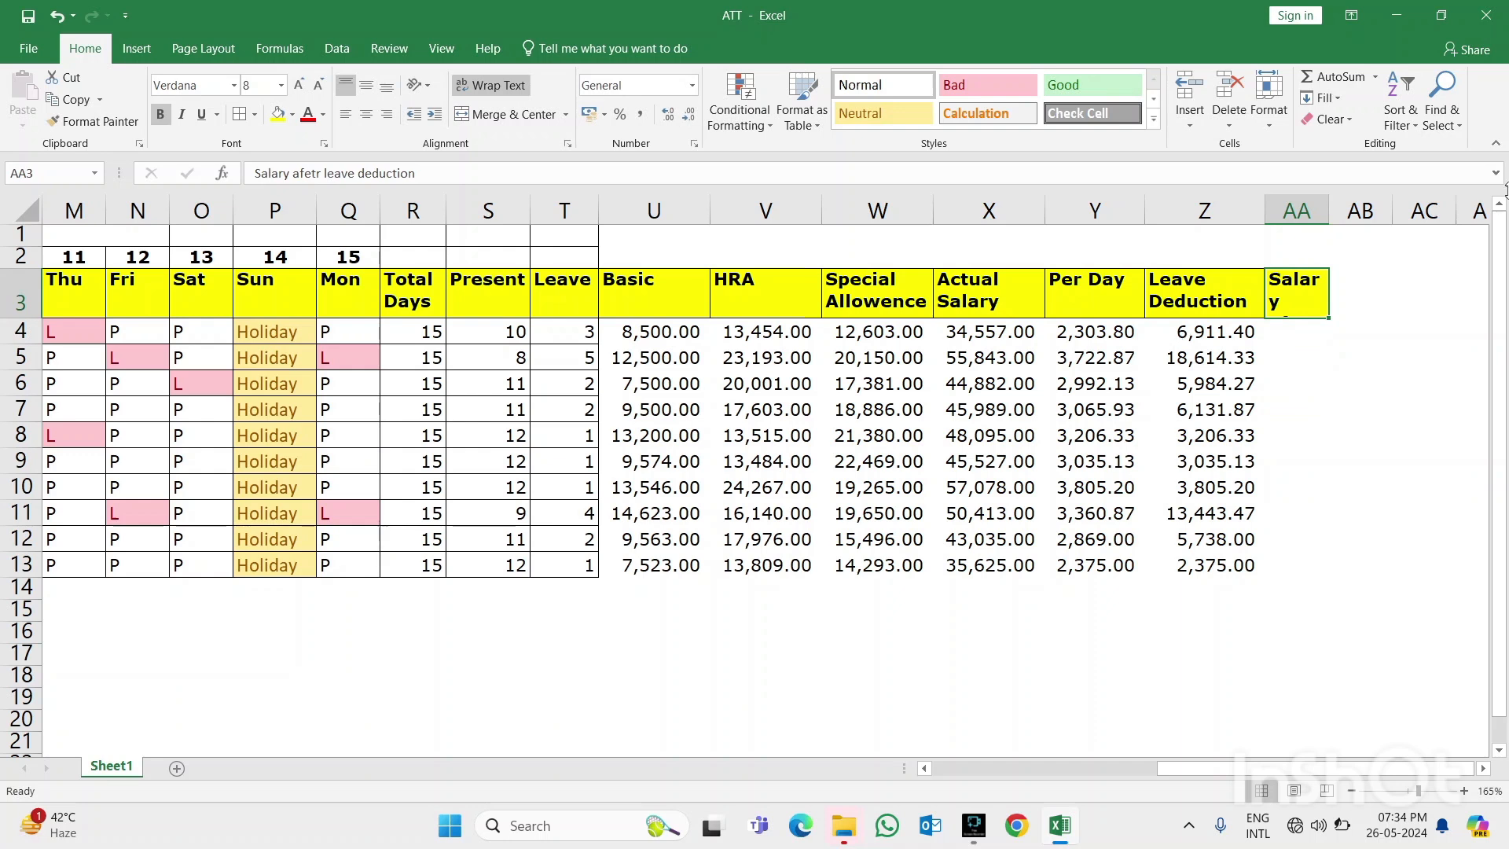
# Widen column AA and increase the height of row 3 to fit the full three-line heading
pyautogui.moveTo(1331, 209); pyautogui.dragTo(1401, 209)
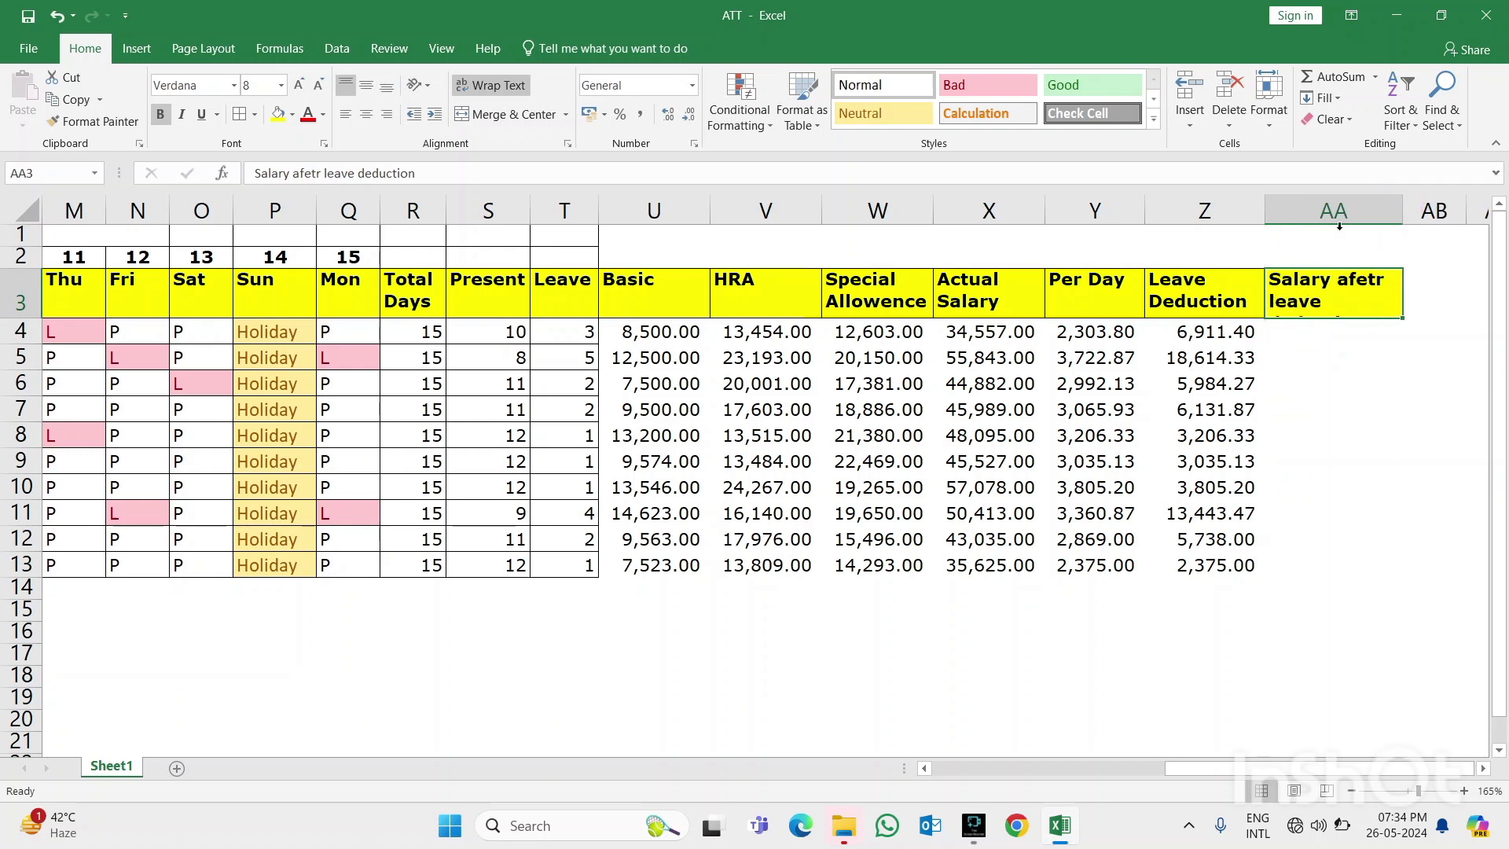
pyautogui.moveTo(24, 318); pyautogui.dragTo(26, 339)
pyautogui.click(1316, 357)
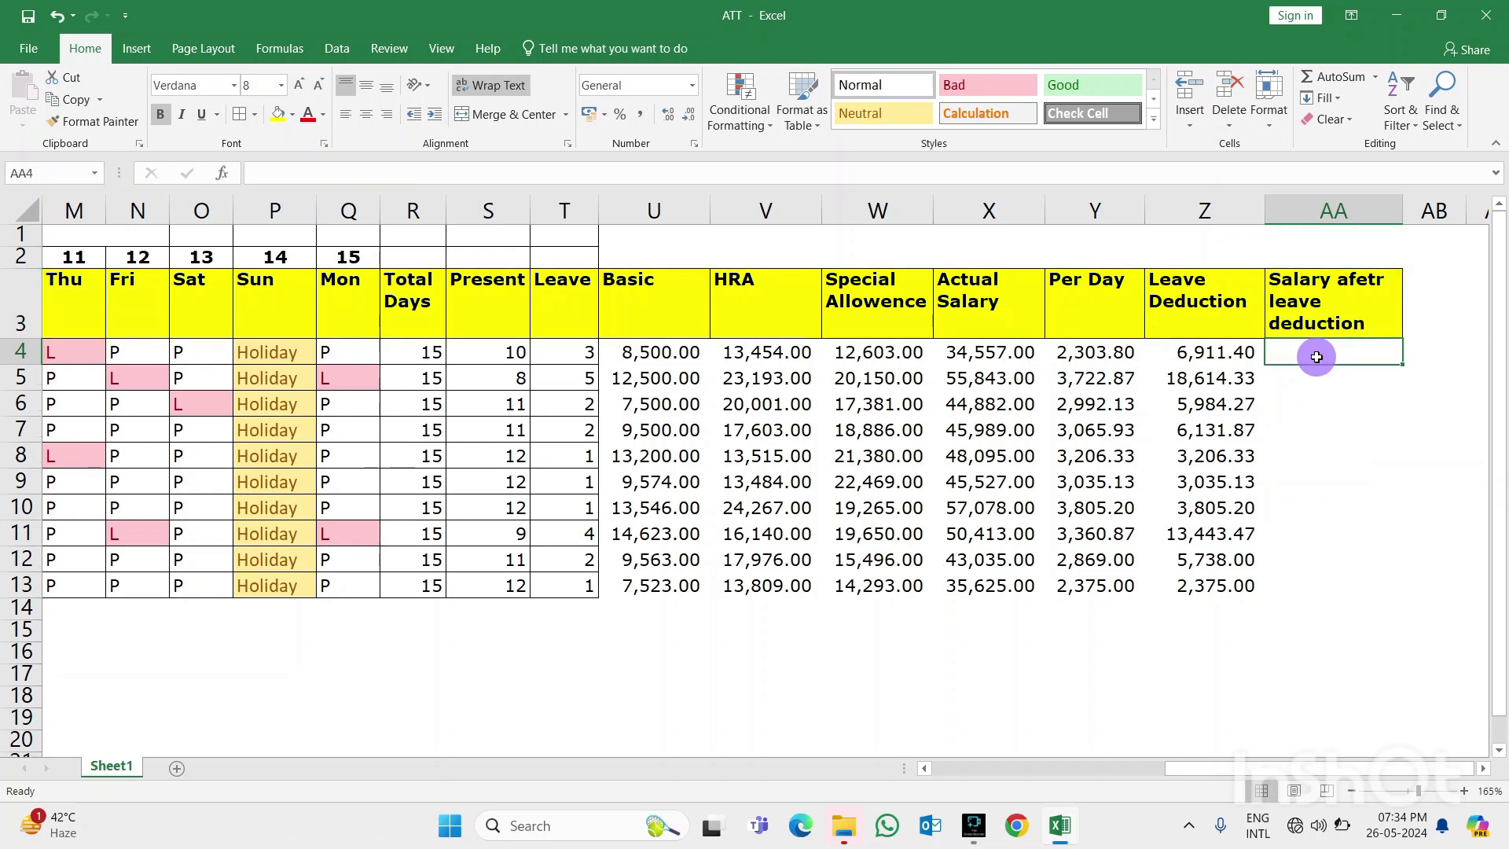
# Correct the misspelled word in the AA3 heading so it reads "Salary after leave deduction"
pyautogui.click(1360, 289)
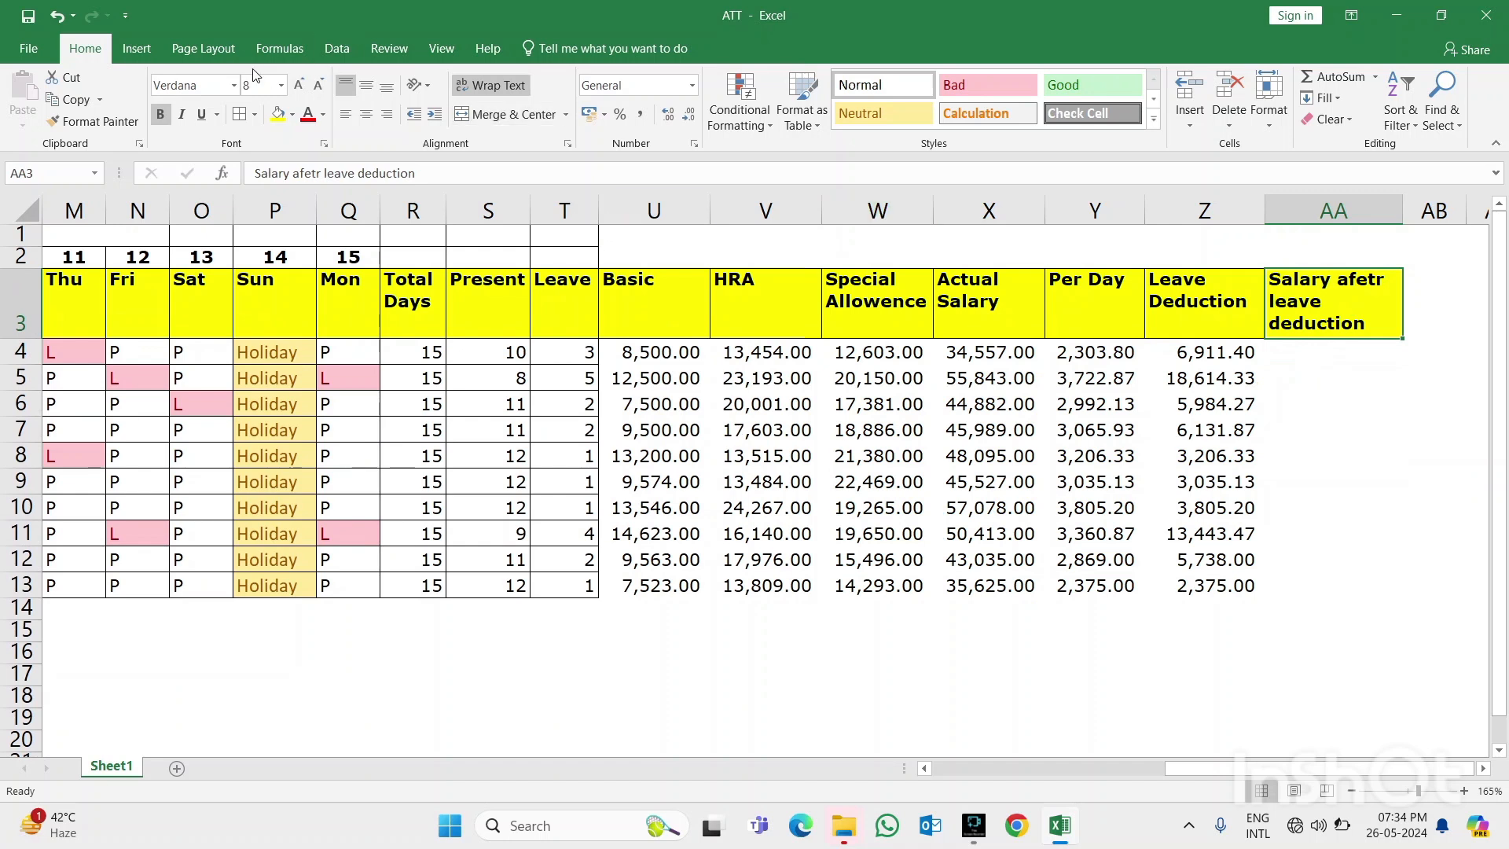
pyautogui.click(322, 173)
pyautogui.press('BackSpace')
pyautogui.press('BackSpace')
pyautogui.press('BackSpace')
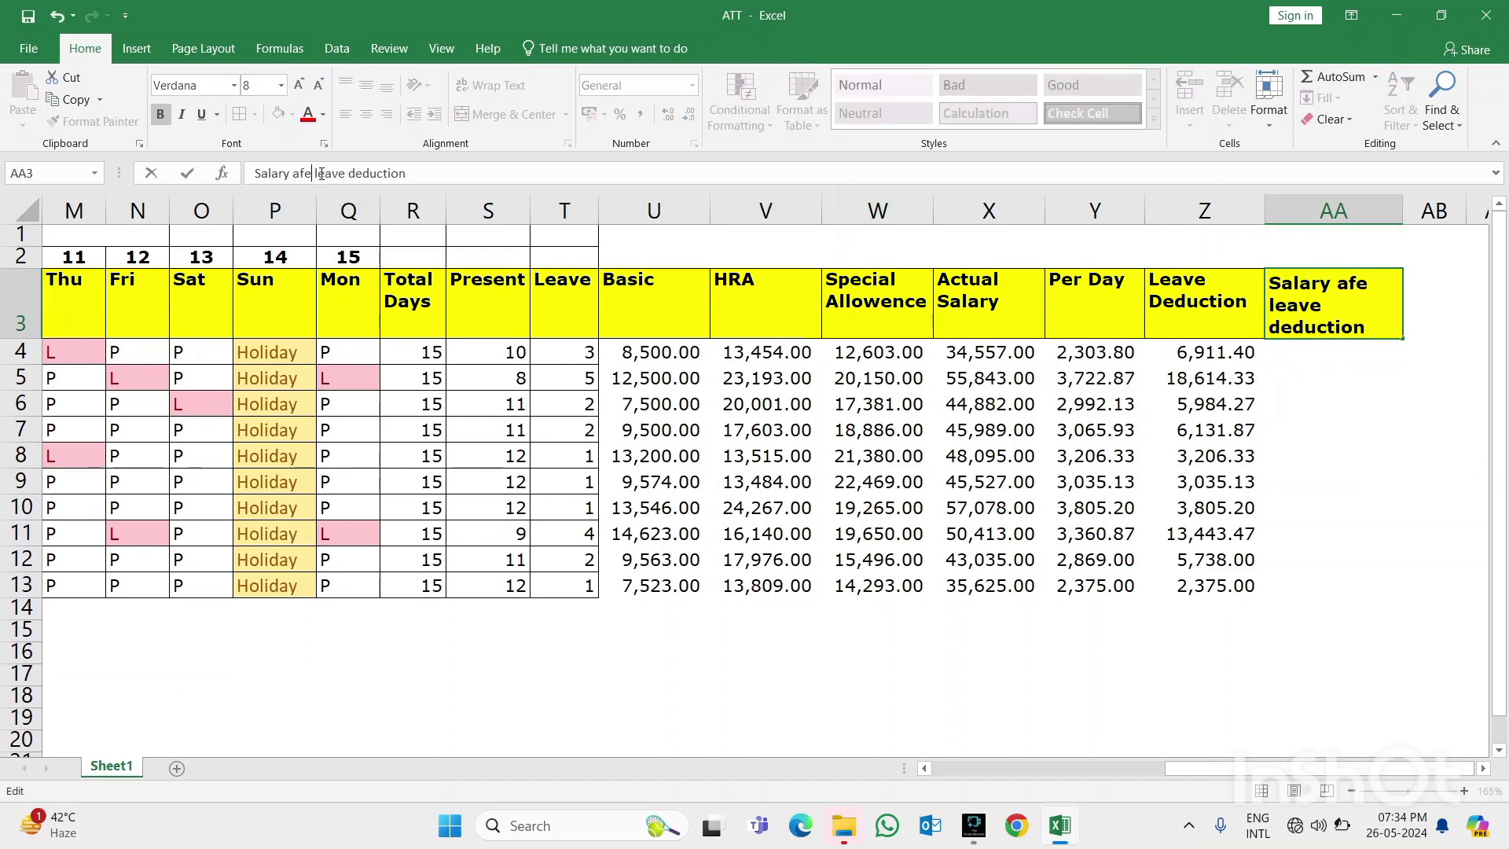
pyautogui.write('ter')
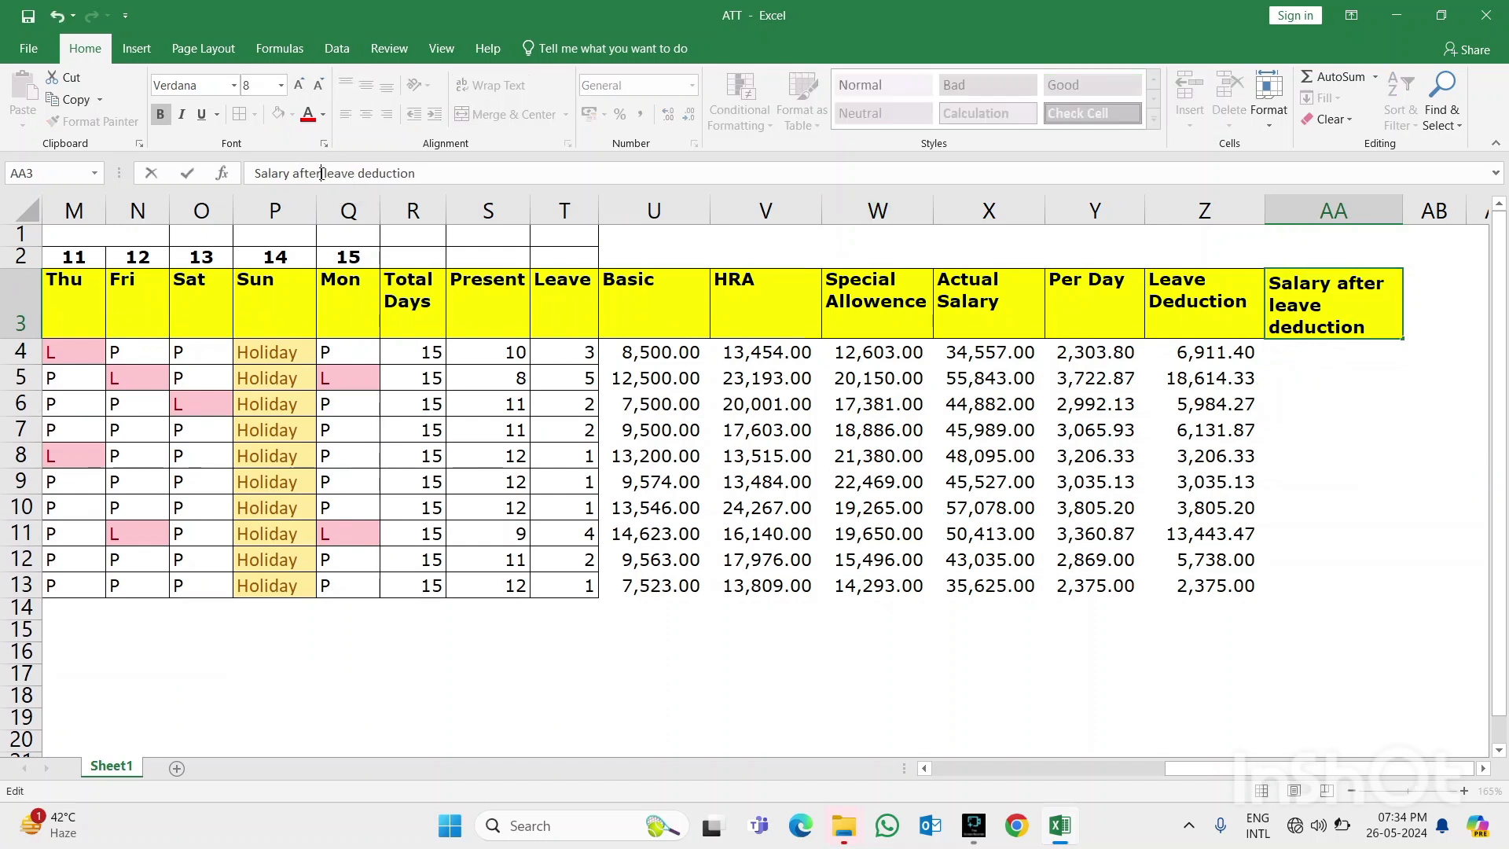
pyautogui.press('Return')
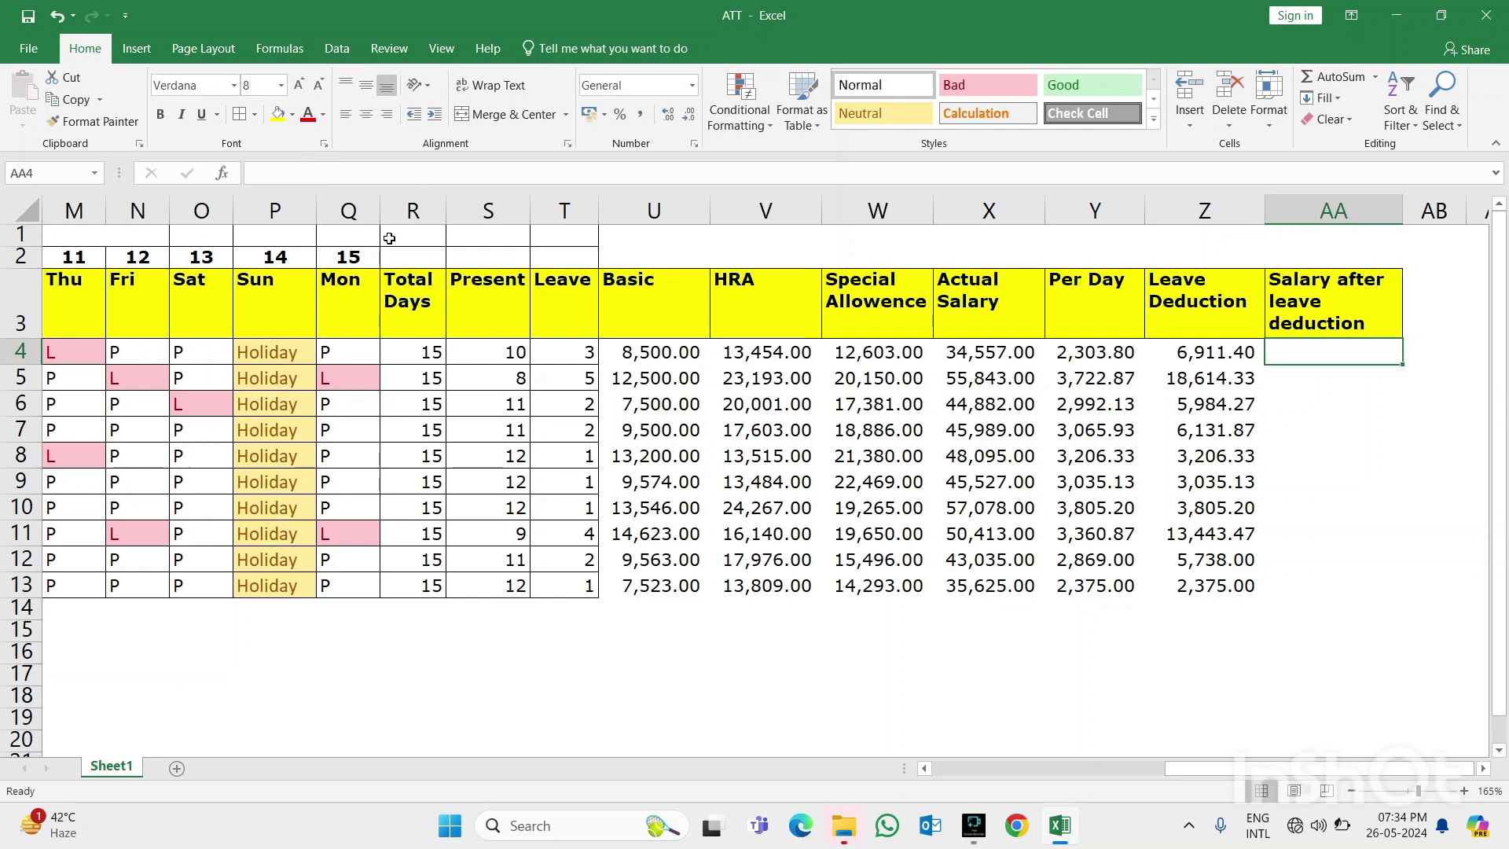
# Enter the formula =X4-Z4 in AA4 to subtract Leave Deduction from Actual Salary
pyautogui.write('=')
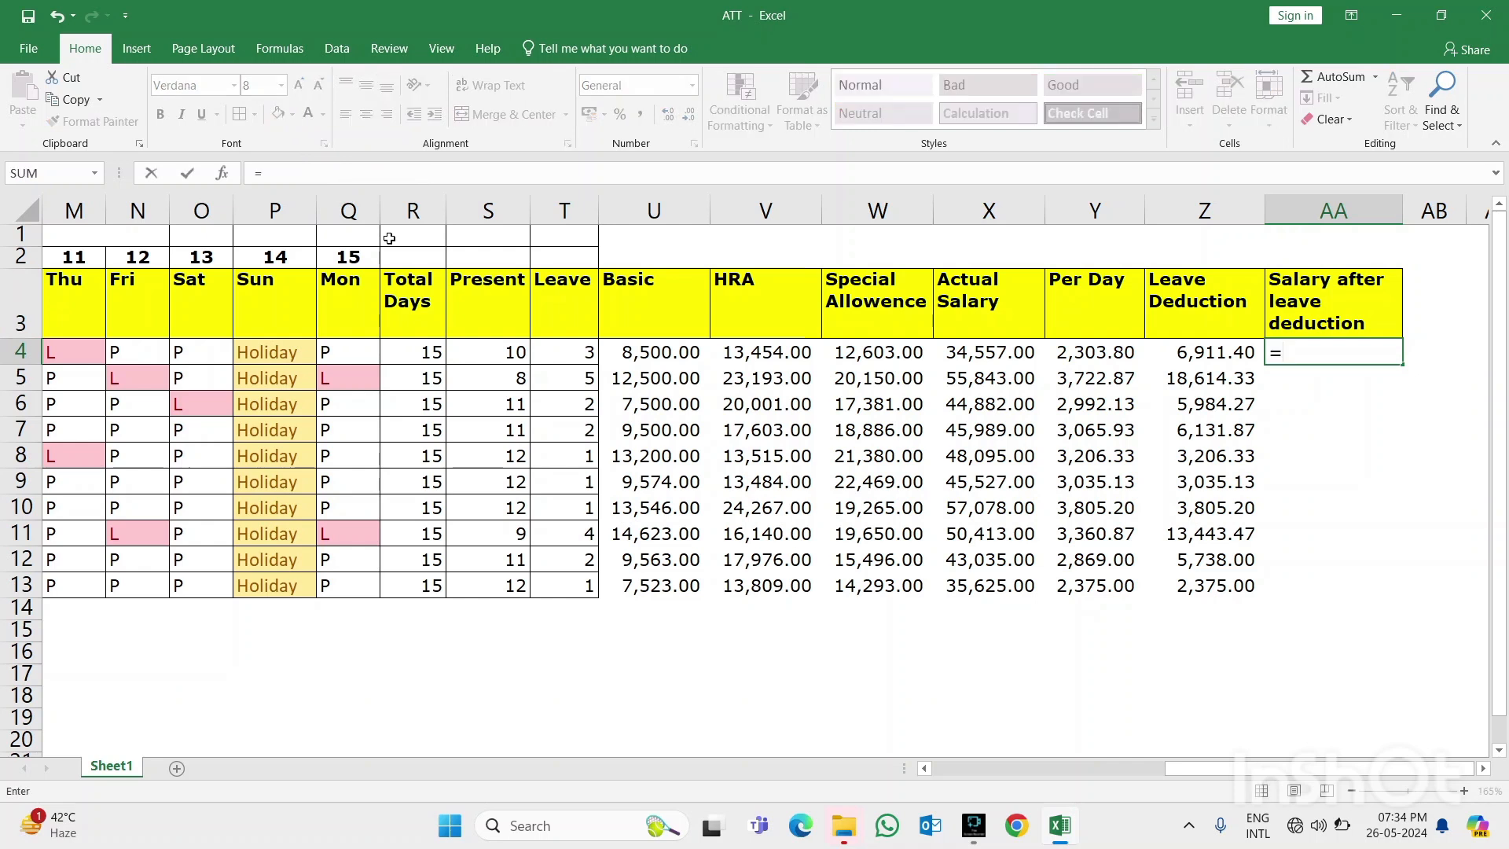
pyautogui.press('Left')
pyautogui.press('Left')
pyautogui.press('Left')
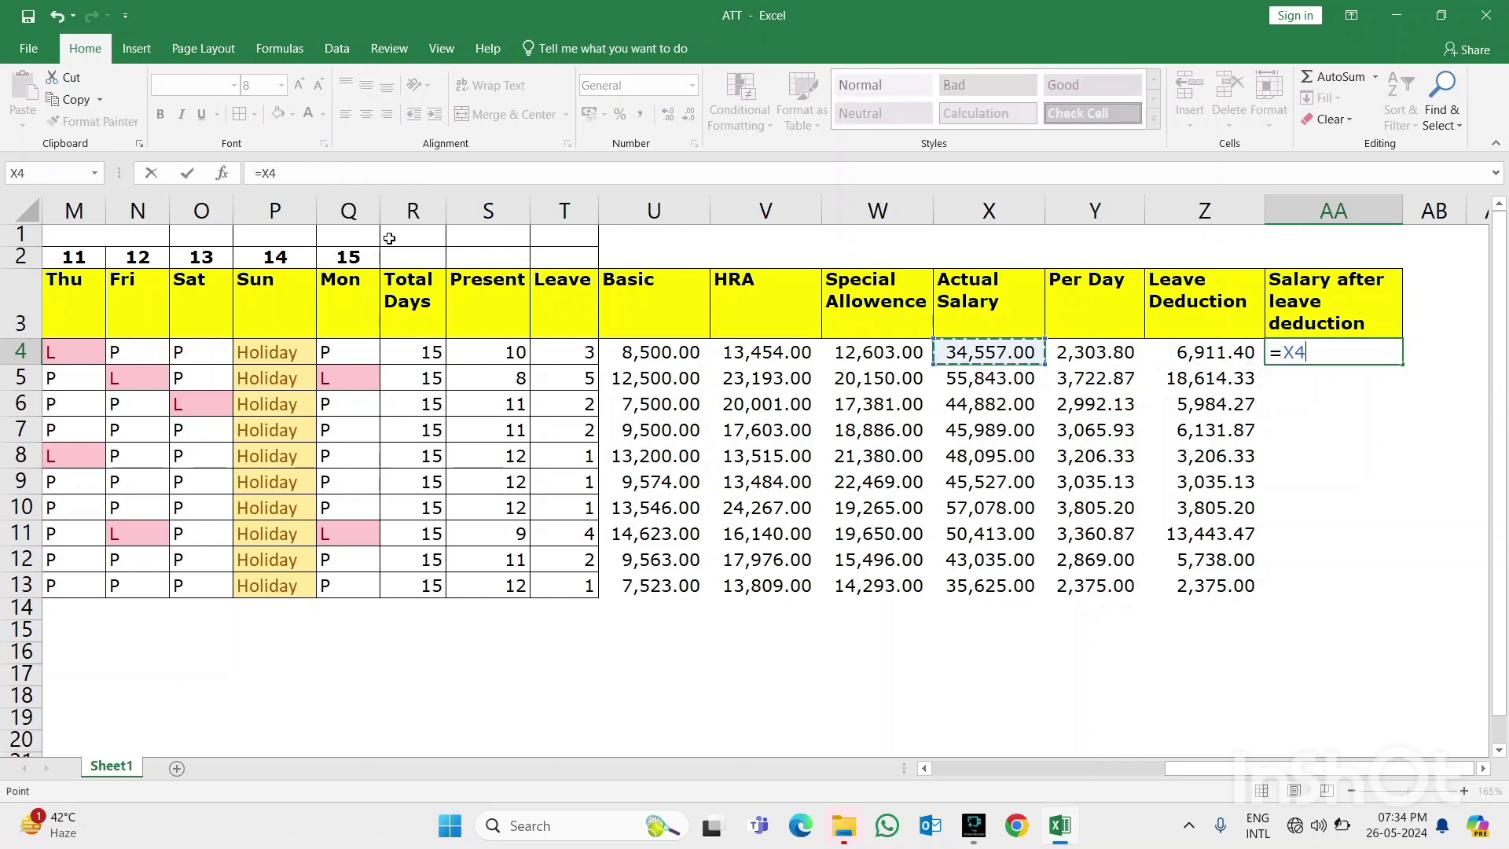
pyautogui.write('-')
pyautogui.press('Left')
pyautogui.hotkey('ctrl', 'Return')
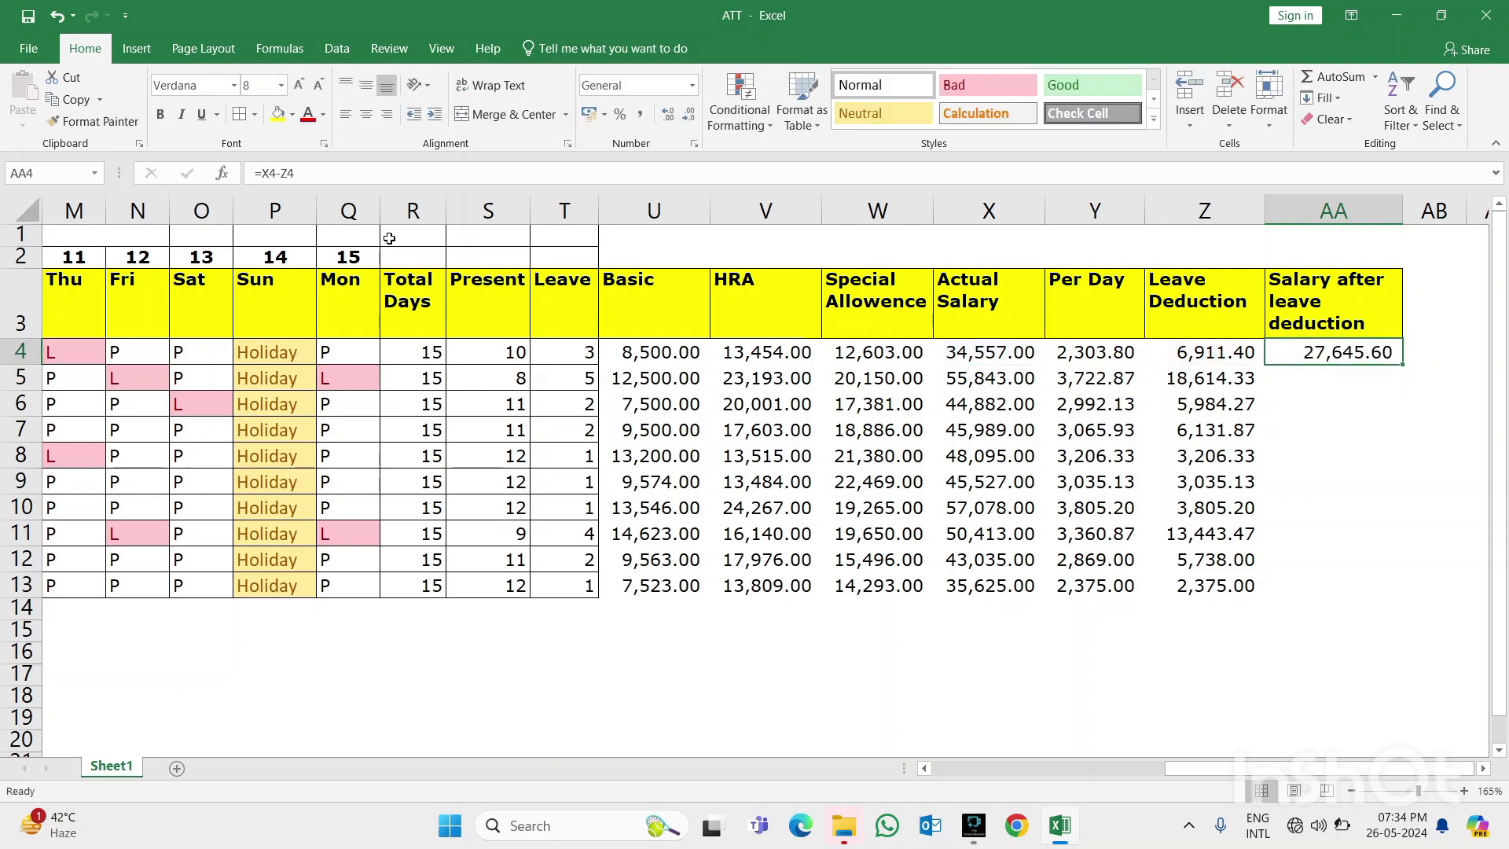
# Fill the Salary after leave deduction formula from AA4 down to AA13
pyautogui.hotkey('shift', 'Down')
pyautogui.hotkey('shift', 'Down')
pyautogui.hotkey('shift', 'Down')
pyautogui.hotkey('shift', 'Down')
pyautogui.hotkey('shift', 'Down')
pyautogui.hotkey('shift', 'Down')
pyautogui.hotkey('shift', 'Down')
pyautogui.hotkey('shift', 'Down')
pyautogui.hotkey('shift', 'Down')
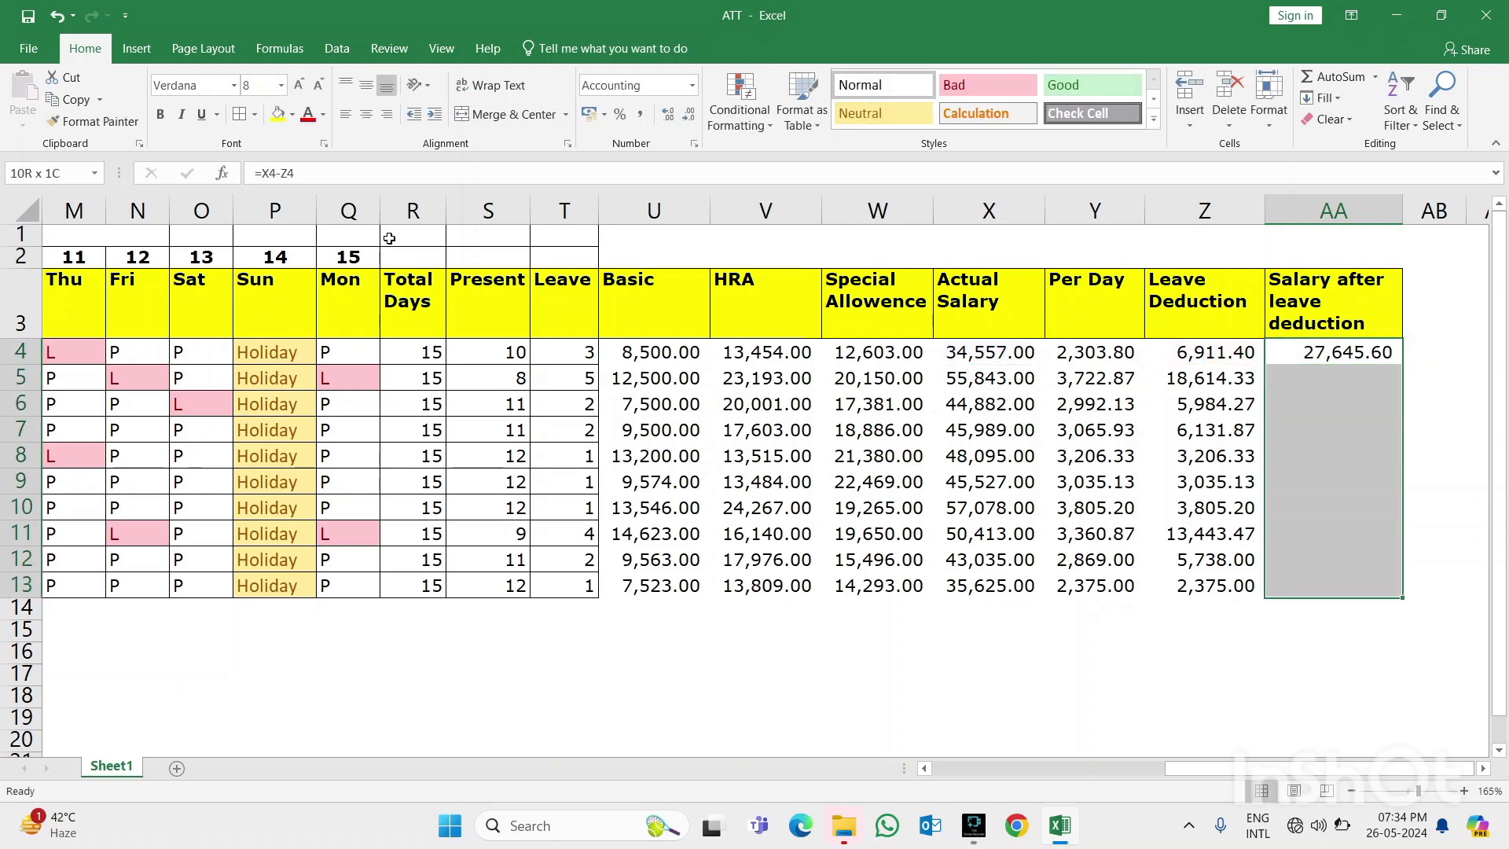
pyautogui.hotkey('ctrl', 'd')
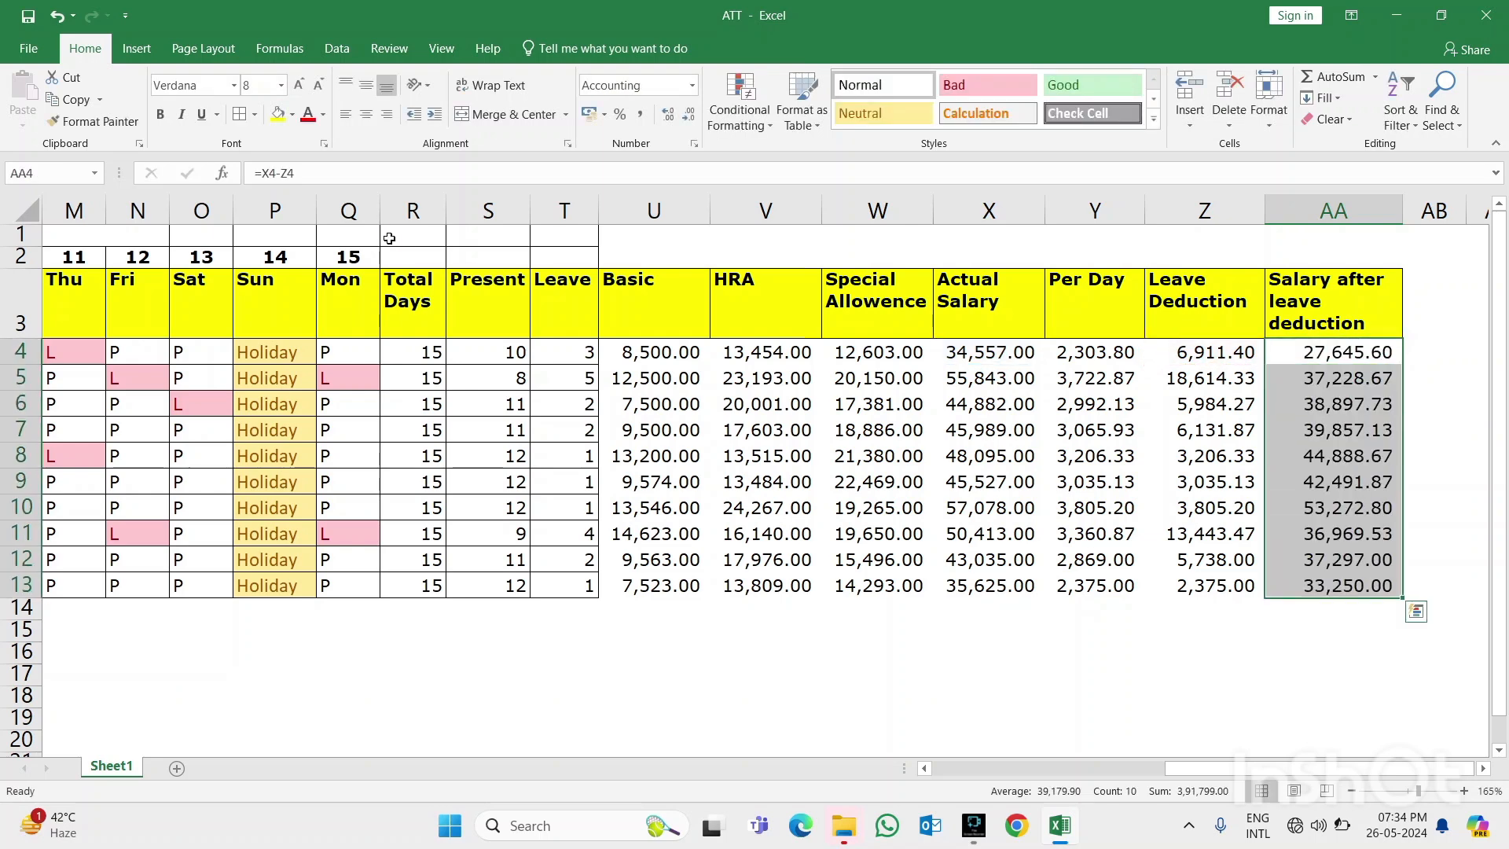
pyautogui.press('Up')
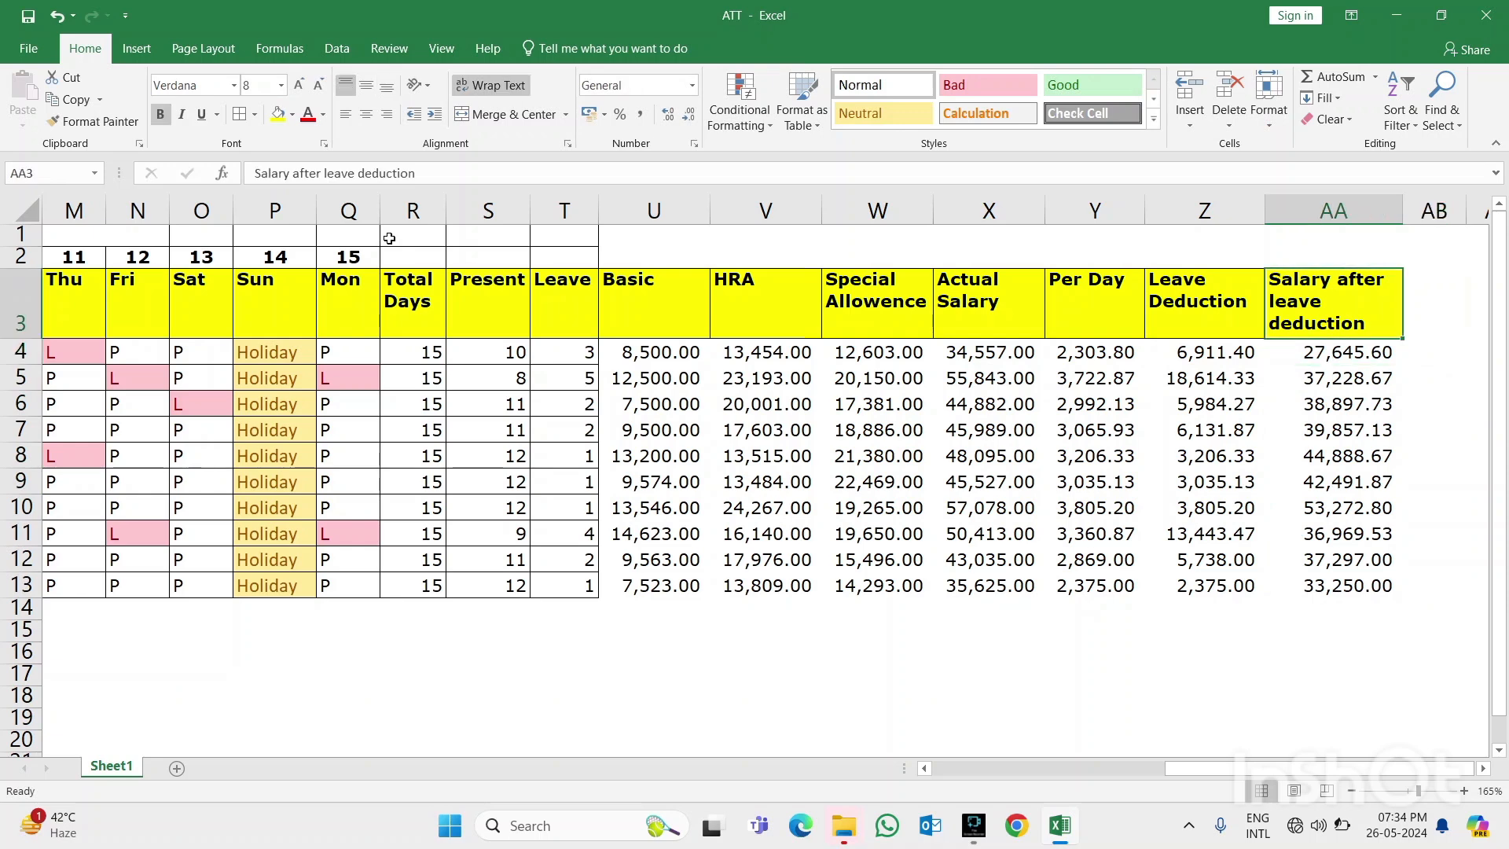
# Copy the Salary after leave deduction heading from AA3 into the adjacent cell AB3
pyautogui.hscroll(2, 389, 239)
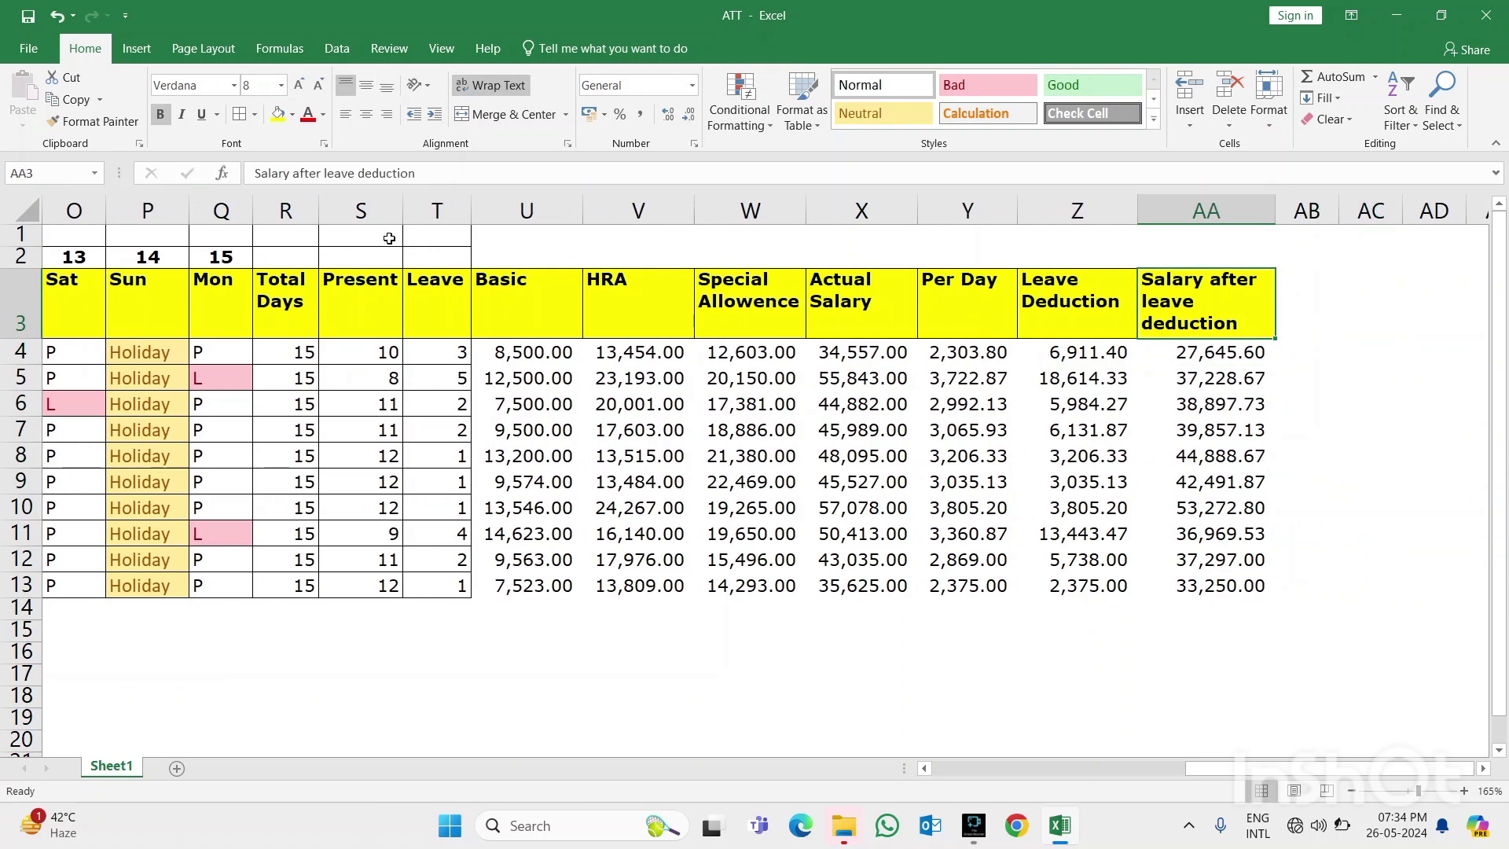
pyautogui.press('Left')
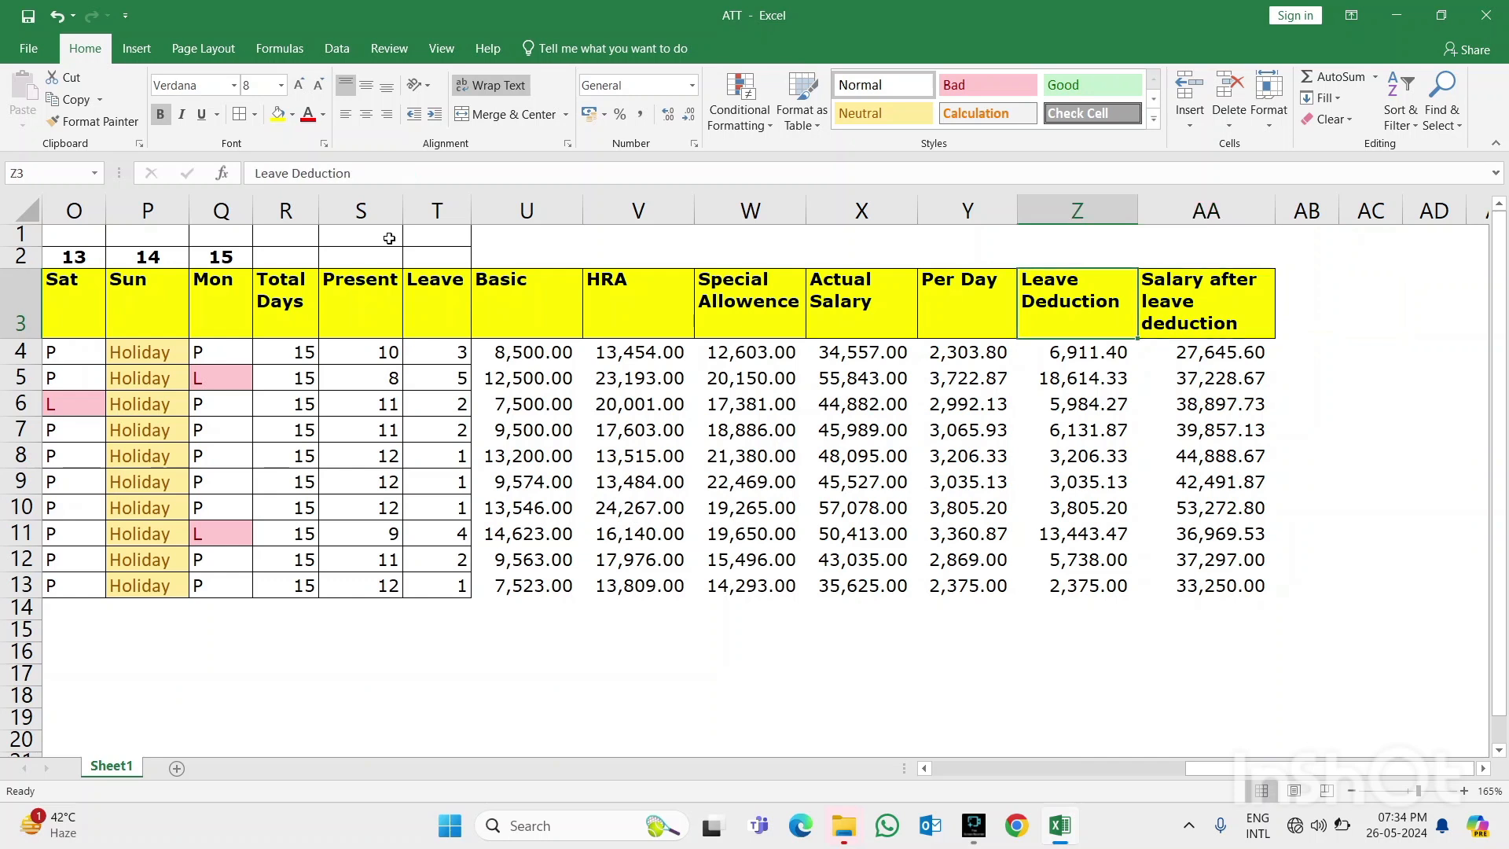
pyautogui.press('Right')
pyautogui.hotkey('ctrl', 'c')
pyautogui.press('Right')
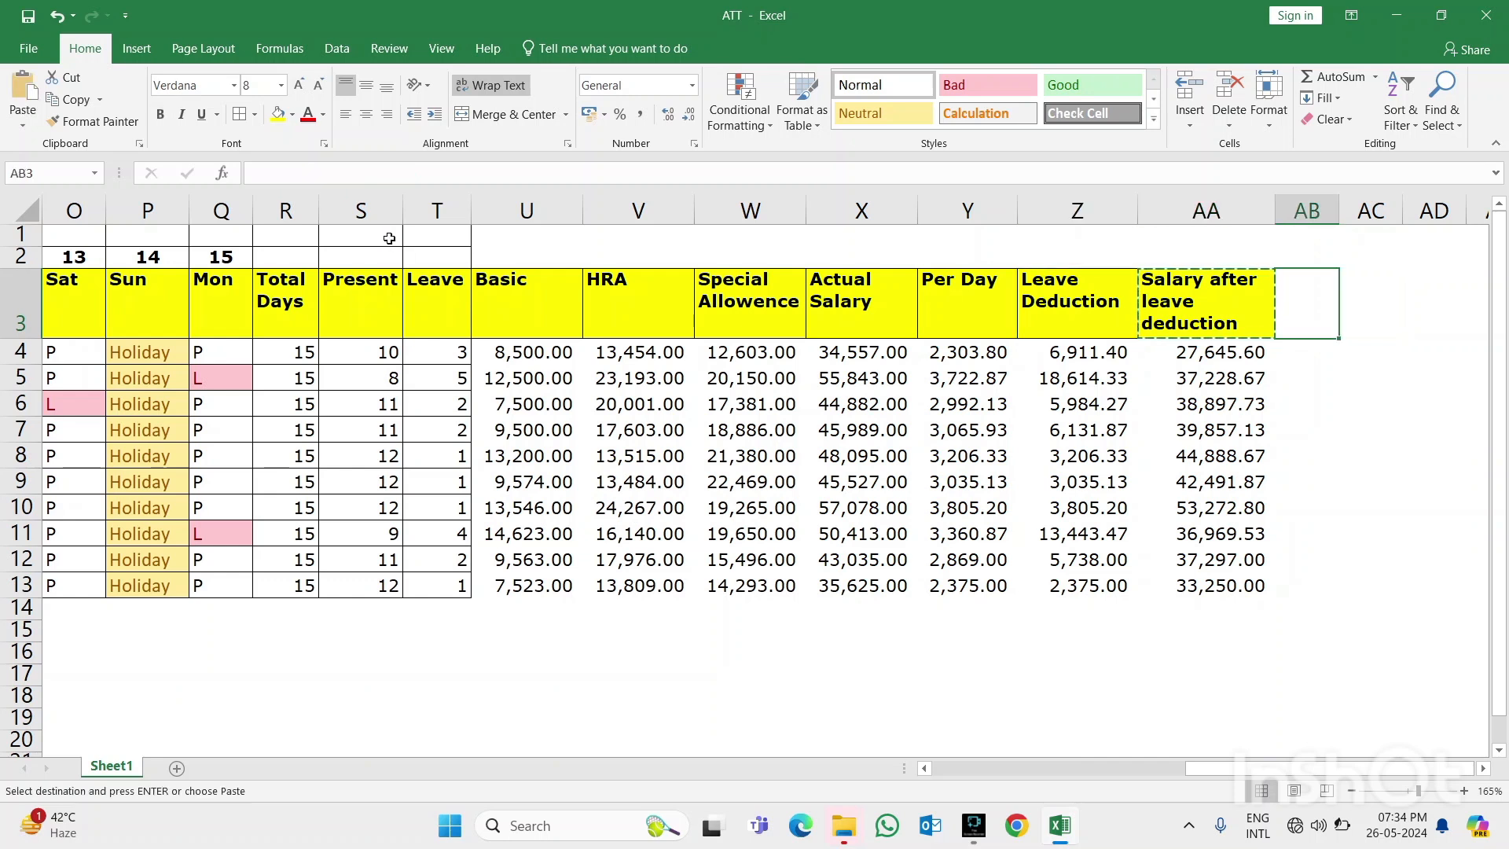
pyautogui.hotkey('ctrl', 'v')
# Enter the heading EPFO in cell AC3
pyautogui.press('Right')
pyautogui.write('E')
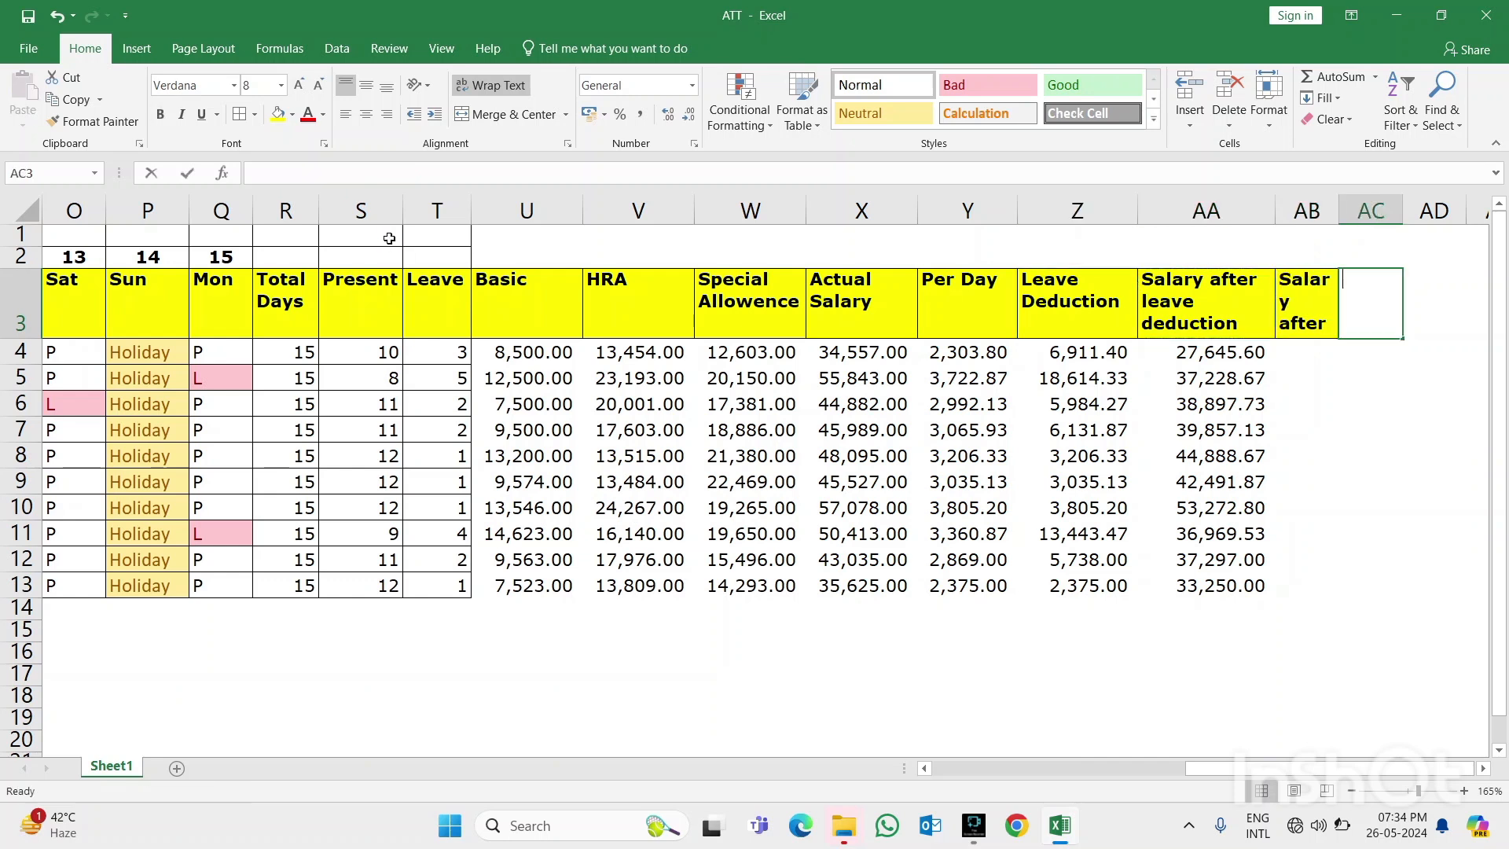
pyautogui.write('PFO')
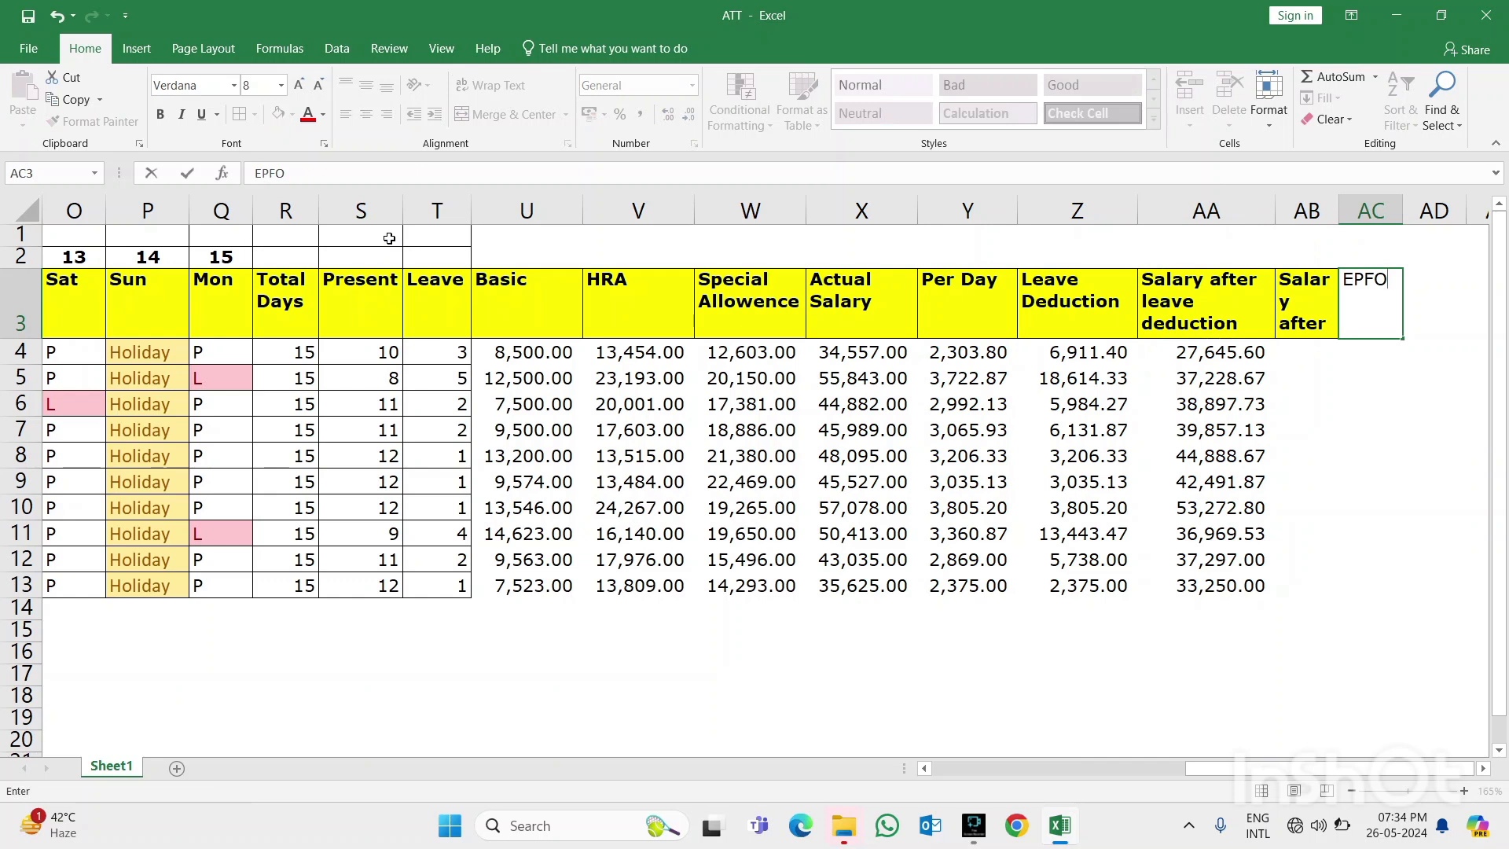
pyautogui.press('Left')
pyautogui.press('Right')
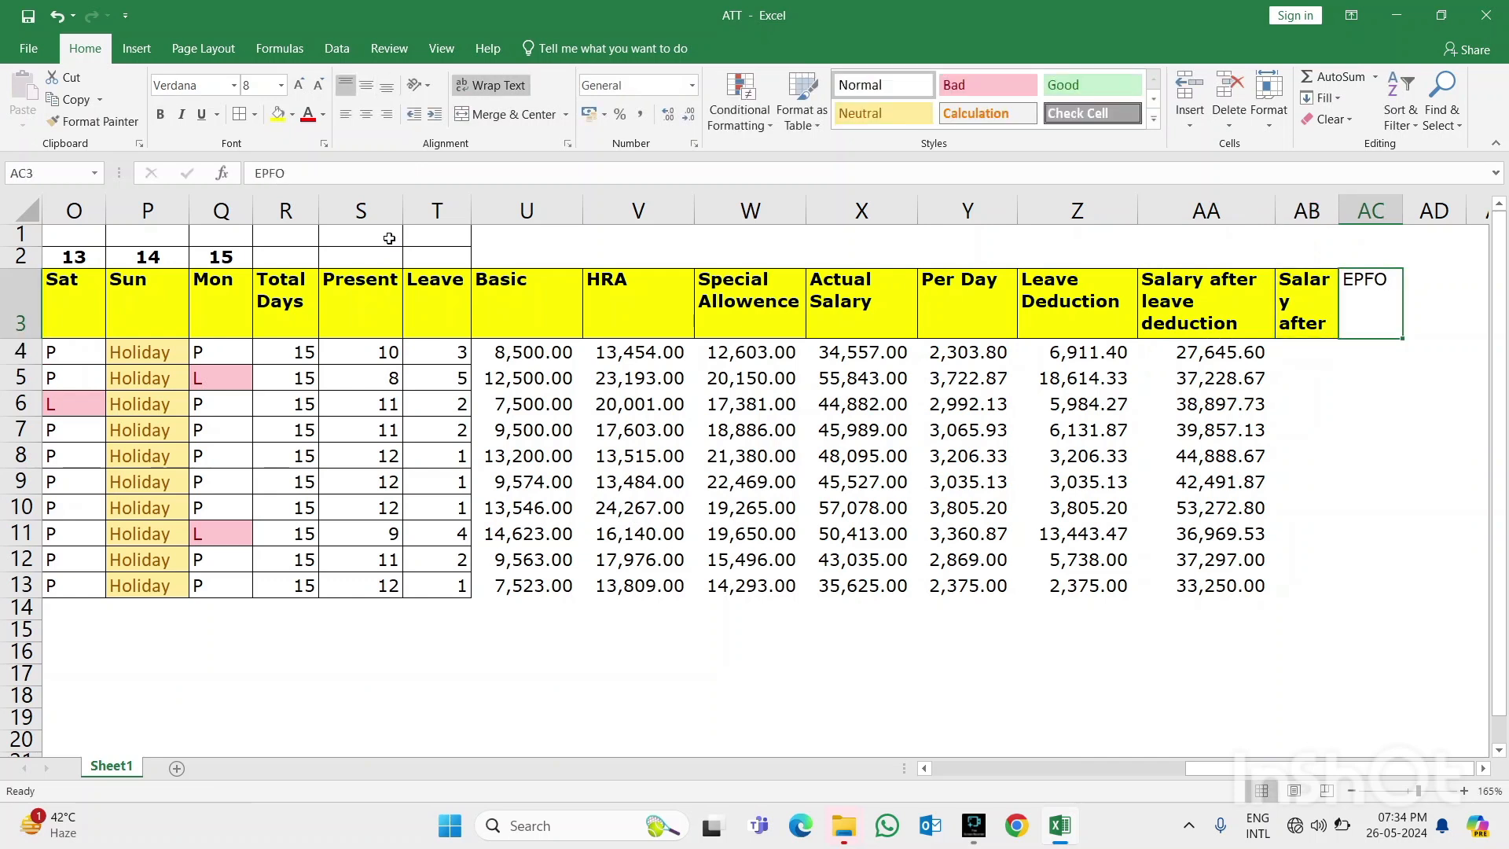
# Clear the EPFO text from AC3 and copy the formatted heading cell AB3 into AC3
pyautogui.press('Left')
pyautogui.press('Right')
pyautogui.press('Delete')
pyautogui.press('Left')
pyautogui.hotkey('ctrl', 'c')
pyautogui.press('Right')
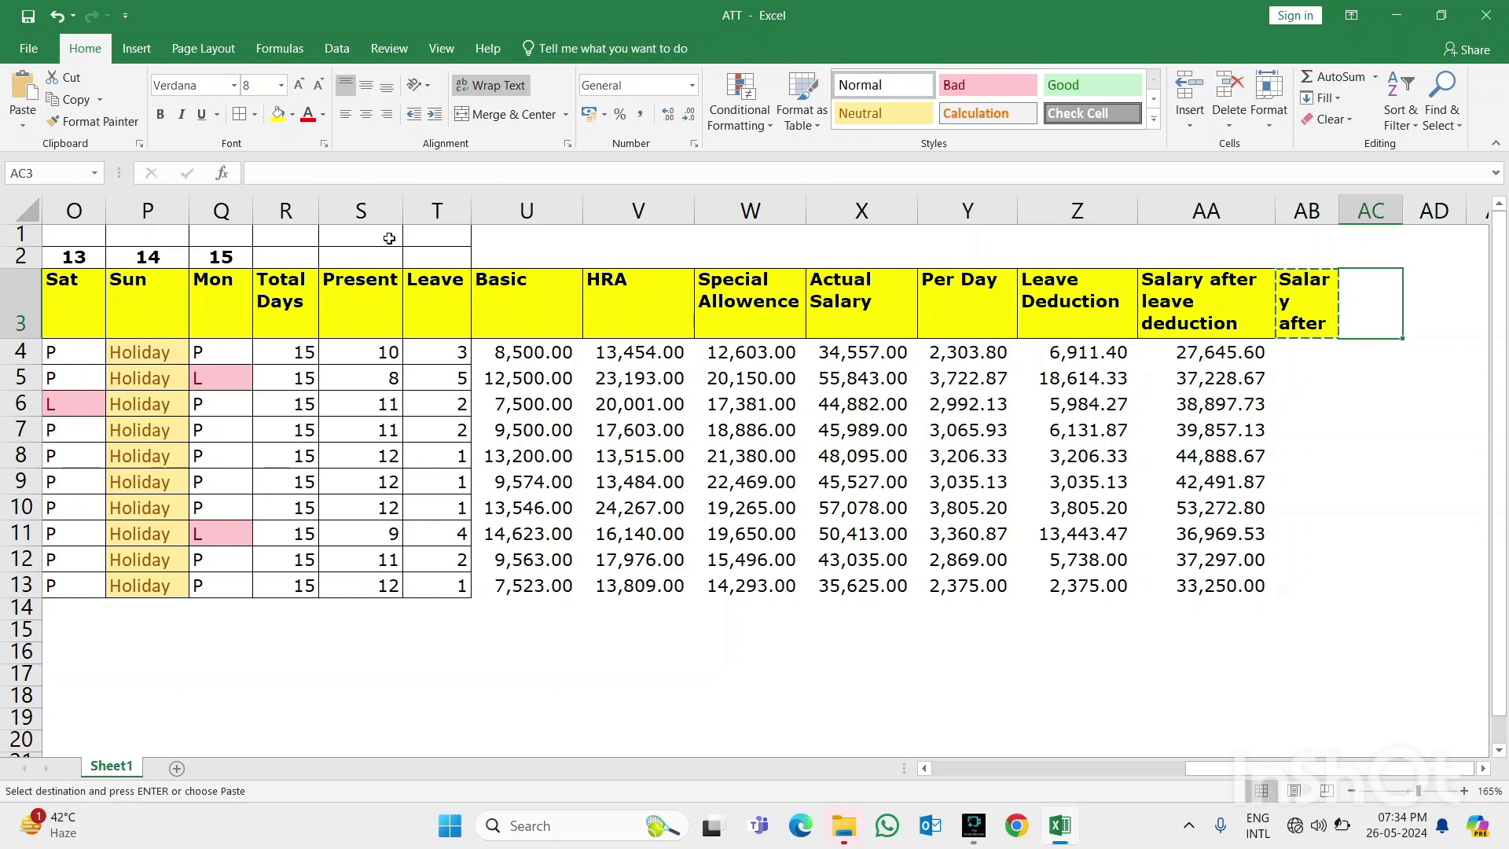
pyautogui.press('Return')
# Replace the copied headings with EPFO in AB3 and ESIC in AC3
pyautogui.press('Left')
pyautogui.write('EPFO')
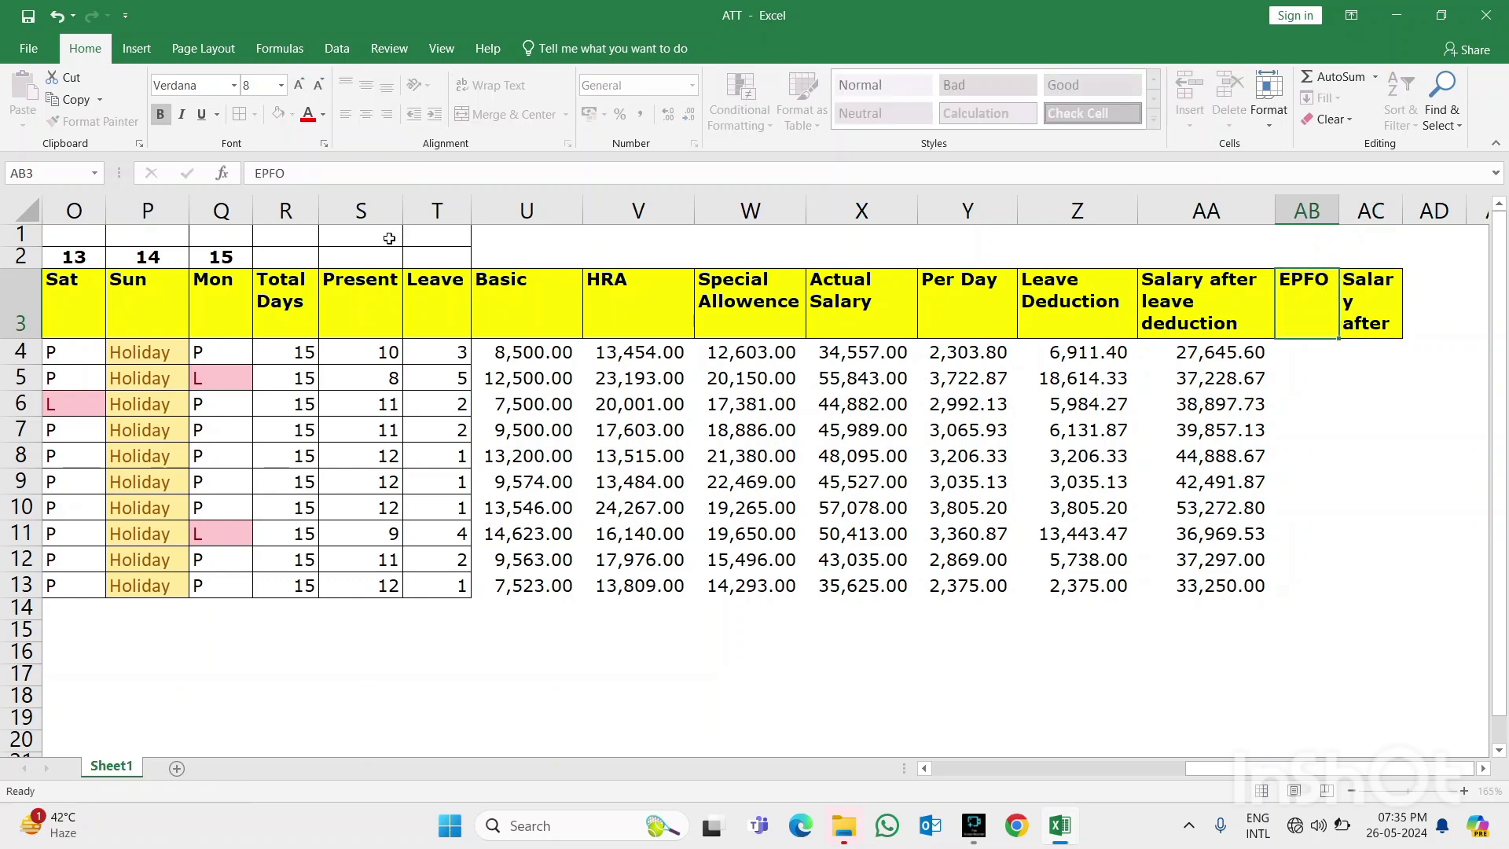
pyautogui.press('Tab')
pyautogui.write('ESIC')
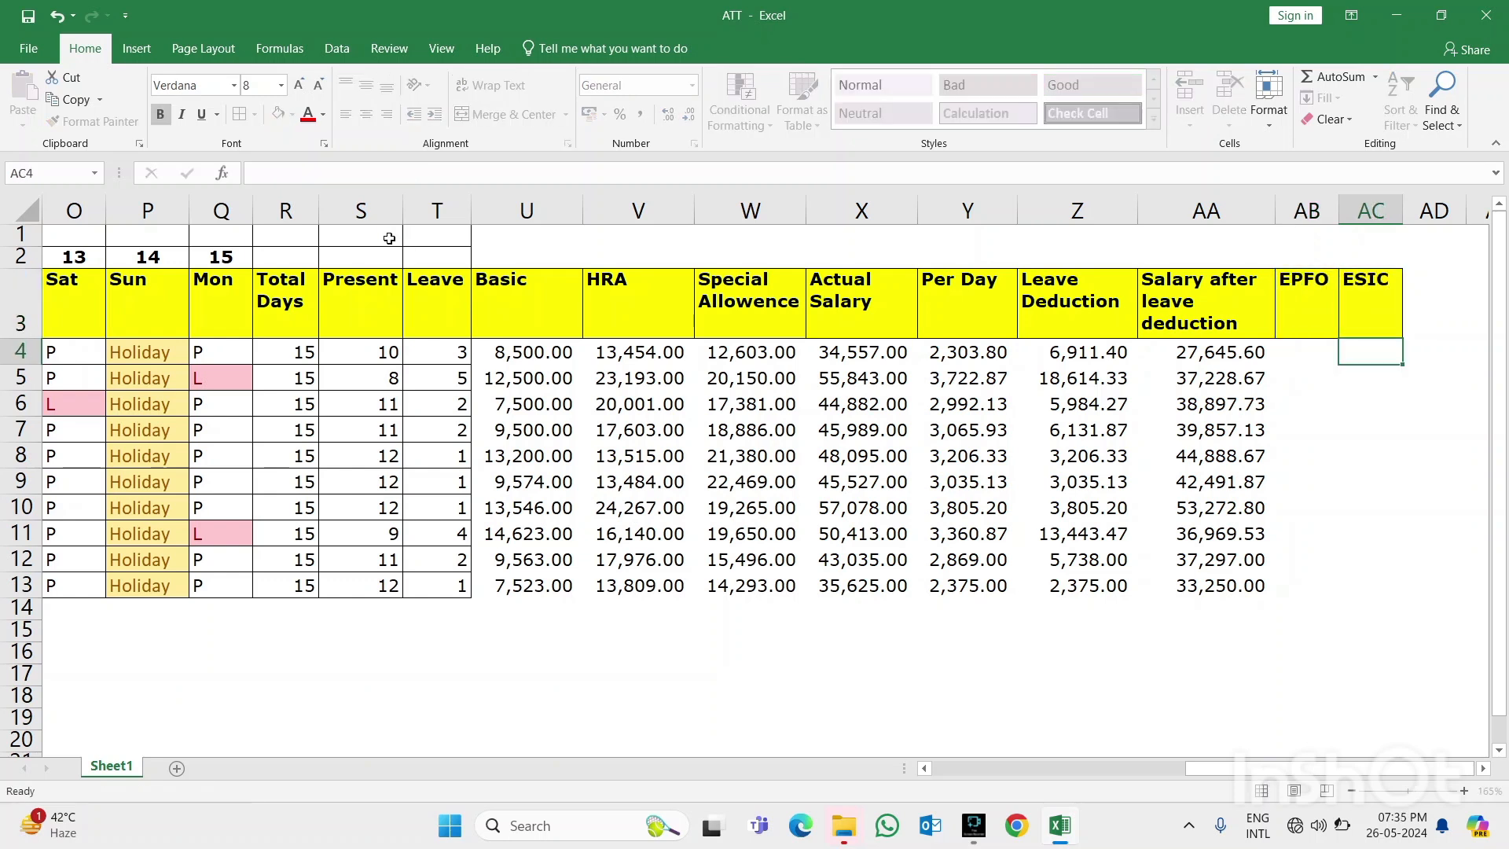
pyautogui.hotkey('ctrl', 'Return')
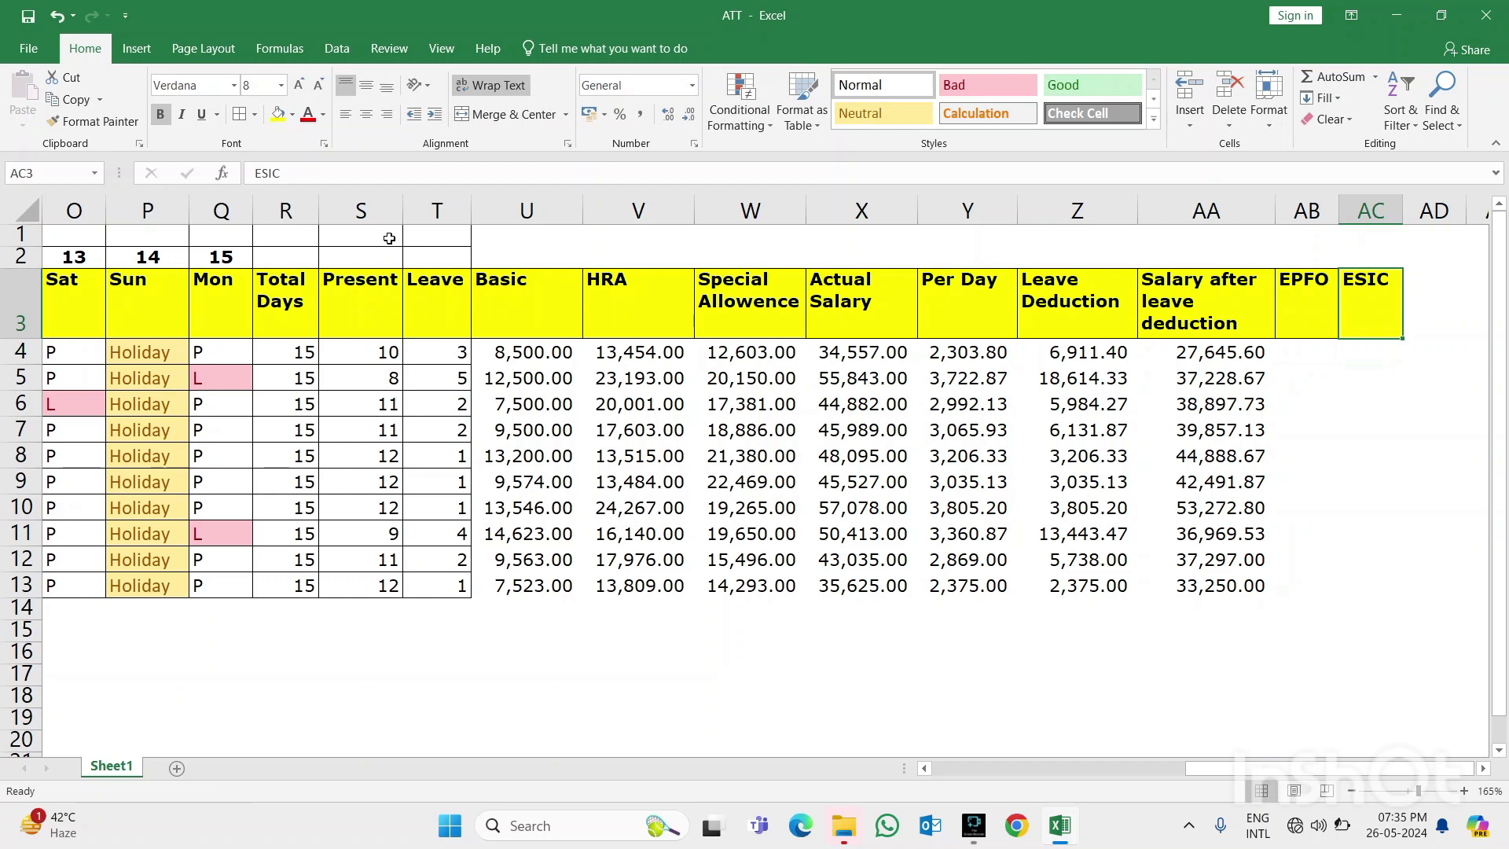
# Copy the ESIC heading cell into AD3 and replace its text with TDS
pyautogui.hotkey('ctrl', 'c')
pyautogui.press('Right')
pyautogui.press('Return')
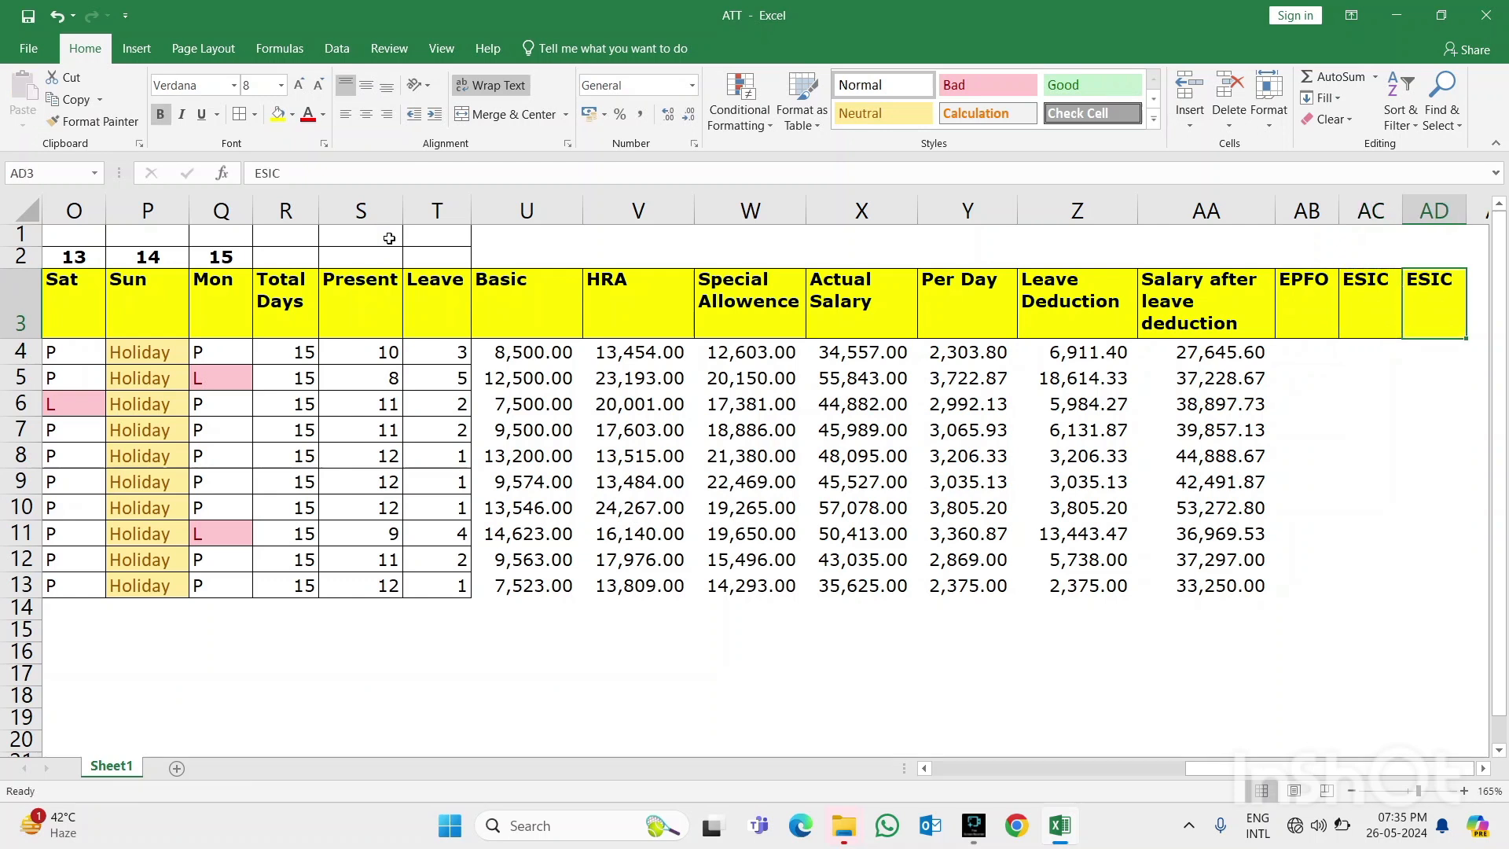
pyautogui.write('TDS')
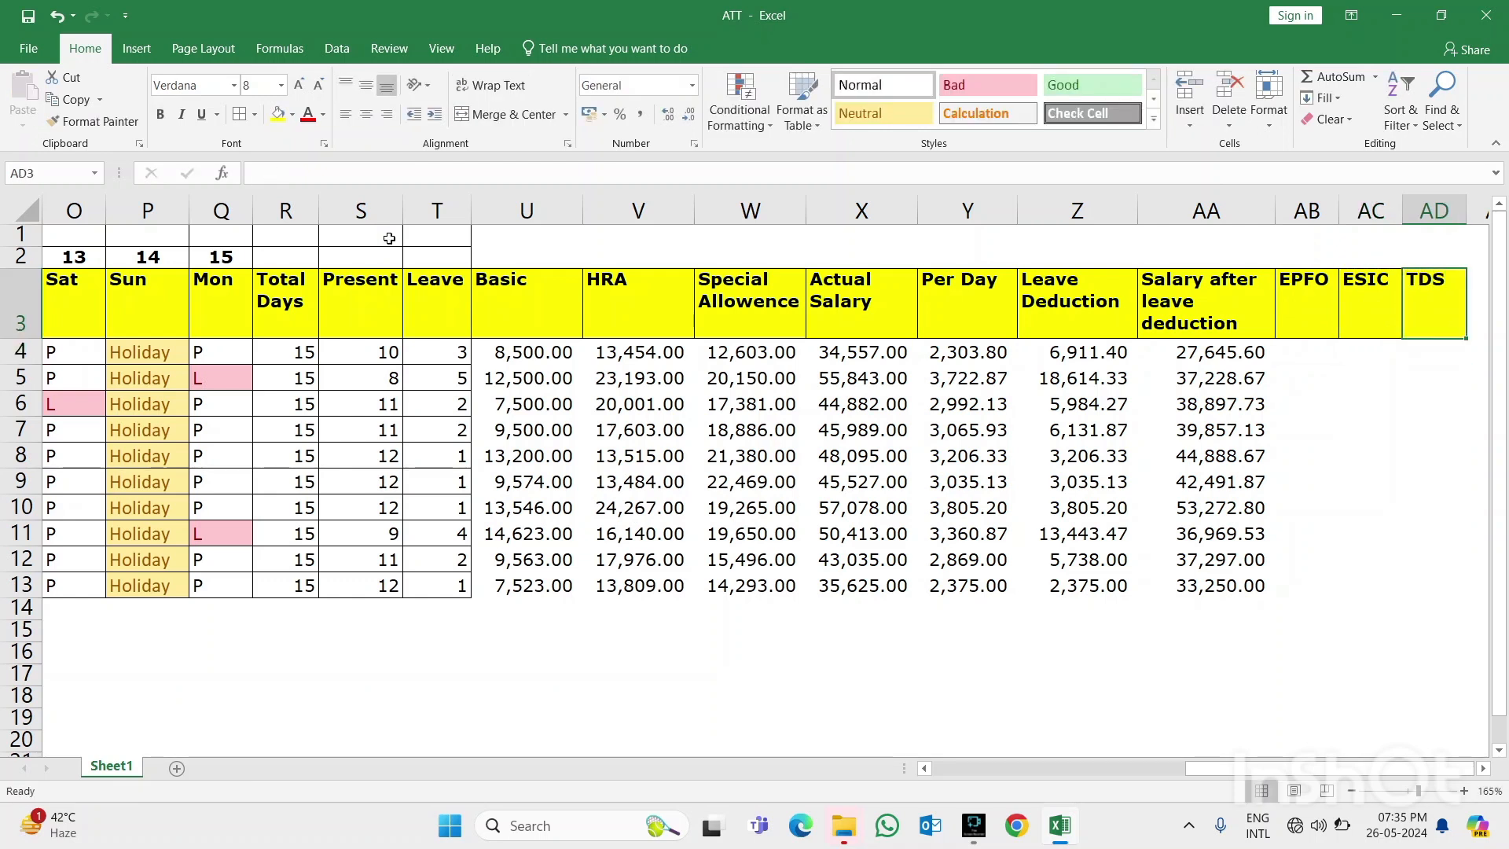
# Add the rates to the headings so AB3 reads EPFO 12% and AC3 reads ESIC 2%
pyautogui.press('Left')
pyautogui.press('Left')
pyautogui.press('Down')
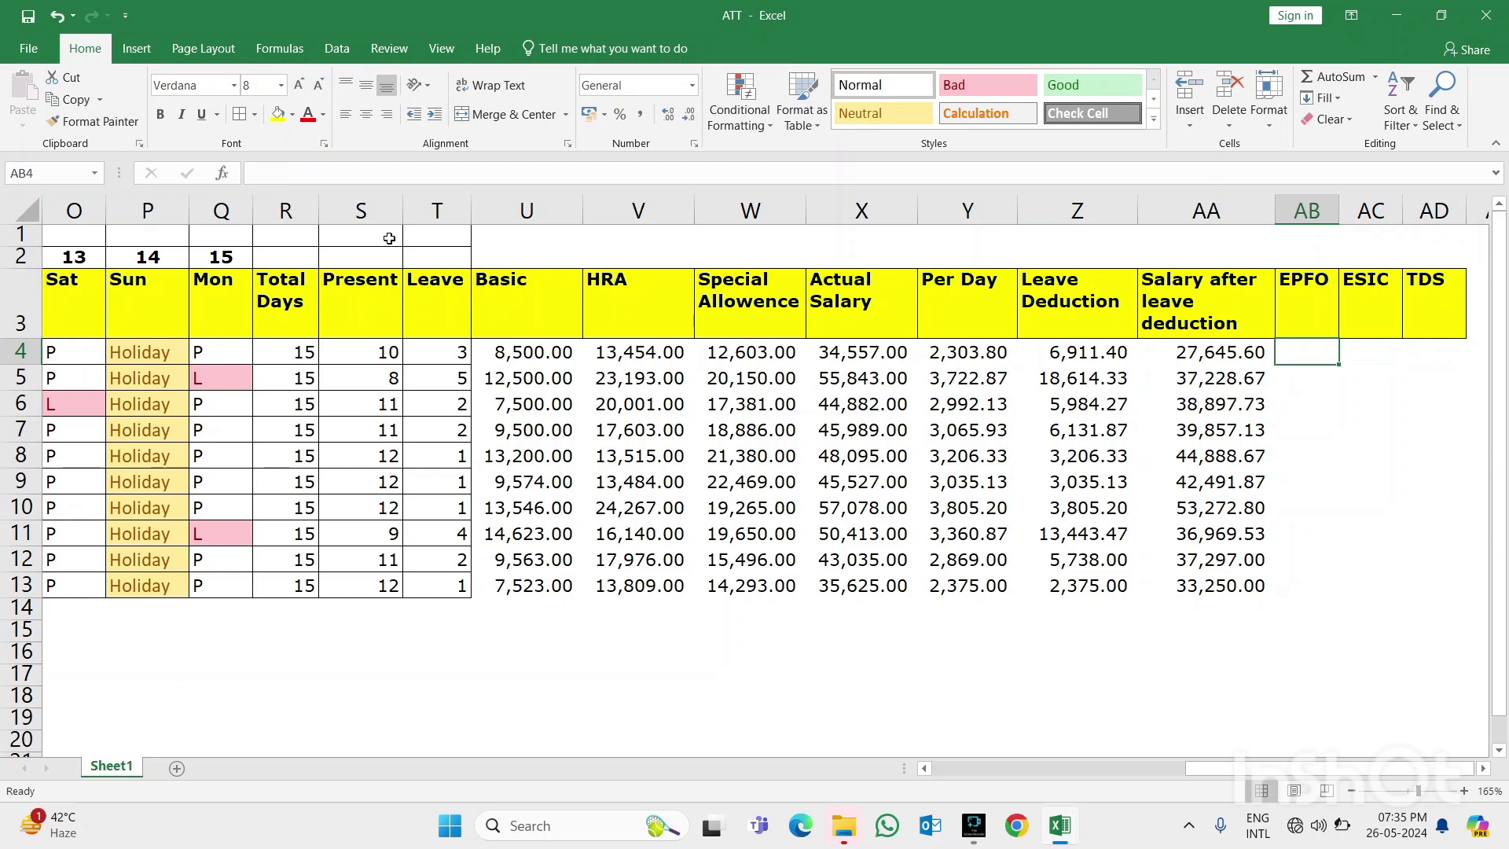
pyautogui.press('Up')
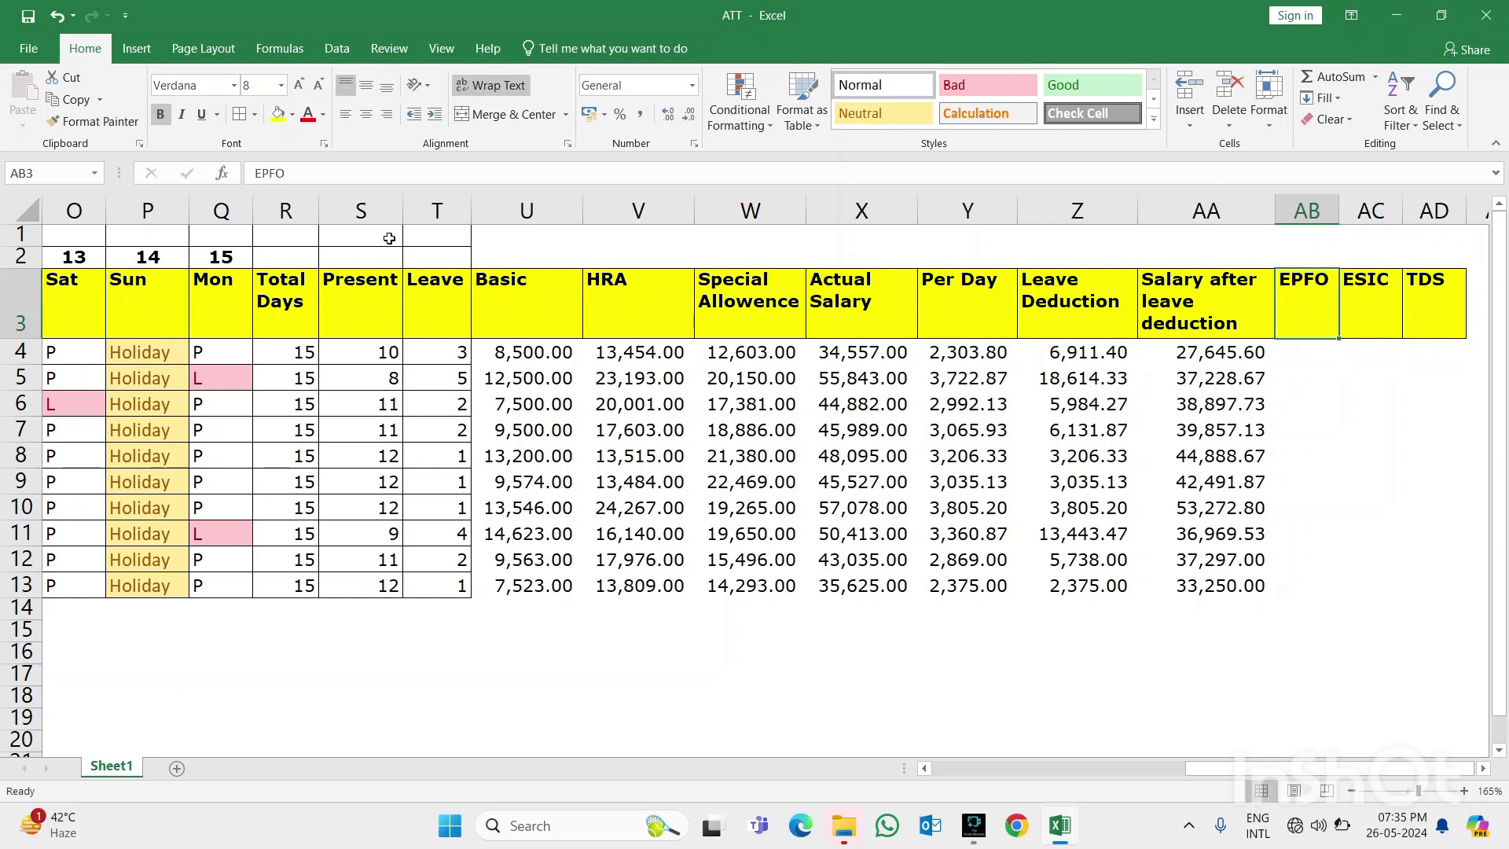
pyautogui.press('F2')
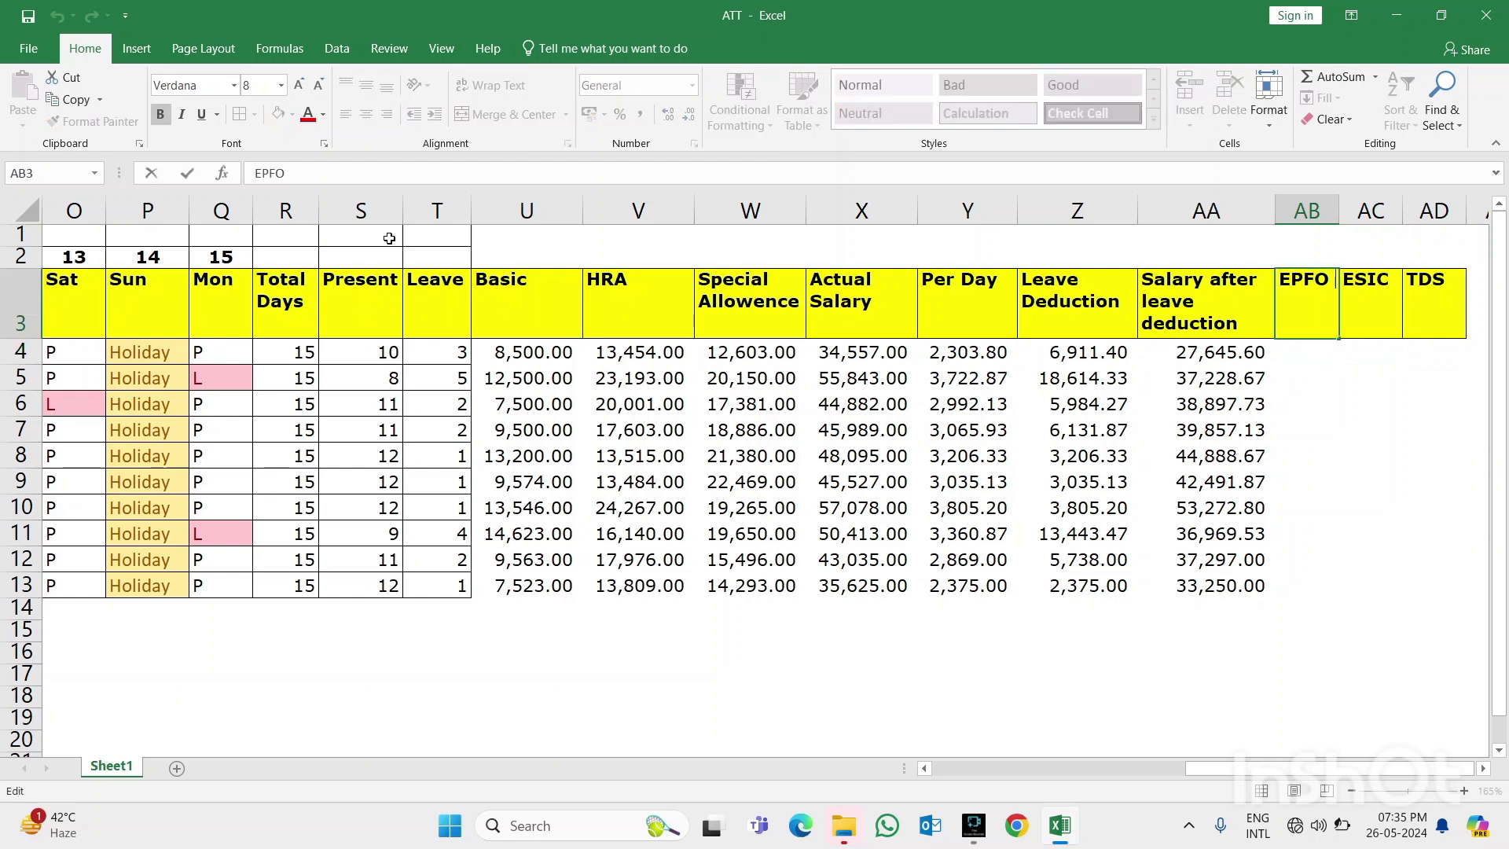
pyautogui.write('12%')
pyautogui.press('Tab')
pyautogui.press('F2')
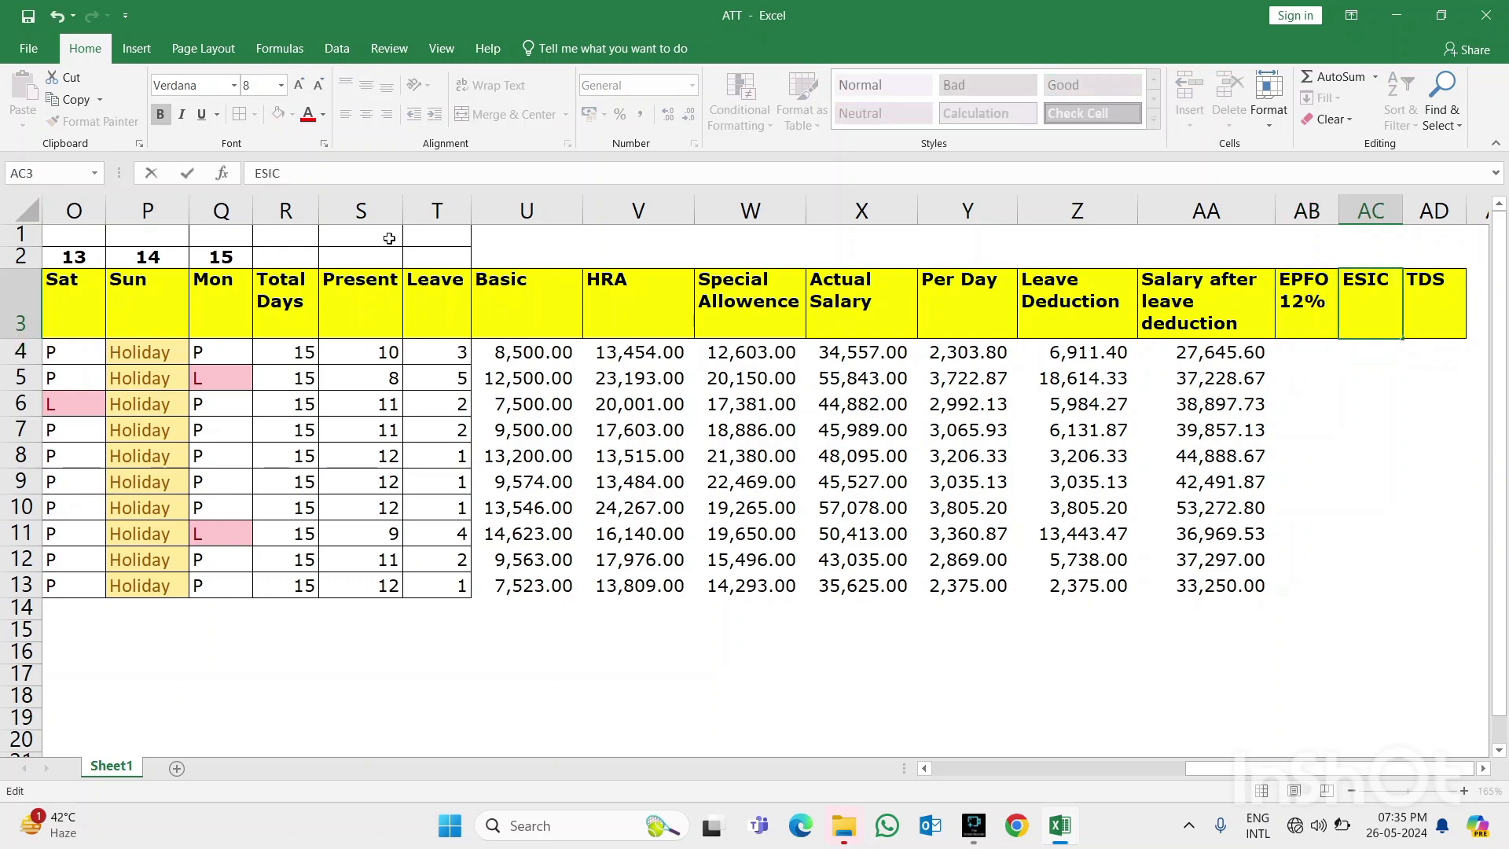
pyautogui.write('2%')
pyautogui.press('Tab')
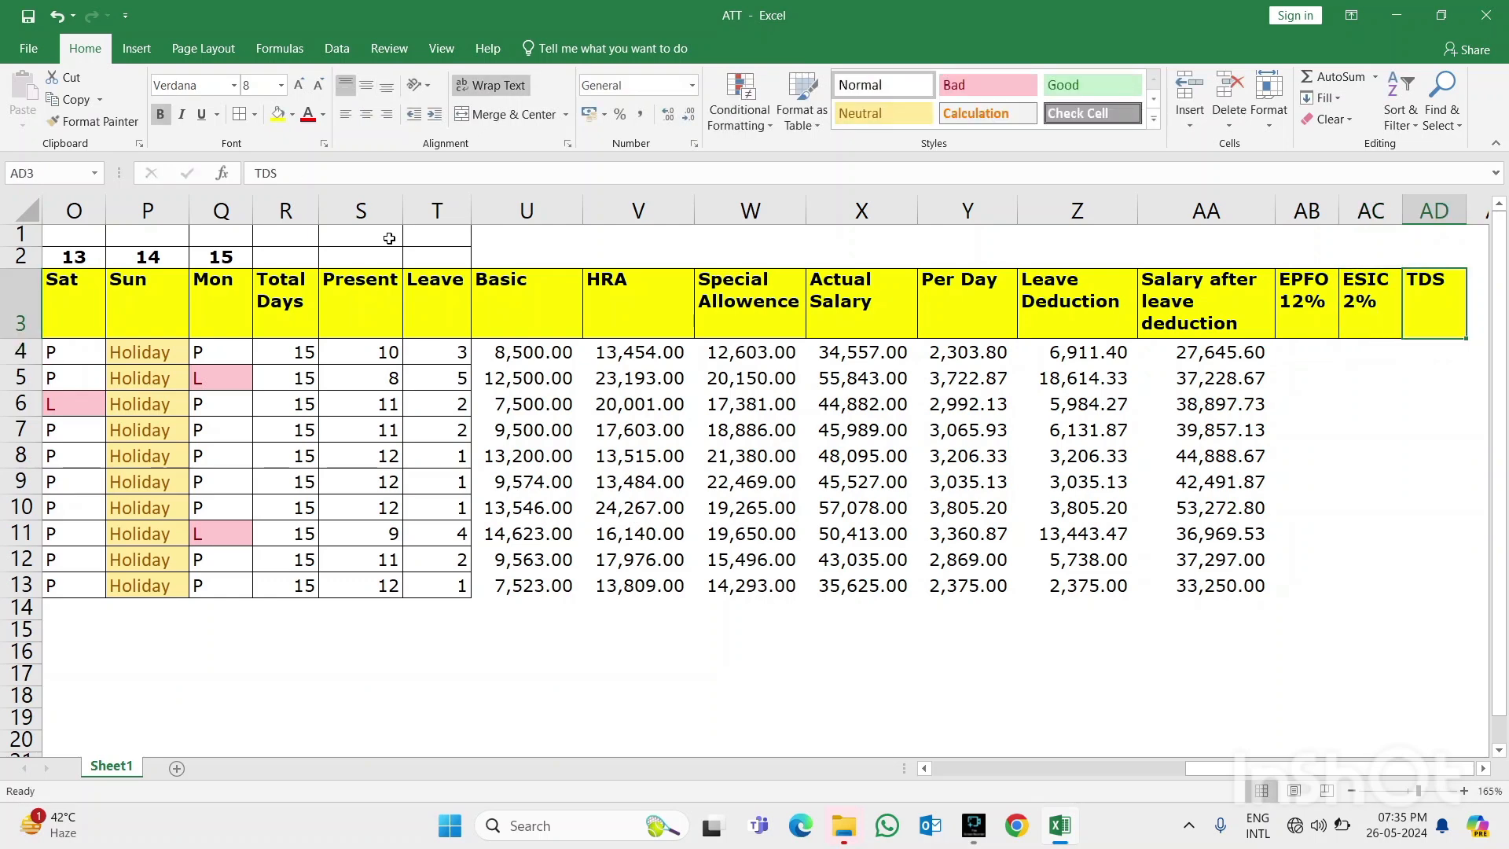
# Enter the formula =U4*12% in AB4 to calculate EPFO from the Basic salary
pyautogui.press('Down')
pyautogui.press('Left')
pyautogui.press('Left')
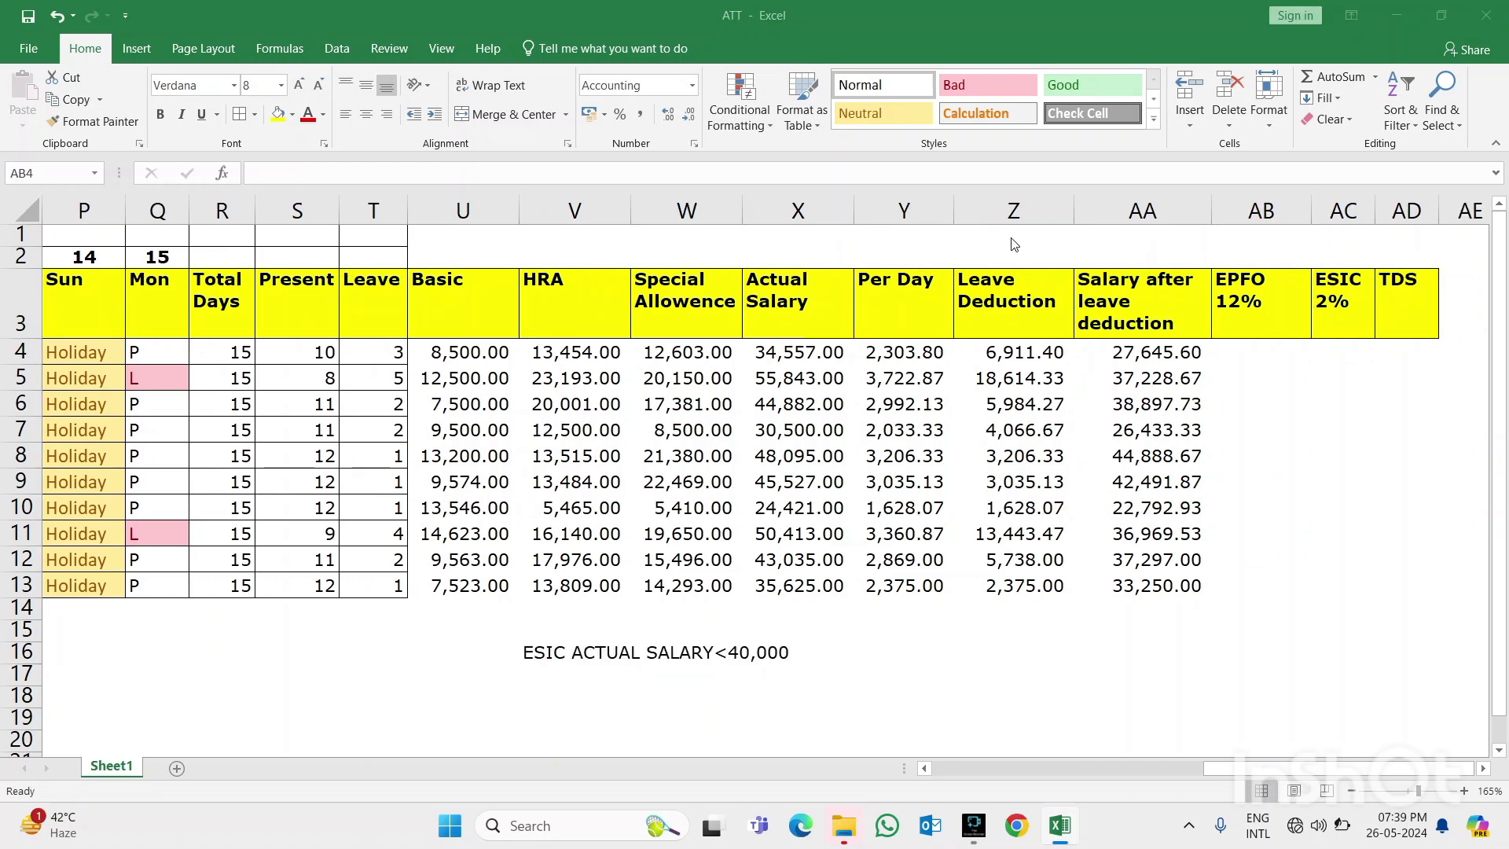
pyautogui.click(1252, 353)
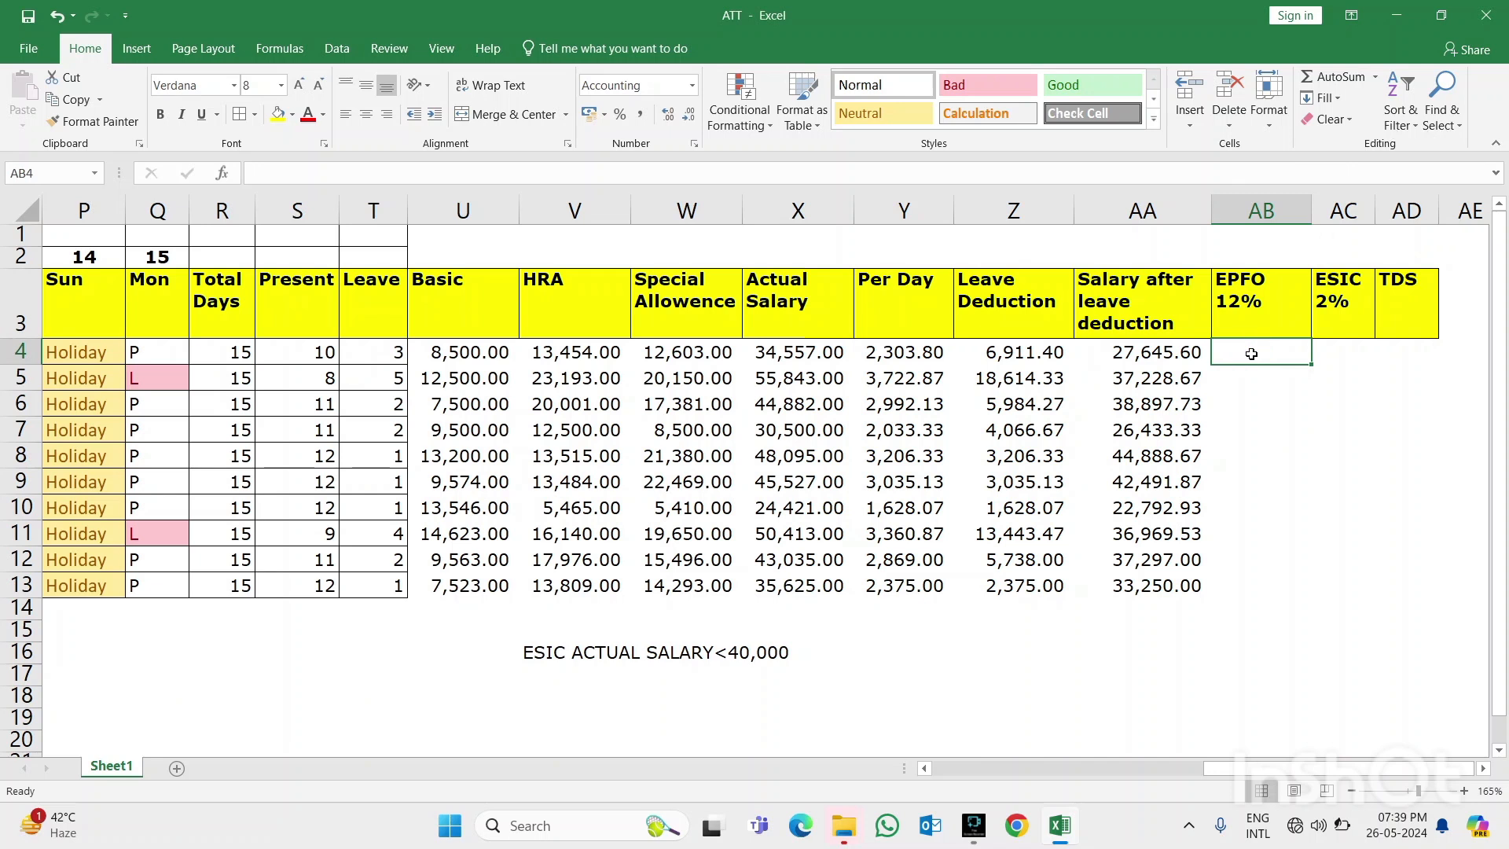
pyautogui.write('=')
pyautogui.press('Left')
pyautogui.press('Left')
pyautogui.press('Left')
pyautogui.press('Left')
pyautogui.press('Left')
pyautogui.press('Left')
pyautogui.press('Left')
pyautogui.press('Left')
pyautogui.press('Left')
pyautogui.press('Left')
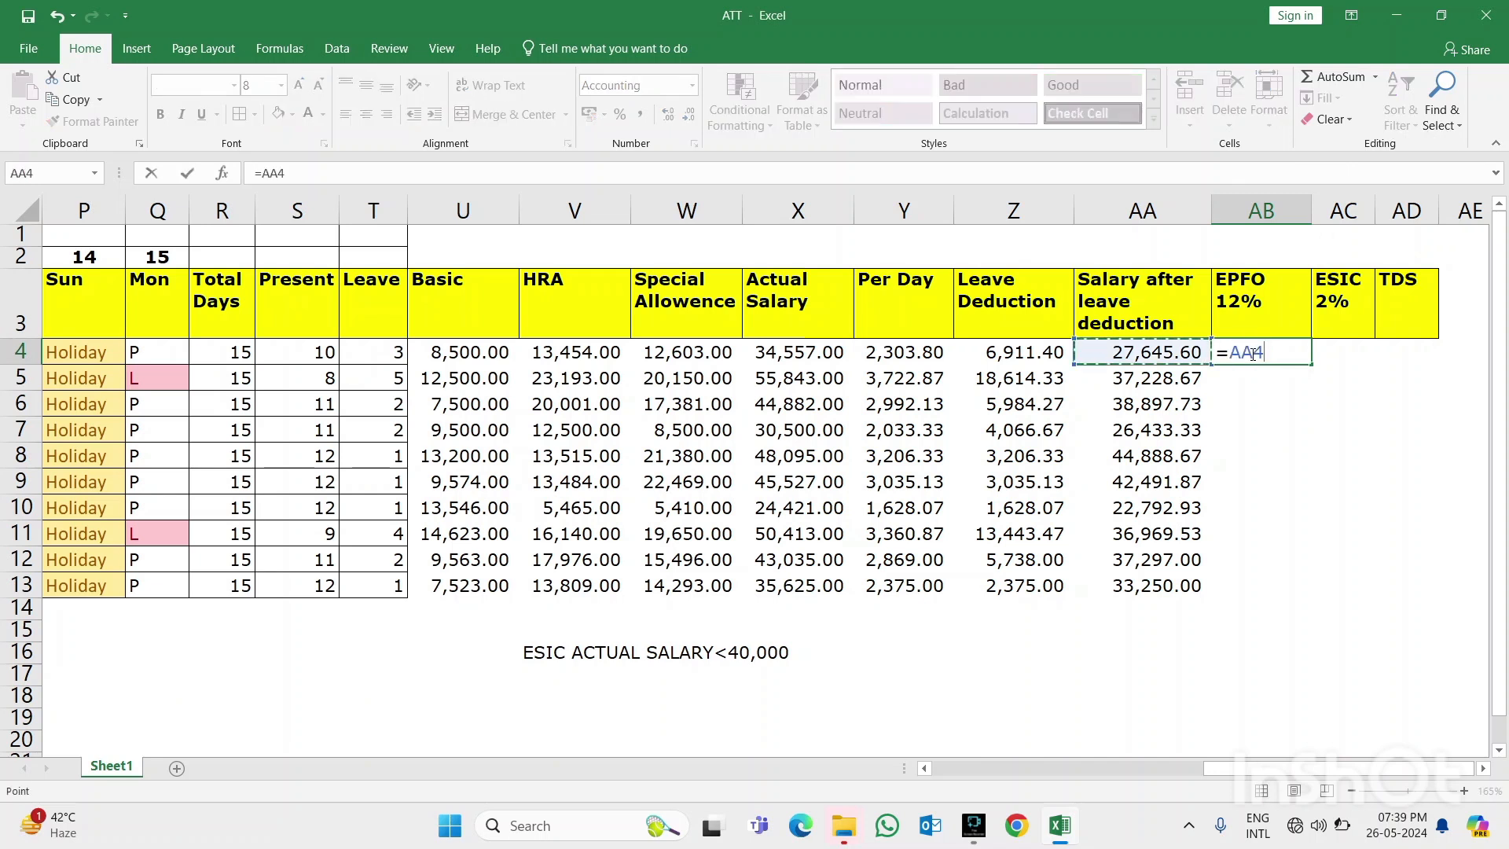
pyautogui.press('Right')
pyautogui.press('Right')
pyautogui.press('Right')
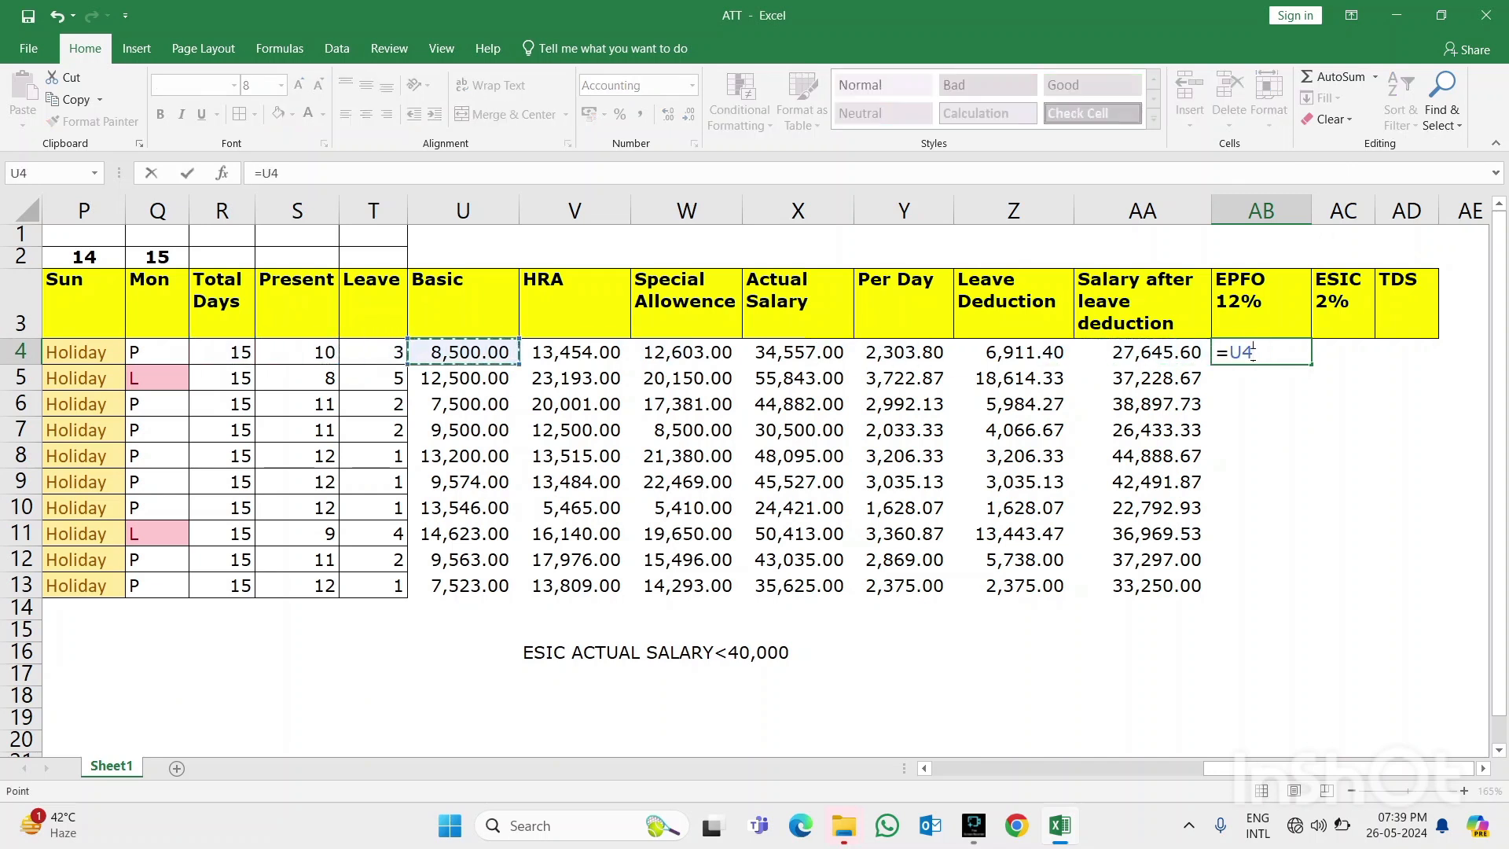
pyautogui.write('*12')
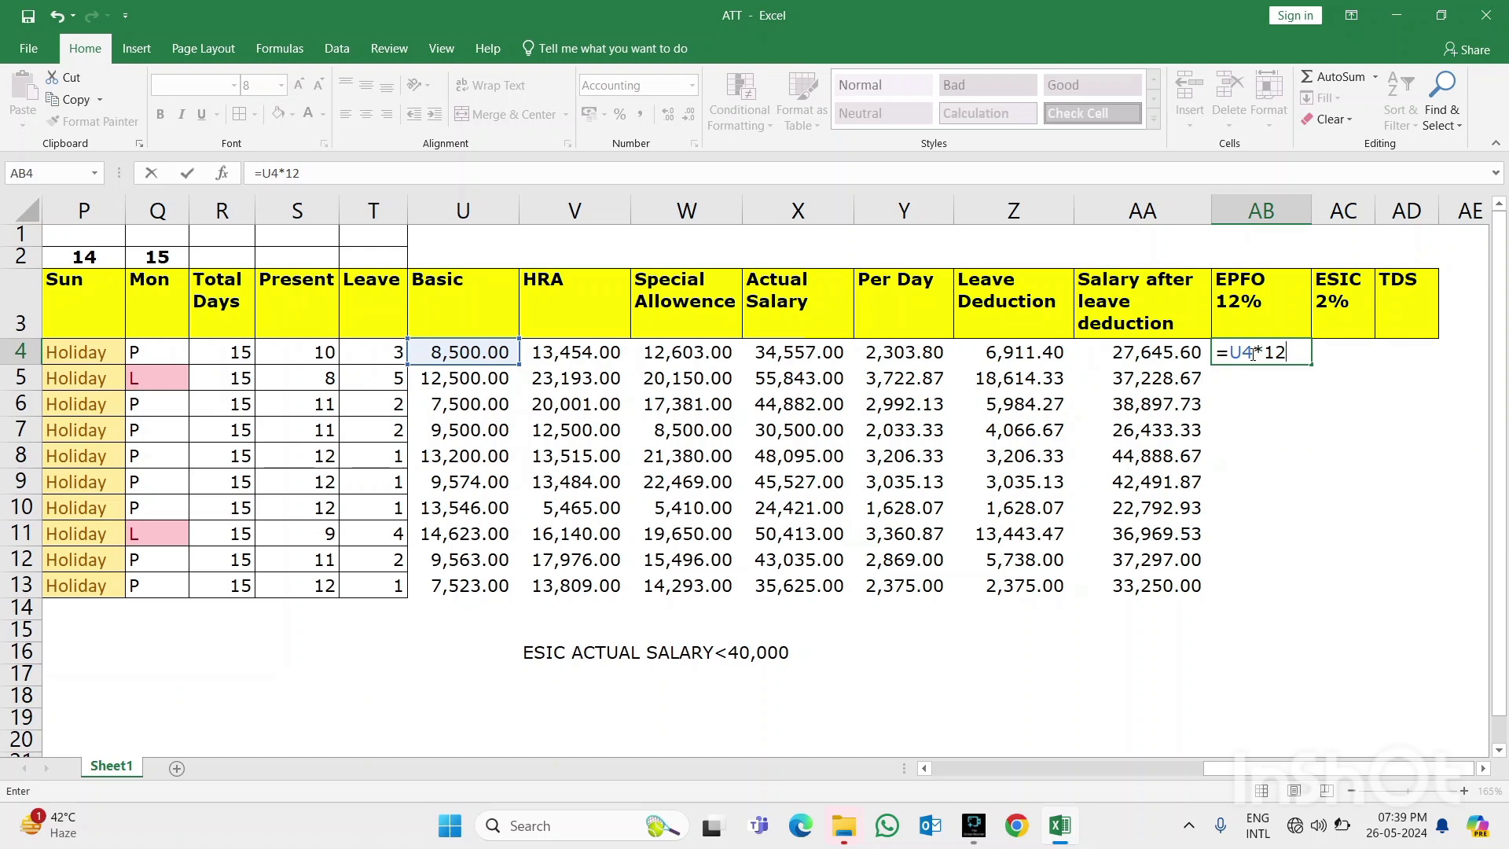
pyautogui.write('%')
pyautogui.hotkey('ctrl', 'Return')
# Fill the EPFO 12% formula from AB4 down to AB13
pyautogui.hotkey('shift', 'Down')
pyautogui.hotkey('shift', 'Down')
pyautogui.hotkey('shift', 'Down')
pyautogui.hotkey('shift', 'Down')
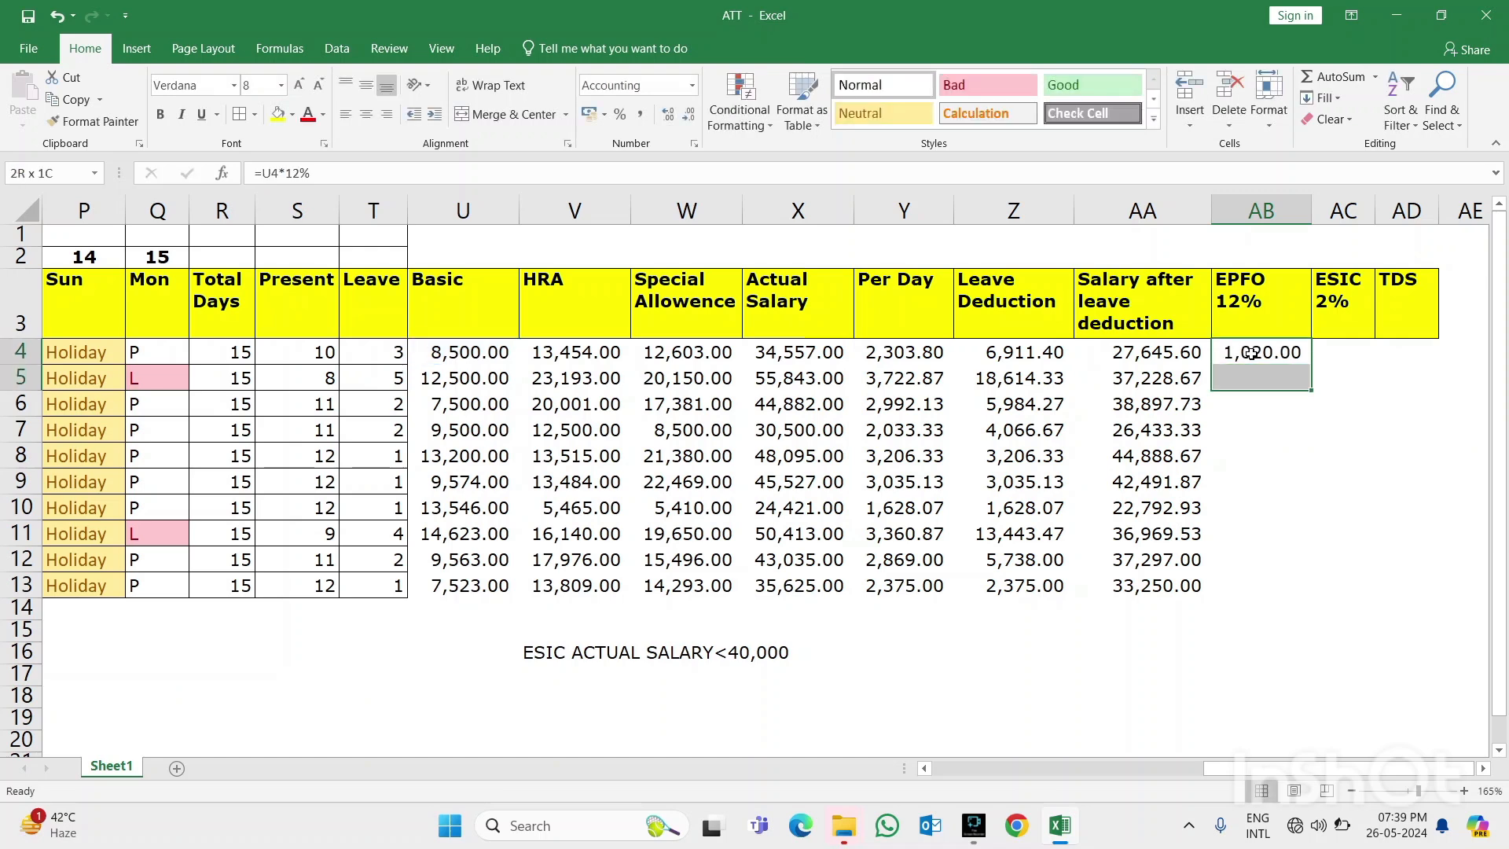
pyautogui.hotkey('shift', 'Down')
pyautogui.hotkey('shift', 'Down')
pyautogui.hotkey('shift', 'Down')
pyautogui.hotkey('shift', 'Down')
pyautogui.hotkey('shift', 'Down')
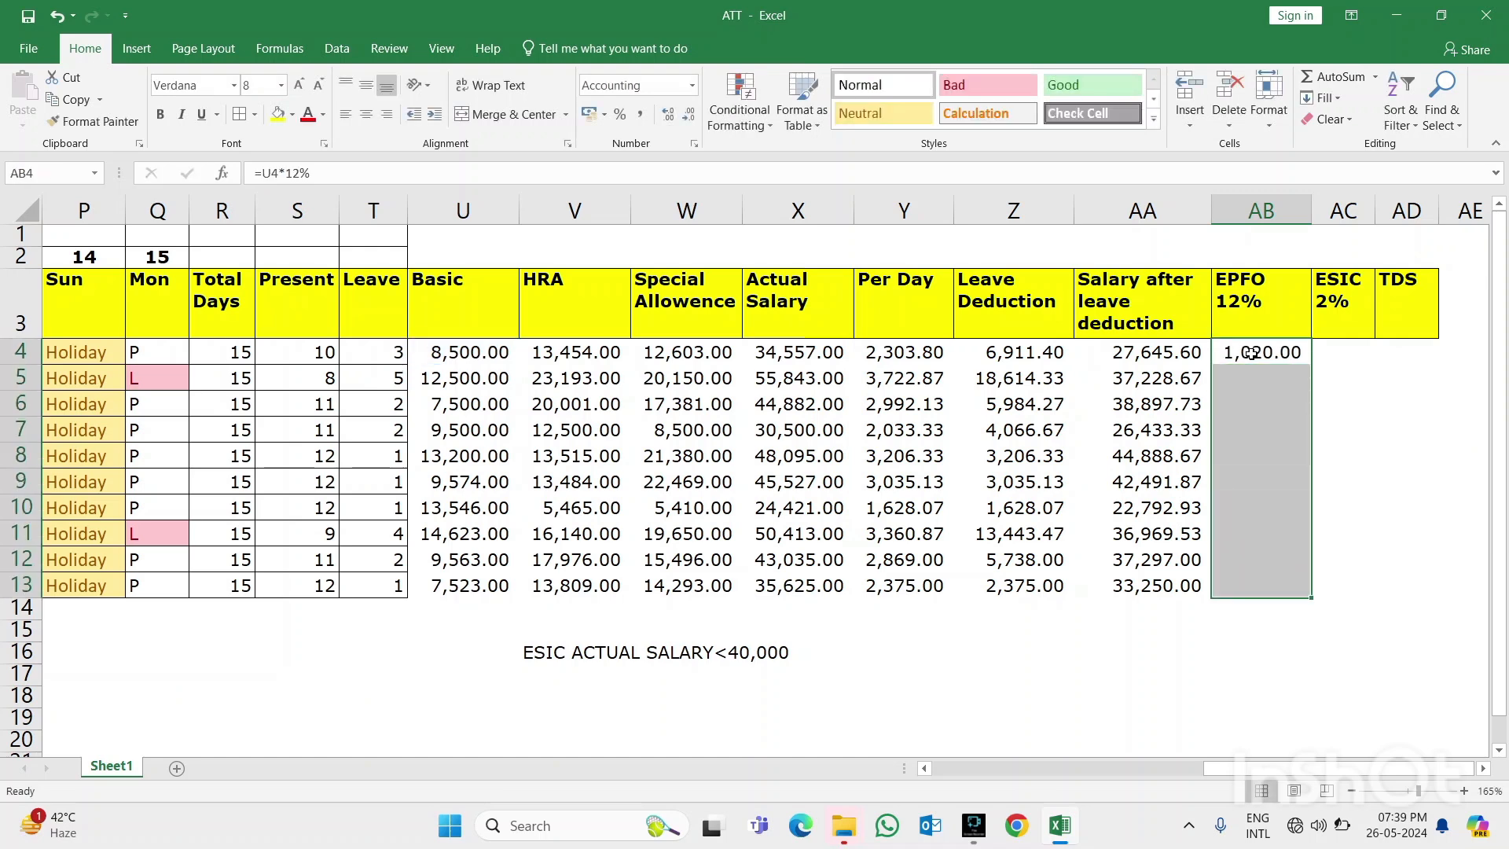
pyautogui.hotkey('ctrl', 'd')
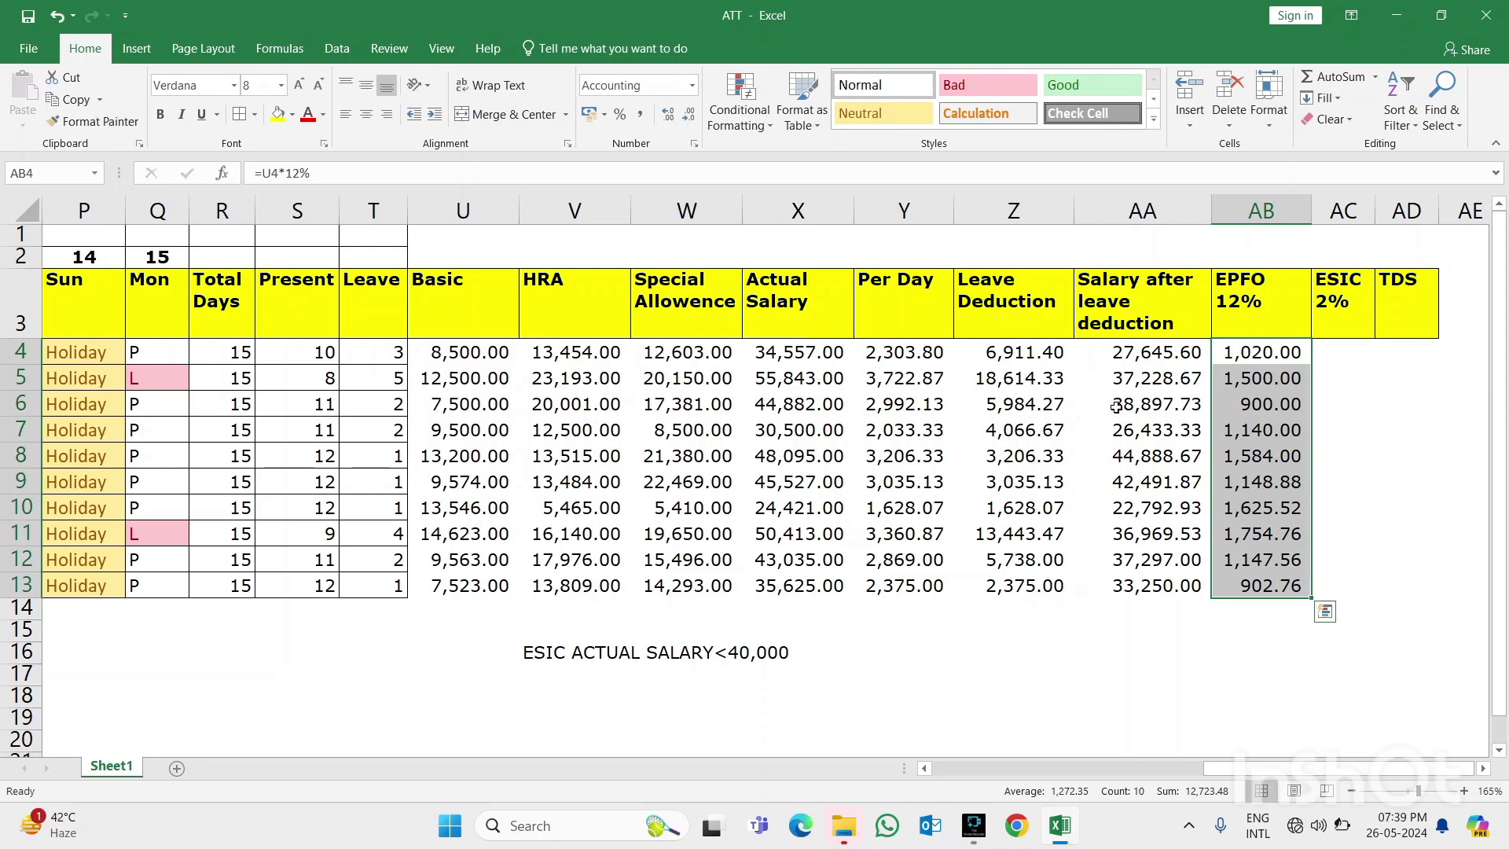
pyautogui.click(1116, 406)
pyautogui.press('Up')
pyautogui.press('Up')
pyautogui.press('Up')
pyautogui.press('Right')
pyautogui.press('Right')
pyautogui.press('Down')
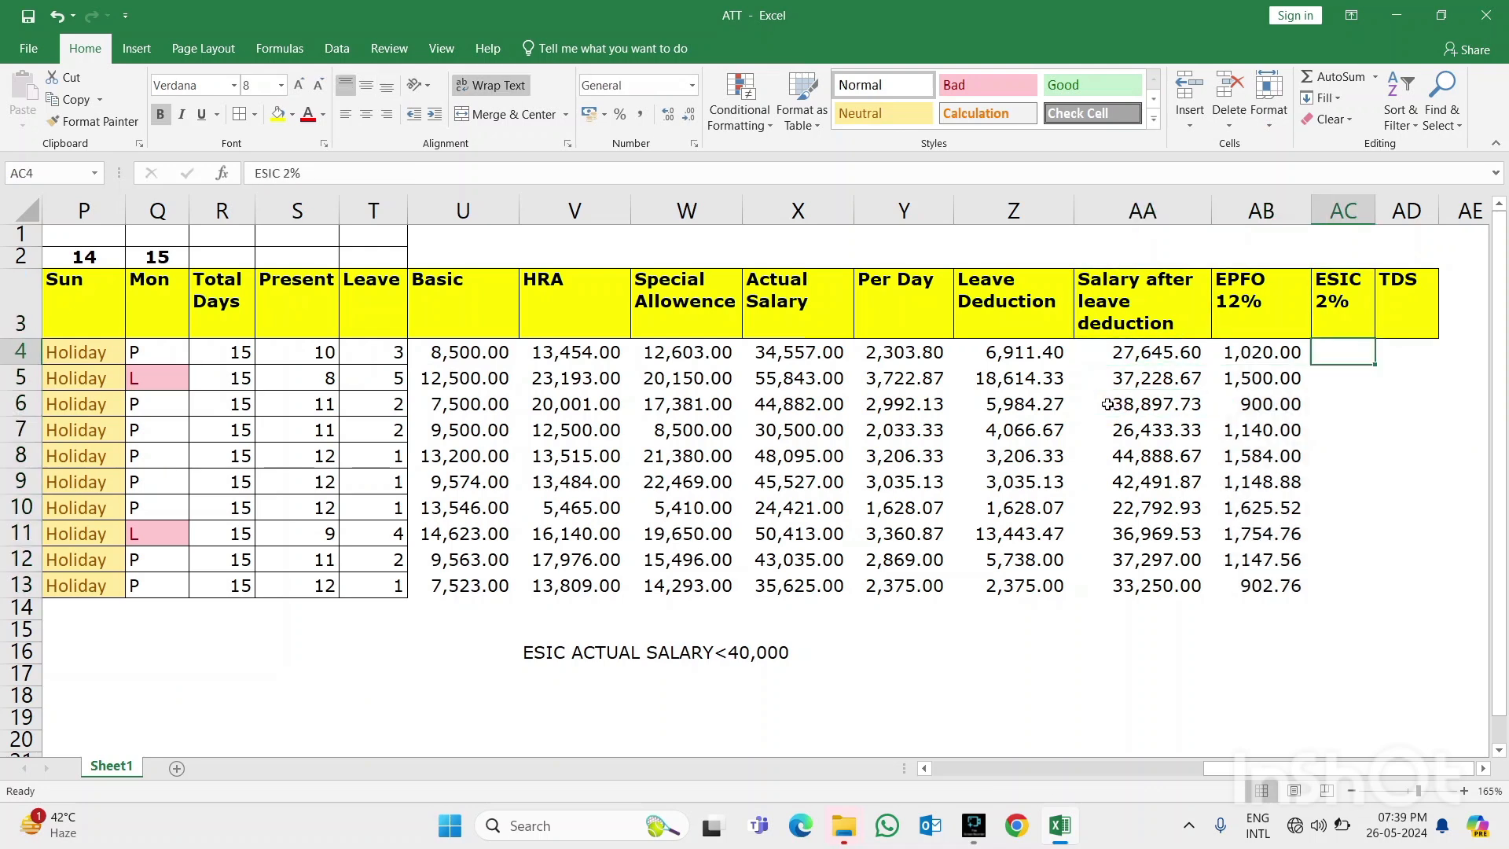
# Make the note ESIC ACTUAL SALARY<40,000 in V16 bold
pyautogui.click(615, 653)
pyautogui.hotkey('ctrl', 'b')
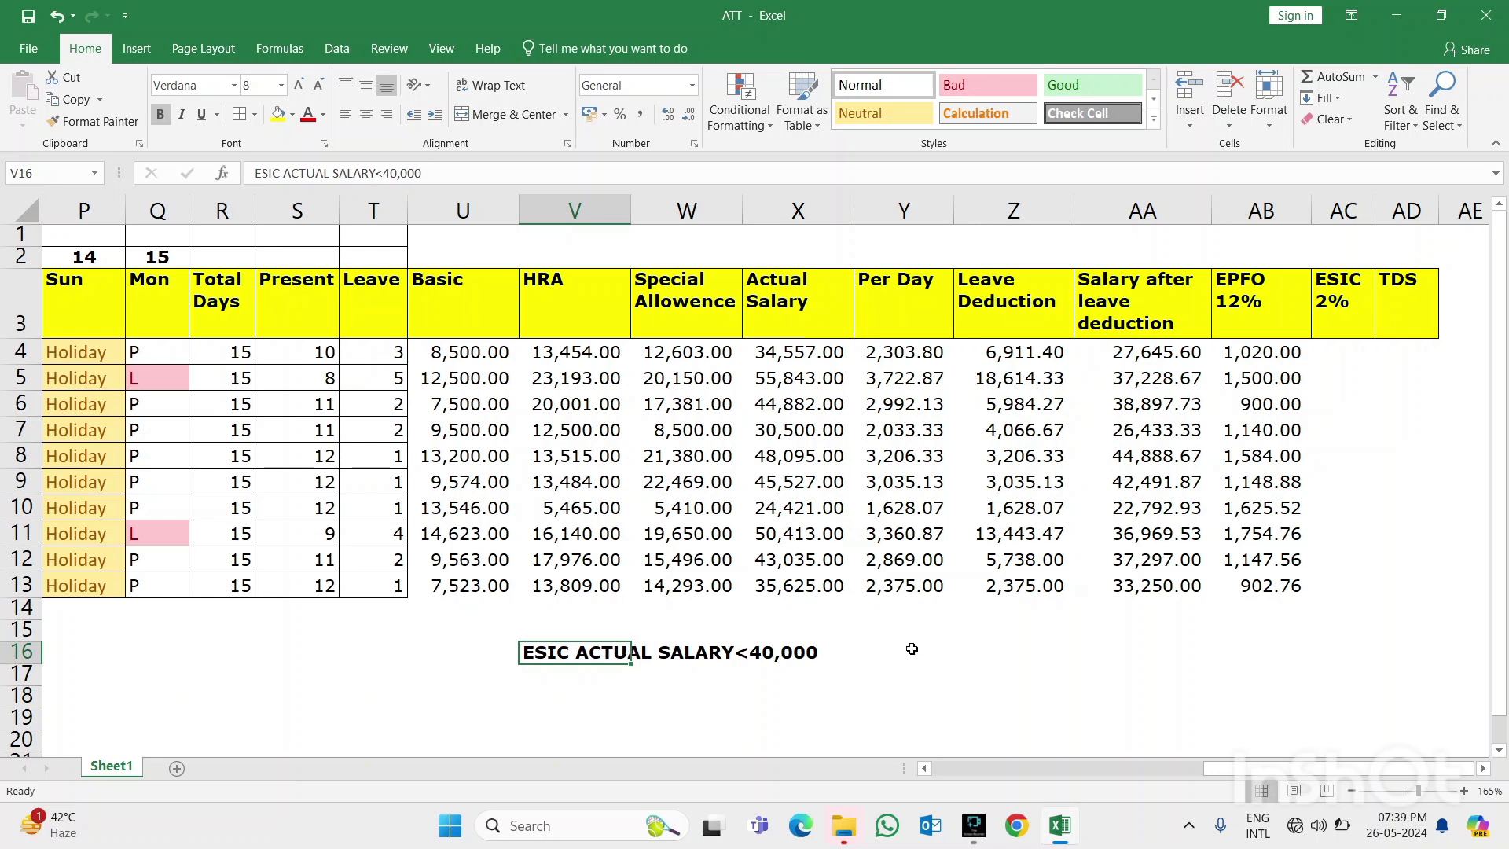
pyautogui.click(786, 655)
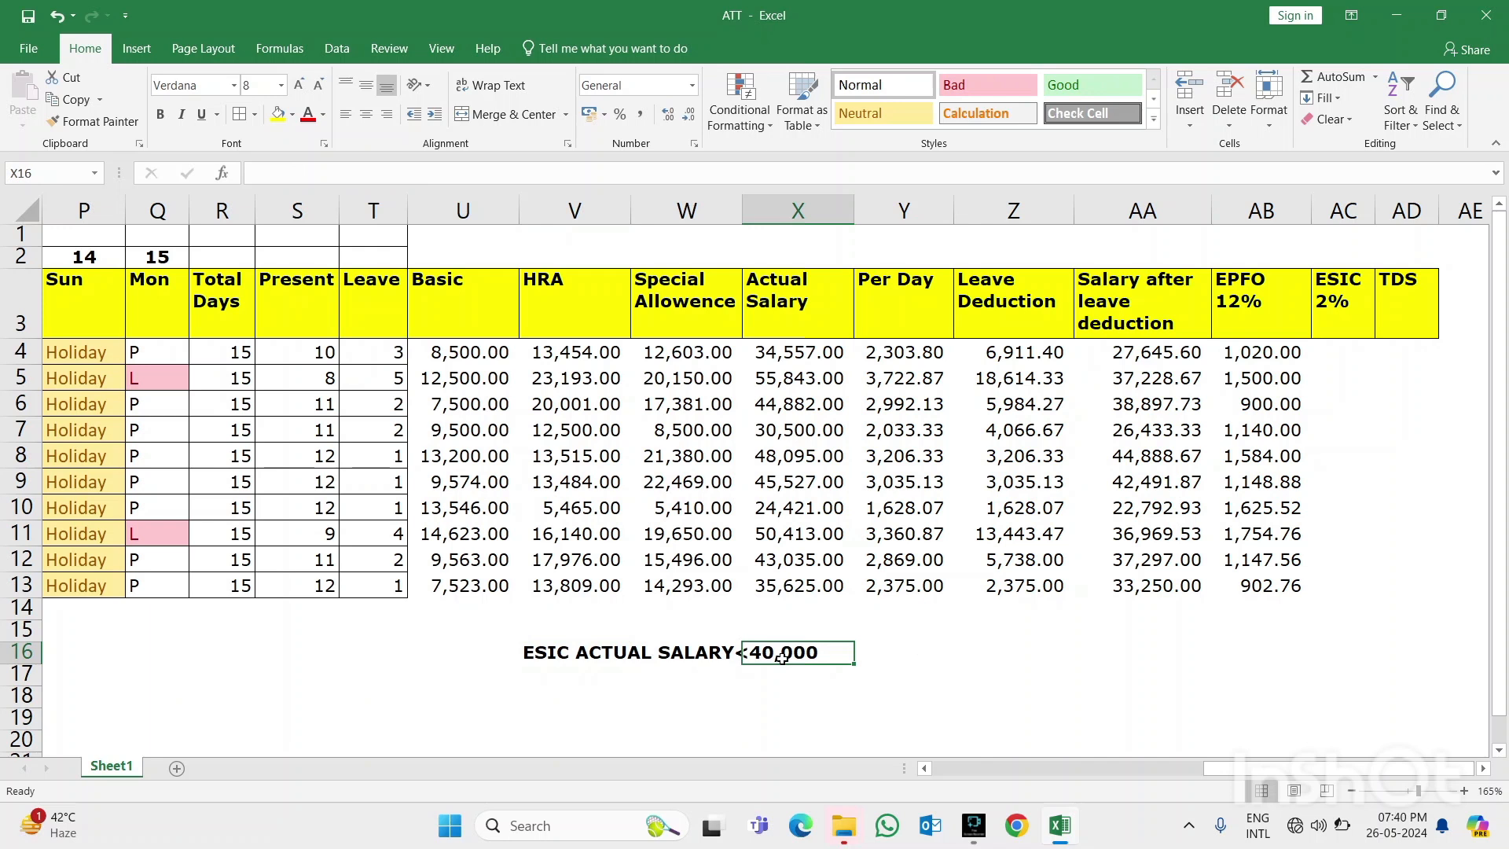
# Enter =IF(X4<40000,(U4*2%),0) in AC4 to calculate ESIC and fill it down to AC13
pyautogui.click(1359, 358)
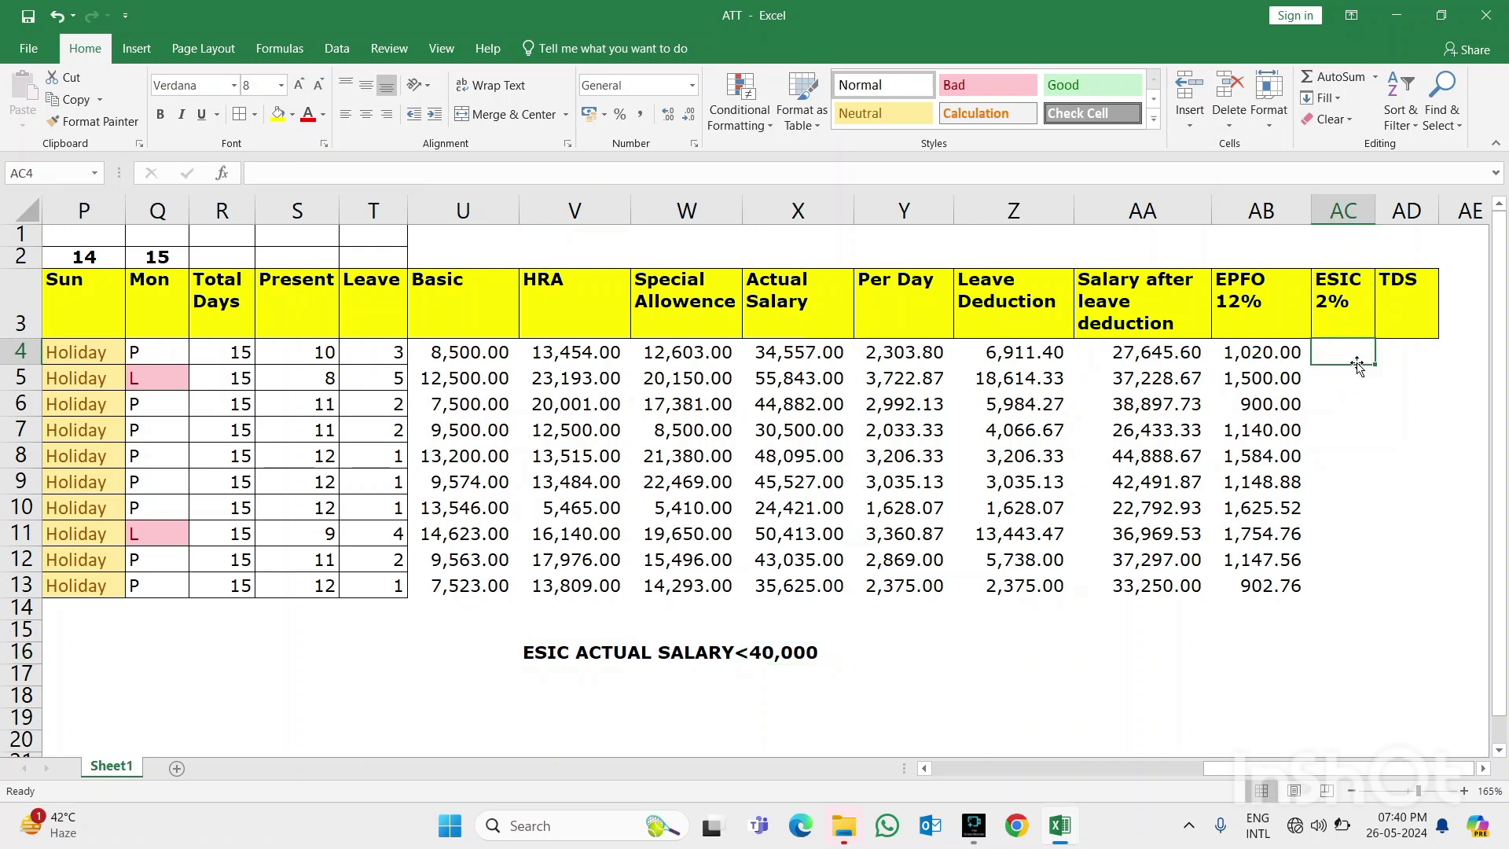
pyautogui.write('=IF(')
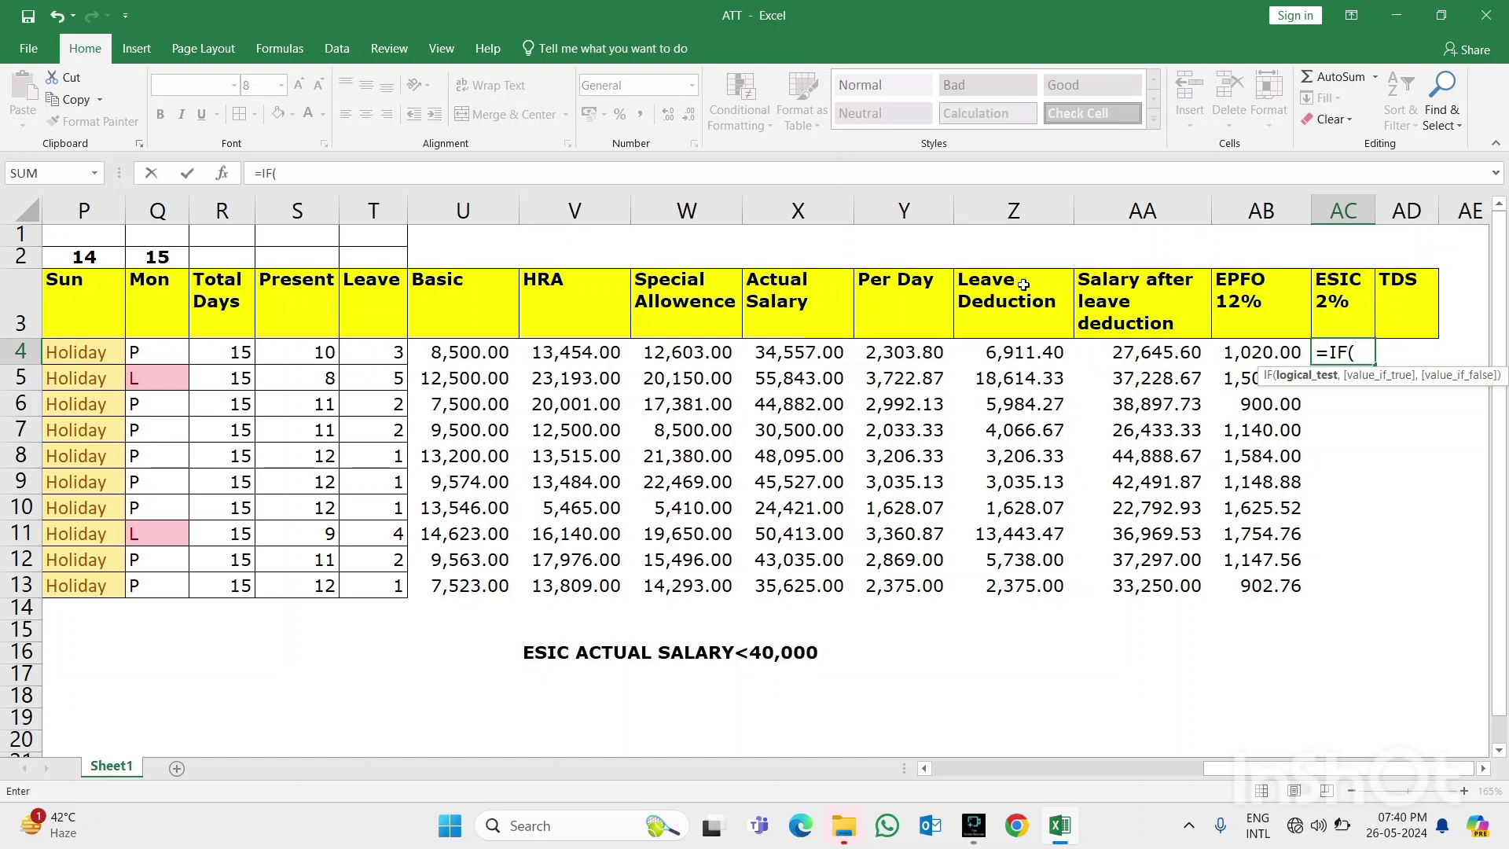
pyautogui.click(828, 353)
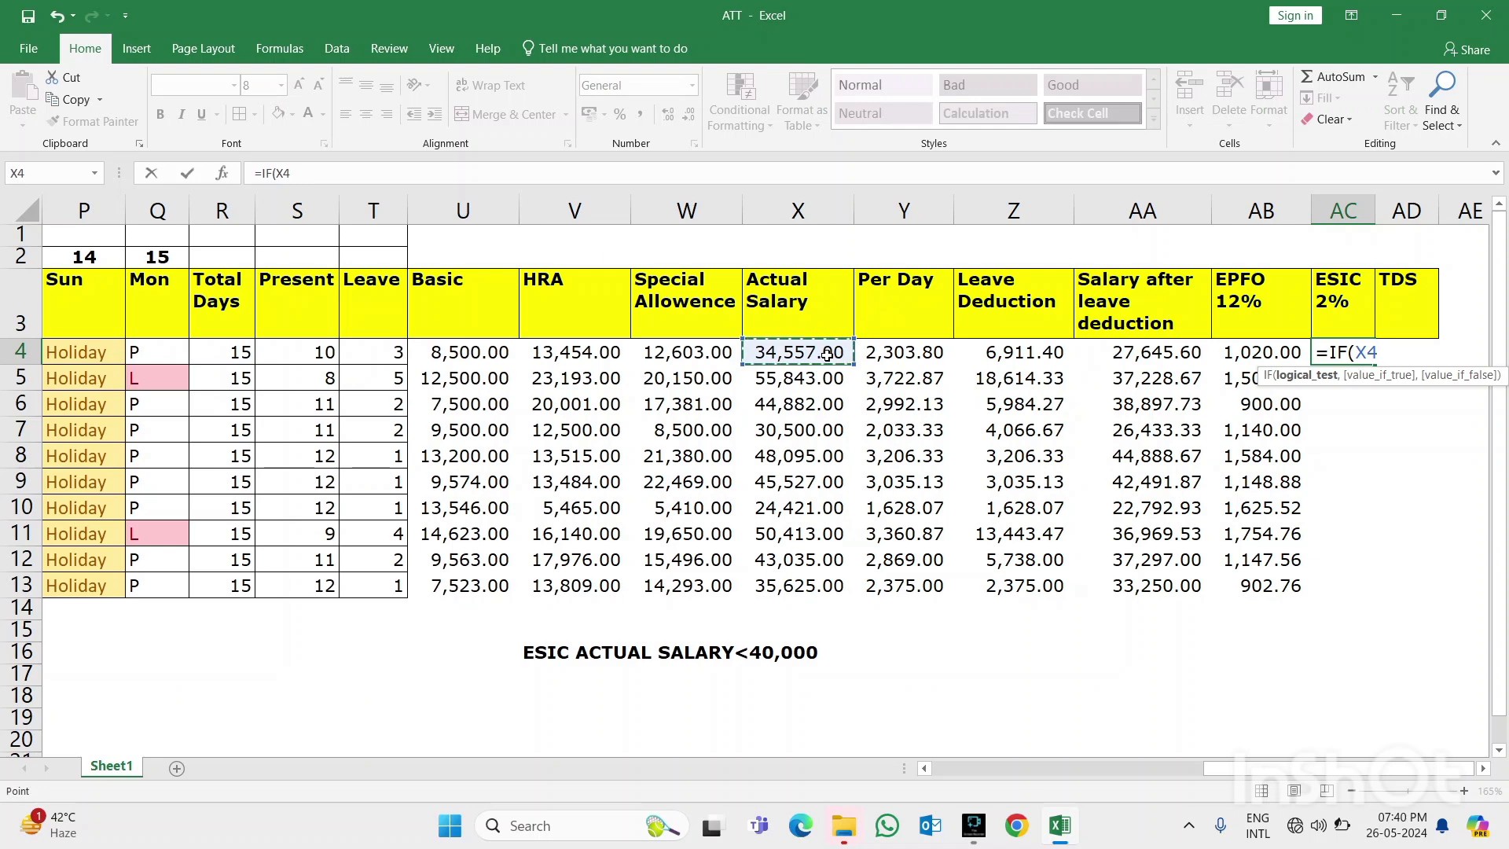
pyautogui.write('<')
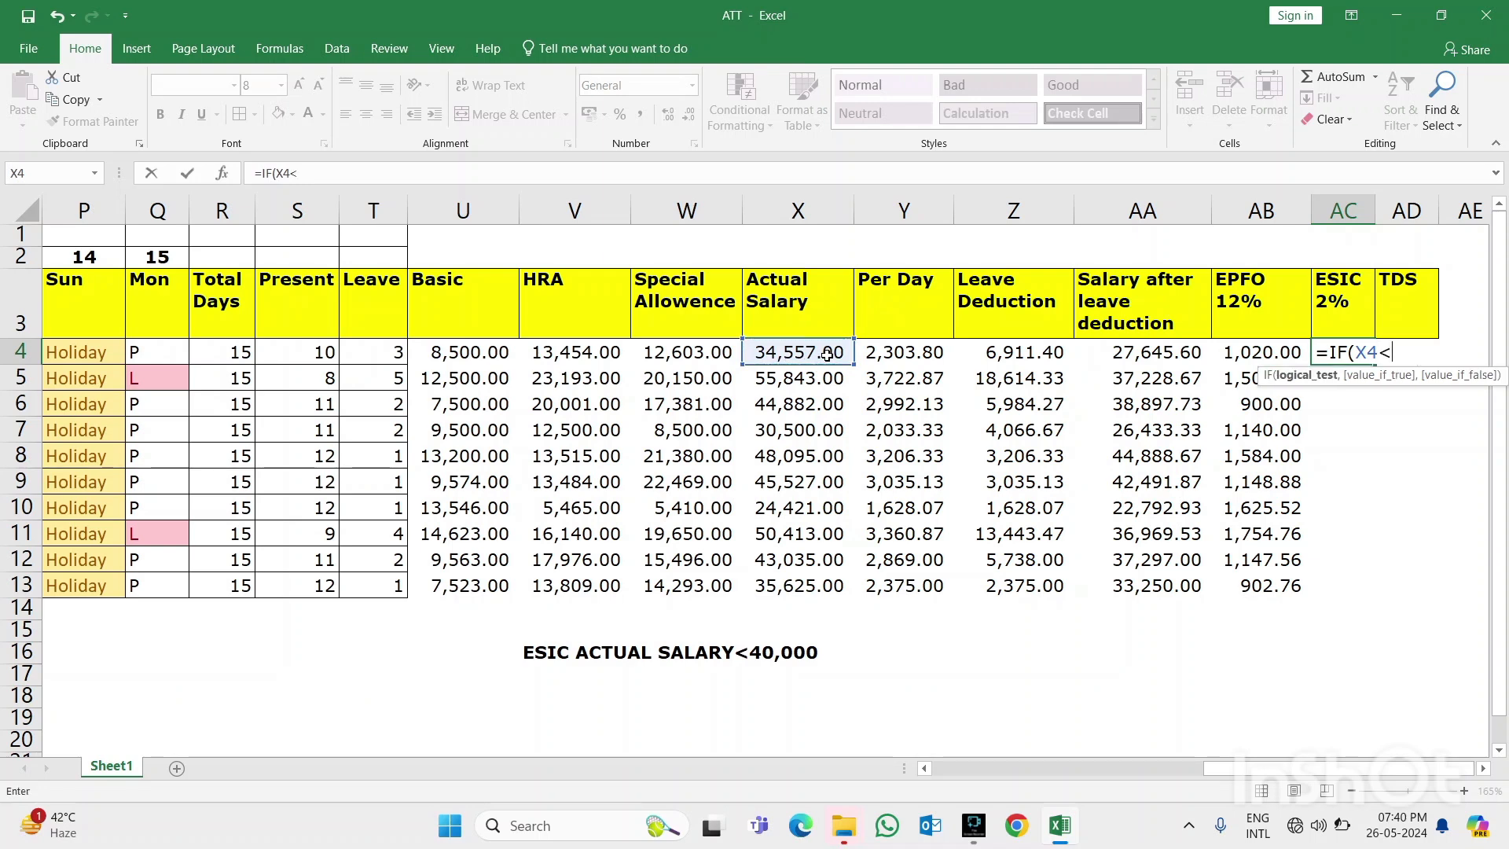
pyautogui.write('40000')
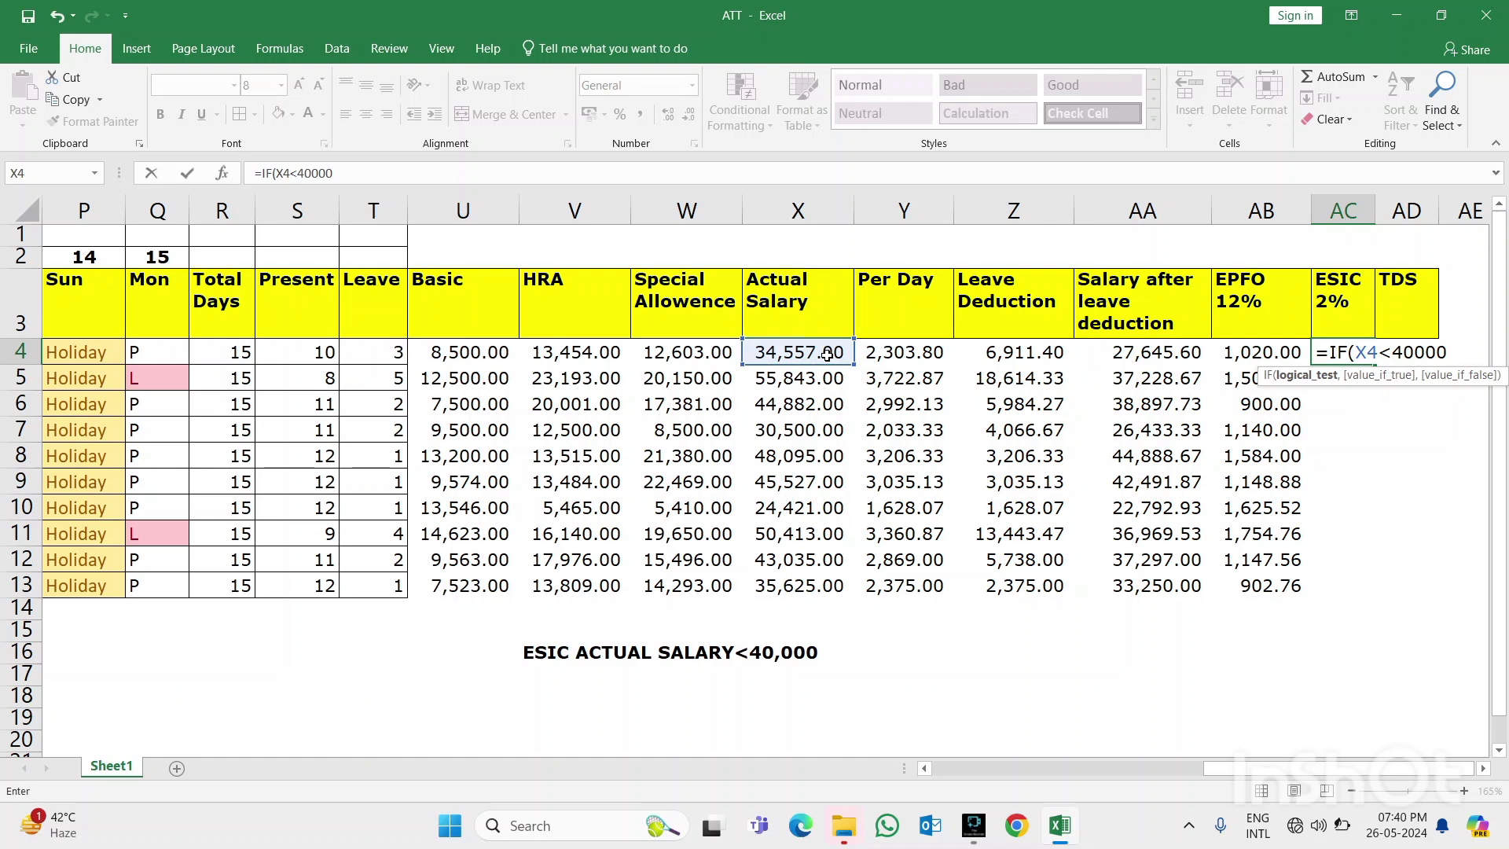
pyautogui.write(',')
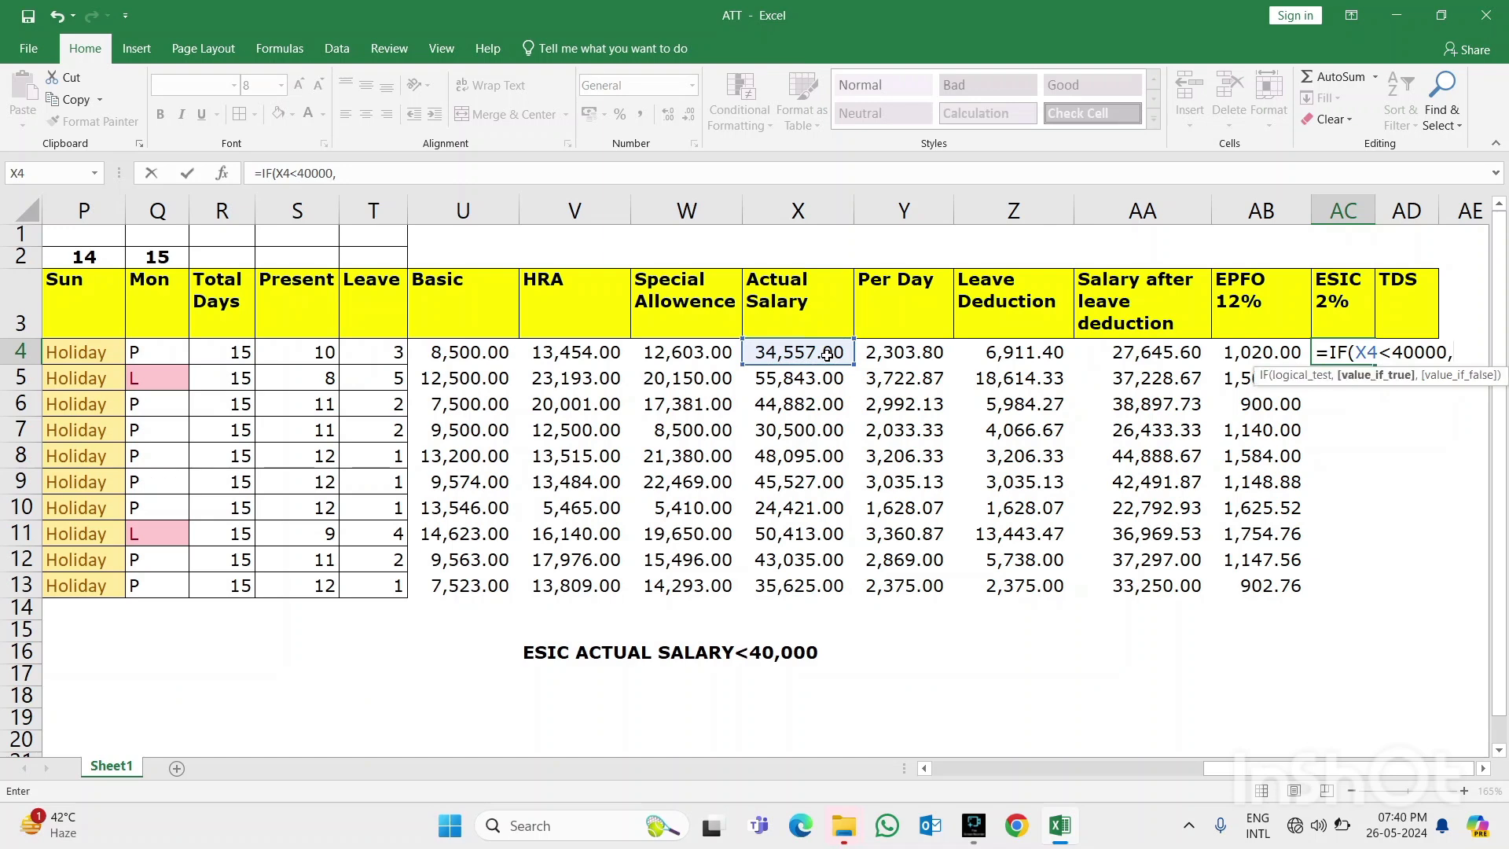
pyautogui.write('"')
pyautogui.press('BackSpace')
pyautogui.write('(')
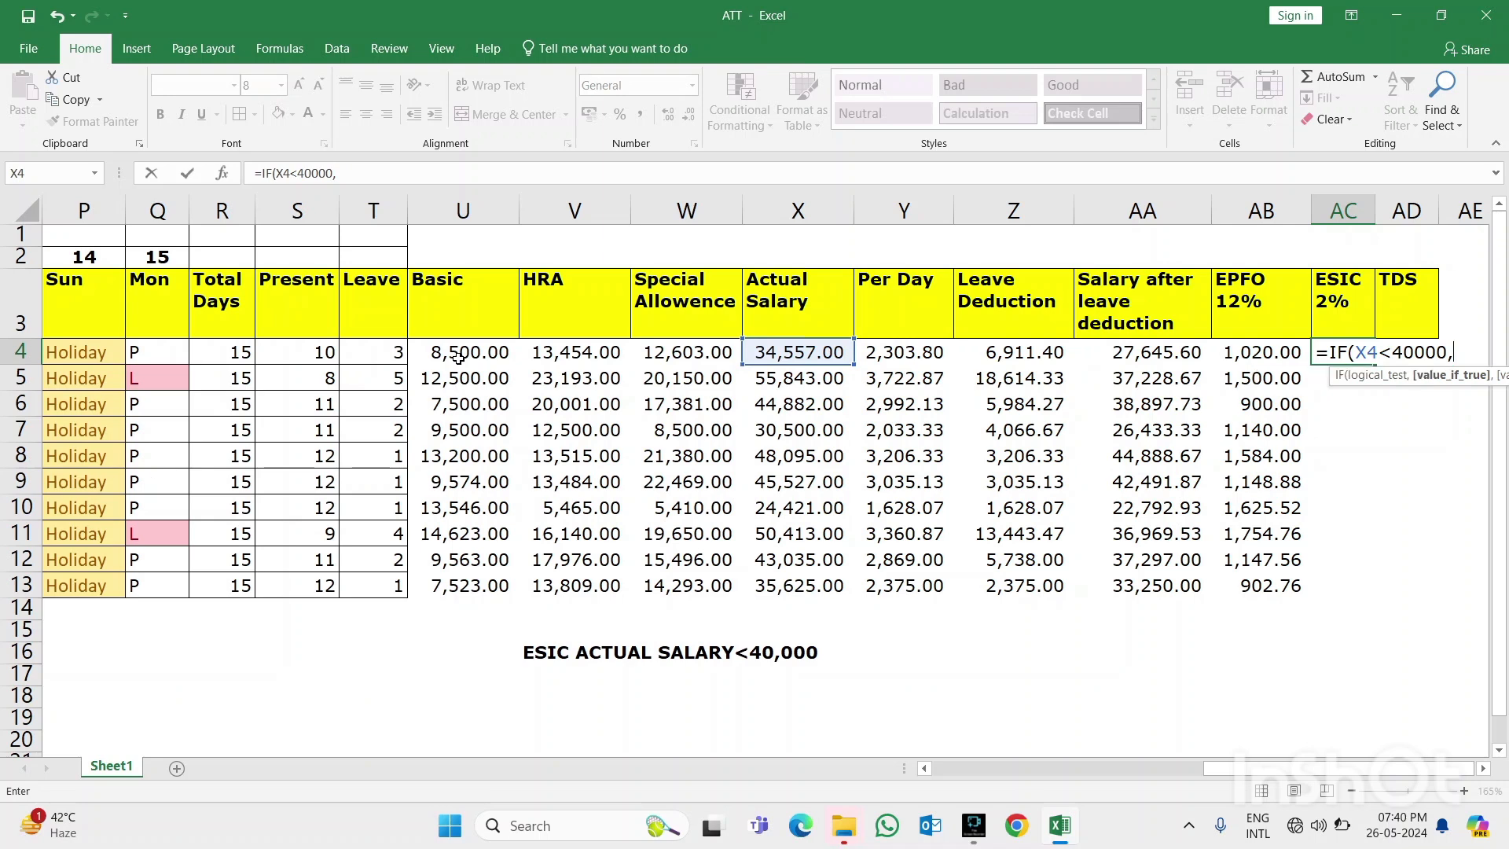
pyautogui.click(459, 356)
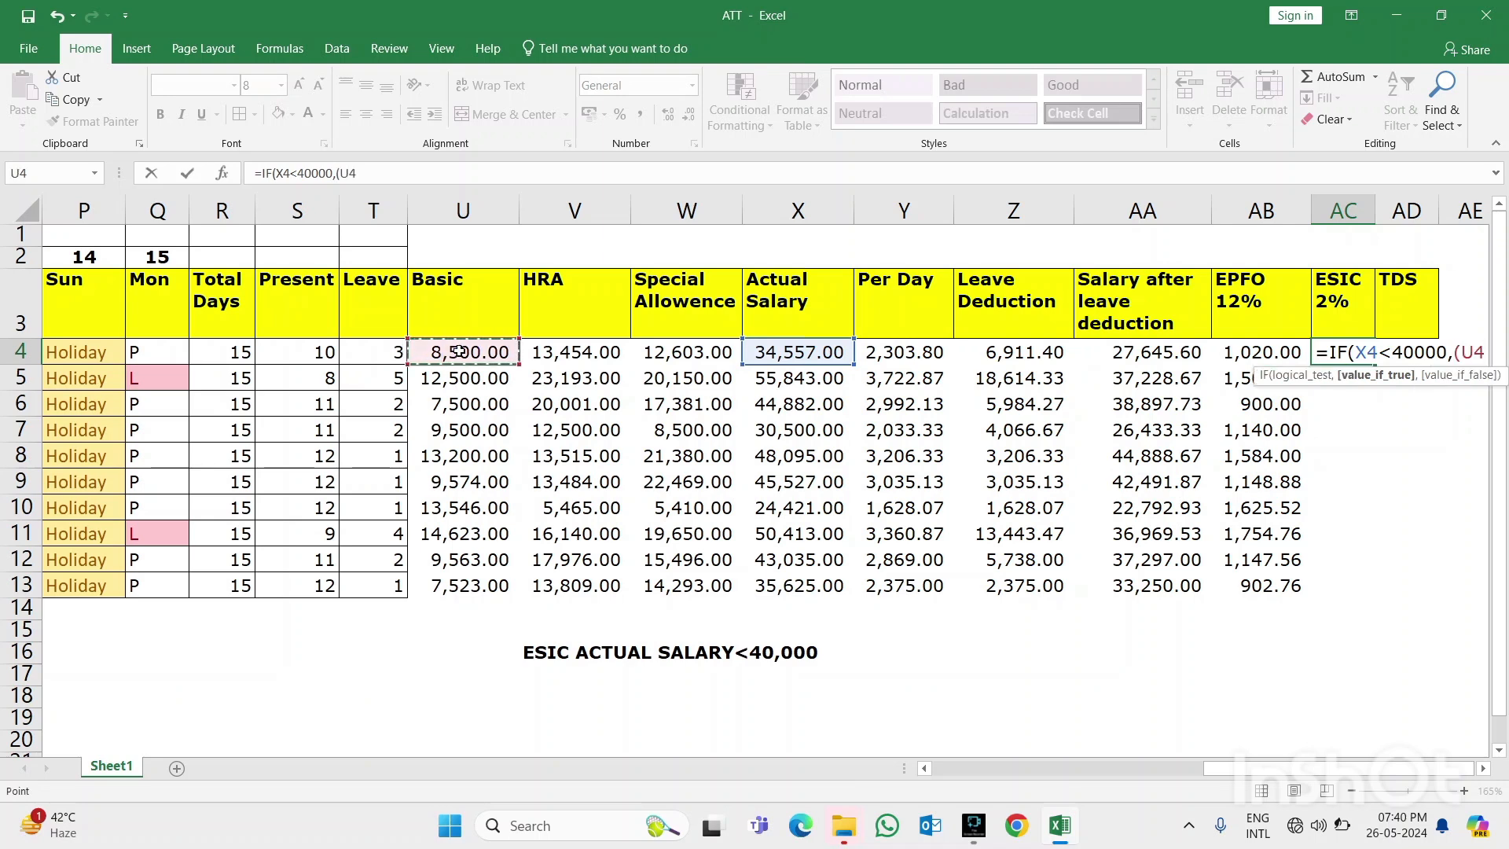
pyautogui.write('*')
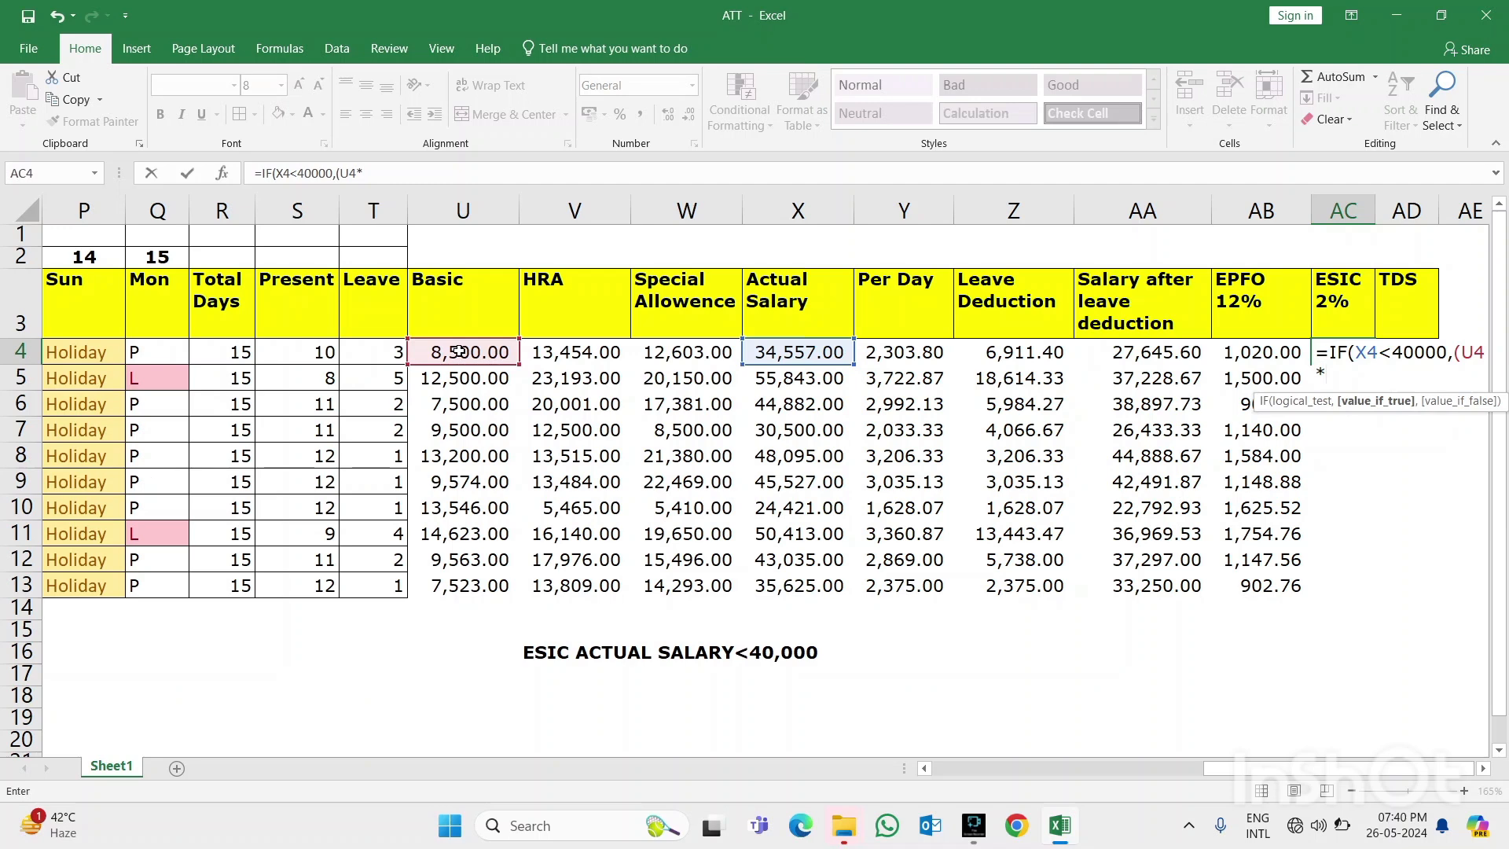
pyautogui.write('2%)')
pyautogui.write(',')
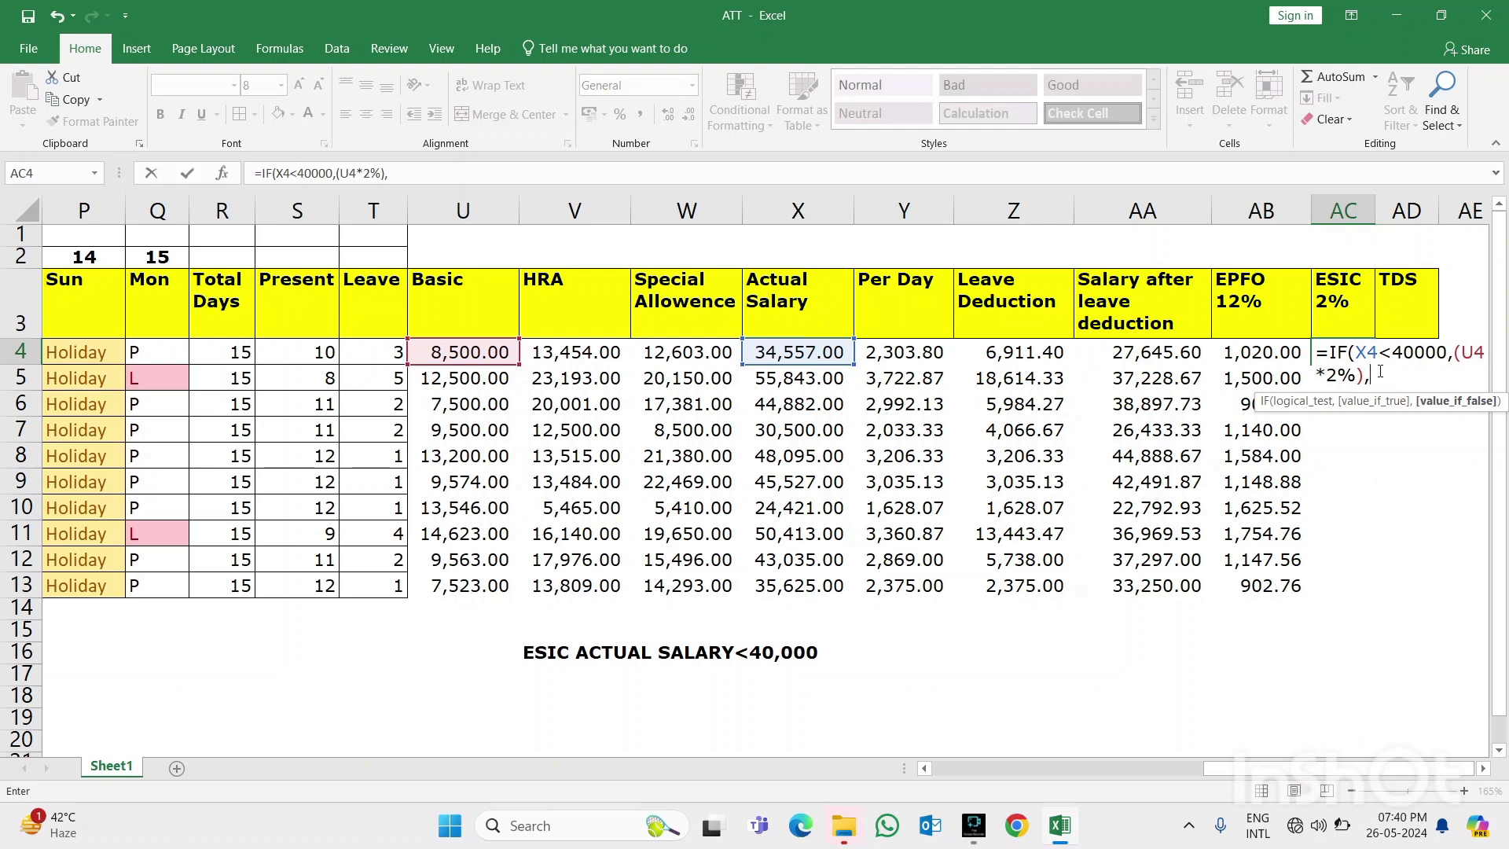
pyautogui.write('0)')
pyautogui.hotkey('ctrl', 'Return')
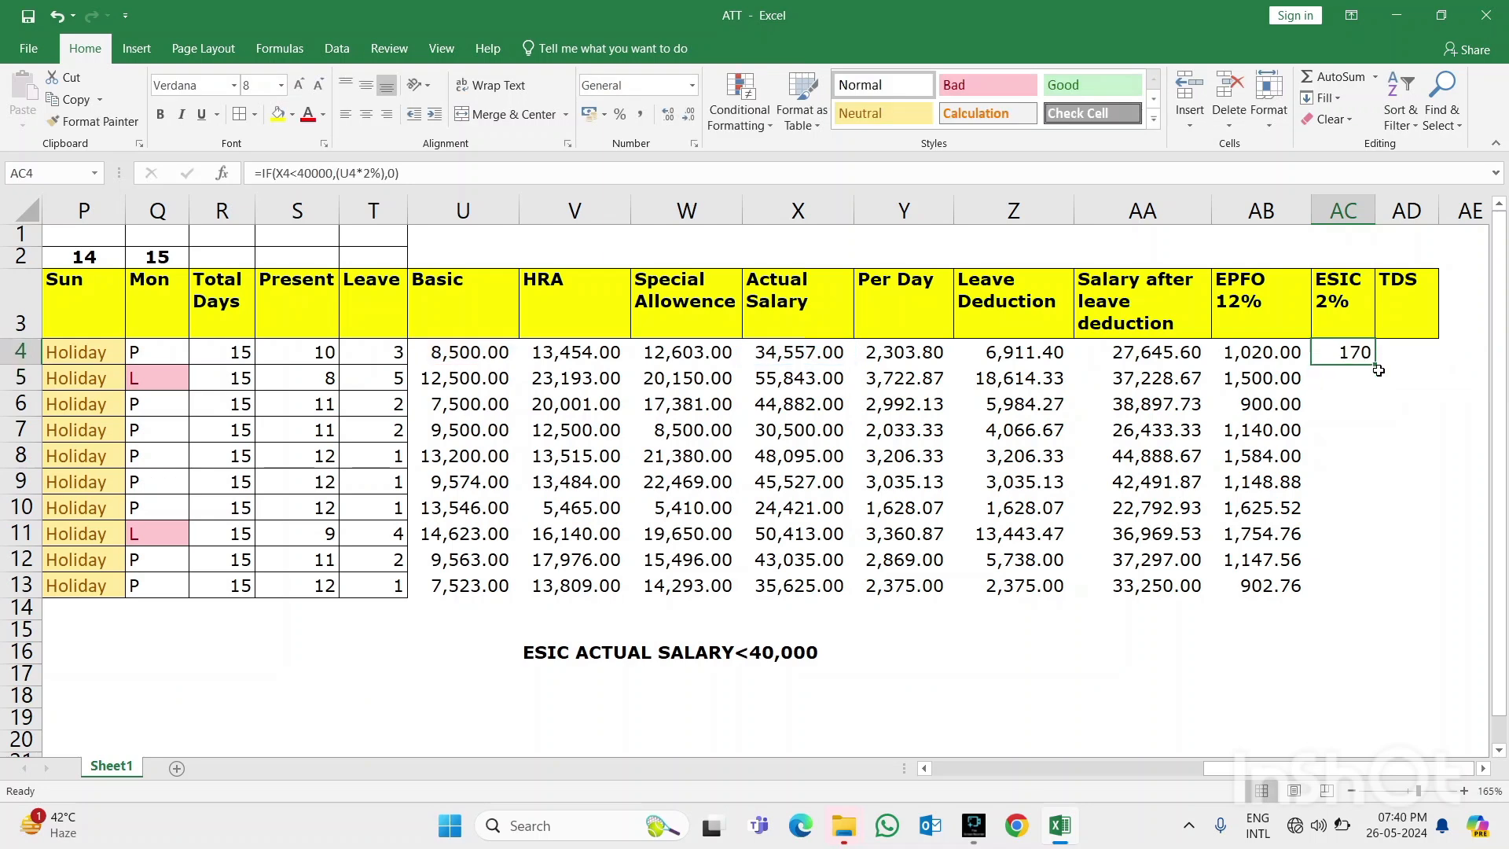
pyautogui.doubleClick(1377, 366)
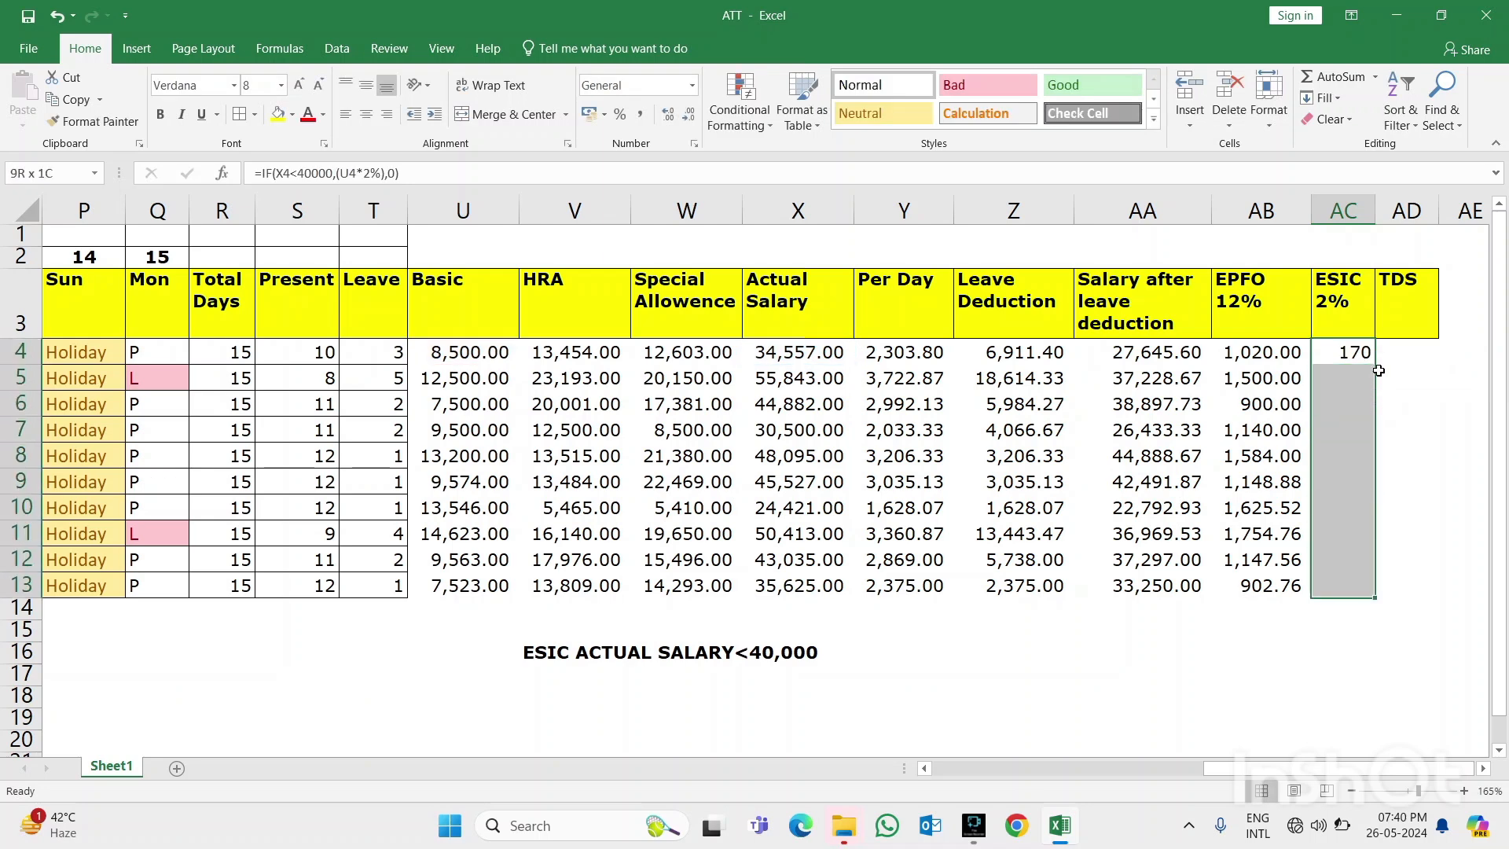
pyautogui.click(1377, 368)
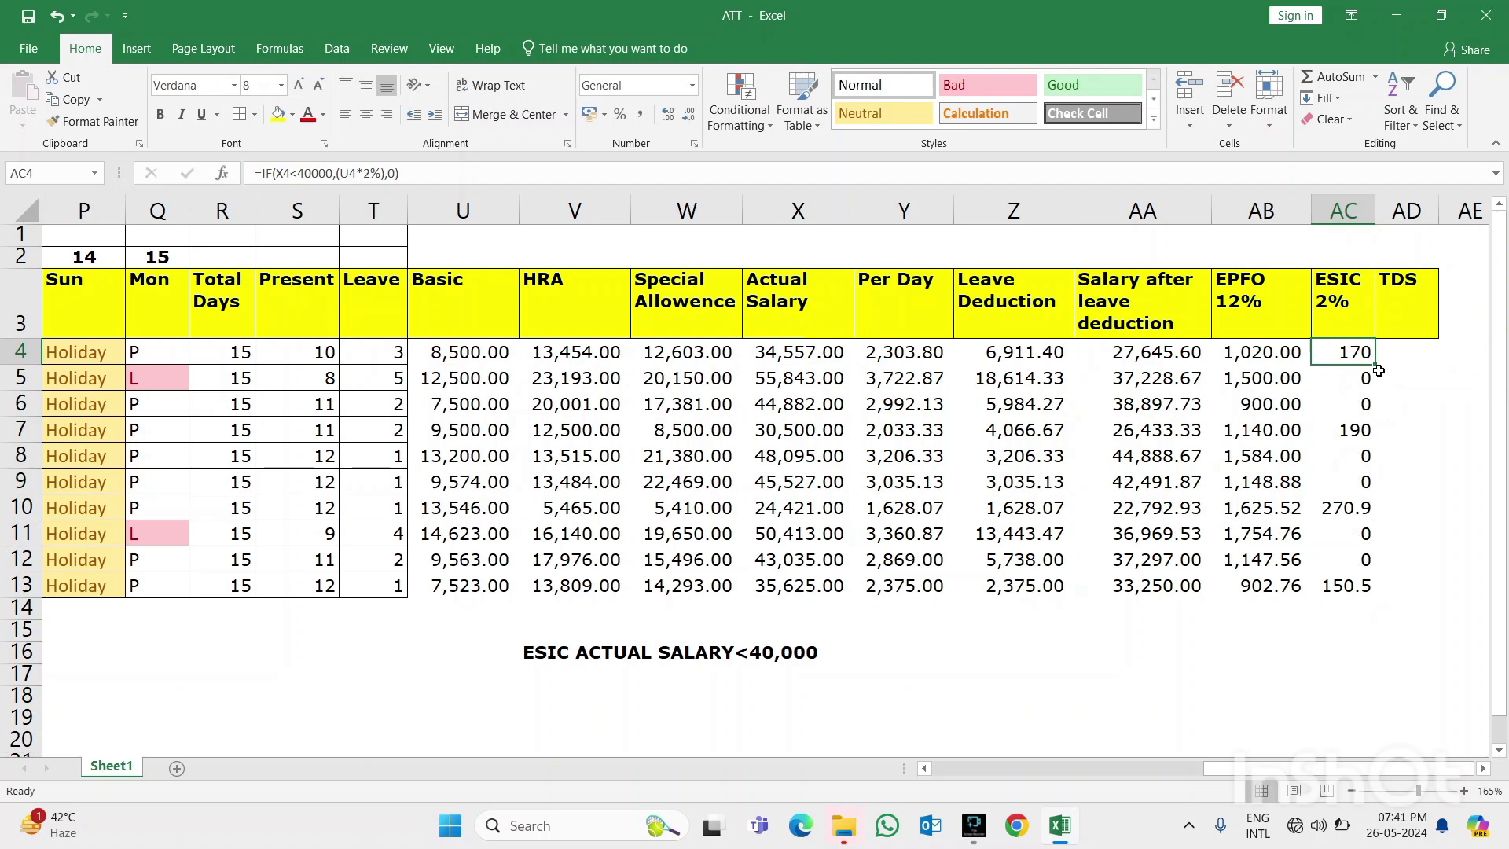
# Examine rows 4, 7, 10 and 13 to compare each Actual Salary under 40,000 with its ESIC amount
pyautogui.hotkey('shift', 'space')
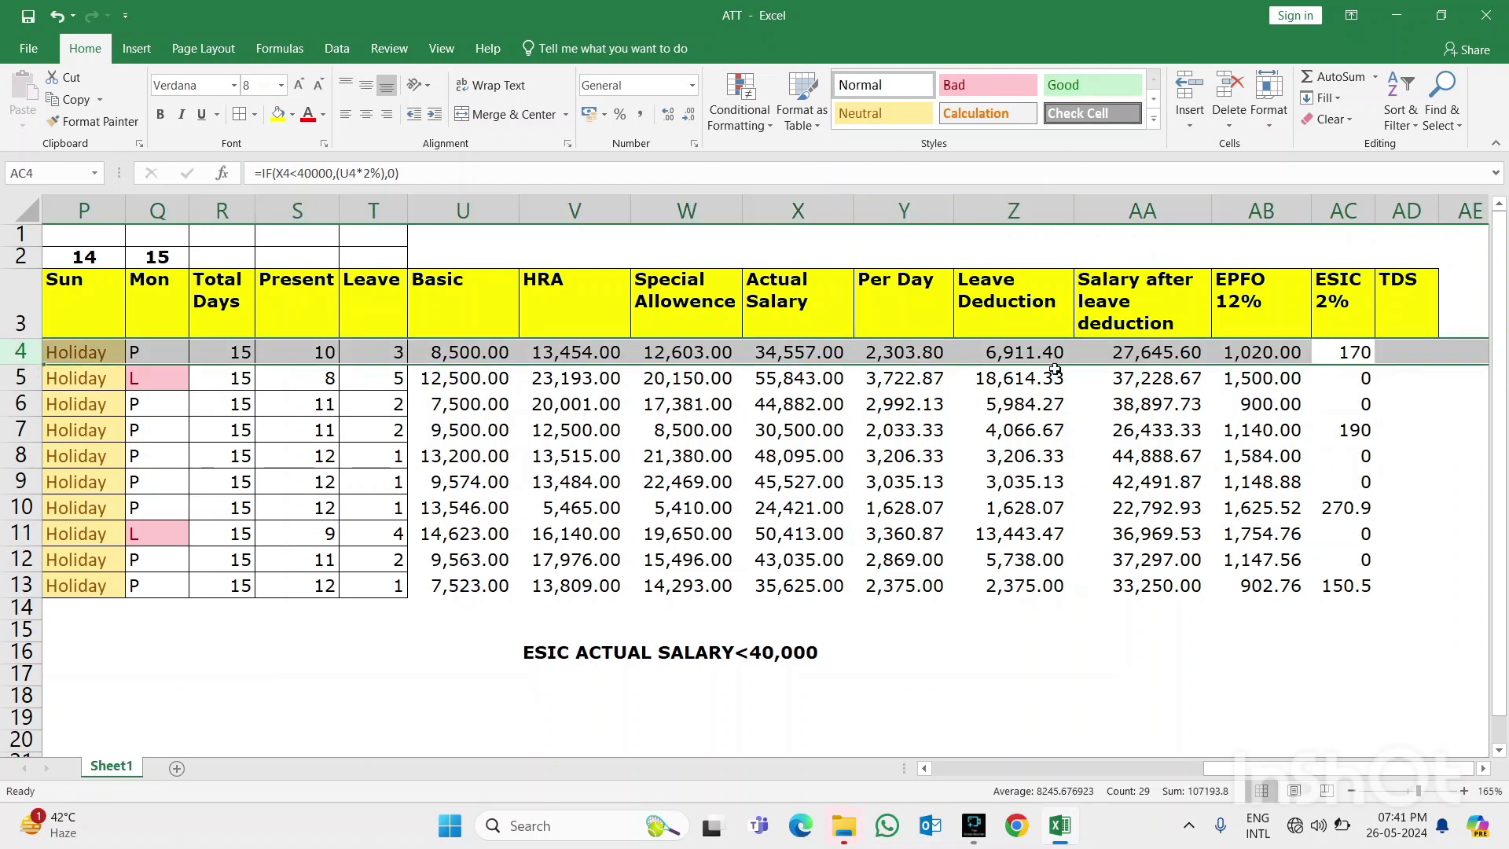
pyautogui.click(785, 353)
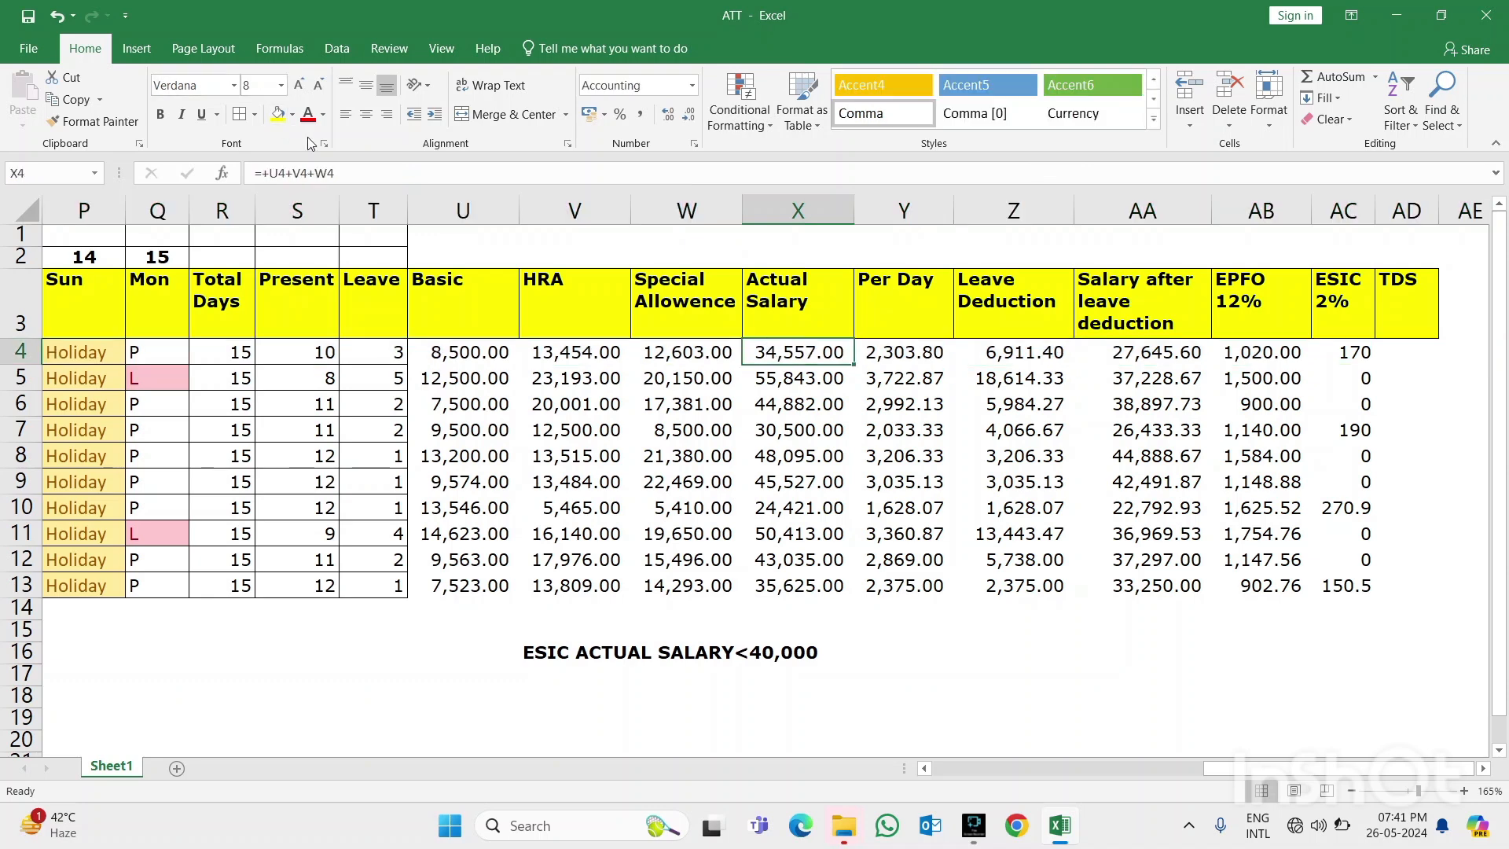
pyautogui.click(799, 359)
pyautogui.hotkey('shift', 'space')
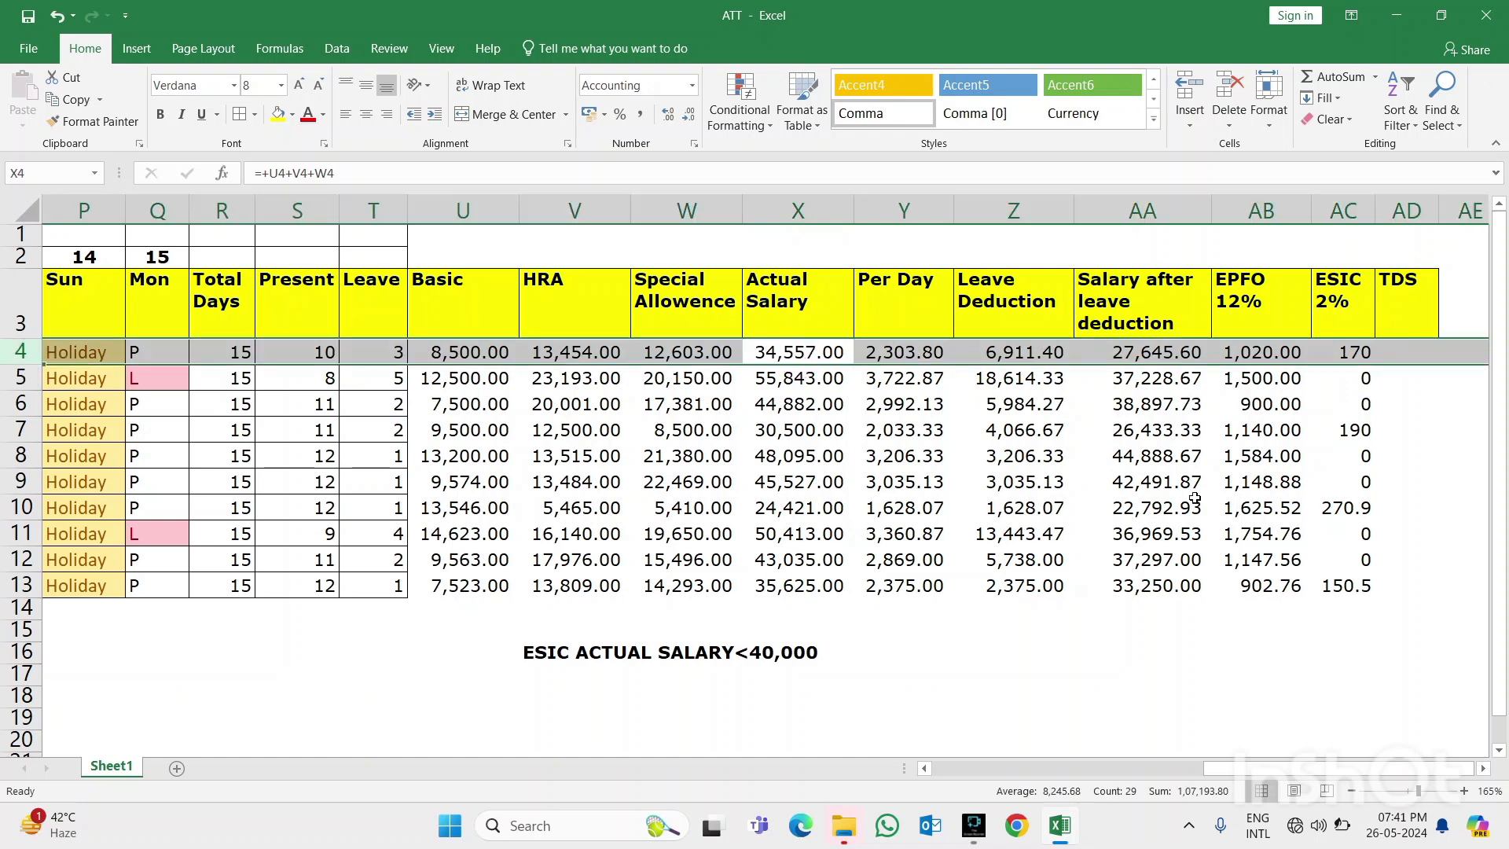
pyautogui.click(831, 433)
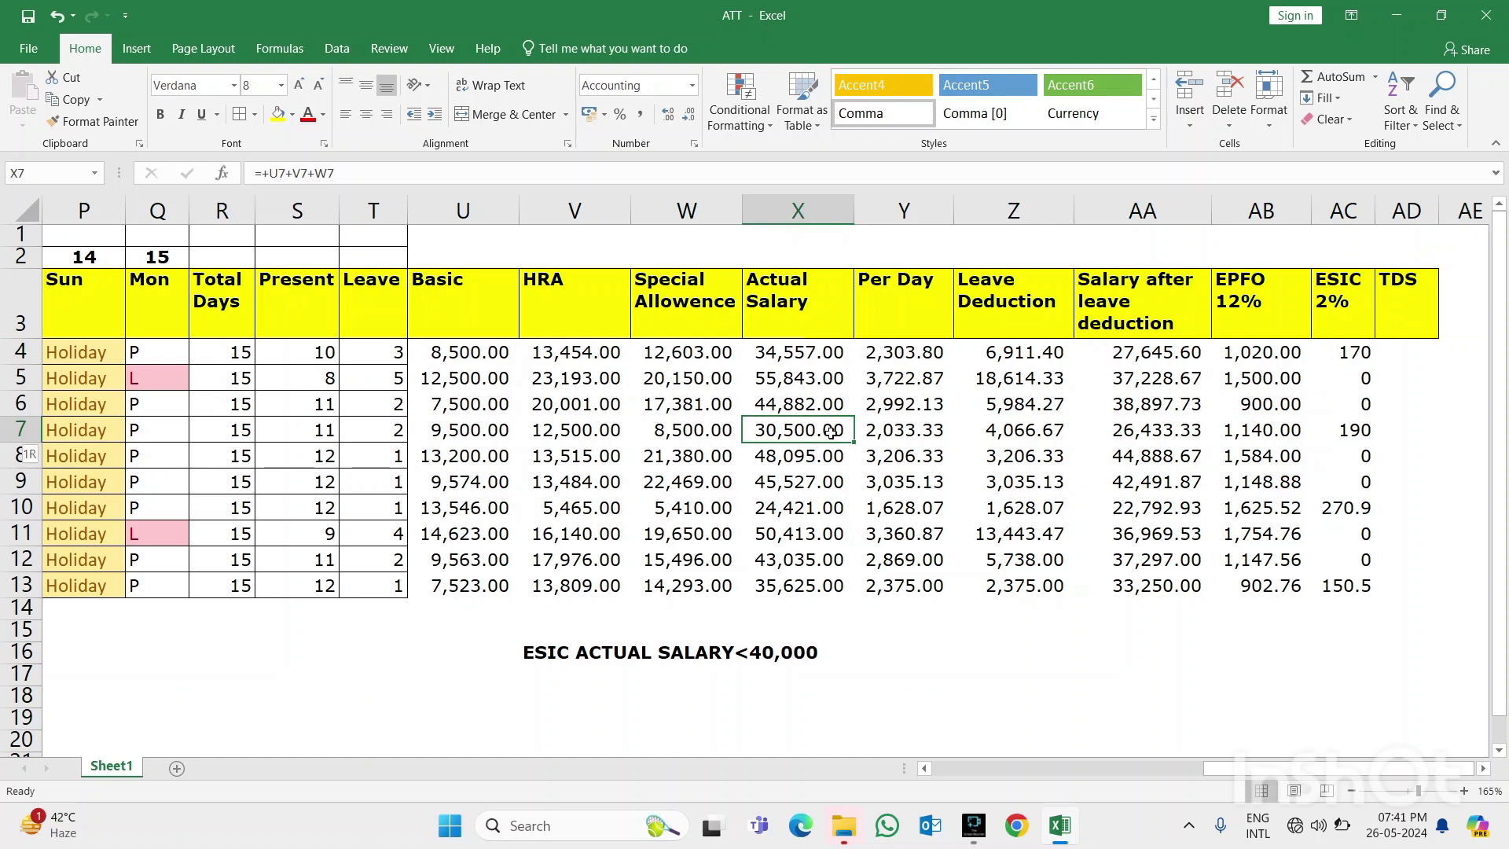
pyautogui.hotkey('shift', 'space')
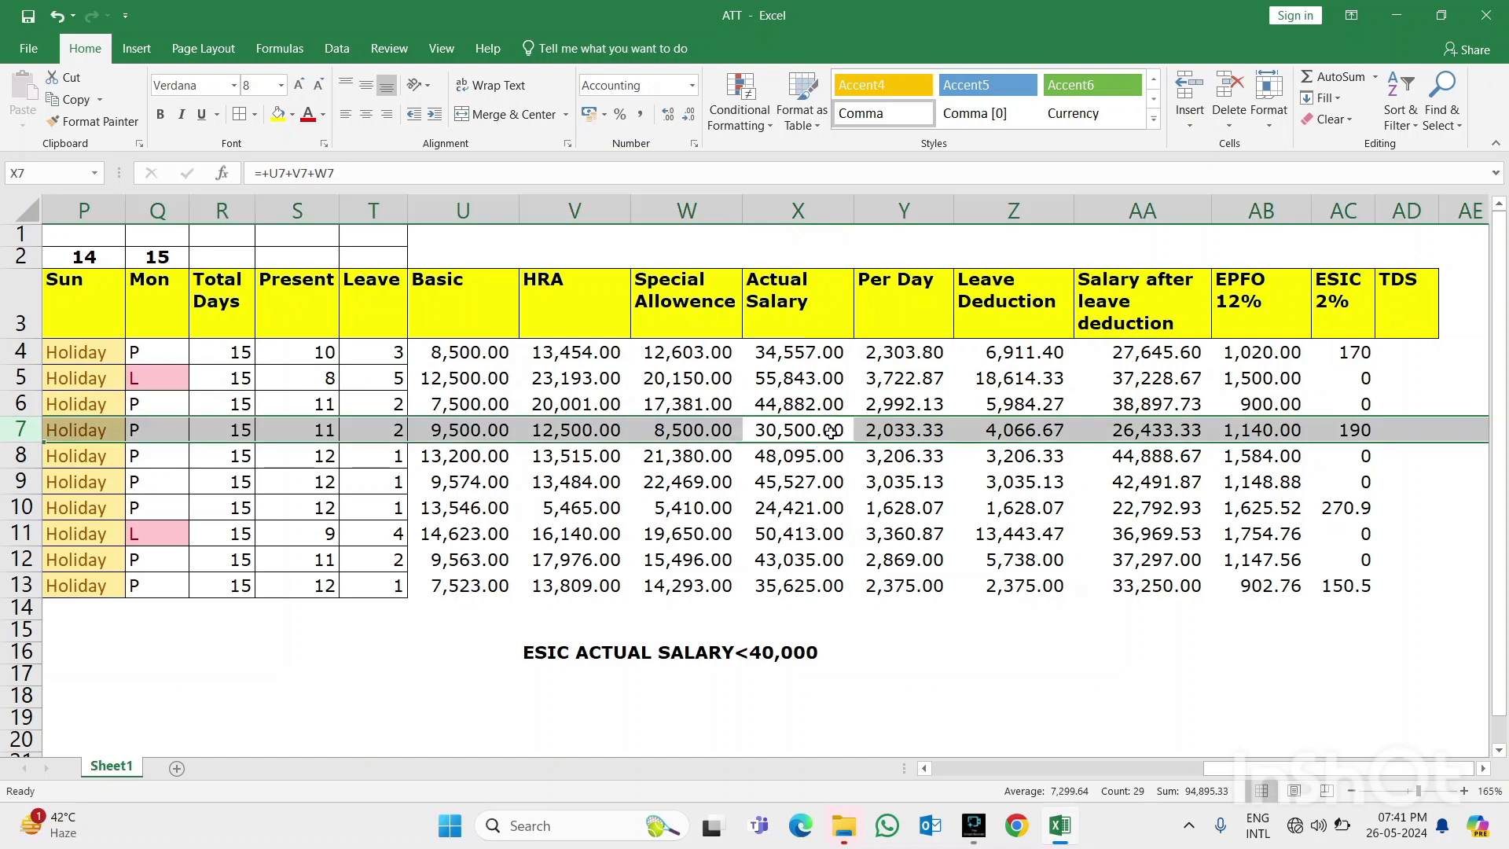
pyautogui.click(786, 509)
pyautogui.hotkey('shift', 'space')
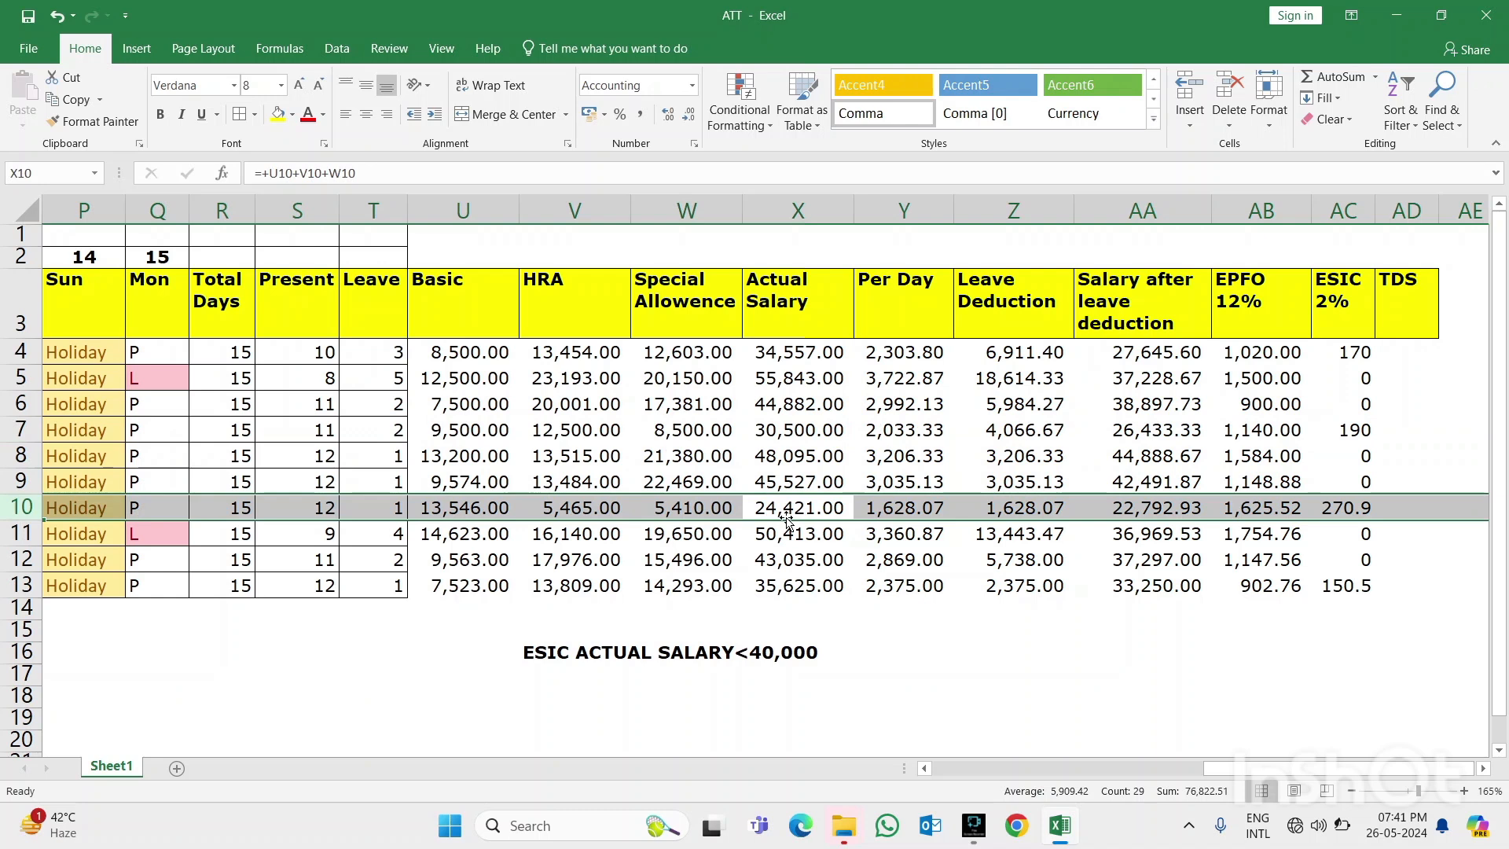
pyautogui.click(799, 585)
pyautogui.hotkey('shift', 'space')
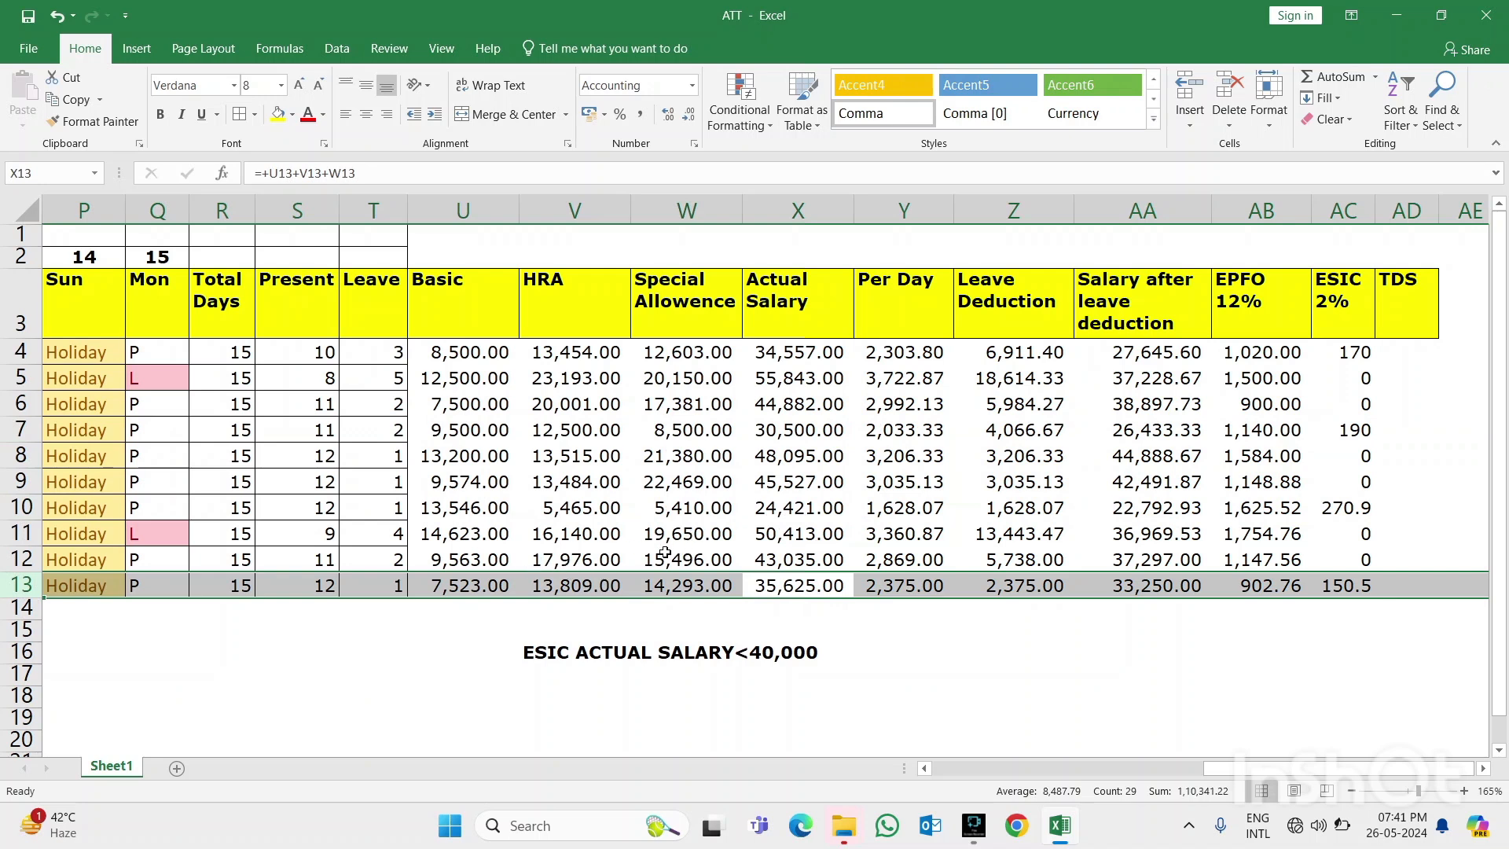
# Set the HRA in V11 to 5555 and check the row's Actual Salary and ESIC in AC11
pyautogui.click(604, 535)
pyautogui.hotkey('shift', 'space')
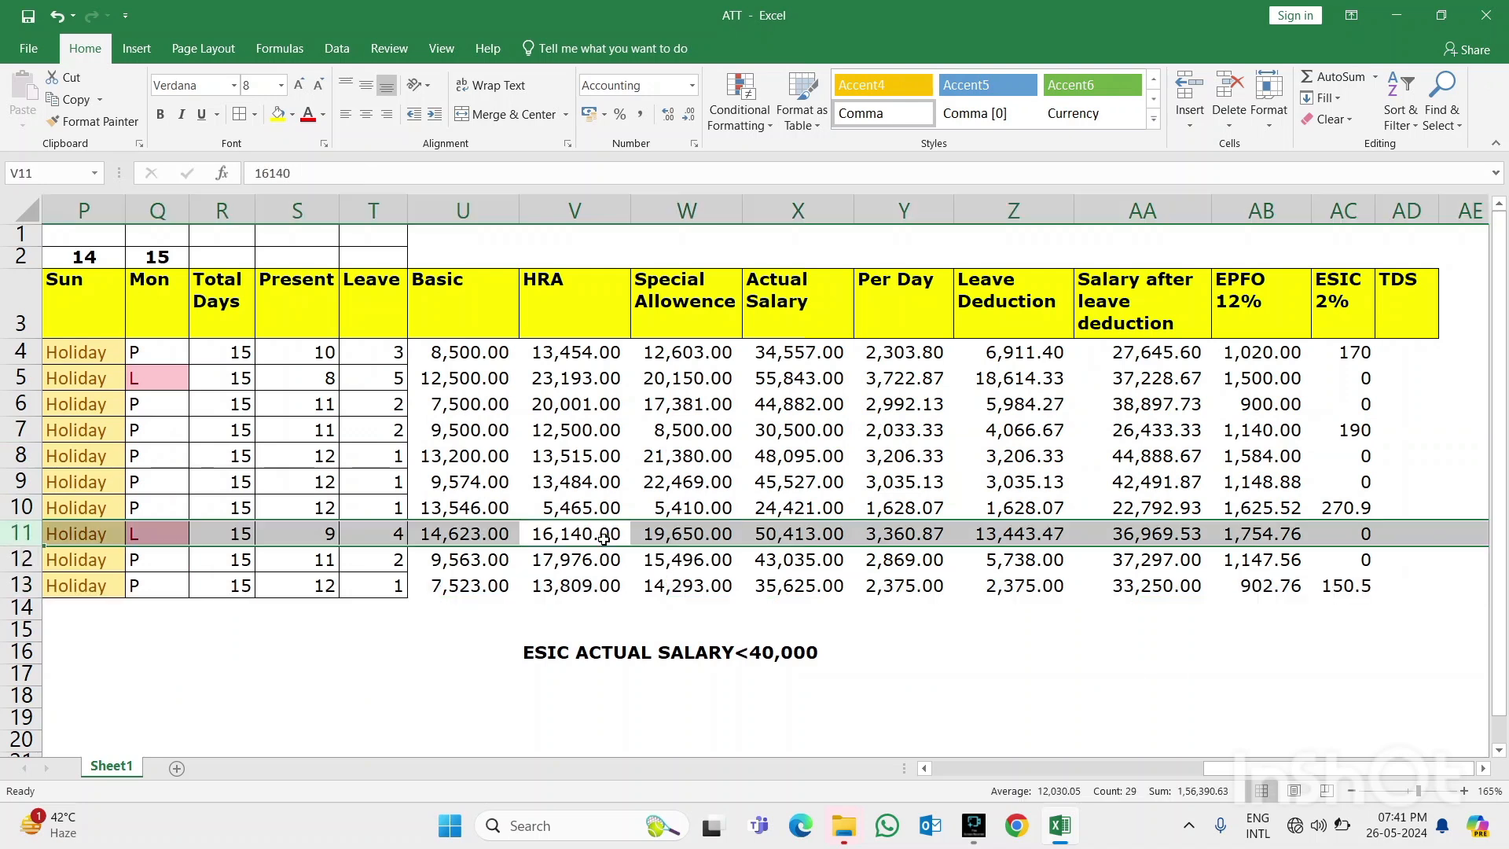
pyautogui.click(564, 534)
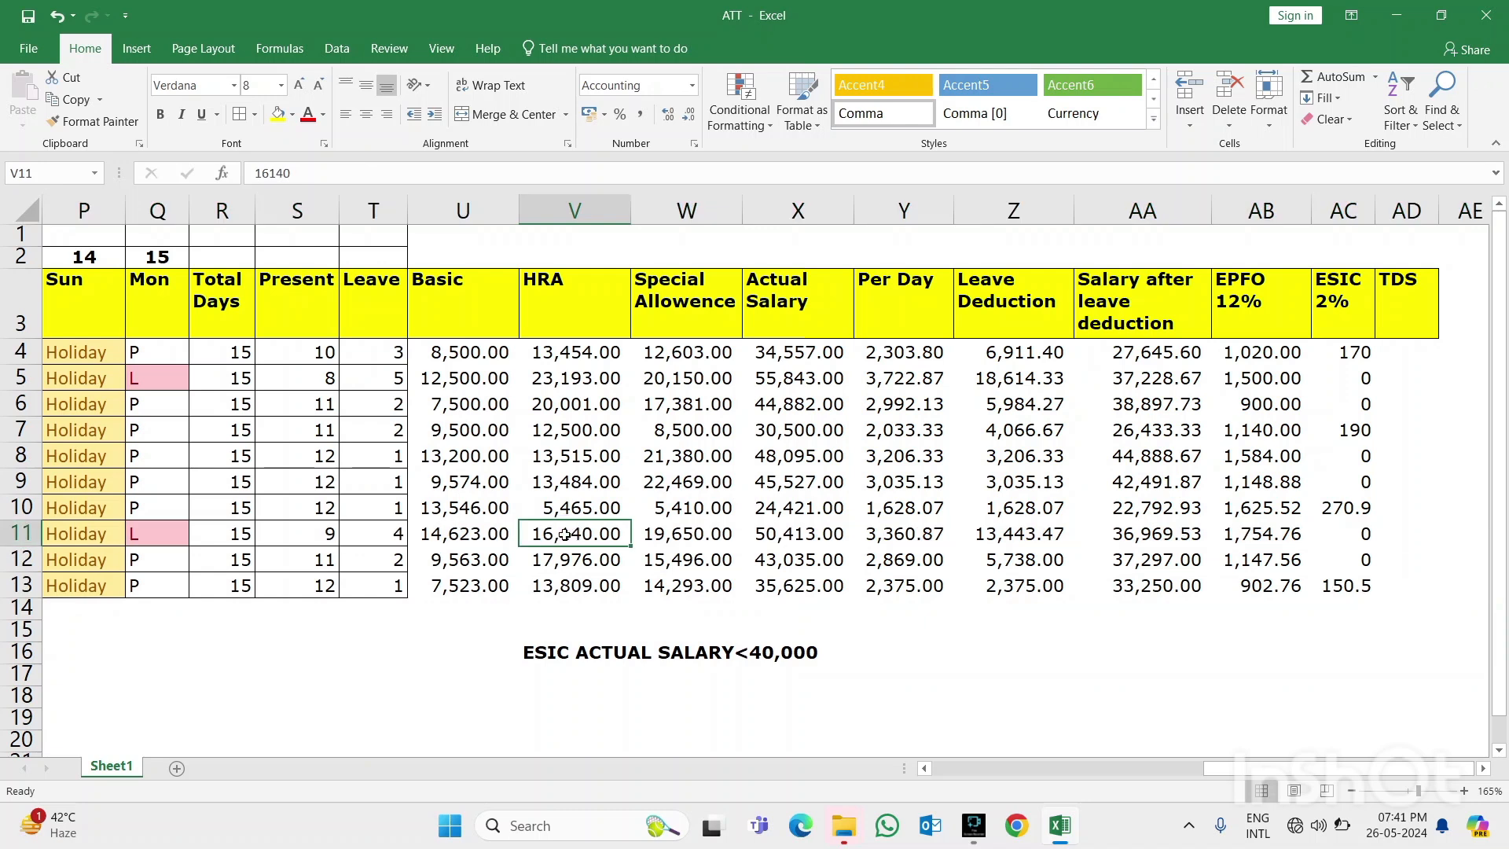
pyautogui.write('555')
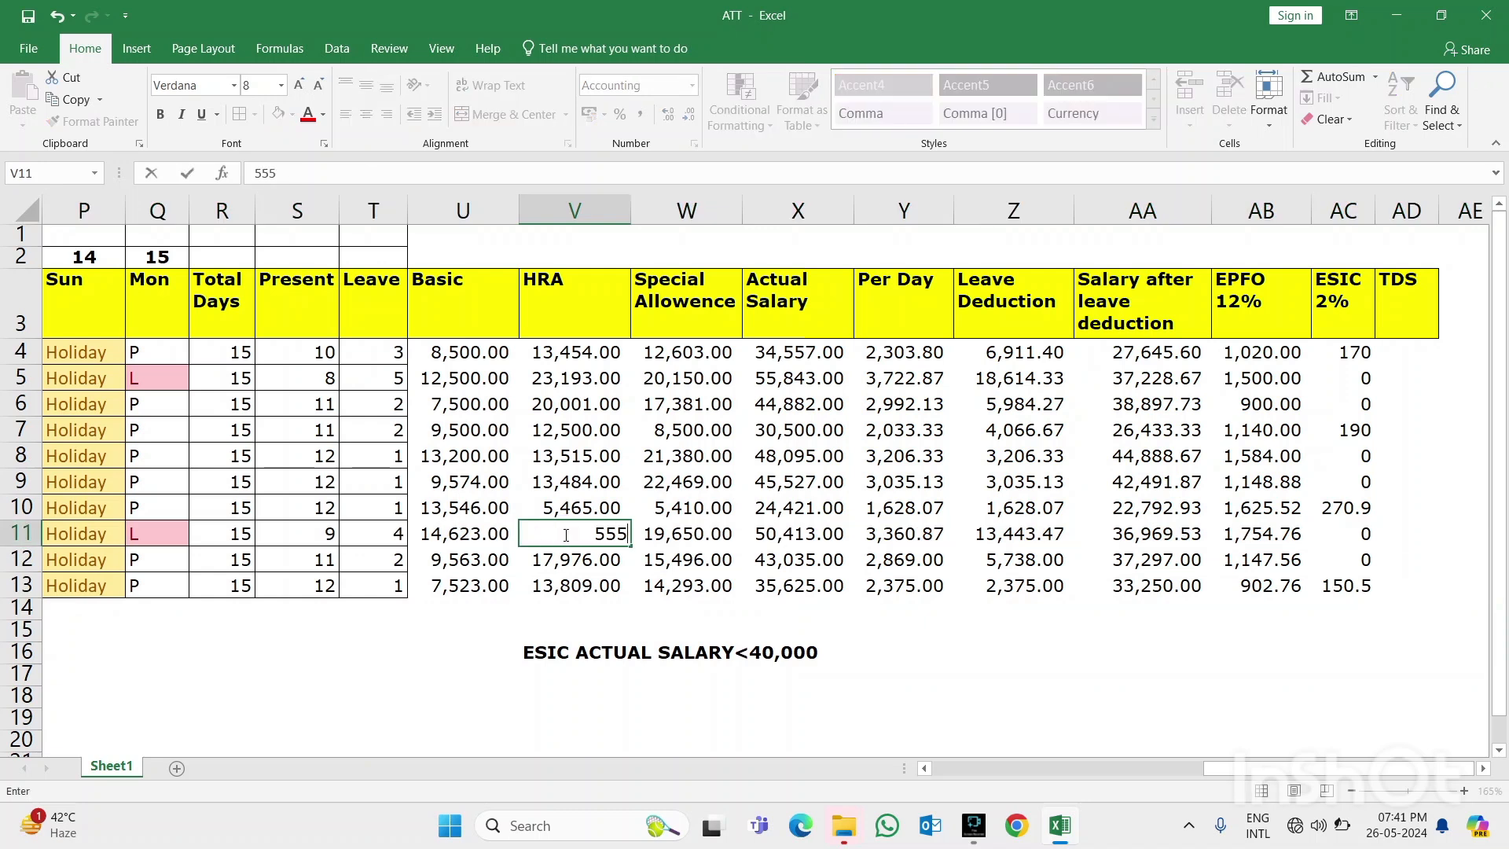
pyautogui.write('5')
pyautogui.press('Return')
pyautogui.click(564, 535)
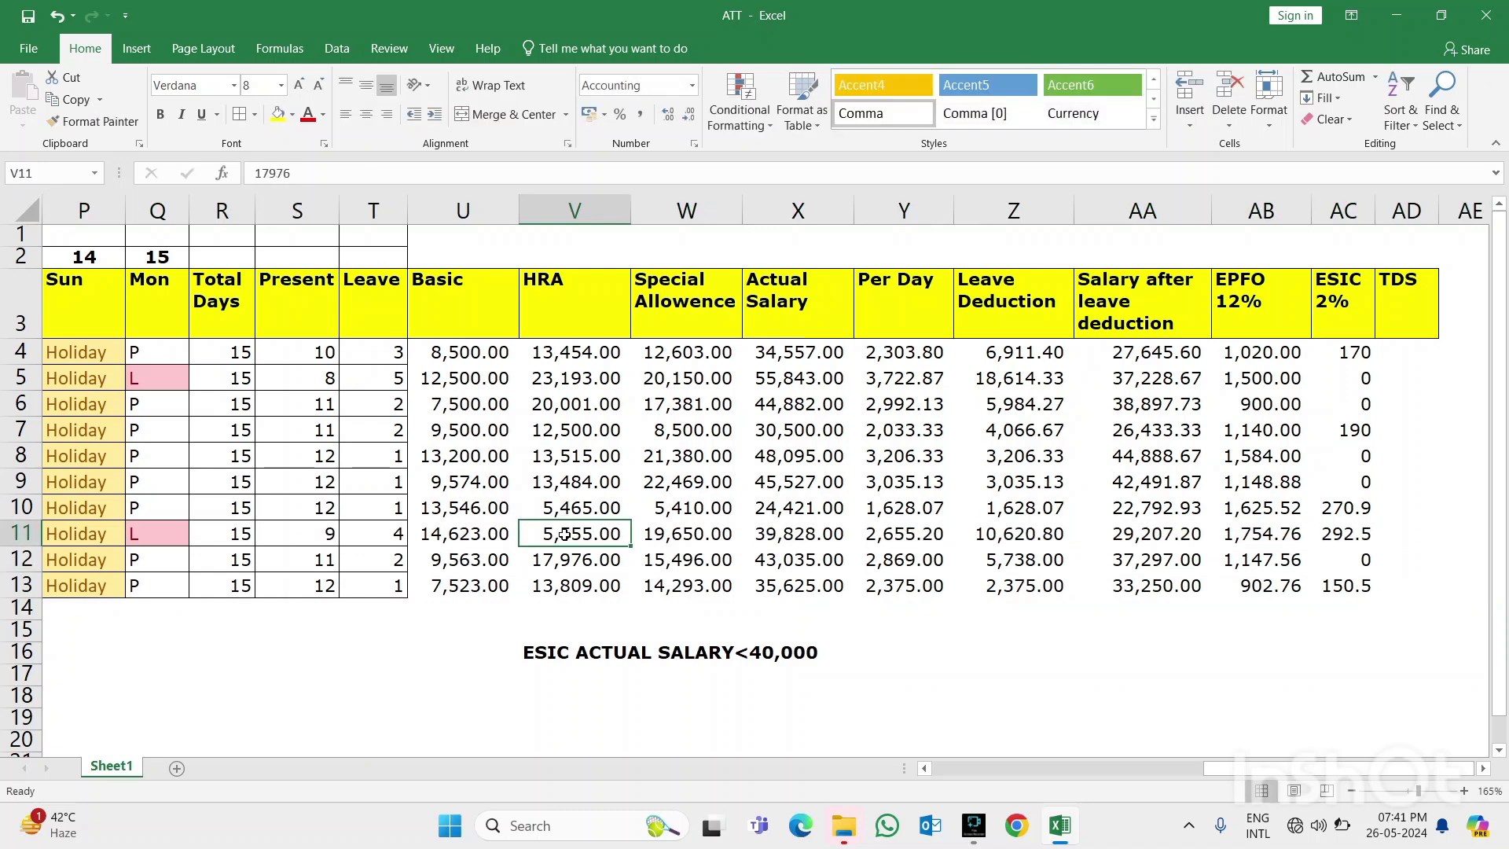
pyautogui.hotkey('shift', 'space')
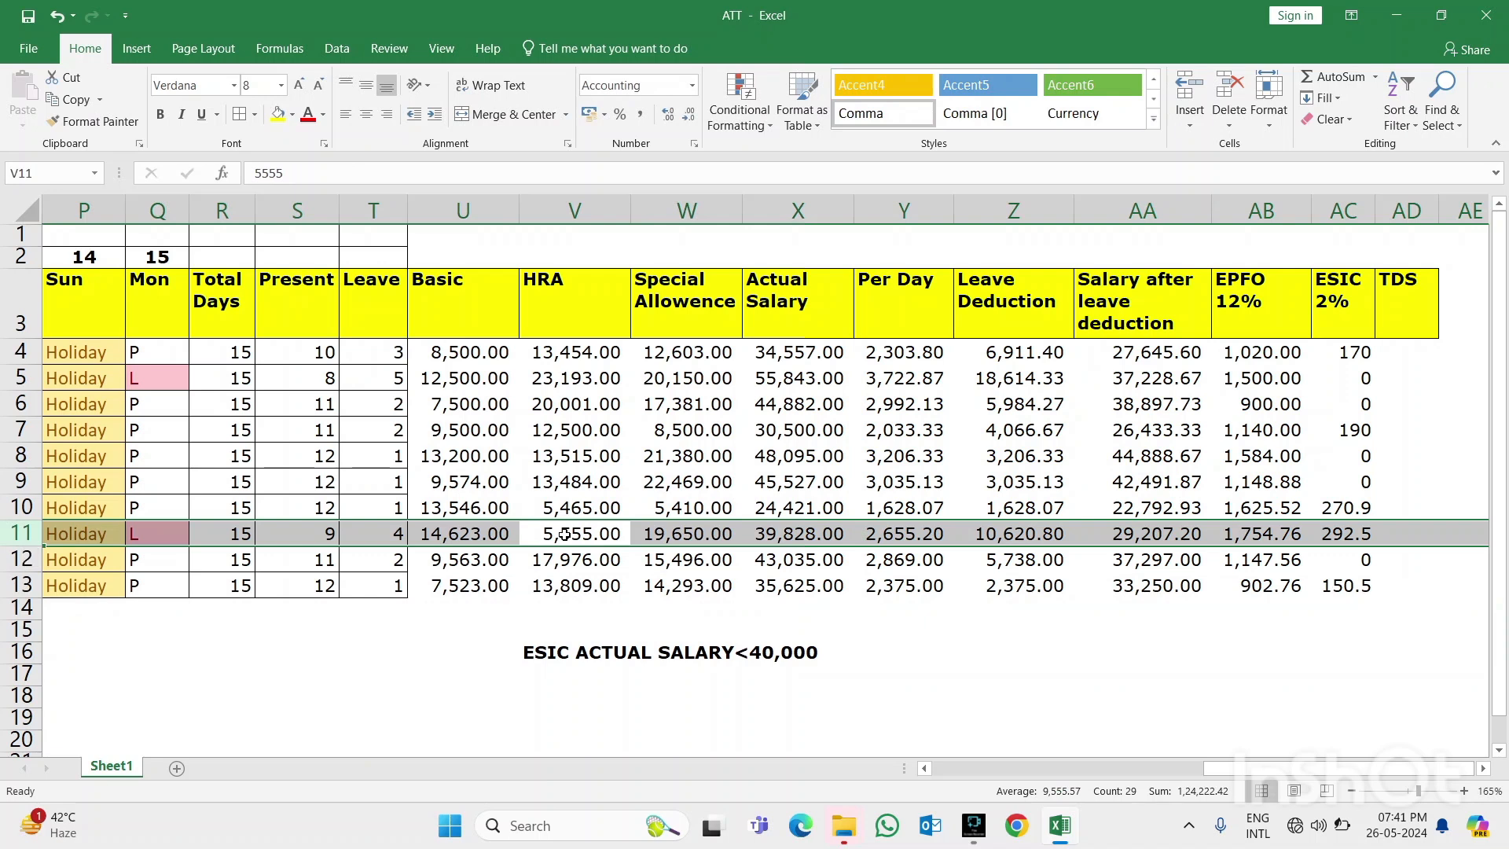
pyautogui.click(1339, 533)
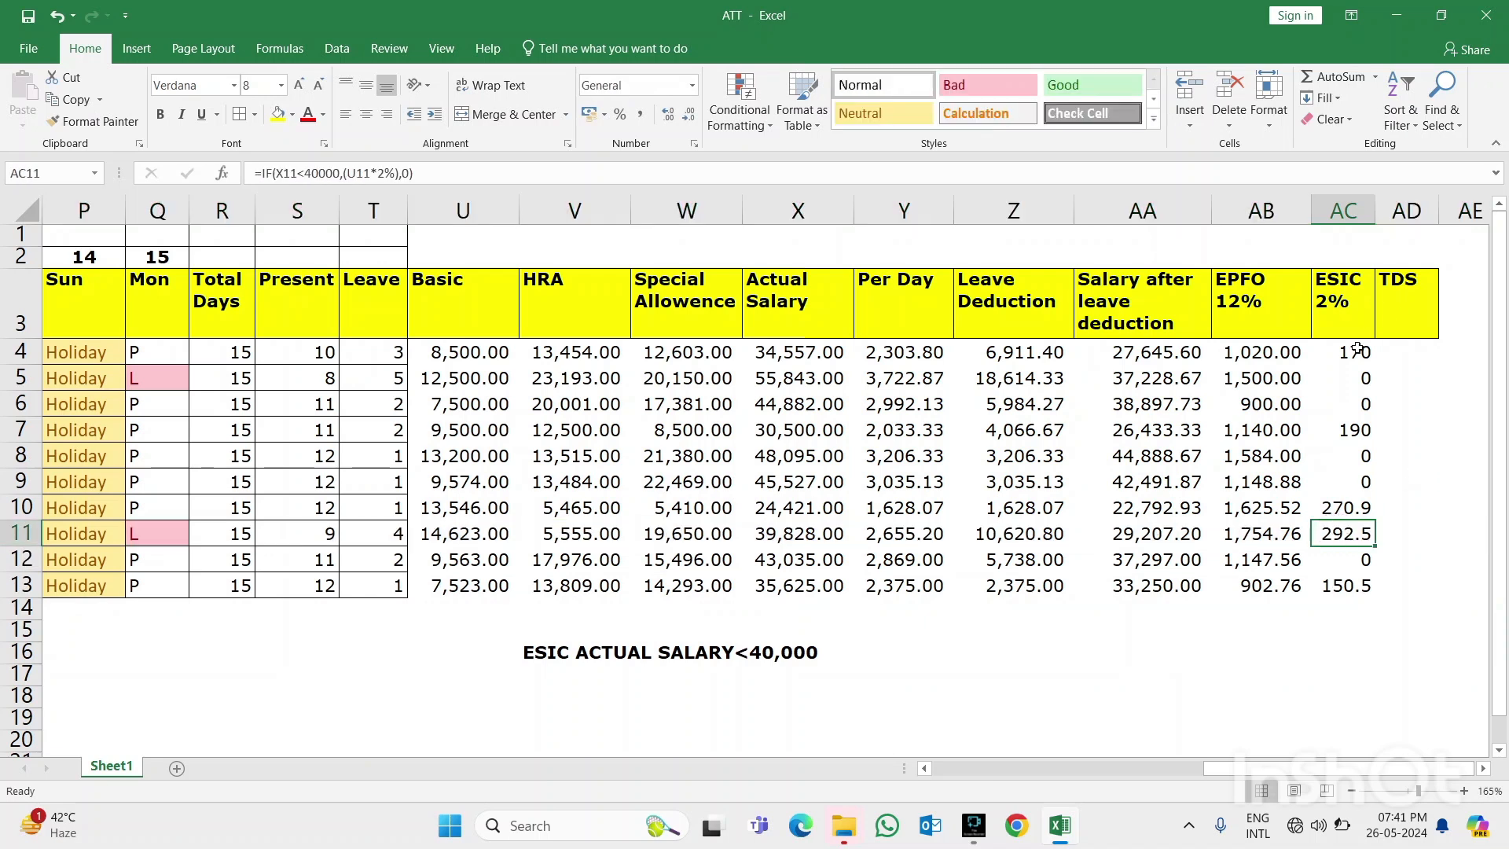
# Extend the TDS header in AD3 to read TDS 10%
pyautogui.moveTo(1356, 351); pyautogui.dragTo(1406, 302)
pyautogui.click(1406, 303)
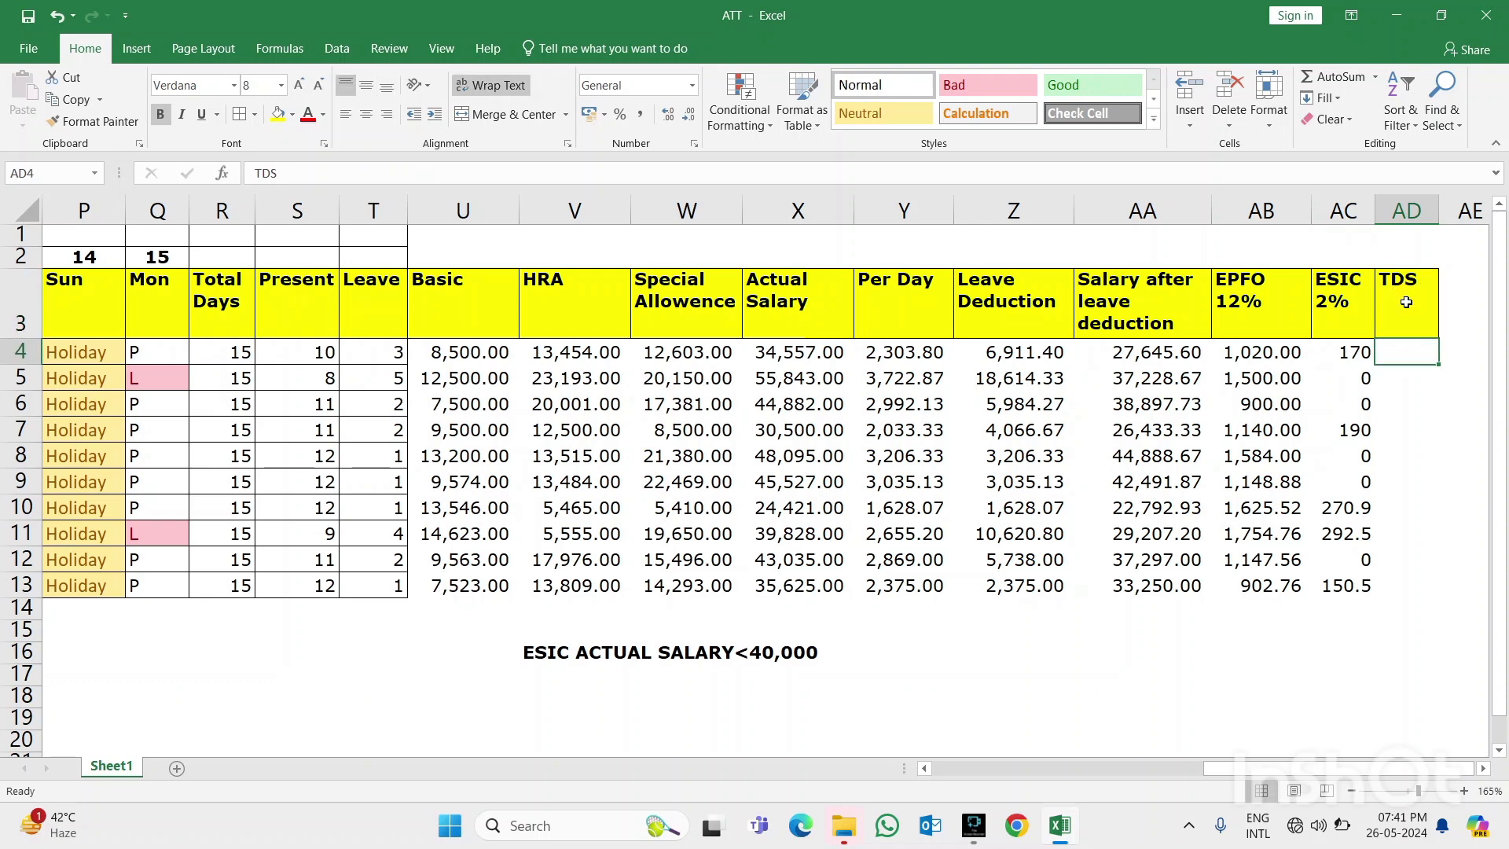
pyautogui.doubleClick(1407, 302)
pyautogui.write('10%')
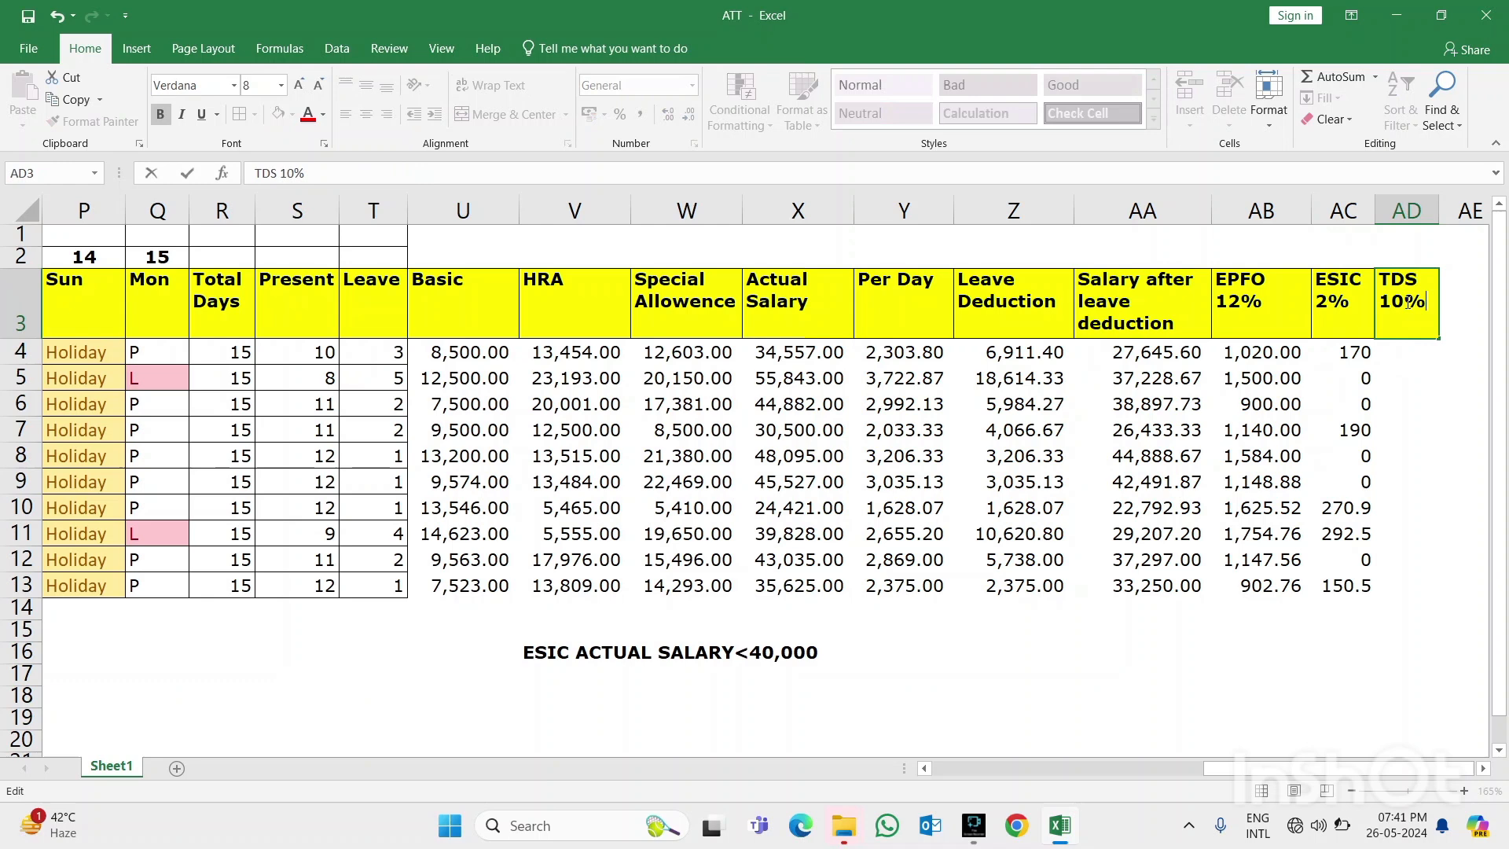
pyautogui.press('Return')
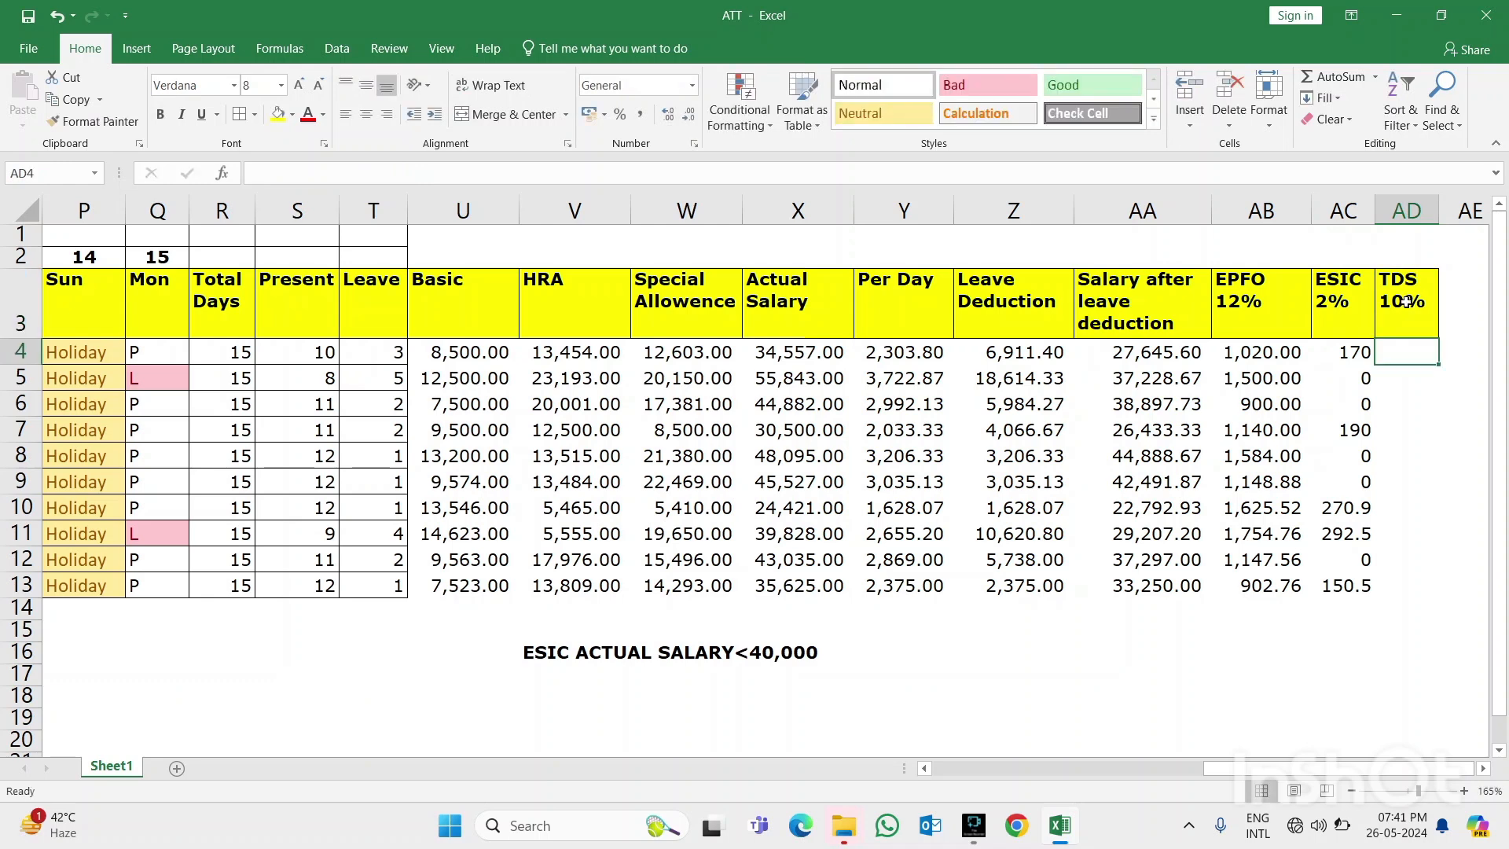
# Add the note TDS ACTUAL SALARY>50,000 in V17 below the ESIC note and make it bold
pyautogui.press('Down')
pyautogui.press('Down')
pyautogui.press('Down')
pyautogui.press('Down')
pyautogui.press('Down')
pyautogui.press('Down')
pyautogui.press('Down')
pyautogui.press('Down')
pyautogui.press('Down')
pyautogui.press('Down')
pyautogui.press('Down')
pyautogui.press('Down')
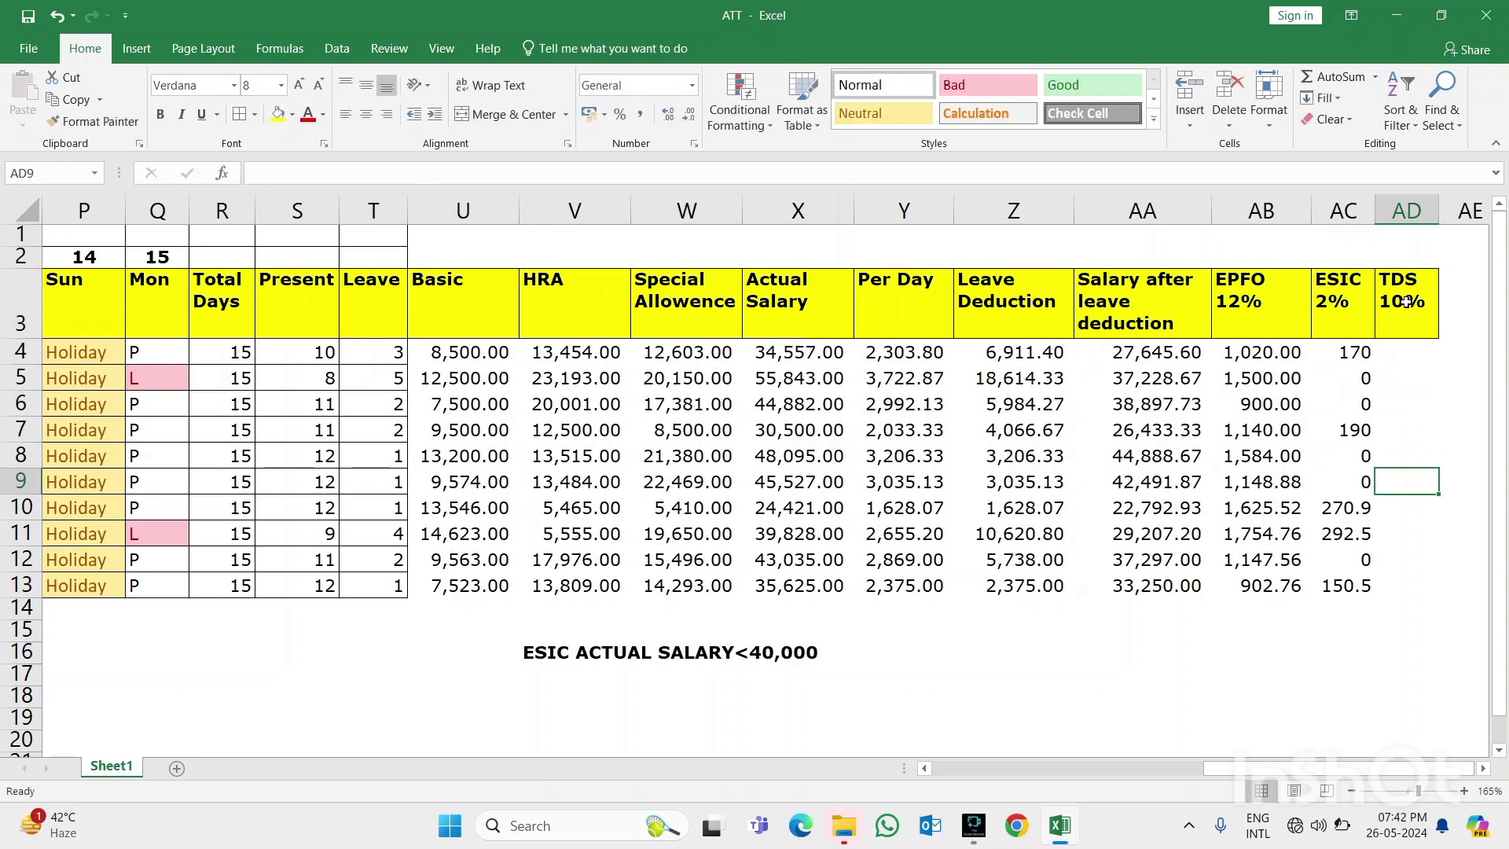
pyautogui.press('Left')
pyautogui.press('Left')
pyautogui.press('Left')
pyautogui.press('Left')
pyautogui.press('Left')
pyautogui.press('Left')
pyautogui.press('Left')
pyautogui.press('Left')
pyautogui.press('Left')
pyautogui.press('Down')
pyautogui.press('Right')
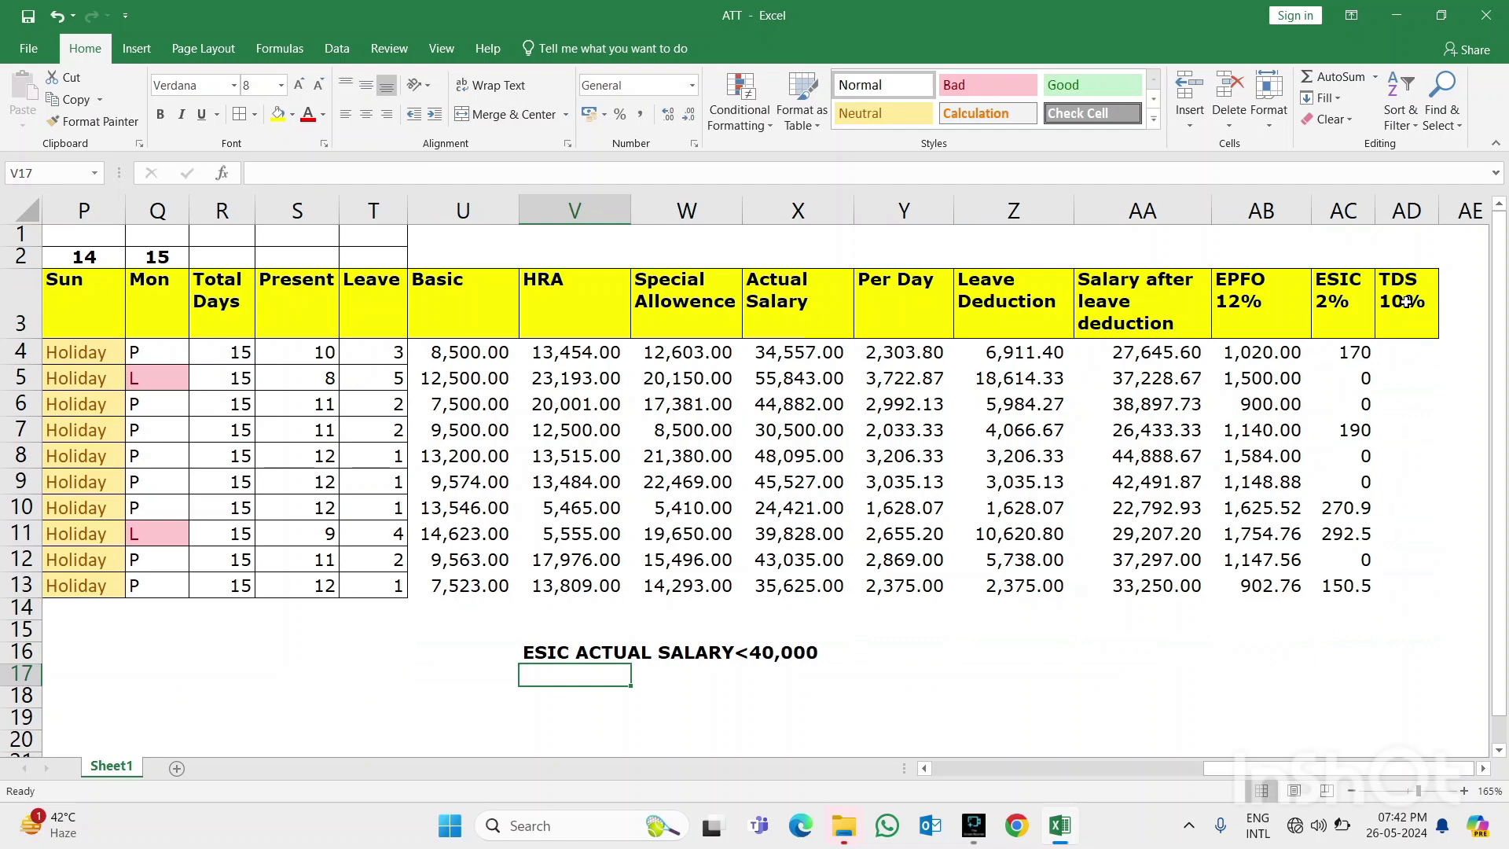
pyautogui.write('TDS')
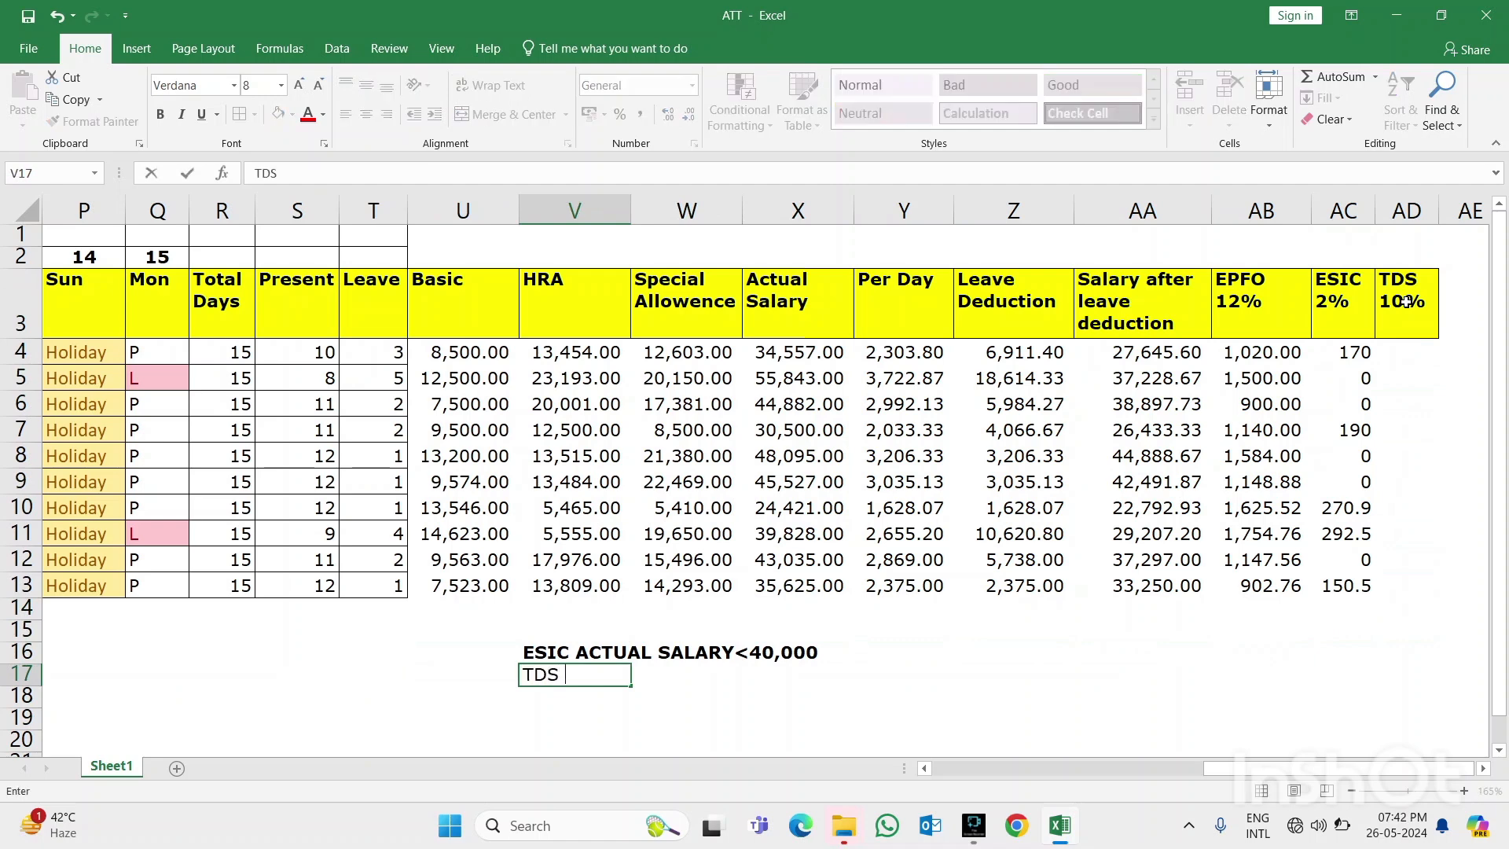
pyautogui.write(' ACTUAL SALARY')
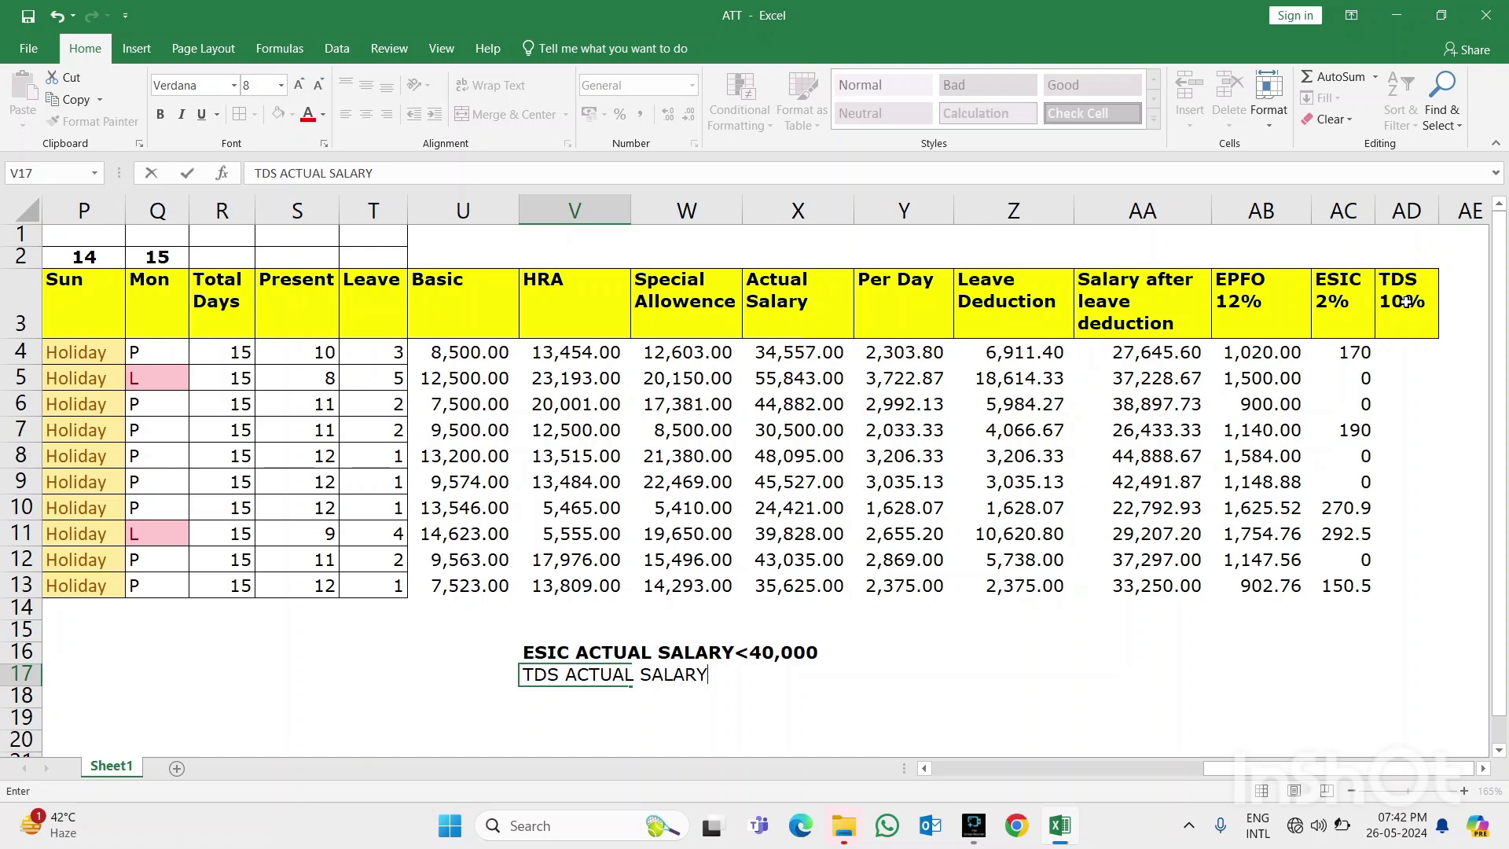
pyautogui.write('>50,000')
pyautogui.press('Return')
pyautogui.press('Up')
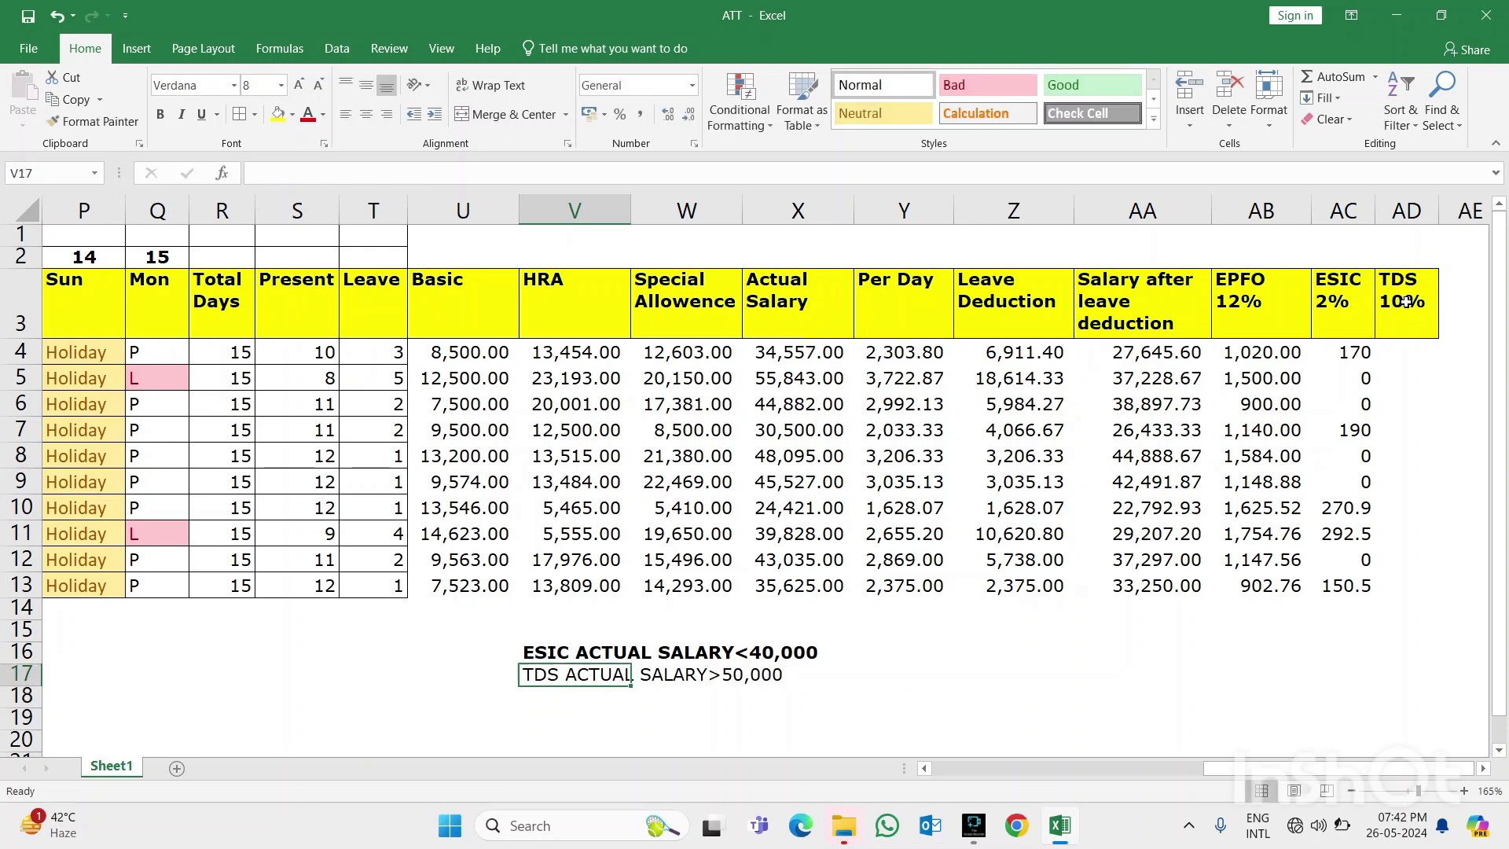
pyautogui.hotkey('ctrl', 'b')
# Enter =IF(X4>50000,(U4*10%),0) in AD4 to calculate TDS from the Basic salary
pyautogui.press('Up')
pyautogui.press('Right')
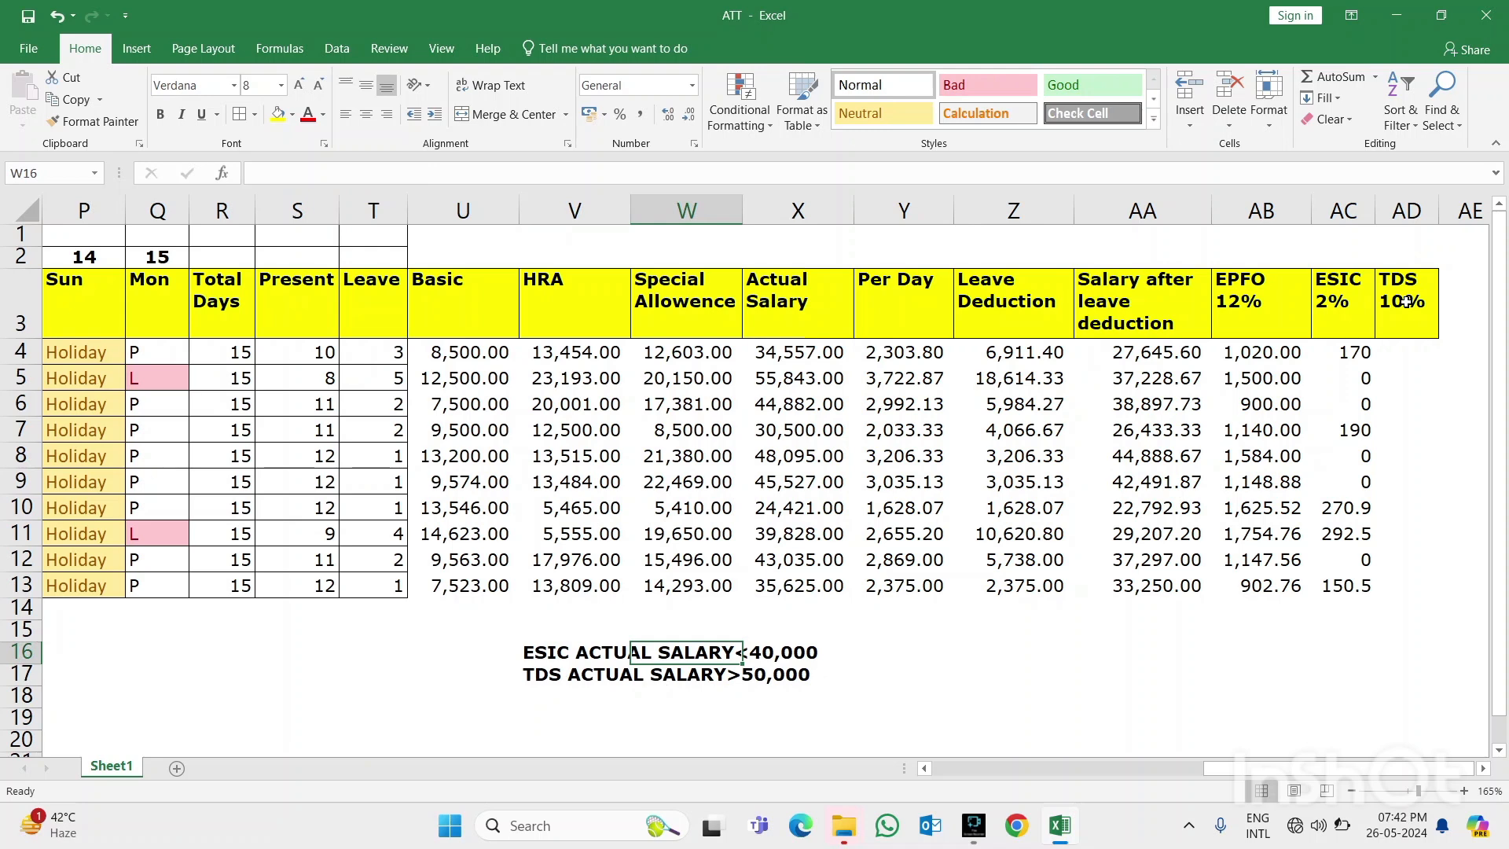
pyautogui.press('Up')
pyautogui.press('Up')
pyautogui.press('Up')
pyautogui.press('Up')
pyautogui.press('Up')
pyautogui.press('Up')
pyautogui.press('Up')
pyautogui.press('Up')
pyautogui.press('Up')
pyautogui.press('Up')
pyautogui.press('Up')
pyautogui.press('Right')
pyautogui.press('Right')
pyautogui.press('Up')
pyautogui.press('Up')
pyautogui.press('Right')
pyautogui.press('Right')
pyautogui.press('Right')
pyautogui.press('Right')
pyautogui.press('Right')
pyautogui.press('Right')
pyautogui.press('Left')
pyautogui.press('Down')
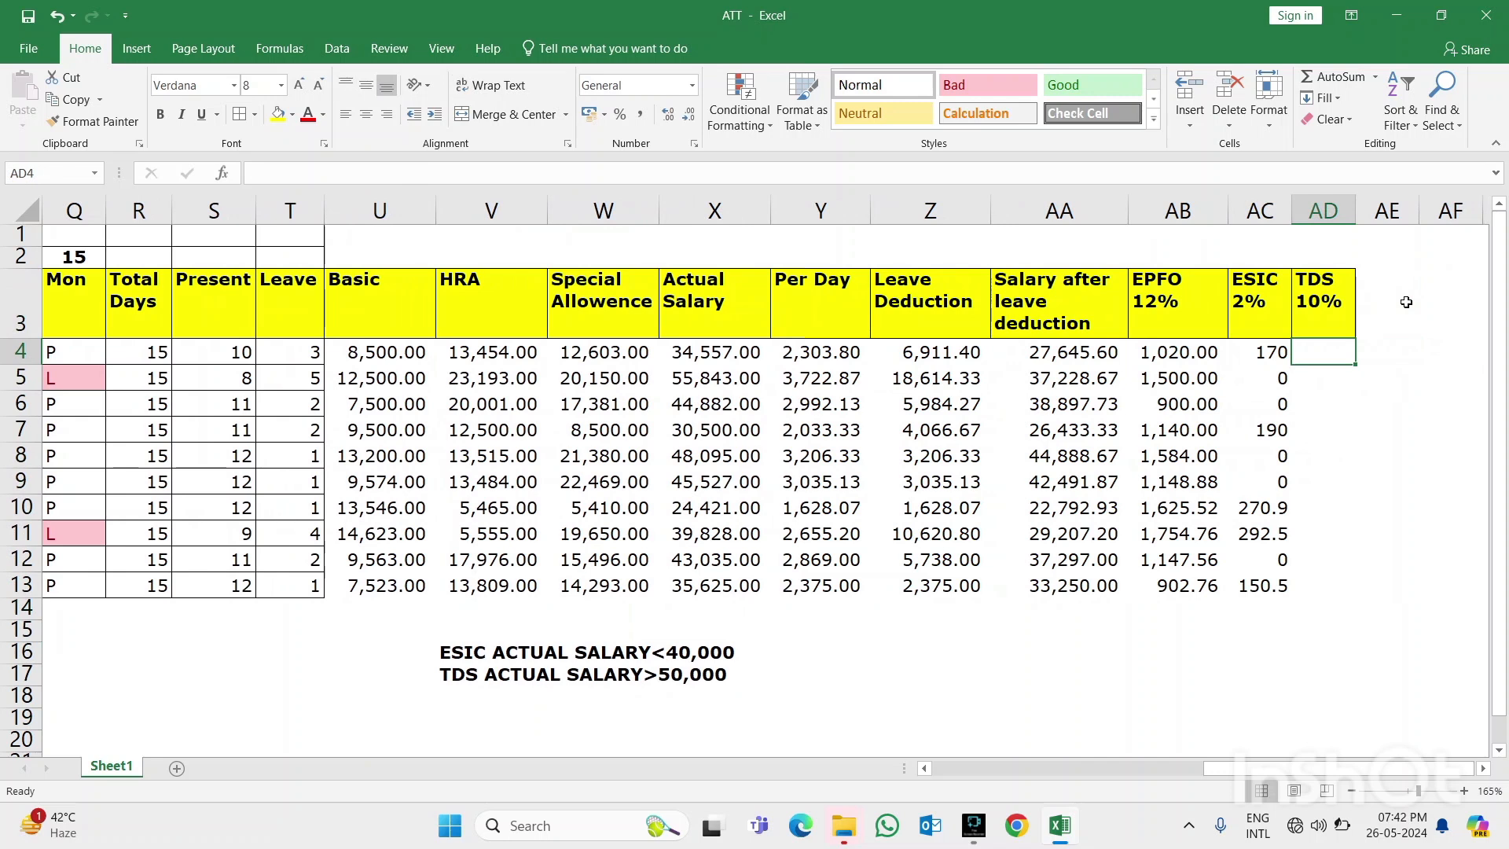
pyautogui.write('=')
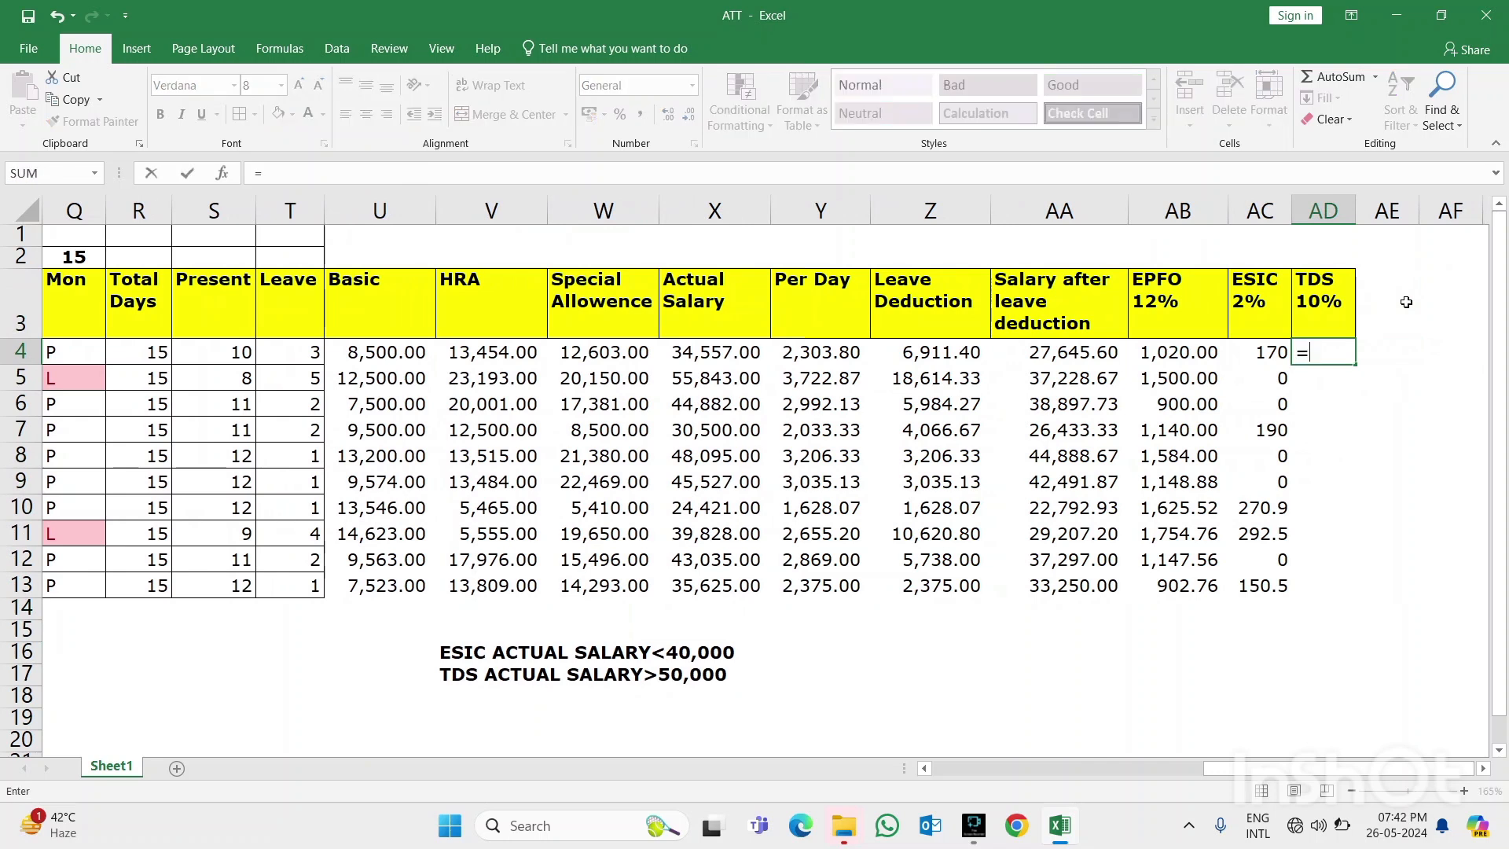
pyautogui.write('IF(')
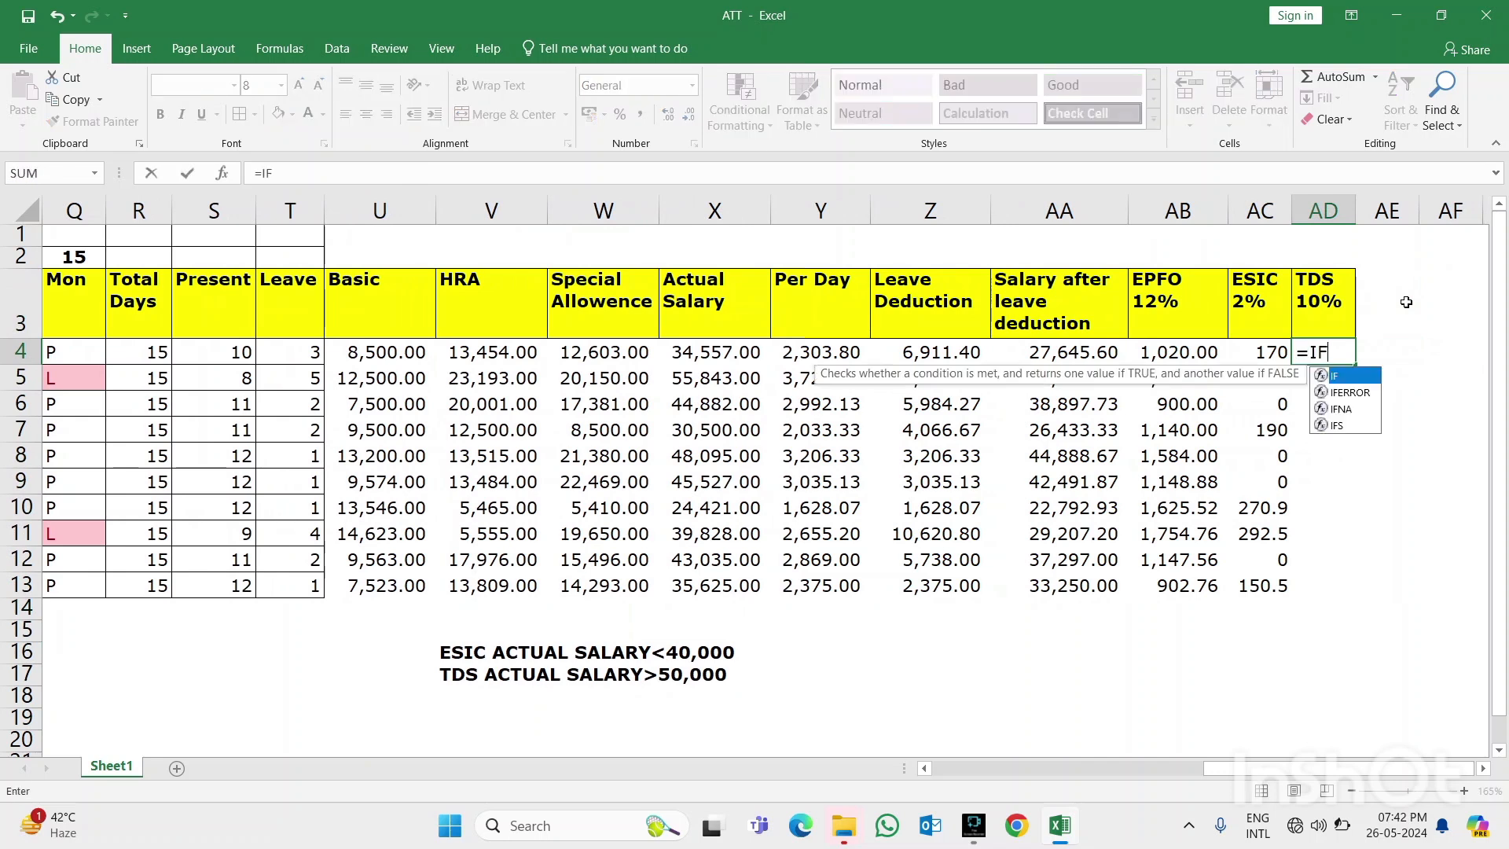
pyautogui.press('Left')
pyautogui.press('Left')
pyautogui.press('Left')
pyautogui.press('Left')
pyautogui.press('Left')
pyautogui.press('Left')
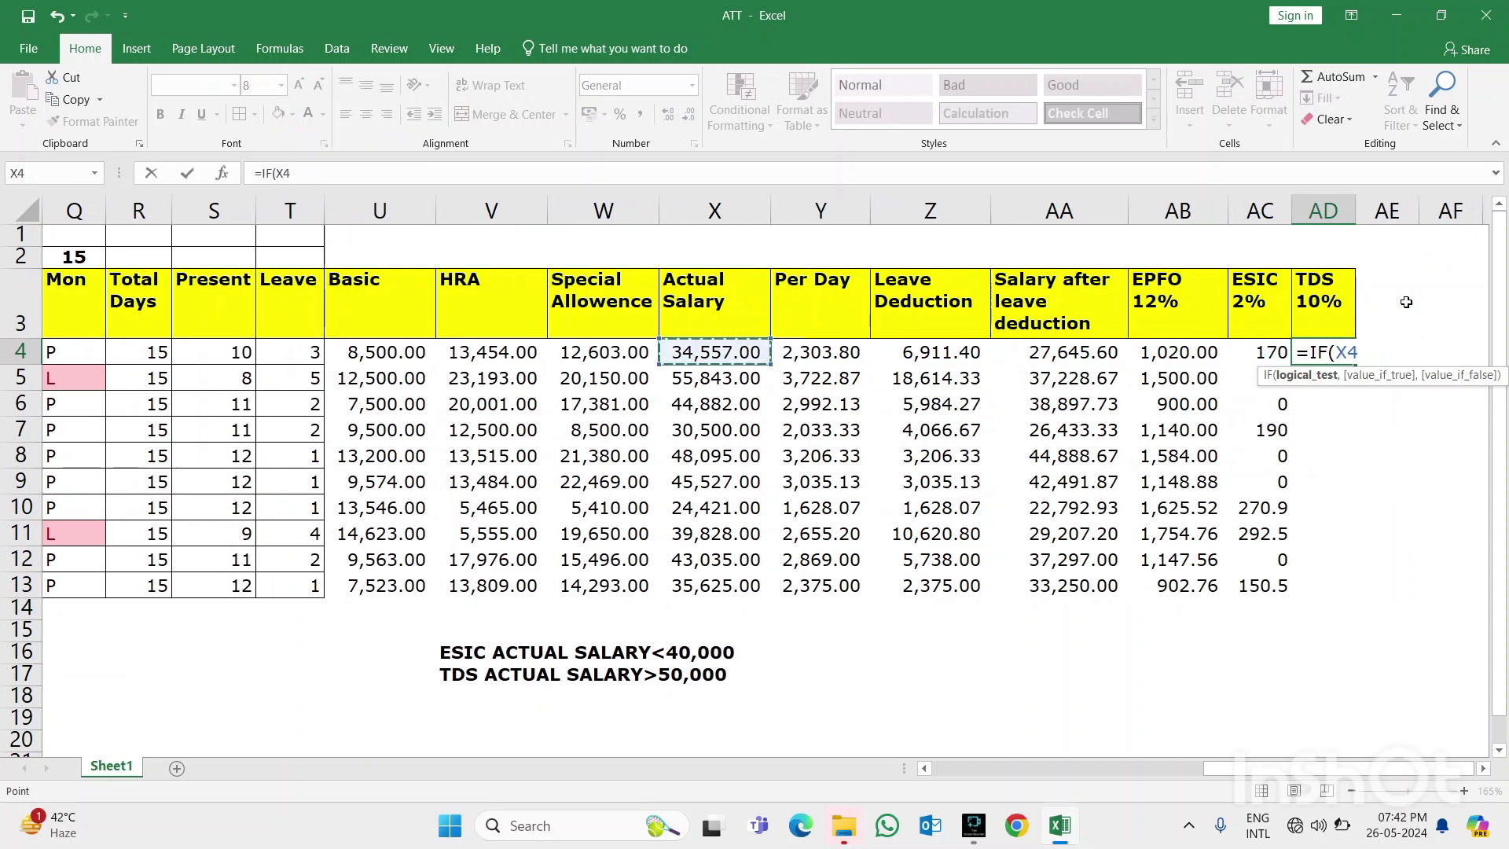
pyautogui.write('>50000')
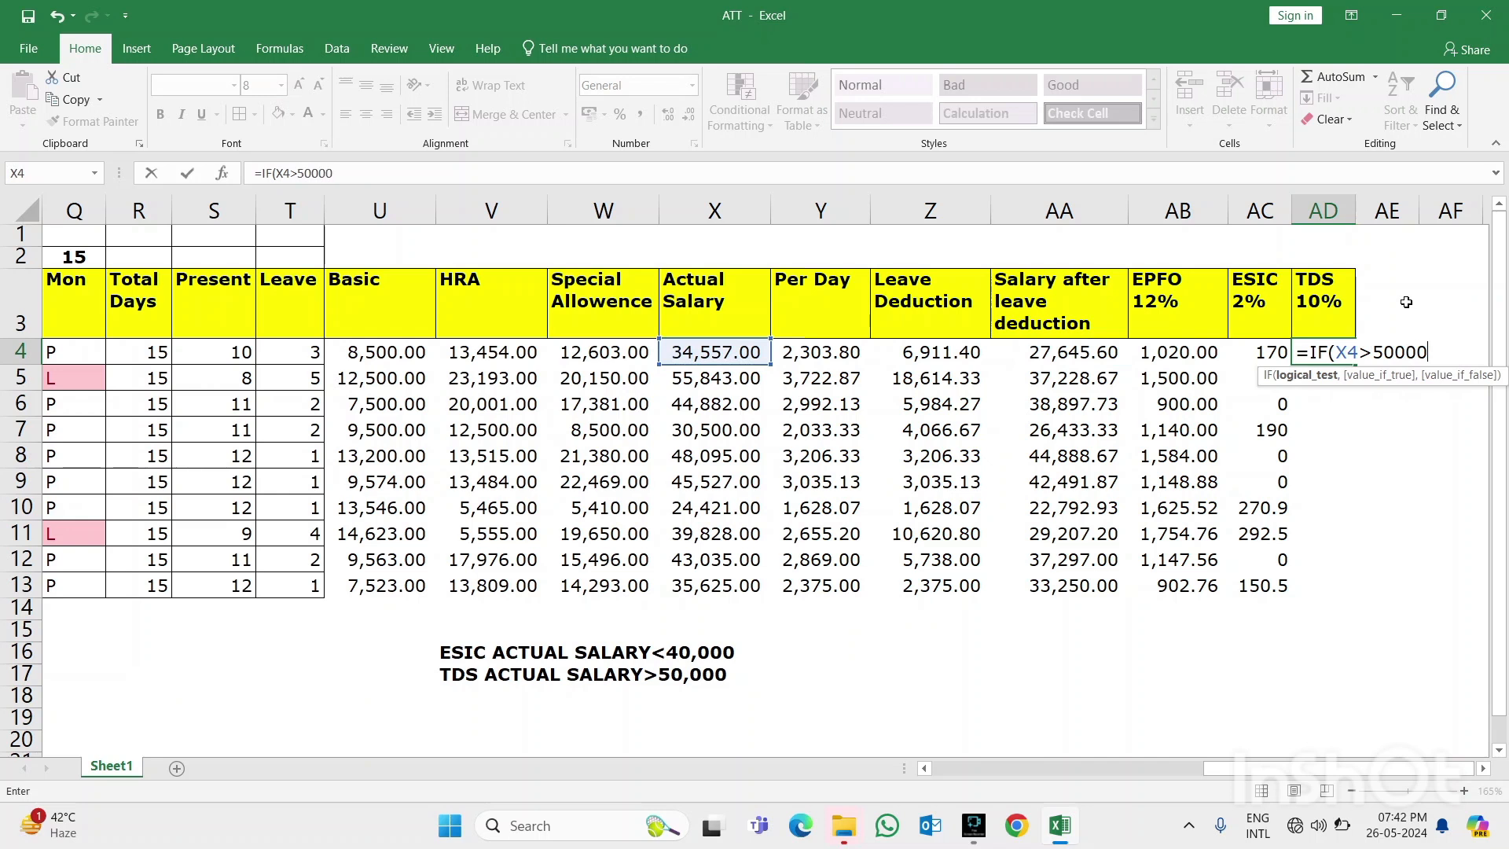
pyautogui.write(',')
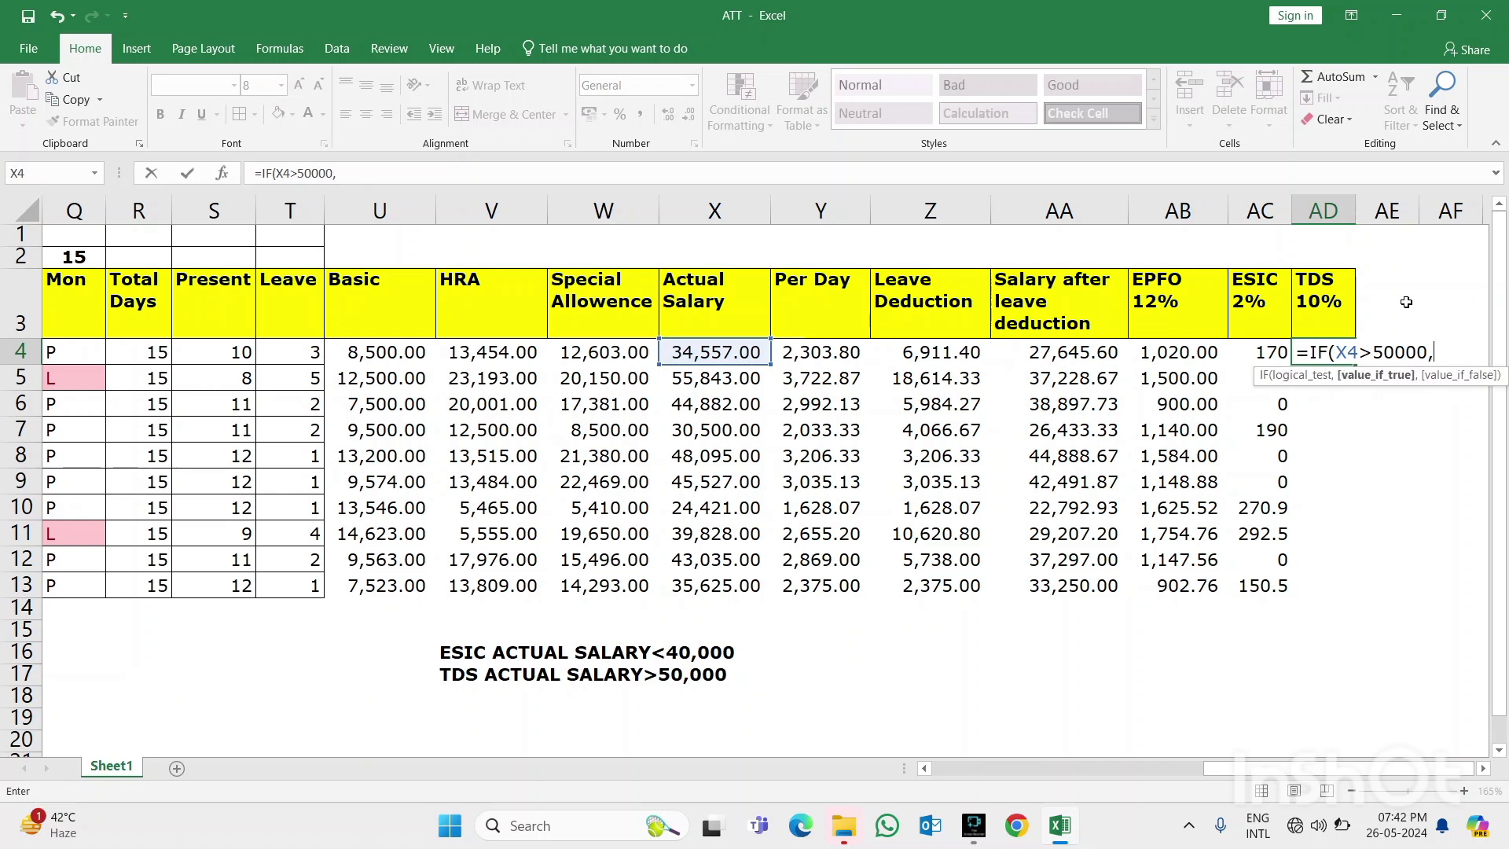
pyautogui.write('(')
pyautogui.click(408, 353)
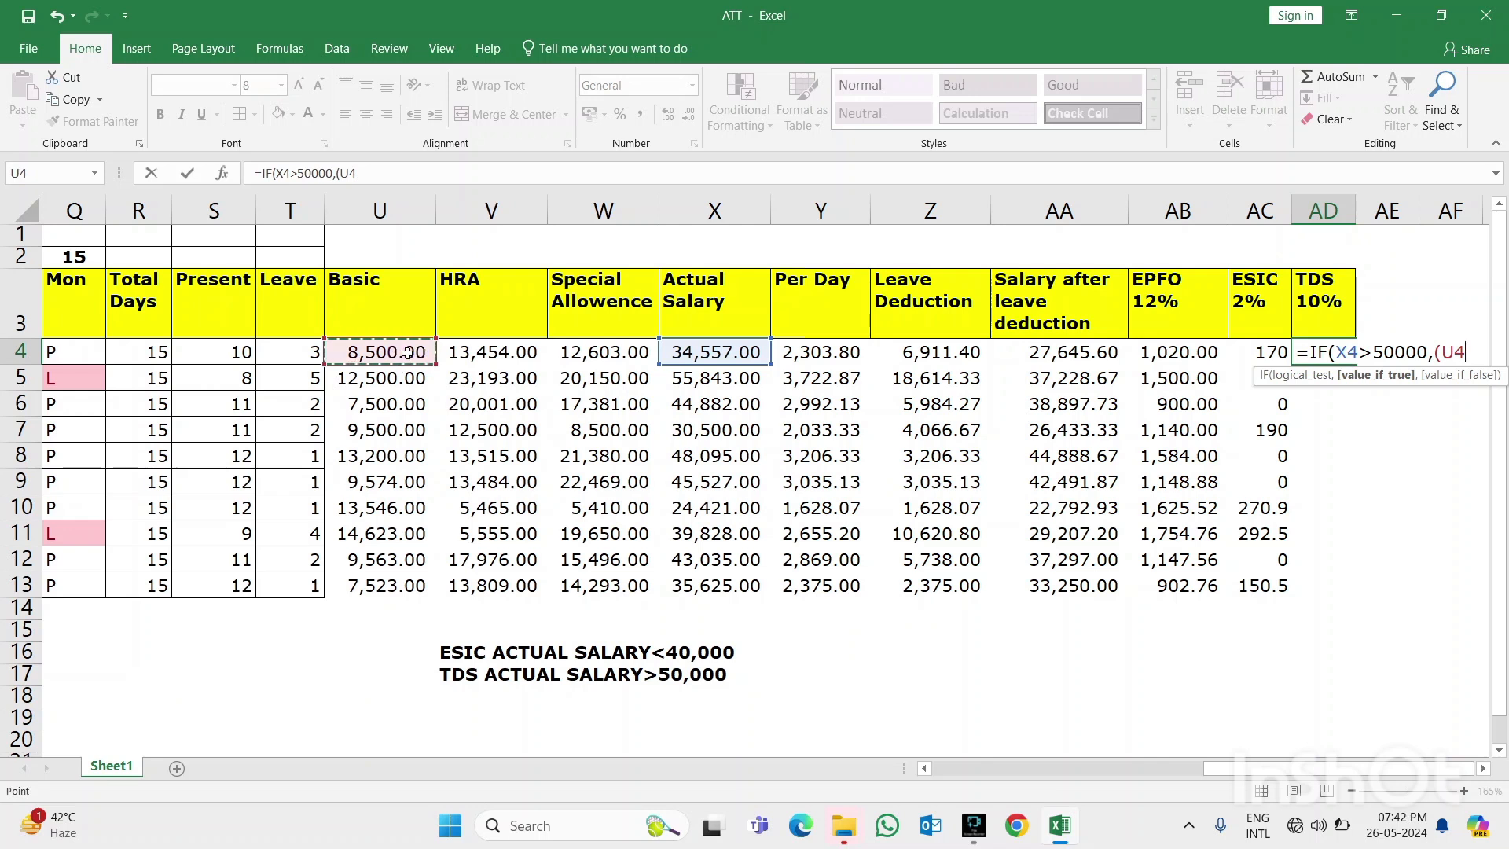
pyautogui.write('*10%')
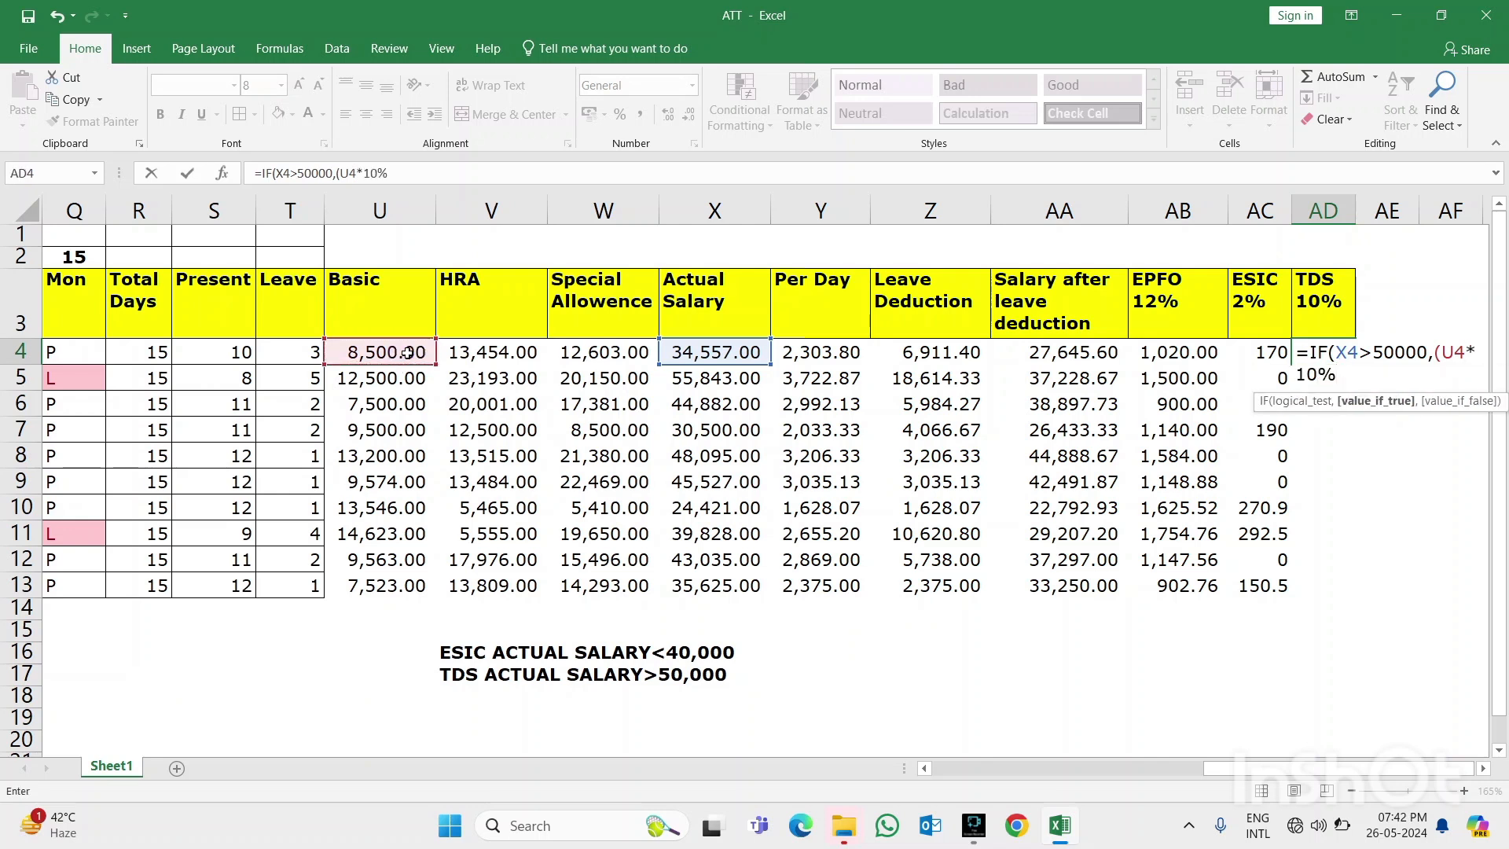
pyautogui.write('),')
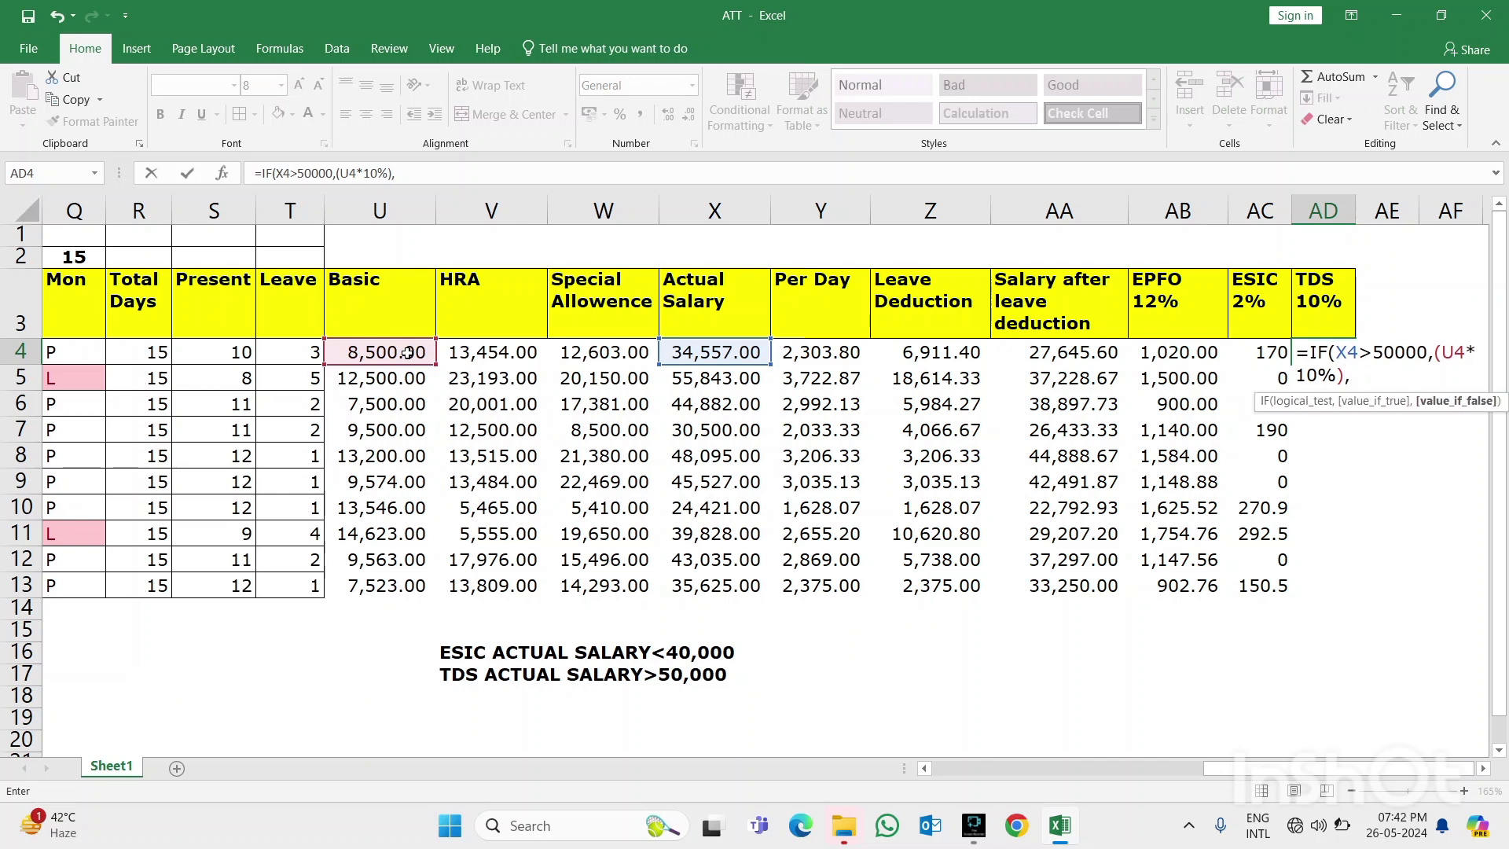
pyautogui.write('0)')
pyautogui.press('Return')
# Fill the TDS formula from AD4 down to AD13
pyautogui.press('Up')
pyautogui.hotkey('shift', 'Down')
pyautogui.hotkey('shift', 'Down')
pyautogui.hotkey('shift', 'Down')
pyautogui.hotkey('shift', 'Down')
pyautogui.hotkey('shift', 'Down')
pyautogui.hotkey('shift', 'Down')
pyautogui.hotkey('shift', 'Down')
pyautogui.hotkey('shift', 'Down')
pyautogui.hotkey('shift', 'Down')
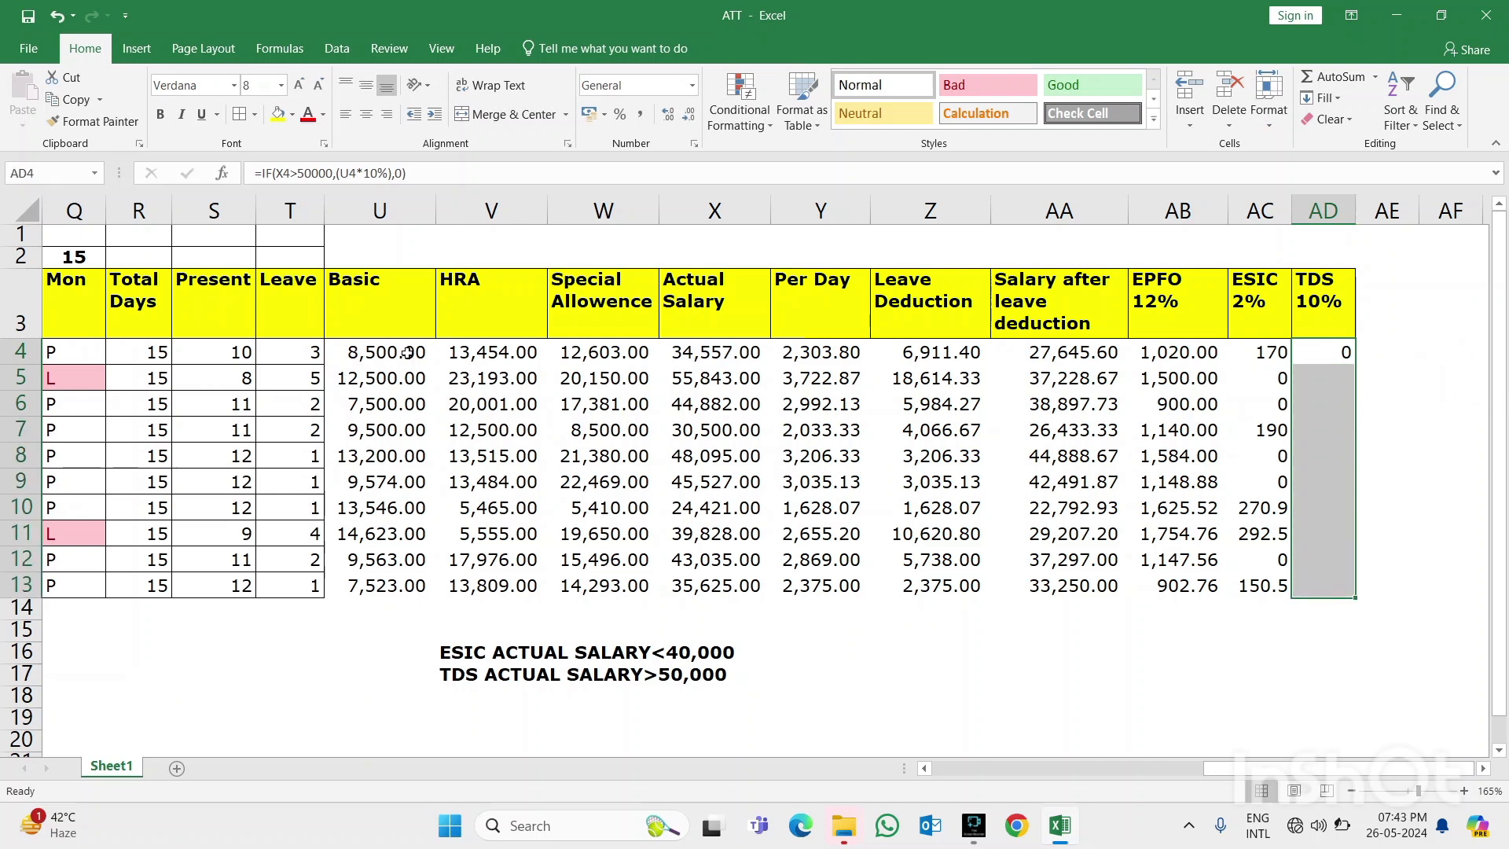
pyautogui.hotkey('ctrl', 'd')
# Check the TDS in row 5 against its Actual Salary, and select the ESIC cell AC4
pyautogui.press('Down')
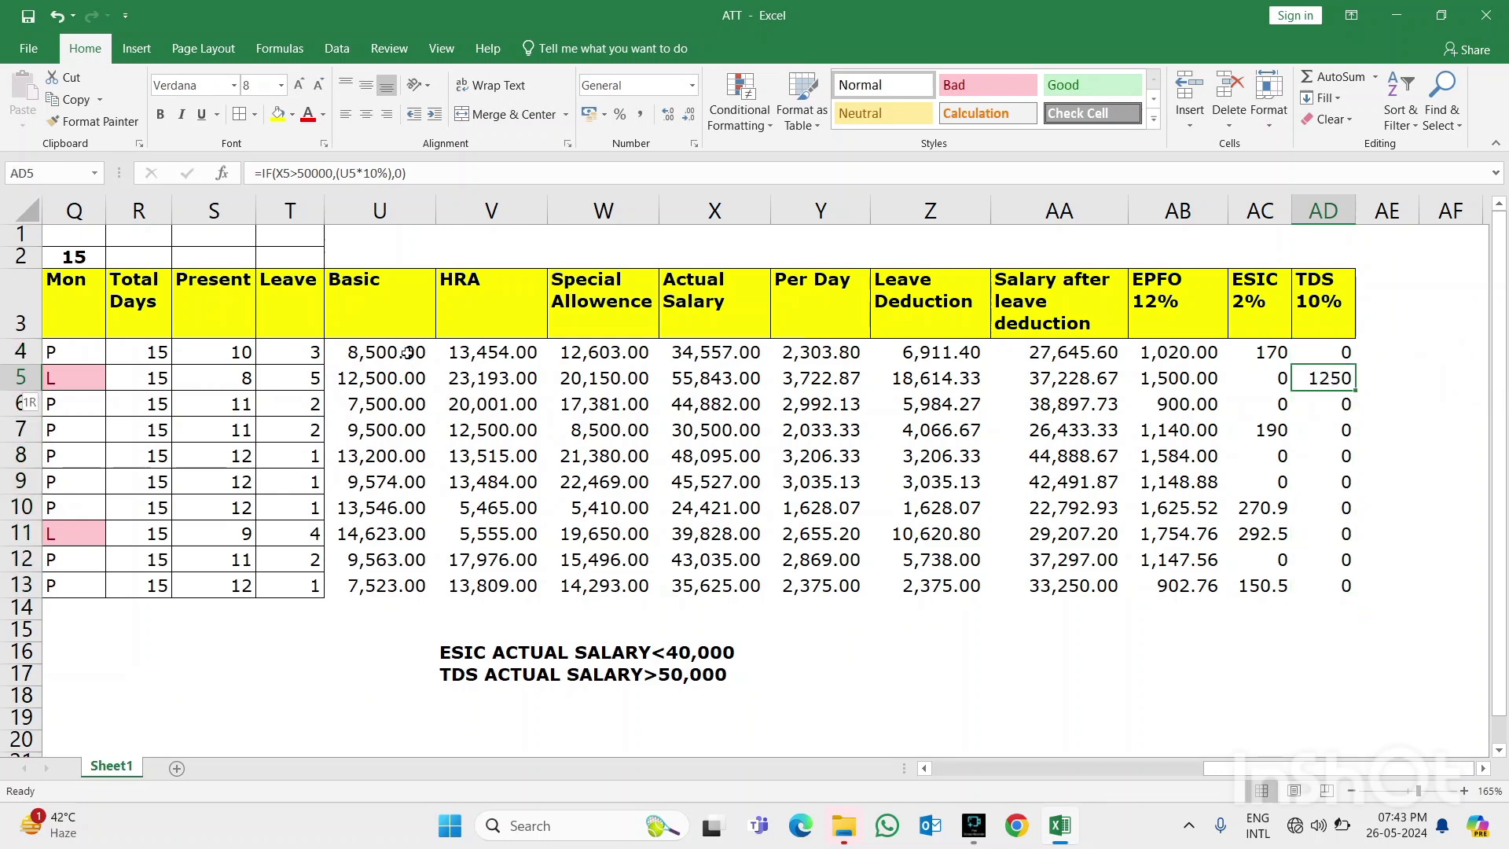
pyautogui.hotkey('shift', 'space')
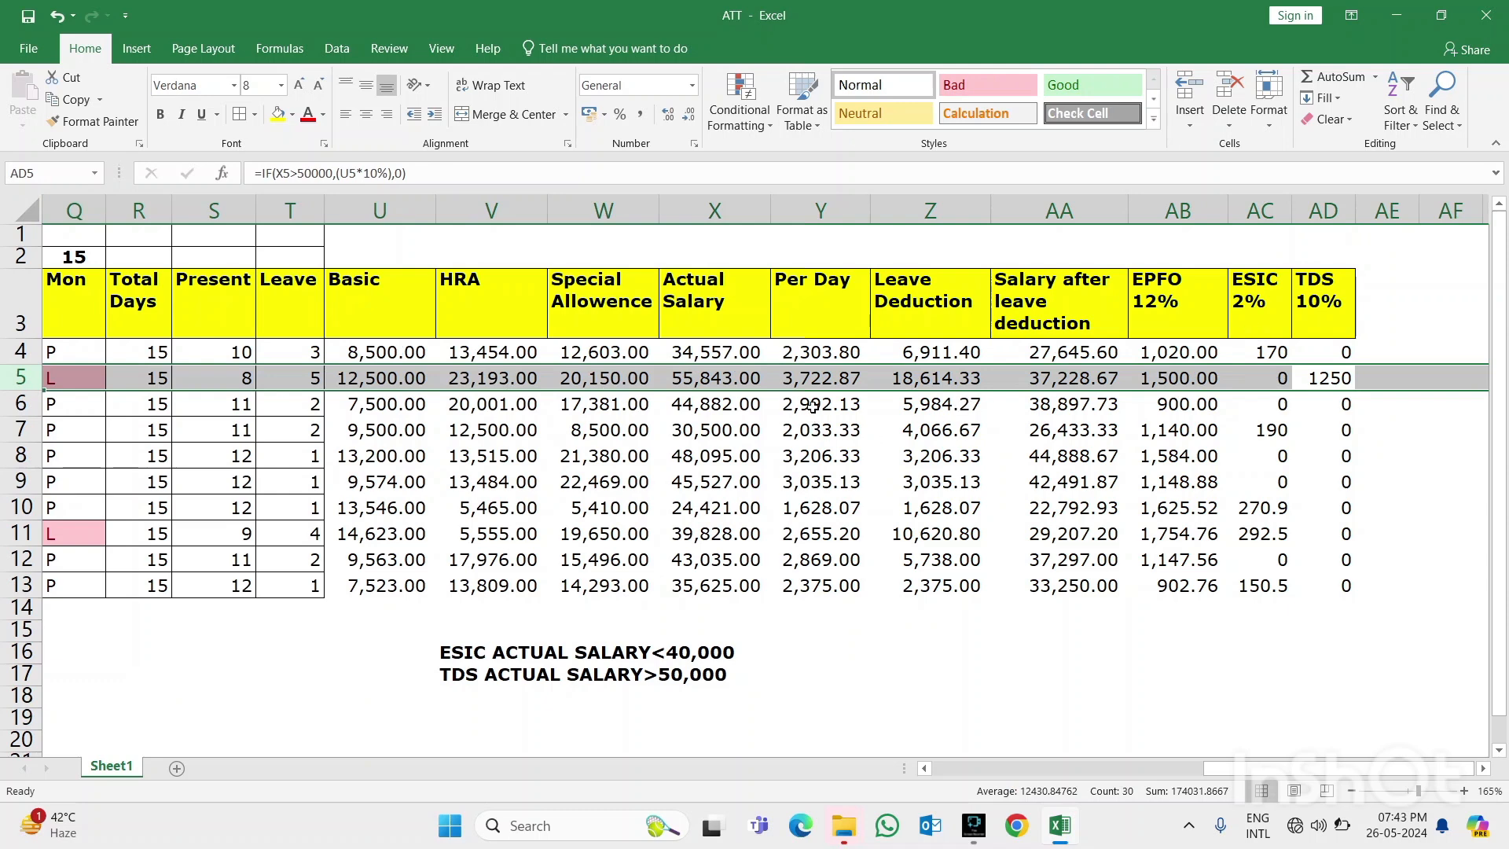
pyautogui.click(1278, 353)
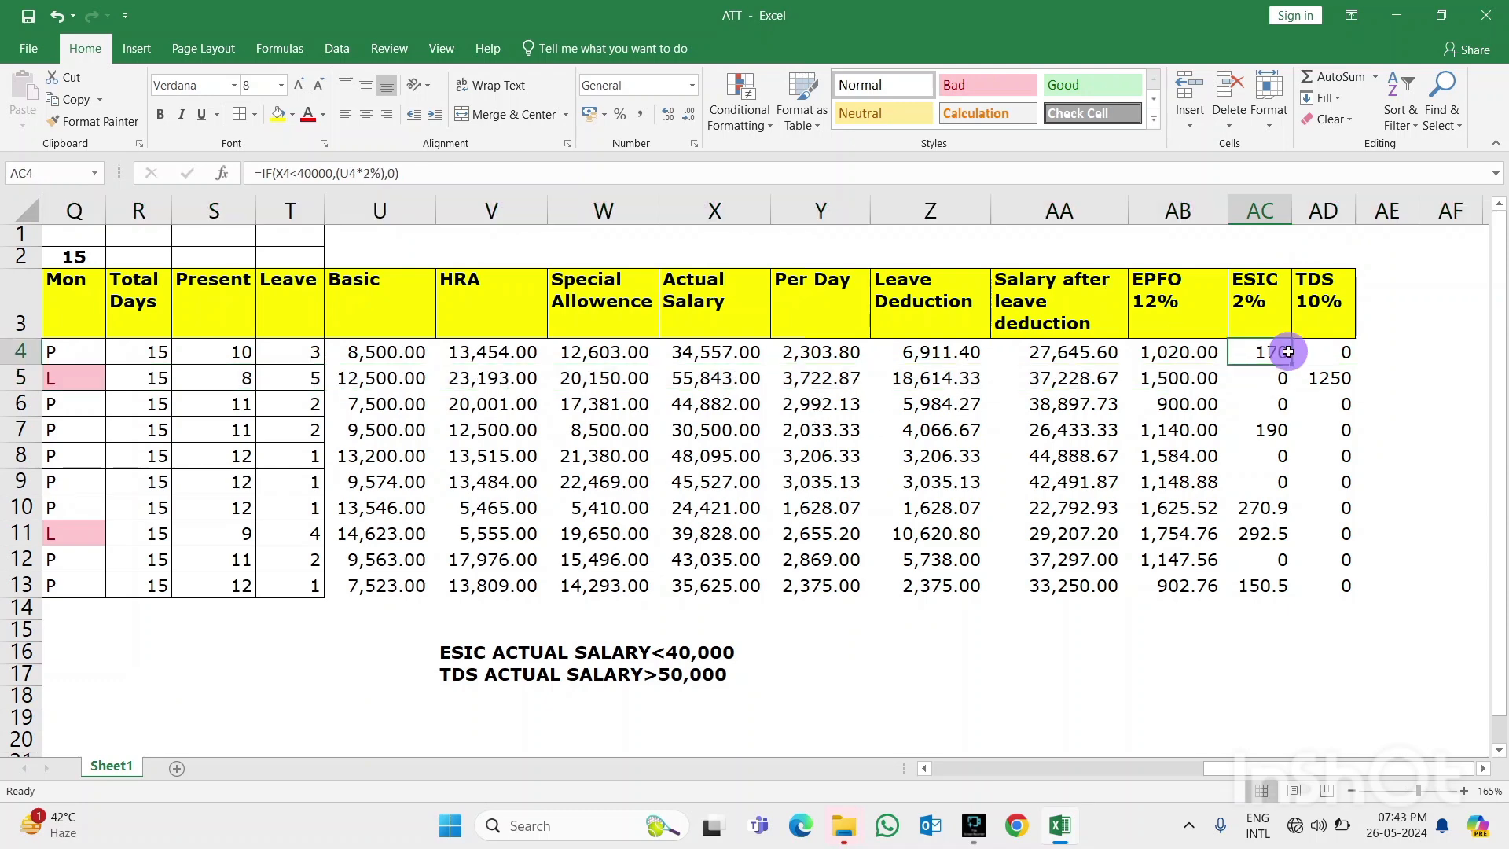
# Copy the TDS 10% header cell into AE3 so the new column's header has the same formatting
pyautogui.press('Up')
pyautogui.press('Right')
pyautogui.press('Right')
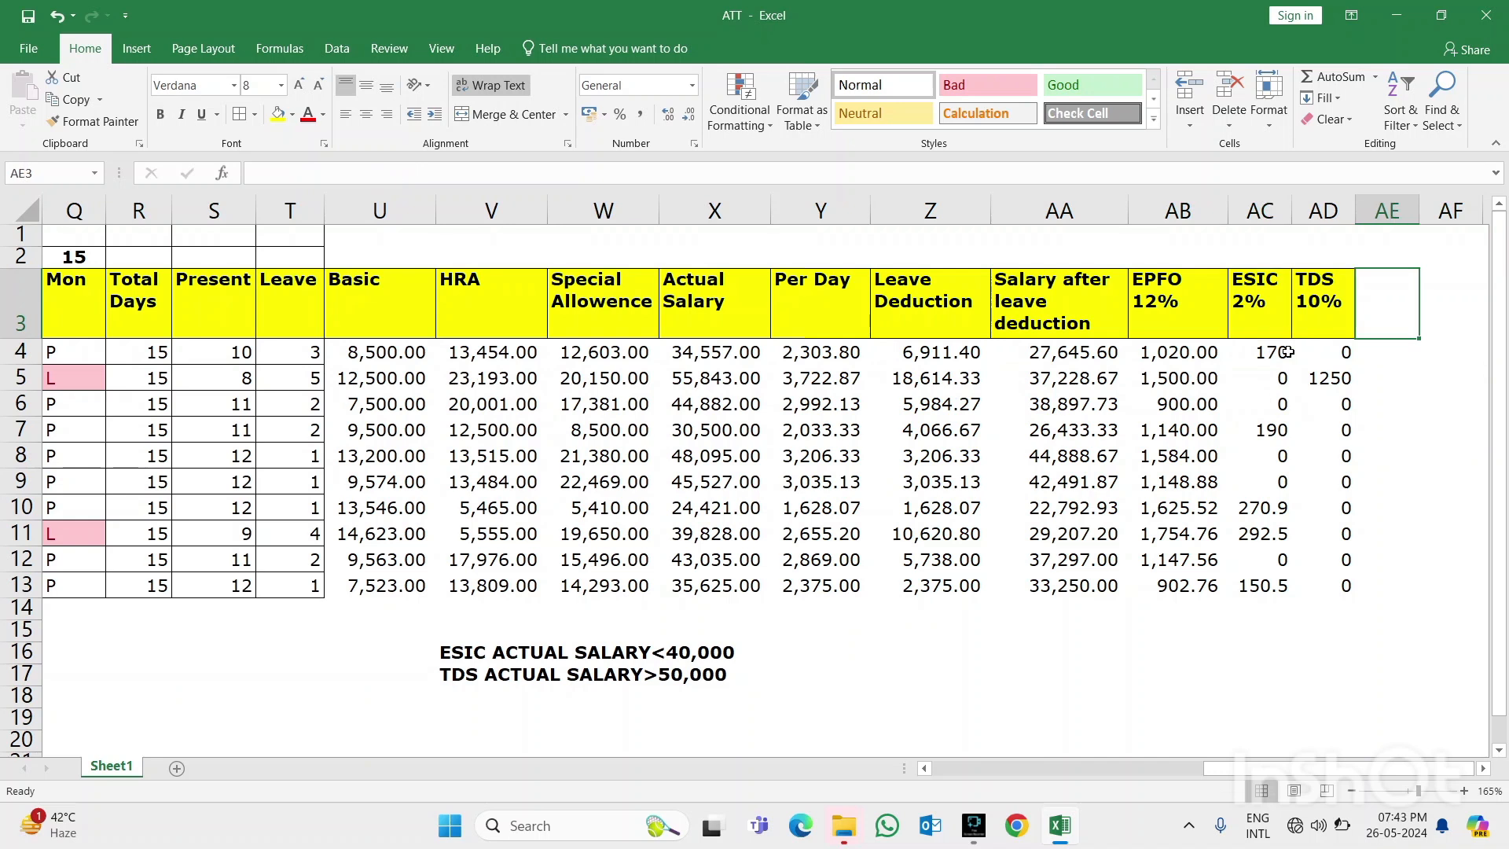
pyautogui.press('Left')
pyautogui.hotkey('ctrl', 'c')
pyautogui.press('Right')
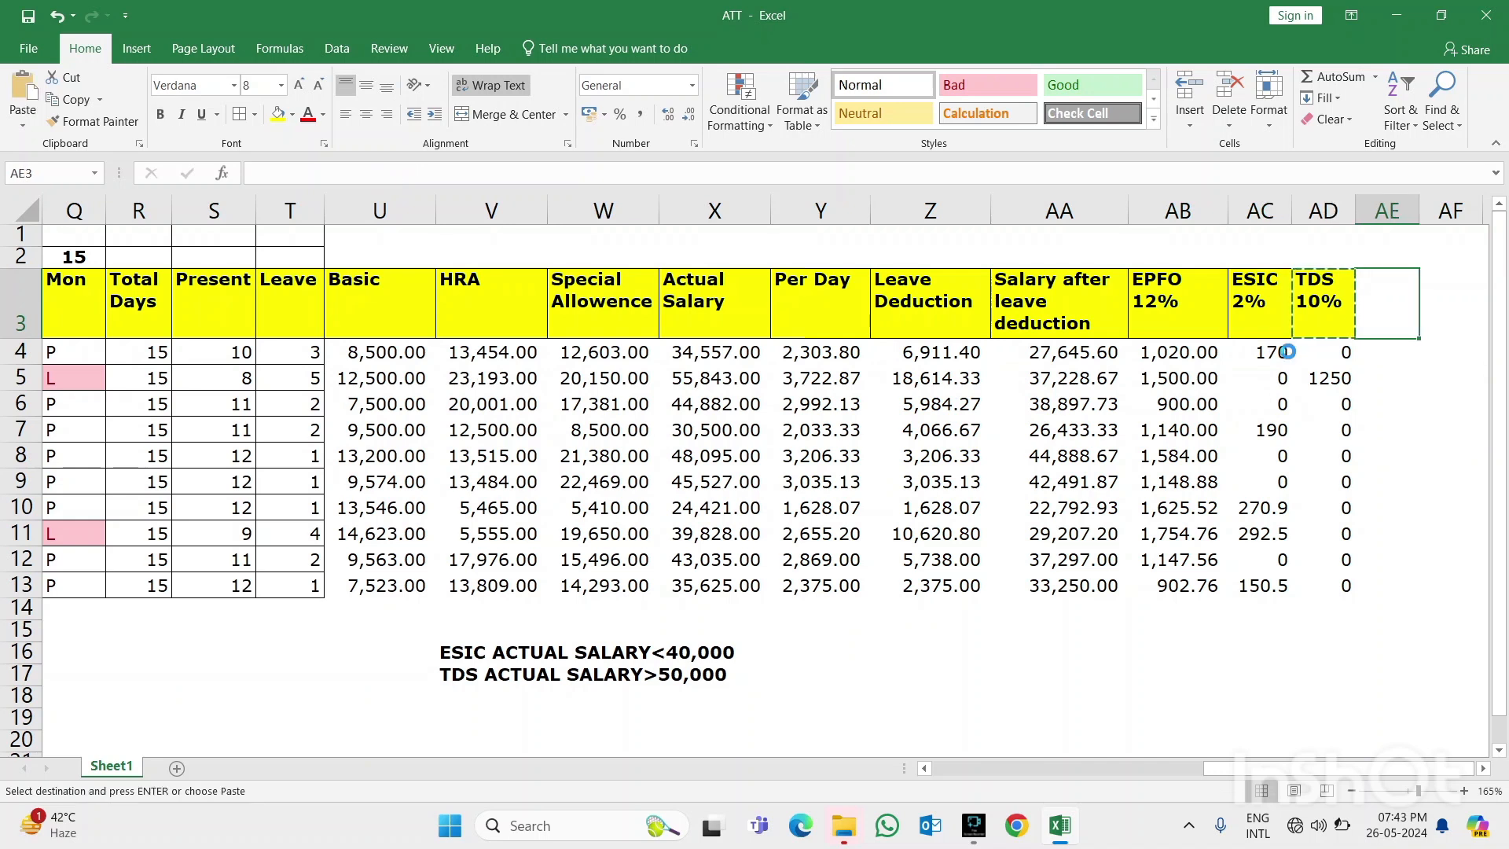
pyautogui.press('Return')
# Replace the copied text in AE3 with the header Total Deduction
pyautogui.write('T')
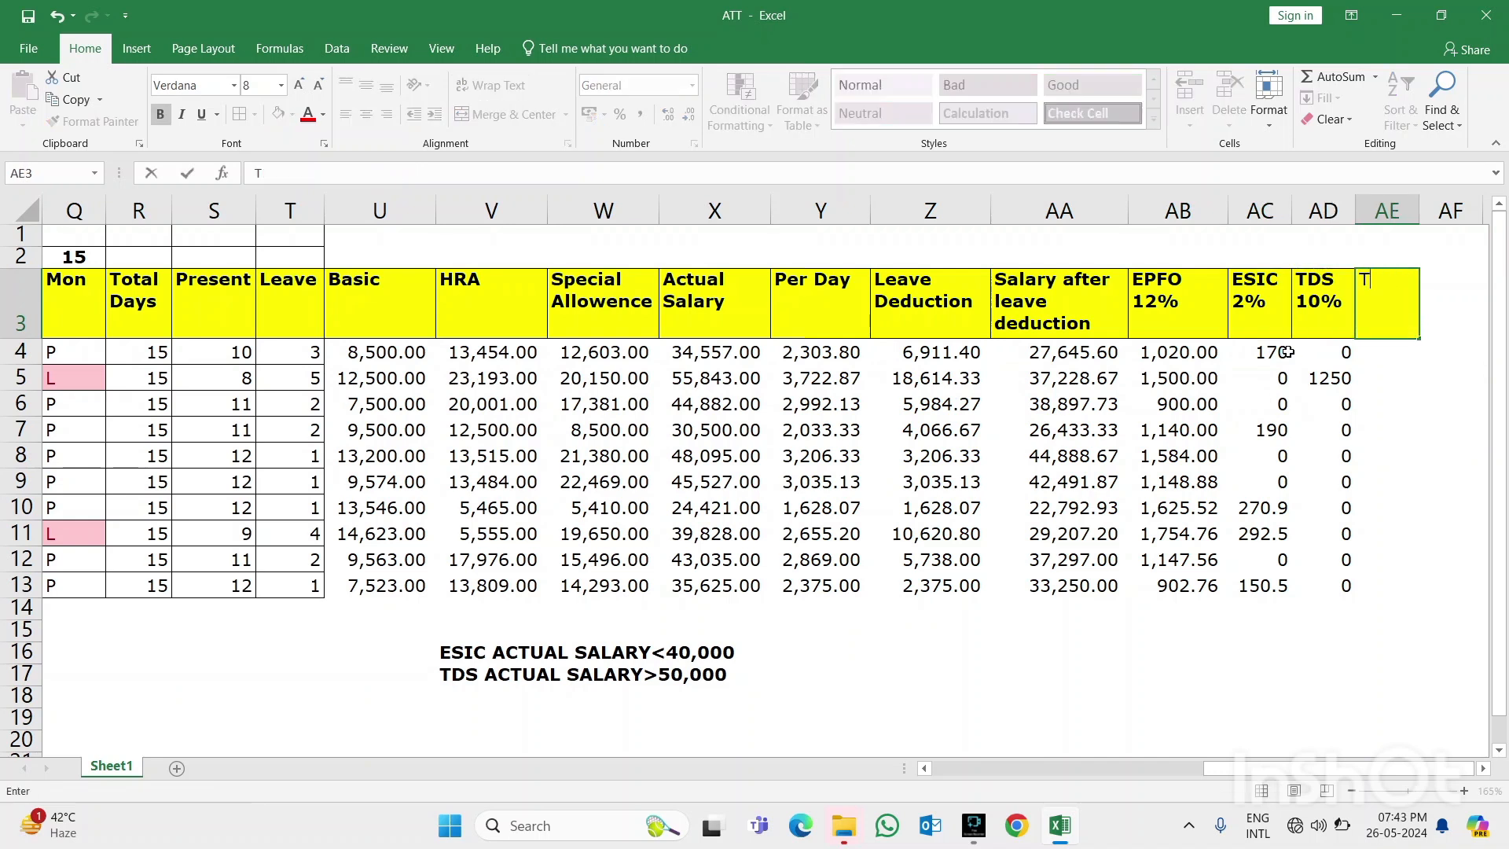
pyautogui.write('OTAL DE')
pyautogui.press('BackSpace')
pyautogui.press('BackSpace')
pyautogui.press('BackSpace')
pyautogui.press('BackSpace')
pyautogui.press('BackSpace')
pyautogui.press('BackSpace')
pyautogui.write('otal Deduc')
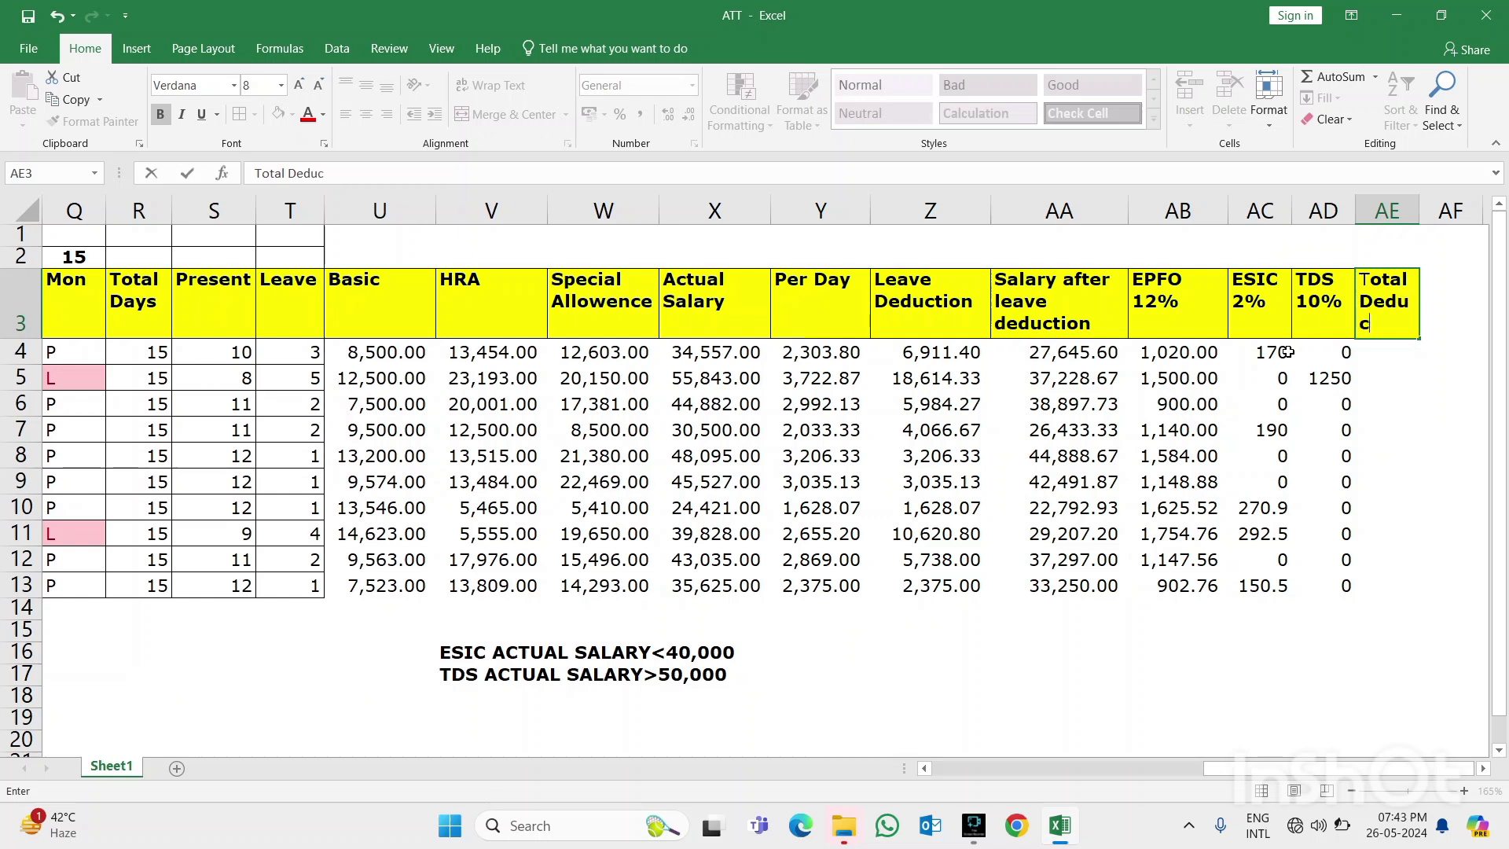
pyautogui.write('tion')
pyautogui.press('Return')
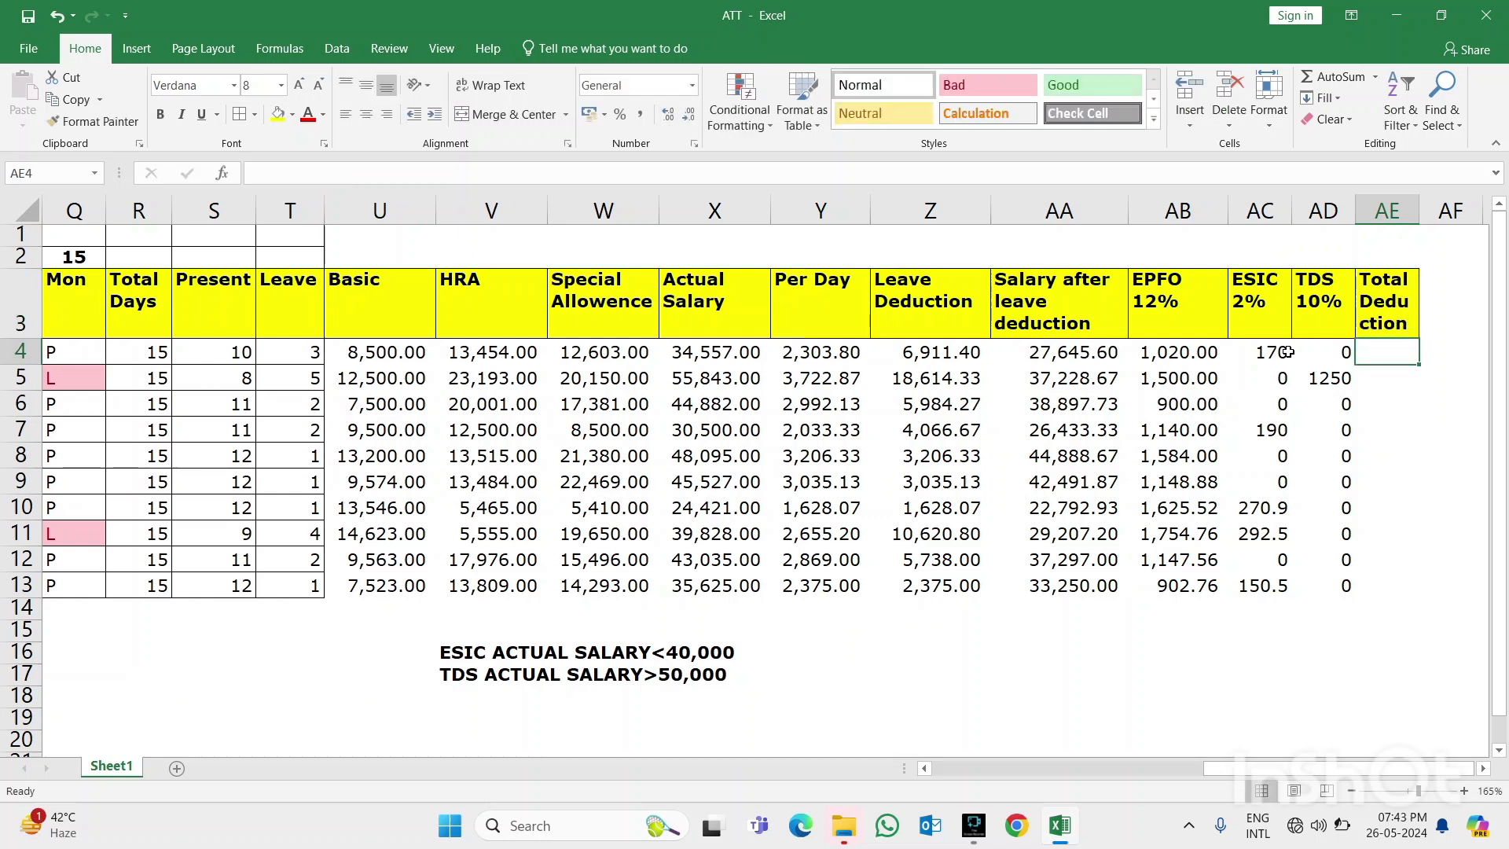
# Enter =SUM(AB4:AD4) in AE4 to total the EPFO, ESIC and TDS deductions
pyautogui.write('=su')
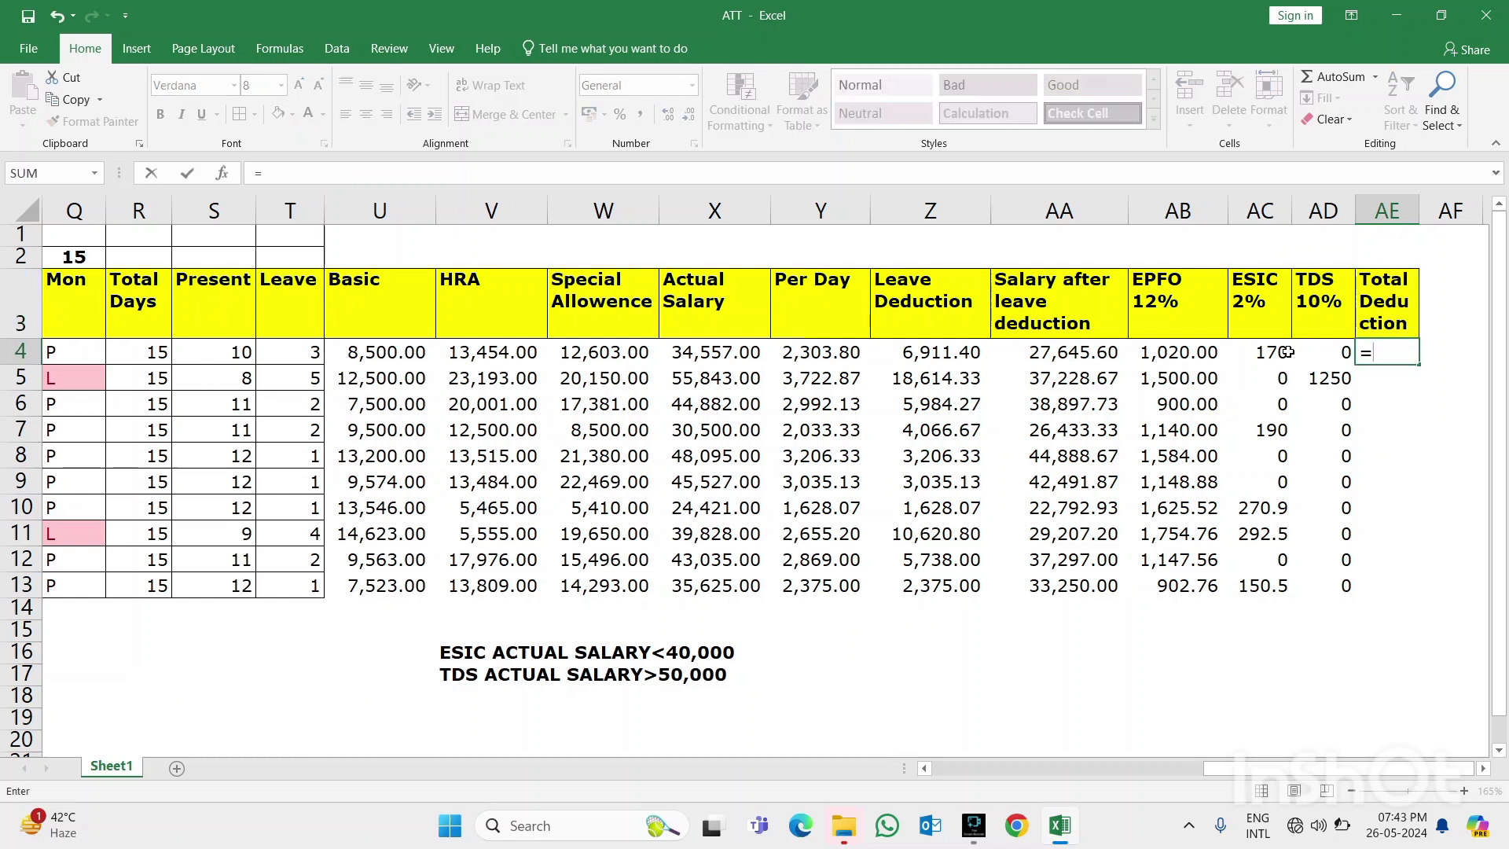
pyautogui.press('Tab')
pyautogui.press('Left')
pyautogui.press('Left')
pyautogui.press('Left')
pyautogui.press('Left')
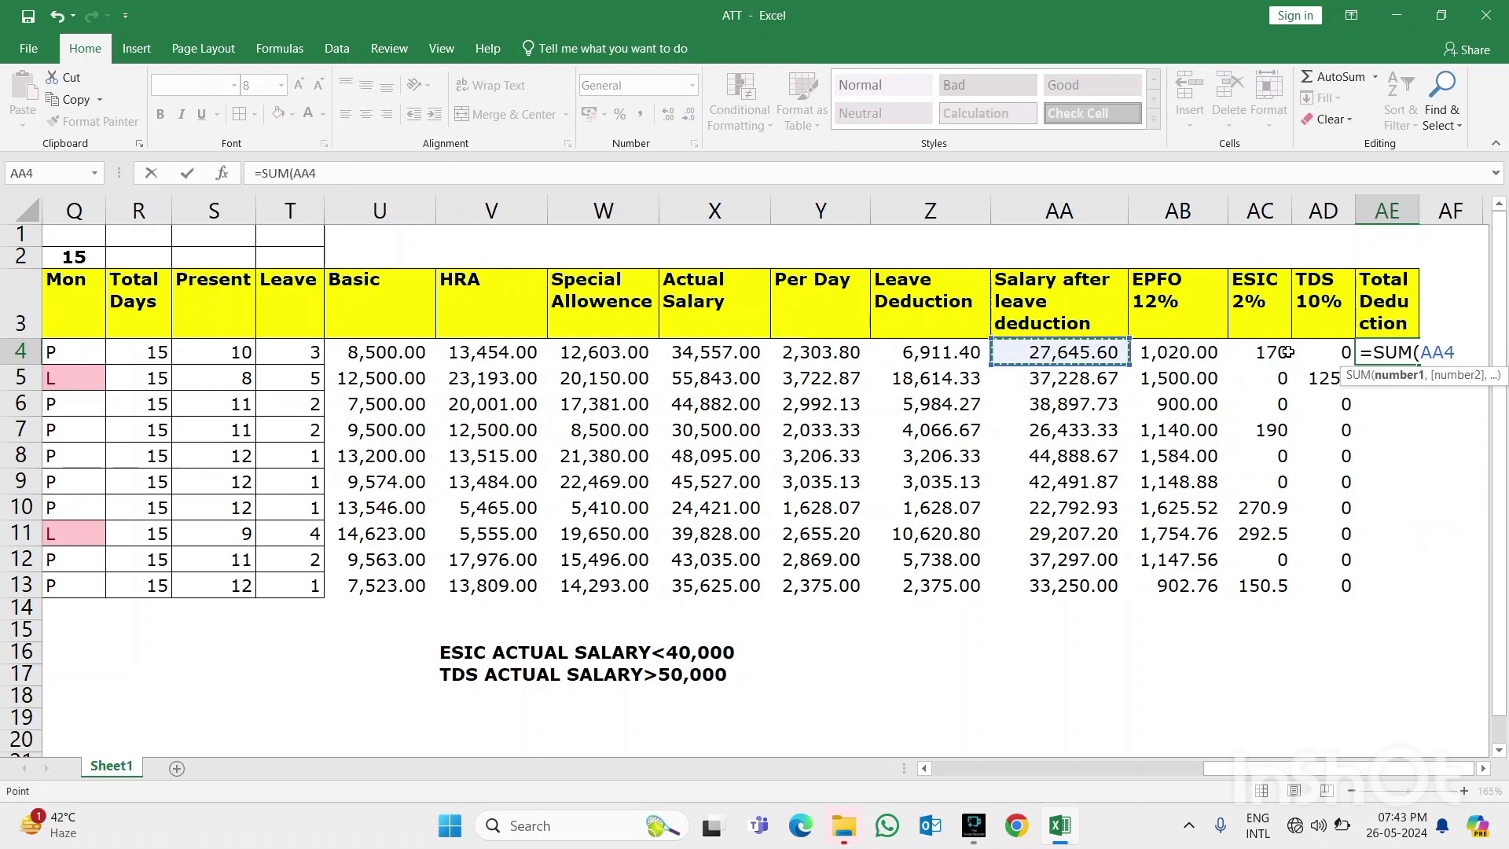
pyautogui.press('Right')
pyautogui.hotkey('shift', 'Right')
pyautogui.hotkey('shift', 'Right')
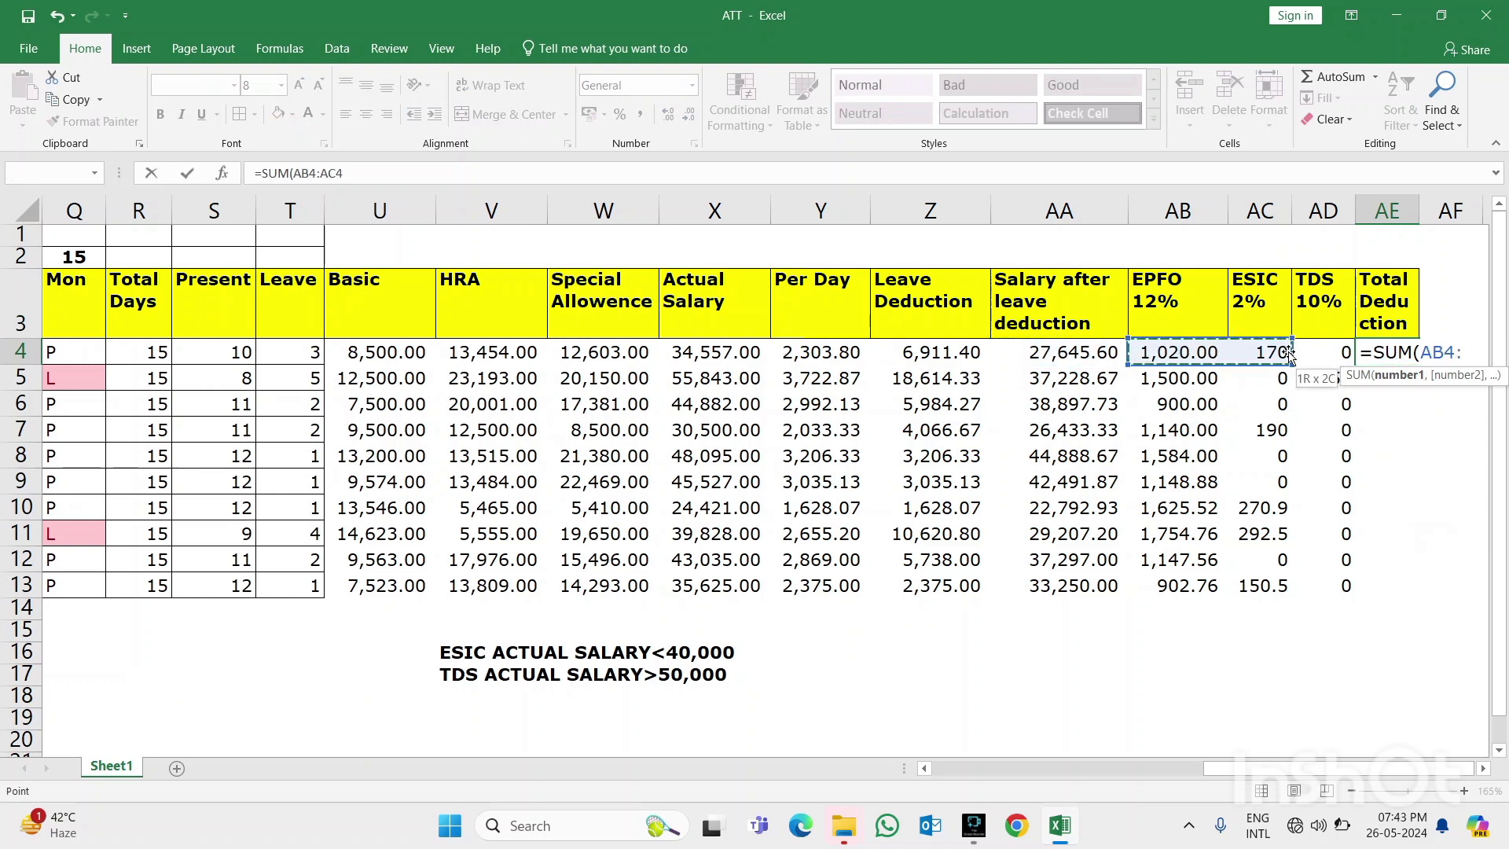
pyautogui.write(')')
pyautogui.press('Return')
# Fill the Total Deduction formula from AE4 down to AE13
pyautogui.press('Up')
pyautogui.hotkey('shift', 'Down')
pyautogui.hotkey('shift', 'Down')
pyautogui.hotkey('shift', 'Down')
pyautogui.hotkey('shift', 'Down')
pyautogui.hotkey('shift', 'Down')
pyautogui.hotkey('shift', 'Down')
pyautogui.hotkey('shift', 'Down')
pyautogui.hotkey('shift', 'Down')
pyautogui.hotkey('shift', 'Down')
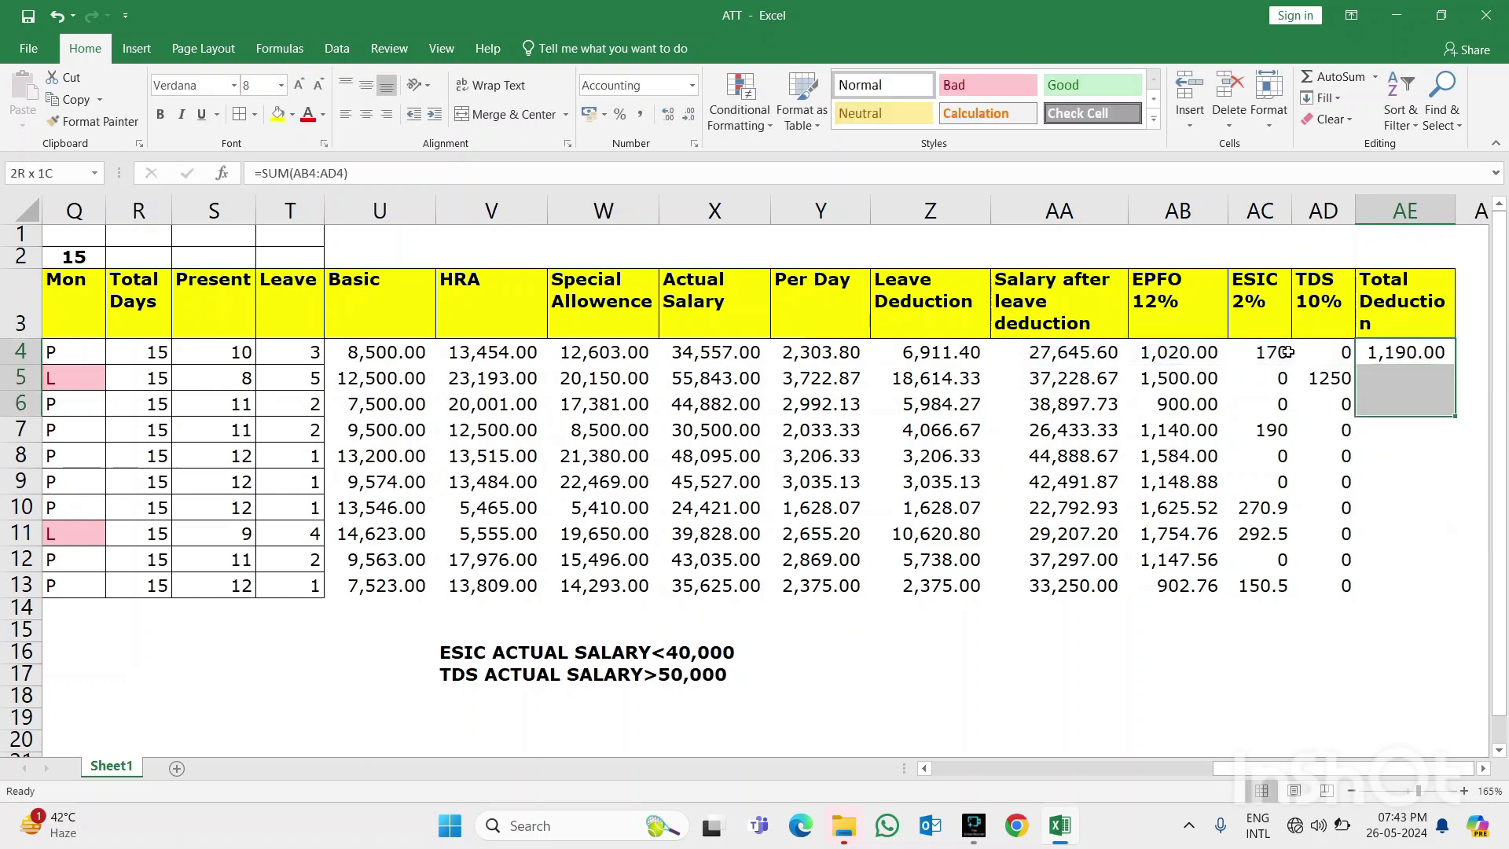
pyautogui.hotkey('ctrl', 'd')
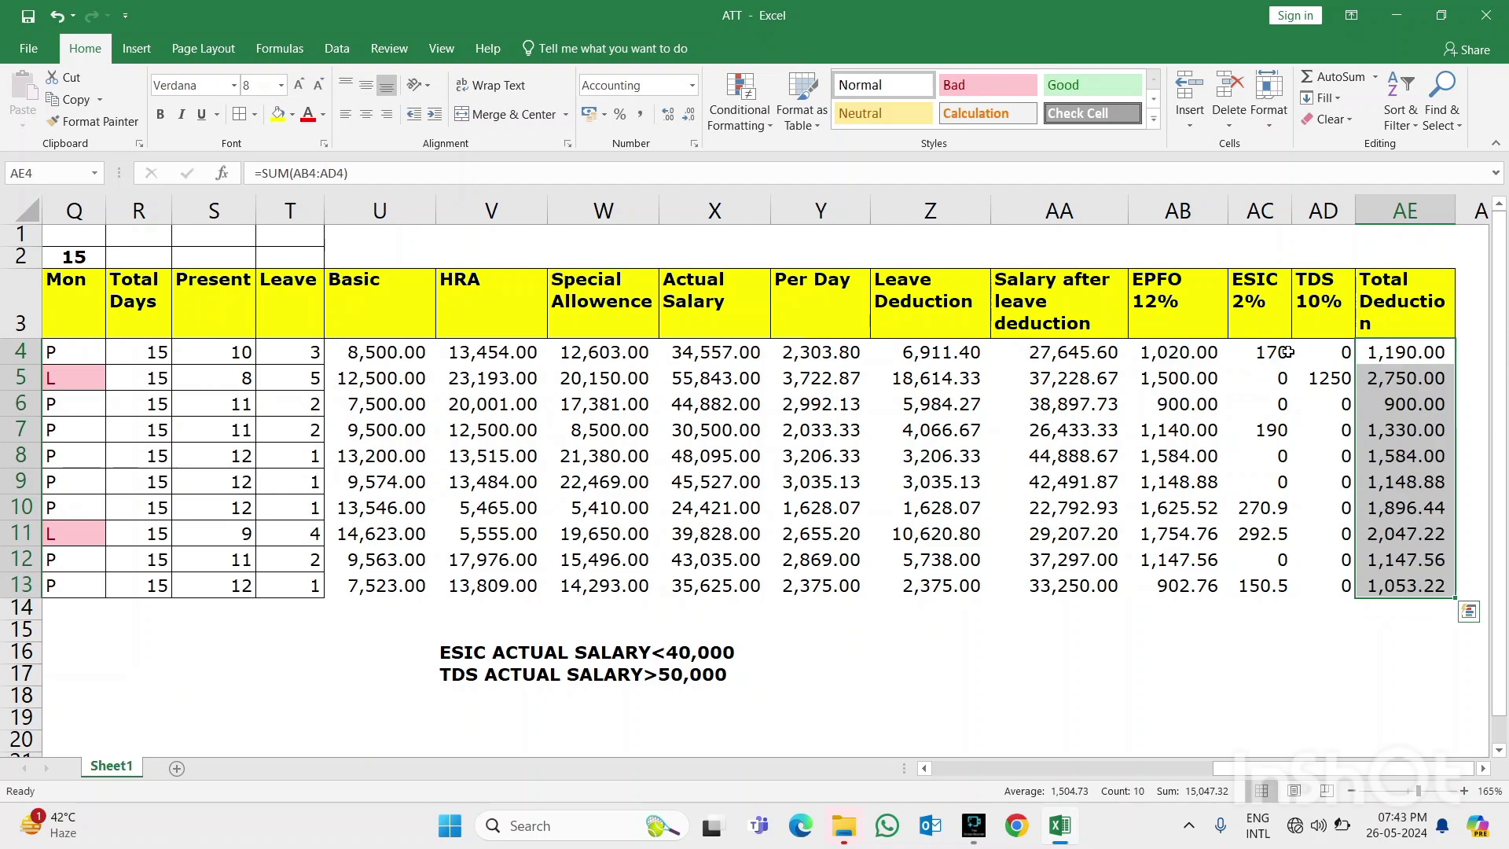
# Enter the header Net Salary Payable in AF3
pyautogui.press('Right')
pyautogui.press('Up')
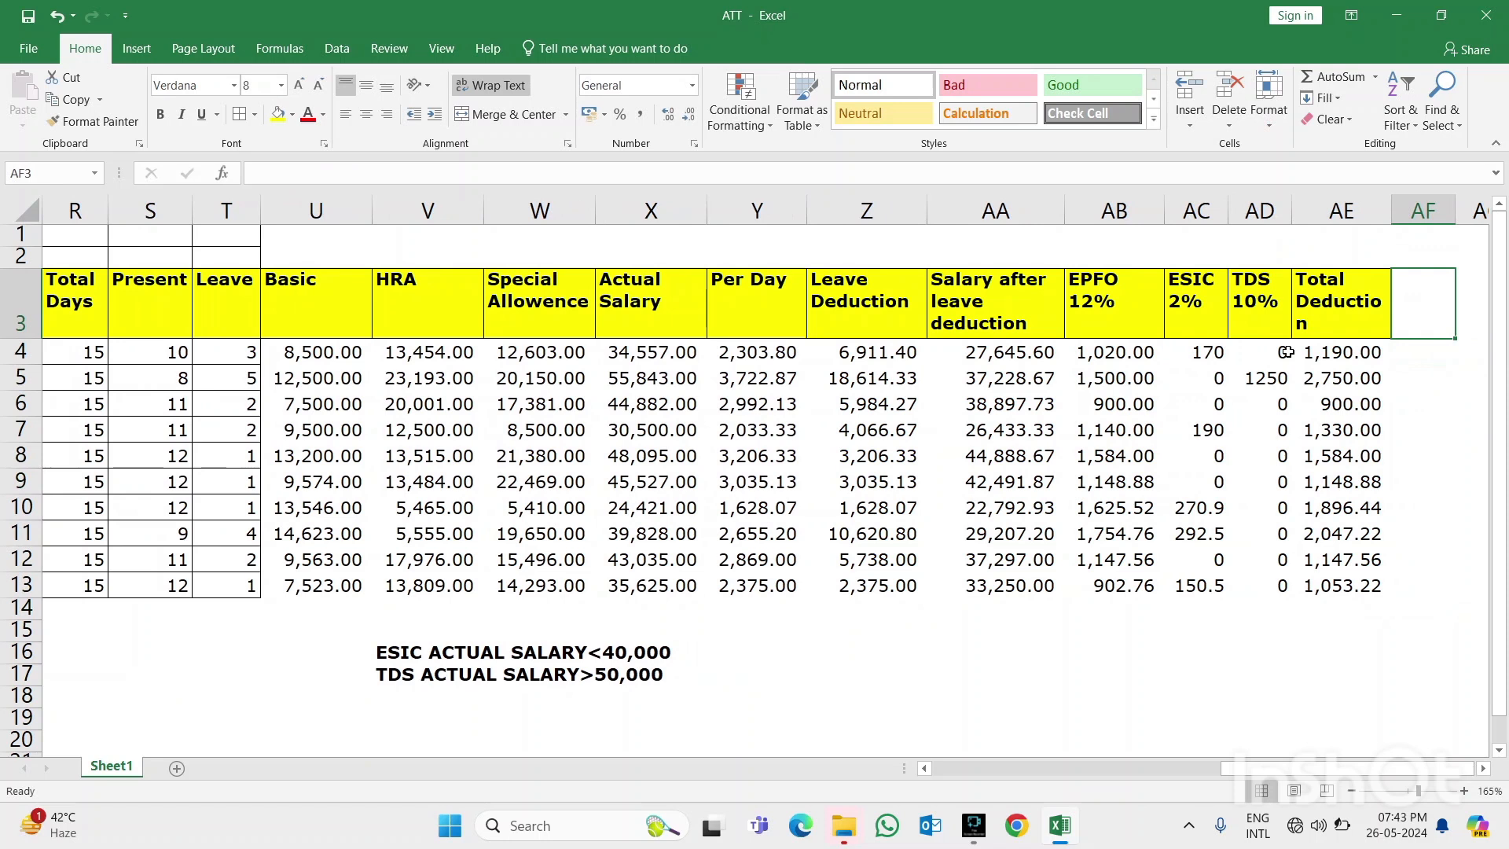
pyautogui.write('Net ')
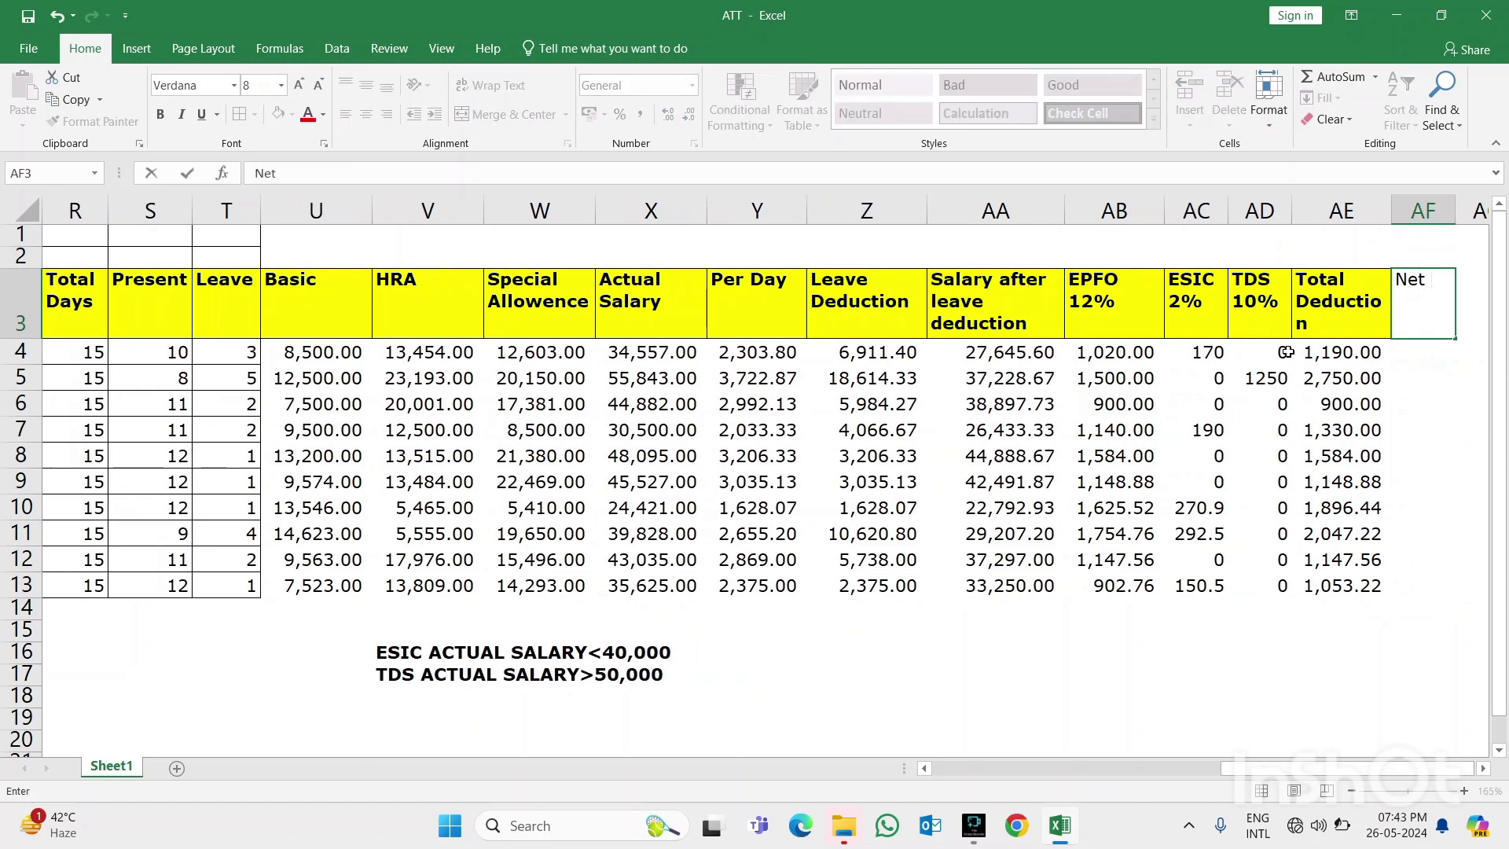
pyautogui.write('Salary Payable')
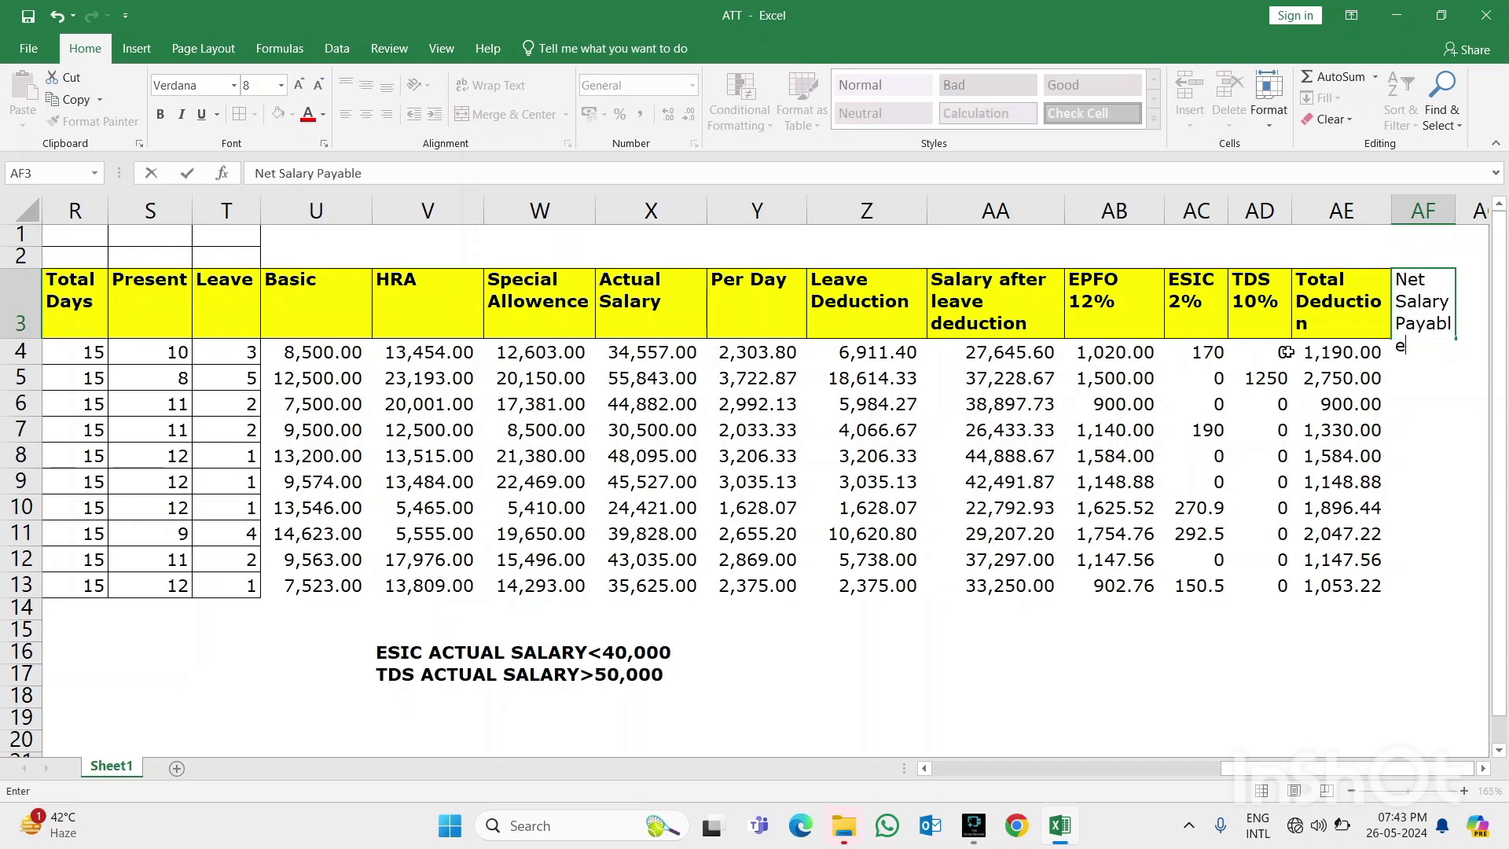
pyautogui.press('Return')
pyautogui.press('Up')
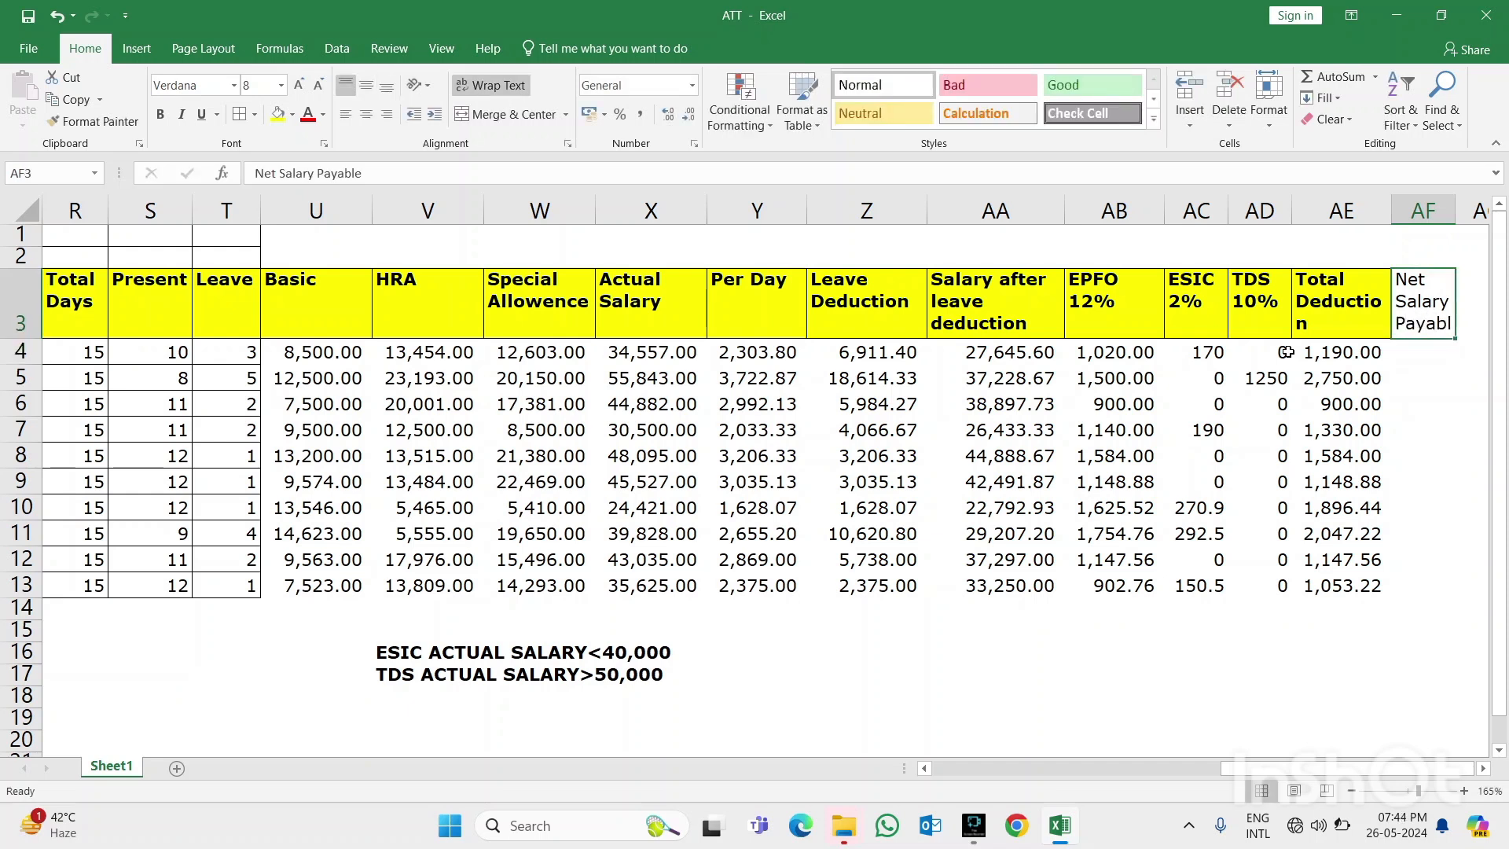
# Copy the formatting of the Total Deduction header in AE3 onto the Net Salary Payable header in AF3
pyautogui.click(1324, 306)
pyautogui.click(93, 121)
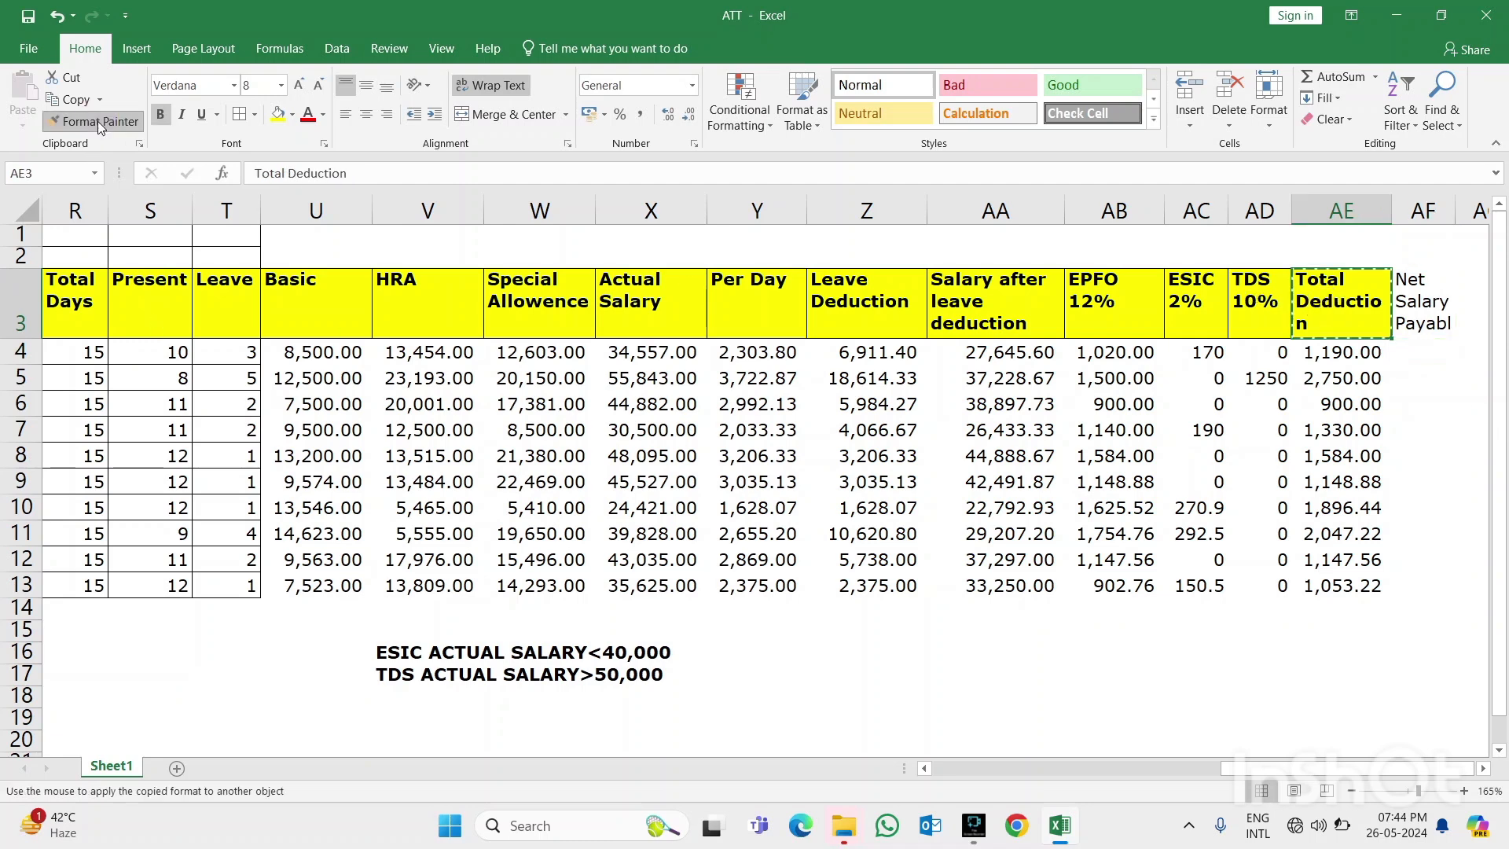
pyautogui.click(1419, 292)
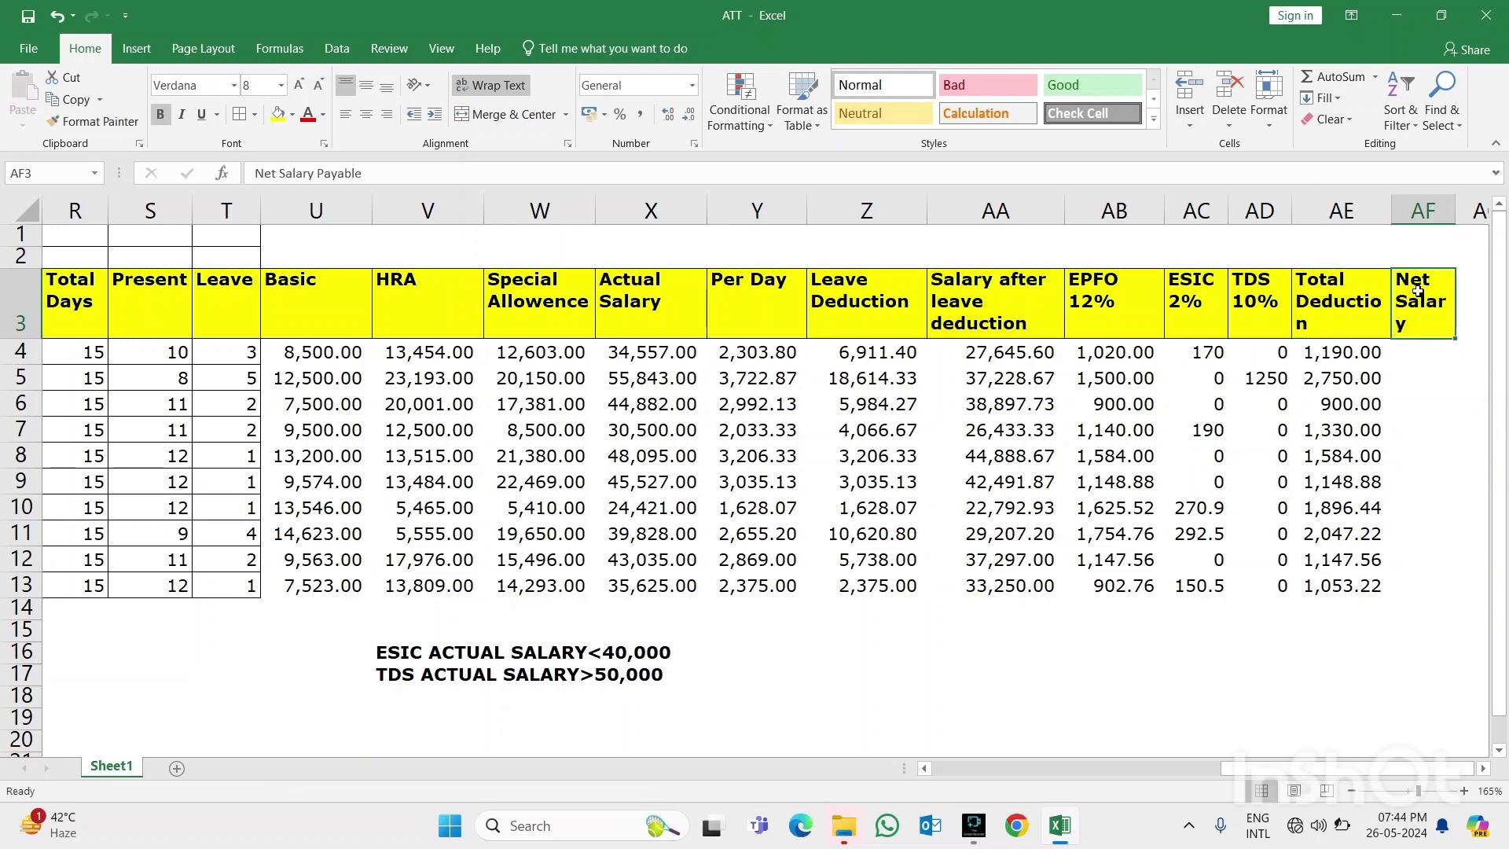
# Enter =AA4-AE4 in AF4 to subtract the total deduction from the salary after leave deduction
pyautogui.hscroll(3, 1419, 292)
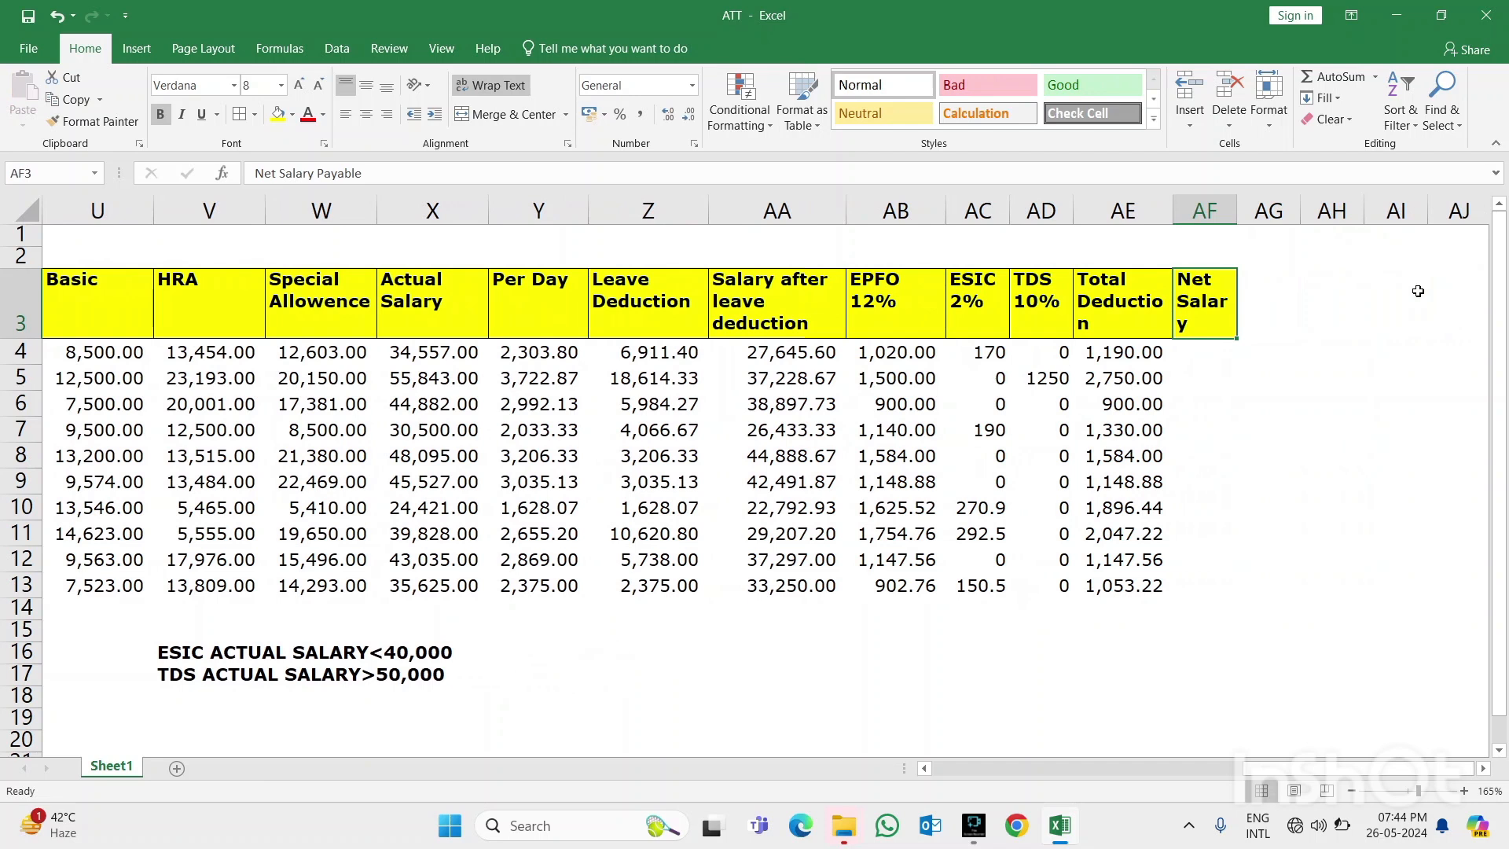
pyautogui.press('Down')
pyautogui.write('=')
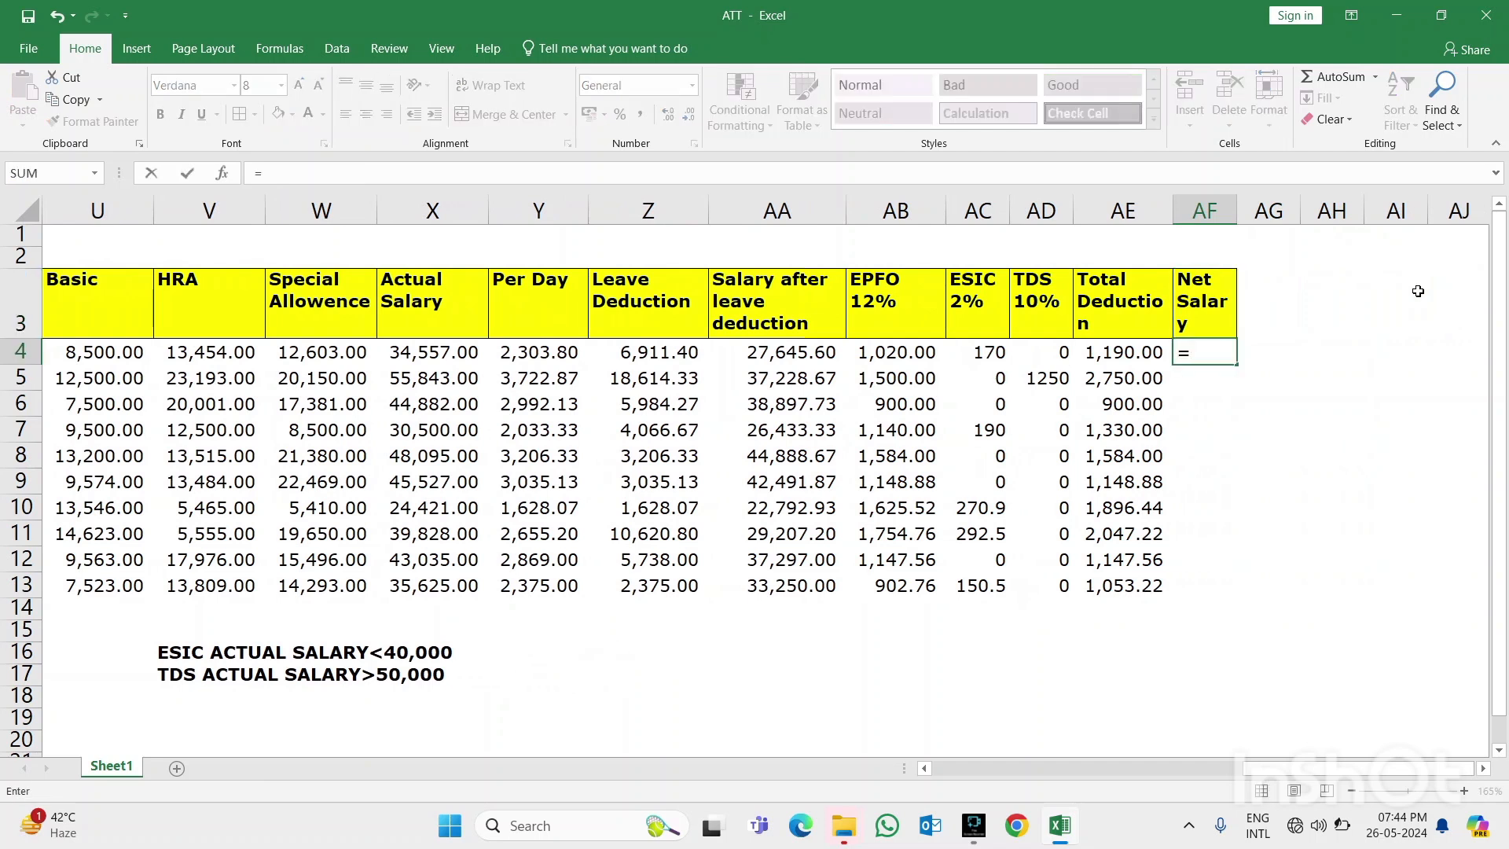
pyautogui.press('Left')
pyautogui.press('Left')
pyautogui.press('Left')
pyautogui.press('Left')
pyautogui.press('Left')
pyautogui.press('Left')
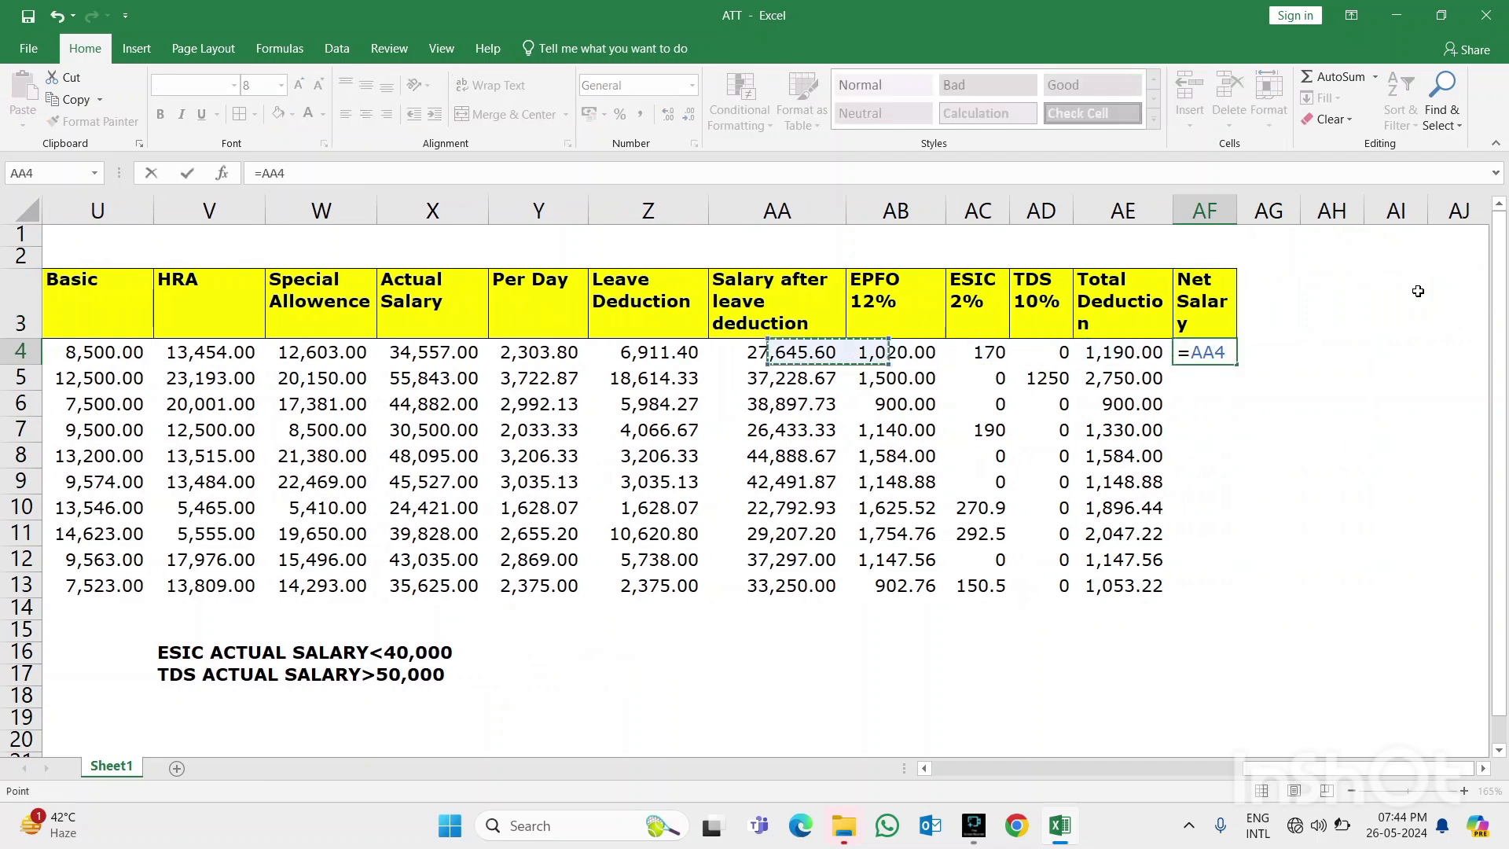
pyautogui.press('Right')
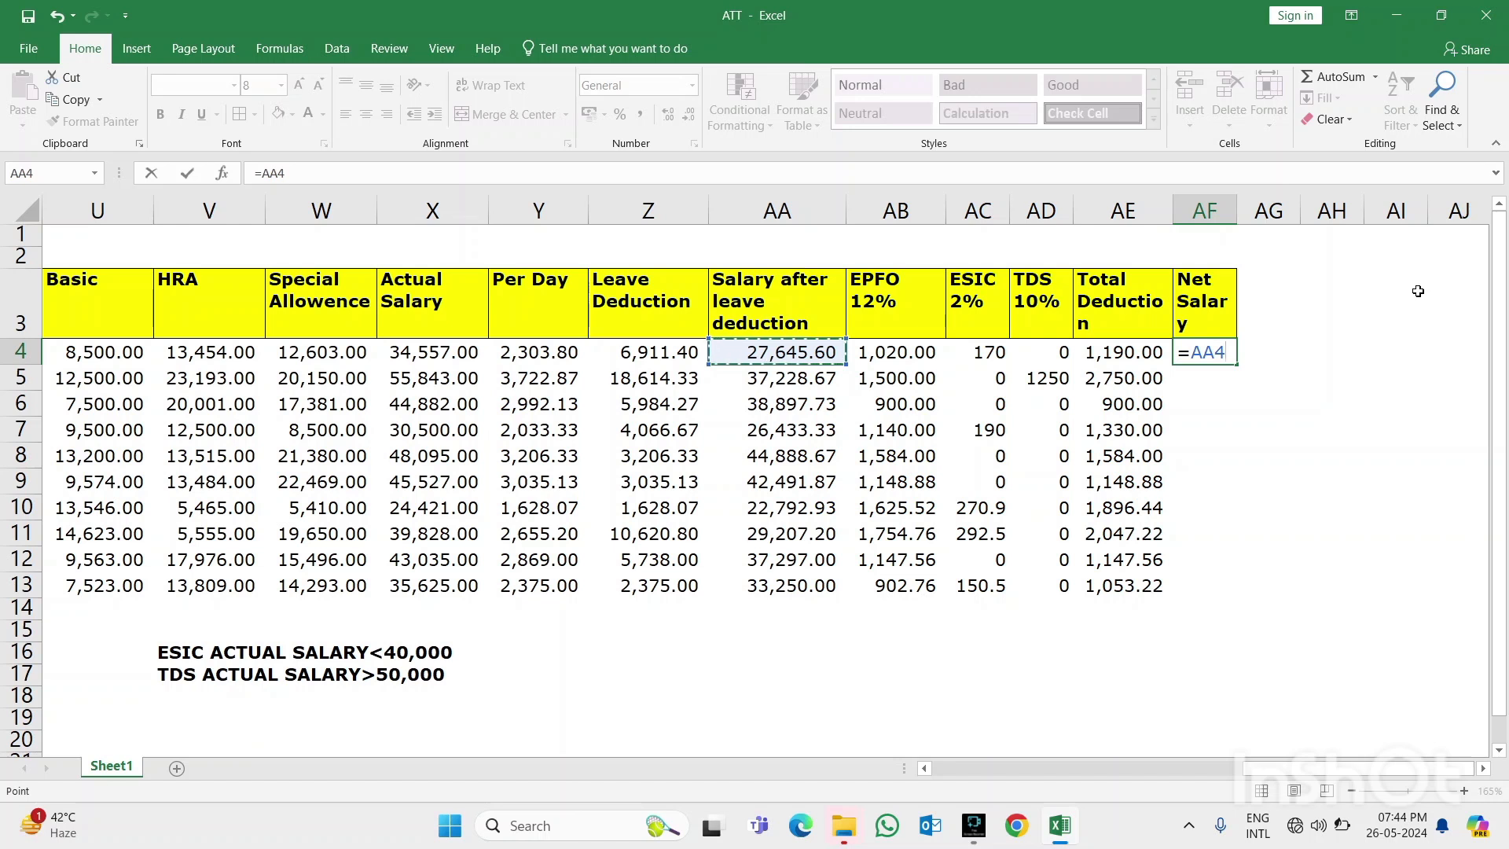
pyautogui.write('-')
pyautogui.press('Left')
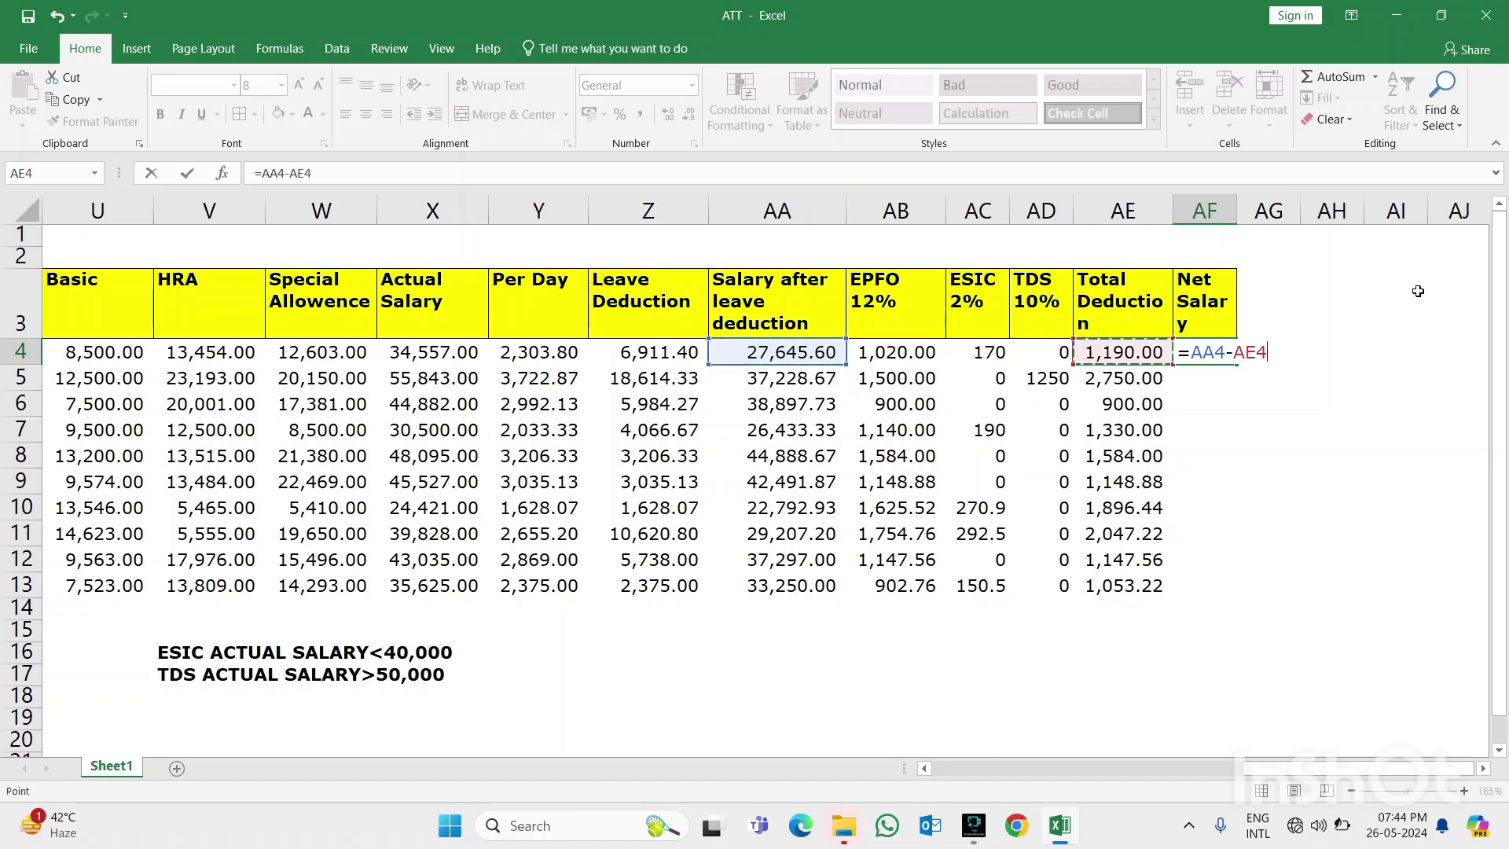
pyautogui.hotkey('ctrl', 'Return')
# Fill the Net Salary Payable formula from AF4 down to AF13
pyautogui.hotkey('shift', 'Down')
pyautogui.hotkey('shift', 'Down')
pyautogui.hotkey('shift', 'Down')
pyautogui.hotkey('shift', 'Down')
pyautogui.hotkey('shift', 'Down')
pyautogui.hotkey('shift', 'Down')
pyautogui.hotkey('shift', 'Down')
pyautogui.hotkey('shift', 'Down')
pyautogui.hotkey('shift', 'Down')
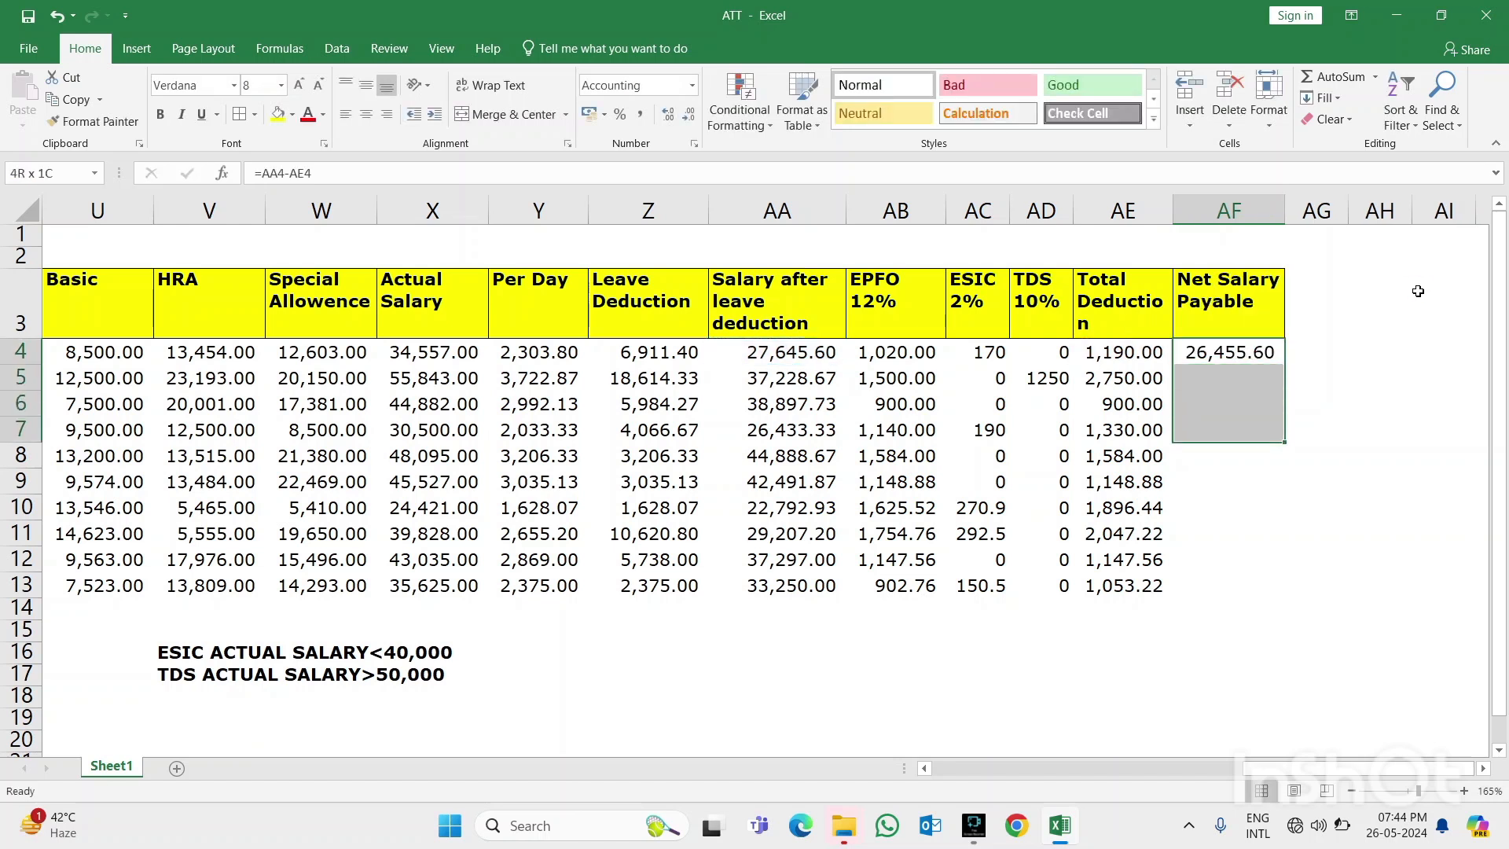
pyautogui.hotkey('ctrl', 'd')
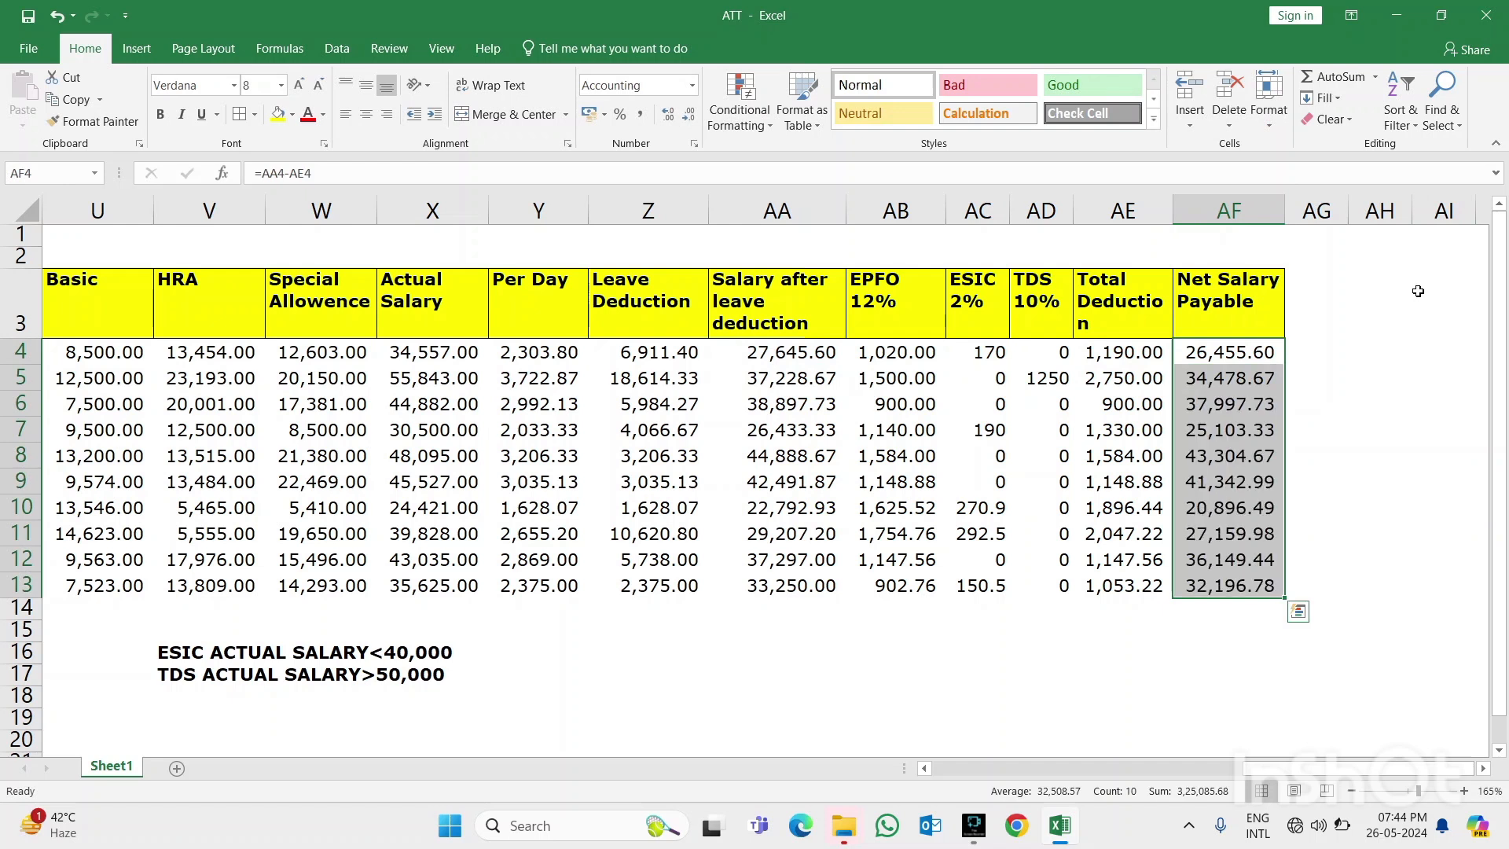
# Add the column total =SUM(AF4:AF13) in AF14 below the Net Salary Payable values
pyautogui.press('Down')
pyautogui.press('Down')
pyautogui.press('Down')
pyautogui.press('Down')
pyautogui.press('Down')
pyautogui.press('Down')
pyautogui.press('Down')
pyautogui.press('Down')
pyautogui.press('Down')
pyautogui.press('Down')
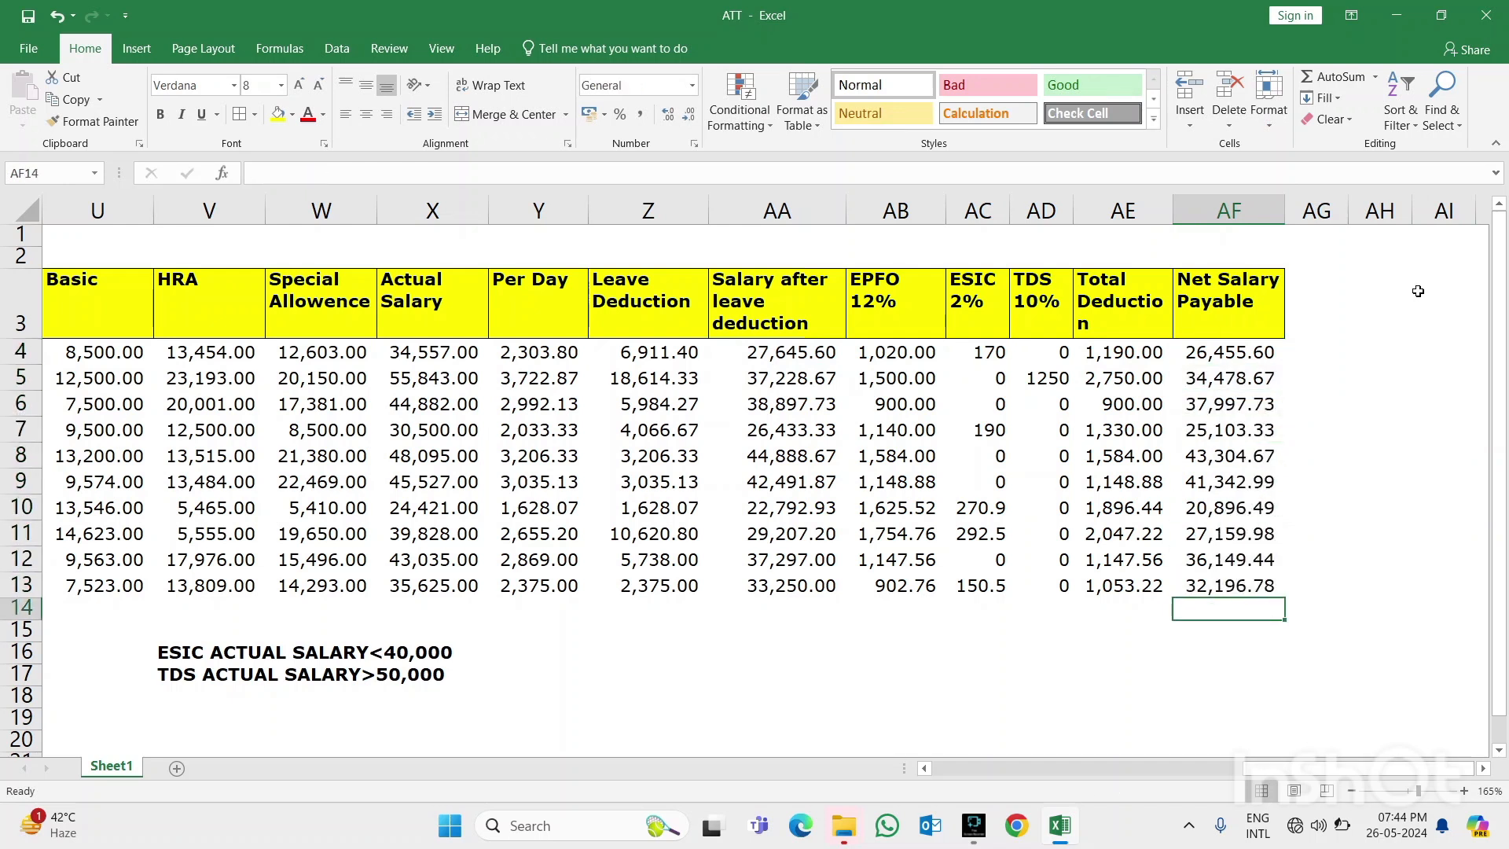
pyautogui.hotkey('alt', '=')
pyautogui.press('Return')
pyautogui.press('Up')
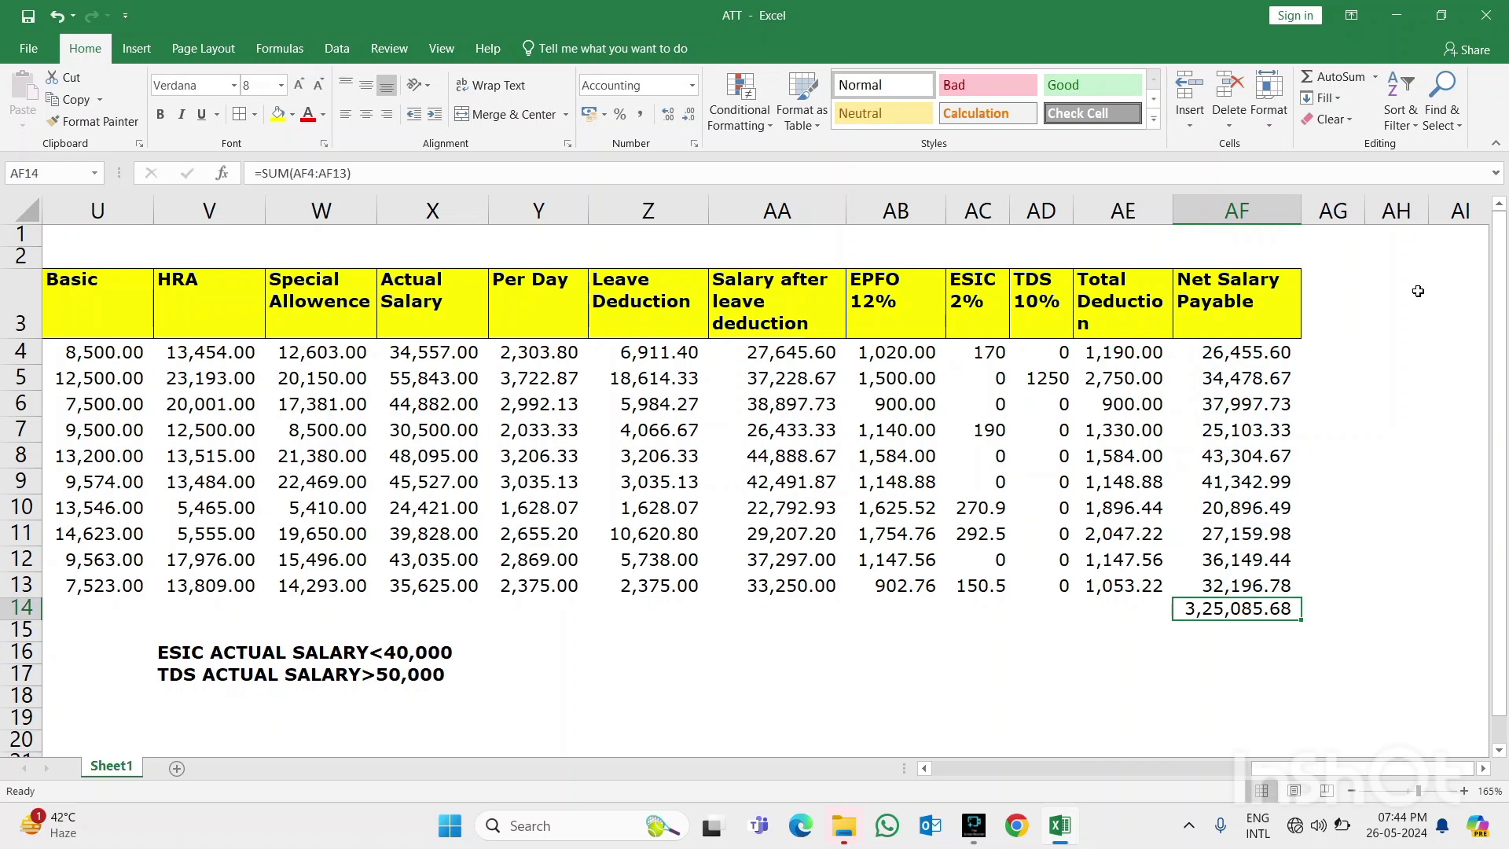
# Make the total in AF14 bold and autofit the width of column AF to it
pyautogui.hotkey('ctrl', 'b')
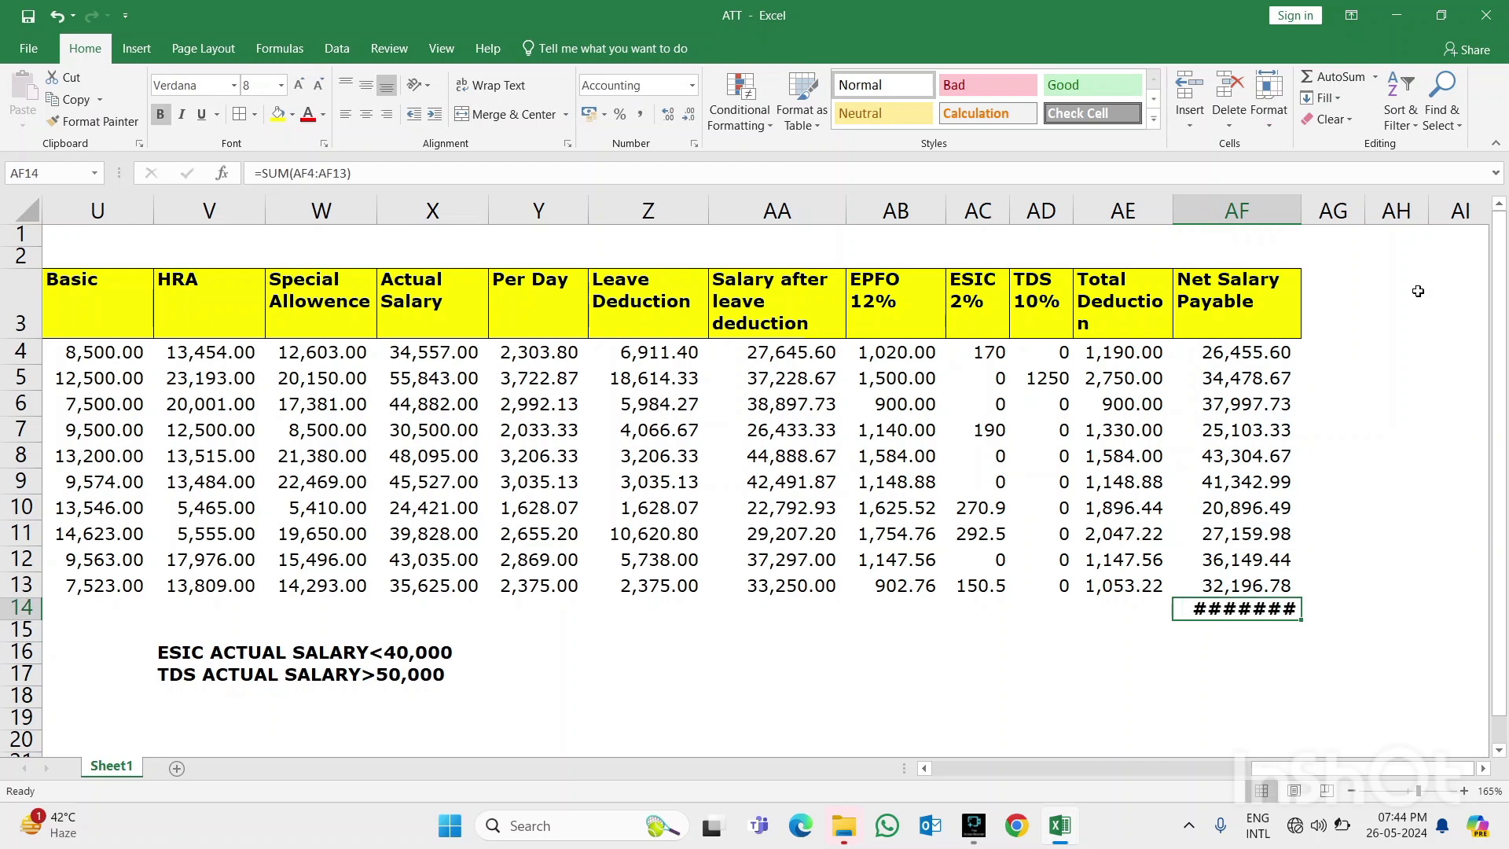
pyautogui.hotkey('alt', 'o')
pyautogui.press('c')
pyautogui.press('a')
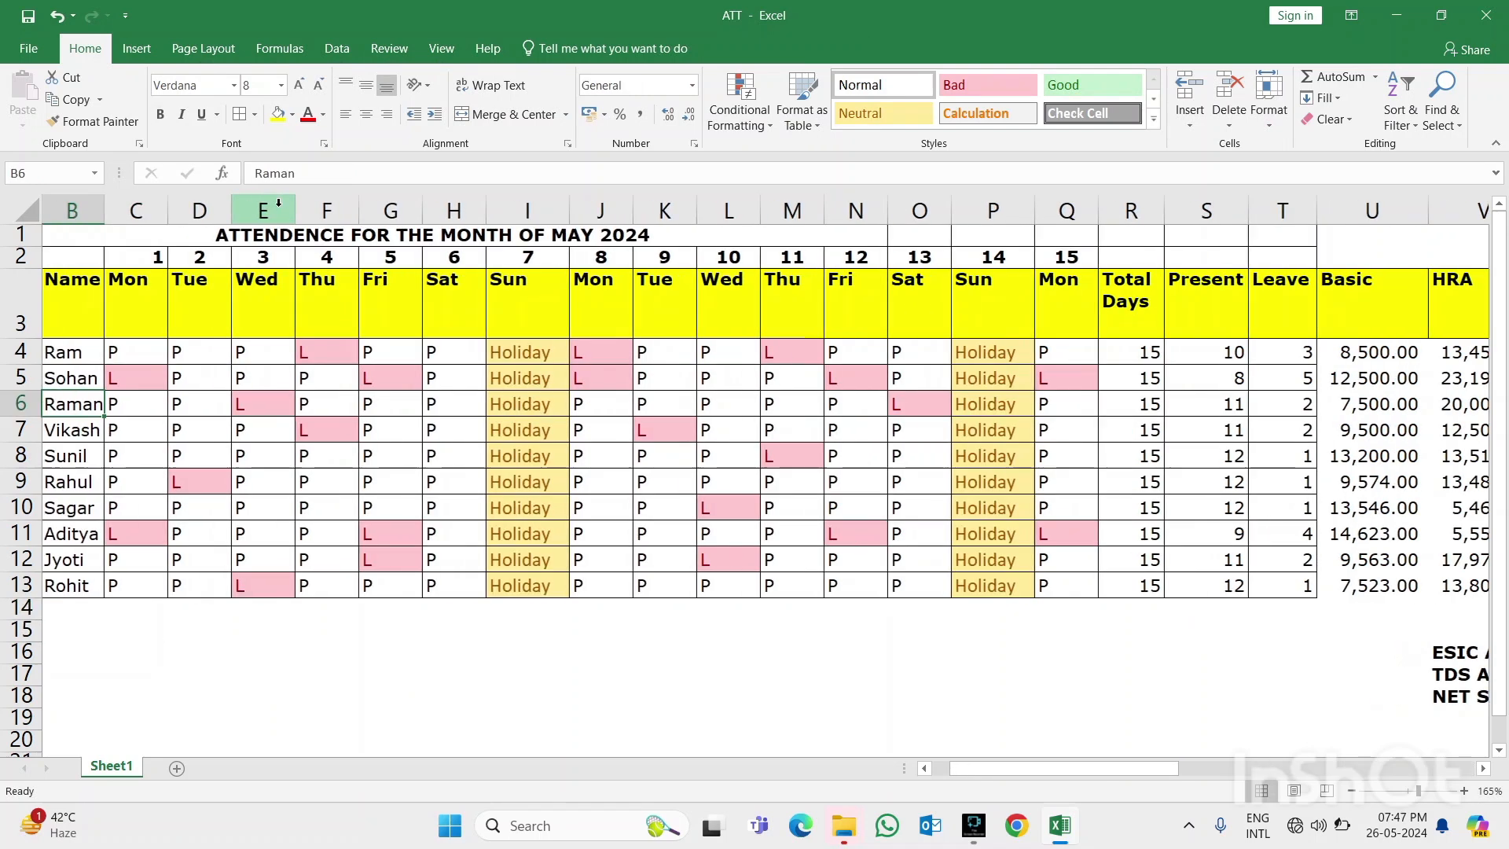
# Review the sheet along row 6, from the attendance columns across to Net Salary Payable and back to EPFO
pyautogui.hscroll(-3, 278, 203)
pyautogui.press('Right')
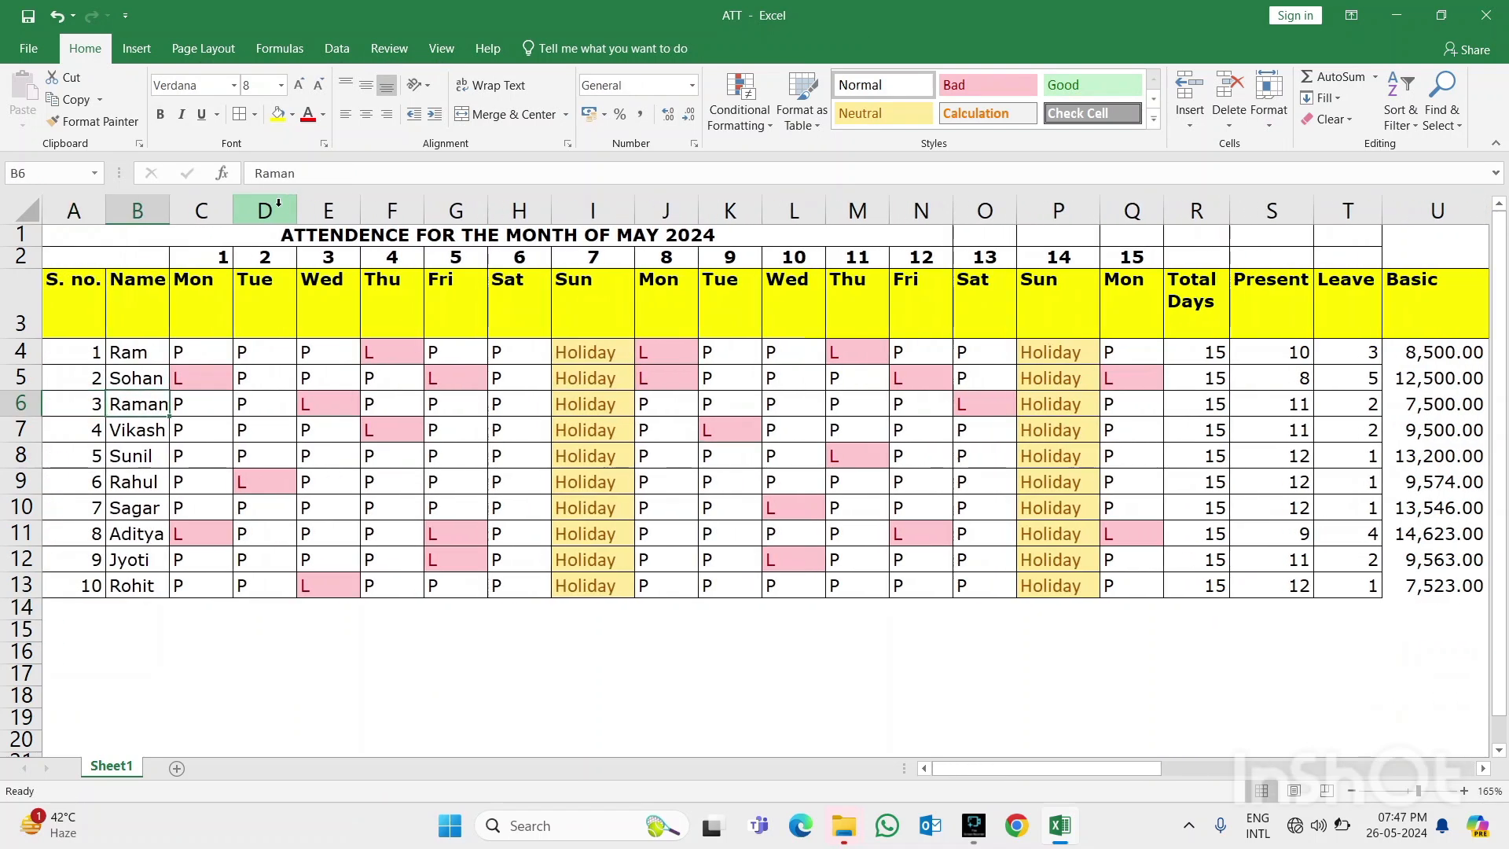
pyautogui.press('Right')
pyautogui.press('Right')
pyautogui.press('Right')
pyautogui.press('Right')
pyautogui.press('Right')
pyautogui.press('Right')
pyautogui.press('Right')
pyautogui.press('Right')
pyautogui.press('Right')
pyautogui.press('Right')
pyautogui.press('Right')
pyautogui.press('Right')
pyautogui.press('Right')
pyautogui.press('Right')
pyautogui.press('Right')
pyautogui.press('Right')
pyautogui.press('Right')
pyautogui.press('Right')
pyautogui.press('Right')
pyautogui.press('Right')
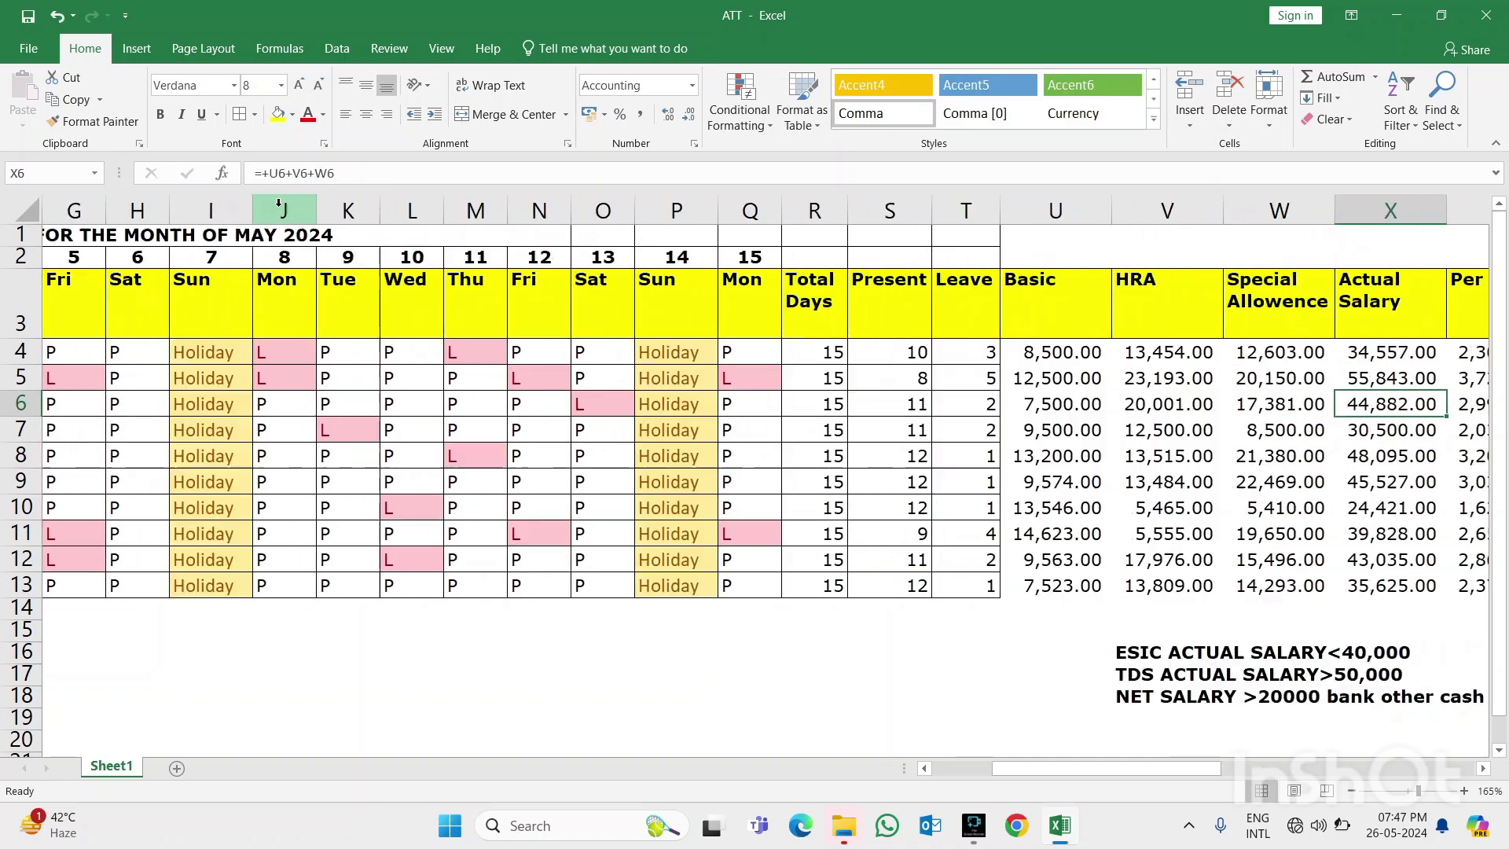
pyautogui.press('Right')
pyautogui.press('Right')
pyautogui.press('Right')
pyautogui.press('Right')
pyautogui.press('Right')
pyautogui.press('Right')
pyautogui.press('Right')
pyautogui.press('Right')
pyautogui.press('Right')
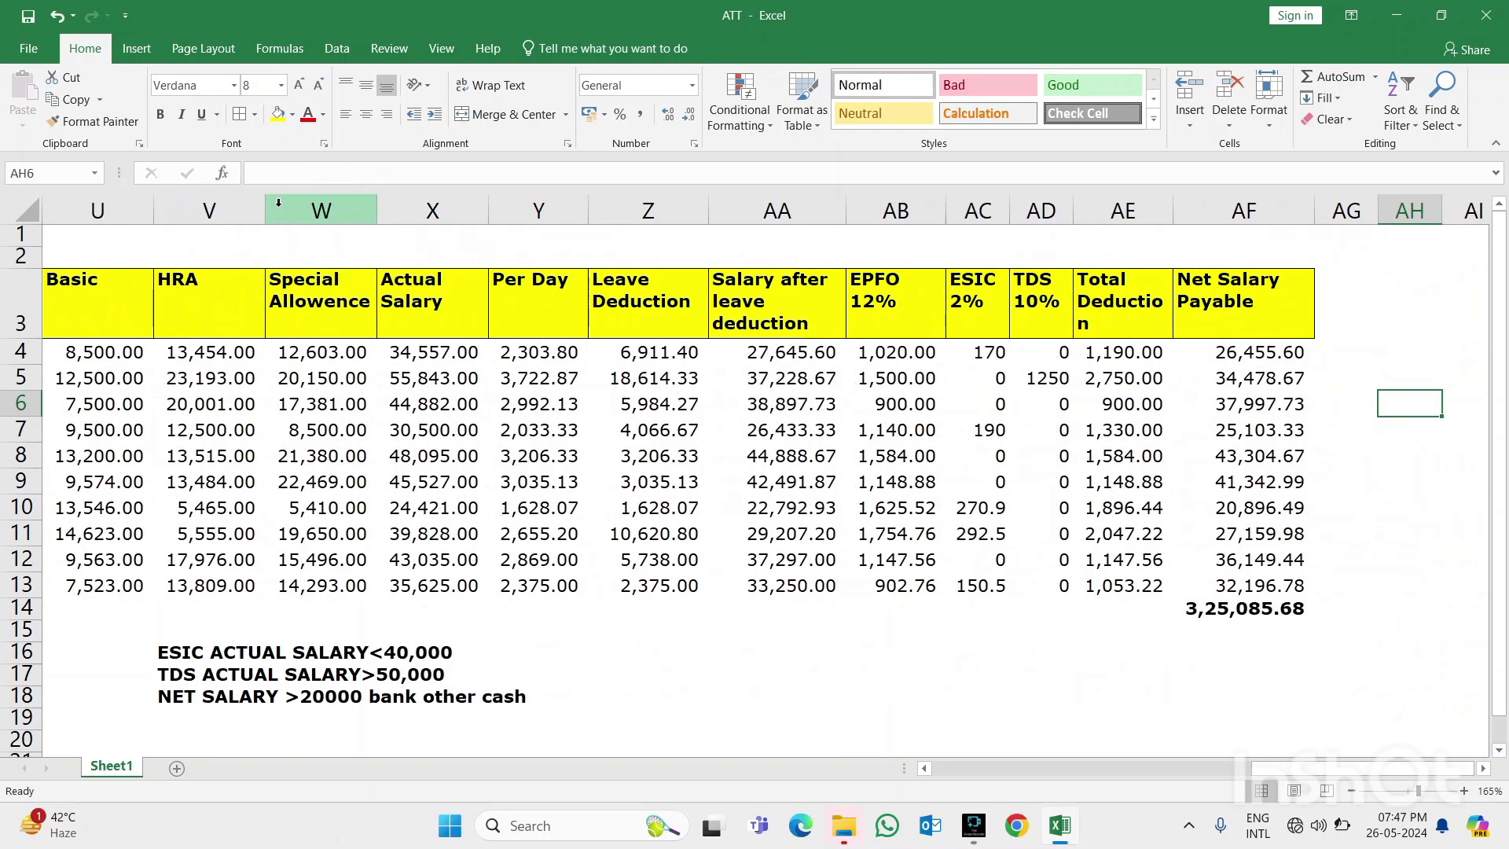
pyautogui.press('Left')
pyautogui.press('Left')
pyautogui.press('Left')
pyautogui.press('Left')
pyautogui.press('Left')
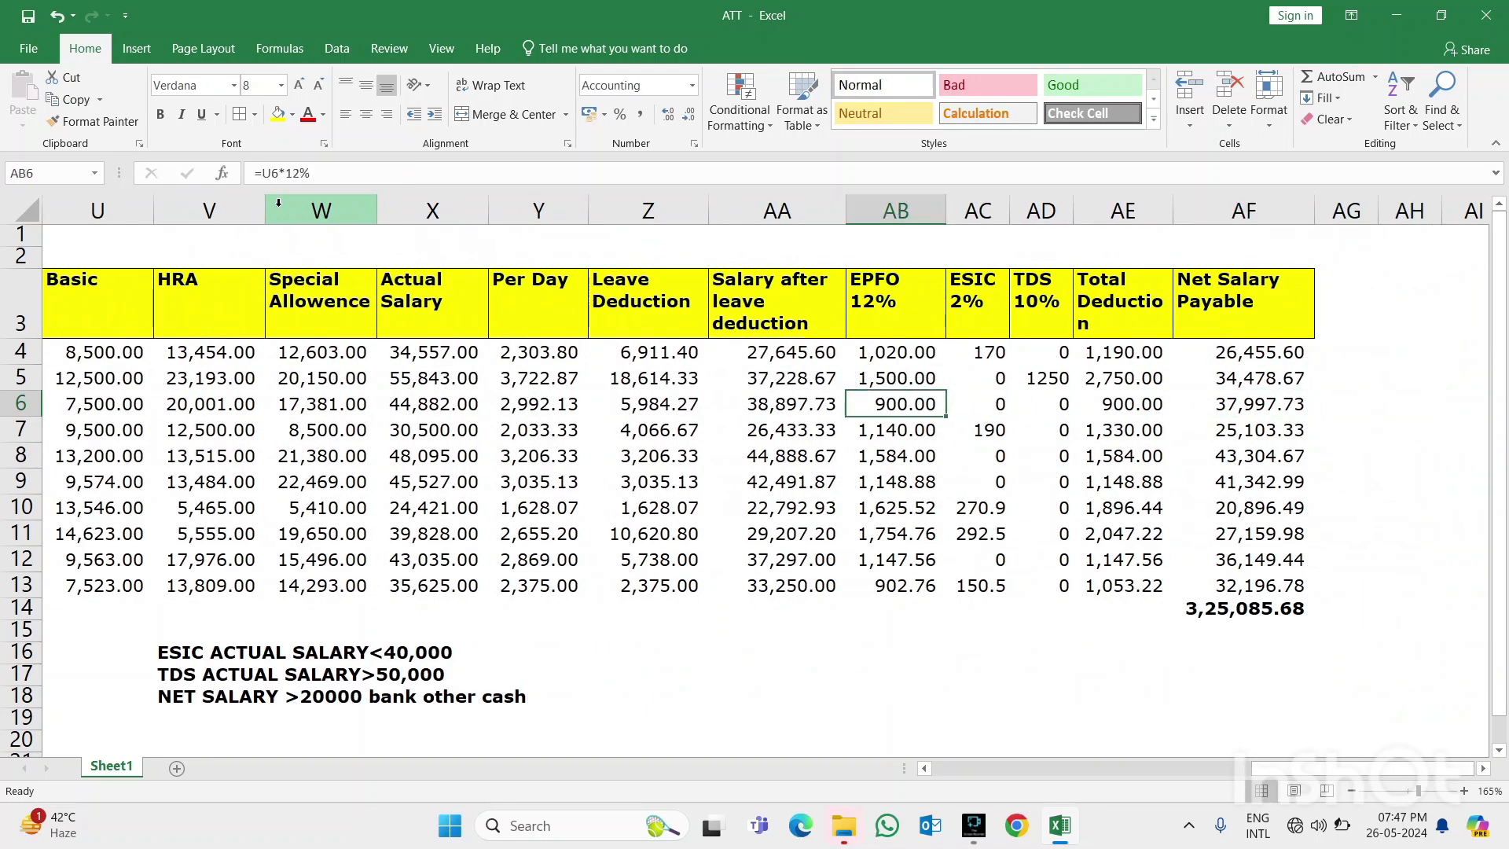